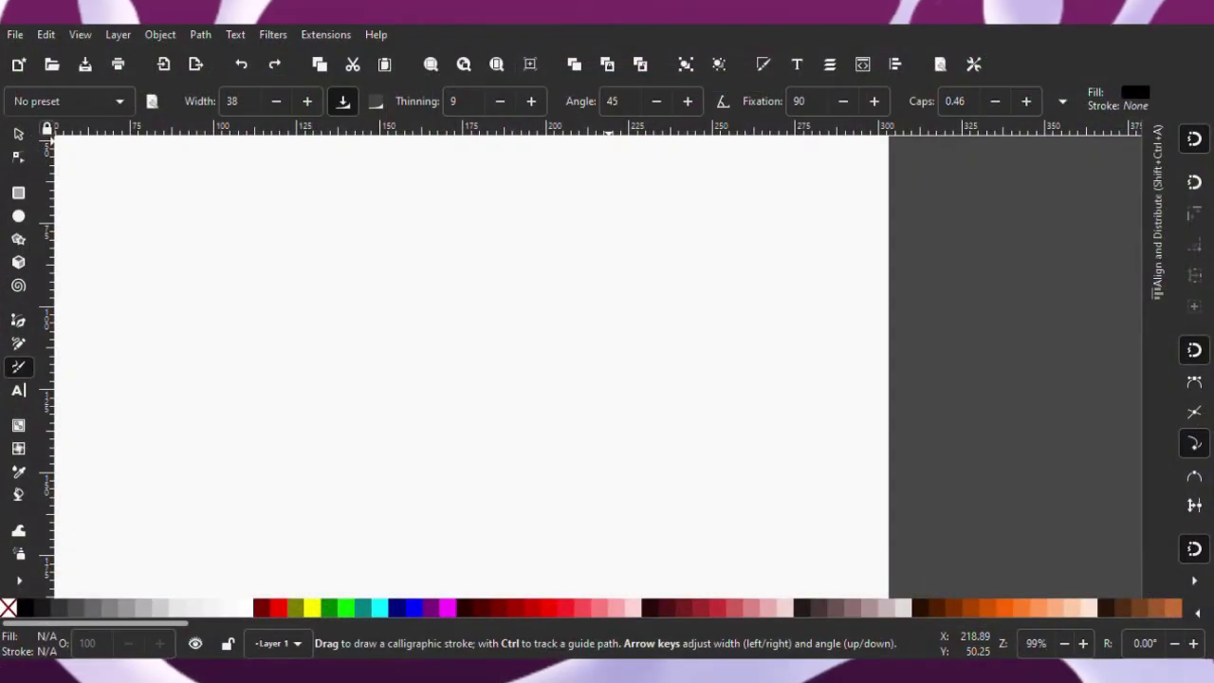
Draw the र as a heavy calligraphic 2-shaped stroke whose long sweeping tail ends in a curl, redoing a first attempt
drag(389, 348, 357, 314)
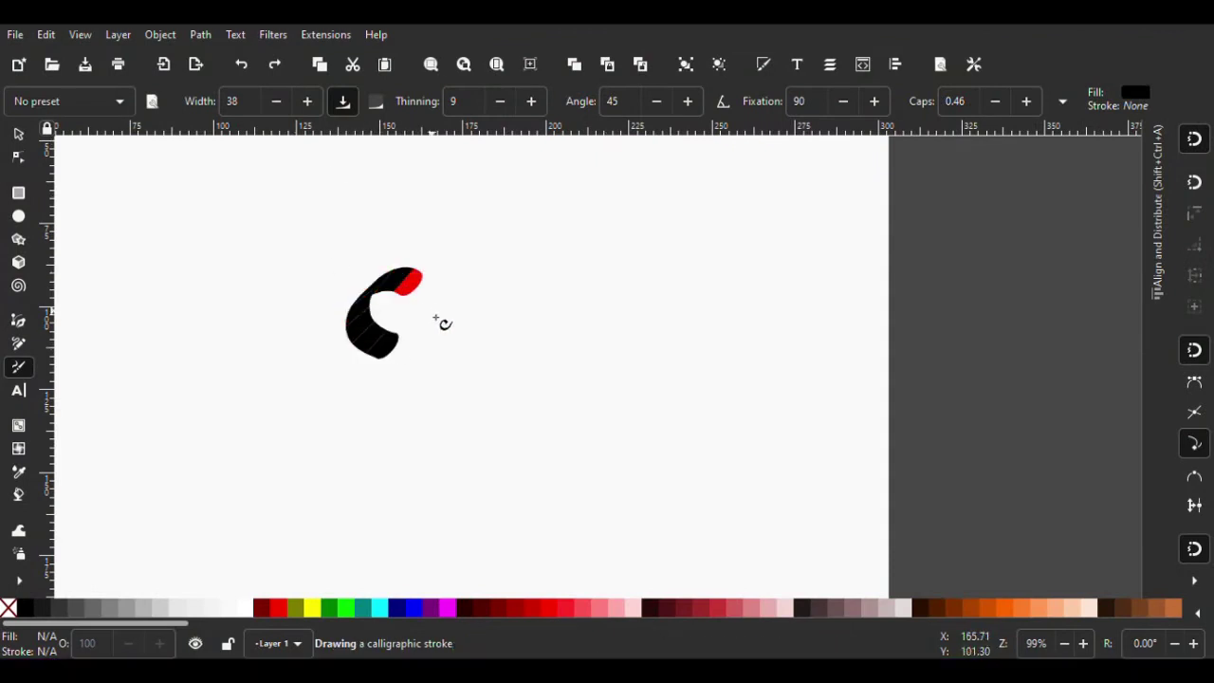
drag(443, 323, 372, 427)
scroll(432, 317, up, 1)
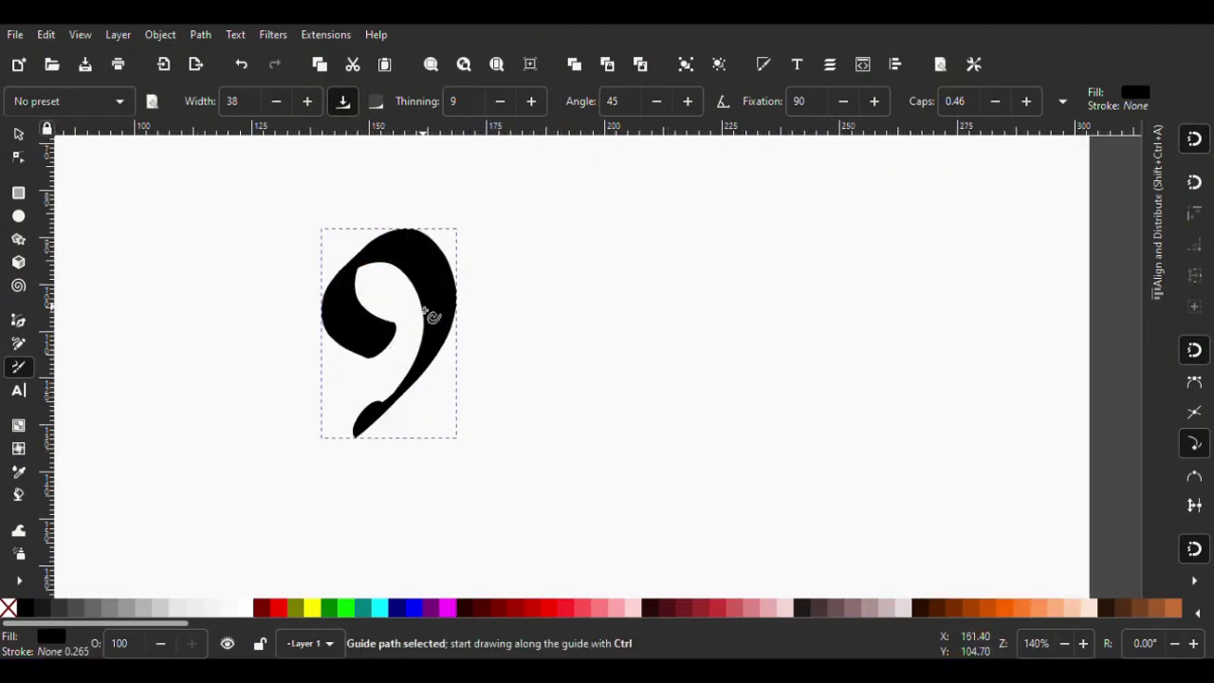
key(ctrl+z)
drag(371, 269, 332, 354)
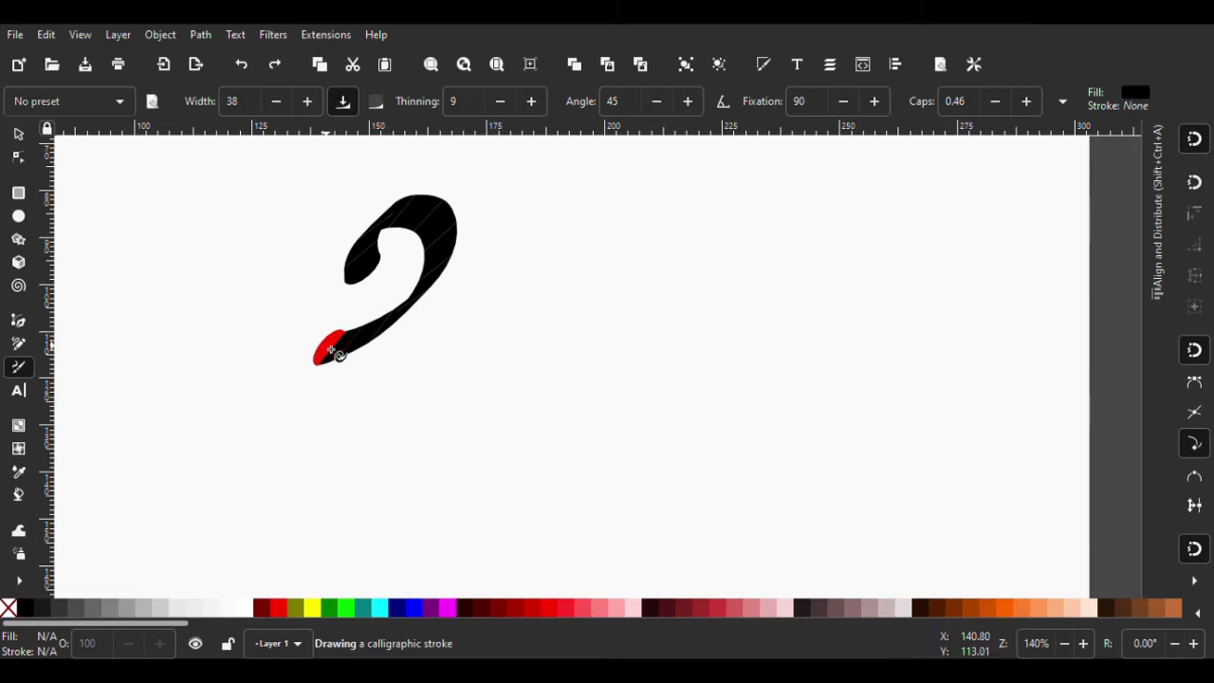
drag(332, 353, 923, 560)
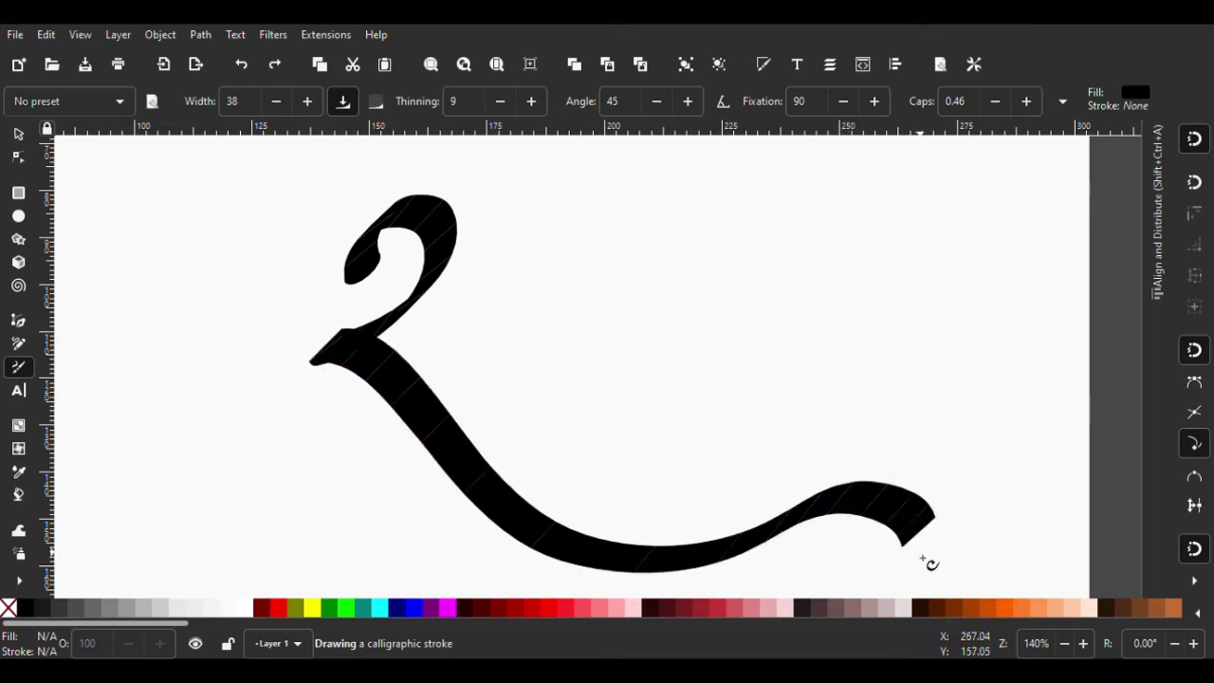
drag(840, 574, 835, 578)
scroll(474, 482, down, 2)
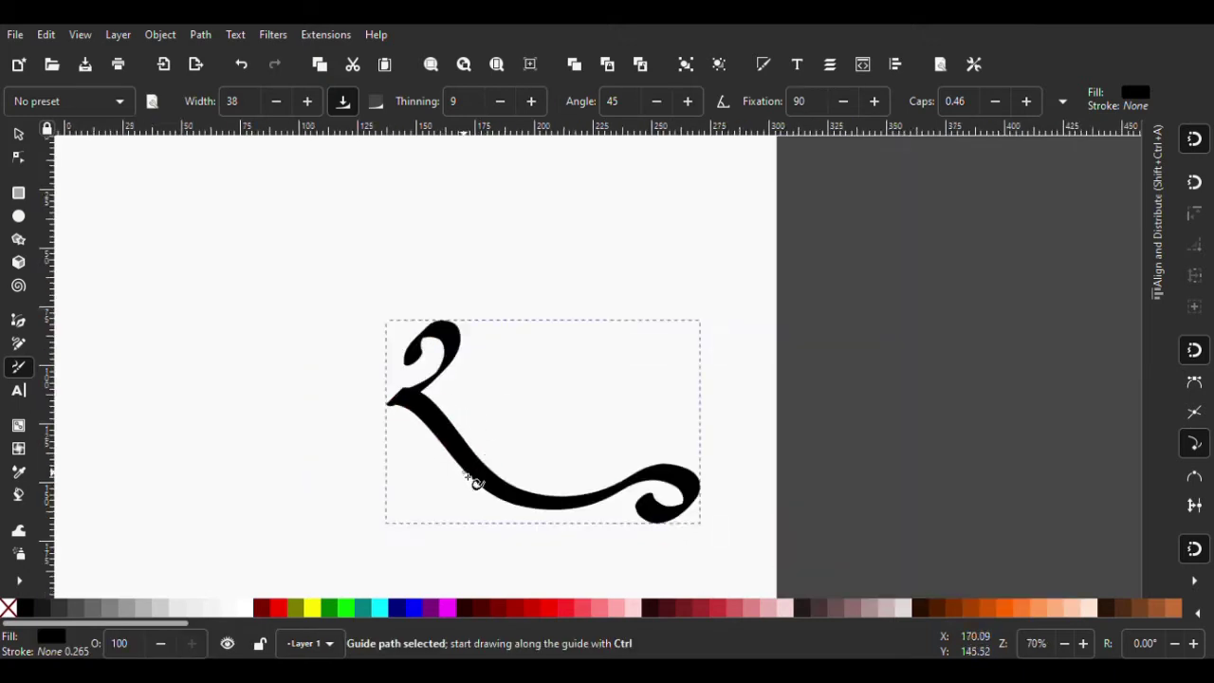
scroll(483, 439, down, 1)
scroll(509, 438, up, 1)
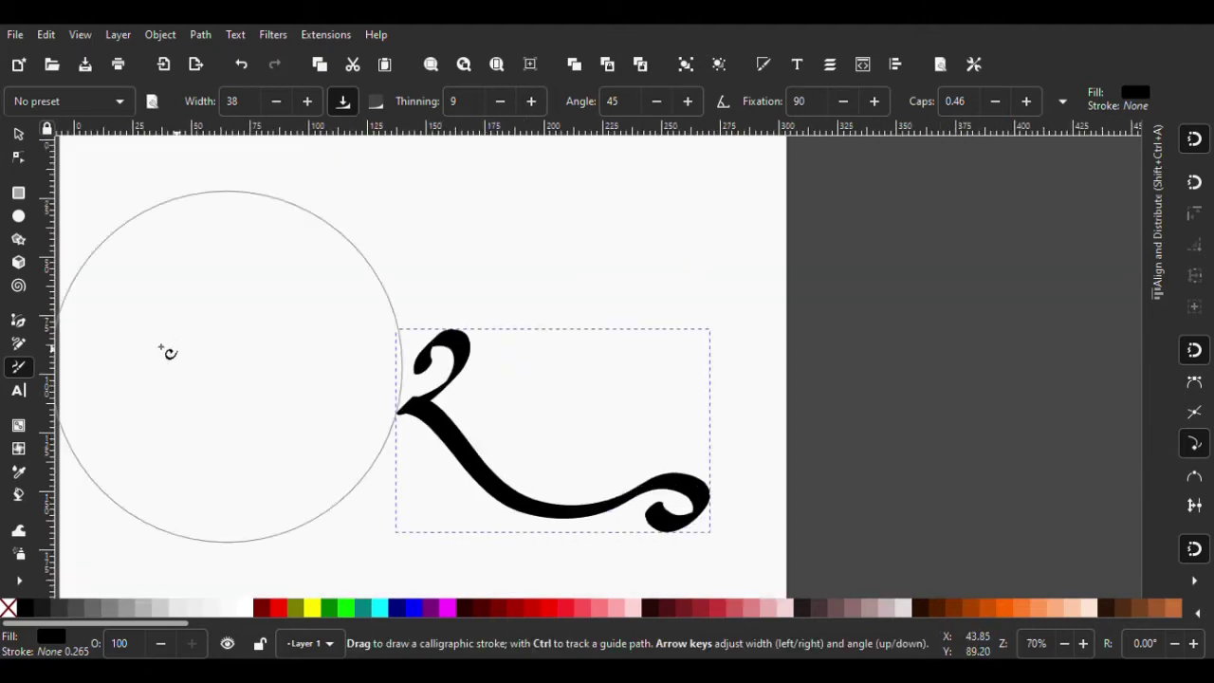
Move the र stroke to the left on the page
click(18, 134)
drag(433, 432, 316, 418)
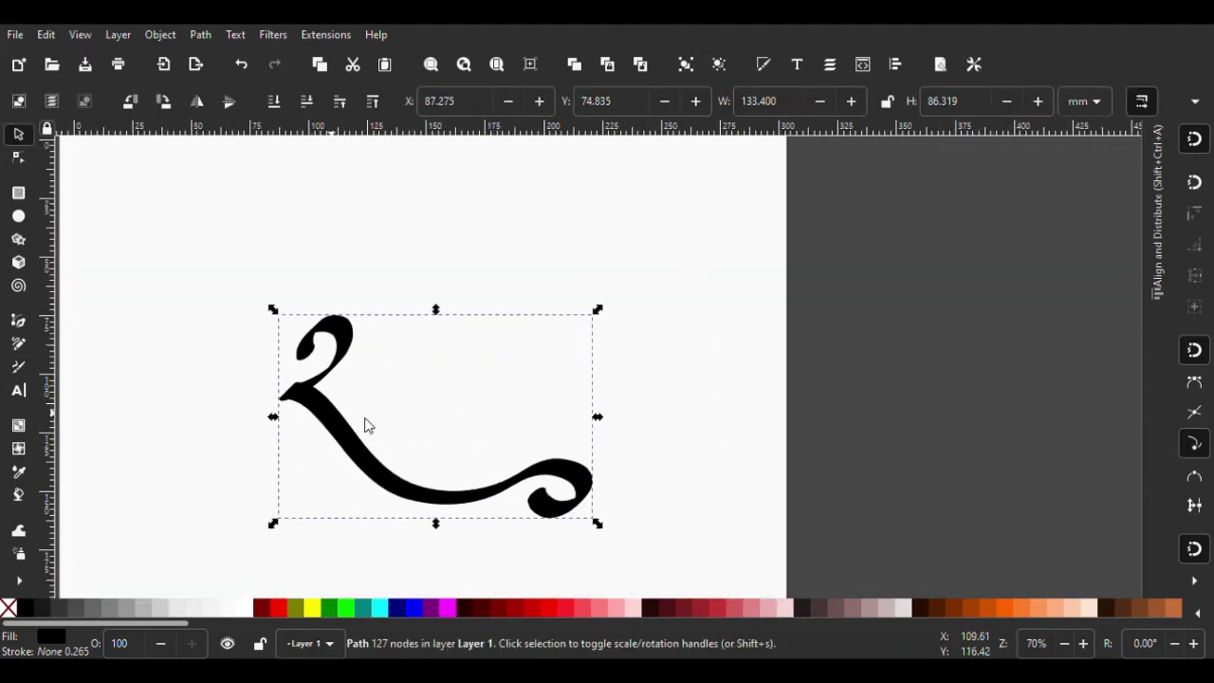
click(521, 433)
scroll(397, 373, up, 1)
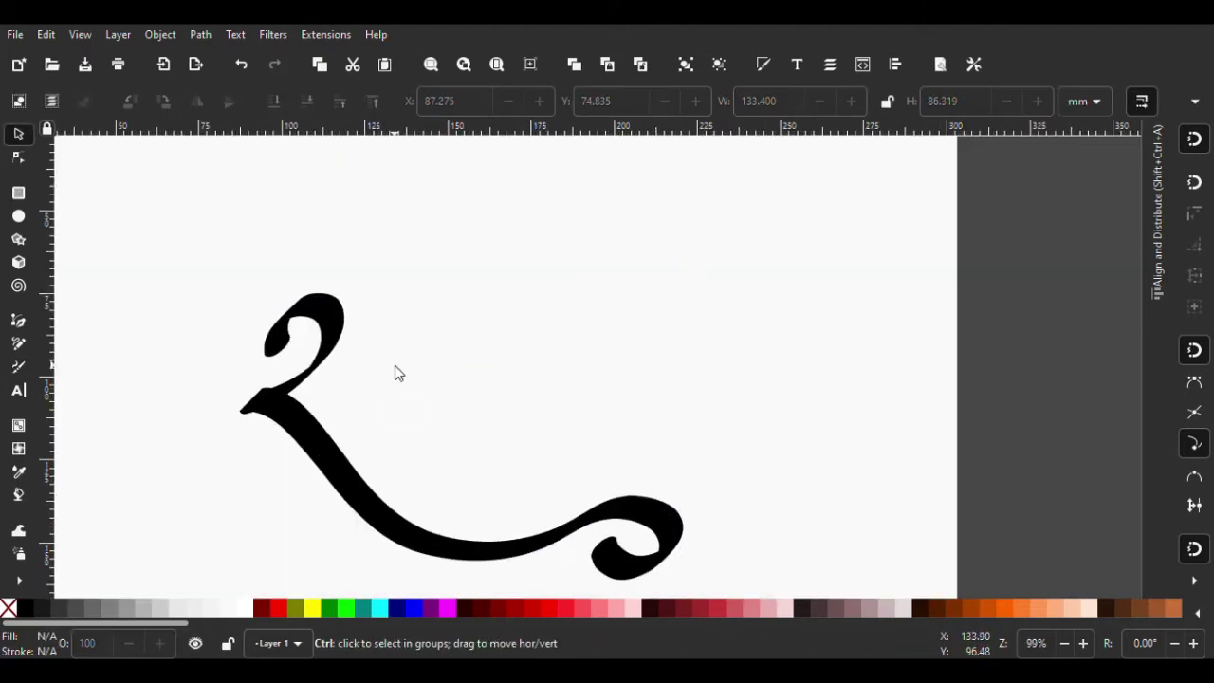
click(18, 367)
Draw a horizontal calligraphic headline bar beside the letter's top and shift it right
drag(372, 322, 626, 314)
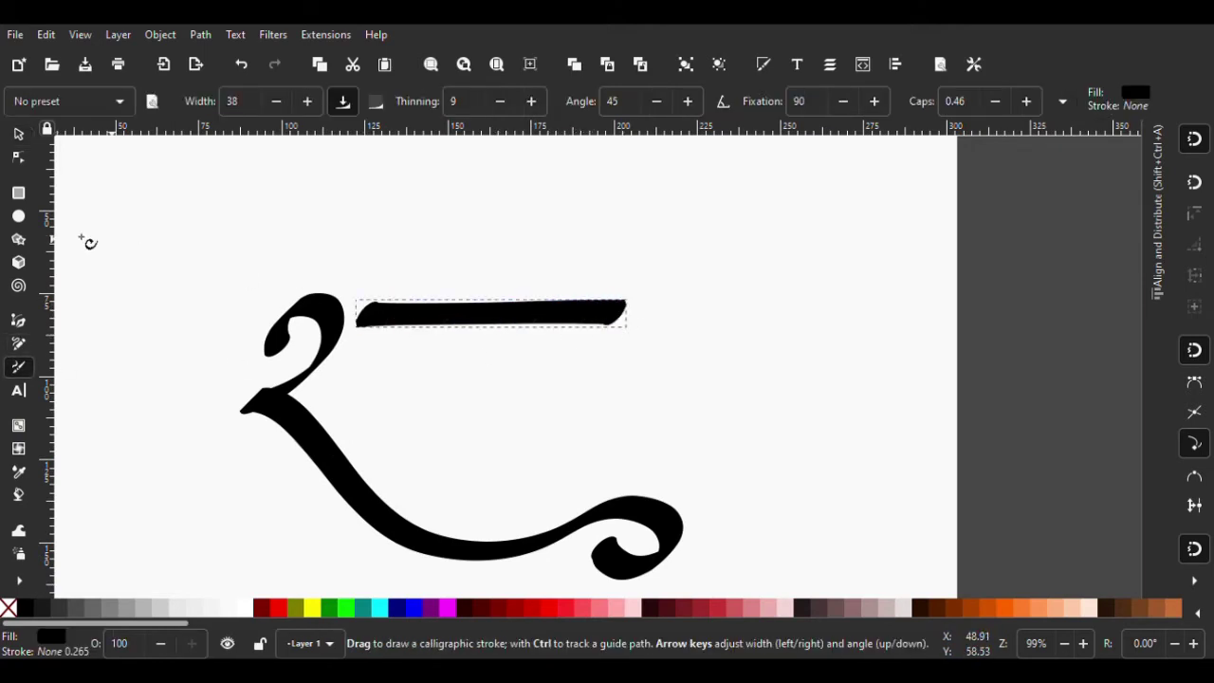
click(19, 141)
click(426, 279)
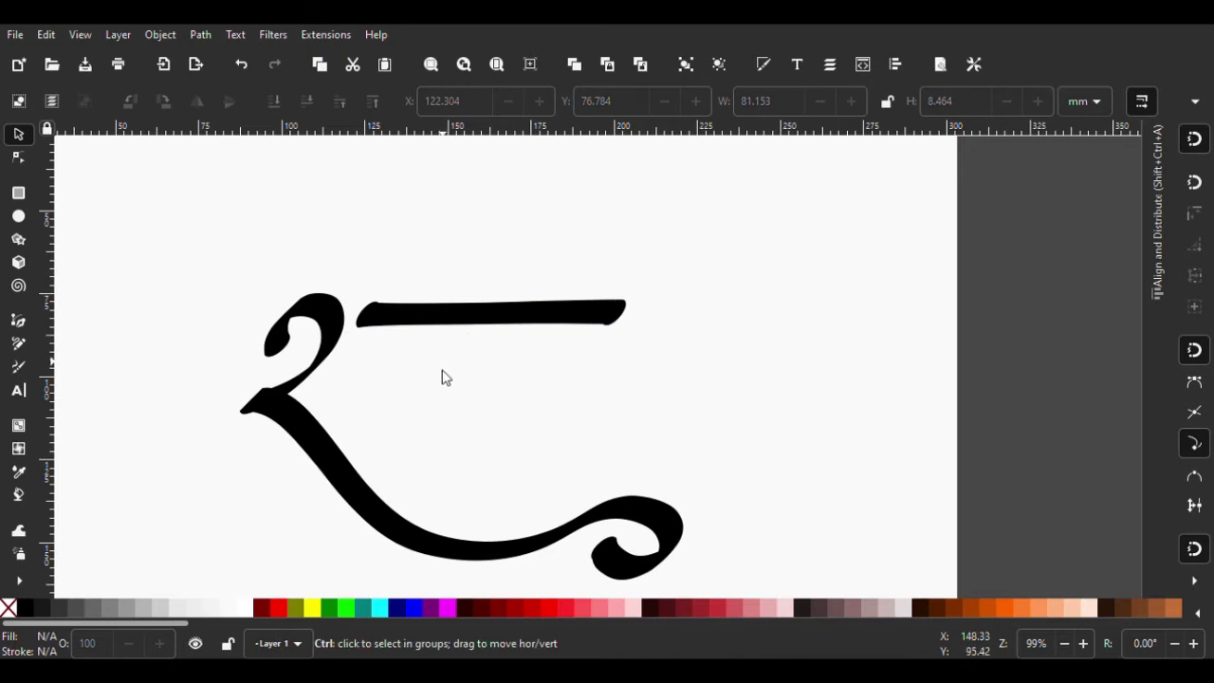
scroll(454, 187, up, 1)
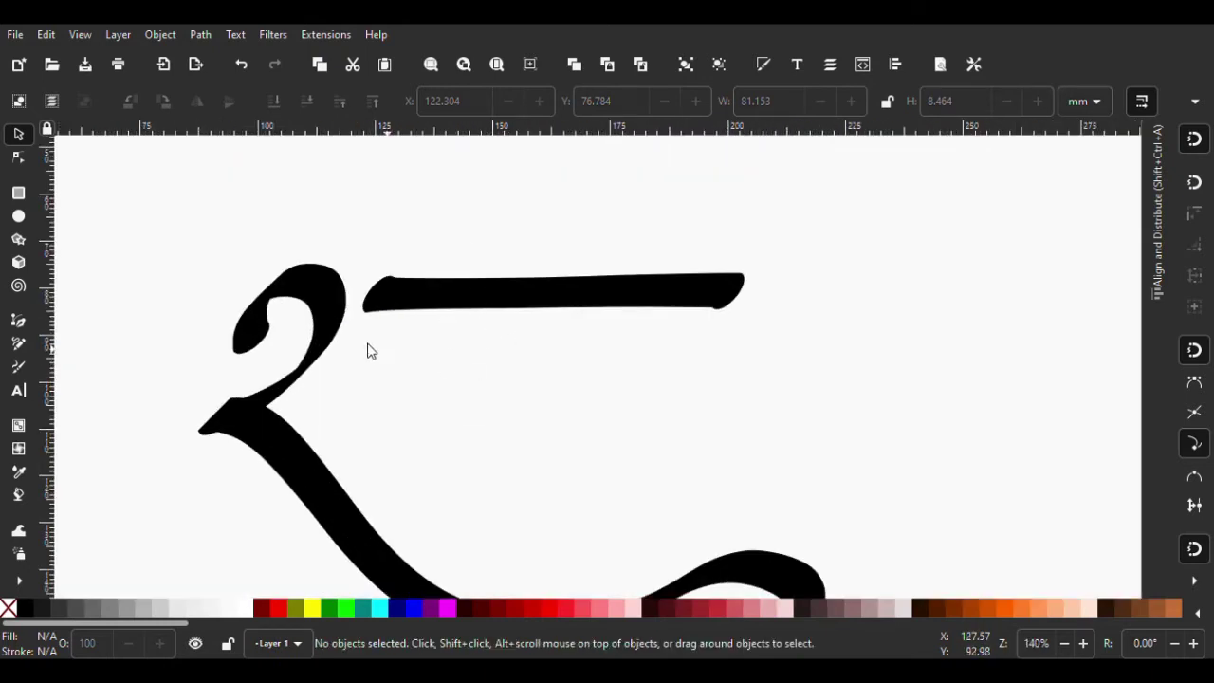
click(490, 294)
drag(482, 305, 596, 314)
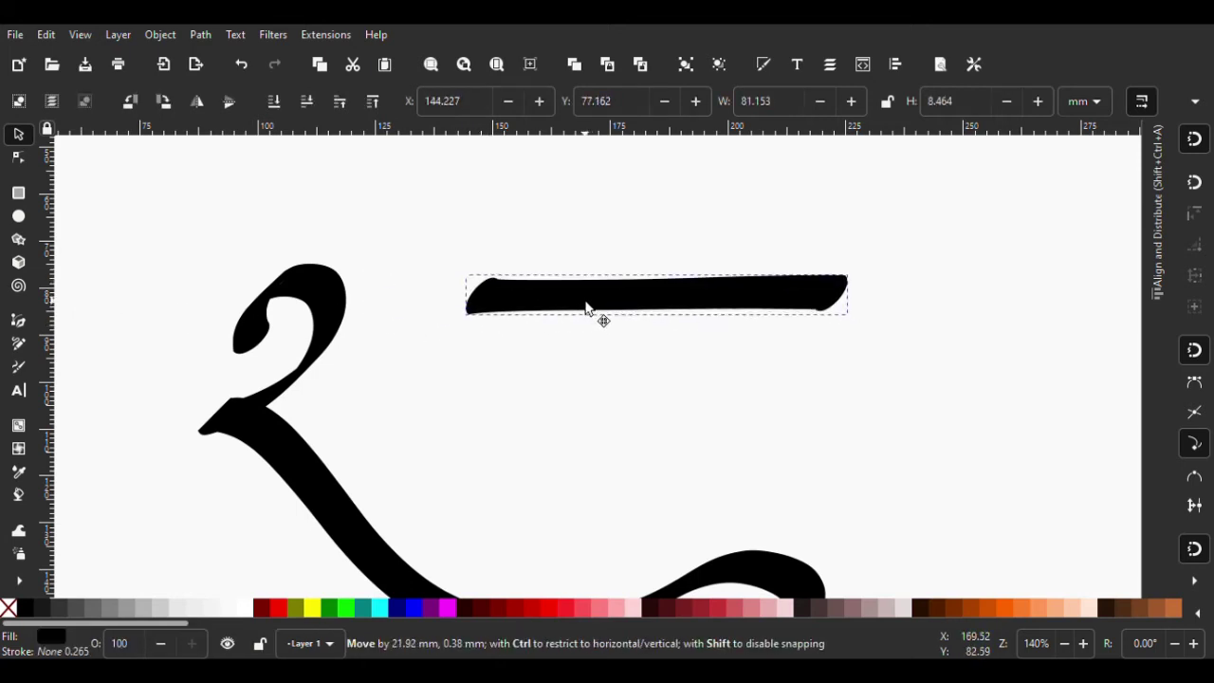
key(Escape)
scroll(379, 399, down, 2)
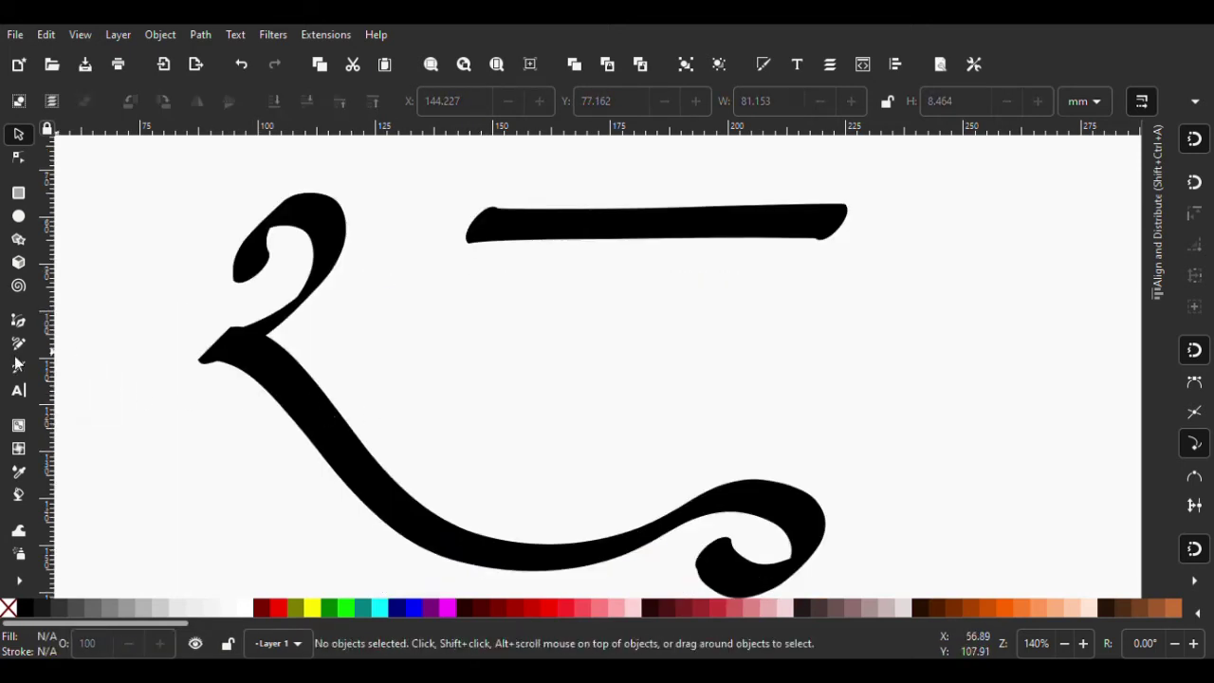
Draw a vertical calligraphic stem hanging down from the bar's left end
click(19, 367)
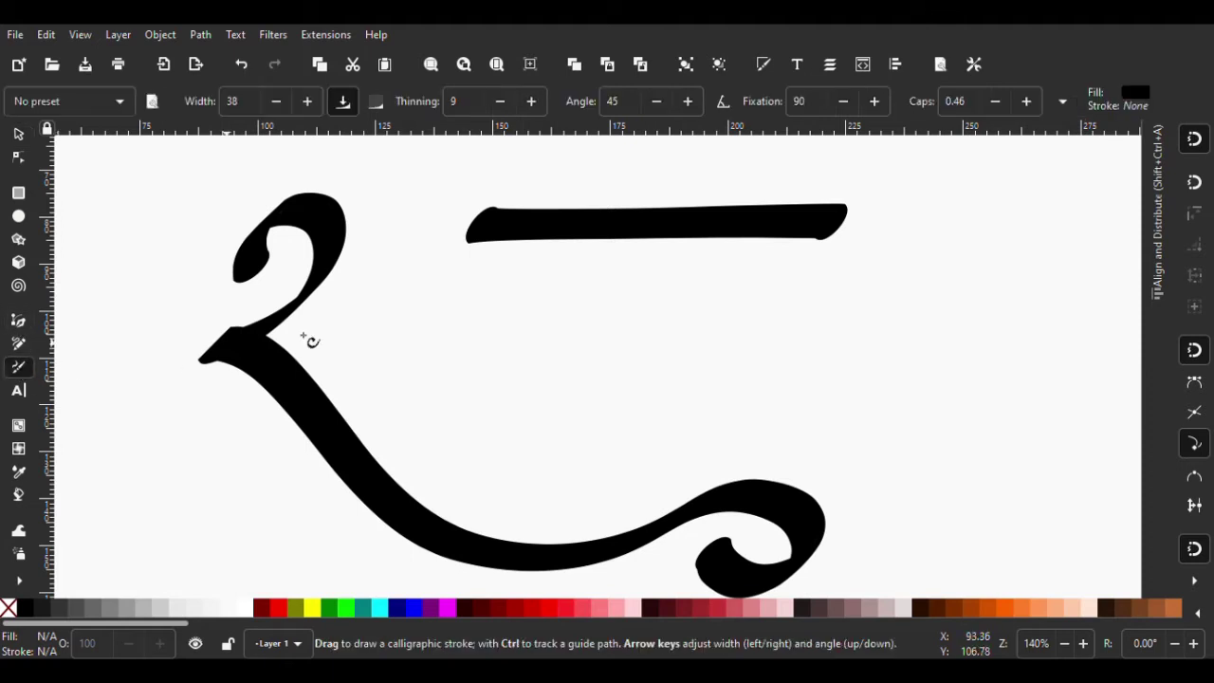
mouse_move(515, 223)
mouse_down()
mouse_move(531, 368)
mouse_move(548, 389)
mouse_up()
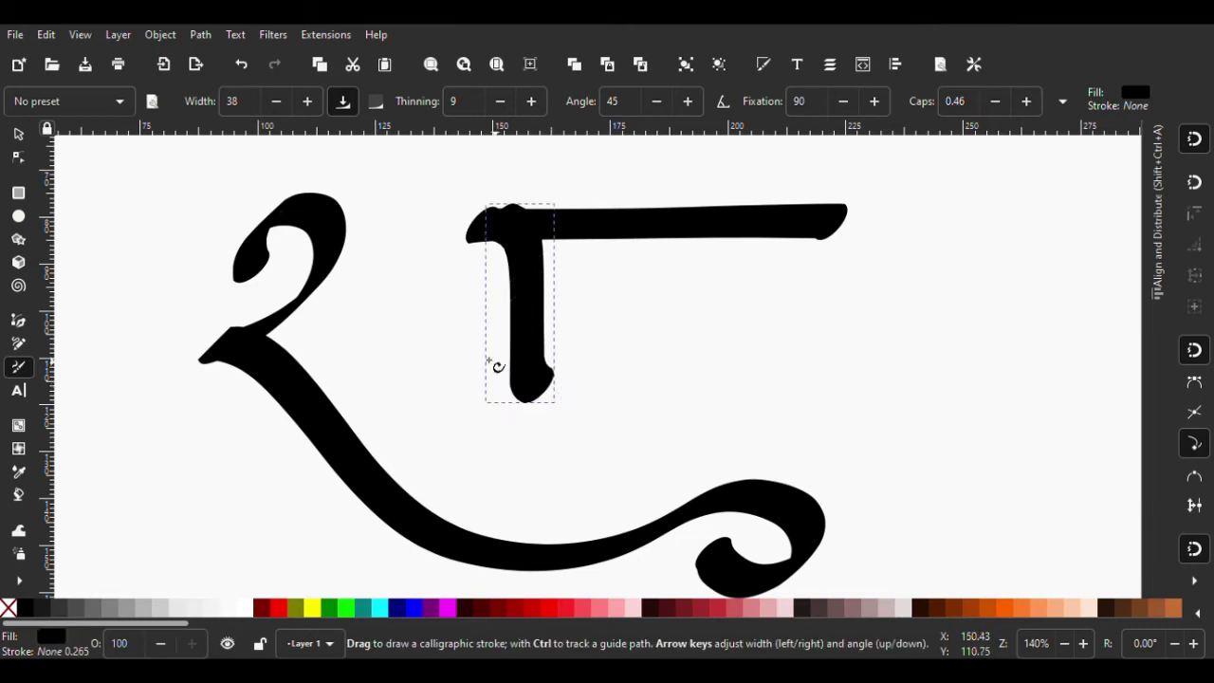
click(18, 158)
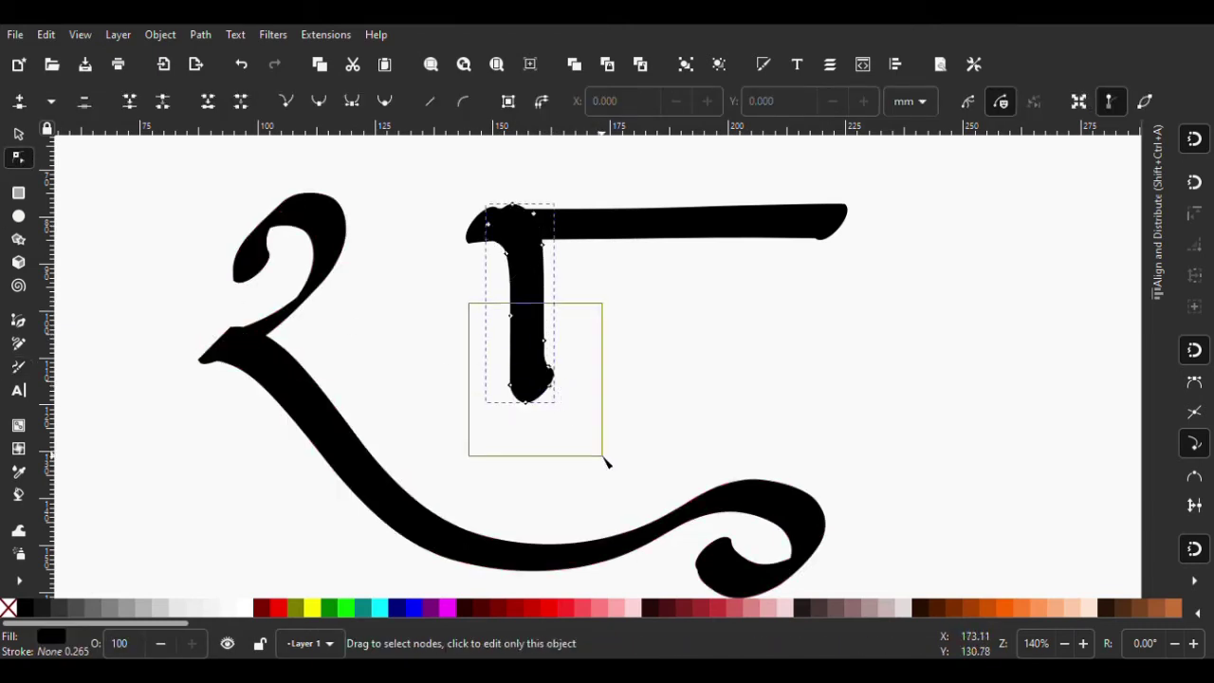
Make the vertical stem slightly narrower
drag(604, 458, 587, 427)
key(ctrl+shift+c)
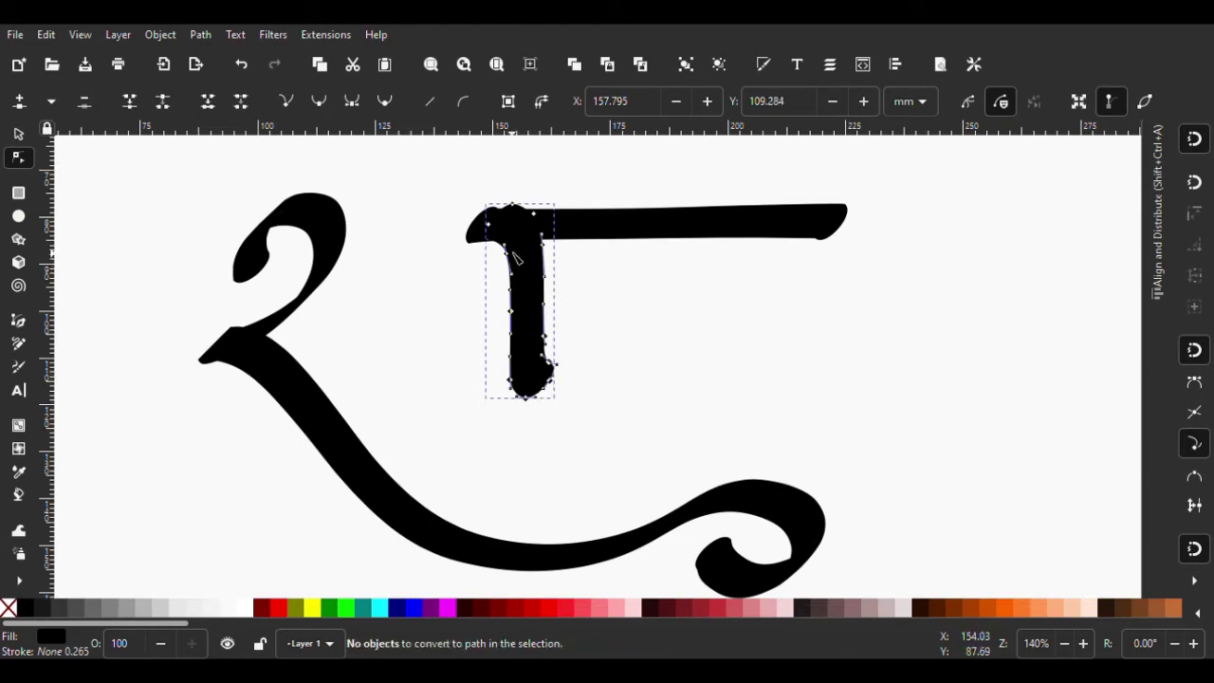
click(19, 136)
scroll(513, 270, up, 2)
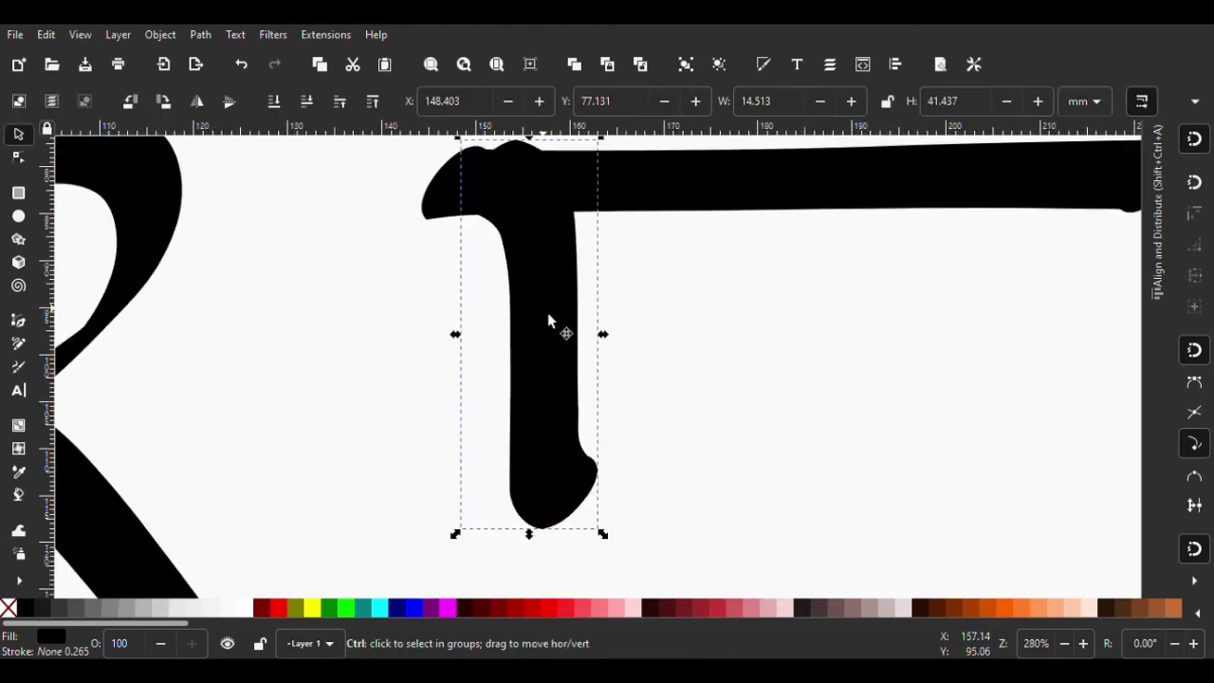
drag(602, 336, 479, 307)
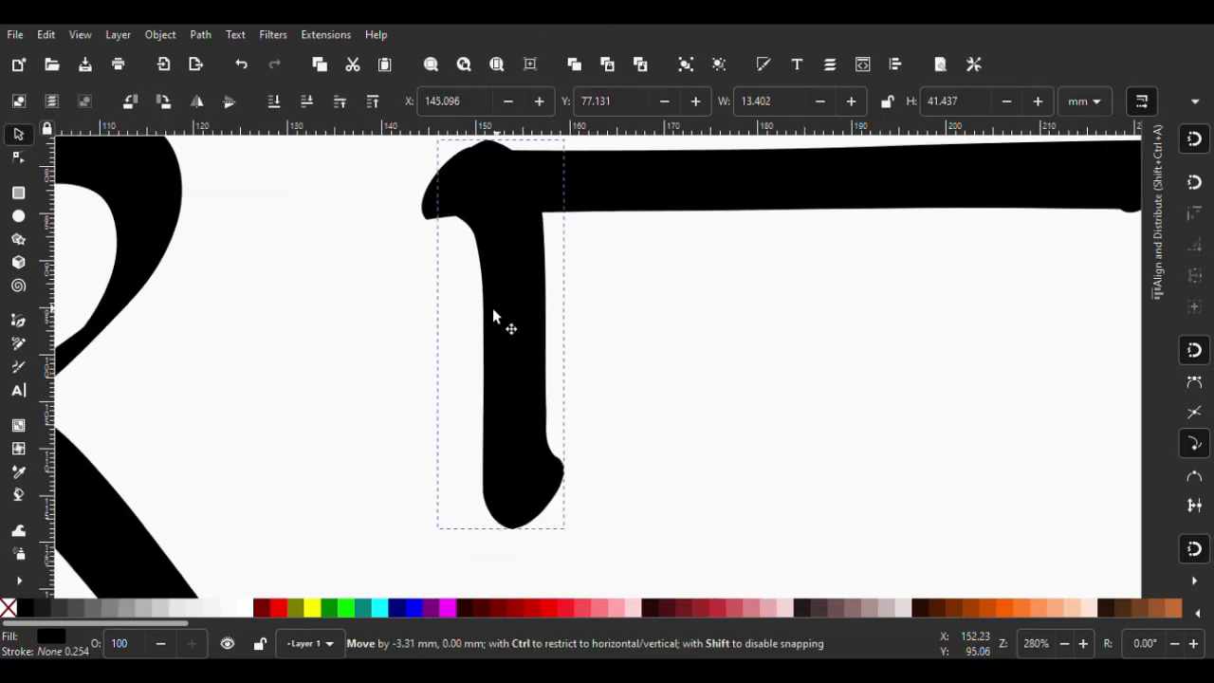
scroll(479, 307, down, 2)
Reposition the headline bar slightly up and left
click(500, 306)
scroll(500, 307, up, 2)
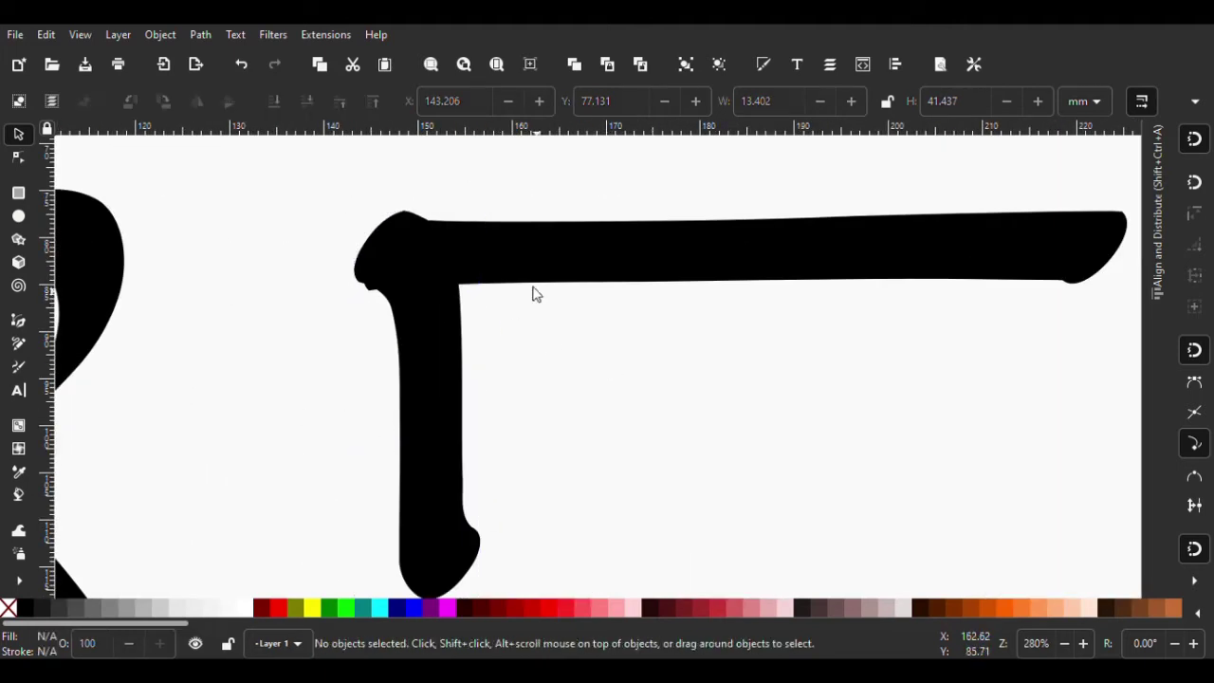
drag(531, 275, 520, 266)
click(597, 376)
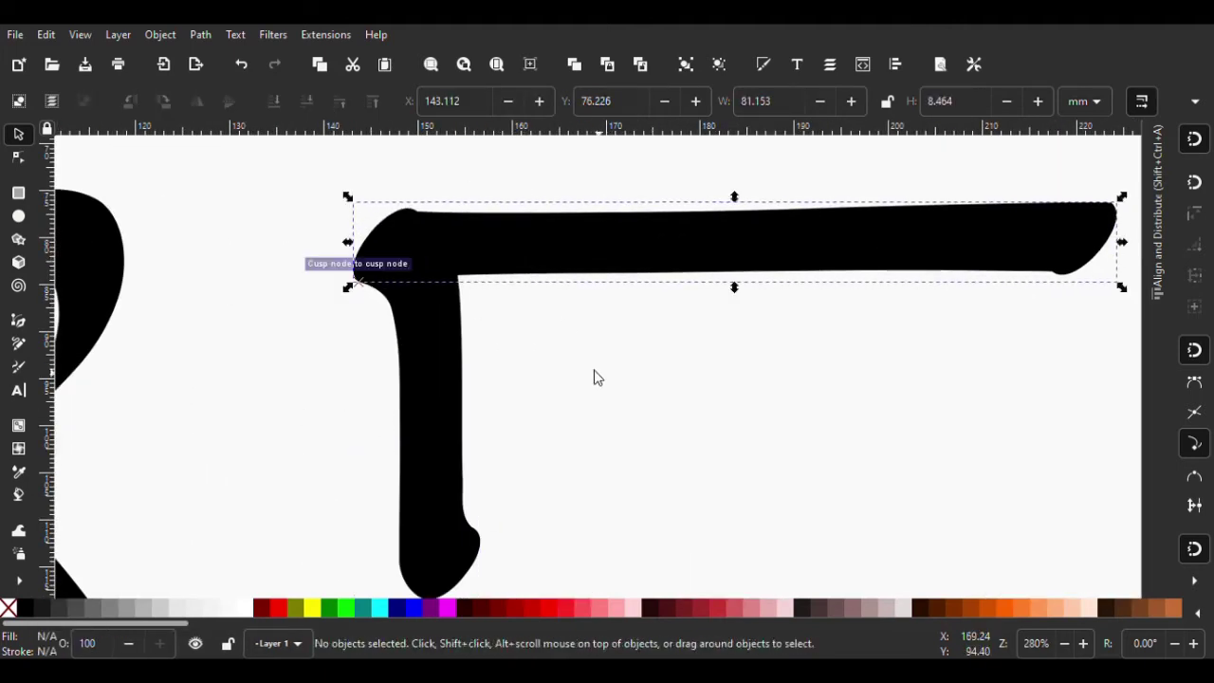
scroll(496, 412, down, 3)
scroll(461, 379, up, 1)
scroll(495, 461, up, 2)
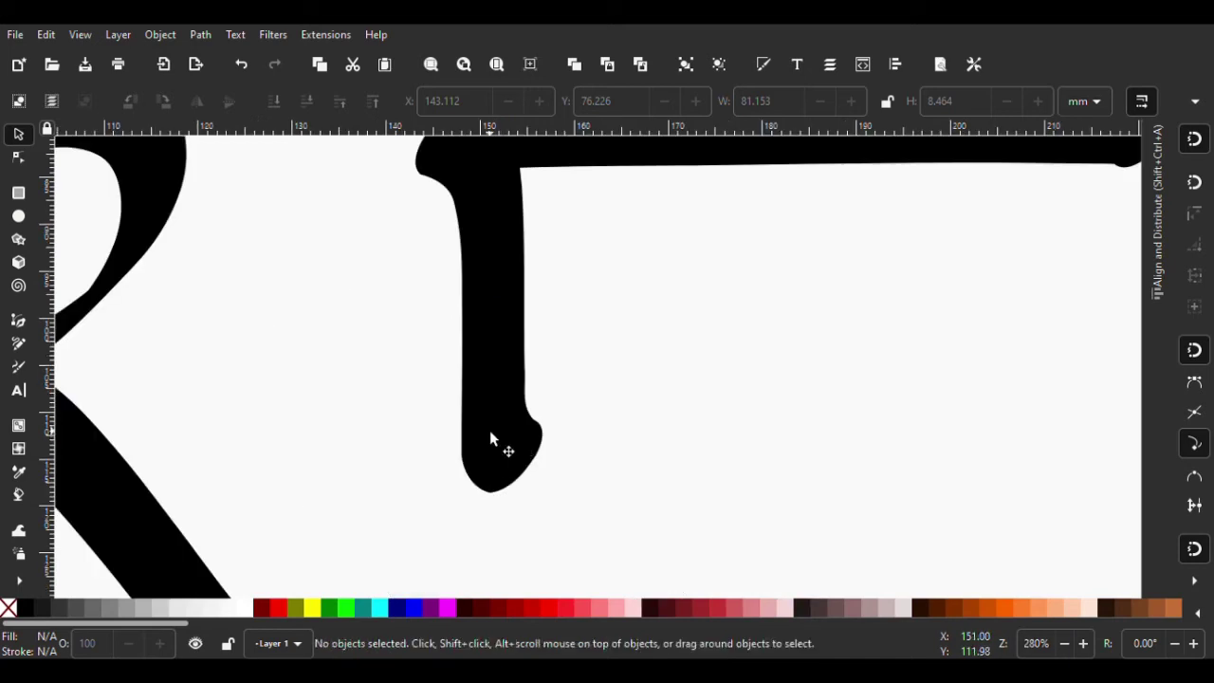
Slant the vertical stem slightly
click(500, 435)
drag(480, 504, 468, 503)
click(566, 449)
scroll(512, 431, down, 3)
scroll(513, 431, up, 1)
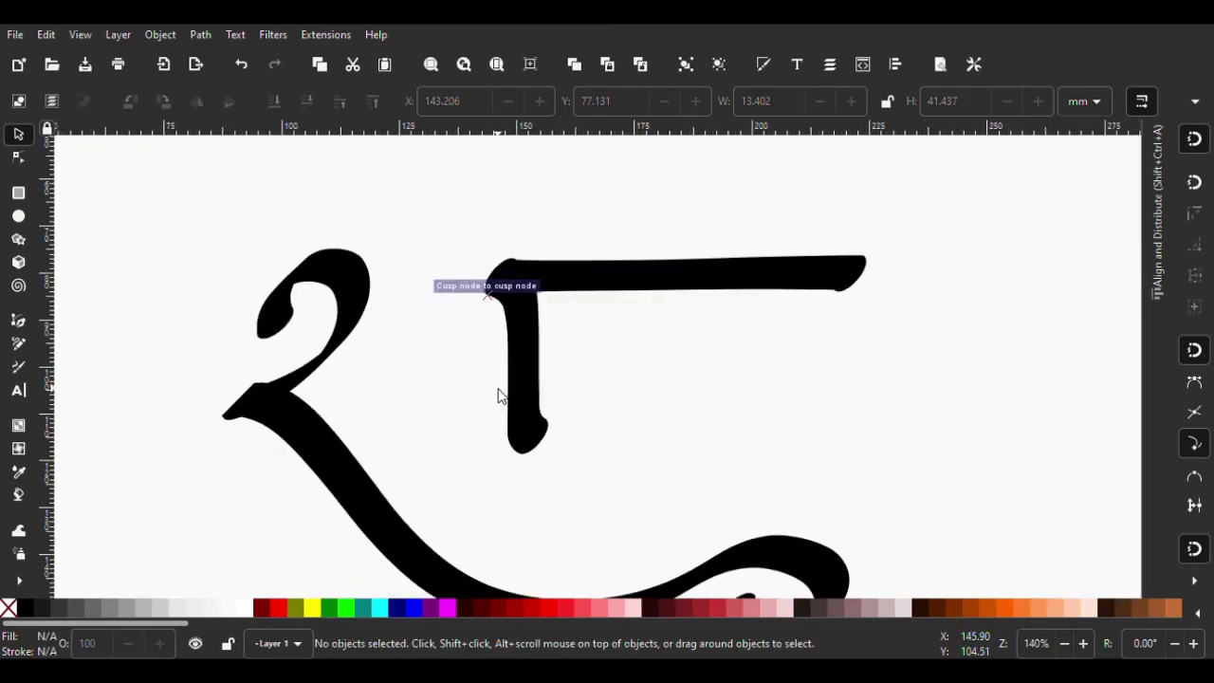
click(513, 432)
drag(518, 463, 500, 464)
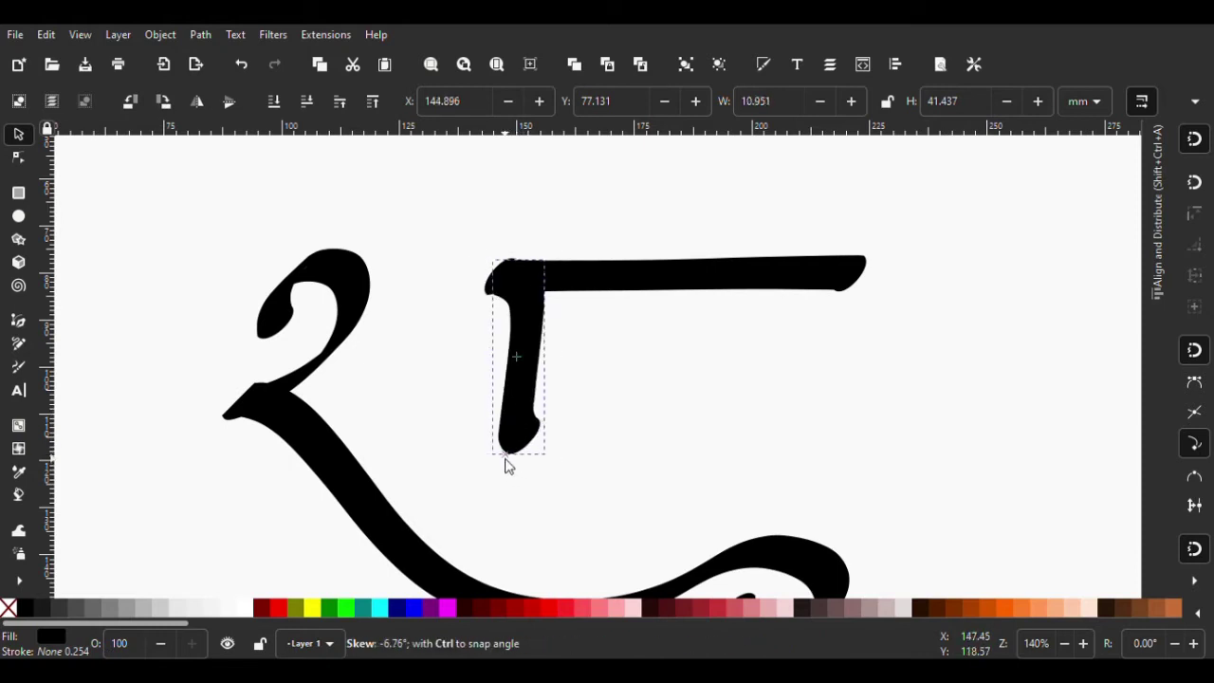
Move the headline bar right to meet the stem and slant the stem about -8 degrees
drag(586, 281, 636, 277)
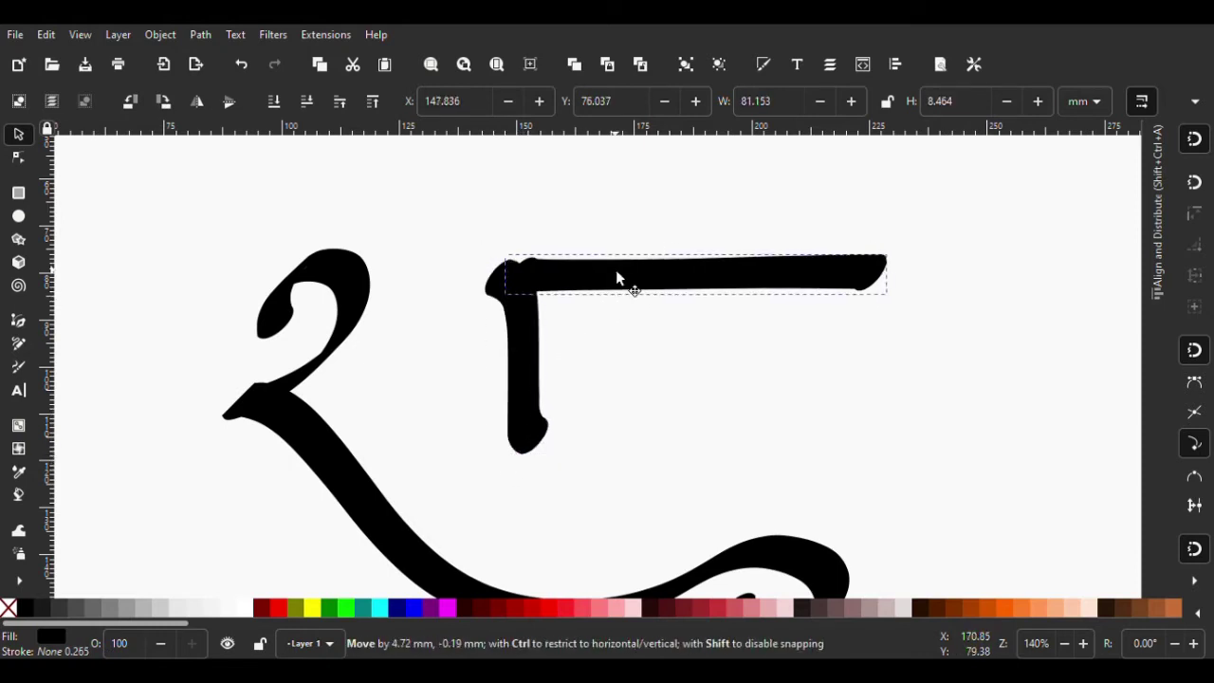
click(512, 361)
click(536, 447)
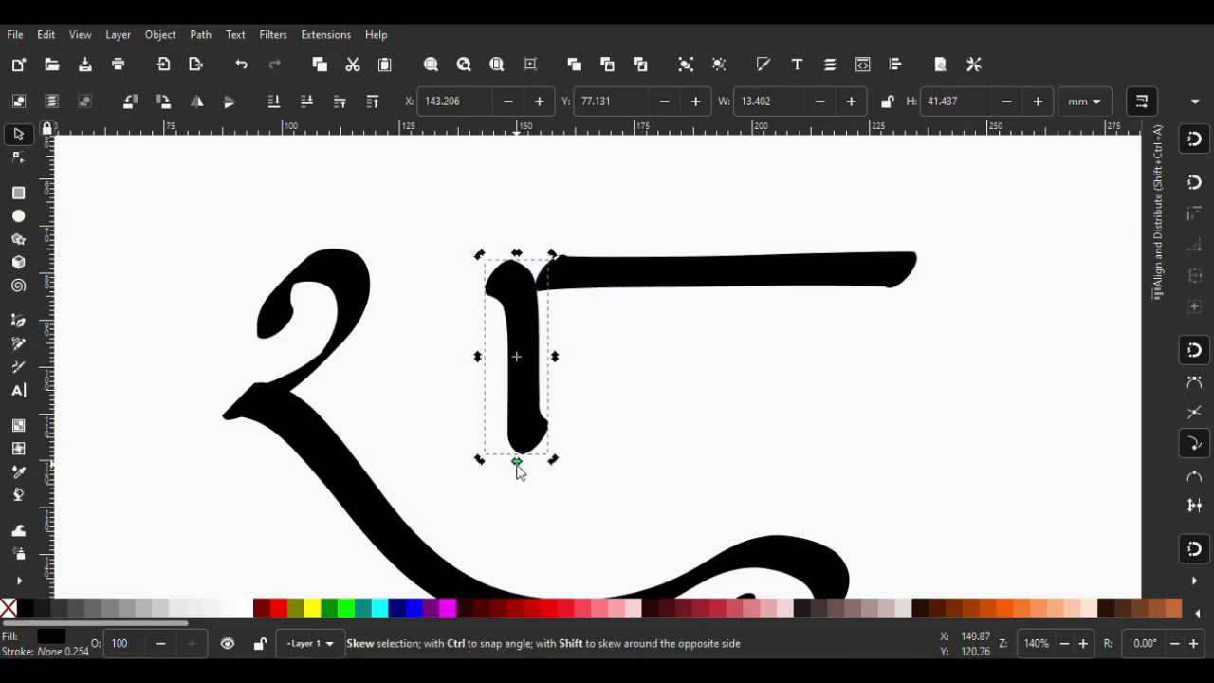
drag(516, 463, 507, 473)
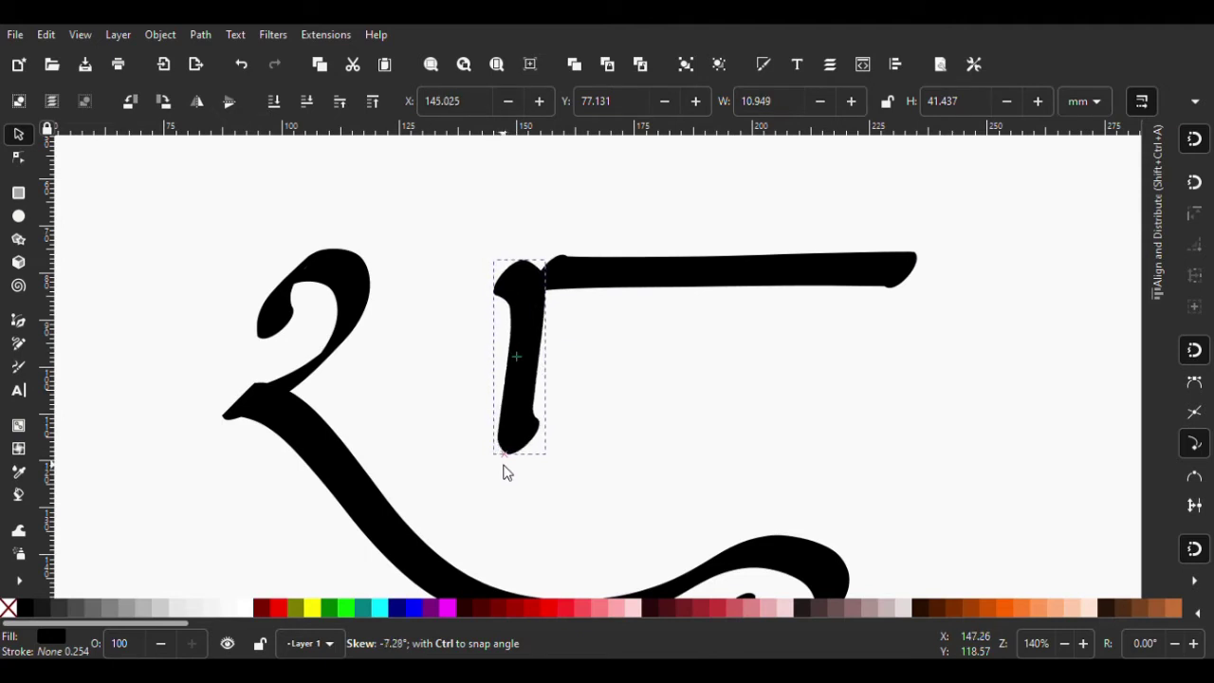
Move the headline bar onto the top of the stem
click(559, 344)
scroll(555, 319, up, 2)
mouse_move(598, 194)
mouse_down()
mouse_move(516, 213)
mouse_move(519, 226)
mouse_up()
scroll(474, 303, down, 2)
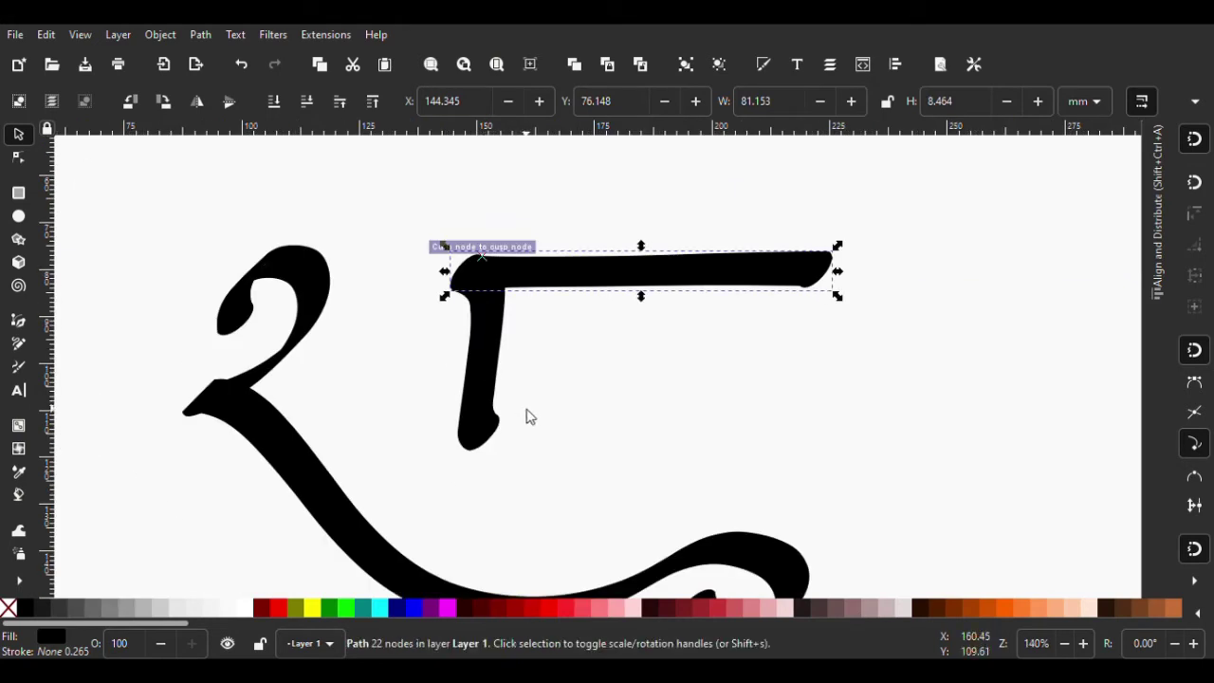
key(Escape)
Shift the stem and headline bar together slightly to the right
click(489, 365)
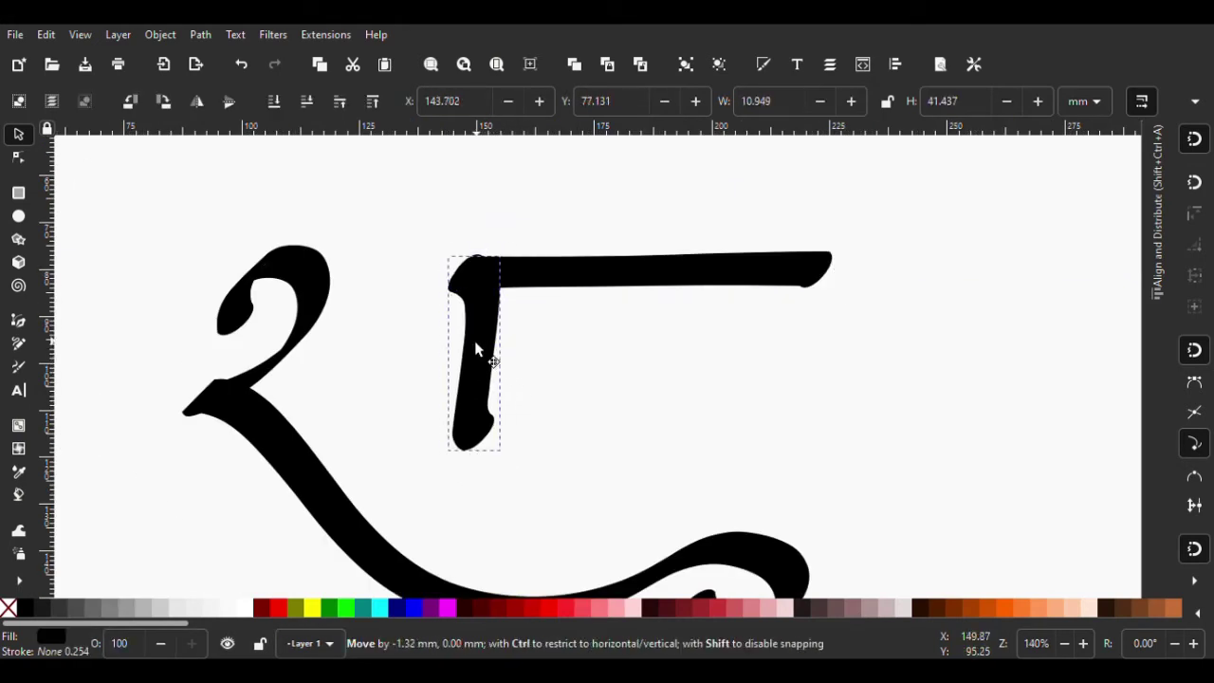
shift+click(569, 278)
drag(569, 278, 579, 278)
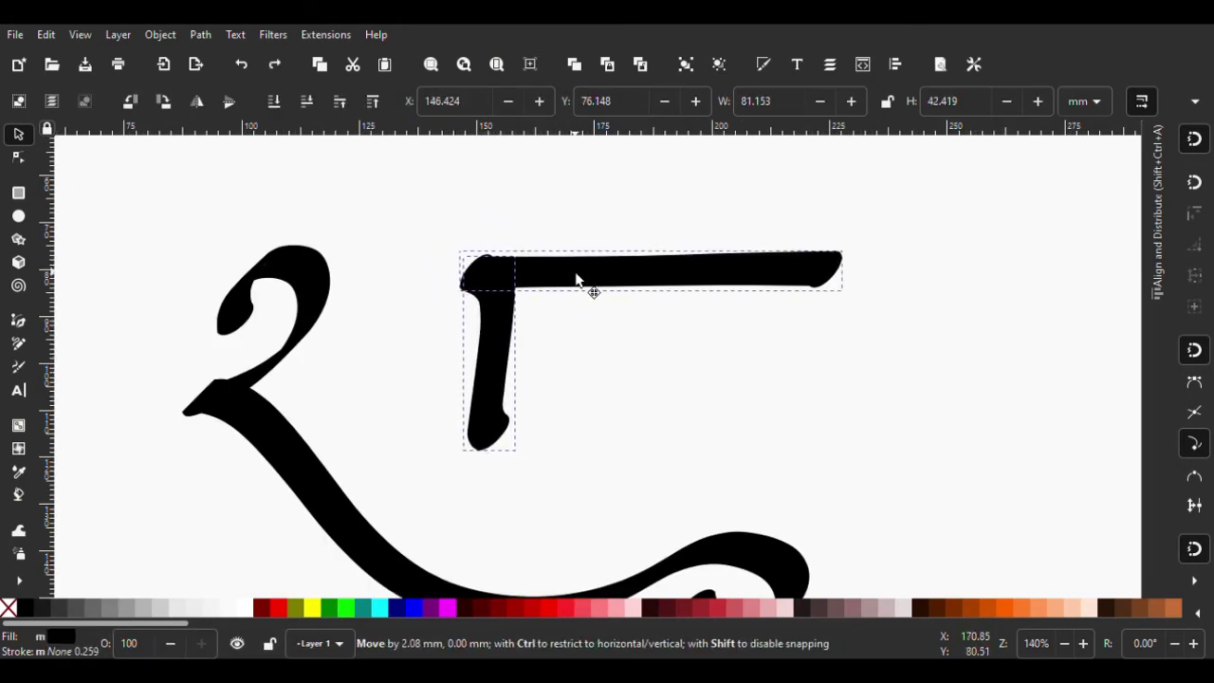
key(Escape)
Save the drawing as 001.svg
key(ctrl+s)
scroll(572, 417, down, 1)
scroll(558, 415, down, 1)
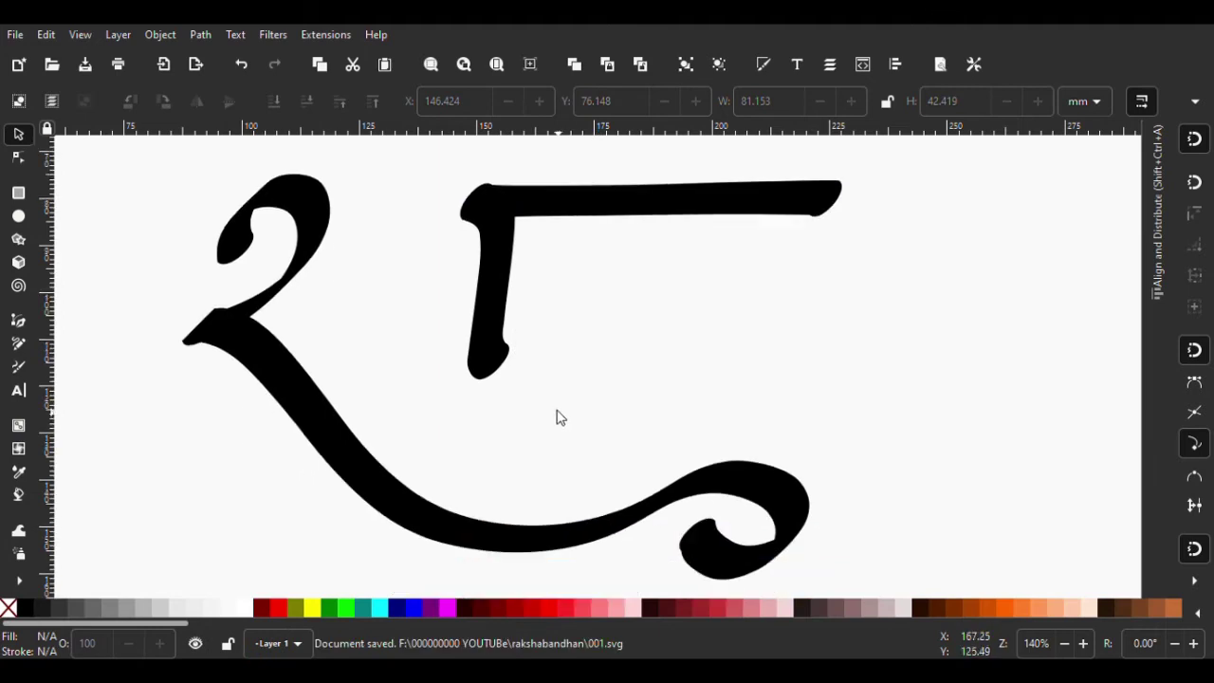
scroll(619, 396, up, 1)
scroll(615, 395, down, 4)
scroll(561, 401, up, 3)
scroll(521, 363, down, 1)
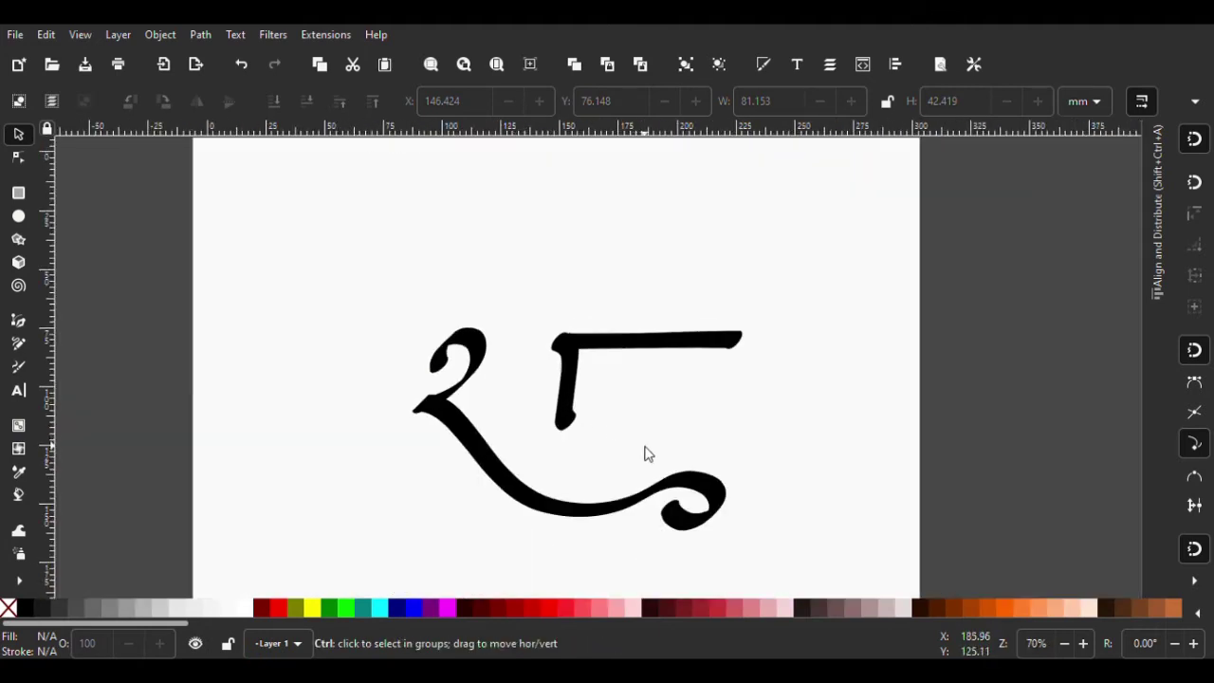
scroll(645, 453, up, 1)
Draw the क्ष loop stroke from the vertical stem, redoing it once after an undo
click(17, 369)
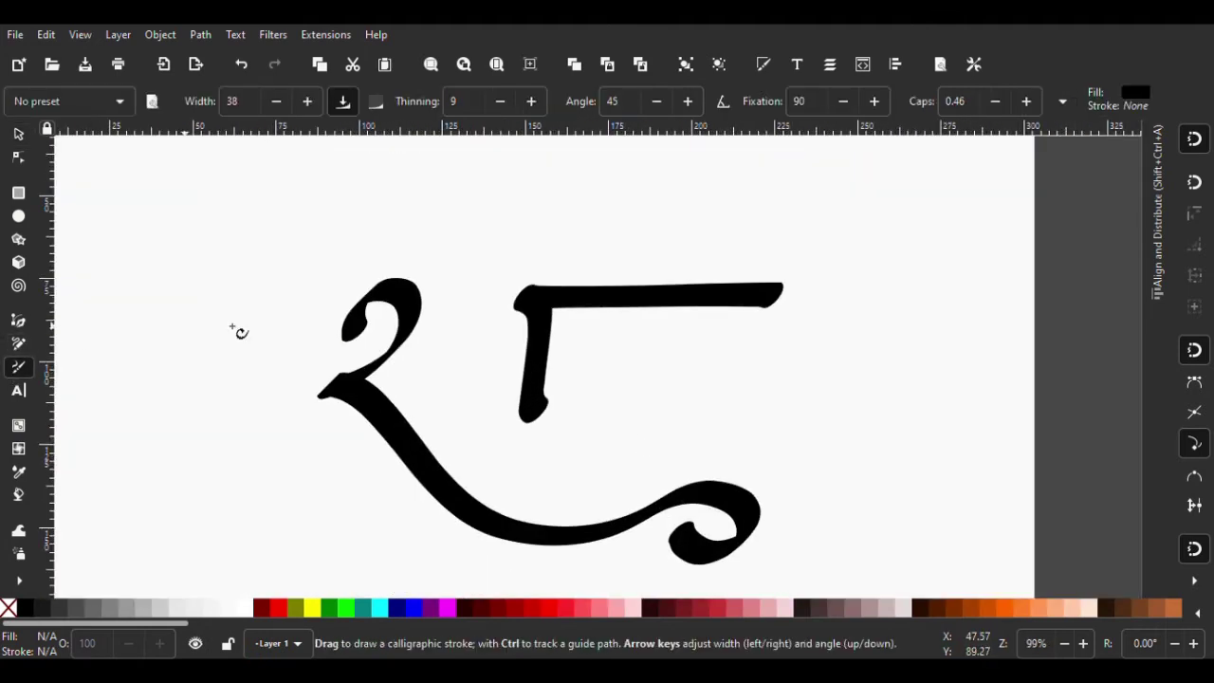
drag(529, 357, 484, 282)
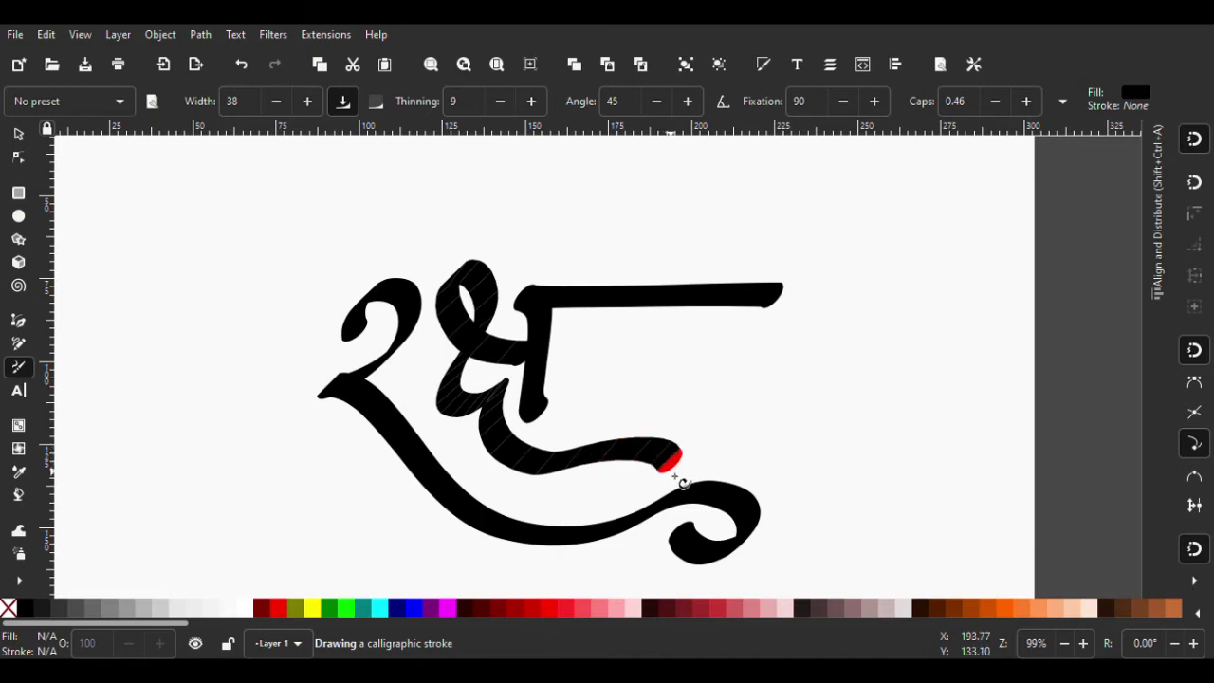
drag(510, 456, 676, 486)
scroll(490, 387, down, 1)
scroll(491, 387, down, 1)
scroll(559, 392, up, 2)
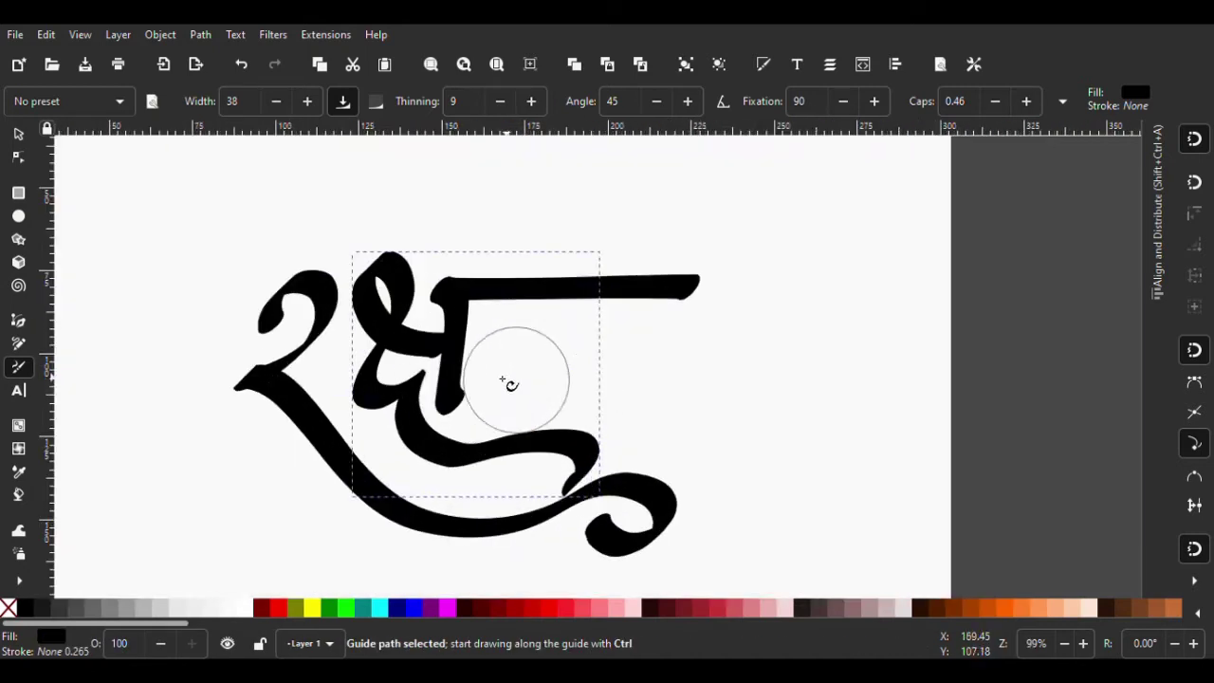
key(ctrl+z)
drag(449, 346, 380, 270)
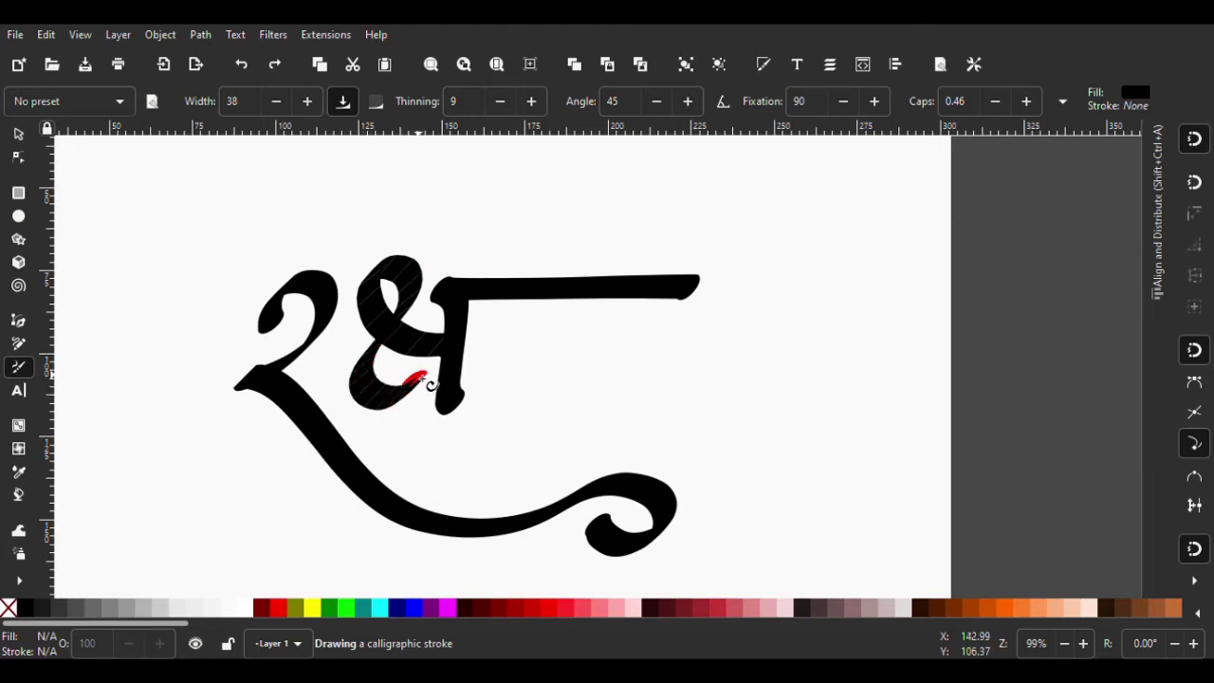
drag(435, 481, 499, 483)
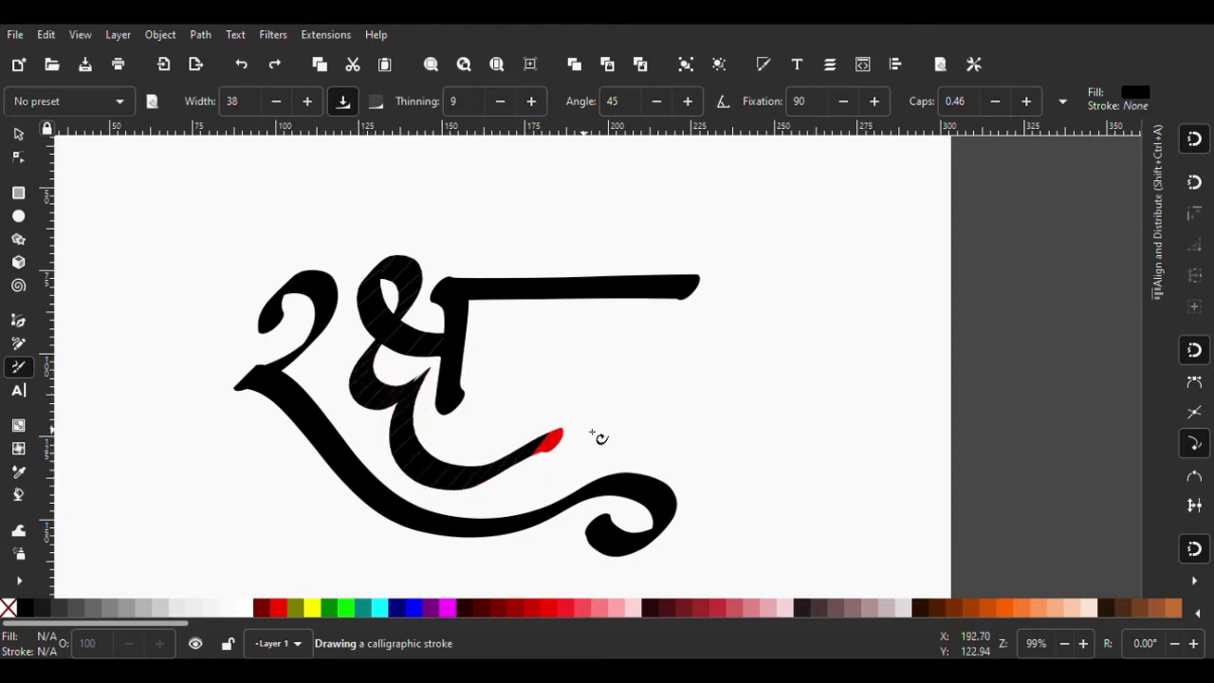
Curve the loop's tail right and down into a swirl and review the whole page
mouse_move(591, 434)
mouse_down()
mouse_move(691, 447)
mouse_move(707, 517)
mouse_move(699, 547)
mouse_up()
key(2)
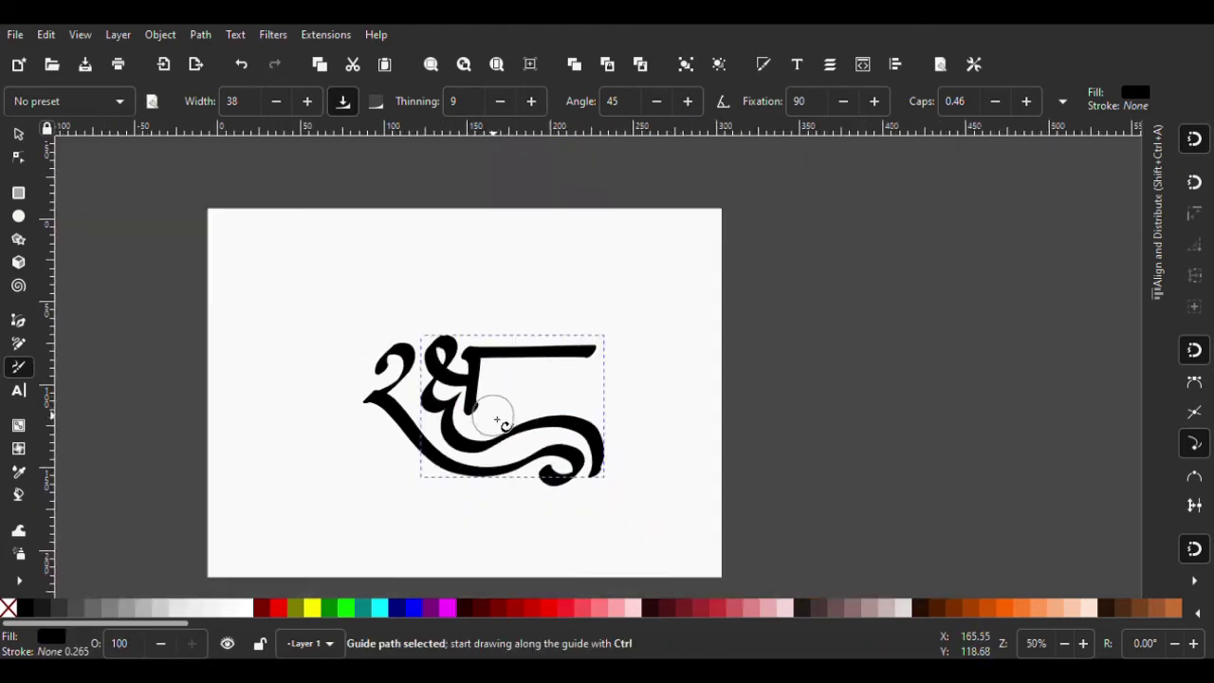
scroll(520, 405, up, 1)
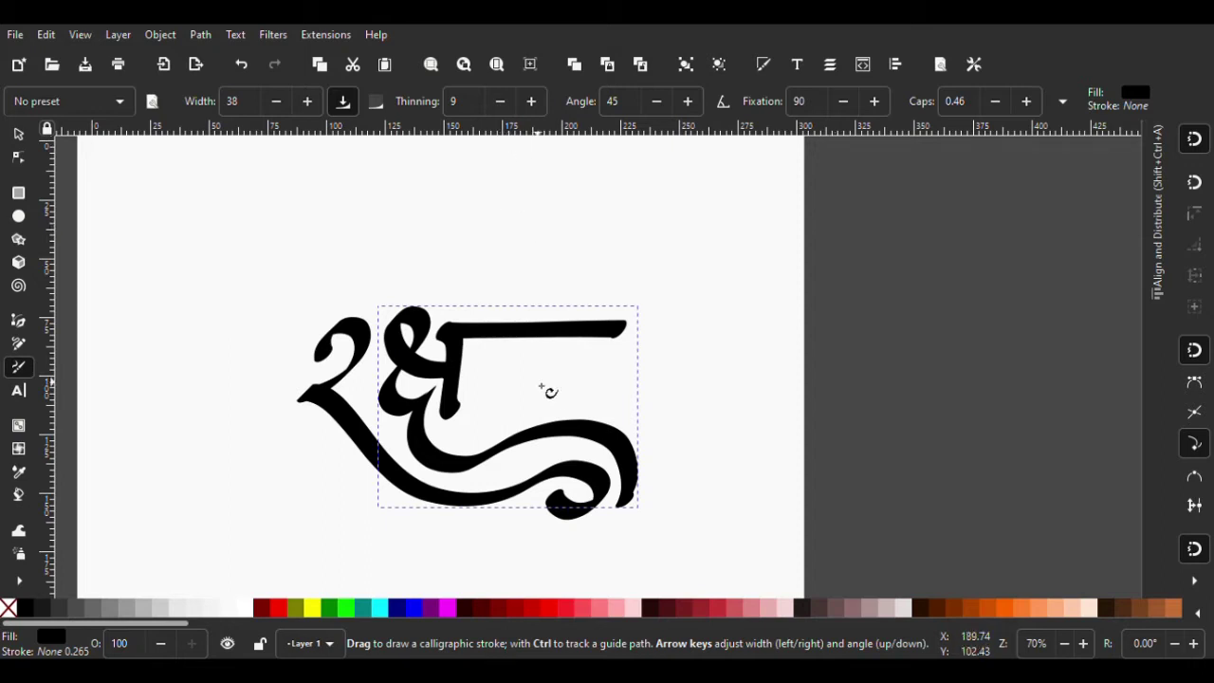
scroll(527, 398, down, 1)
scroll(487, 373, up, 2)
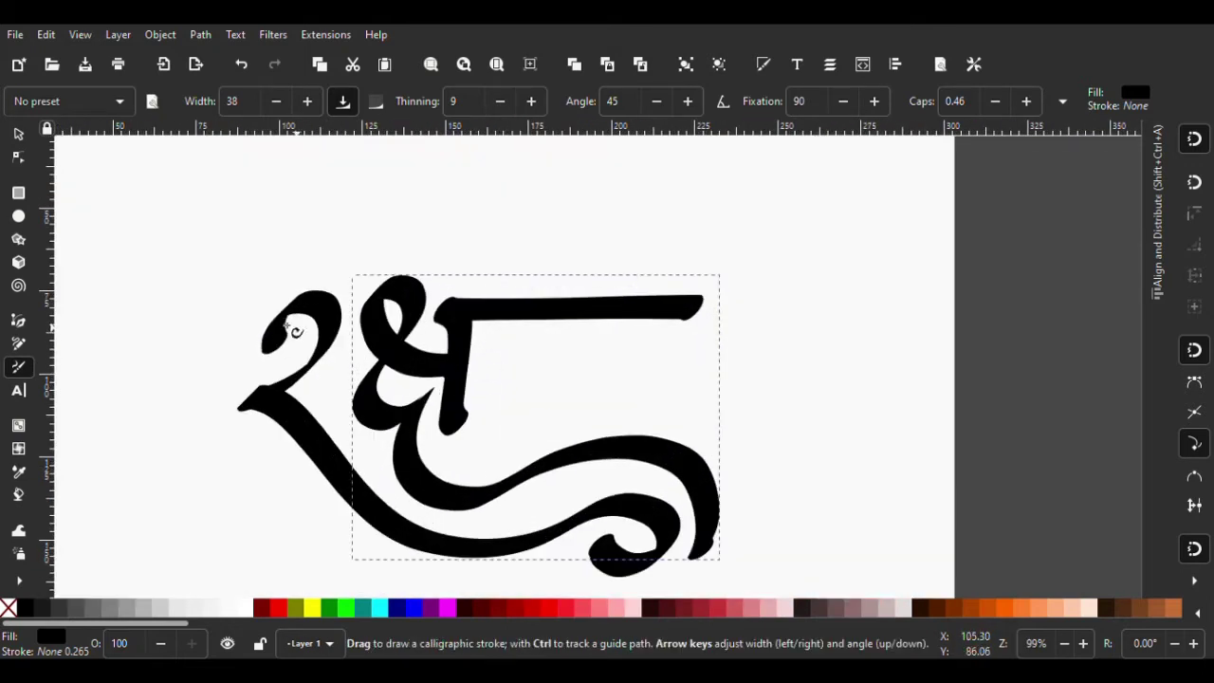
click(17, 134)
key(Escape)
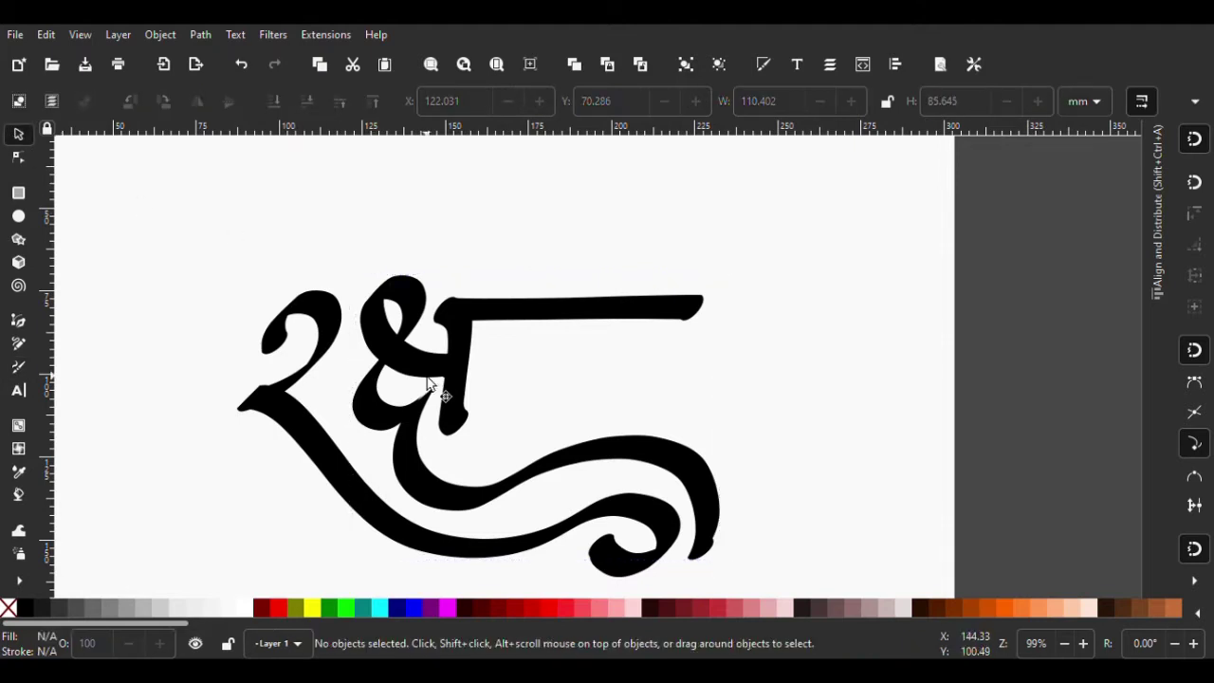
scroll(582, 466, down, 1)
scroll(590, 494, down, 1)
scroll(582, 468, up, 2)
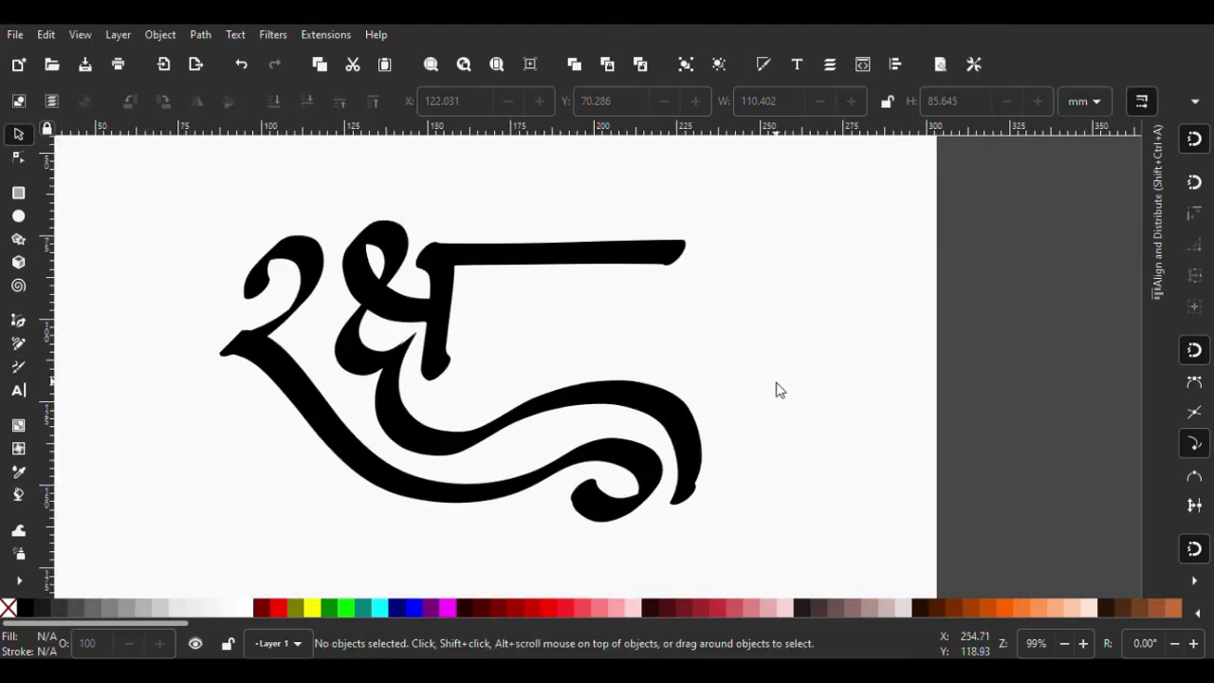
scroll(523, 428, down, 1)
scroll(455, 347, up, 1)
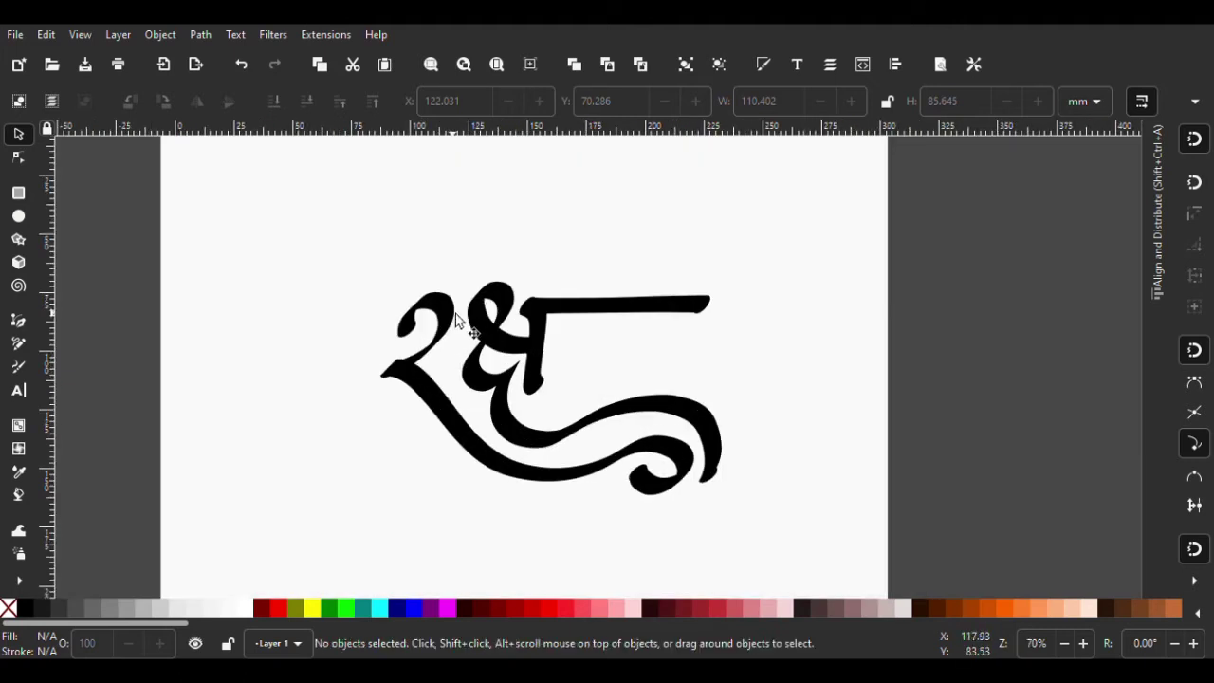
click(588, 311)
key(ctrl+d)
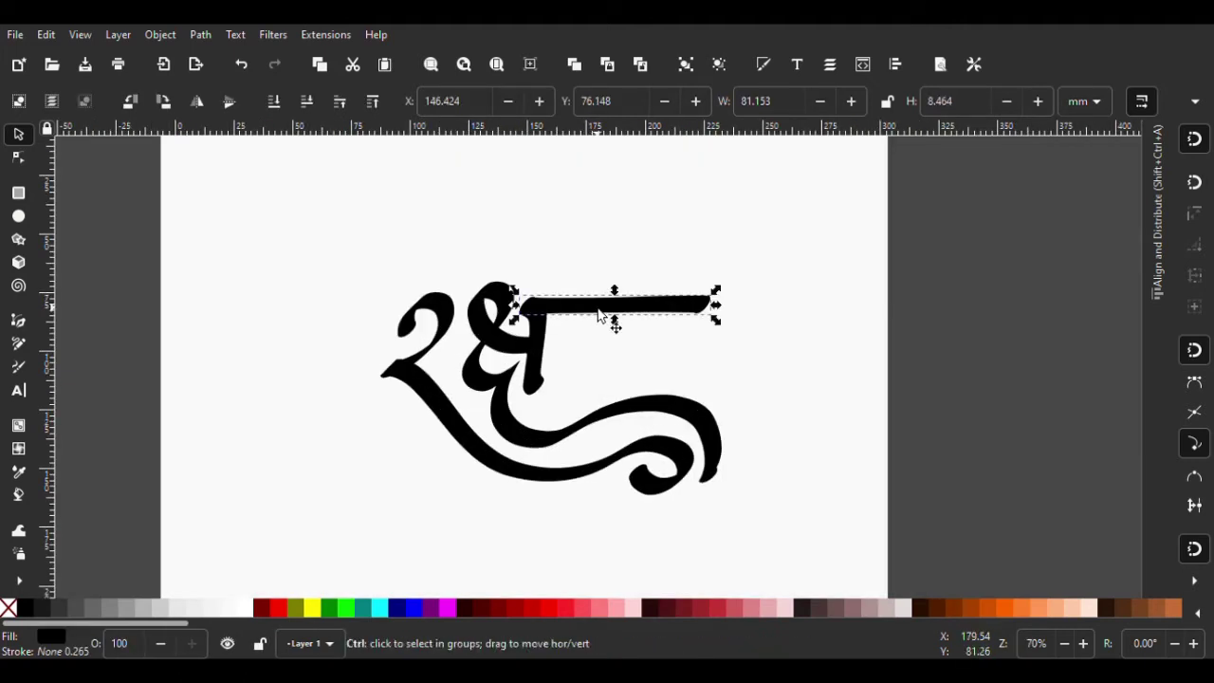
drag(626, 316, 379, 320)
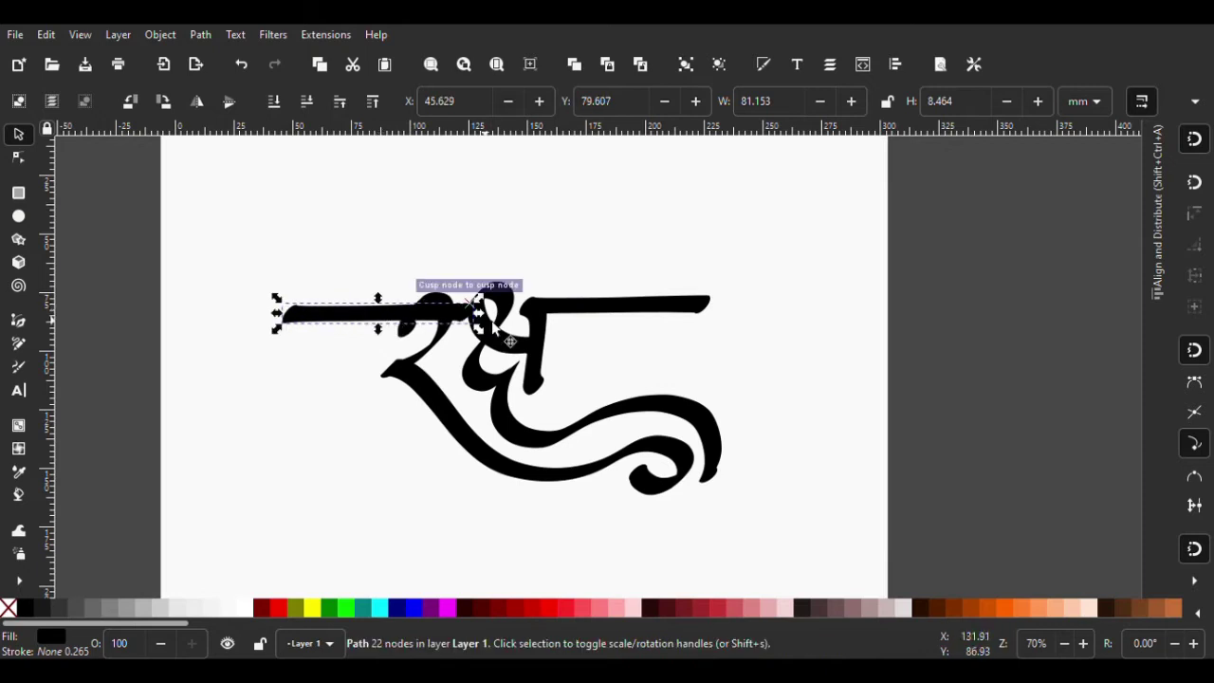
key(ctrl+z)
scroll(427, 322, down, 1)
scroll(505, 349, up, 3)
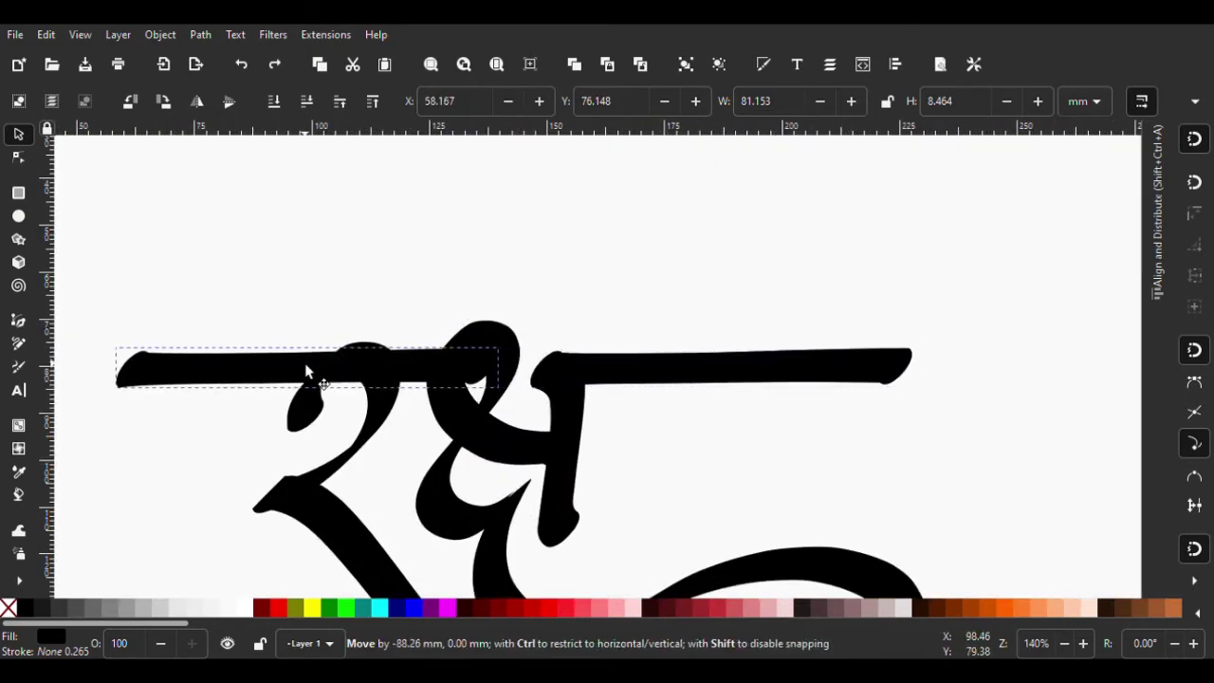
drag(729, 370, 237, 370)
key(ctrl+z)
scroll(756, 389, down, 2)
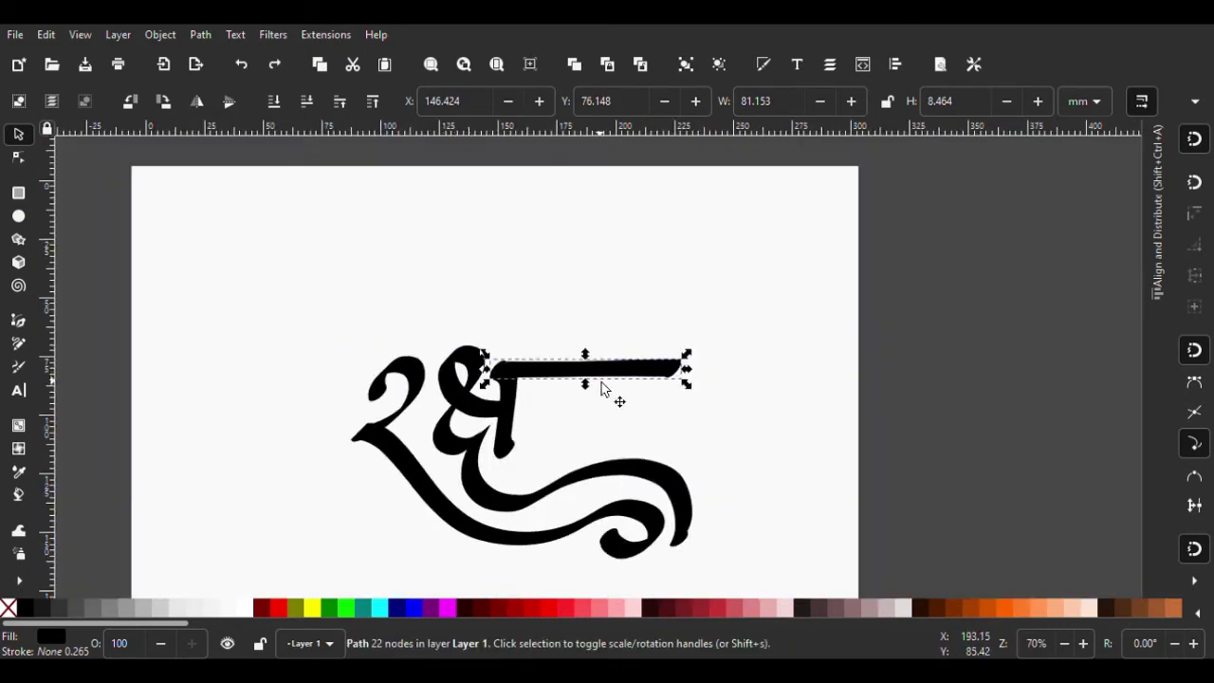
scroll(602, 396, up, 3)
drag(551, 135, 465, 374)
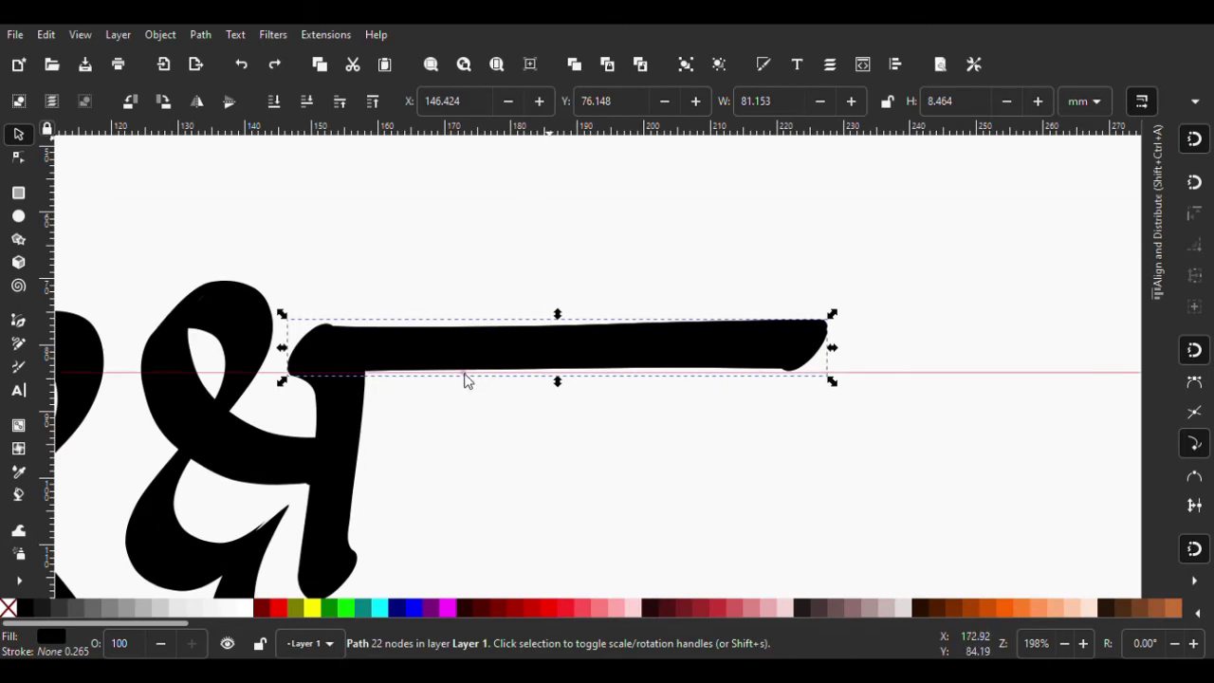
click(831, 366)
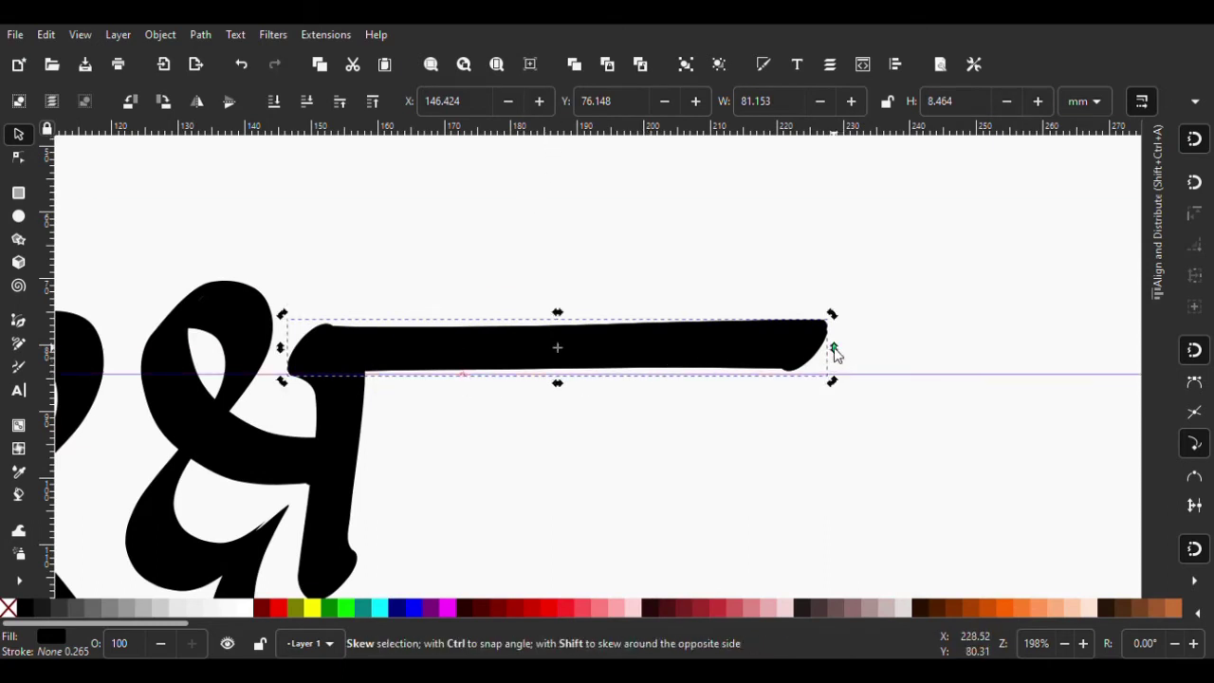
drag(833, 349, 845, 367)
click(857, 390)
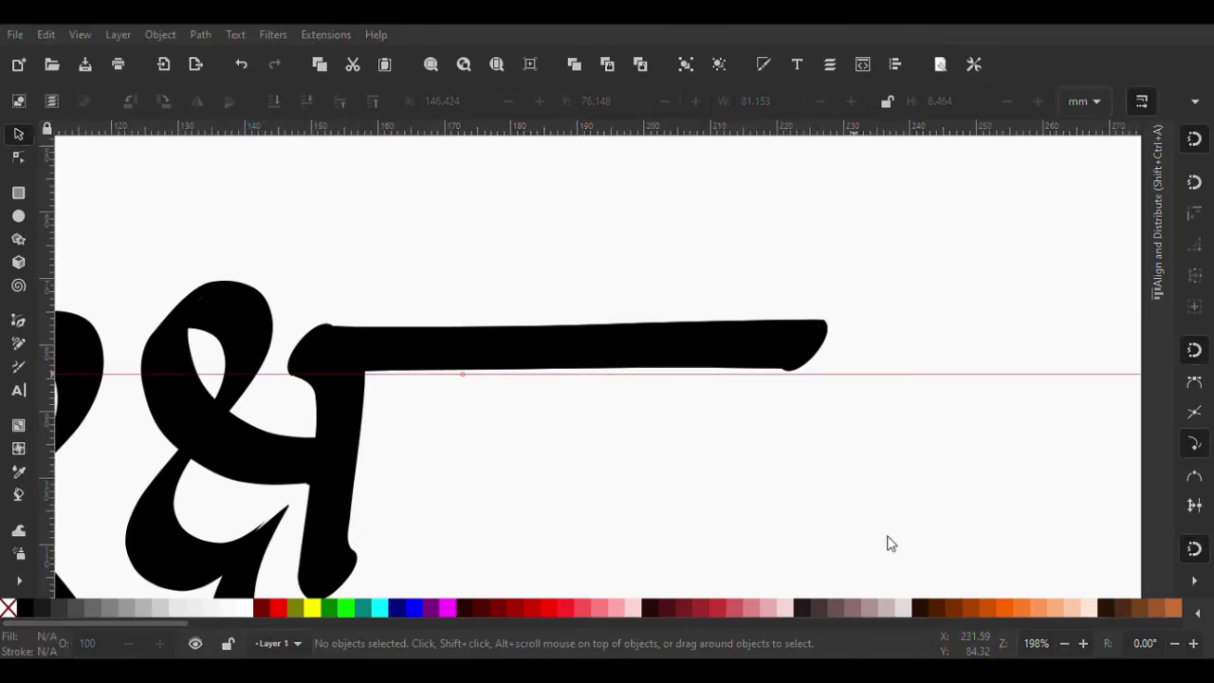
key(bar)
click(787, 358)
click(826, 355)
scroll(835, 360, up, 2)
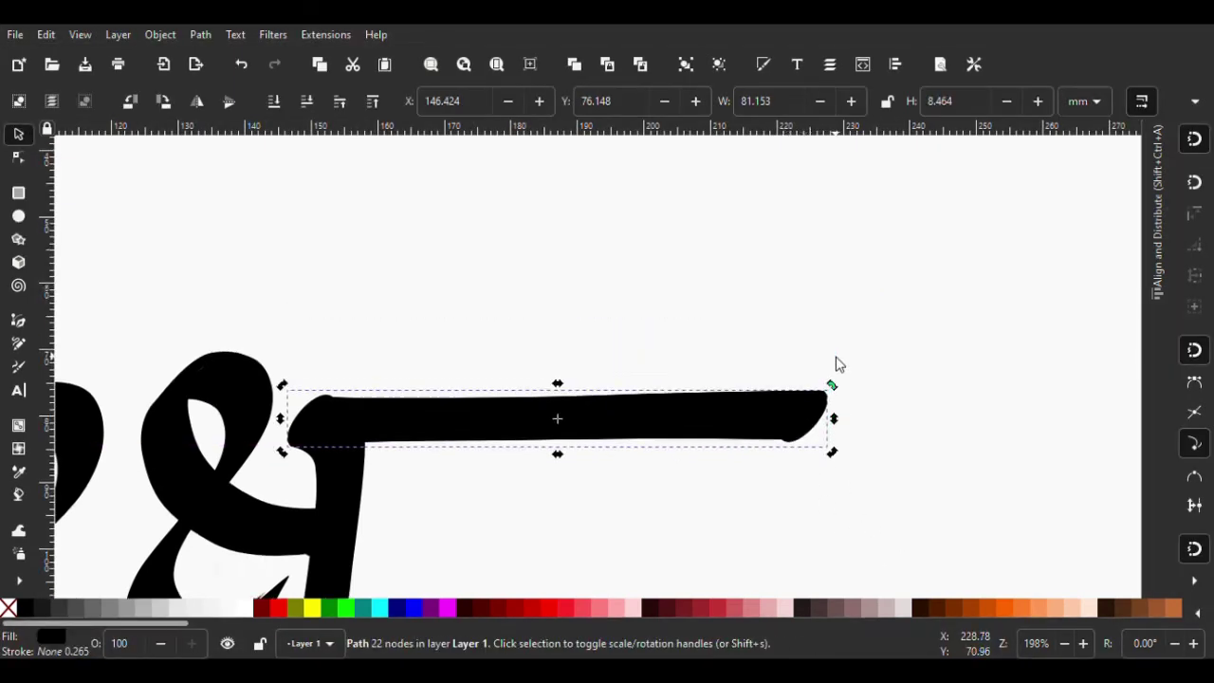
scroll(837, 445, up, 1)
drag(835, 457, 839, 469)
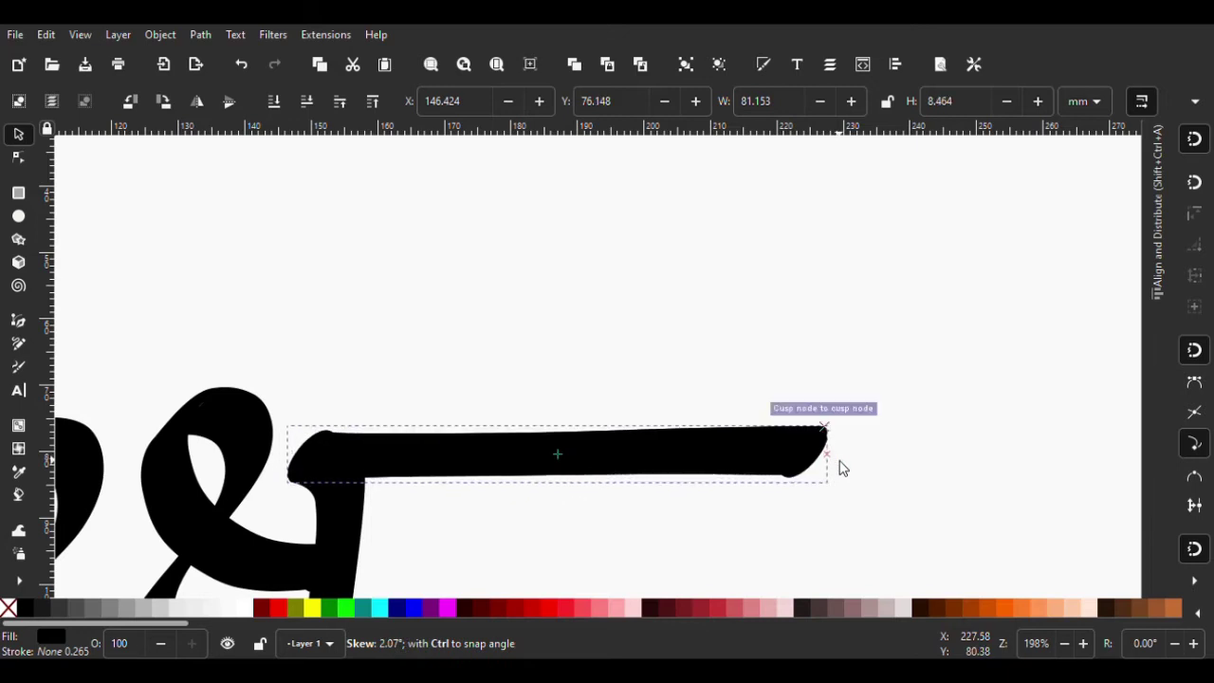
key(Escape)
Skew the headline bar's right end, undoing a trial 39 mm move to the right
scroll(659, 411, down, 3)
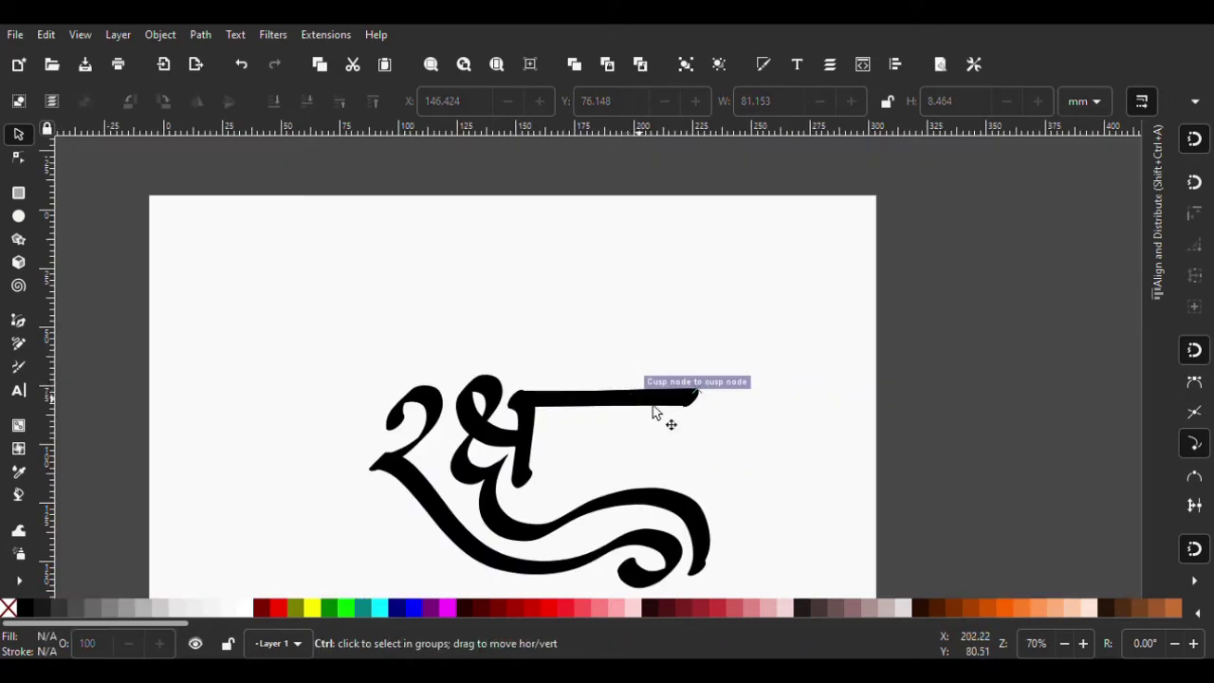
scroll(656, 396, up, 4)
click(661, 371)
drag(749, 387, 762, 399)
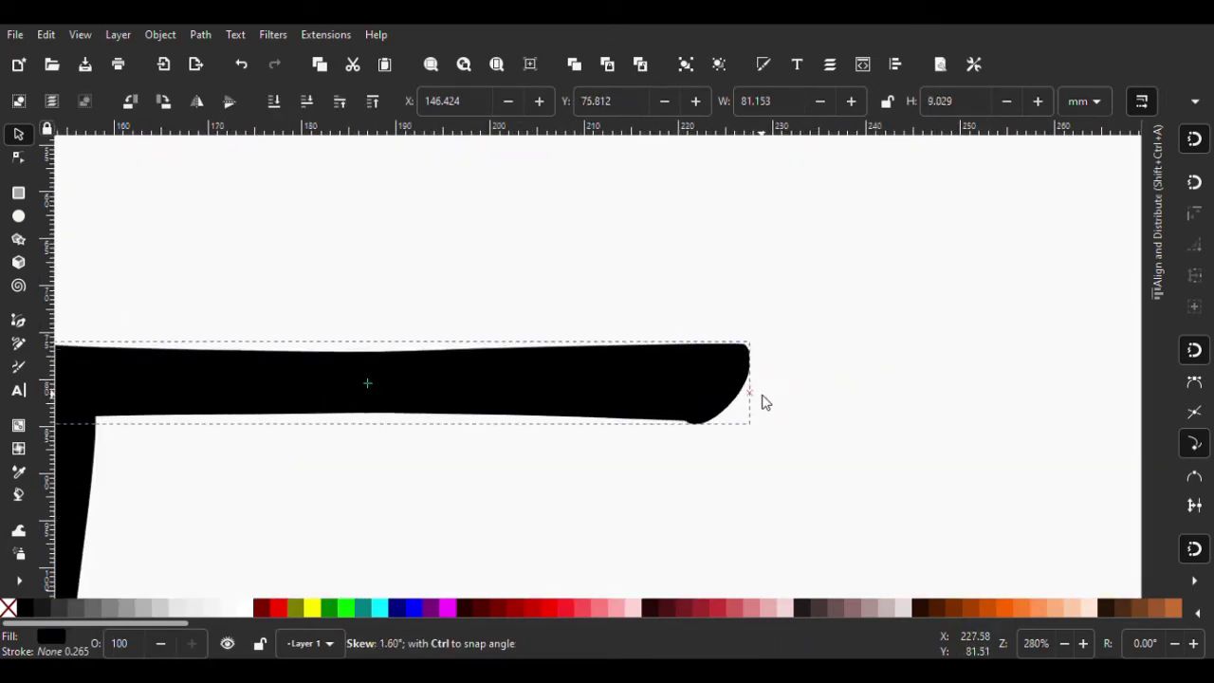
drag(527, 384, 889, 375)
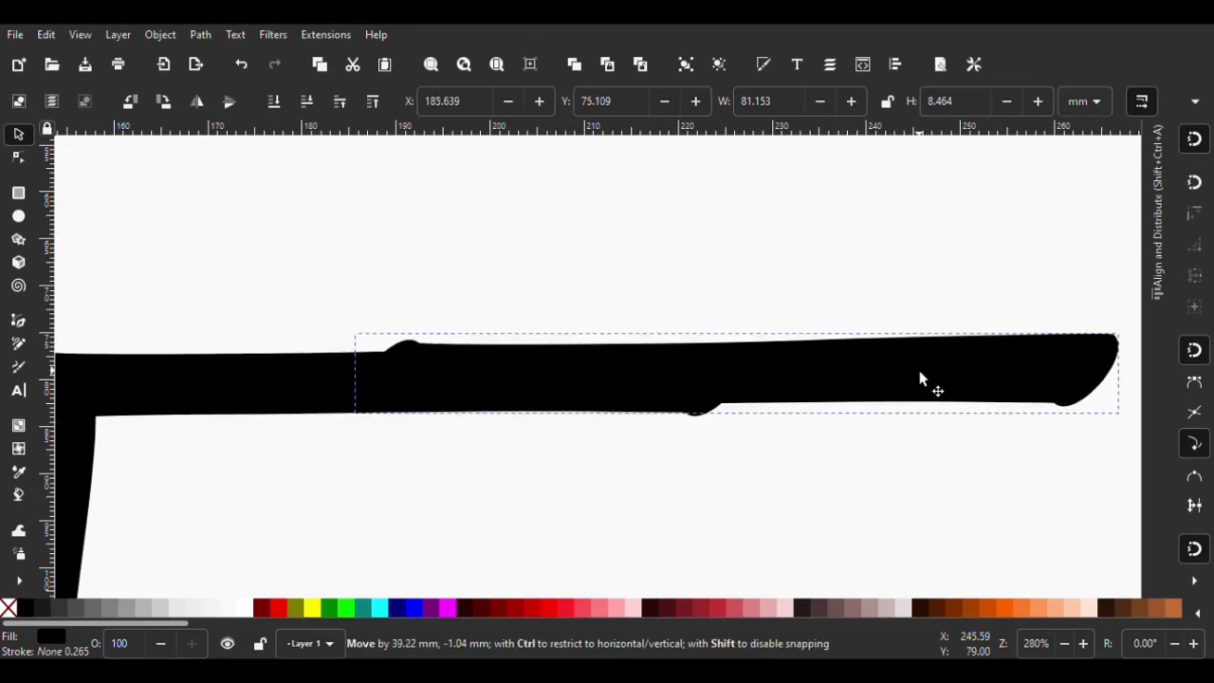
key(ctrl+z)
Move the headline bar up and right and skew it by about one degree
scroll(616, 363, down, 3)
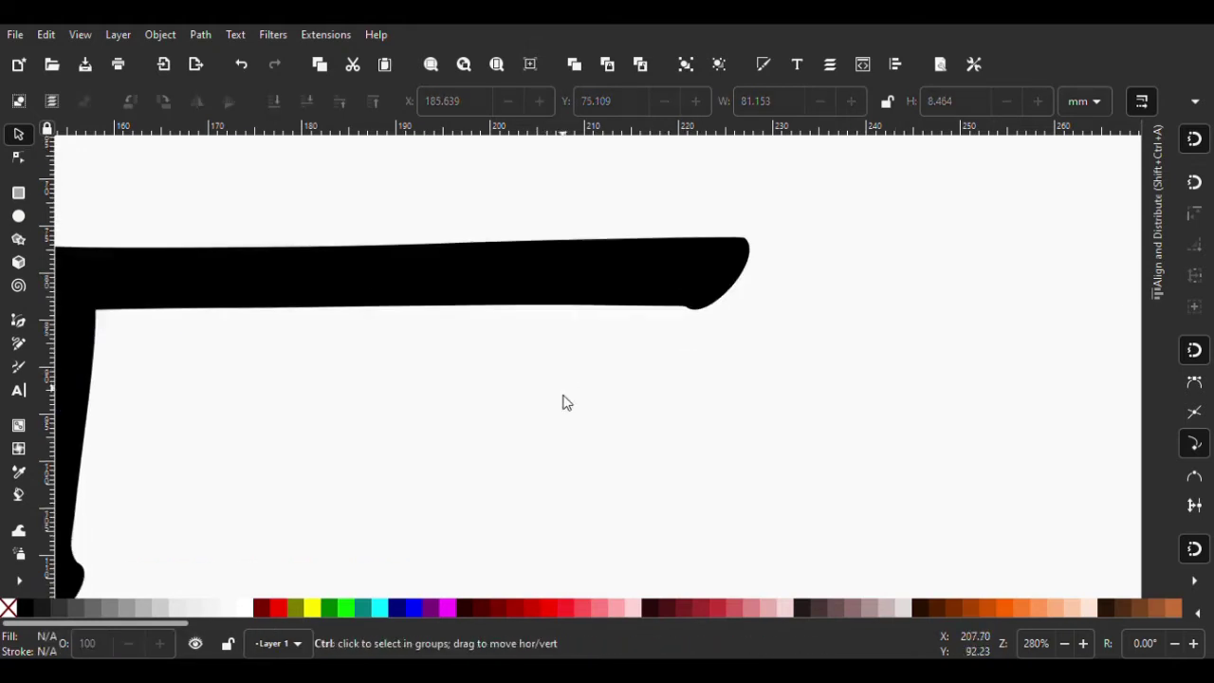
scroll(563, 401, down, 3)
scroll(461, 396, up, 2)
drag(437, 347, 466, 275)
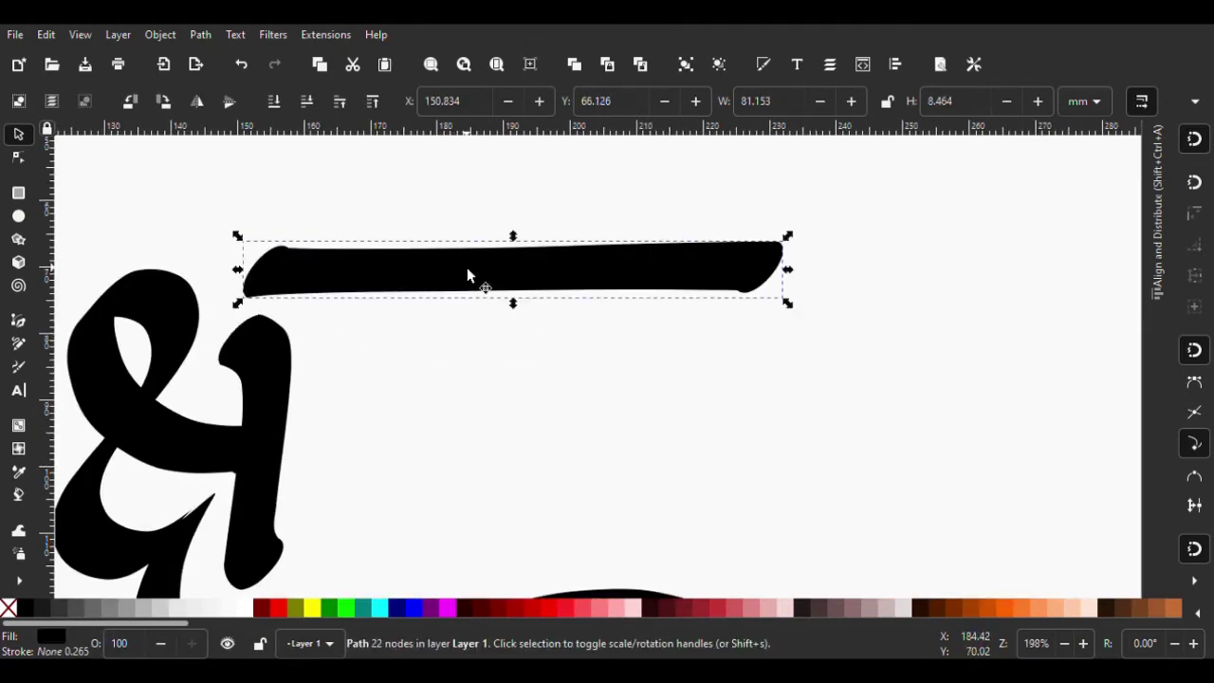
click(612, 274)
drag(787, 270, 795, 281)
Move the headline bar down-left onto the lettering
click(756, 373)
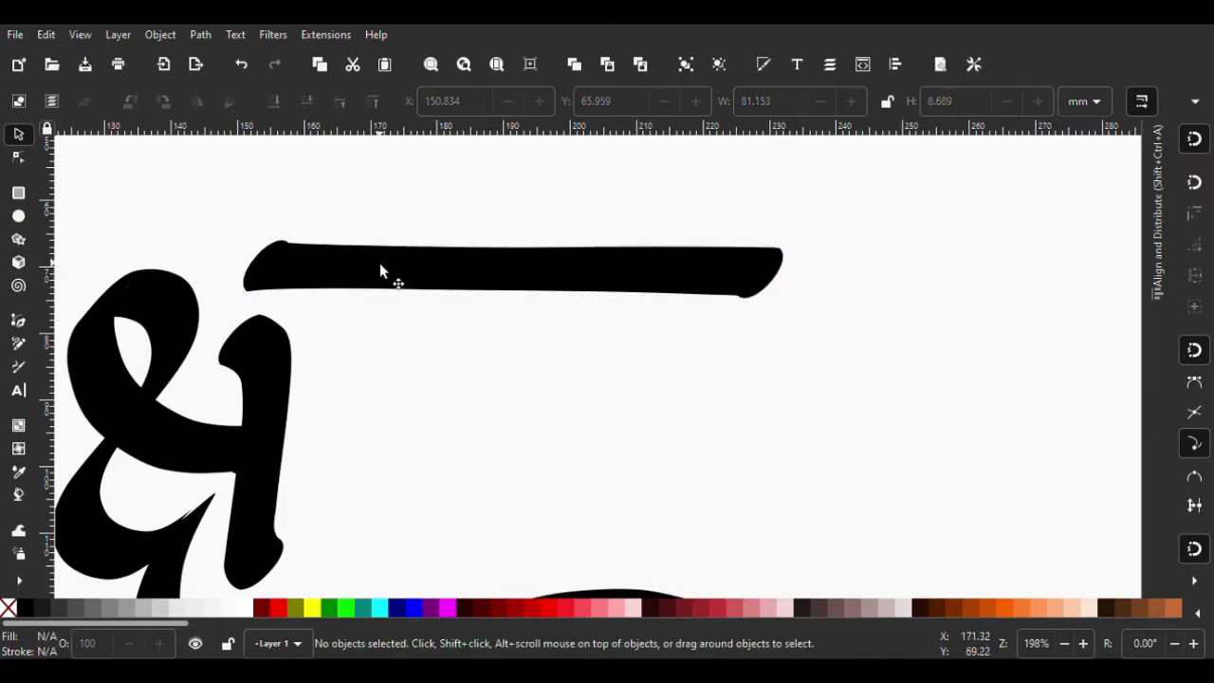
drag(379, 268, 363, 345)
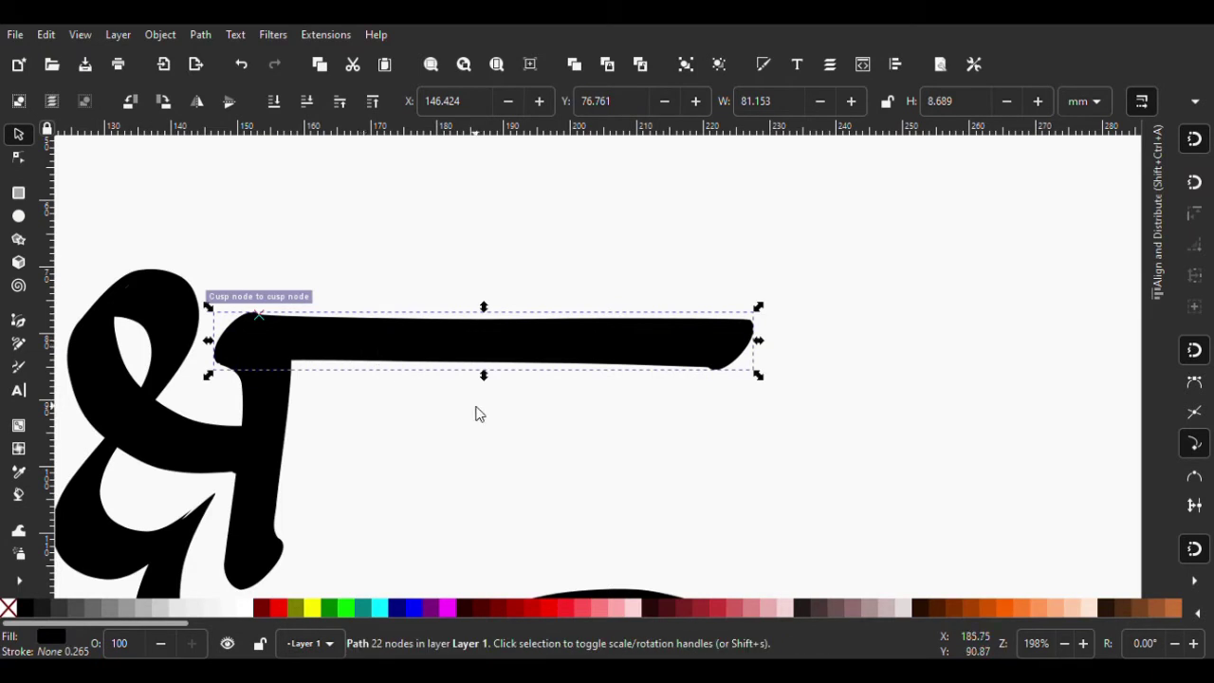
click(477, 412)
scroll(540, 407, down, 3)
scroll(545, 388, up, 1)
scroll(756, 382, up, 1)
scroll(756, 383, down, 4)
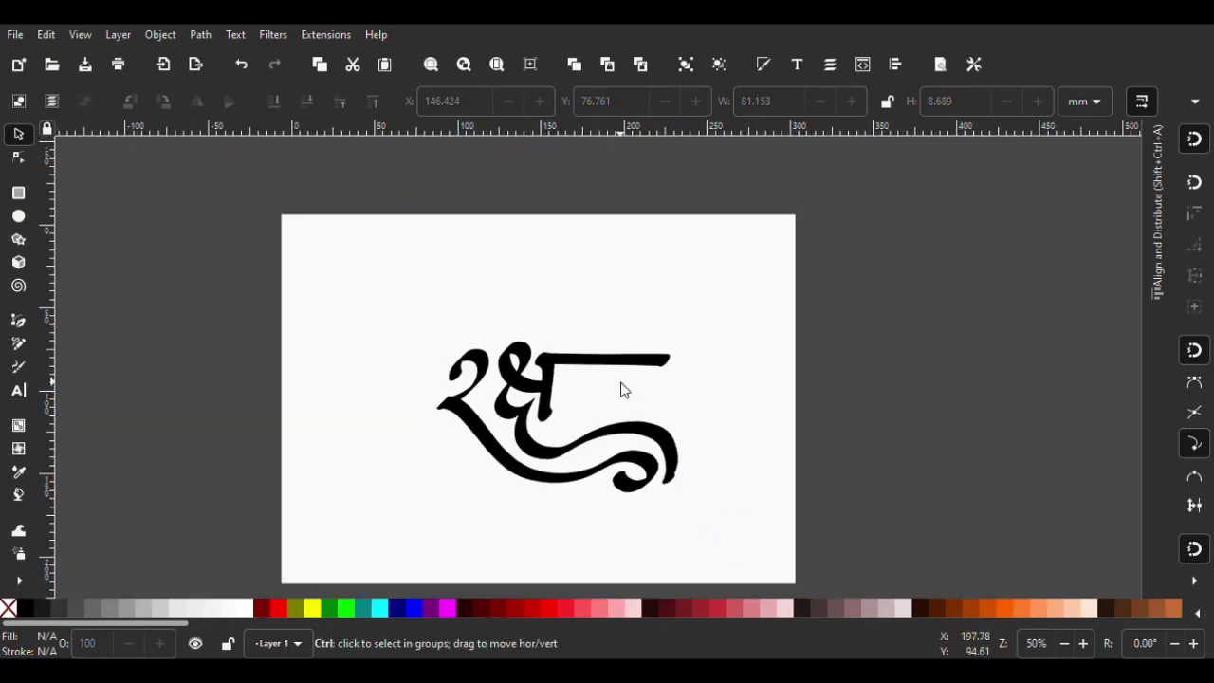
scroll(621, 388, up, 5)
Raise the headline bar about 5 mm and skew it slightly flatter
mouse_move(669, 378)
mouse_down()
mouse_move(618, 348)
mouse_move(683, 347)
mouse_up()
scroll(818, 412, up, 3)
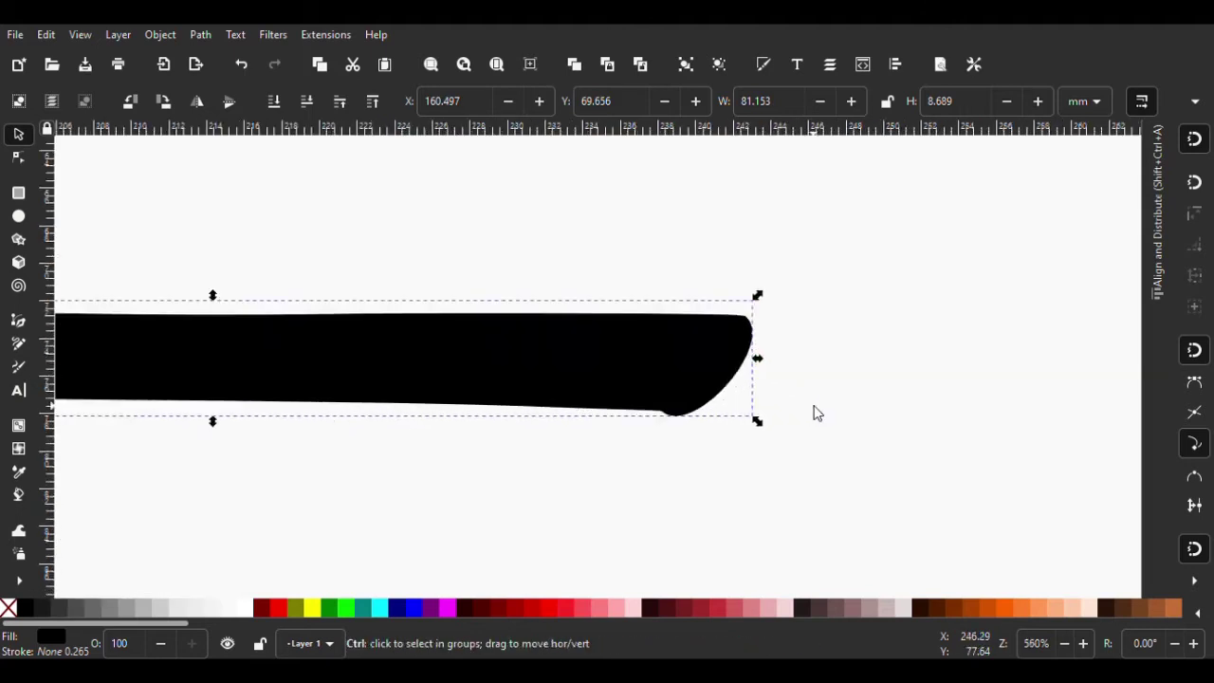
click(719, 346)
drag(732, 341, 730, 337)
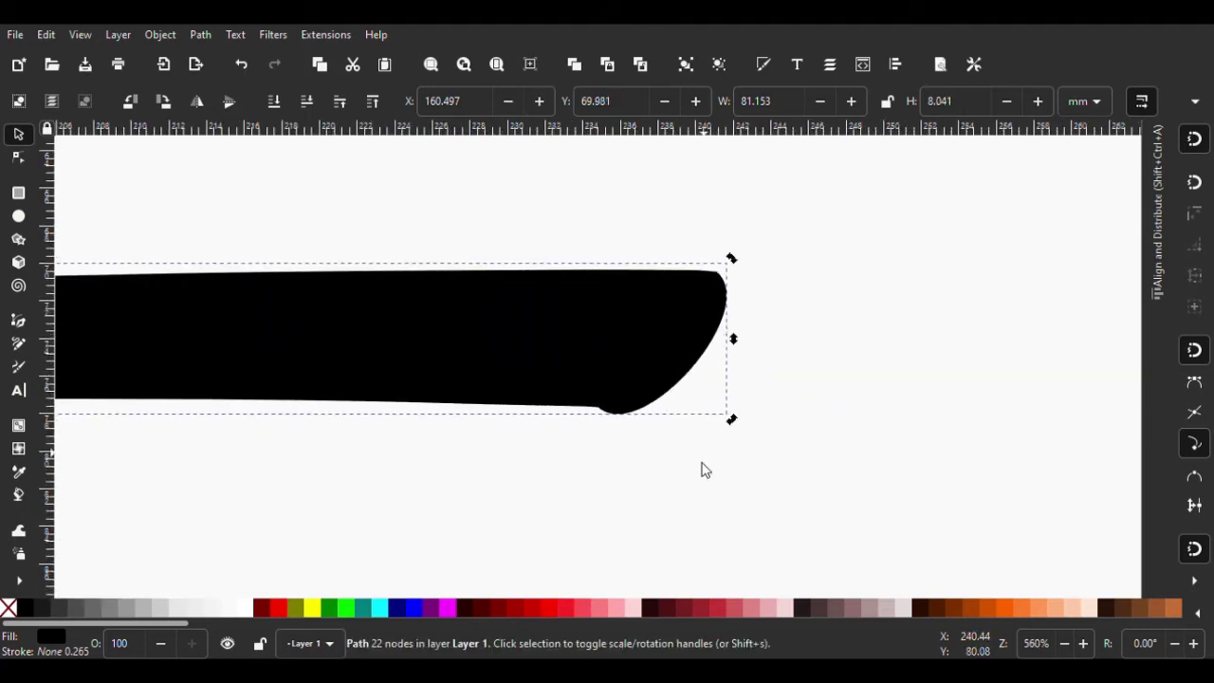
key(Escape)
Snap the headline bar onto the top of the क्ष stem
scroll(664, 388, down, 6)
scroll(540, 439, up, 2)
drag(521, 347, 455, 379)
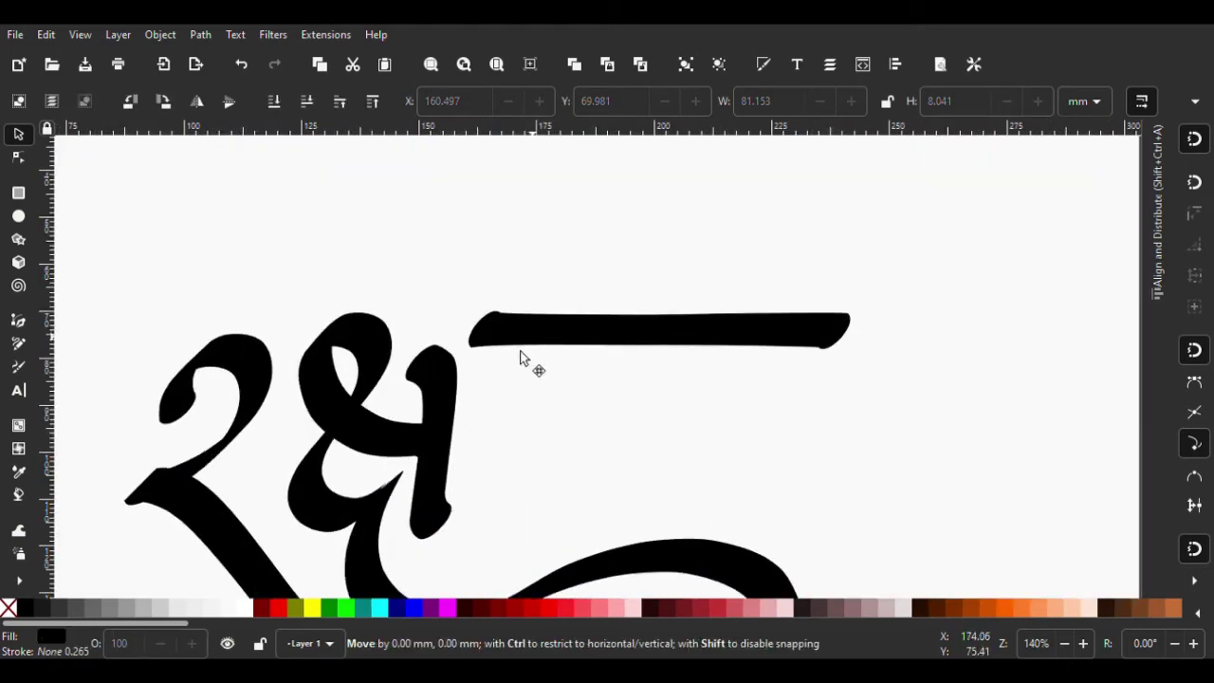
click(602, 395)
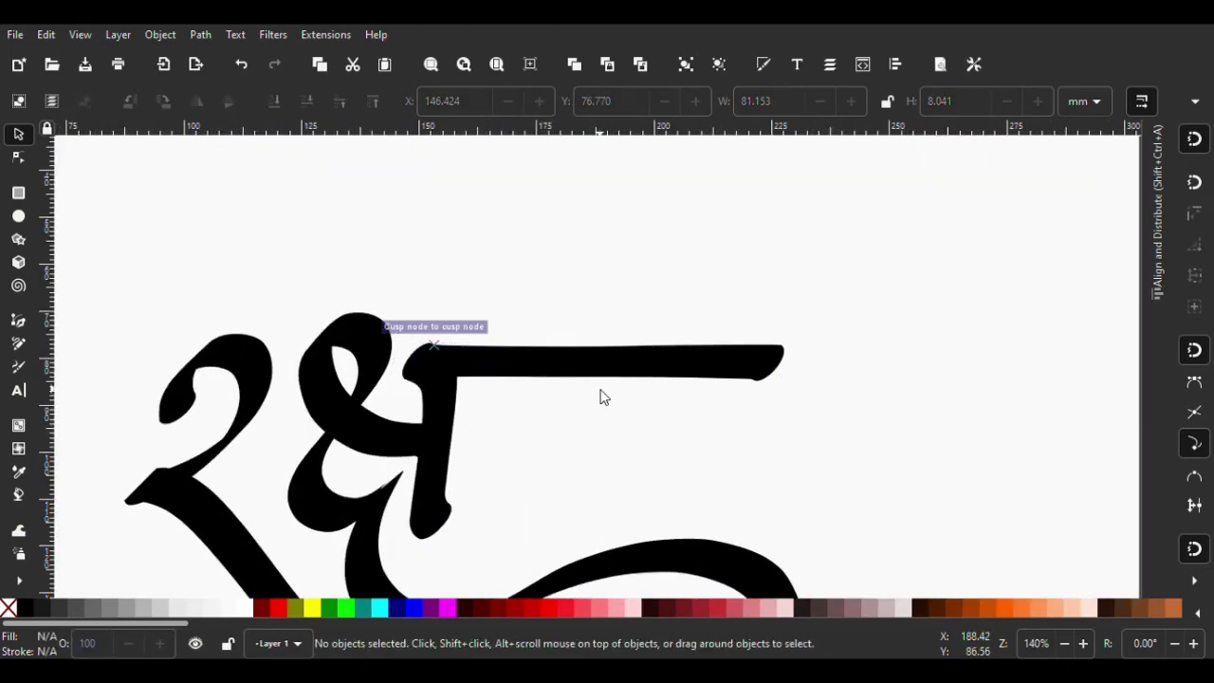
scroll(642, 376, down, 2)
scroll(604, 392, down, 5)
scroll(623, 361, up, 4)
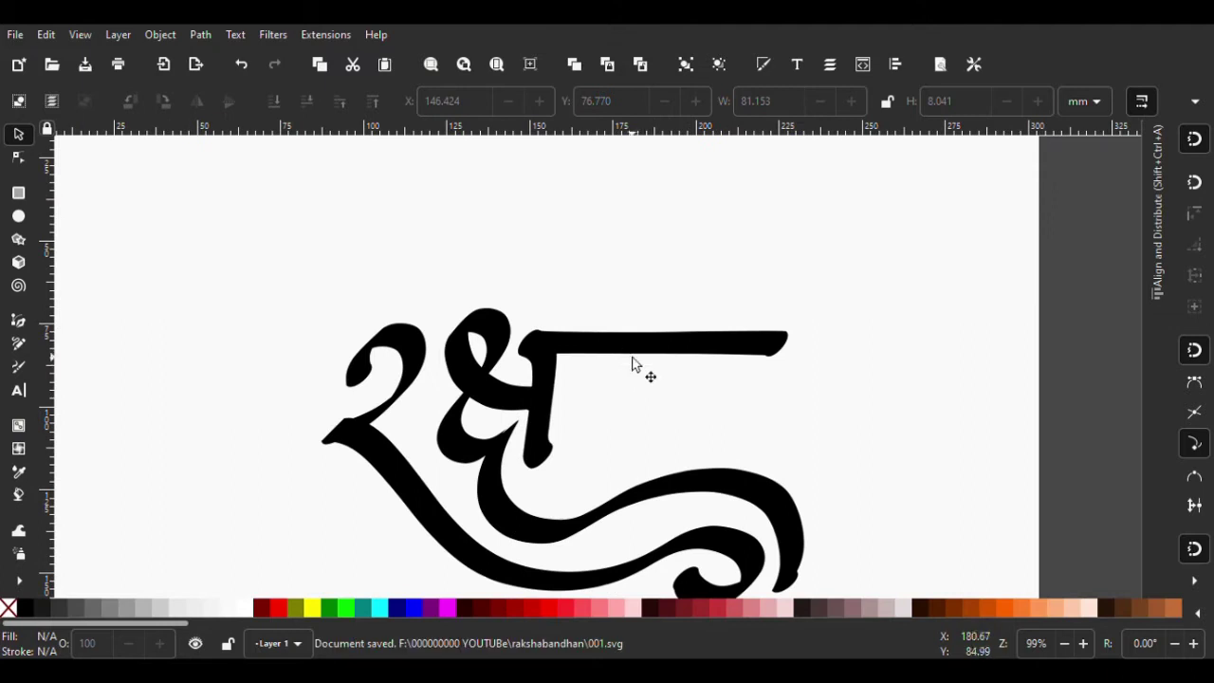
click(641, 349)
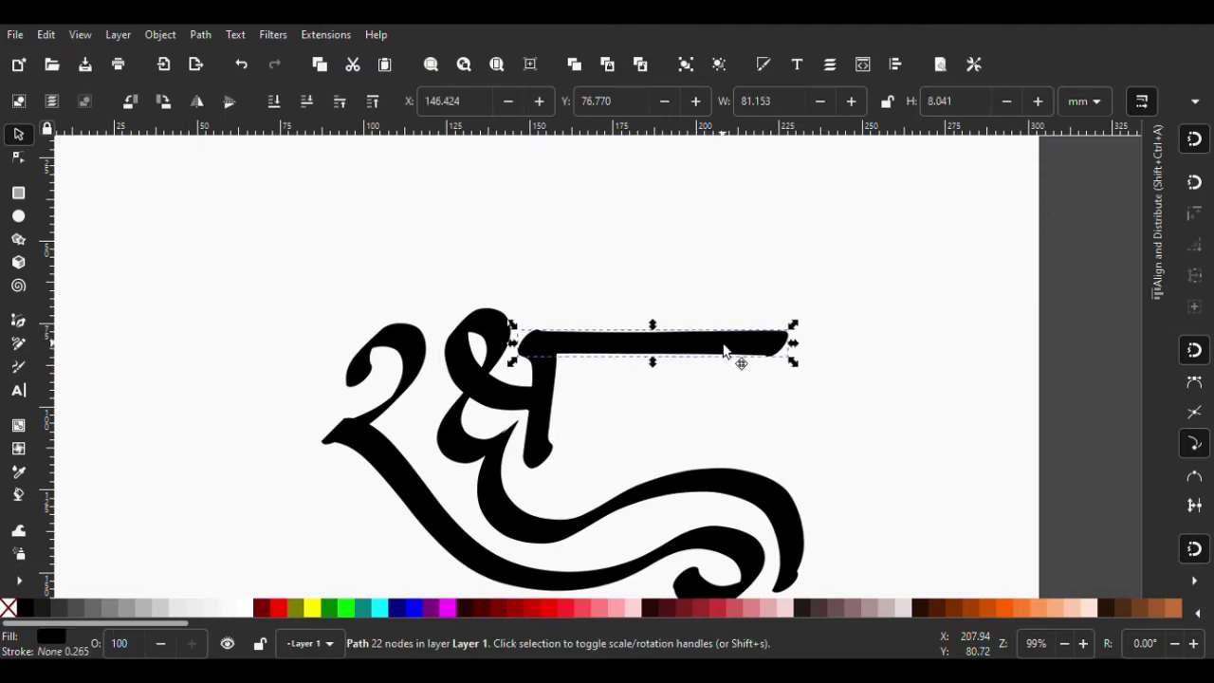
drag(724, 351, 364, 376)
key(Escape)
scroll(474, 402, down, 5)
scroll(430, 388, up, 5)
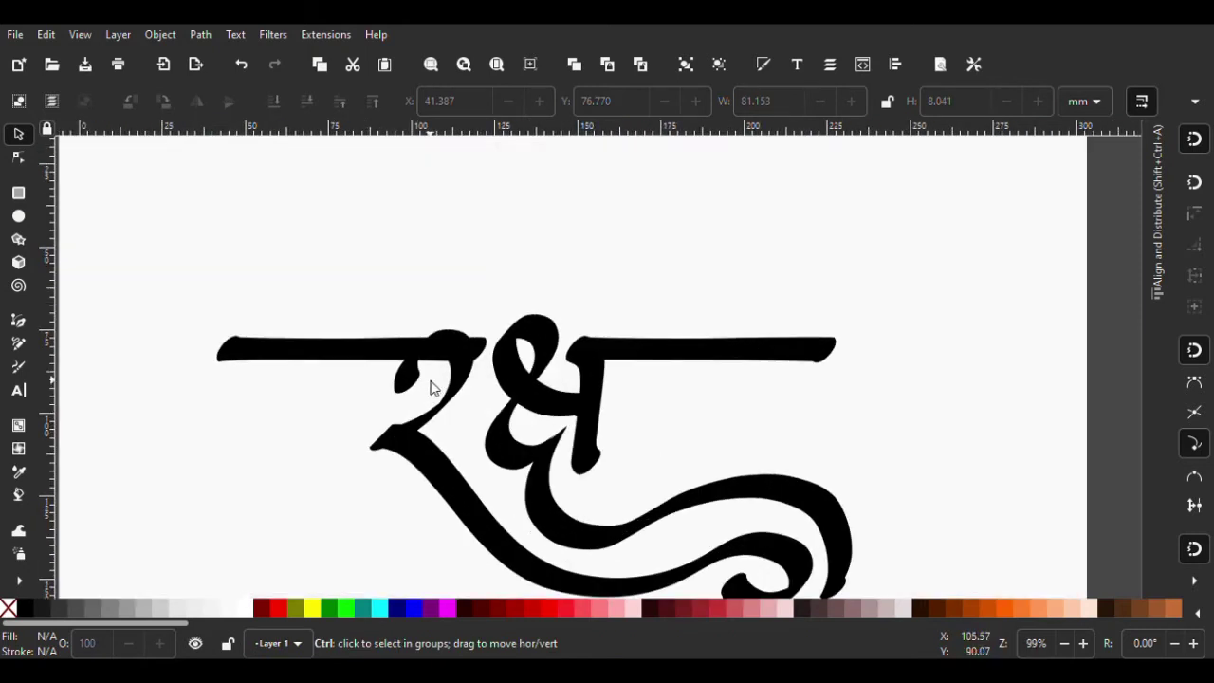
click(375, 350)
drag(376, 351, 300, 351)
key(Escape)
scroll(380, 398, down, 3)
scroll(465, 380, down, 2)
scroll(411, 369, up, 5)
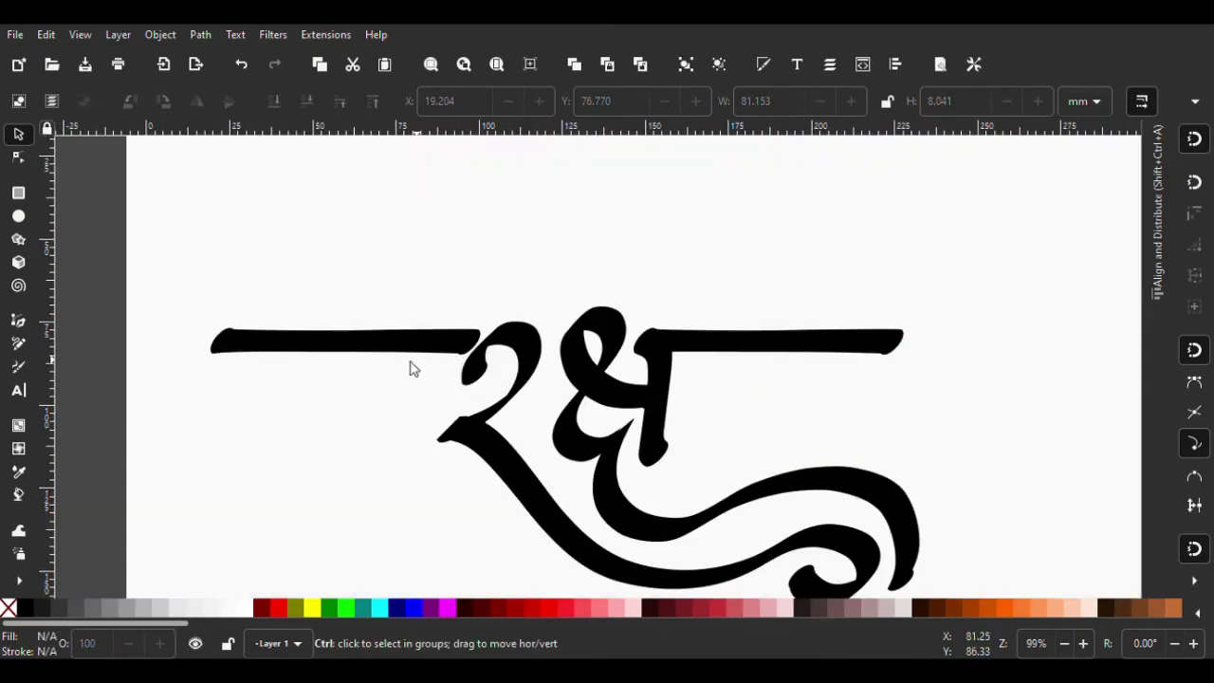
click(226, 351)
click(19, 160)
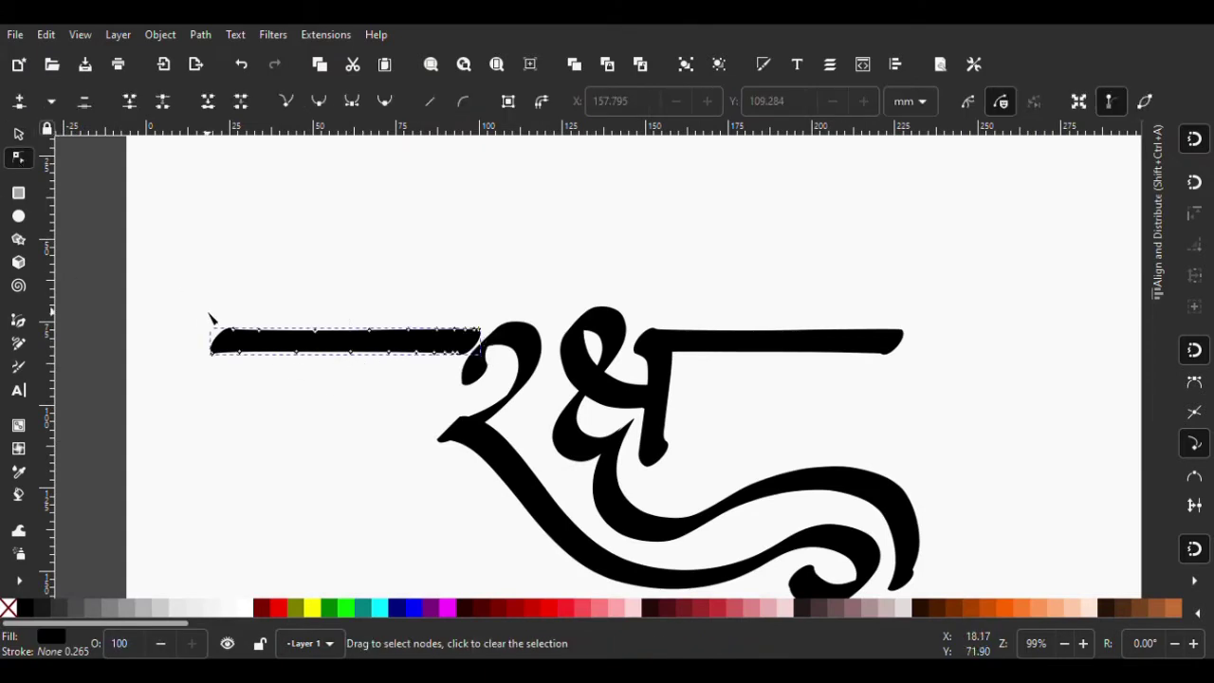
drag(162, 299, 402, 425)
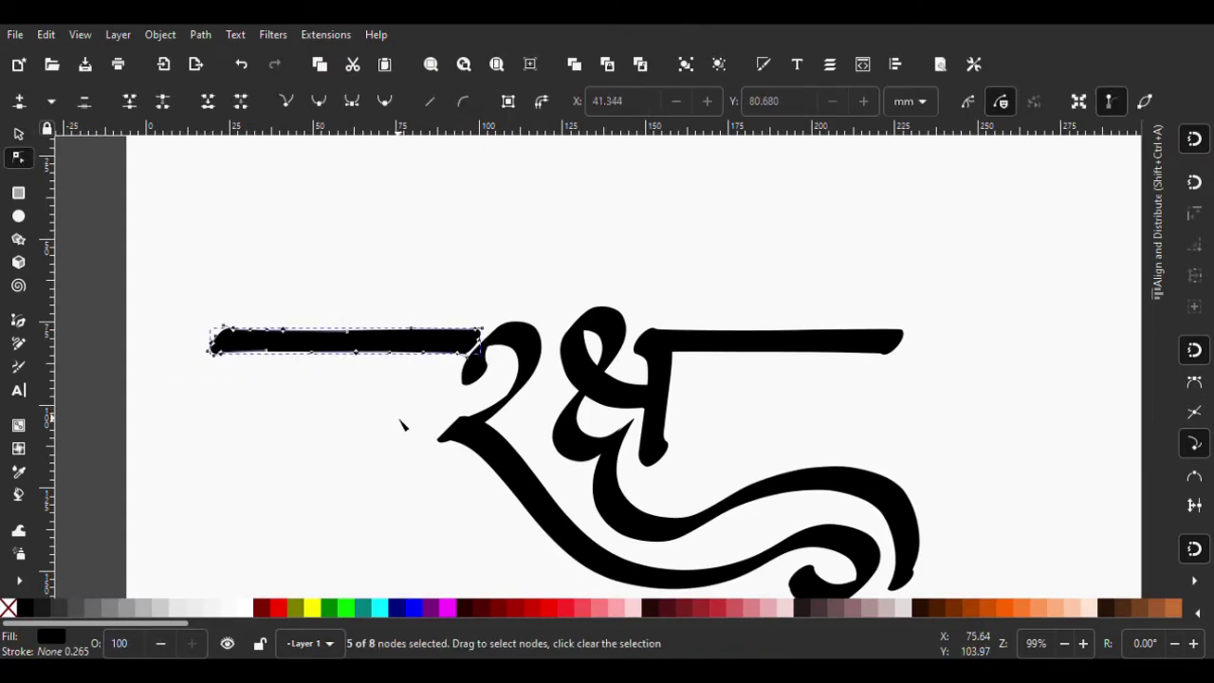
key(shift+Right)
key(shift+Right)
key(shift+Right)
key(shift+Right)
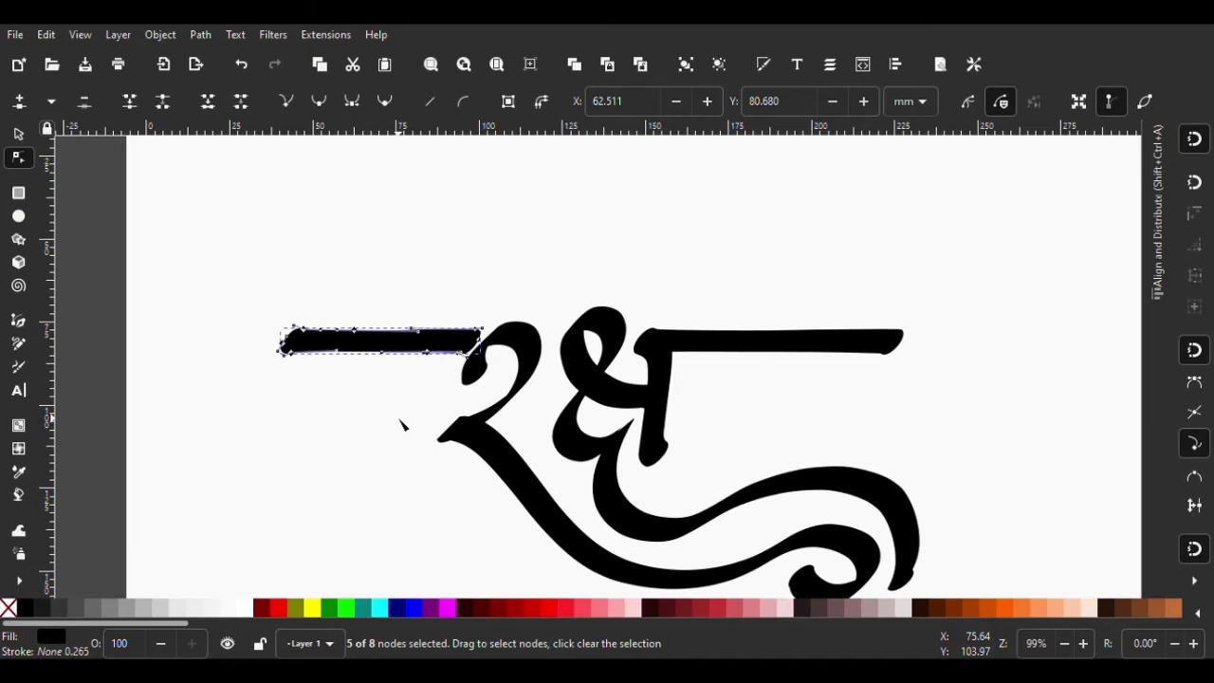
scroll(368, 357, up, 3)
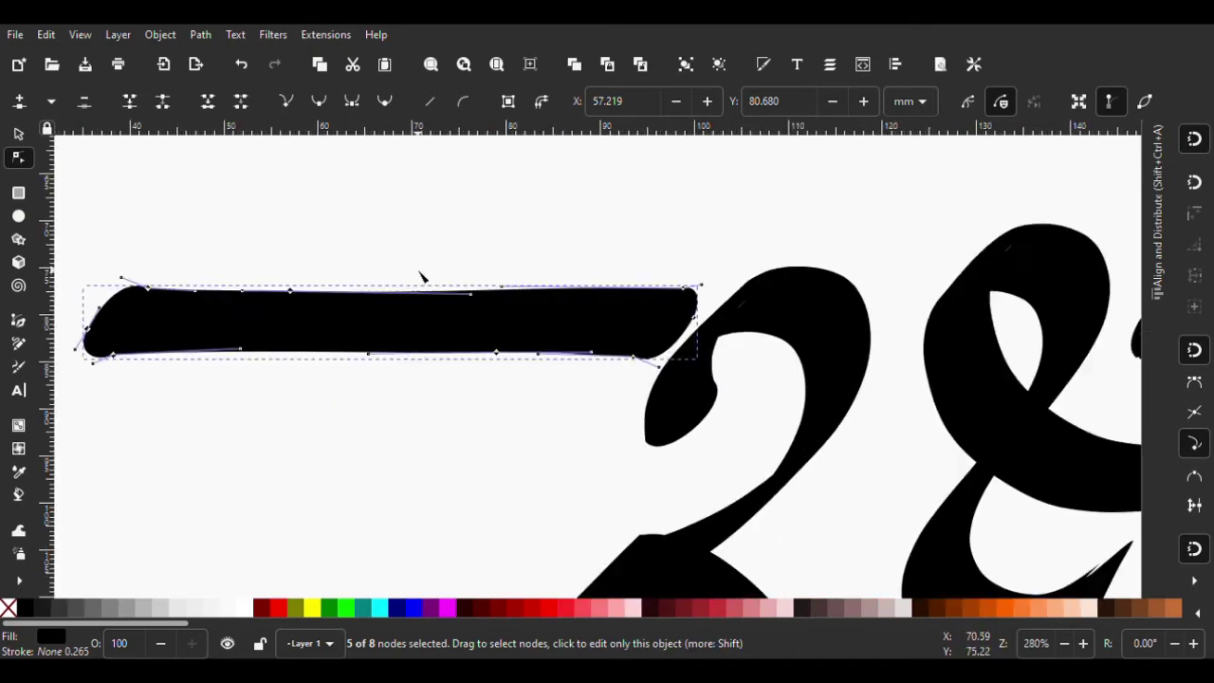
drag(520, 462, 591, 442)
key(Delete)
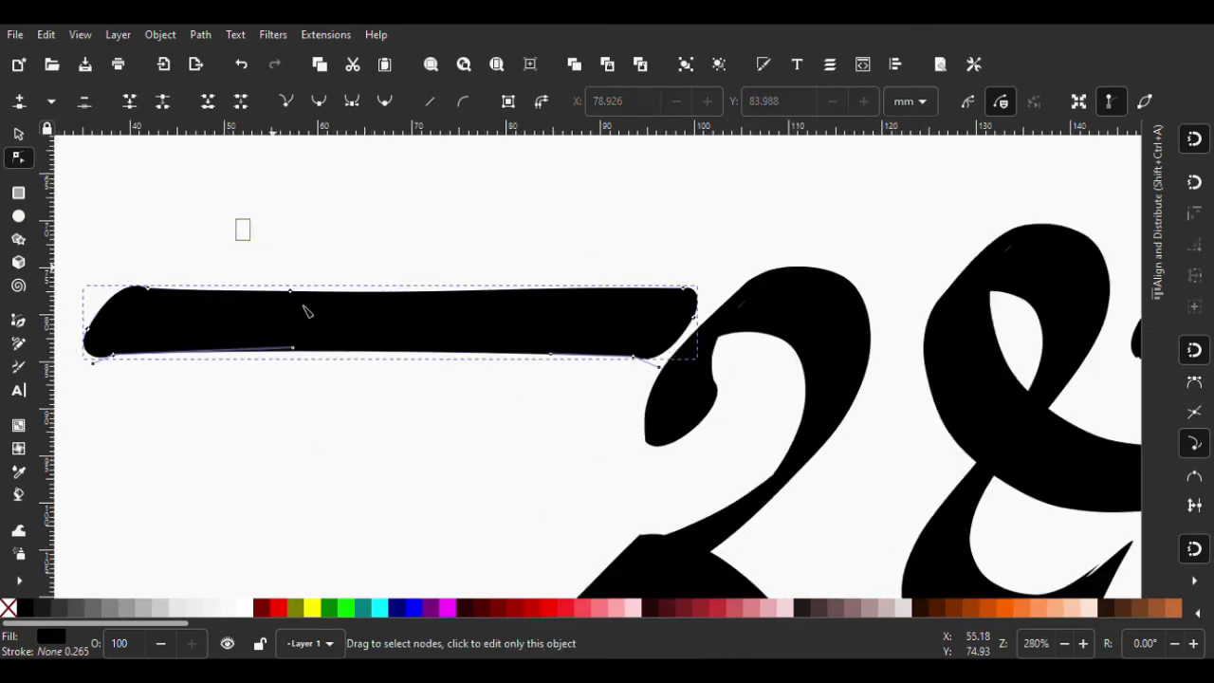
drag(305, 310, 585, 455)
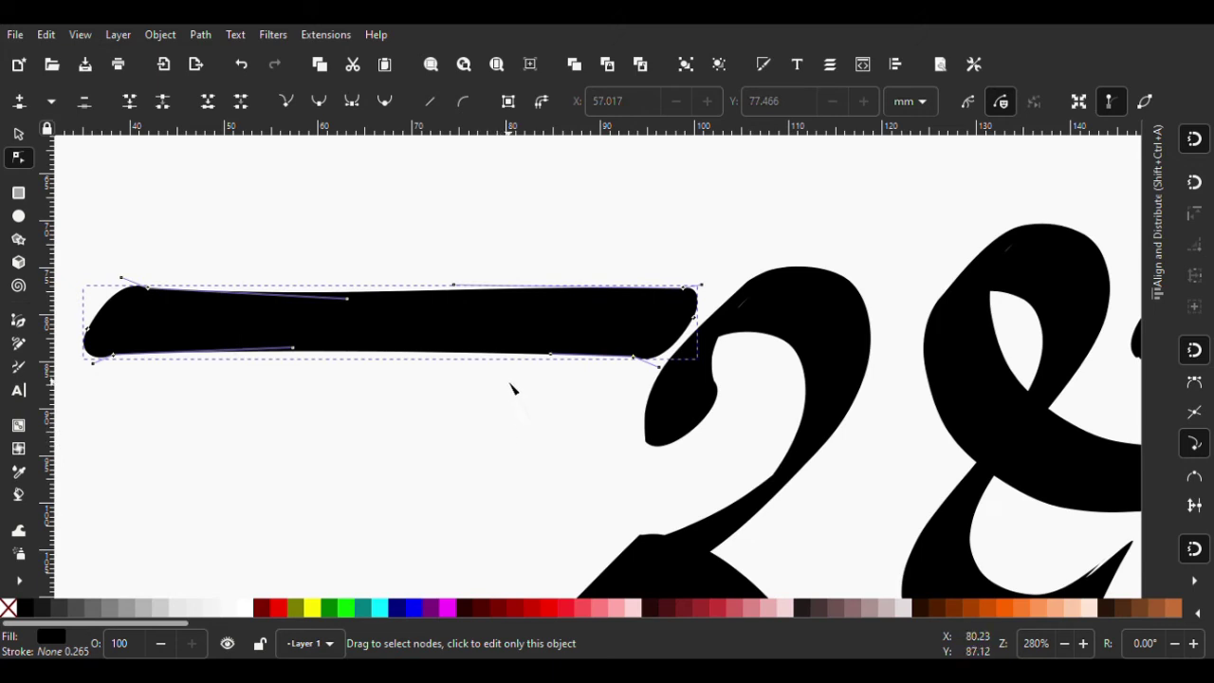
scroll(441, 378, down, 1)
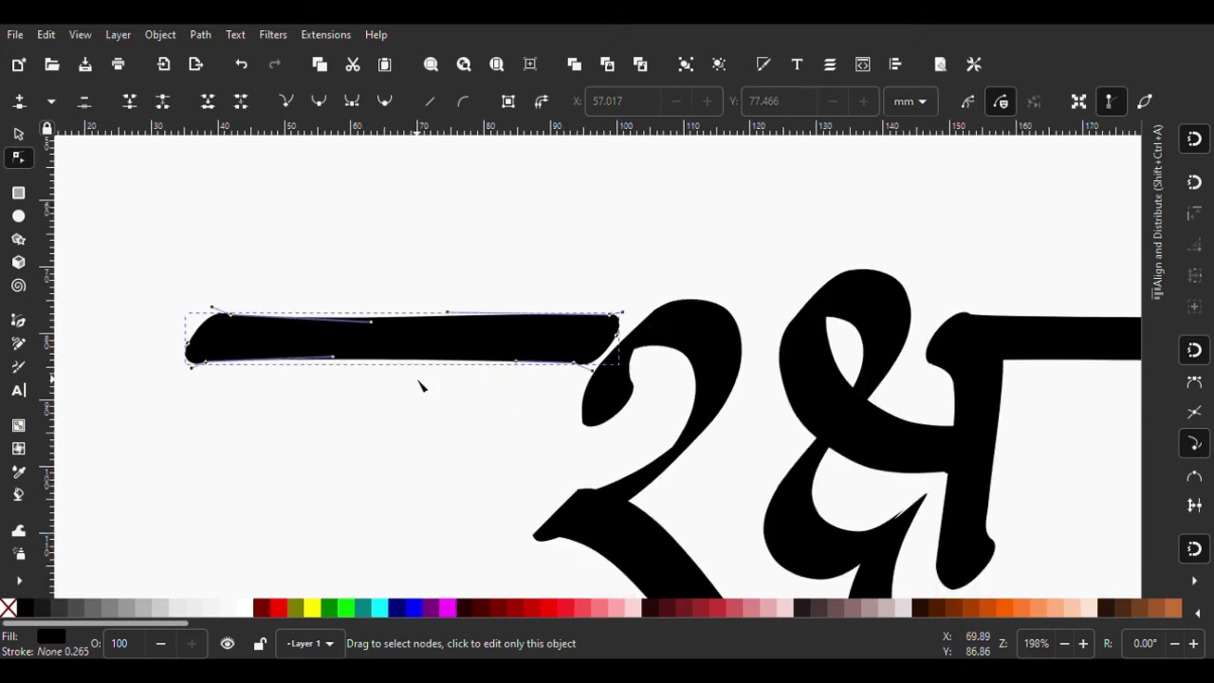
click(18, 134)
click(385, 260)
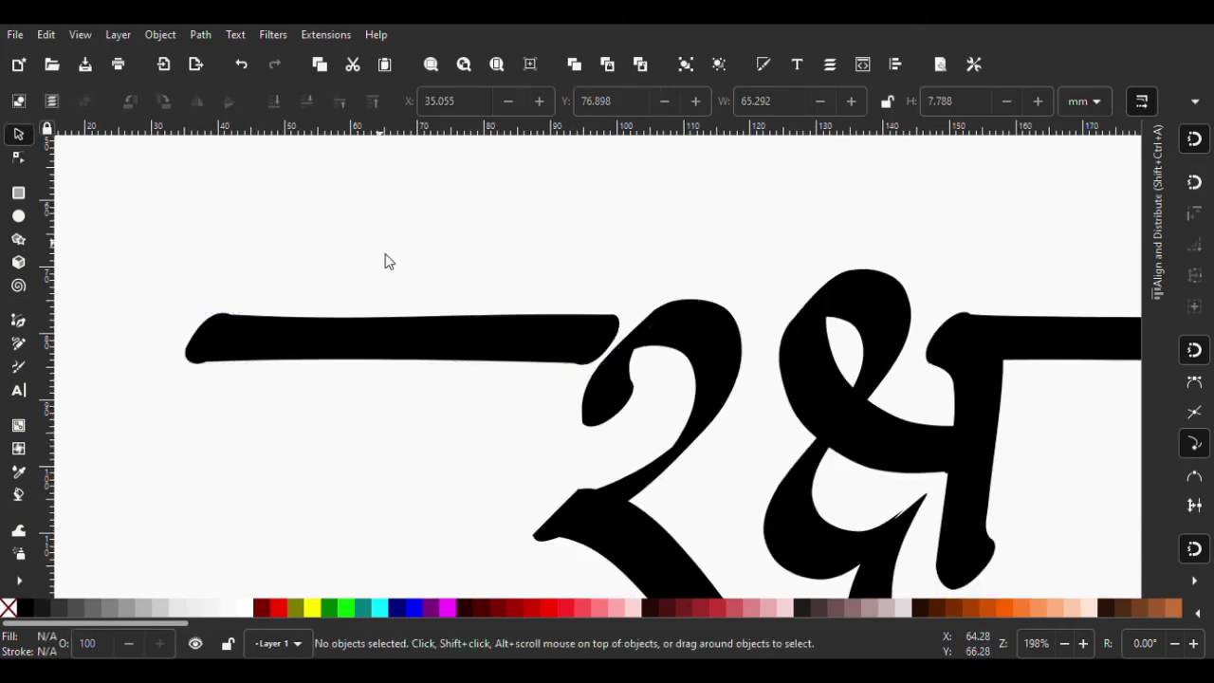
scroll(488, 366, down, 3)
scroll(477, 340, up, 1)
click(479, 339)
key(Delete)
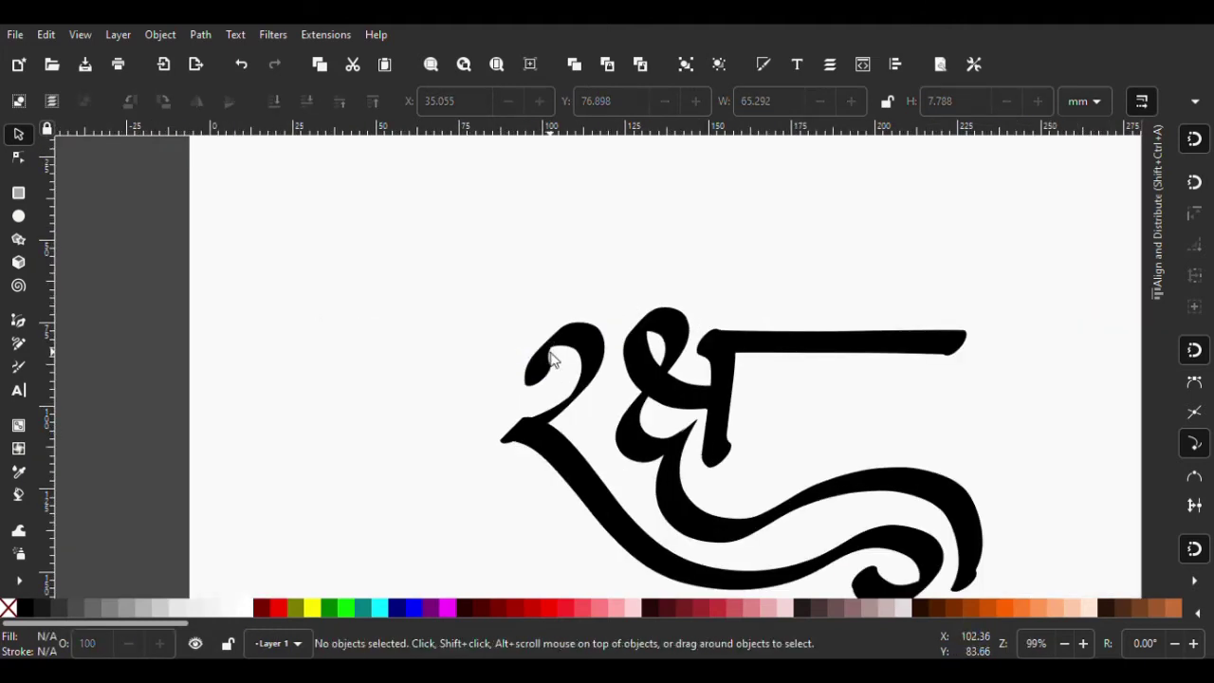
Draw a short calligraphic stroke over the left end of the headline bar, discarding a first attempt
click(12, 367)
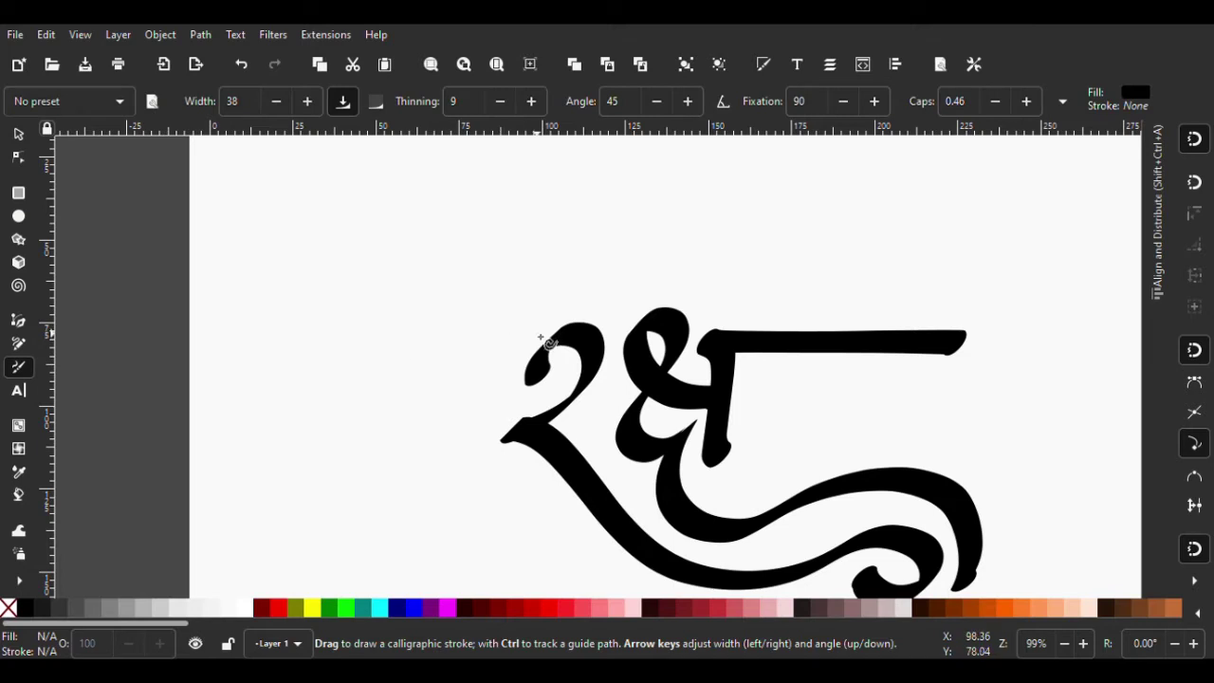
drag(540, 338, 532, 346)
drag(452, 354, 446, 349)
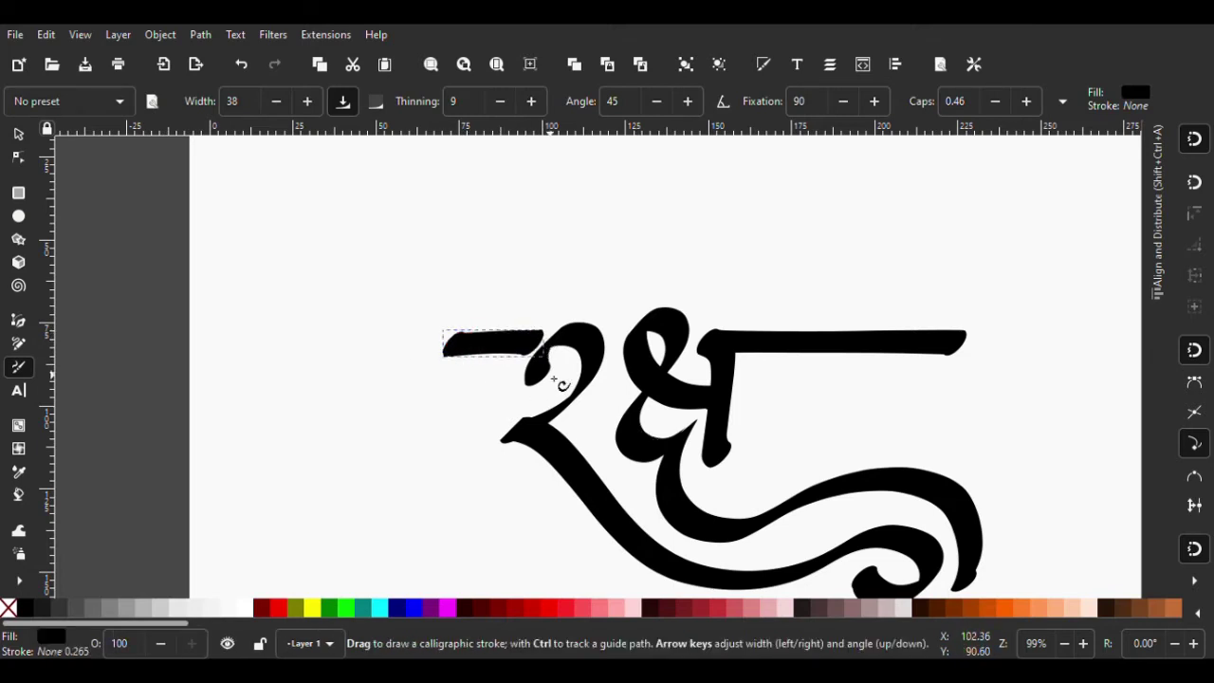
key(ctrl+z)
drag(762, 347, 867, 355)
scroll(935, 352, up, 3)
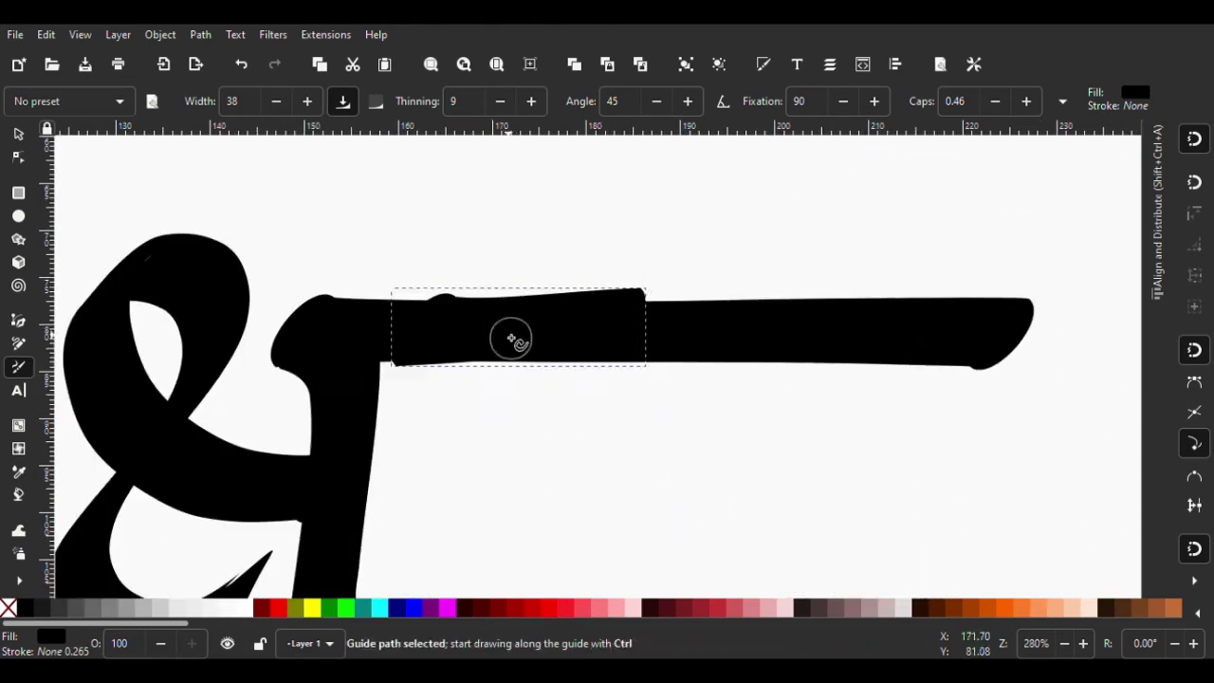
key(Escape)
drag(458, 338, 617, 339)
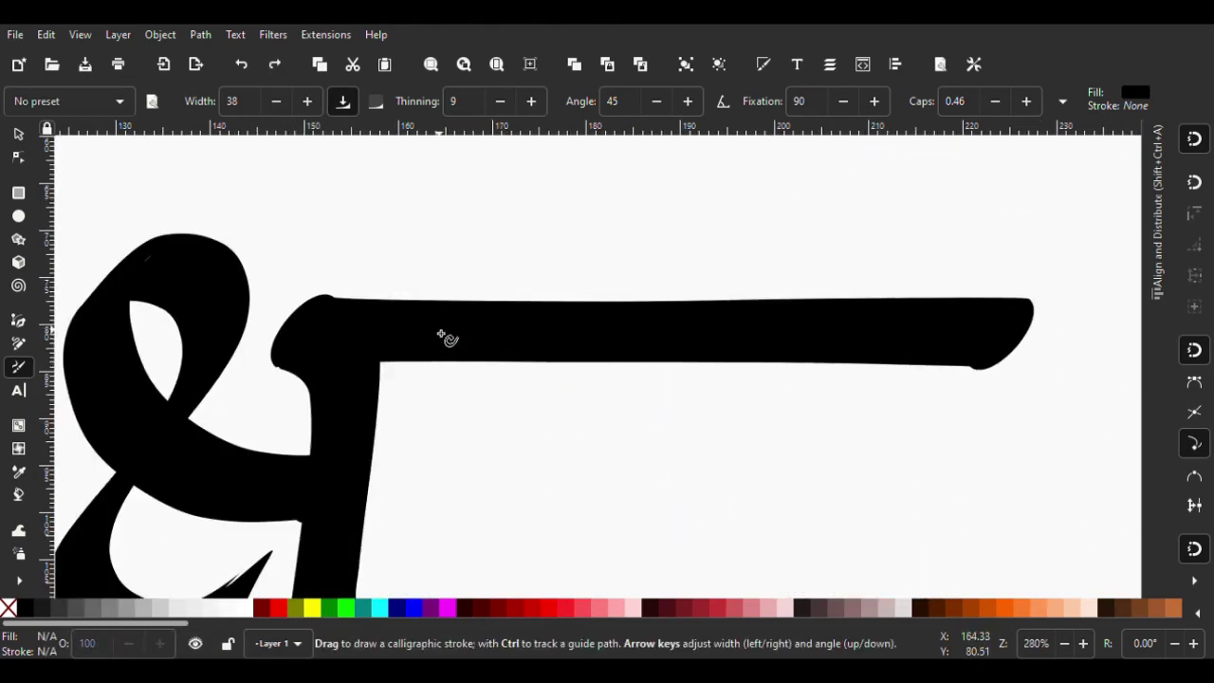
mouse_move(447, 333)
mouse_down()
mouse_move(634, 341)
mouse_move(306, 358)
mouse_up()
scroll(634, 342, down, 3)
Align the short stroke to a horizontal guide along the headline bar, then remove the guide
click(21, 140)
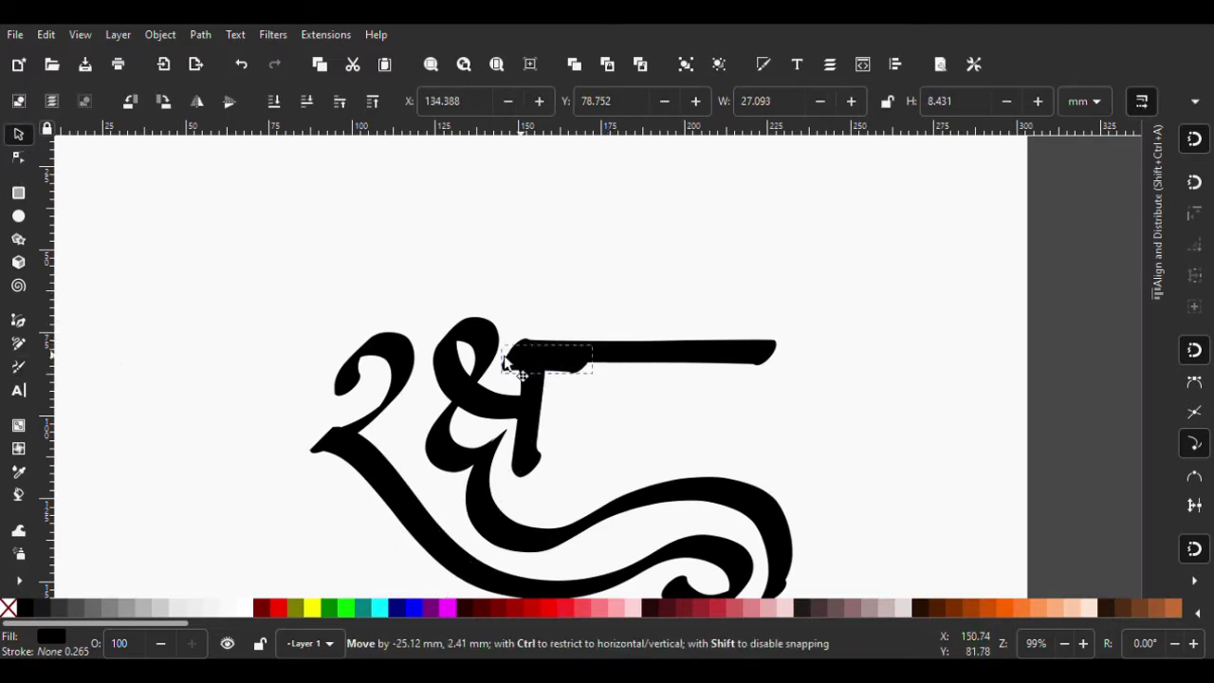
click(245, 406)
scroll(522, 379, down, 4)
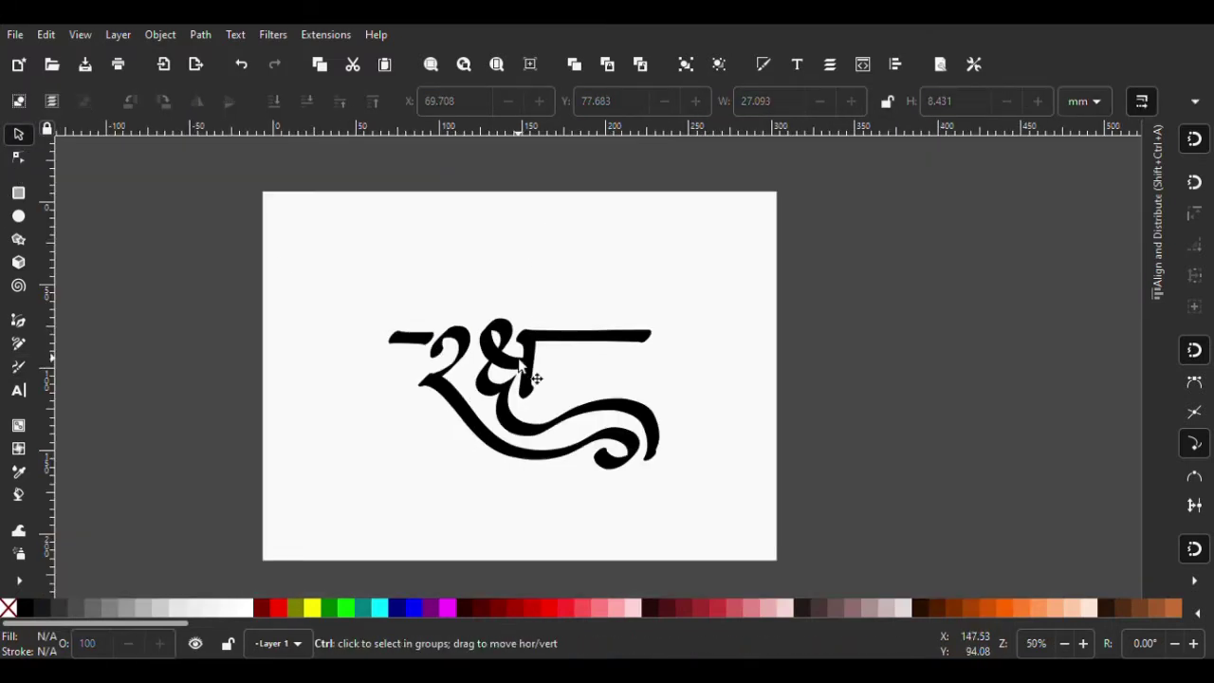
scroll(516, 314, up, 6)
drag(641, 129, 675, 329)
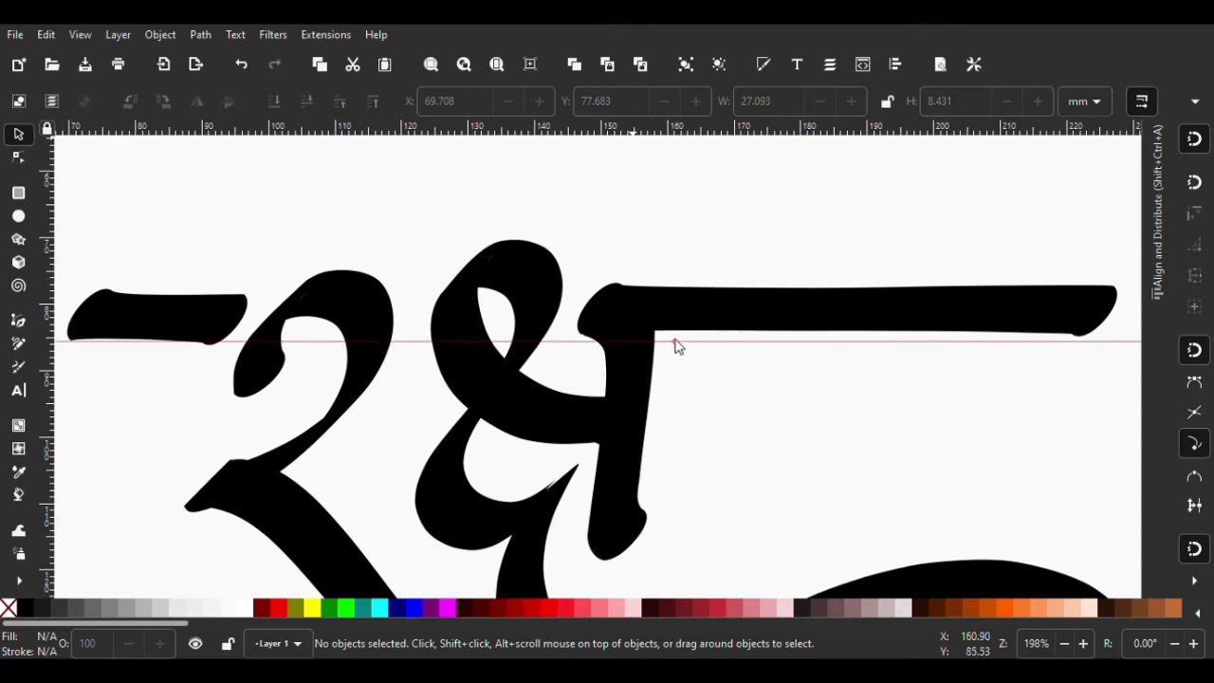
drag(224, 314, 236, 308)
scroll(380, 474, down, 1)
key(Escape)
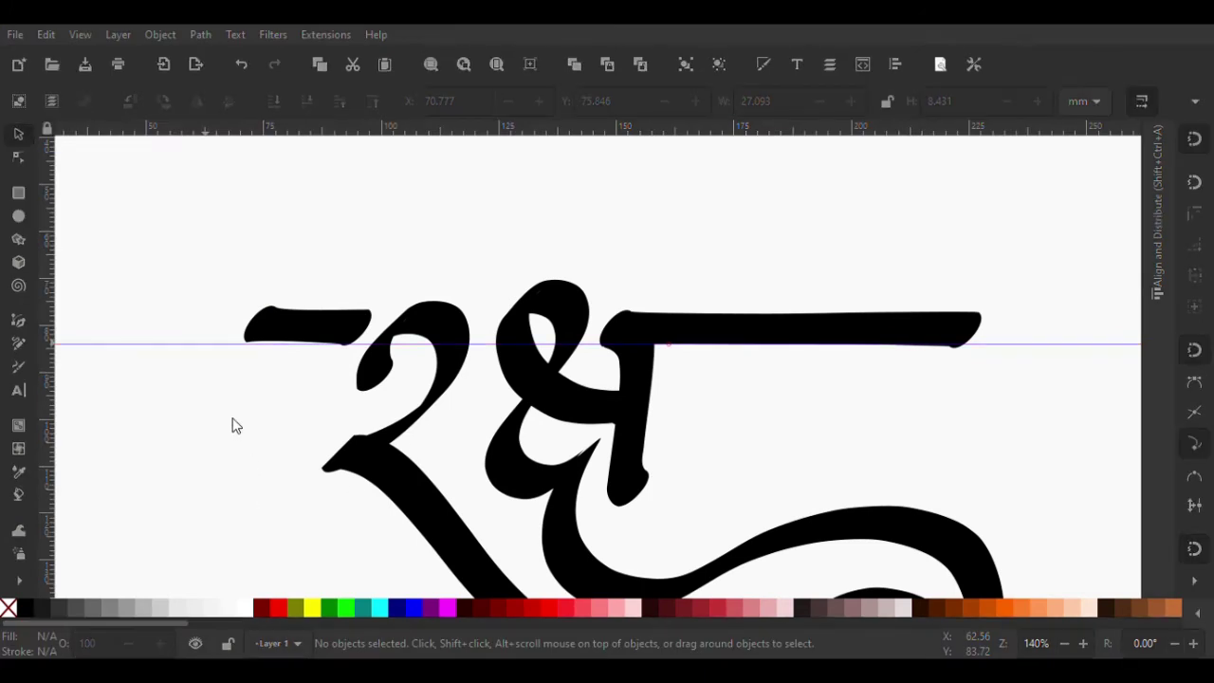
key(bar)
Skew the short headline stroke slightly flatter and shift it a little right
scroll(304, 385, down, 2)
scroll(346, 384, down, 1)
scroll(399, 394, up, 5)
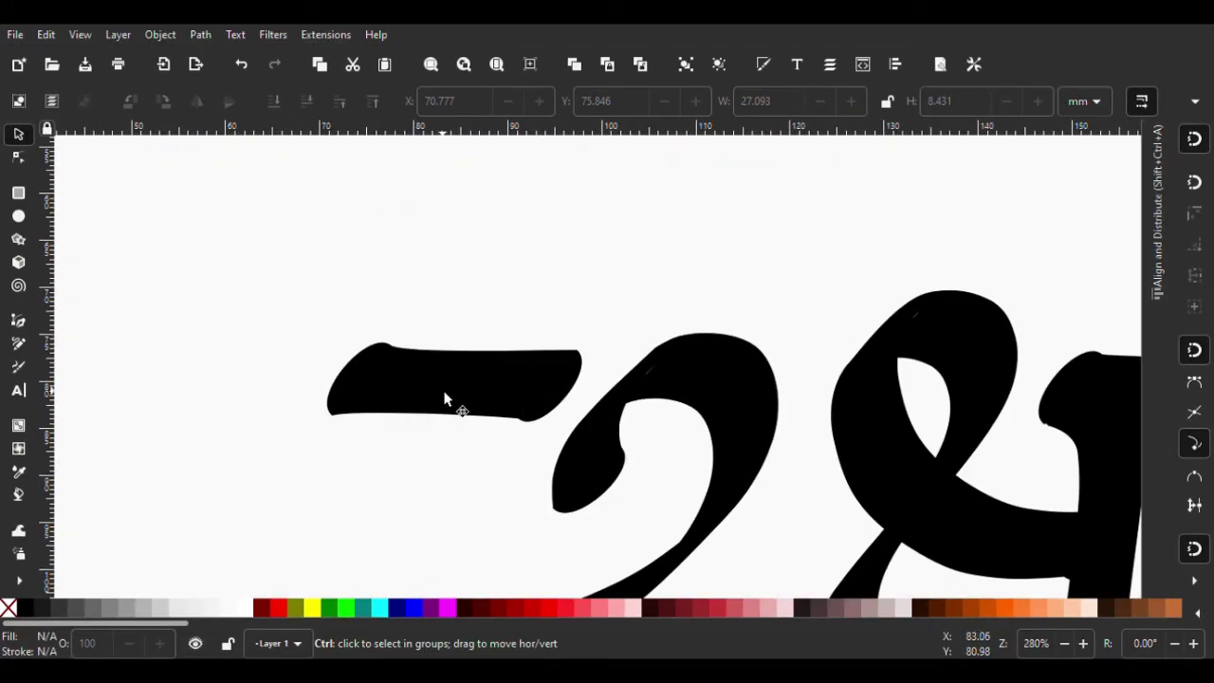
click(398, 377)
scroll(409, 371, up, 2)
scroll(412, 407, down, 2)
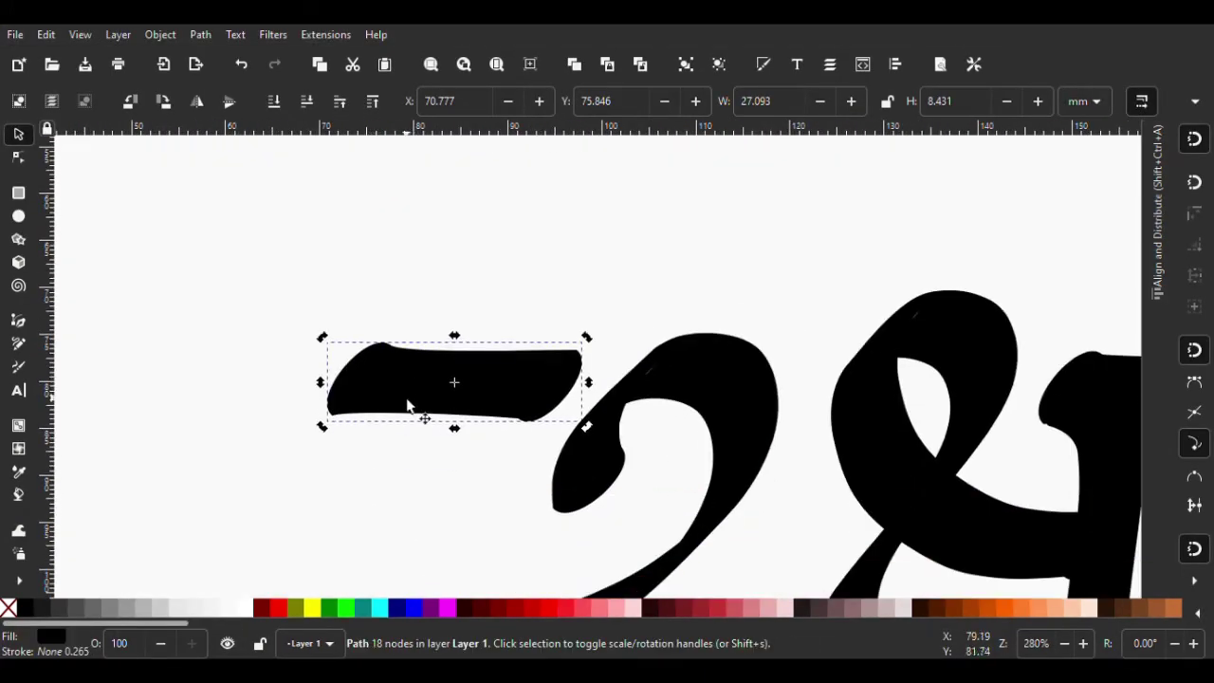
scroll(412, 407, up, 3)
drag(177, 349, 178, 352)
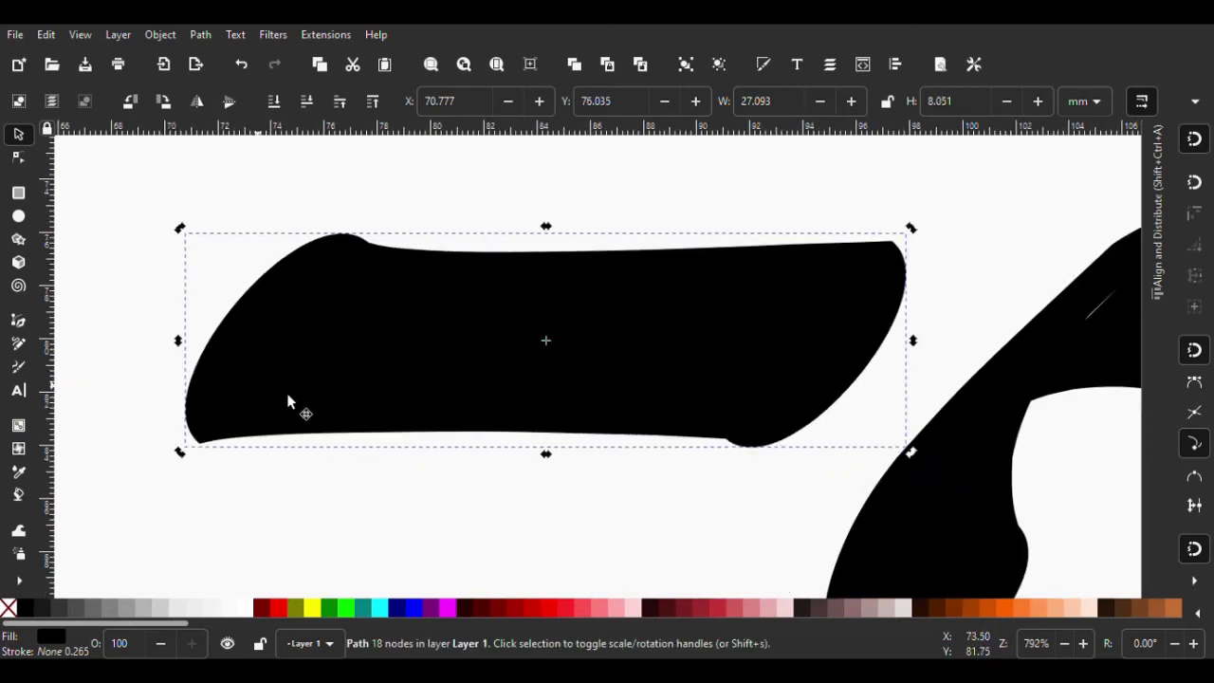
key(Escape)
drag(550, 388, 629, 379)
scroll(516, 326, down, 4)
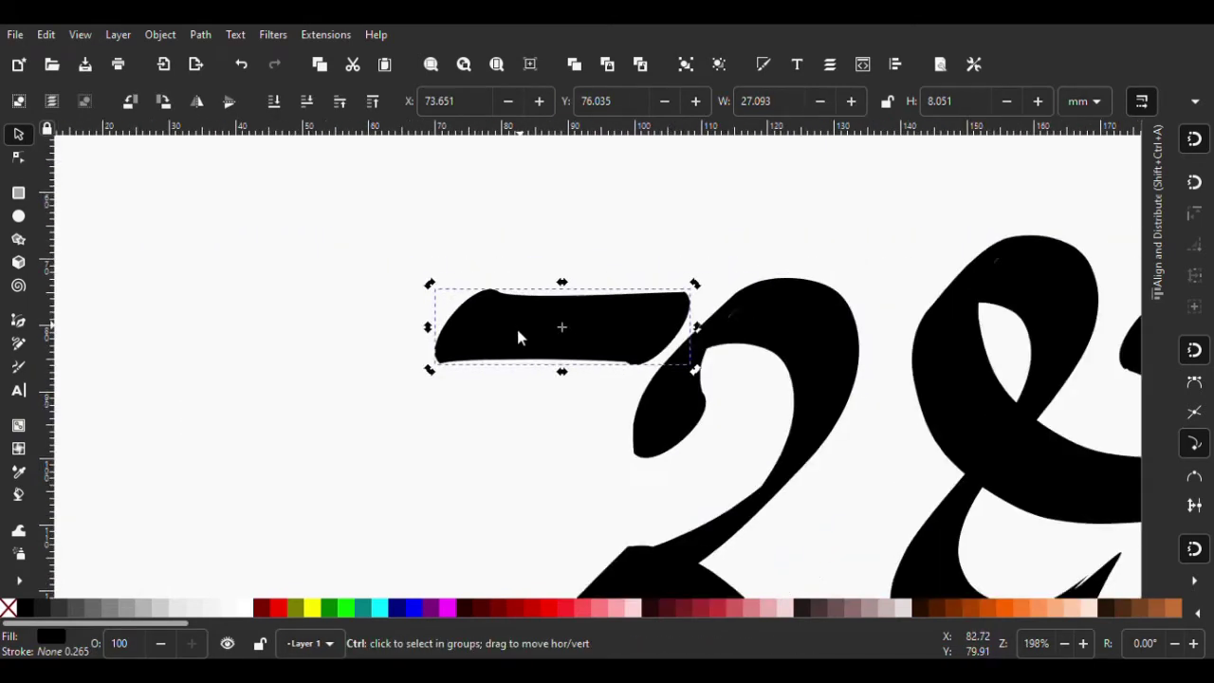
scroll(421, 447, down, 2)
scroll(446, 418, down, 3)
key(Escape)
scroll(618, 402, up, 1)
scroll(618, 402, up, 1)
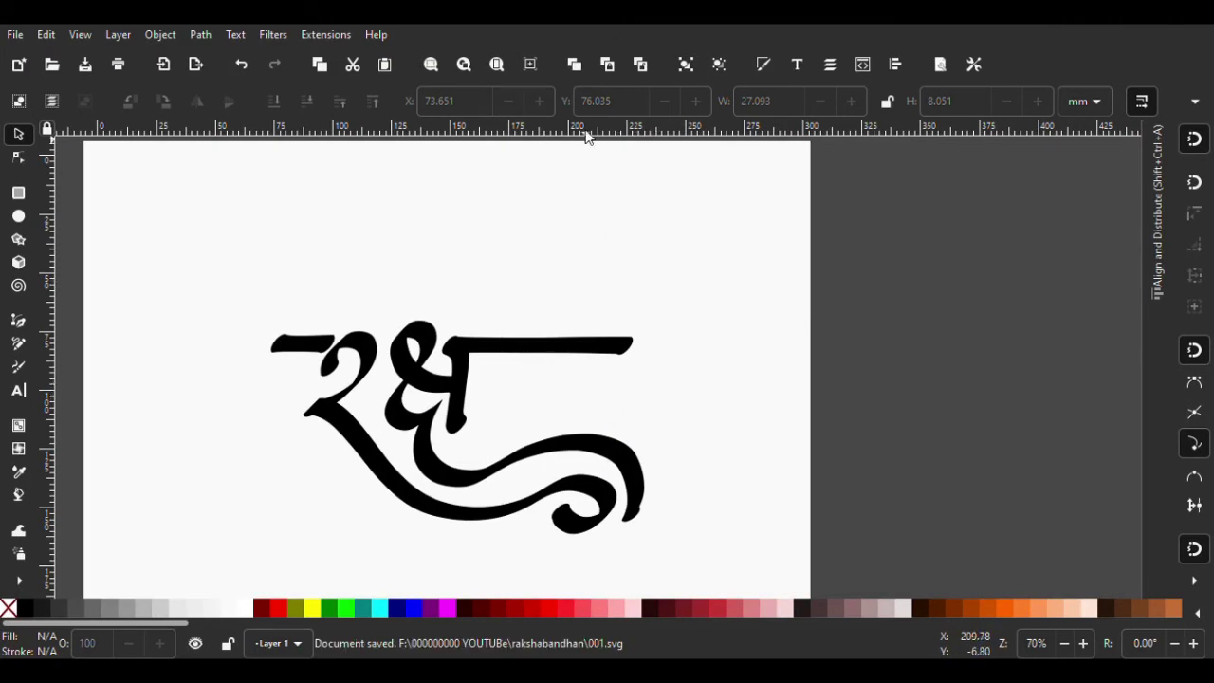
Drag the vertical stem about 12 mm right so it forms the ा sign, reading रक्षा
scroll(465, 418, up, 3)
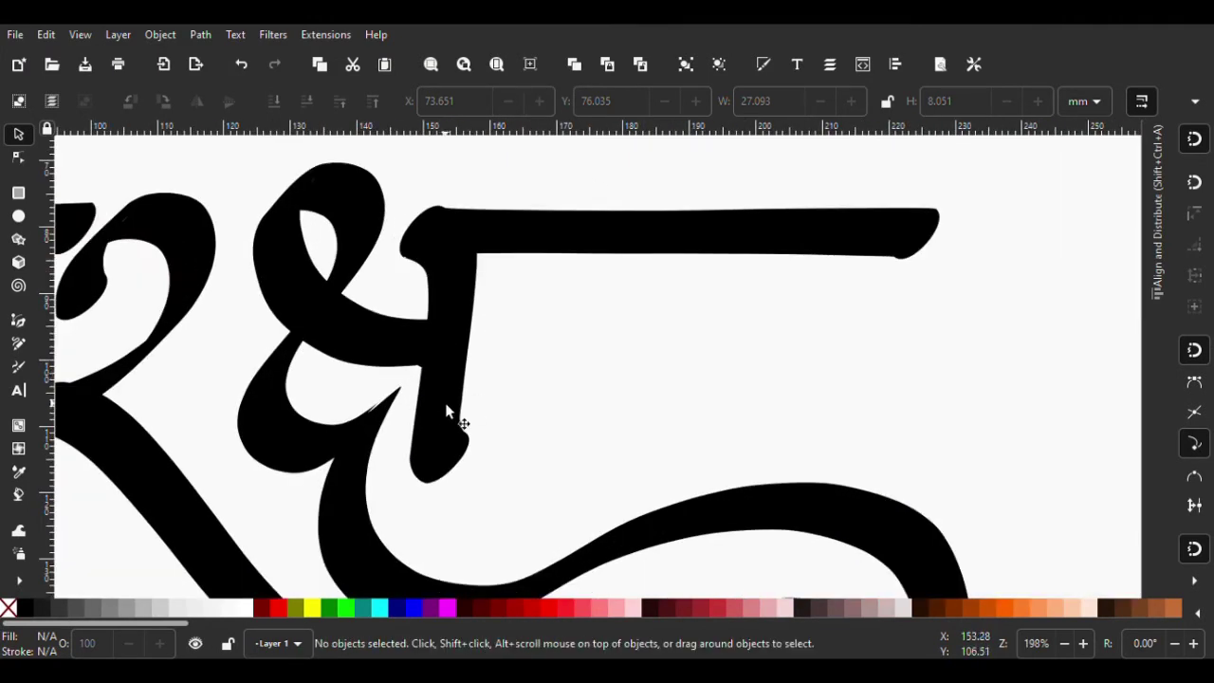
ctrl+click(441, 417)
mouse_move(441, 417)
mouse_down()
mouse_move(526, 422)
mouse_move(519, 413)
mouse_up()
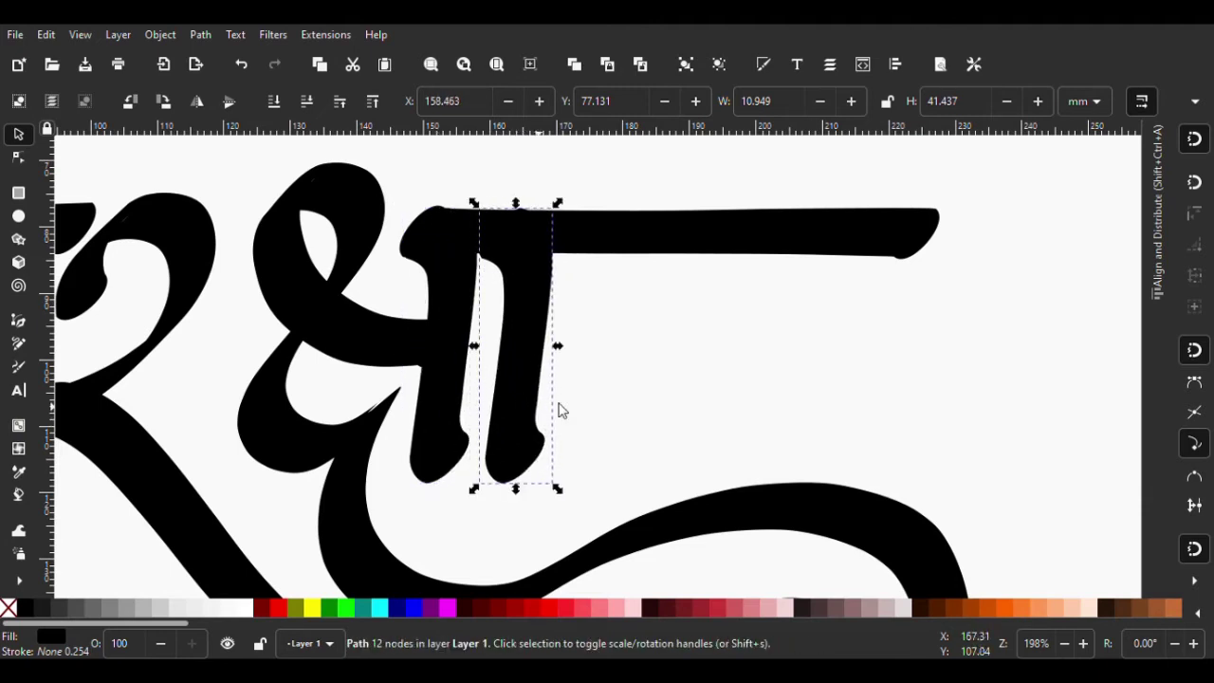
scroll(588, 403, down, 3)
key(Escape)
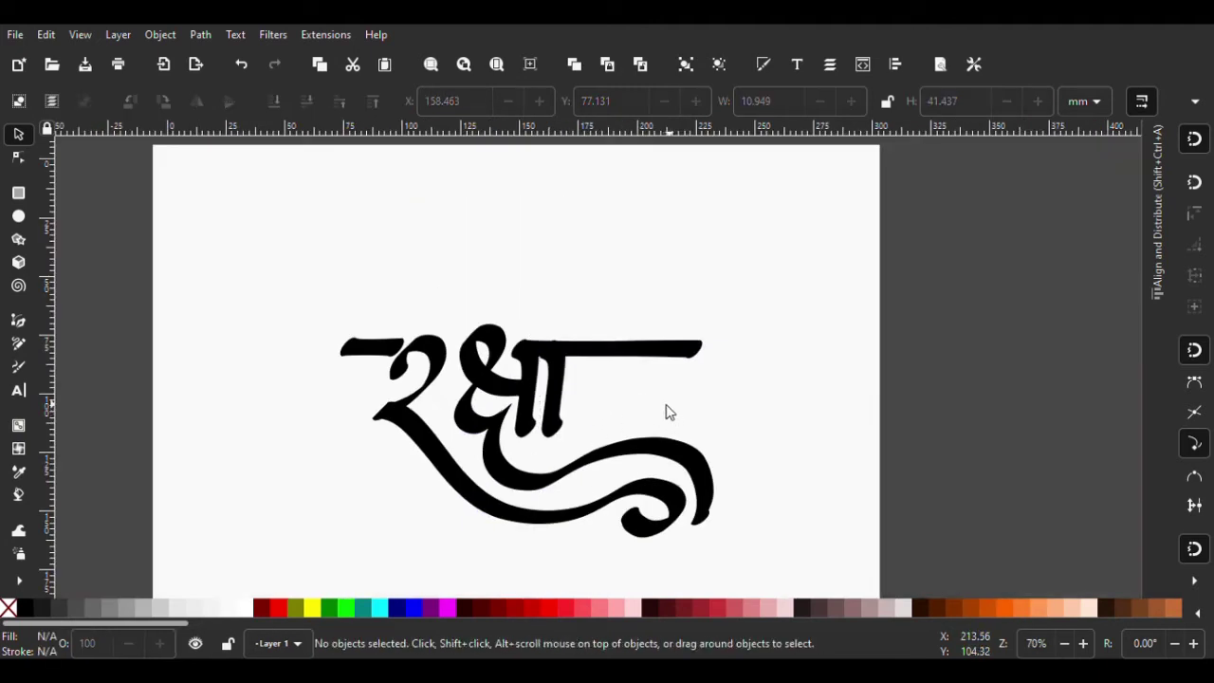
scroll(578, 417, down, 2)
scroll(626, 418, up, 2)
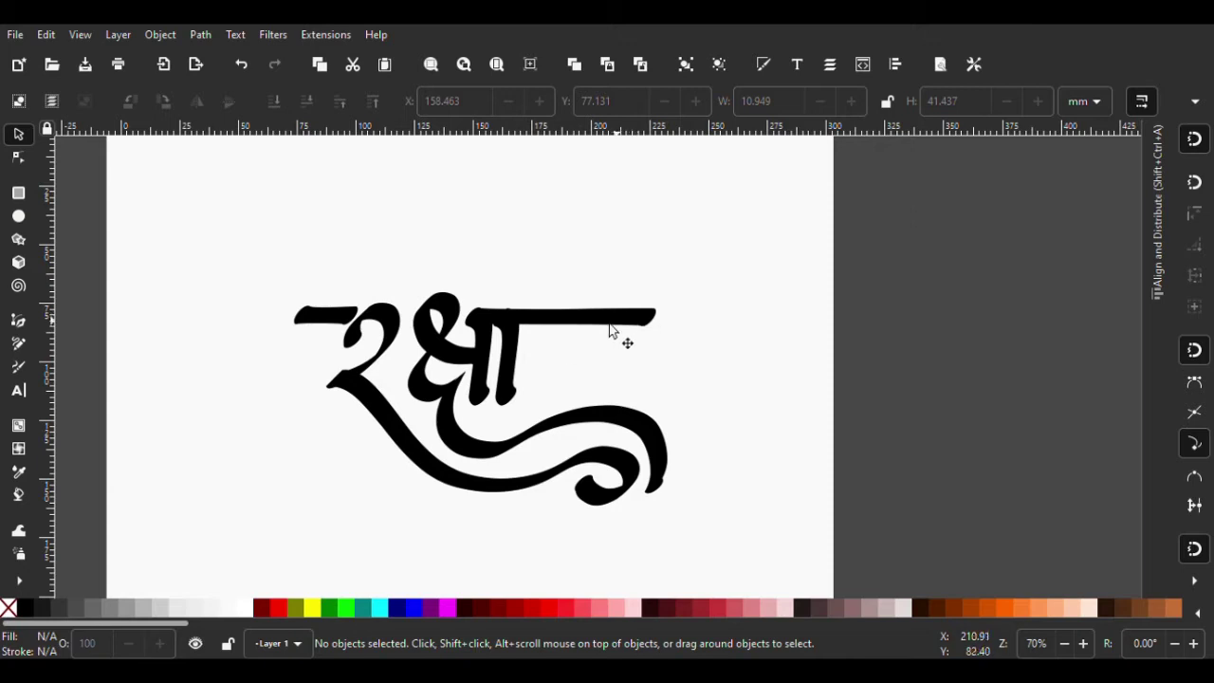
Shorten the ा stem by lifting its bottom nodes with the Node tool
click(508, 389)
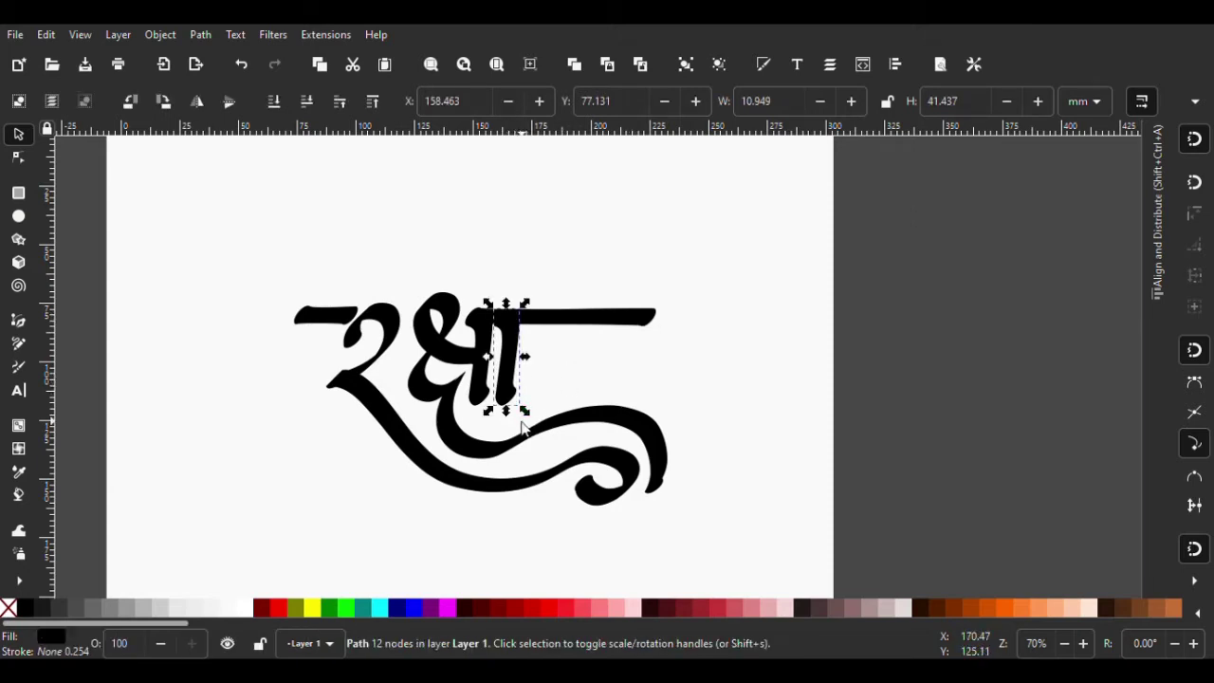
scroll(520, 411, up, 4)
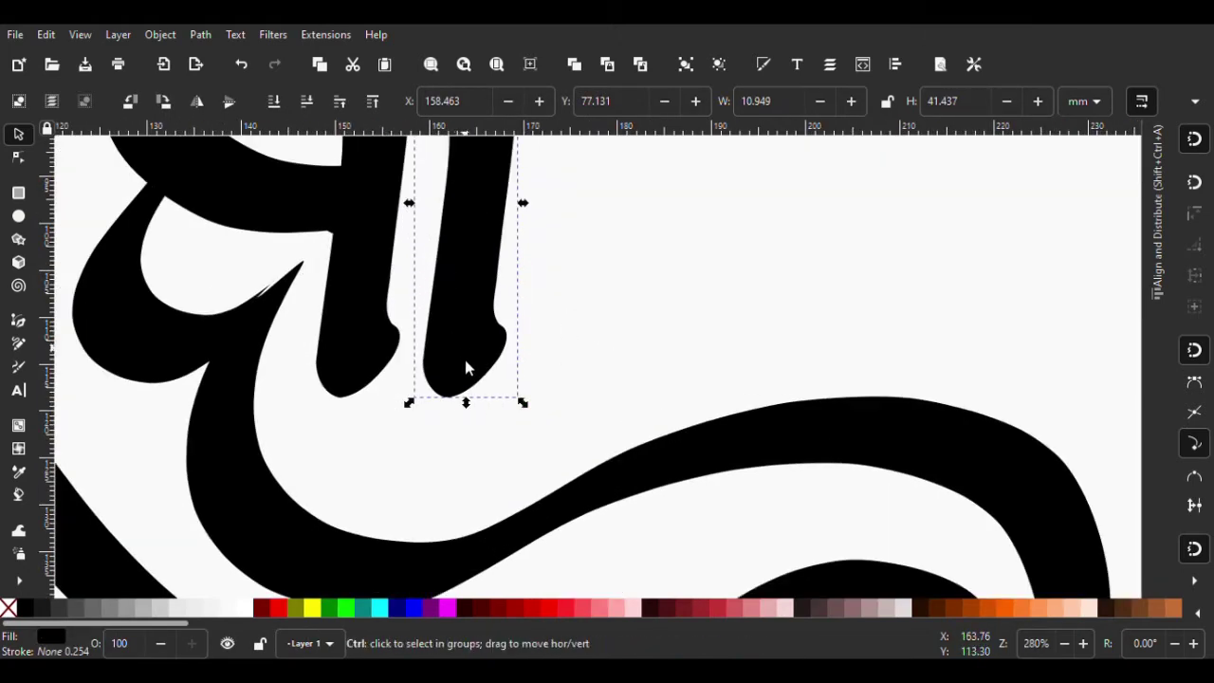
scroll(464, 359, down, 1)
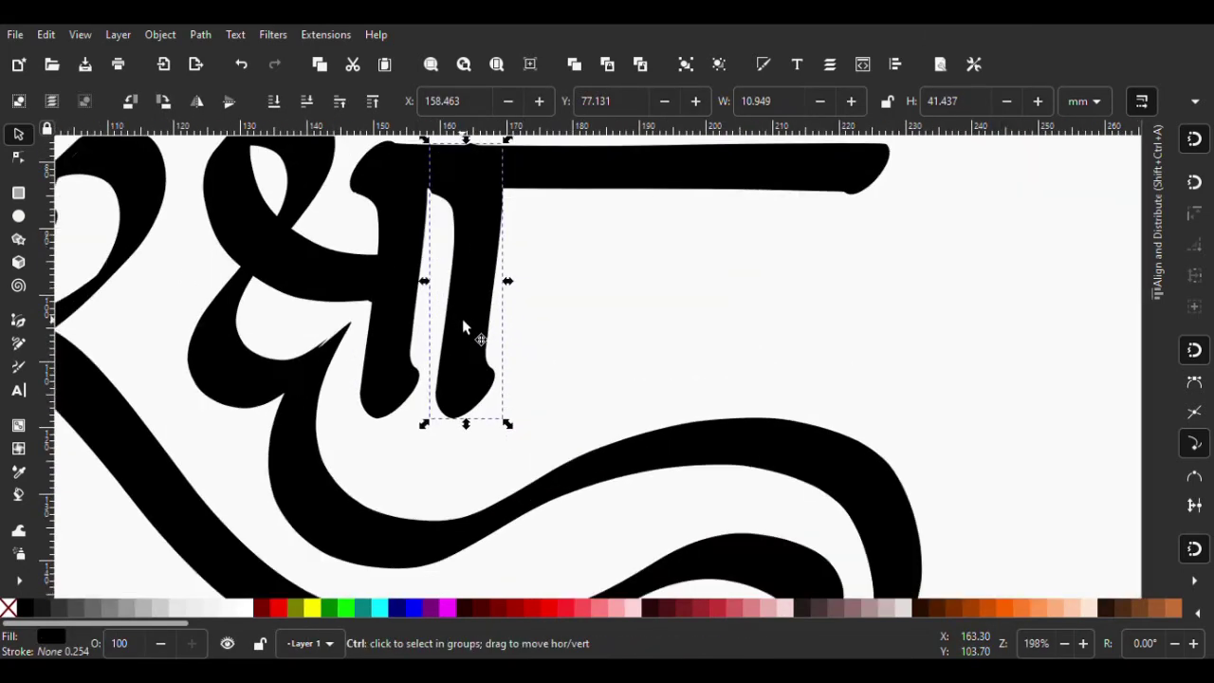
click(18, 157)
drag(413, 297, 566, 466)
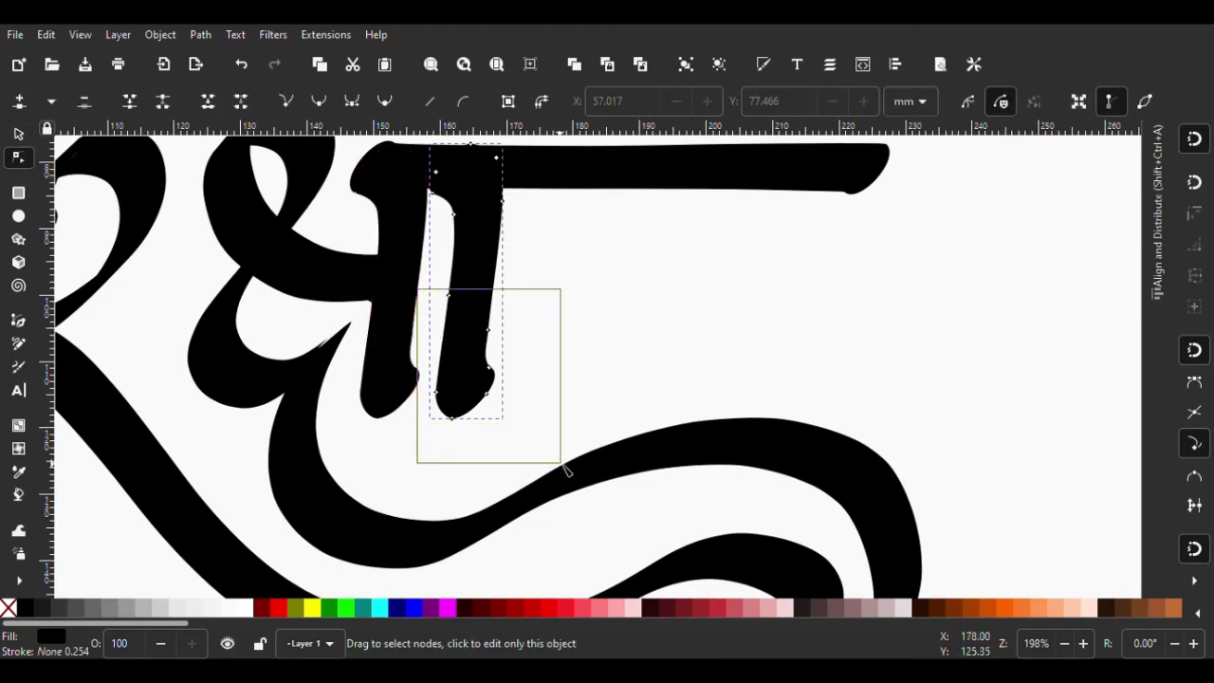
drag(487, 342, 495, 306)
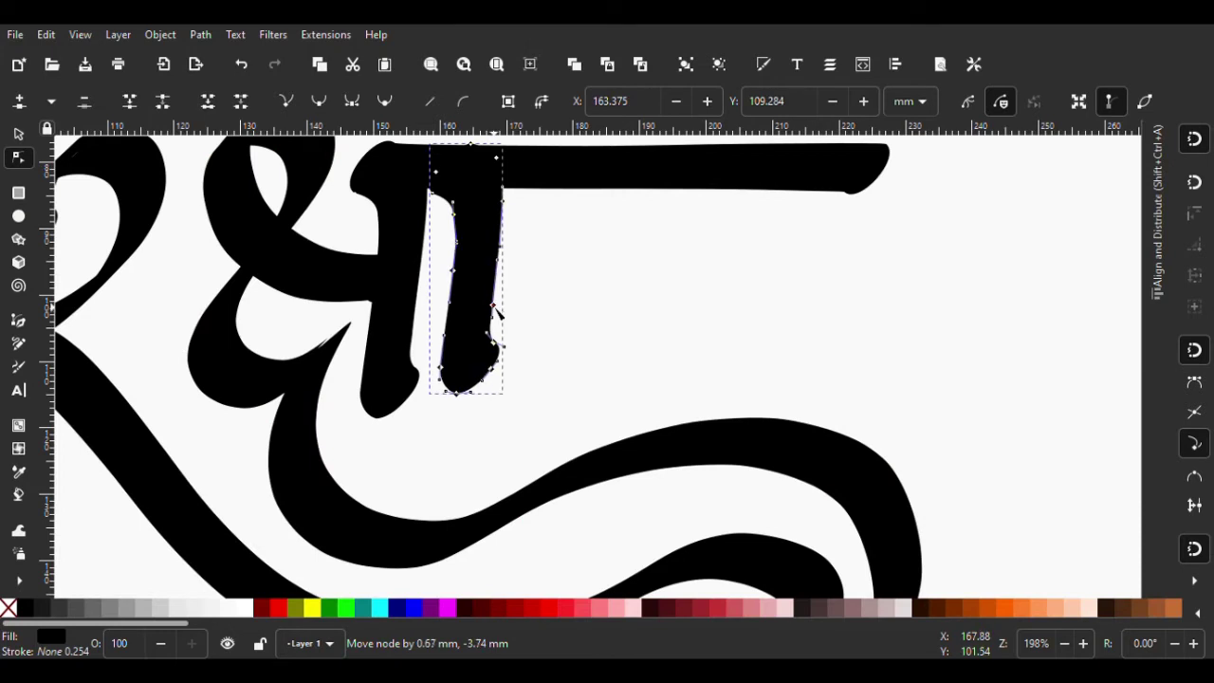
ctrl+scroll(495, 308, down, 1)
ctrl+scroll(461, 403, down, 2)
Nudge the आ stem slightly up and left, then save 001.svg
click(19, 135)
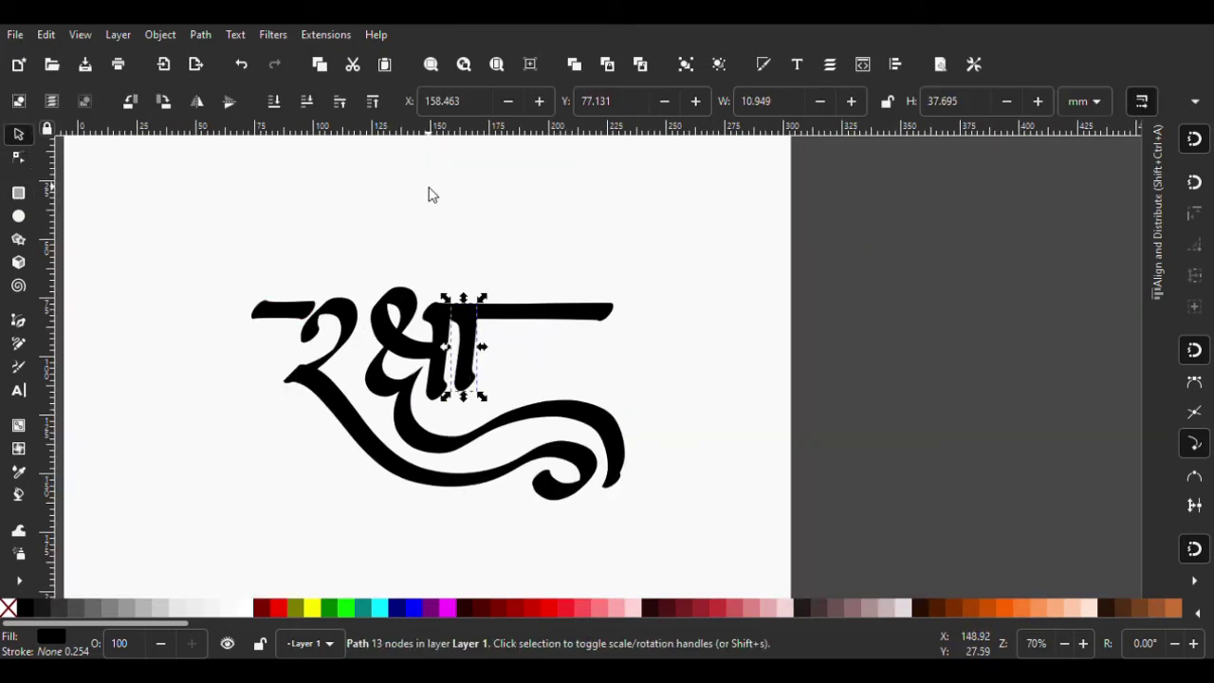
click(428, 195)
ctrl+scroll(525, 381, down, 2)
ctrl+scroll(528, 376, up, 1)
ctrl+scroll(525, 379, up, 2)
ctrl+scroll(400, 391, up, 2)
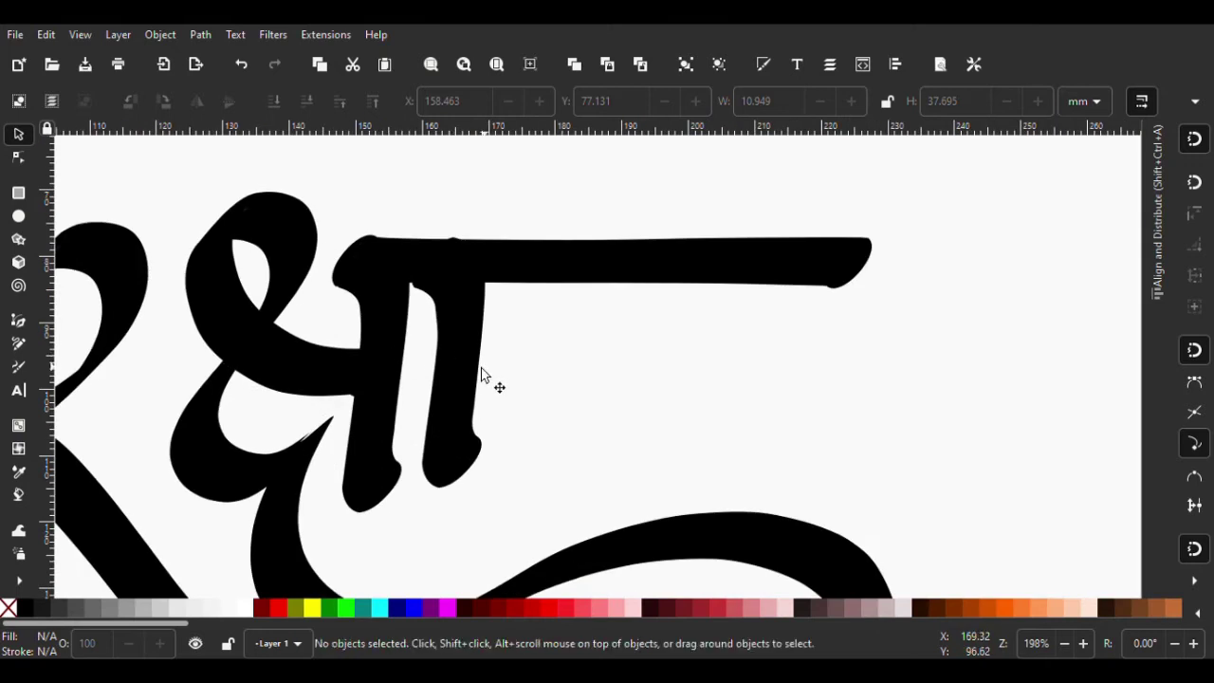
drag(464, 358, 461, 343)
key(Escape)
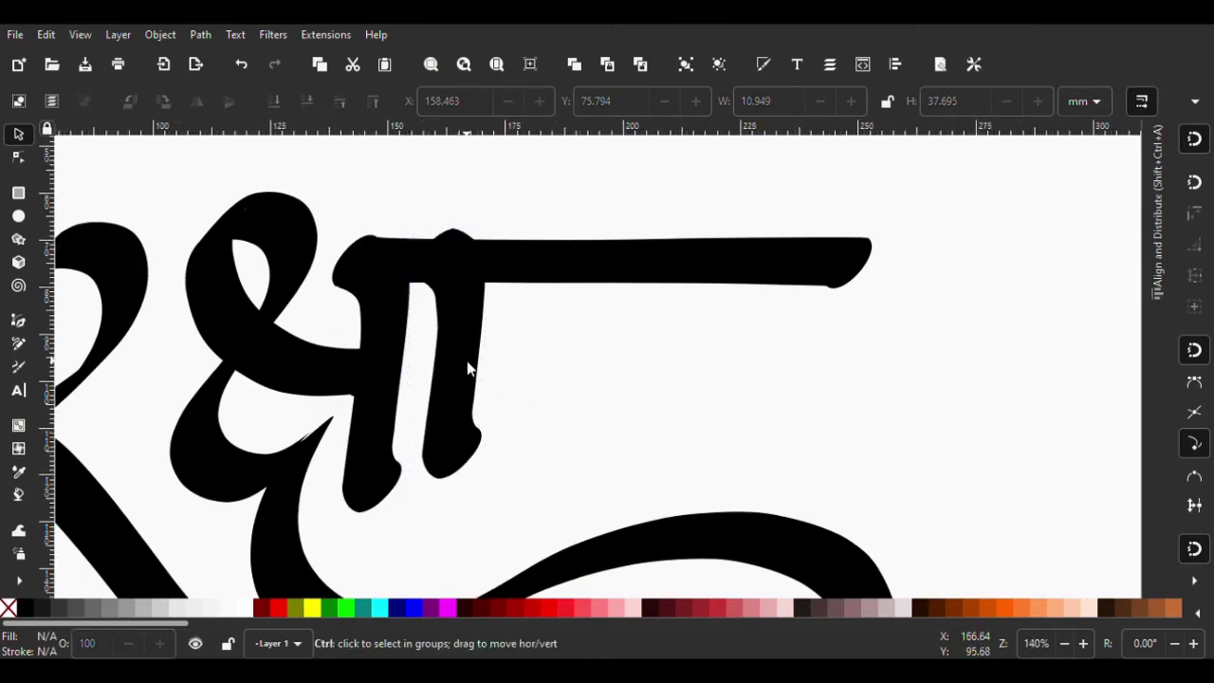
ctrl+scroll(482, 403, down, 4)
key(ctrl+s)
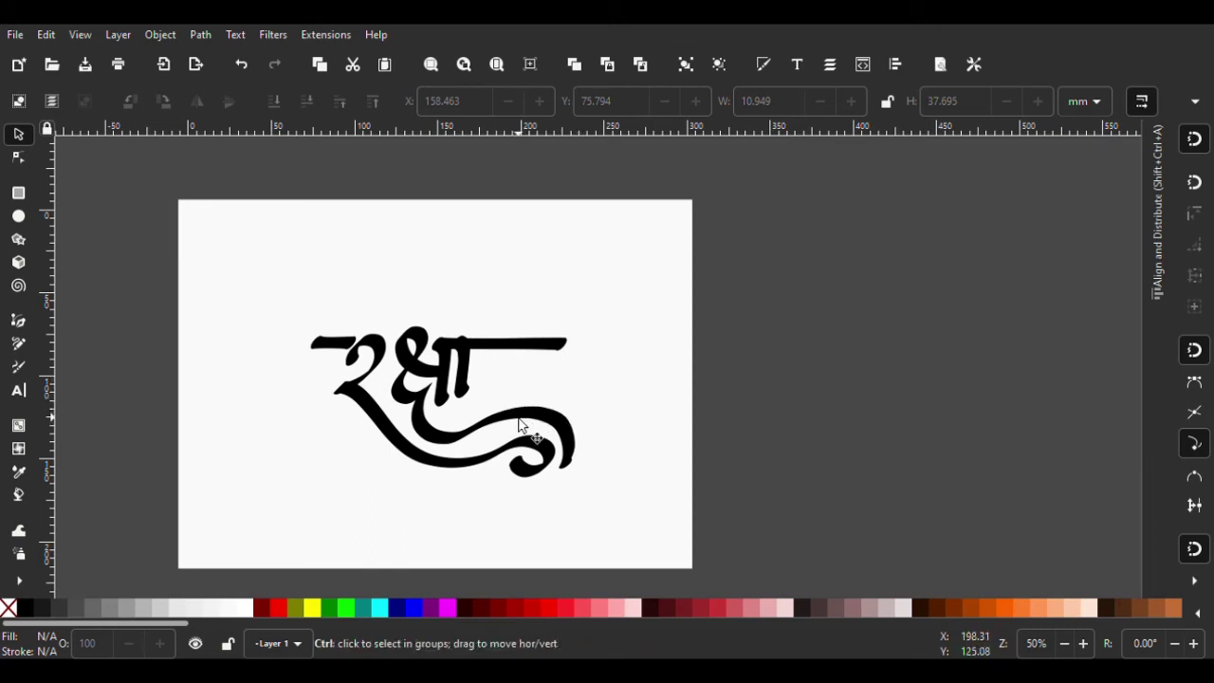
ctrl+scroll(524, 424, up, 3)
ctrl+scroll(479, 394, down, 1)
key(ctrl+s)
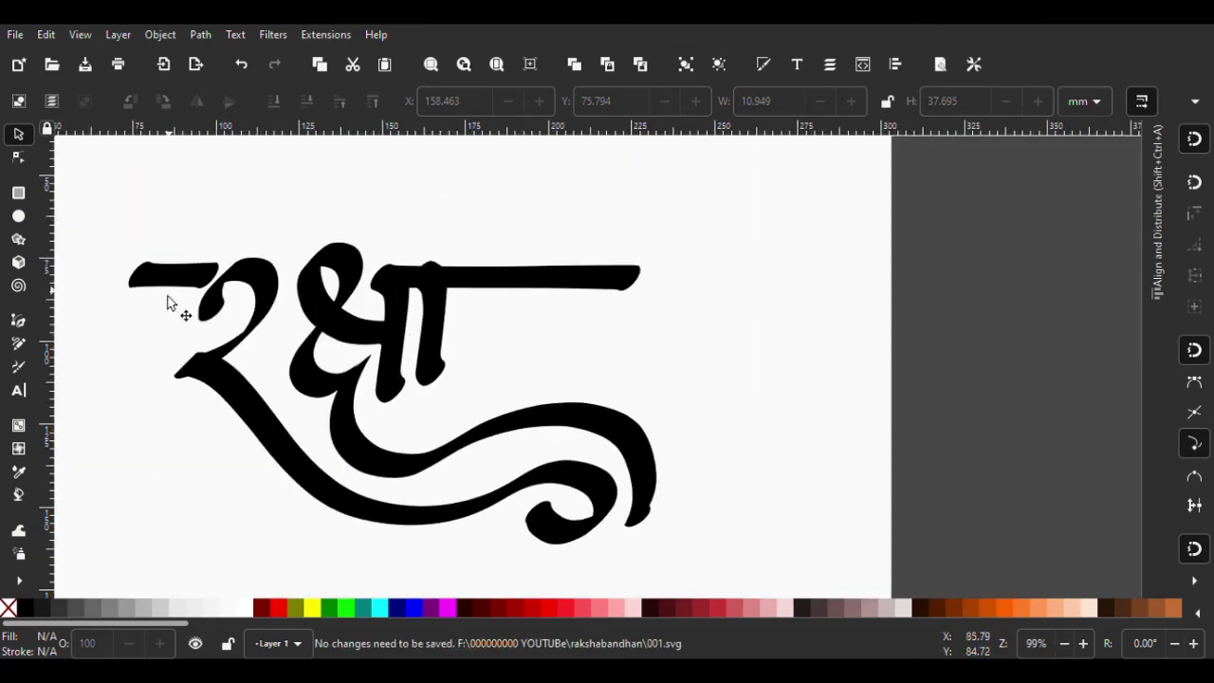
Move the vertical stem right to about X 190.4 mm, under the right part of the headline bar
click(21, 367)
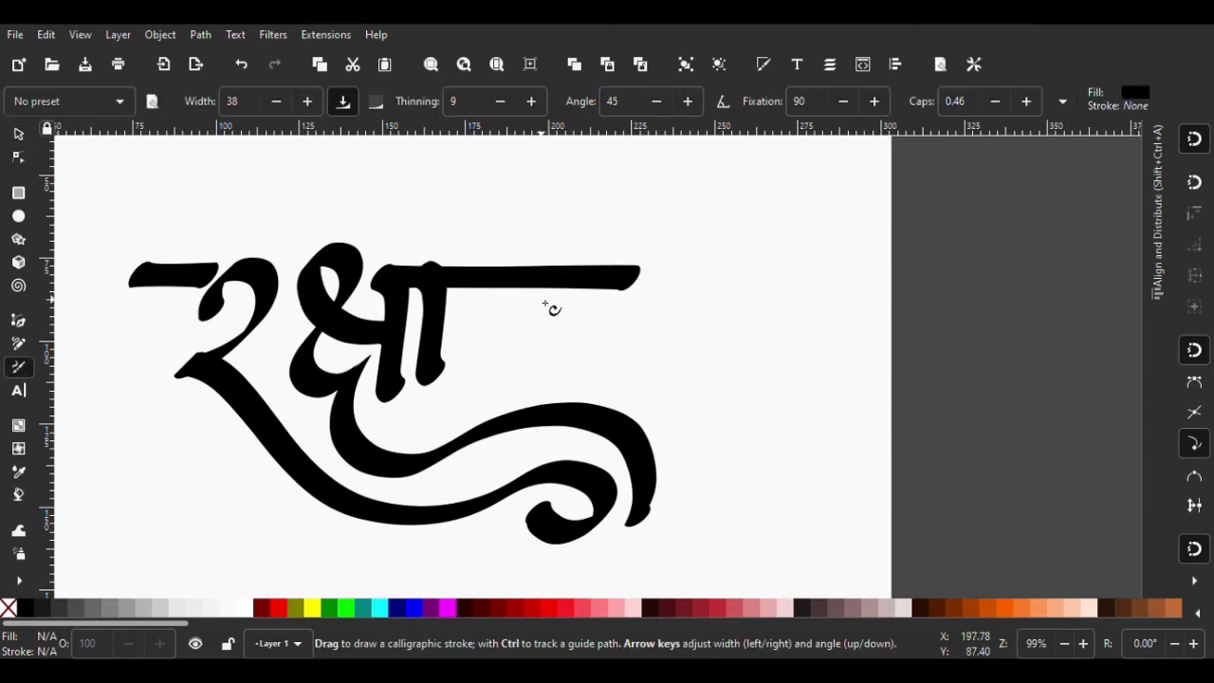
ctrl+scroll(543, 305, up, 1)
ctrl+scroll(518, 293, up, 1)
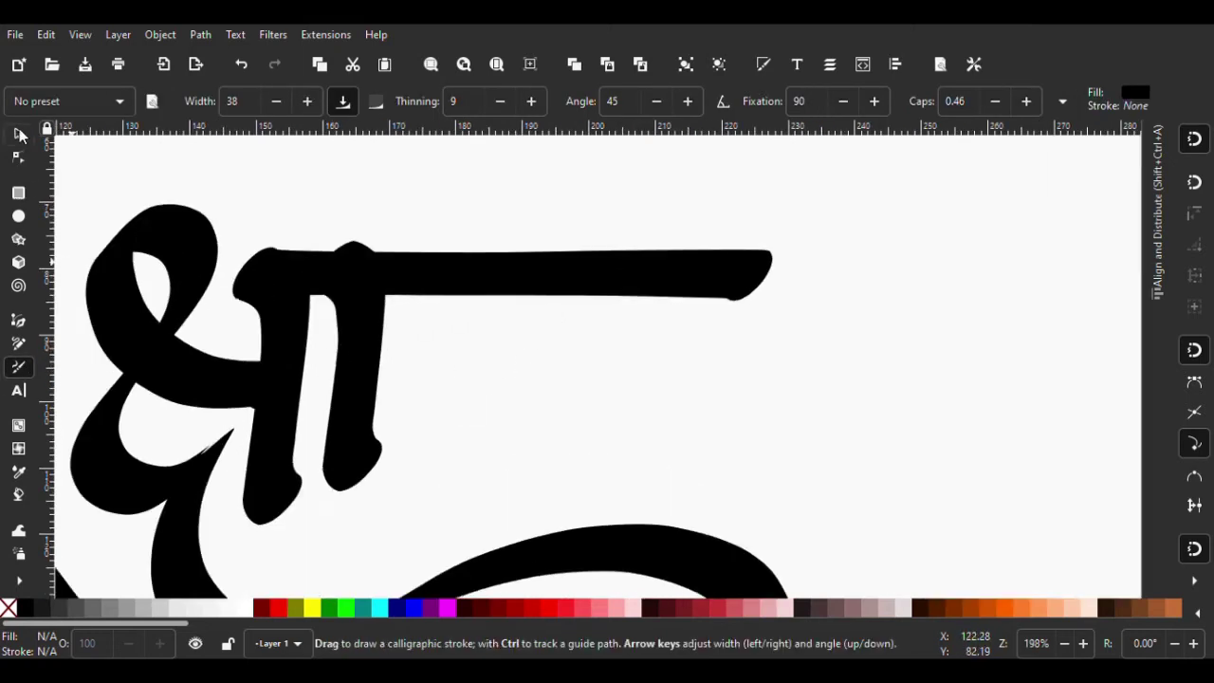
click(21, 135)
click(285, 493)
drag(280, 471, 577, 444)
click(422, 427)
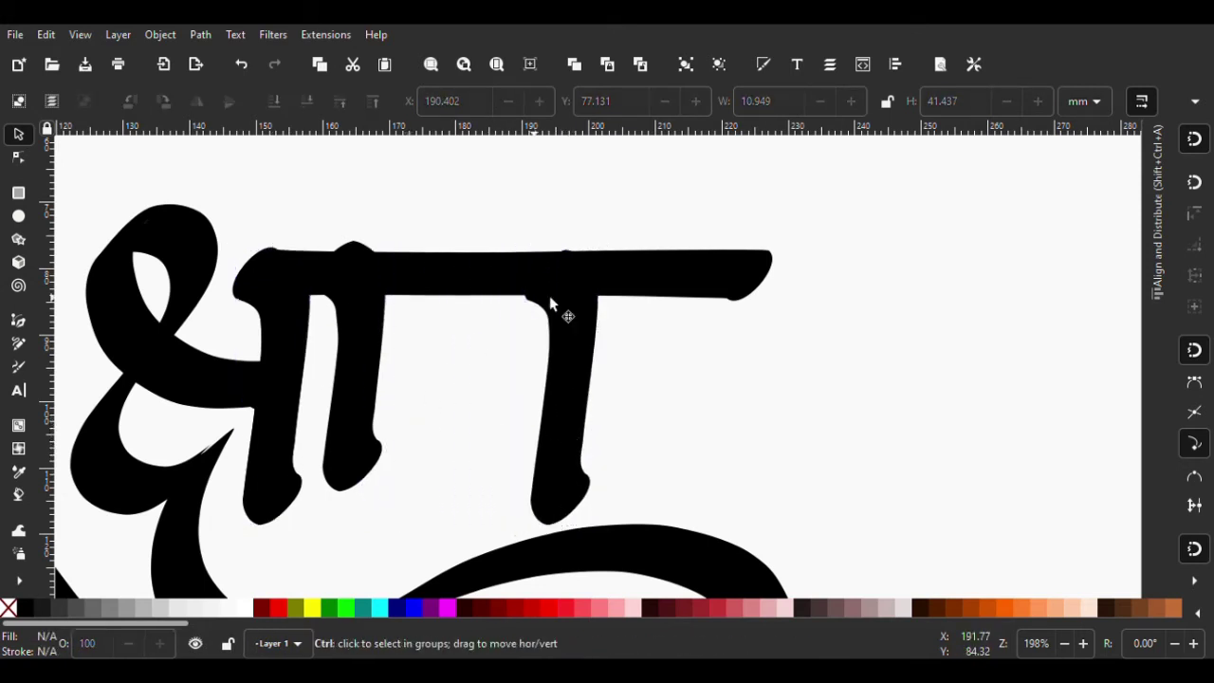
ctrl+scroll(550, 301, down, 2)
Nudge the right-hand stem up with the arrow key to meet the bar, and save
click(502, 302)
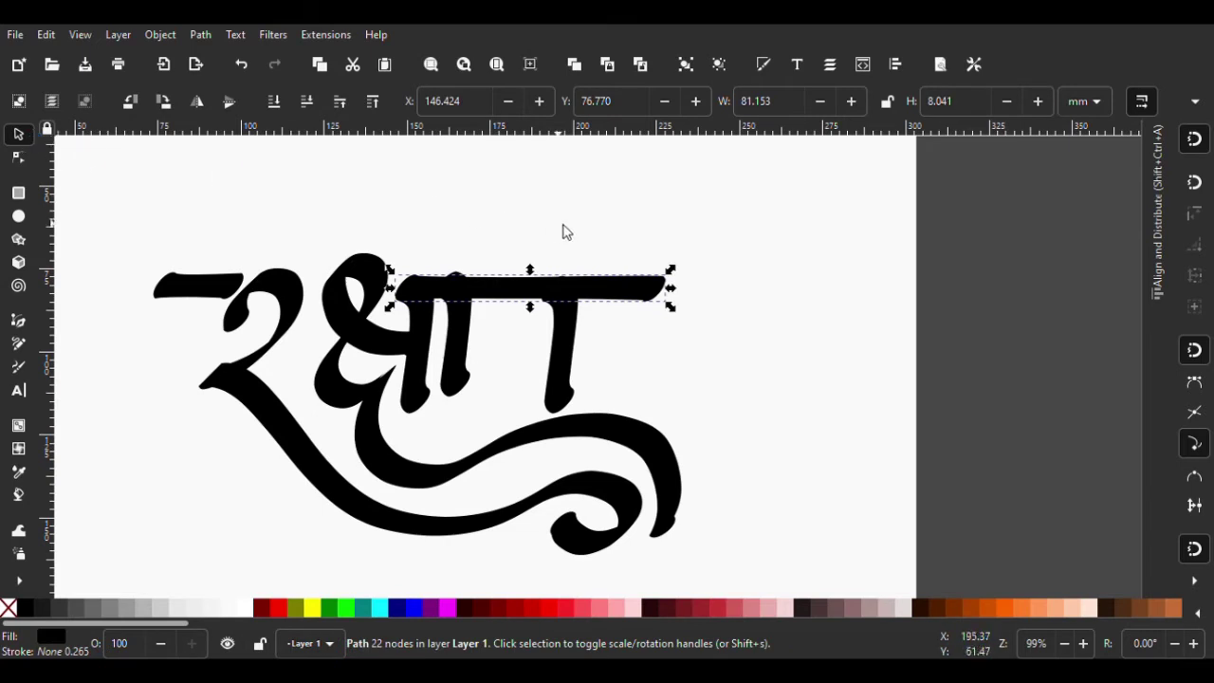
click(486, 206)
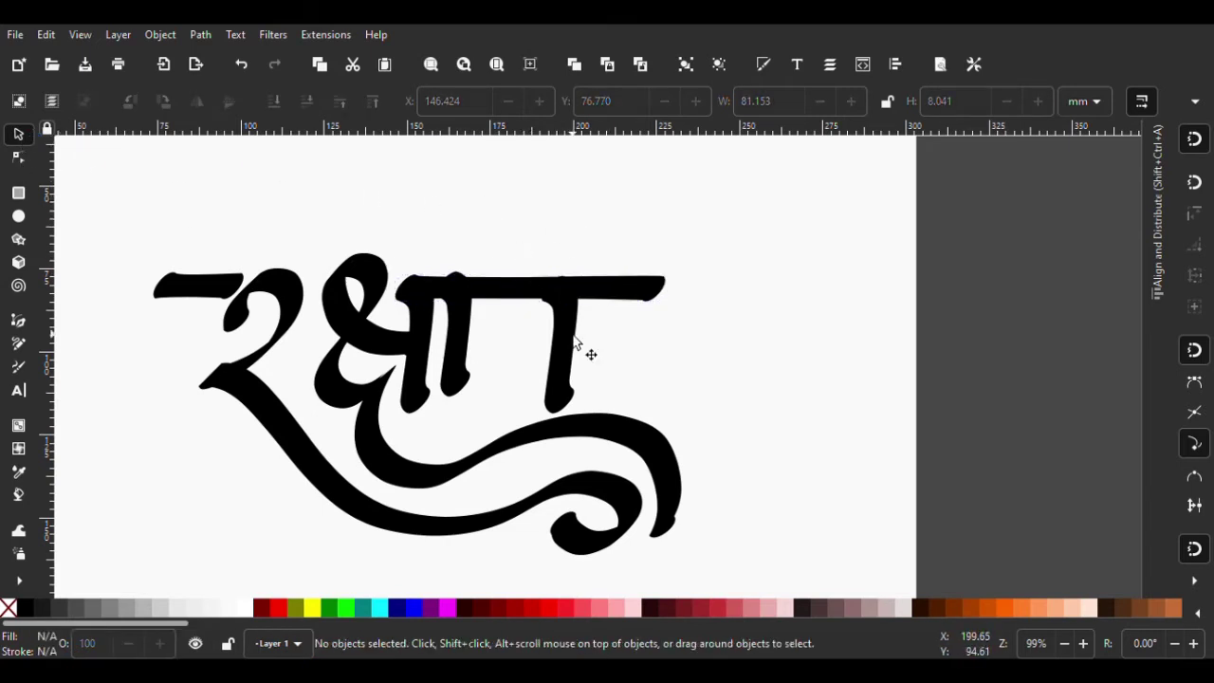
ctrl+scroll(570, 365, up, 2)
click(565, 335)
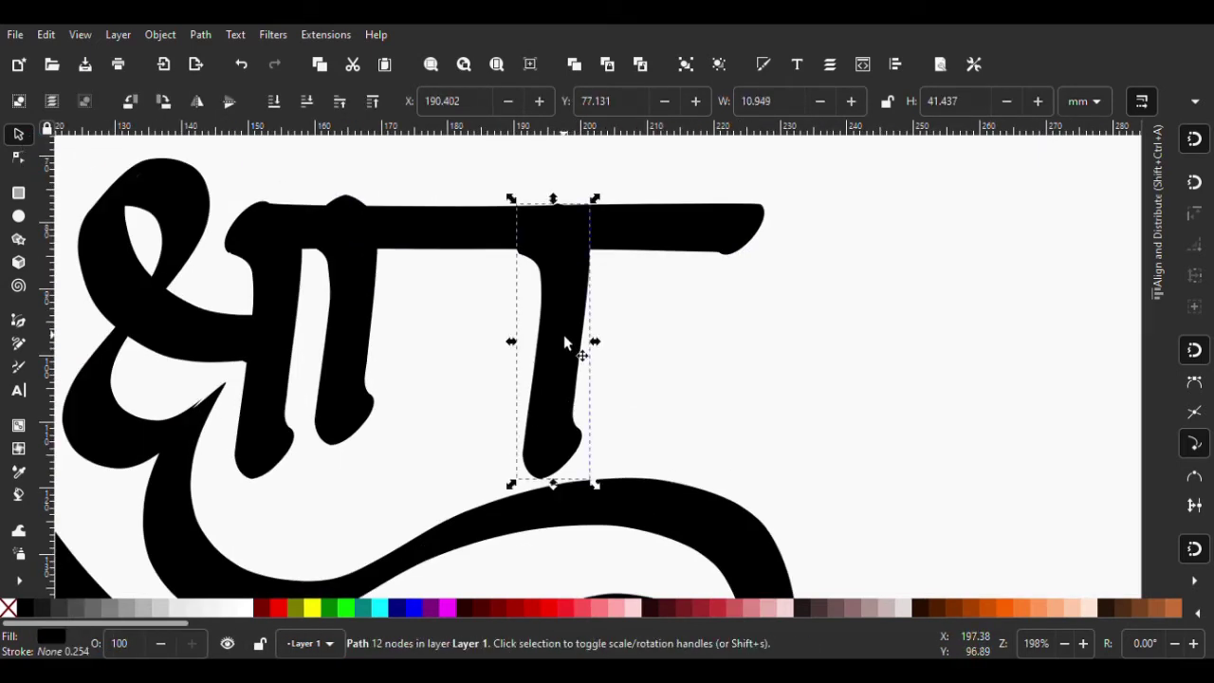
key(Up)
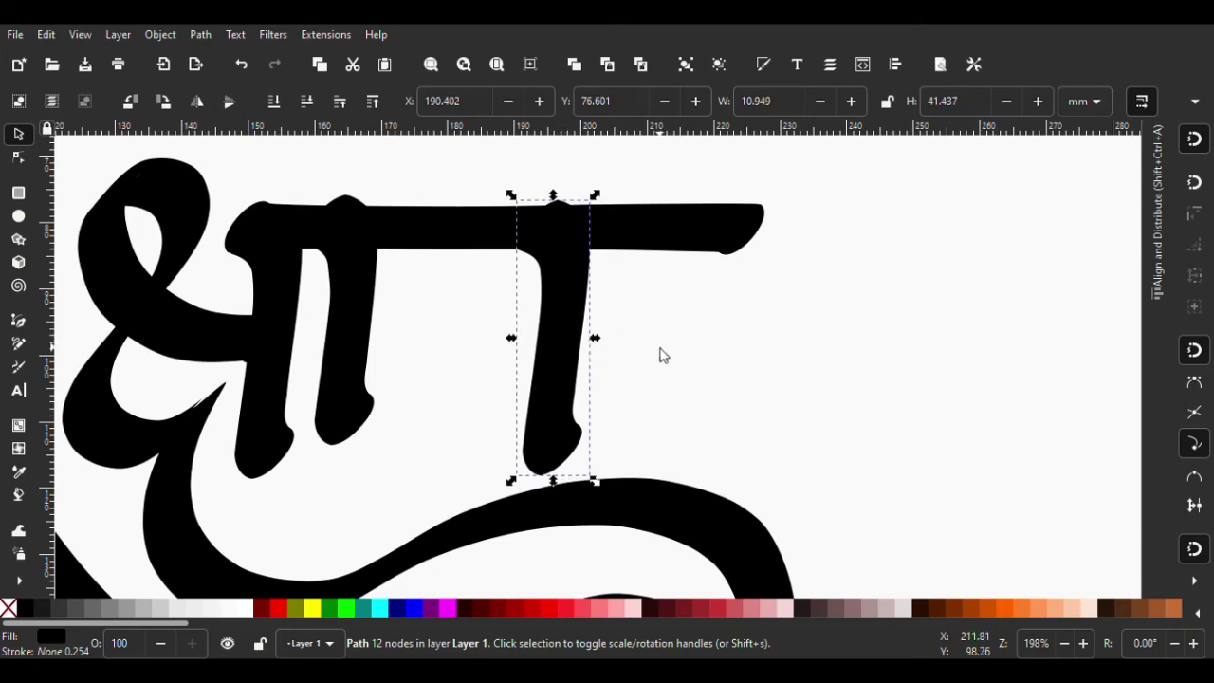
click(663, 355)
key(ctrl+s)
Draw a trial व bowl stroke between the stems and undo it
click(20, 369)
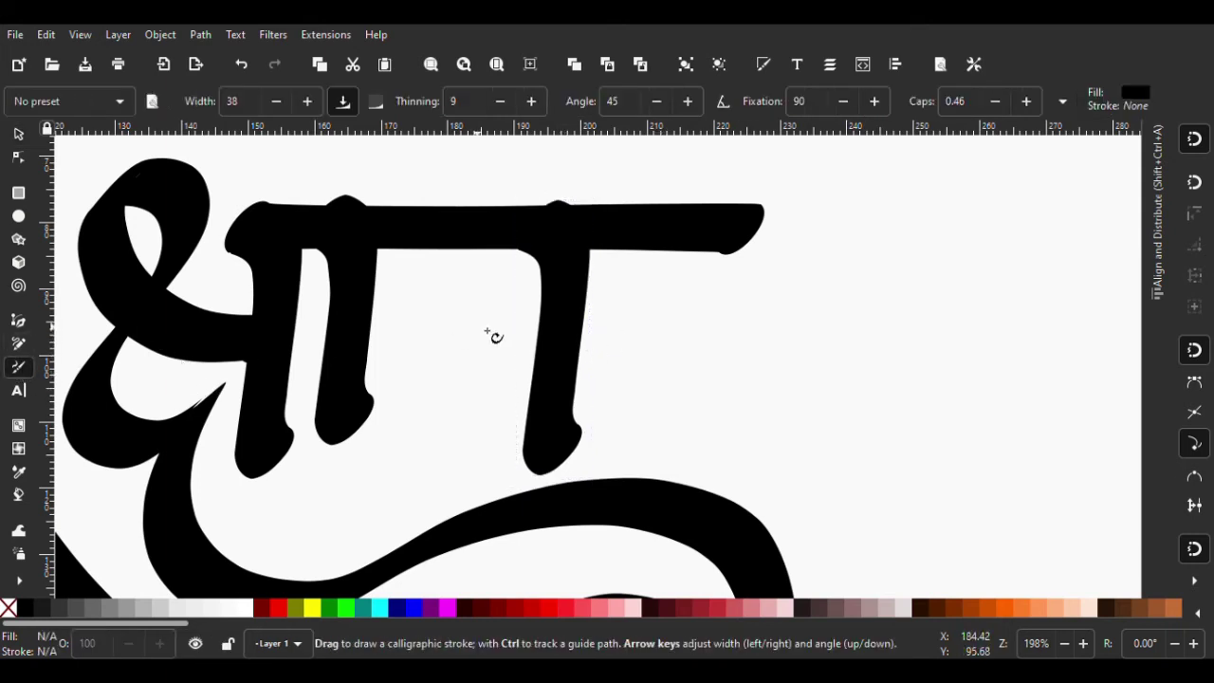
drag(551, 345, 564, 380)
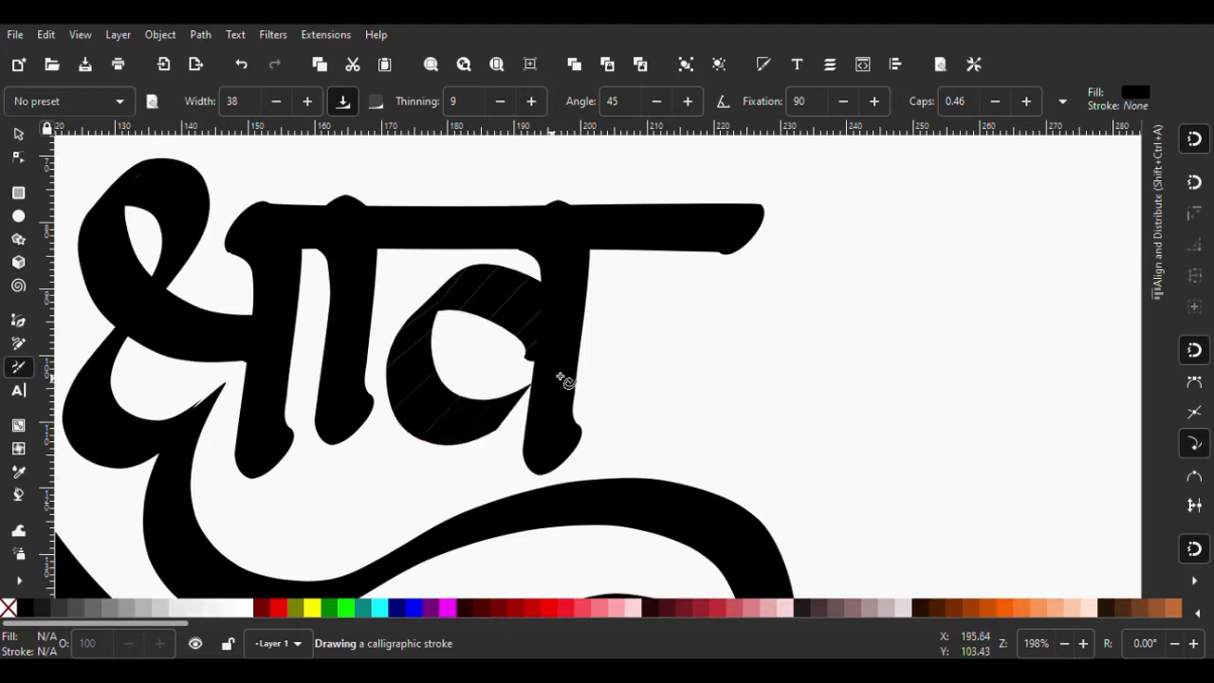
ctrl+scroll(567, 397, down, 2)
ctrl+scroll(502, 385, down, 1)
ctrl+scroll(550, 352, up, 2)
key(ctrl+z)
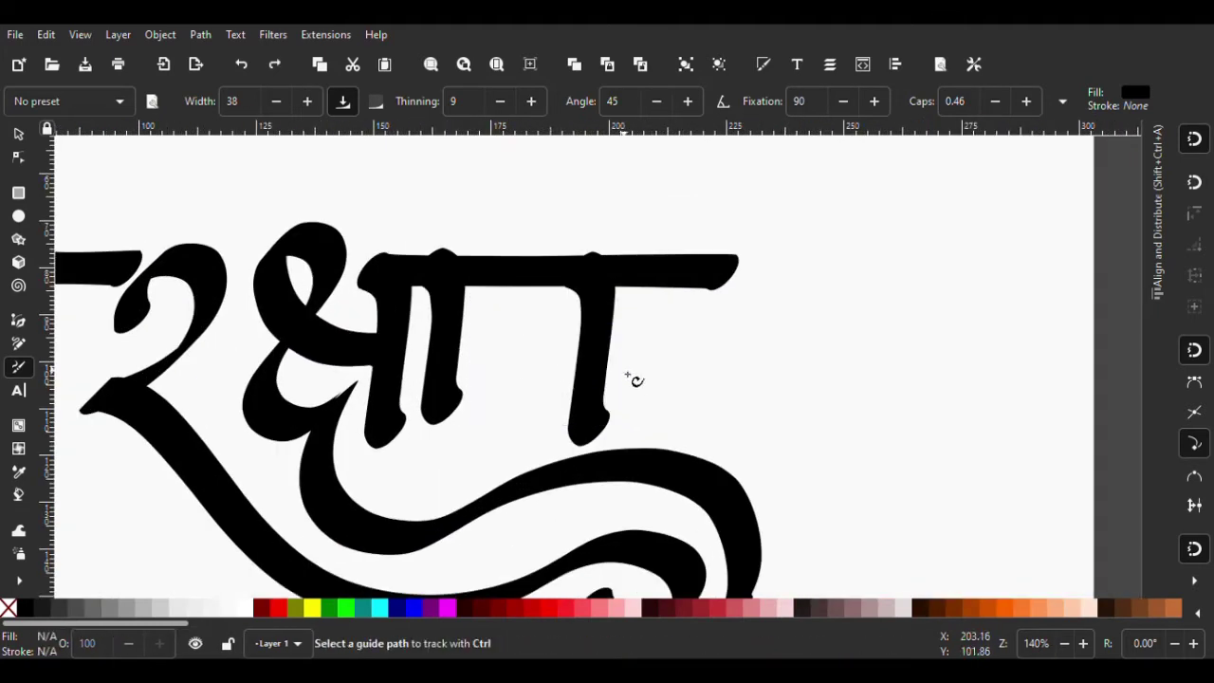
Try more व bowl strokes, undo them, and place a horizontal guide along the stems' feet
drag(583, 346, 493, 353)
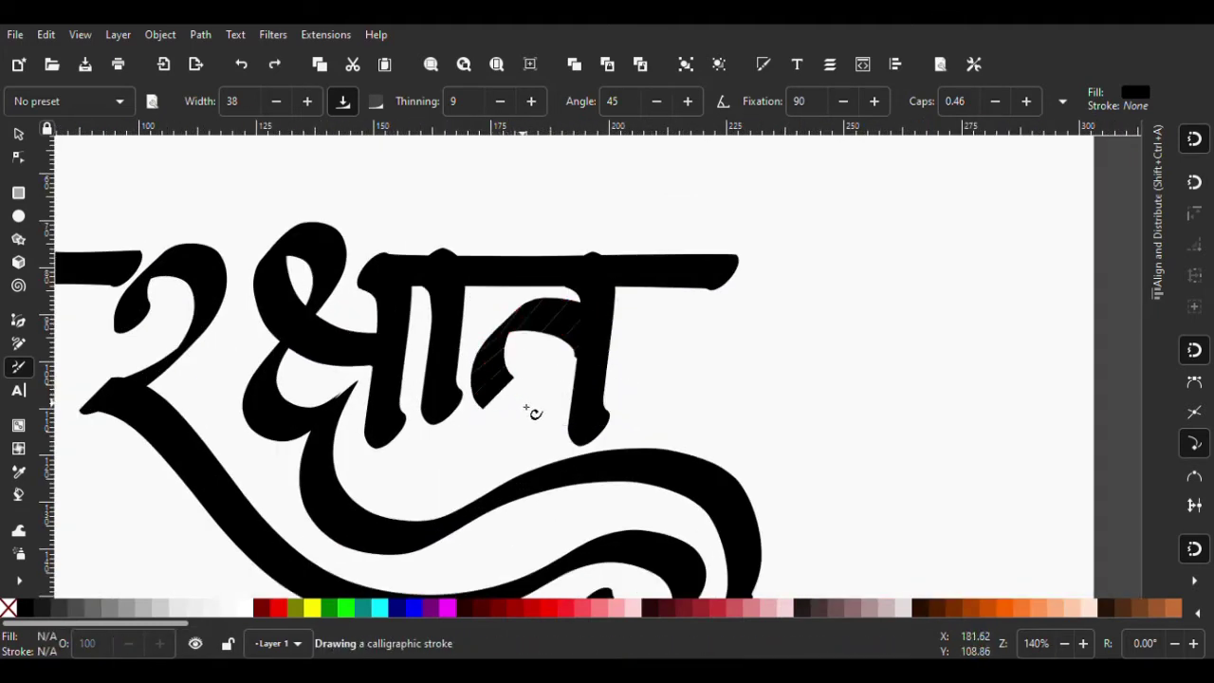
mouse_move(607, 321)
mouse_down()
mouse_move(555, 361)
mouse_move(585, 412)
mouse_up()
ctrl+scroll(556, 360, down, 2)
ctrl+scroll(557, 389, up, 2)
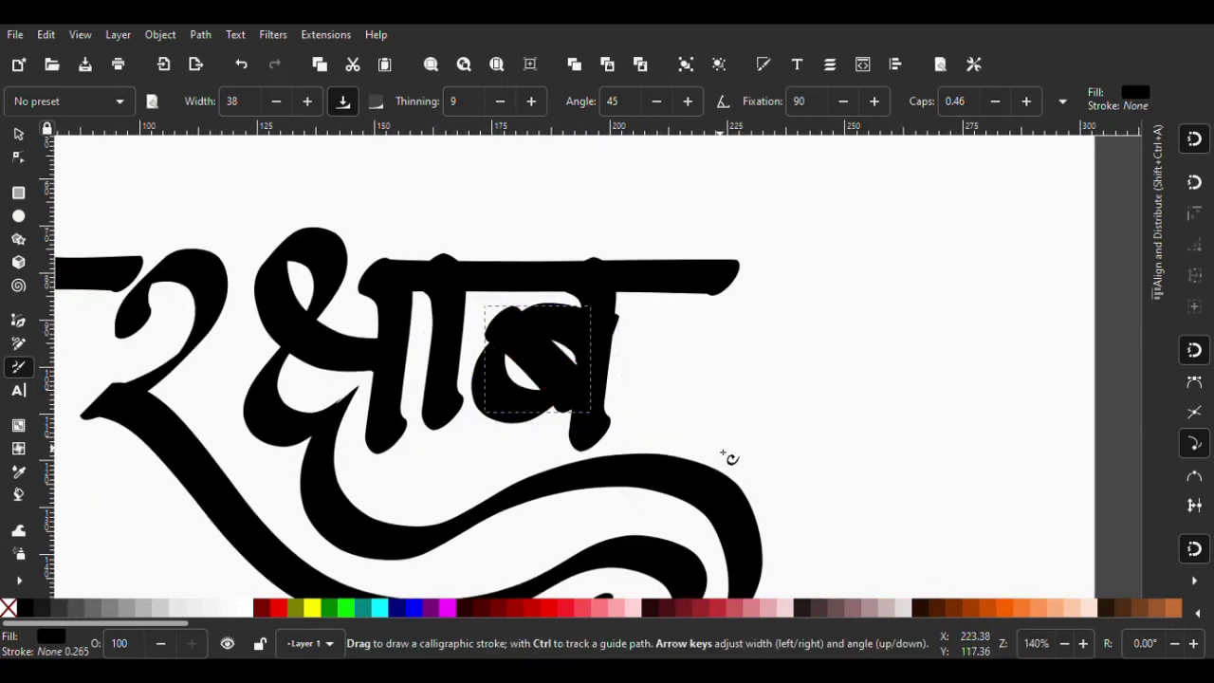
ctrl+scroll(731, 455, down, 3)
ctrl+scroll(583, 398, up, 1)
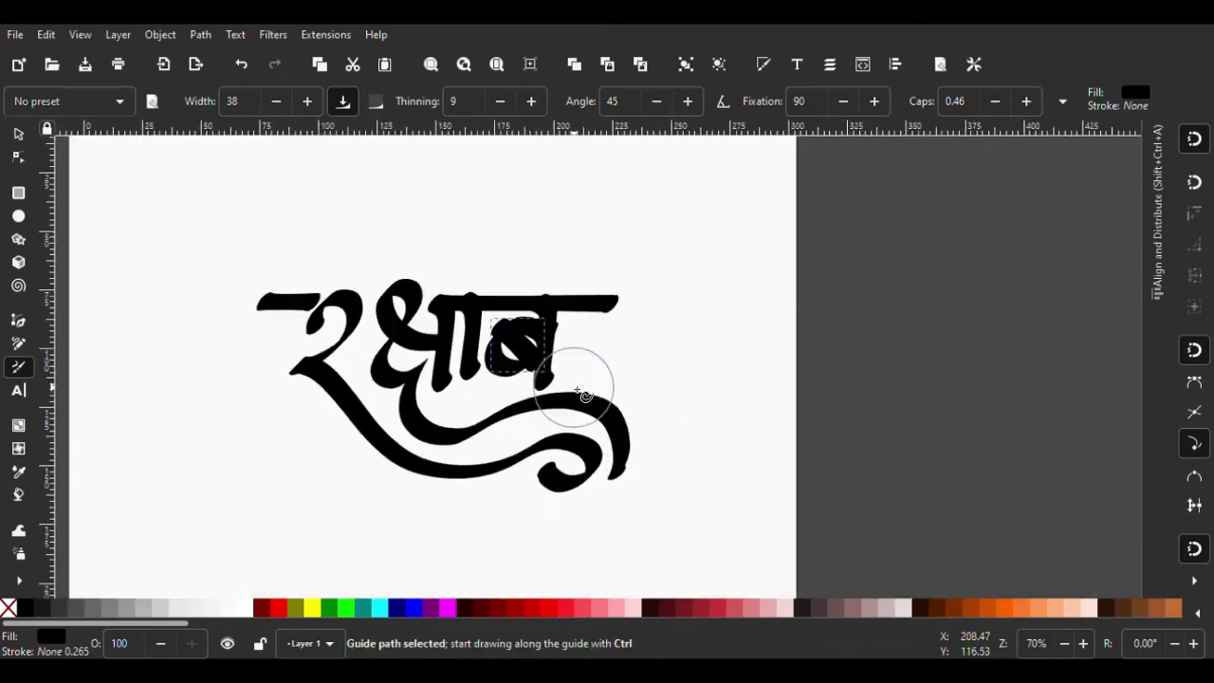
ctrl+scroll(567, 374, up, 2)
key(ctrl+z)
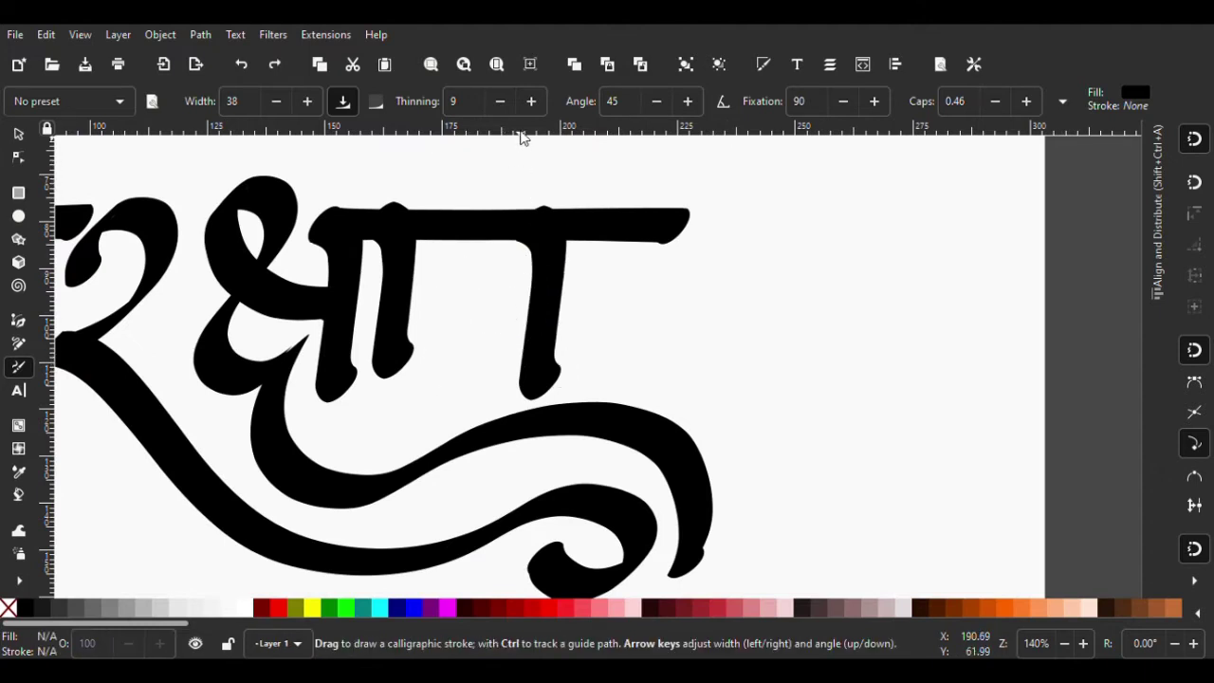
drag(450, 370, 414, 410)
ctrl+scroll(446, 346, down, 2)
Try three व bowl strokes between the stems, undoing each one
ctrl+scroll(466, 352, up, 3)
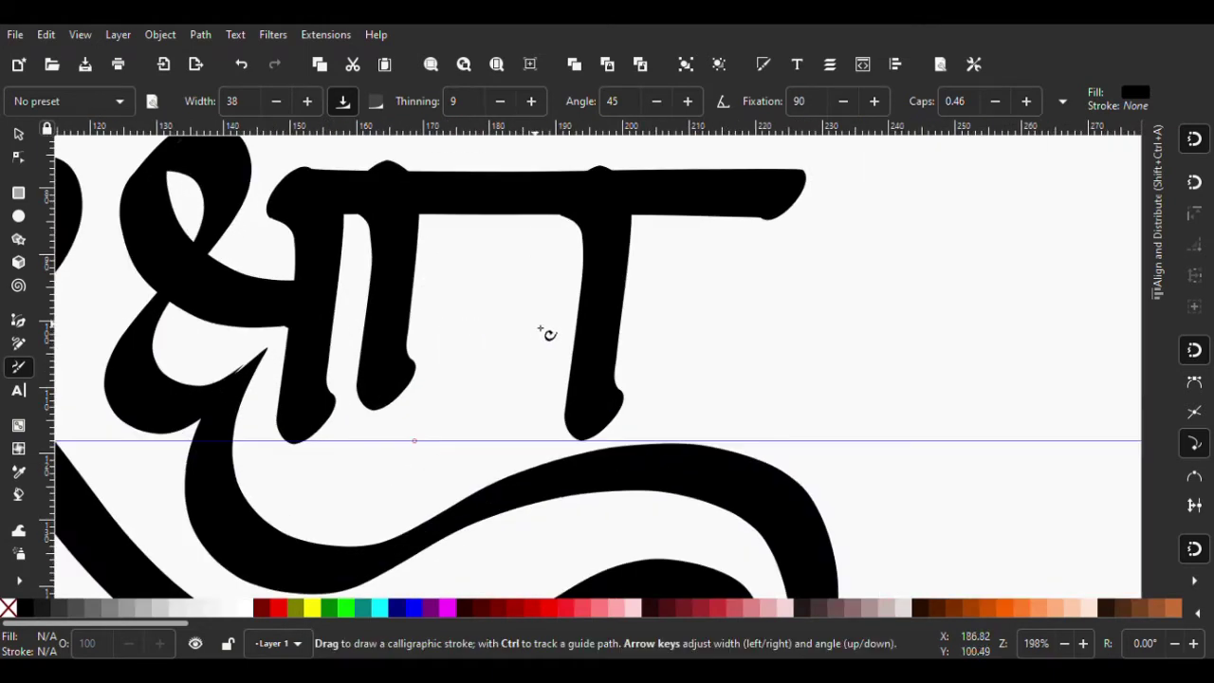
mouse_move(598, 304)
mouse_down()
mouse_move(515, 261)
mouse_move(461, 347)
mouse_move(537, 362)
mouse_move(596, 311)
mouse_move(491, 281)
mouse_up()
key(ctrl+z)
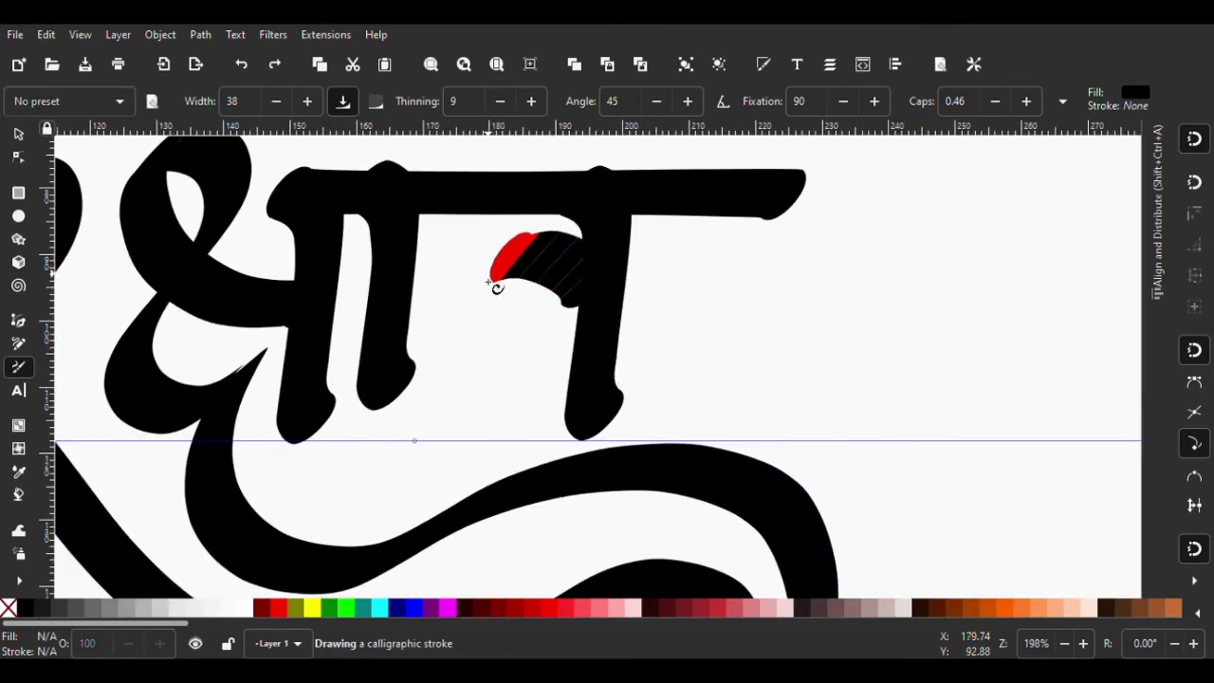
drag(467, 366, 611, 313)
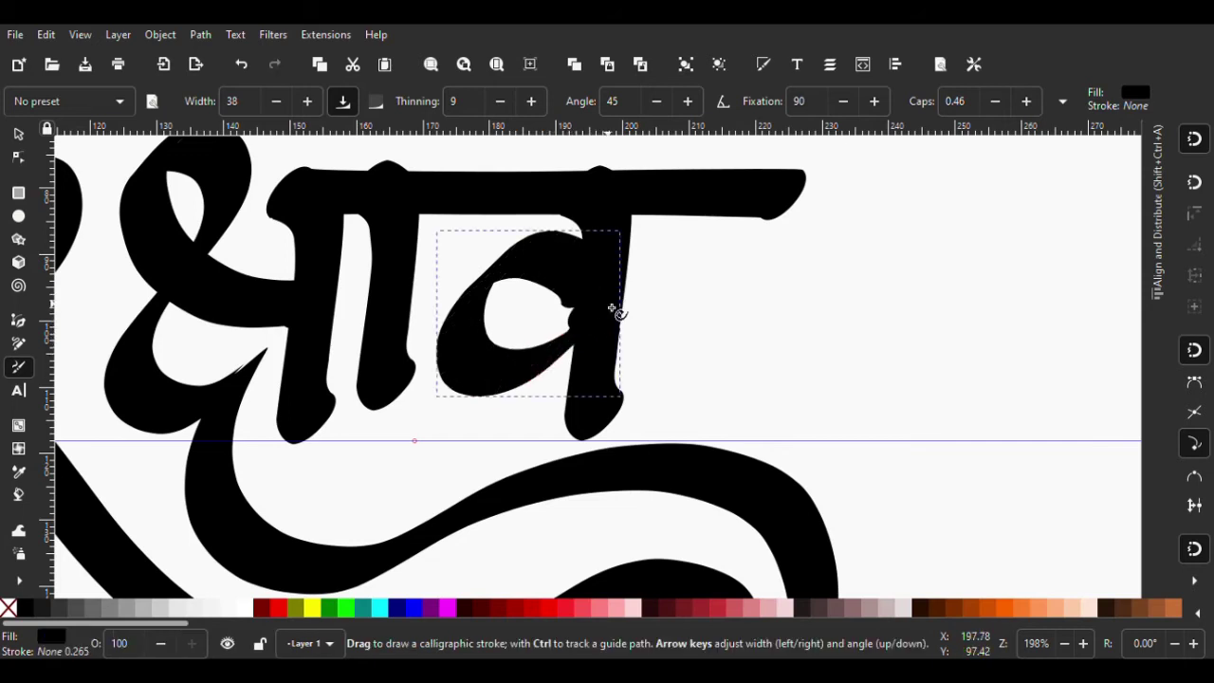
key(ctrl+z)
mouse_move(548, 373)
mouse_down()
mouse_move(482, 304)
mouse_move(580, 259)
mouse_move(607, 271)
mouse_move(622, 302)
mouse_move(496, 268)
mouse_move(455, 388)
mouse_move(551, 384)
mouse_move(601, 320)
mouse_move(599, 282)
mouse_up()
key(ctrl+z)
After one more discarded try, draw the looping व bowl joining the right-hand stem
key(ctrl+z)
mouse_move(503, 276)
mouse_down()
mouse_move(477, 366)
mouse_move(537, 385)
mouse_move(601, 347)
mouse_move(580, 284)
mouse_move(541, 242)
mouse_move(477, 325)
mouse_move(454, 332)
mouse_up()
key(ctrl+z)
key(ctrl+z)
mouse_move(570, 328)
mouse_down()
mouse_move(588, 289)
mouse_move(537, 265)
mouse_up()
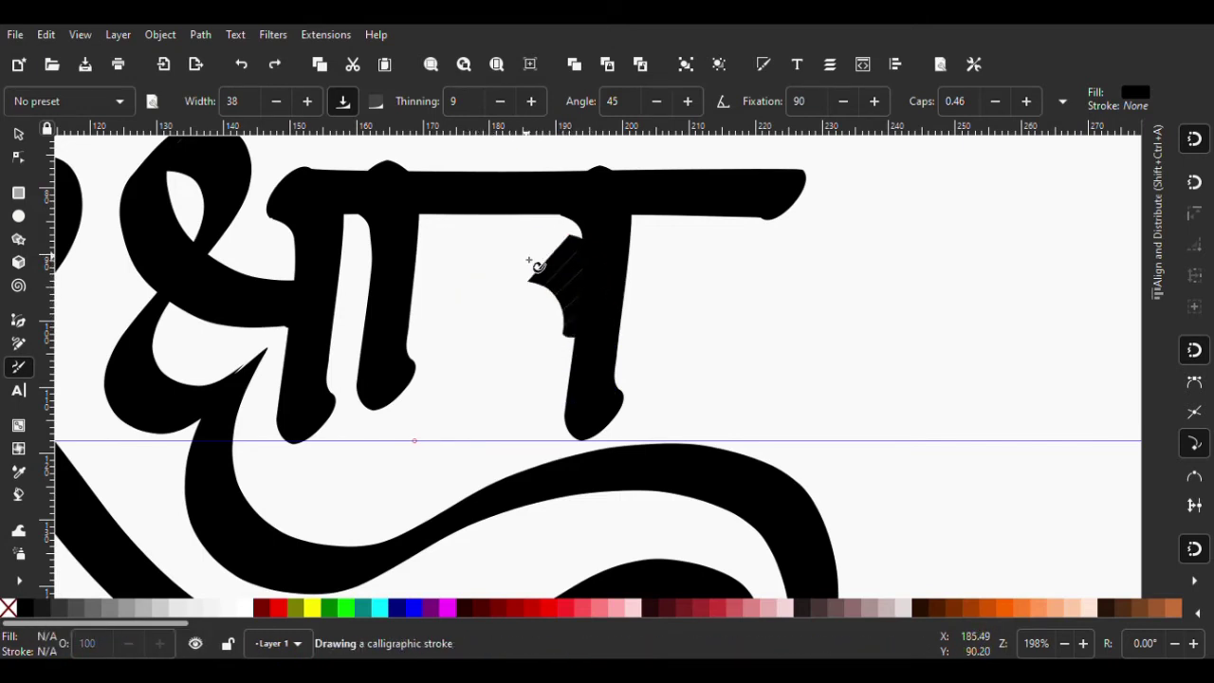
mouse_move(462, 334)
mouse_down()
mouse_move(495, 396)
mouse_move(547, 393)
mouse_move(593, 356)
mouse_up()
scroll(607, 347, down, 2)
scroll(541, 386, down, 3)
scroll(572, 349, up, 4)
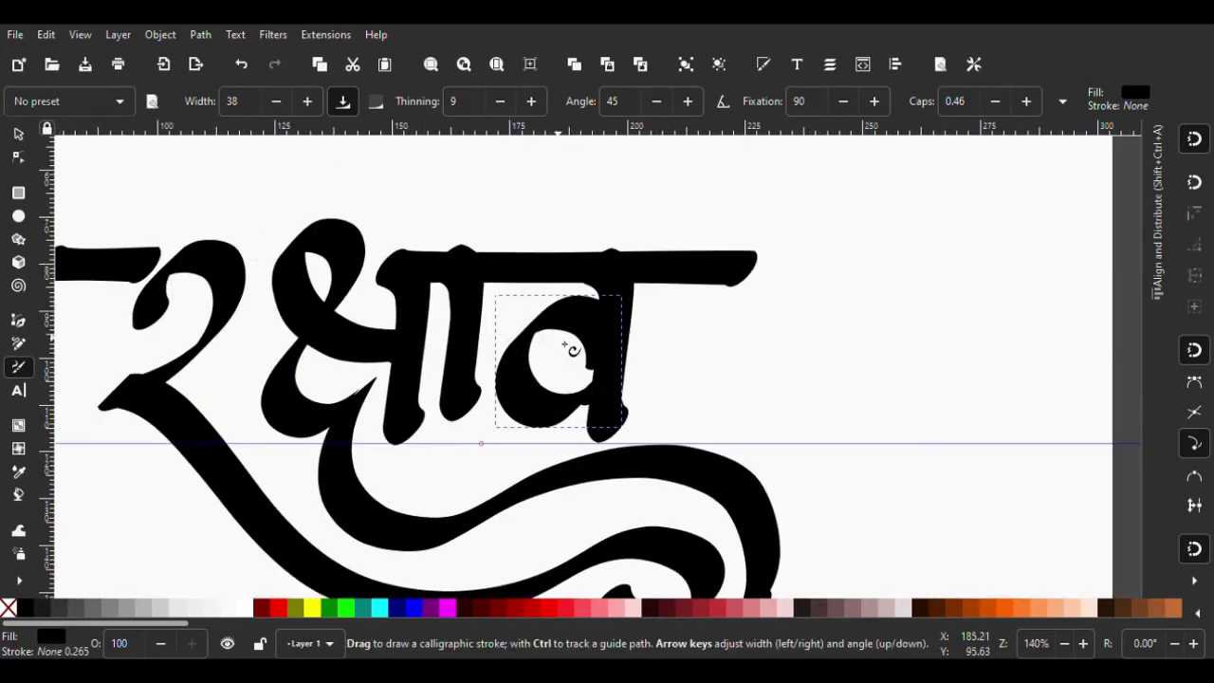
scroll(572, 349, down, 1)
Raise the व bowl slightly and adjust its nodes, opening the Layers panel
click(17, 135)
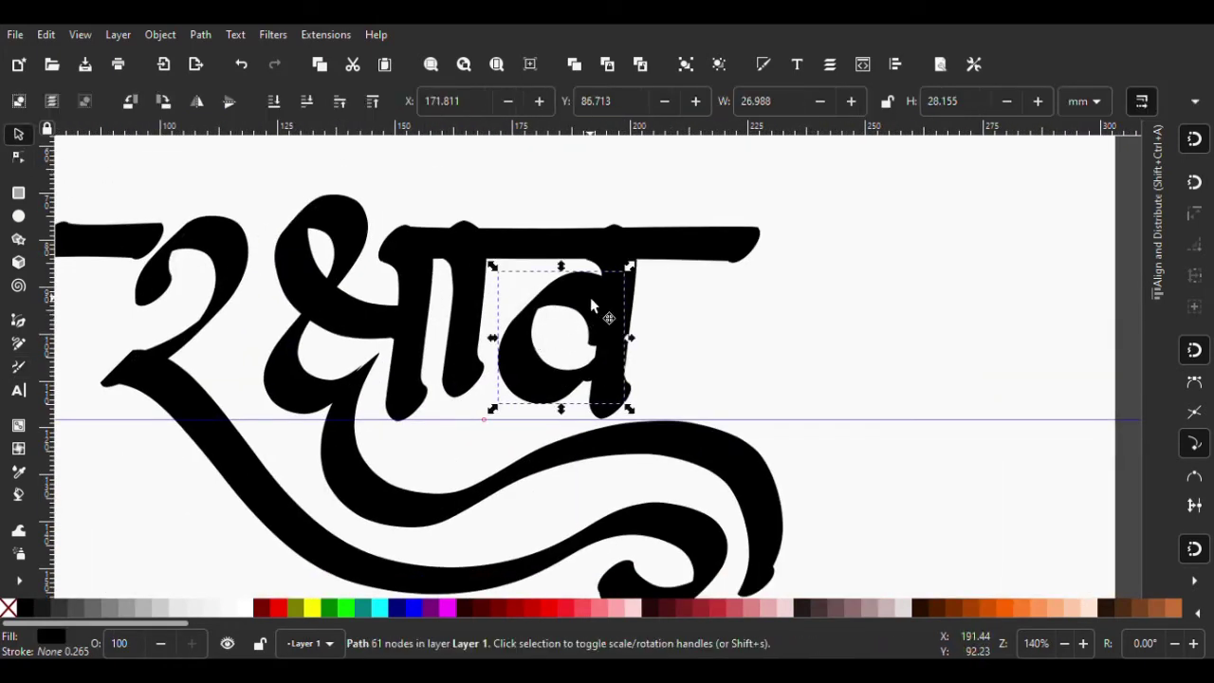
drag(590, 298, 586, 302)
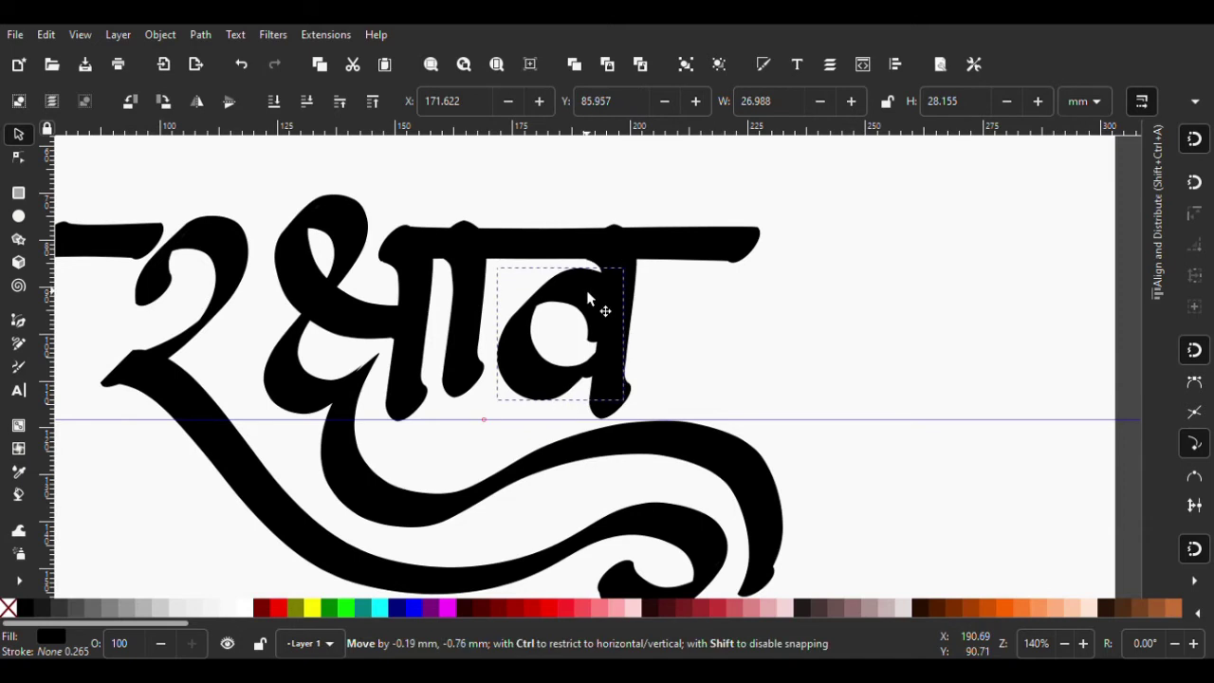
click(17, 157)
scroll(590, 397, up, 1)
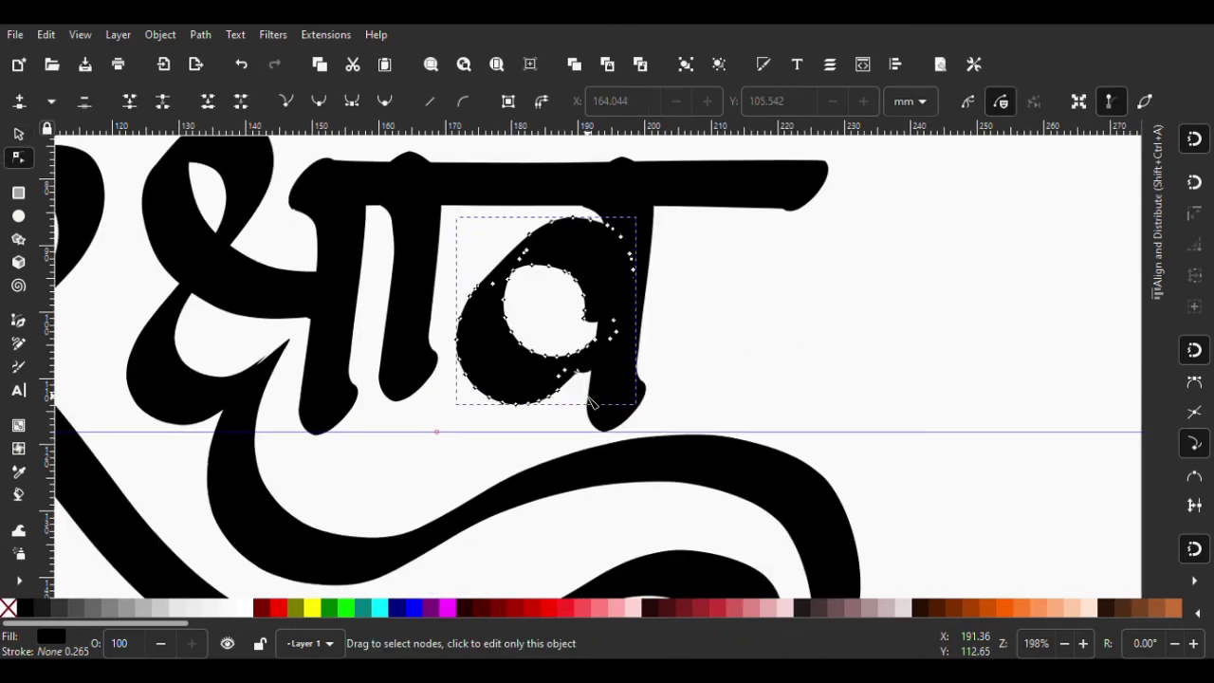
key(ctrl+shift+l)
scroll(600, 403, down, 2)
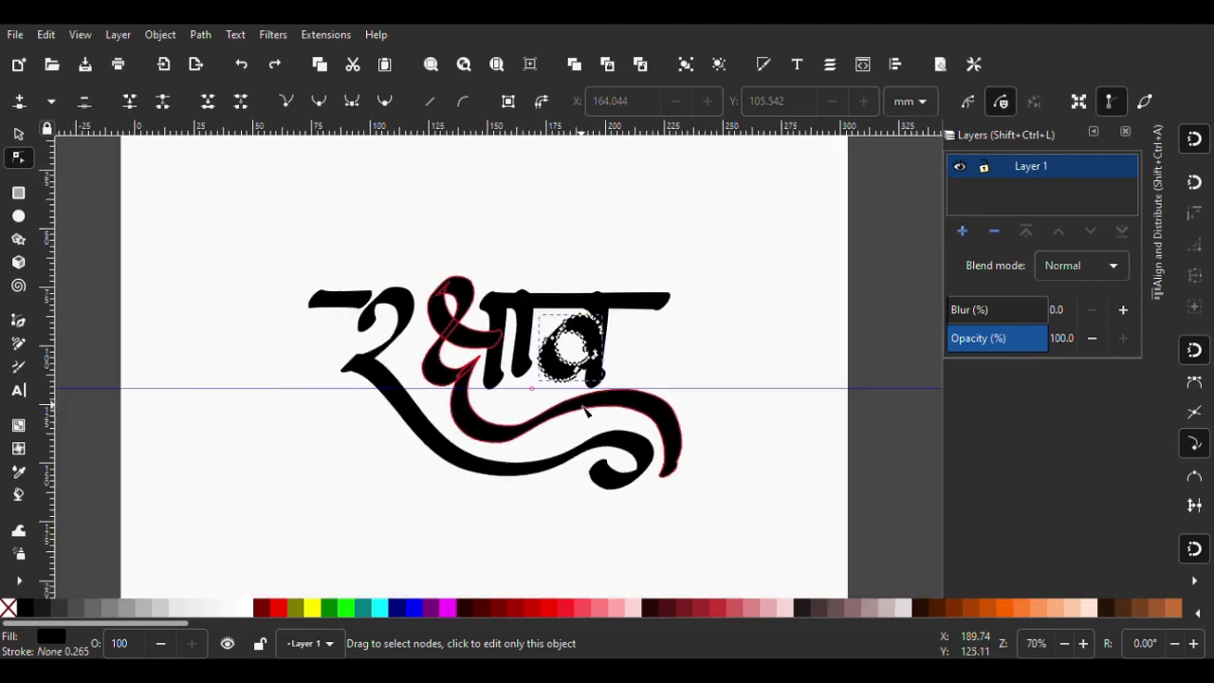
click(569, 361)
scroll(607, 380, up, 1)
scroll(615, 365, up, 1)
scroll(604, 354, down, 5)
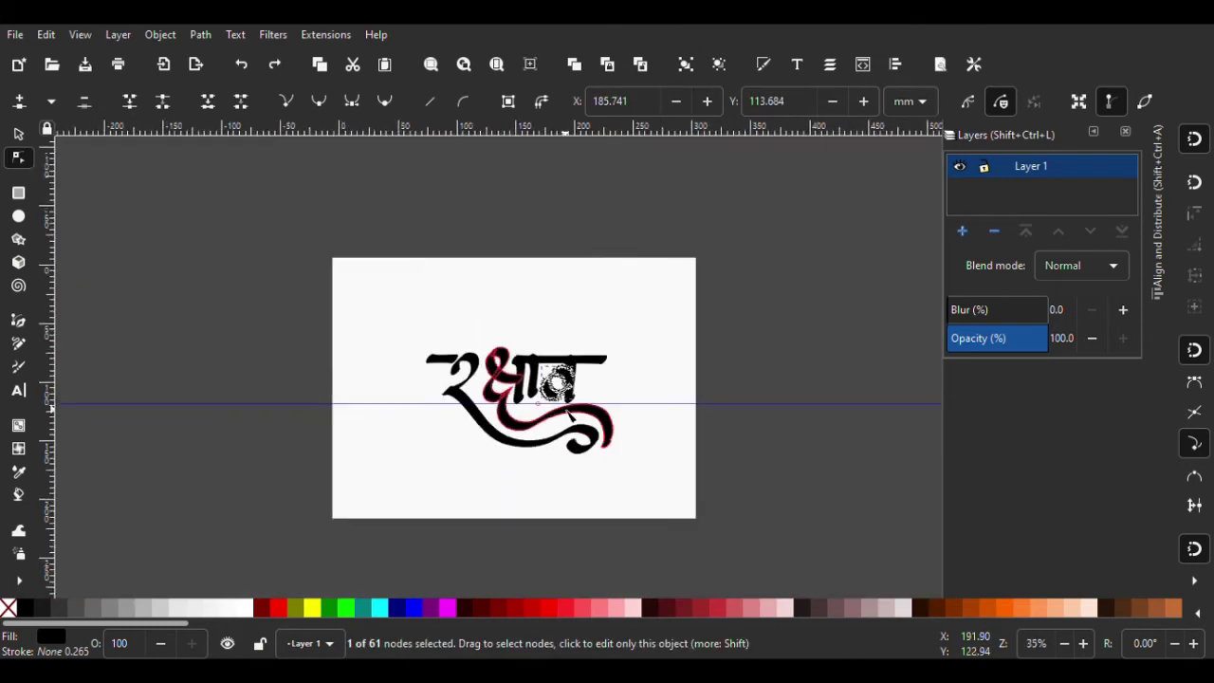
scroll(588, 379, up, 2)
scroll(579, 394, up, 3)
scroll(567, 410, up, 3)
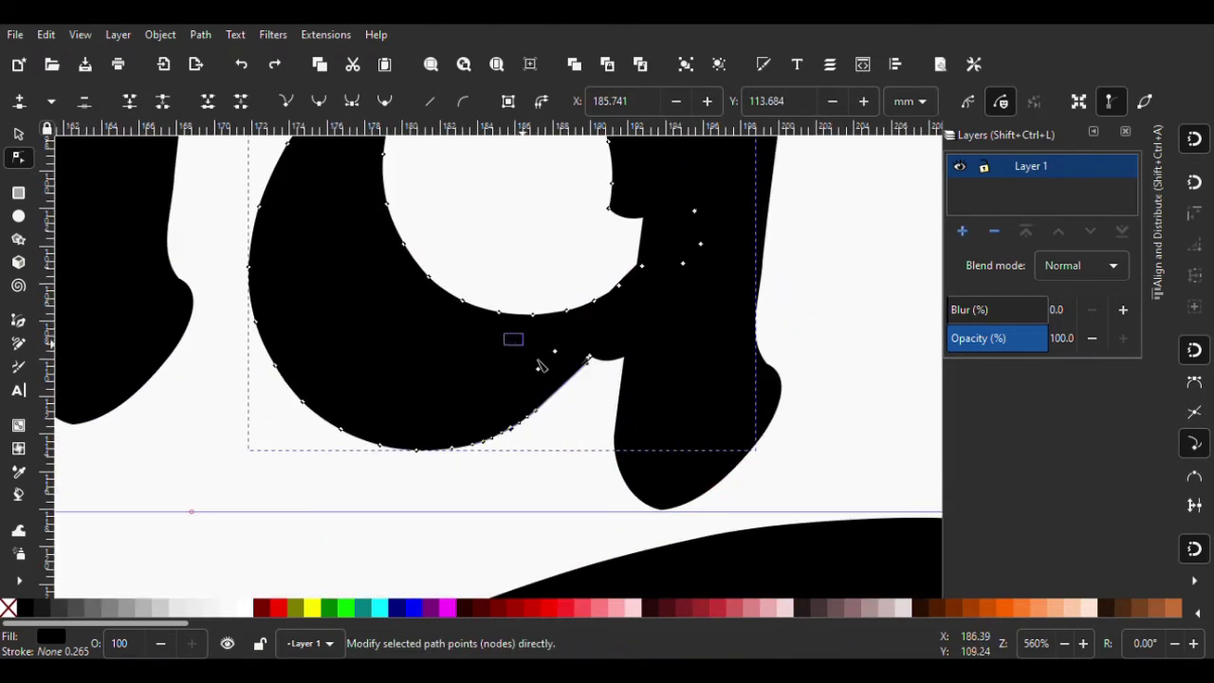
drag(537, 356, 601, 402)
scroll(600, 415, down, 3)
scroll(600, 414, down, 3)
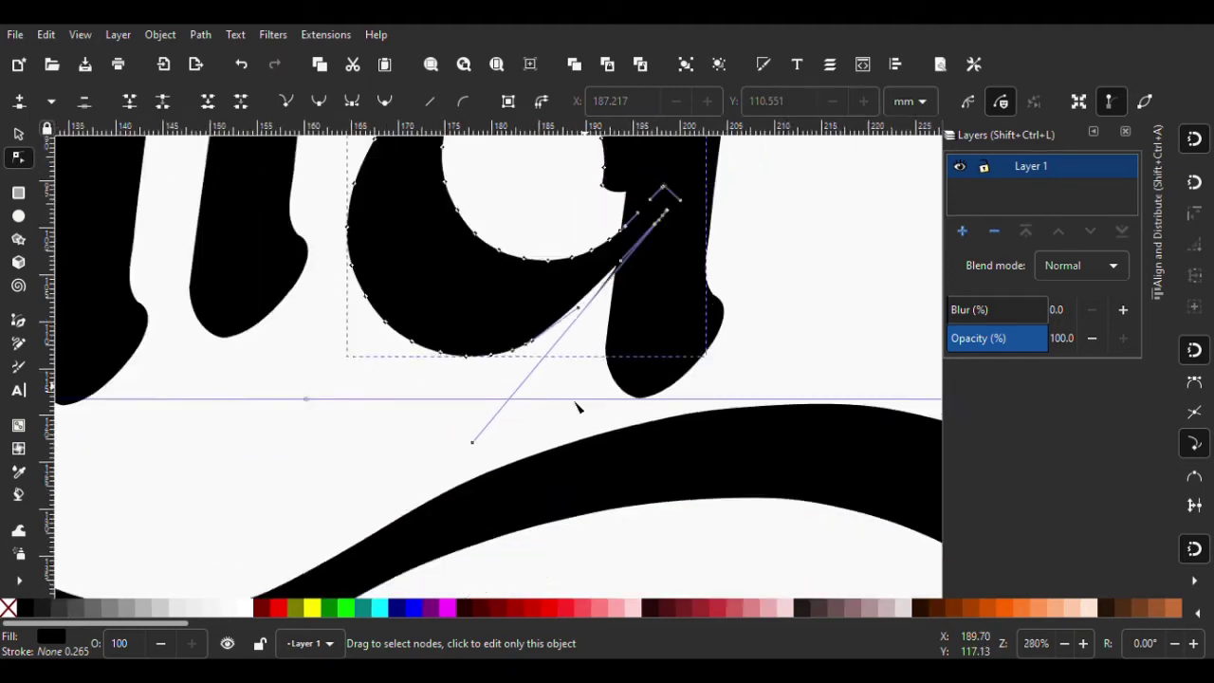
scroll(574, 406, down, 2)
Nudge the व loop slightly up and left, save the drawing, and select the loop
click(19, 135)
scroll(556, 393, down, 2)
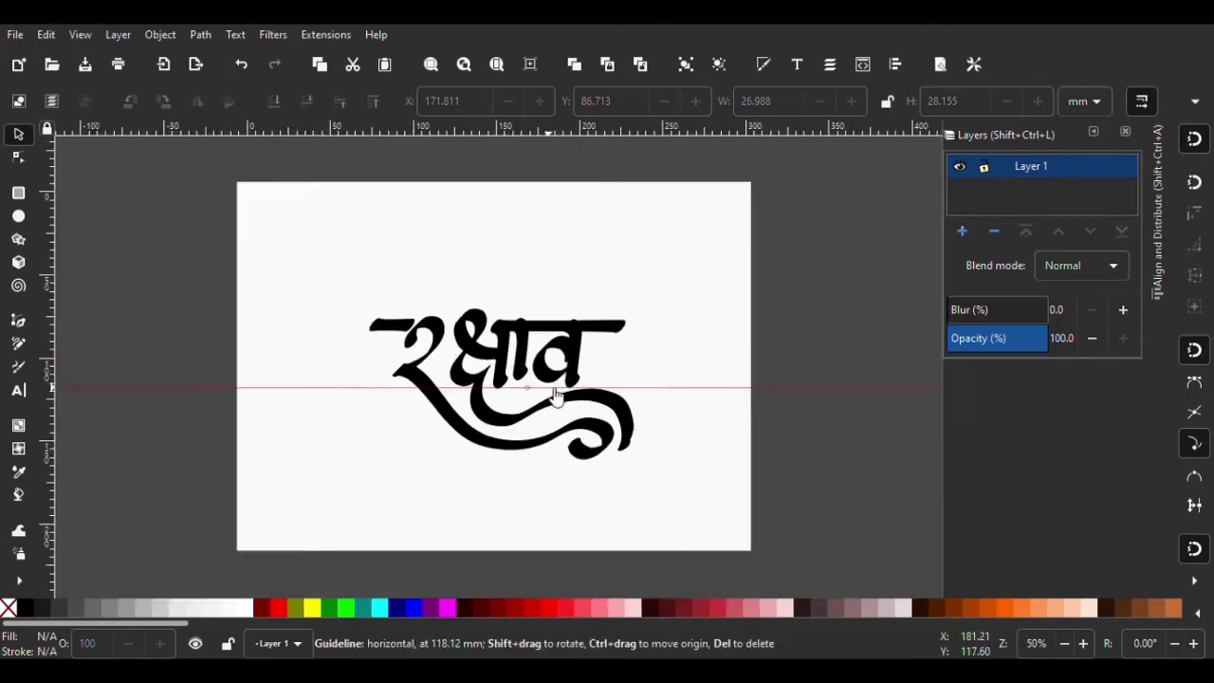
scroll(556, 392, up, 4)
drag(559, 373, 543, 372)
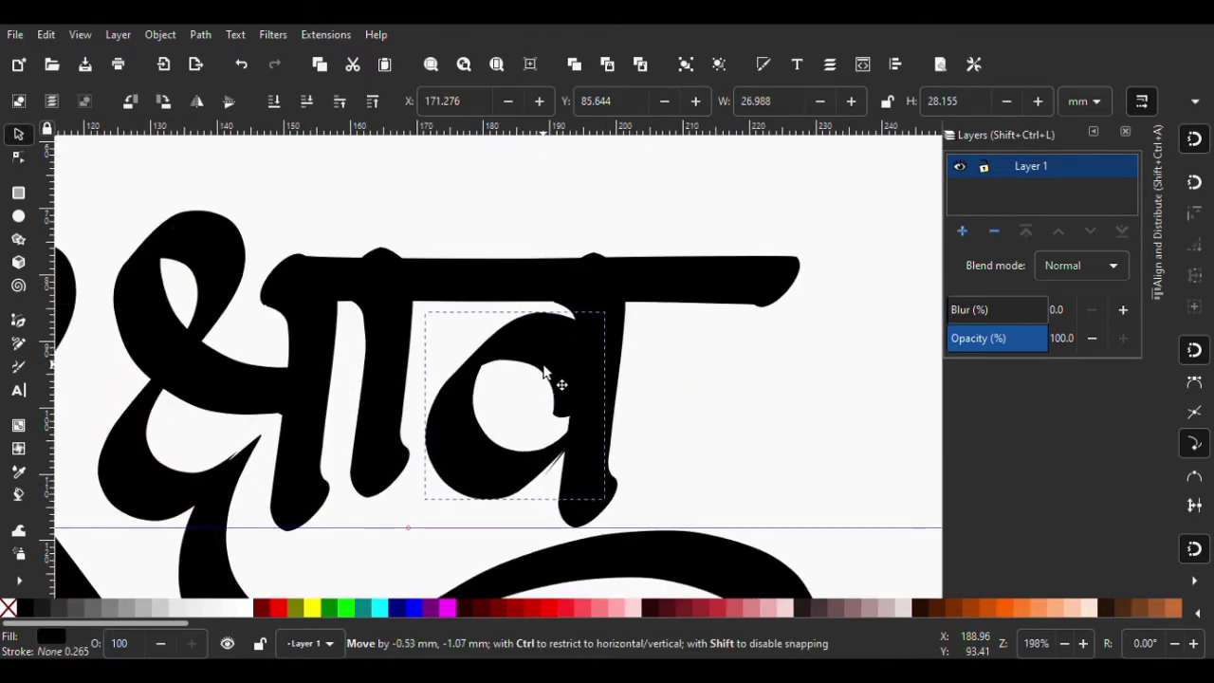
key(Escape)
scroll(507, 385, down, 2)
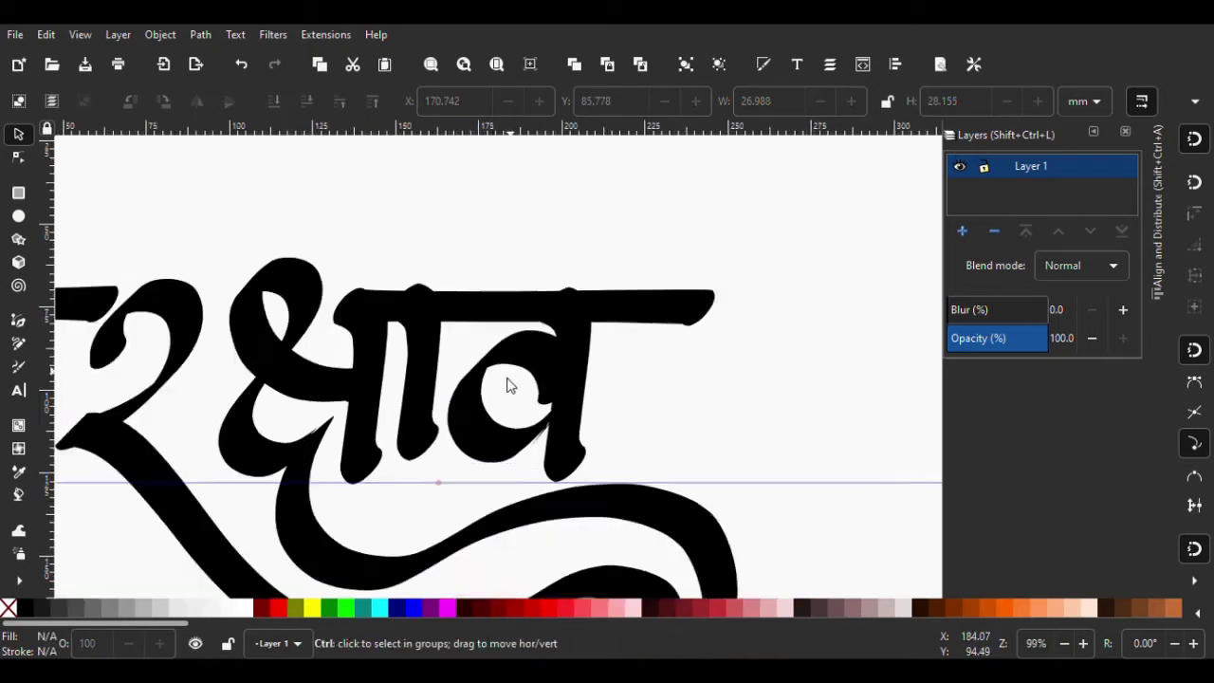
scroll(573, 416, down, 2)
key(ctrl+s)
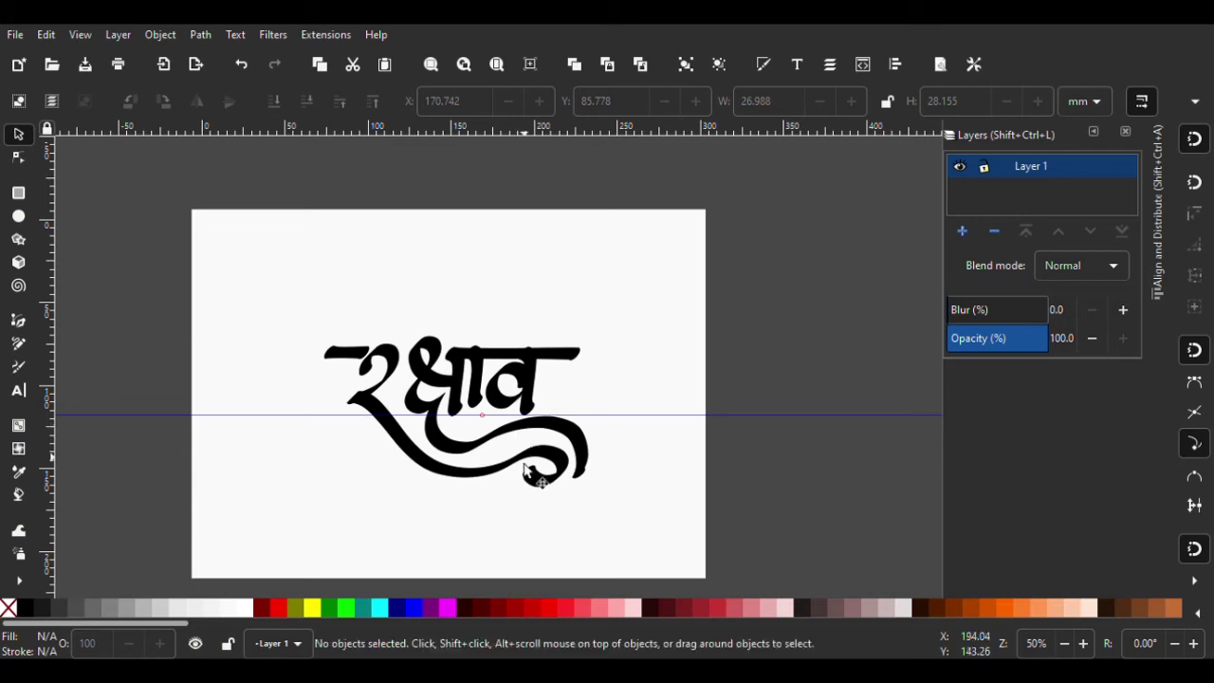
scroll(517, 380, up, 3)
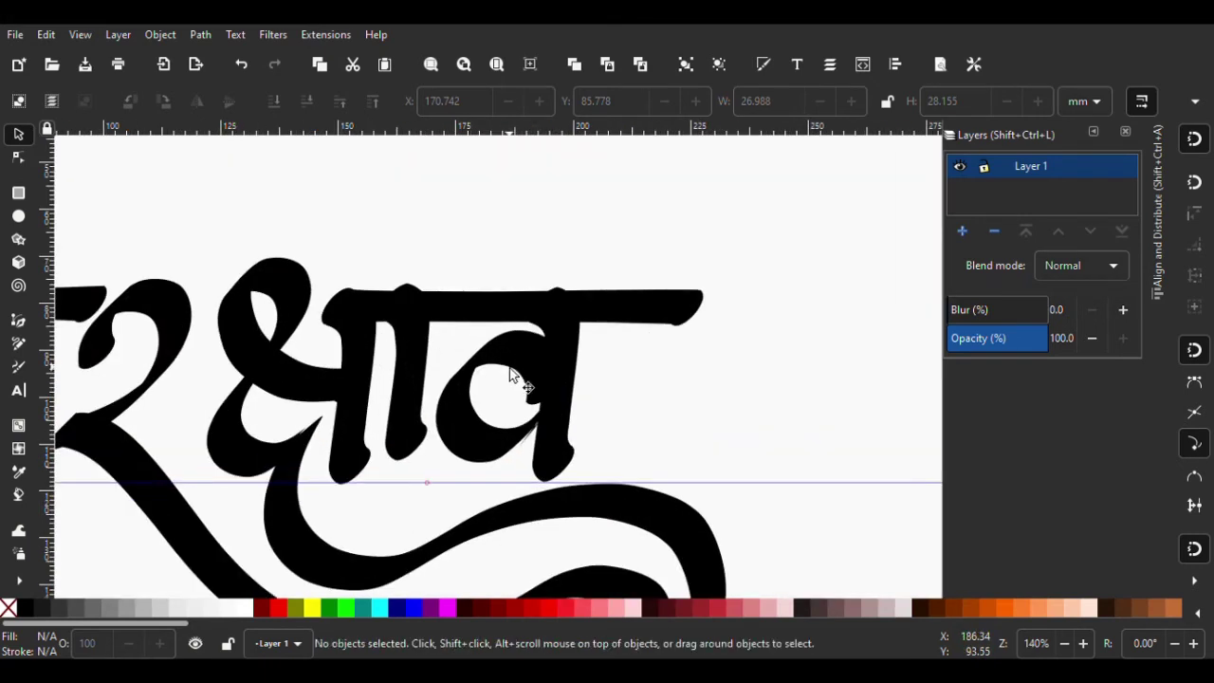
click(493, 441)
Delete the old व loop and draw trial calligraphic loop strokes beside the stem
key(Delete)
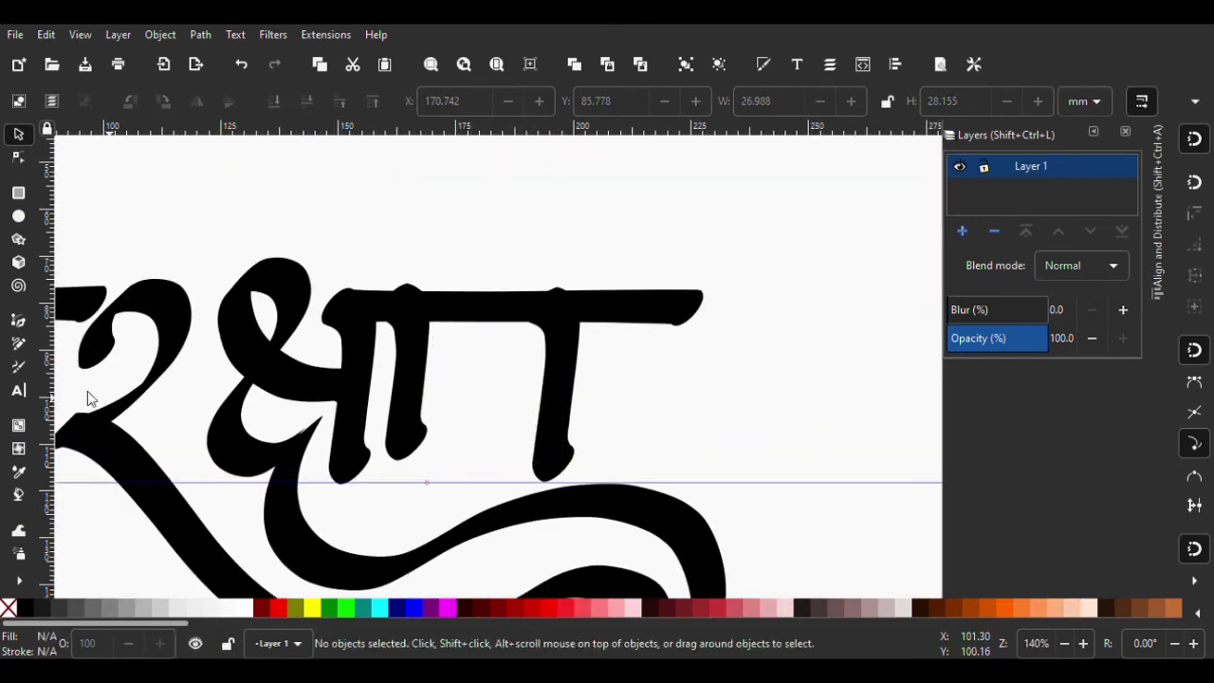
click(19, 370)
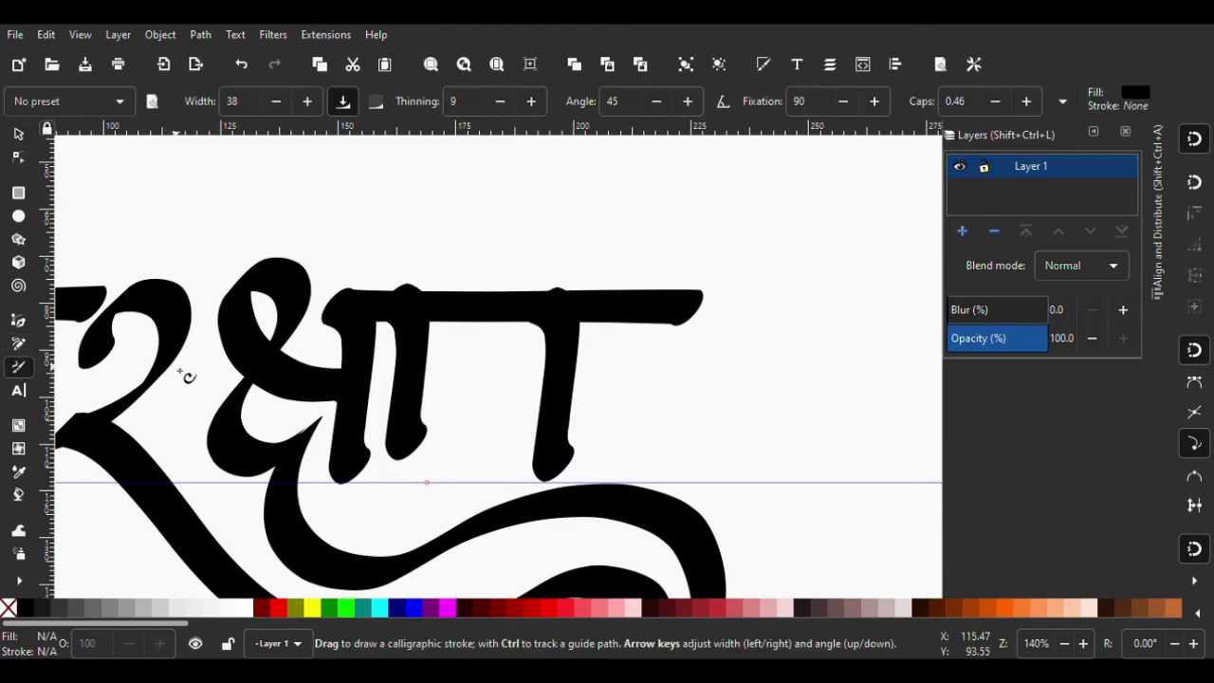
scroll(465, 406, up, 1)
mouse_move(580, 384)
mouse_down()
mouse_move(528, 331)
mouse_move(456, 404)
mouse_move(504, 461)
mouse_move(553, 446)
mouse_up()
drag(592, 406, 595, 396)
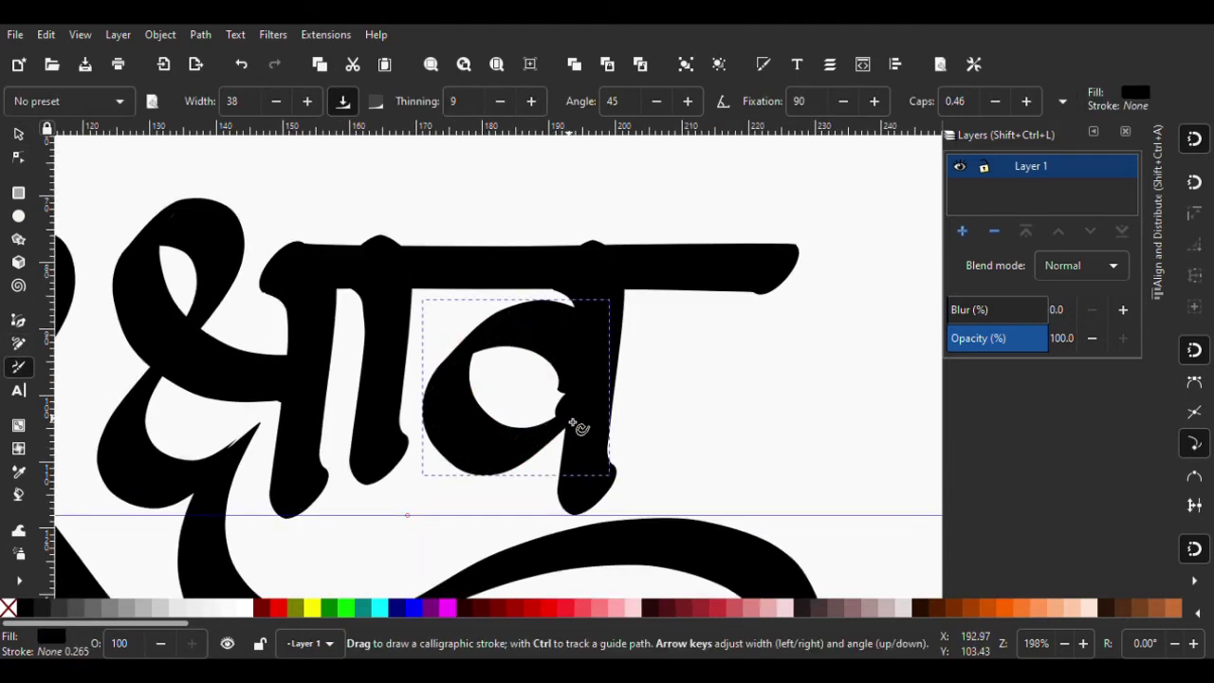
key(ctrl+z)
mouse_move(579, 322)
mouse_down()
mouse_move(540, 331)
mouse_move(464, 426)
mouse_move(517, 454)
mouse_move(591, 407)
mouse_move(607, 374)
mouse_move(562, 347)
mouse_move(449, 426)
mouse_move(569, 483)
mouse_up()
scroll(479, 422, down, 2)
scroll(504, 388, up, 2)
Retry the loop stroke until a clean new व bowl sits beside the stem
key(ctrl+z)
key(ctrl+z)
mouse_move(612, 398)
mouse_down()
mouse_move(575, 353)
mouse_move(574, 482)
mouse_up()
key(ctrl+z)
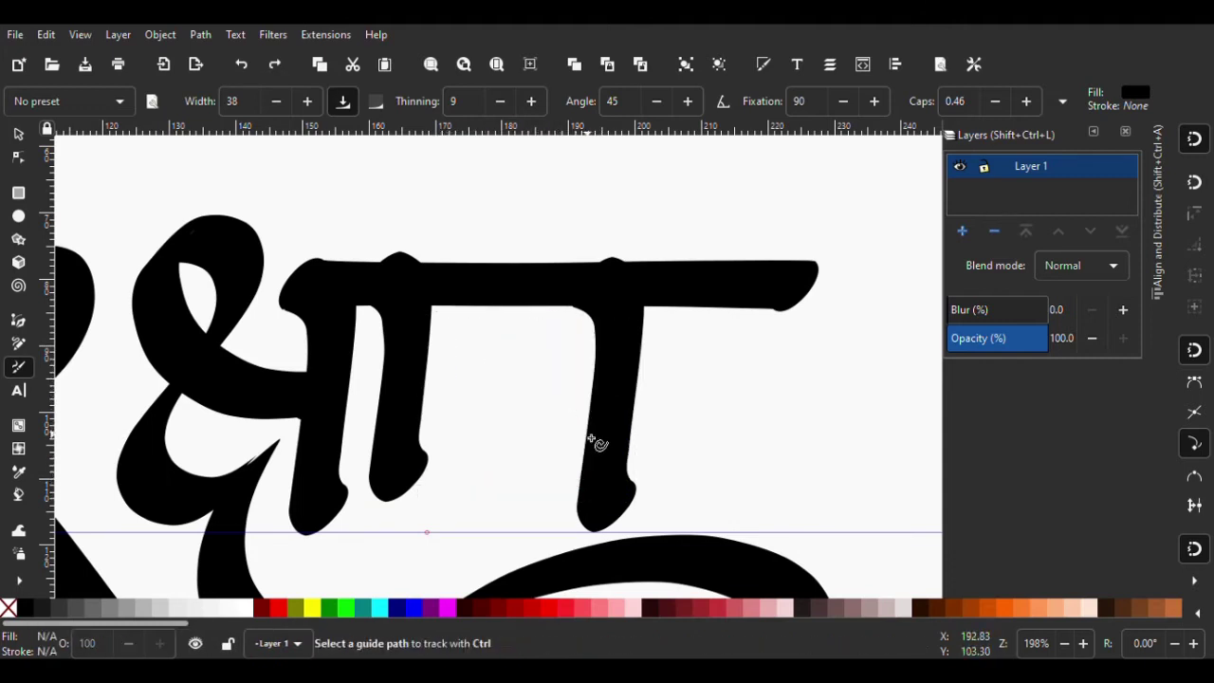
mouse_move(592, 439)
mouse_down()
mouse_move(610, 378)
mouse_move(601, 414)
mouse_move(523, 493)
mouse_move(594, 453)
mouse_up()
key(ctrl+z)
drag(635, 376, 623, 346)
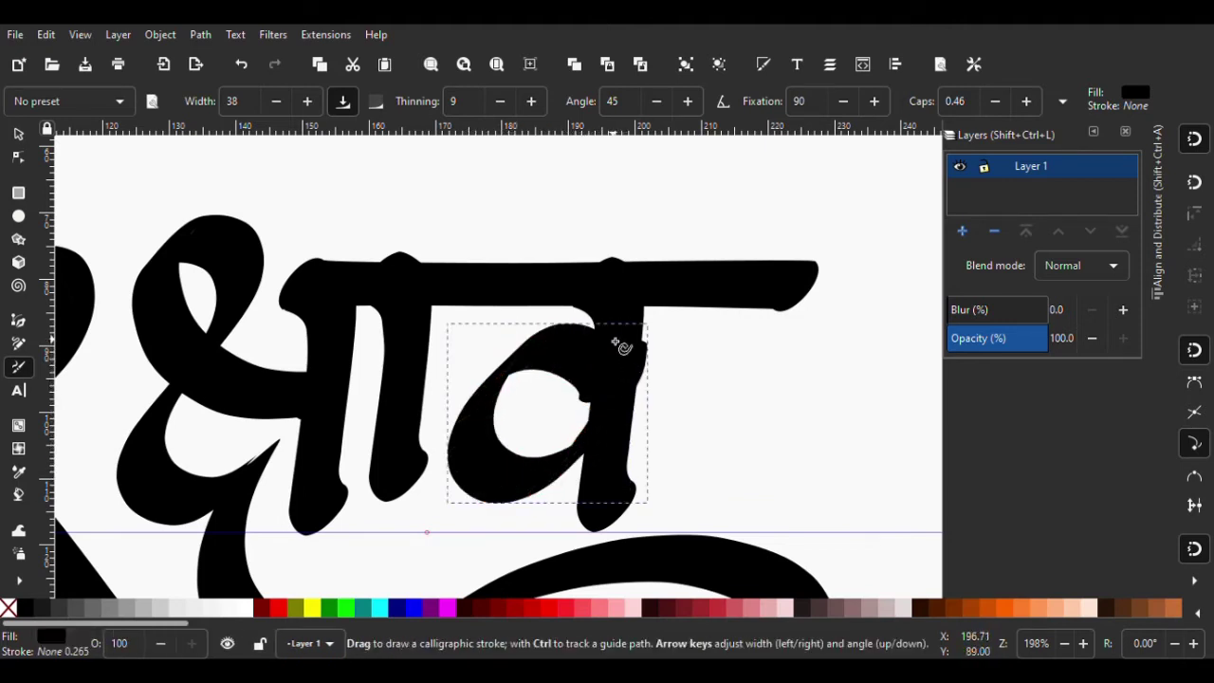
ctrl+scroll(541, 434, down, 2)
ctrl+scroll(563, 409, up, 2)
scroll(556, 406, down, 1)
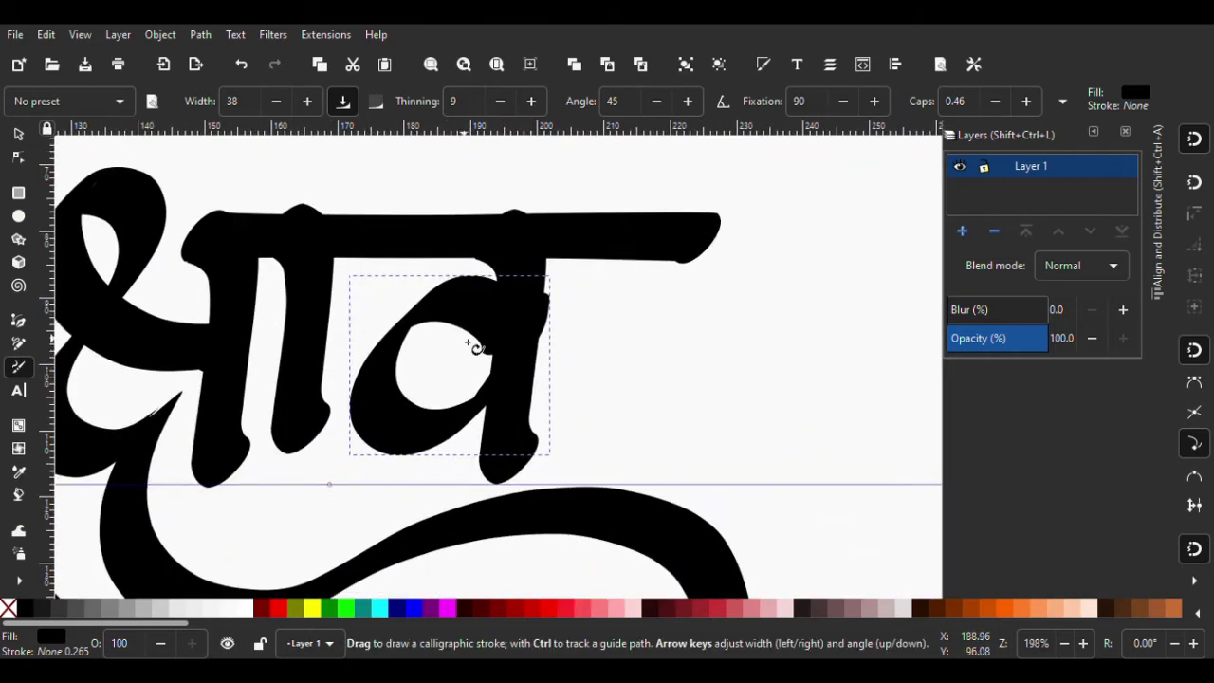
Nudge the new व loop slightly up and left so it sits snugly against the stem
click(17, 133)
drag(480, 304, 477, 298)
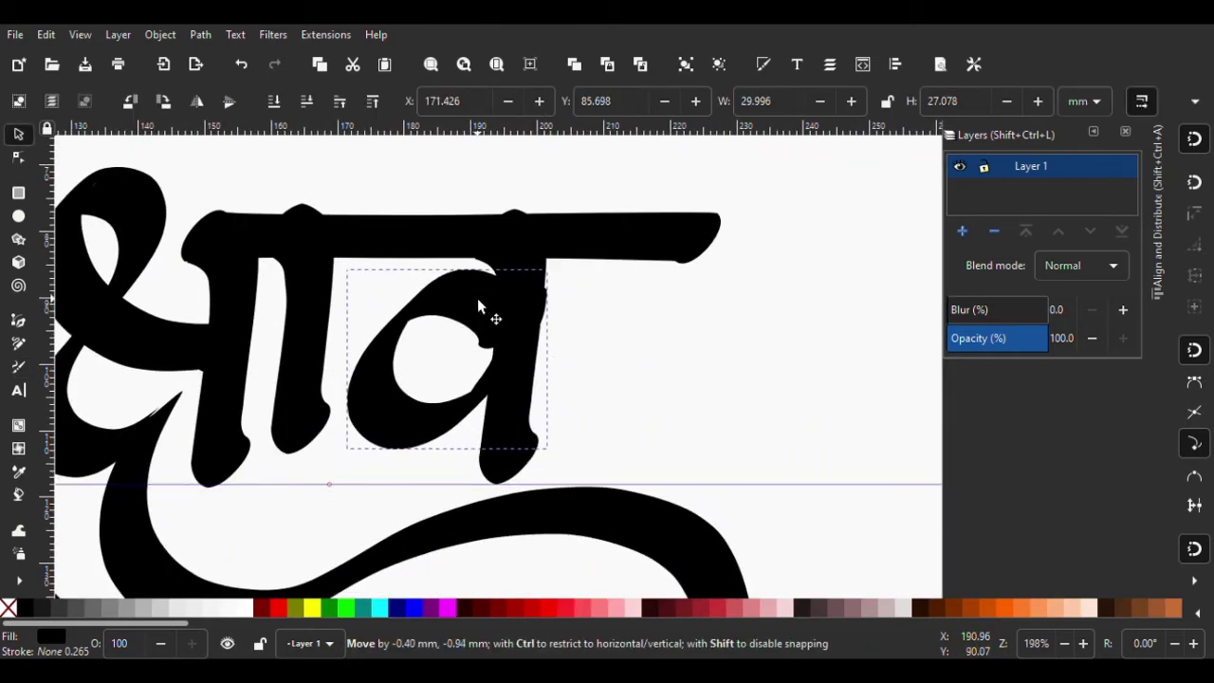
ctrl+scroll(417, 398, down, 2)
drag(438, 415, 440, 415)
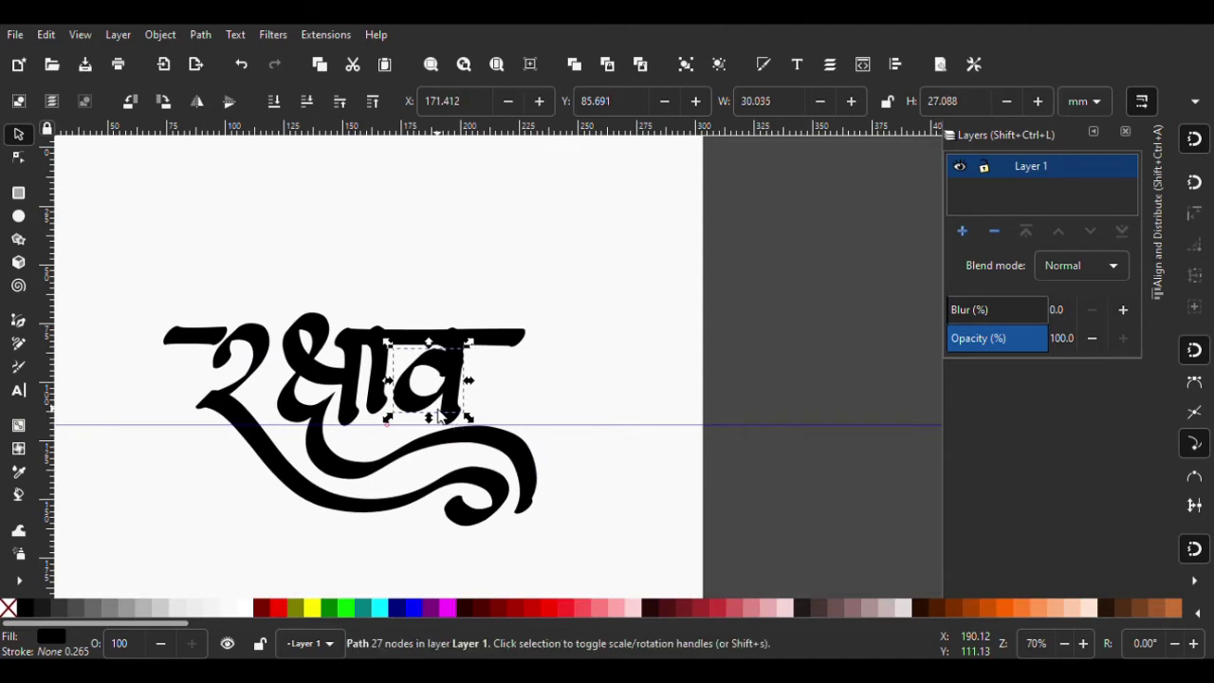
scroll(522, 379, up, 2)
scroll(393, 367, up, 2)
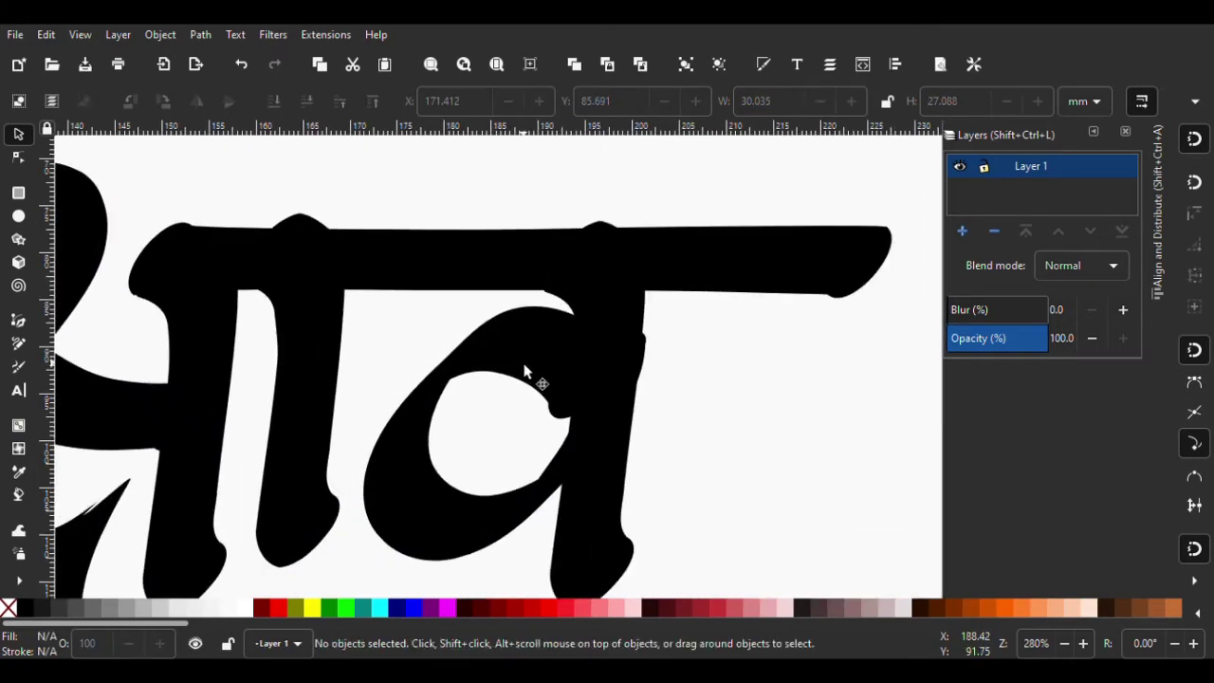
Drag nodes on the loop's inner curve to reshape it, undoing an unwanted bulge
click(16, 158)
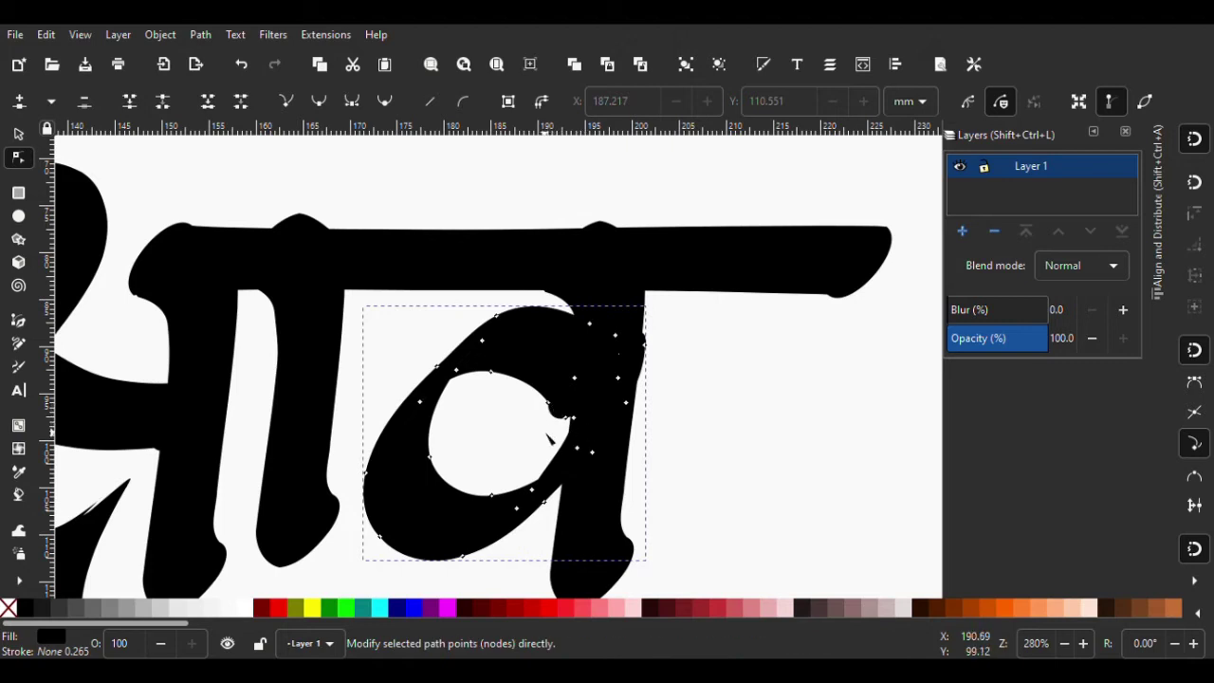
scroll(549, 439, up, 3)
click(550, 433)
drag(537, 429, 561, 415)
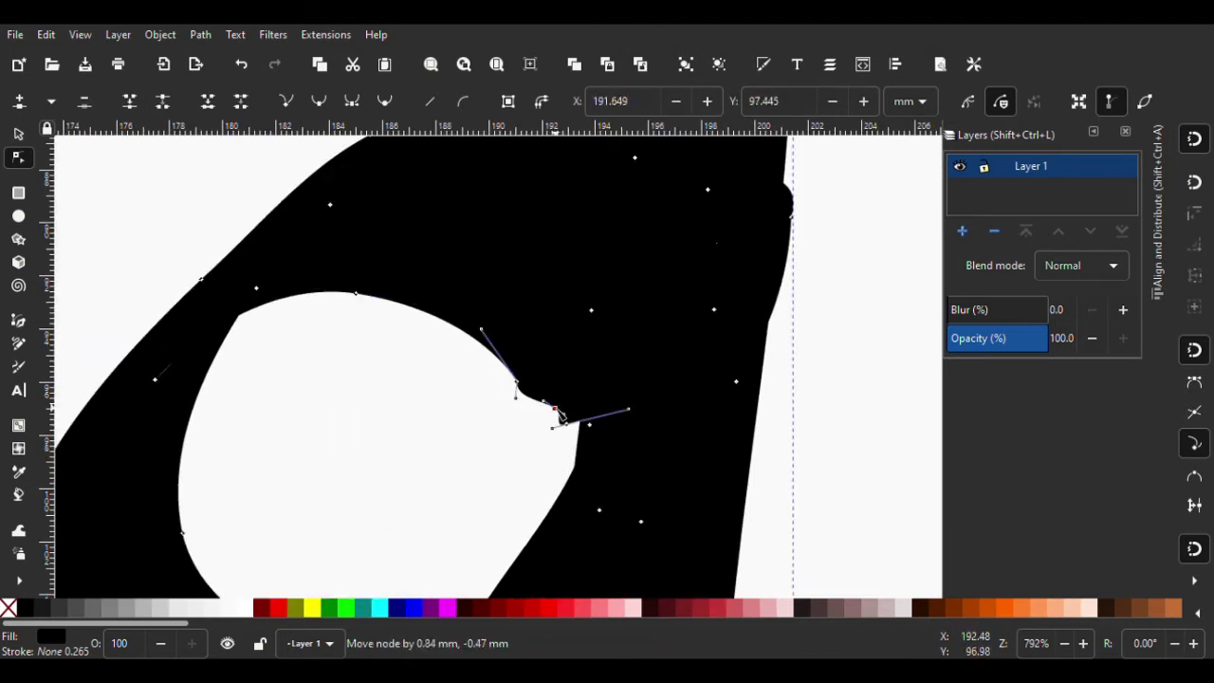
click(453, 328)
mouse_move(490, 322)
mouse_down()
mouse_move(534, 408)
mouse_move(574, 434)
mouse_up()
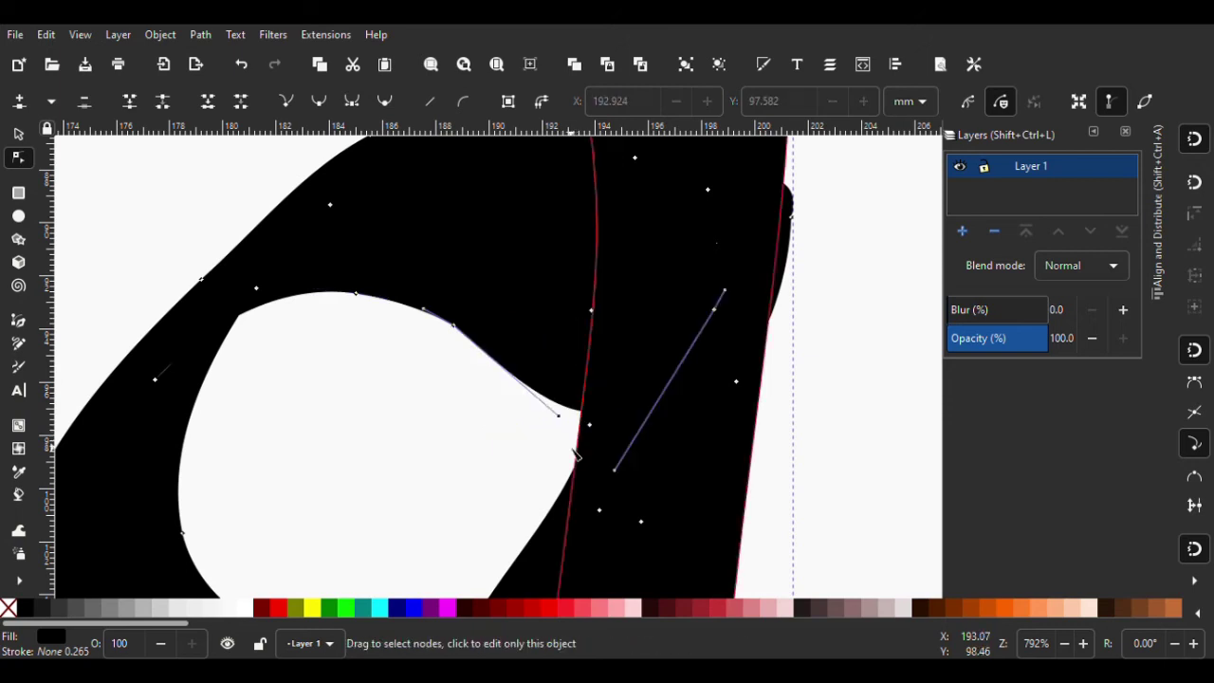
click(523, 384)
mouse_move(522, 384)
mouse_down()
mouse_move(537, 381)
mouse_move(524, 363)
mouse_up()
key(ctrl+z)
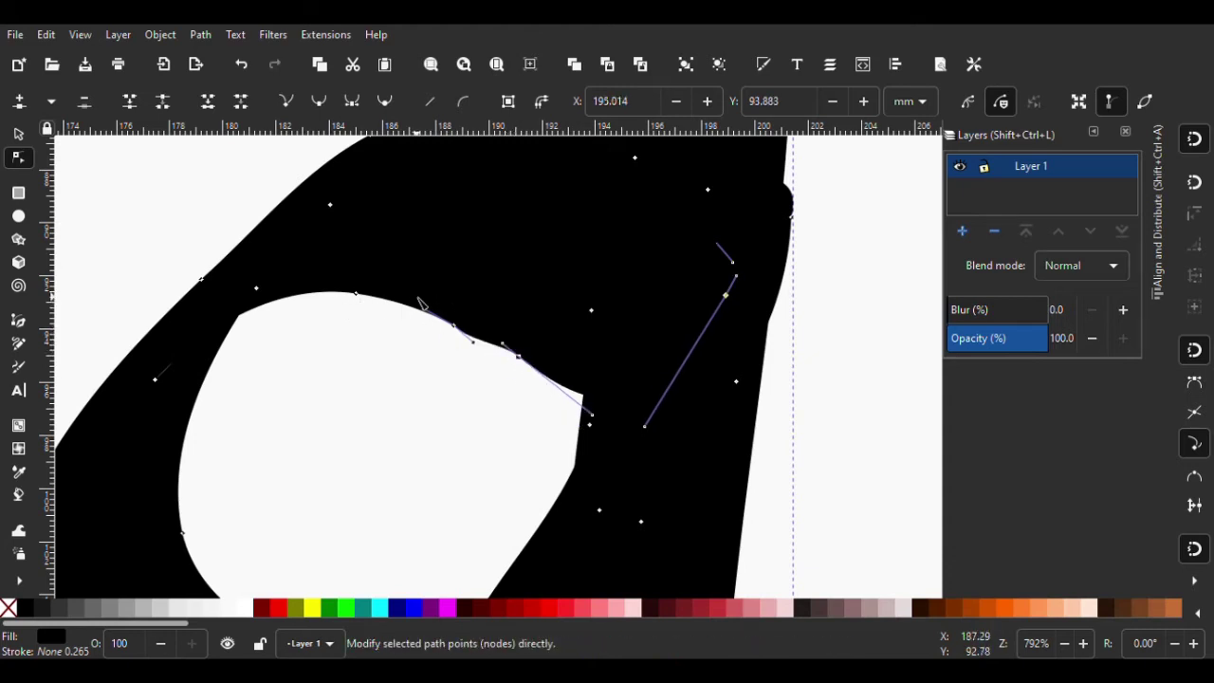
Delete the extra nodes near the stem junction so the inner curve runs smoothly
drag(414, 281, 560, 392)
key(Delete)
scroll(527, 391, down, 4)
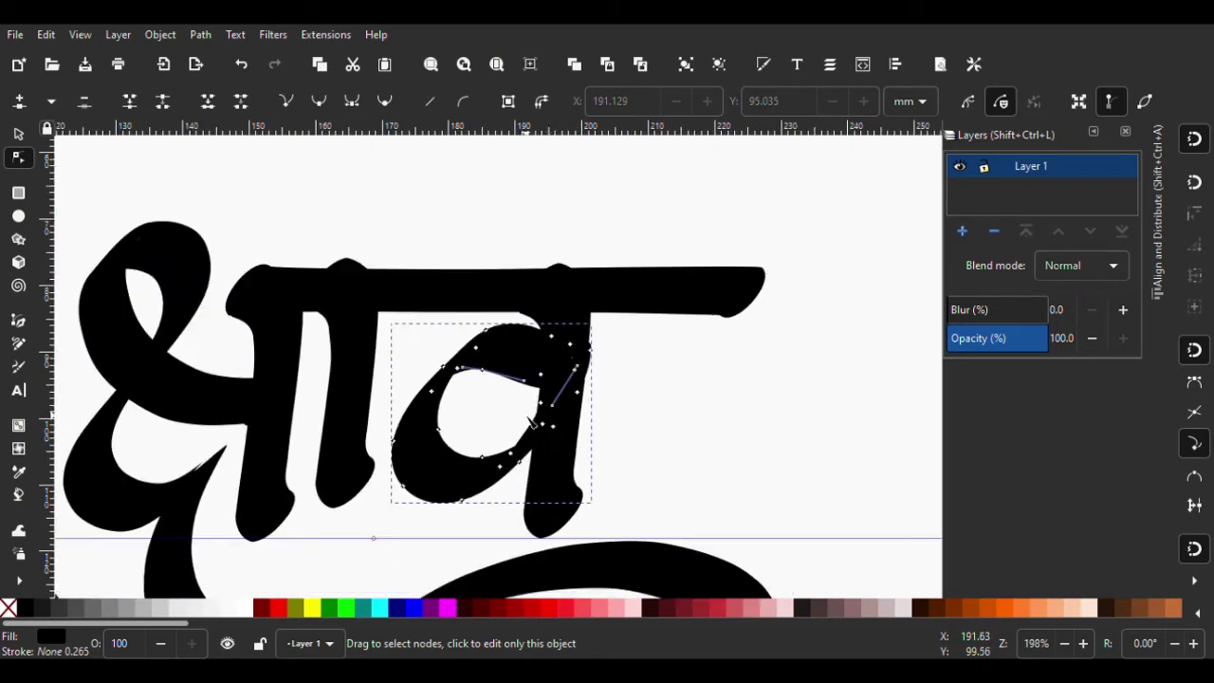
scroll(691, 447, left, 2)
key(Escape)
Delete the व loop again and try a new loop stroke from the right stem, undoing it
click(18, 134)
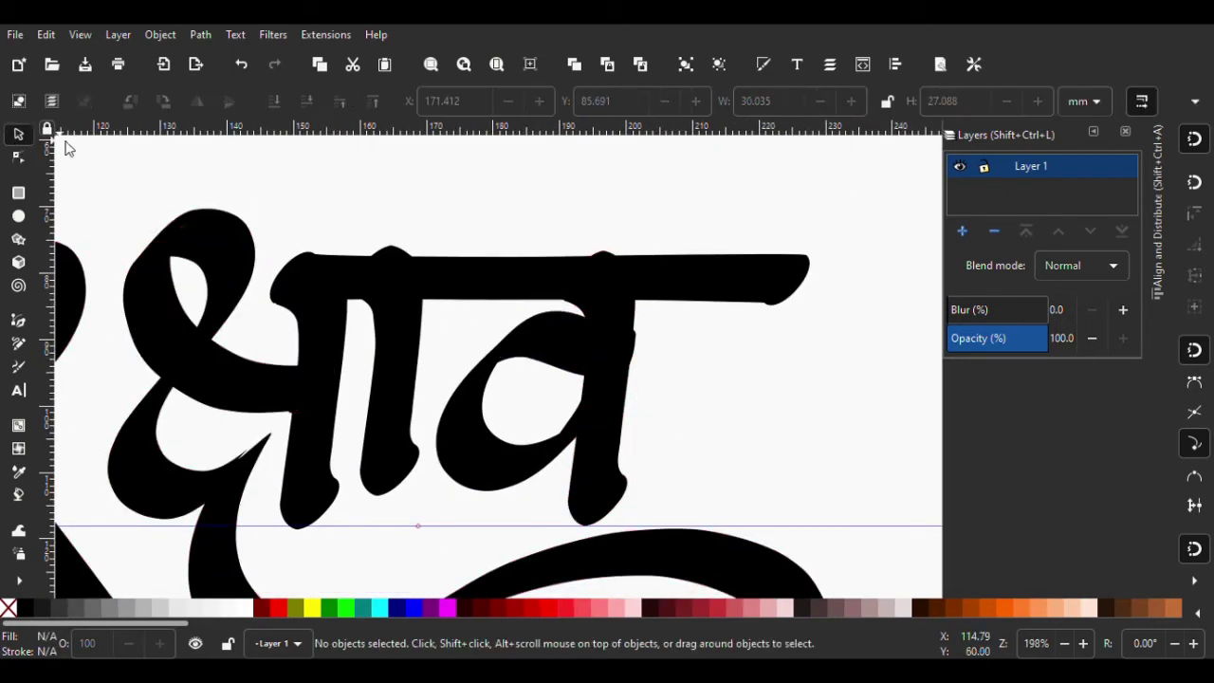
click(595, 354)
key(Delete)
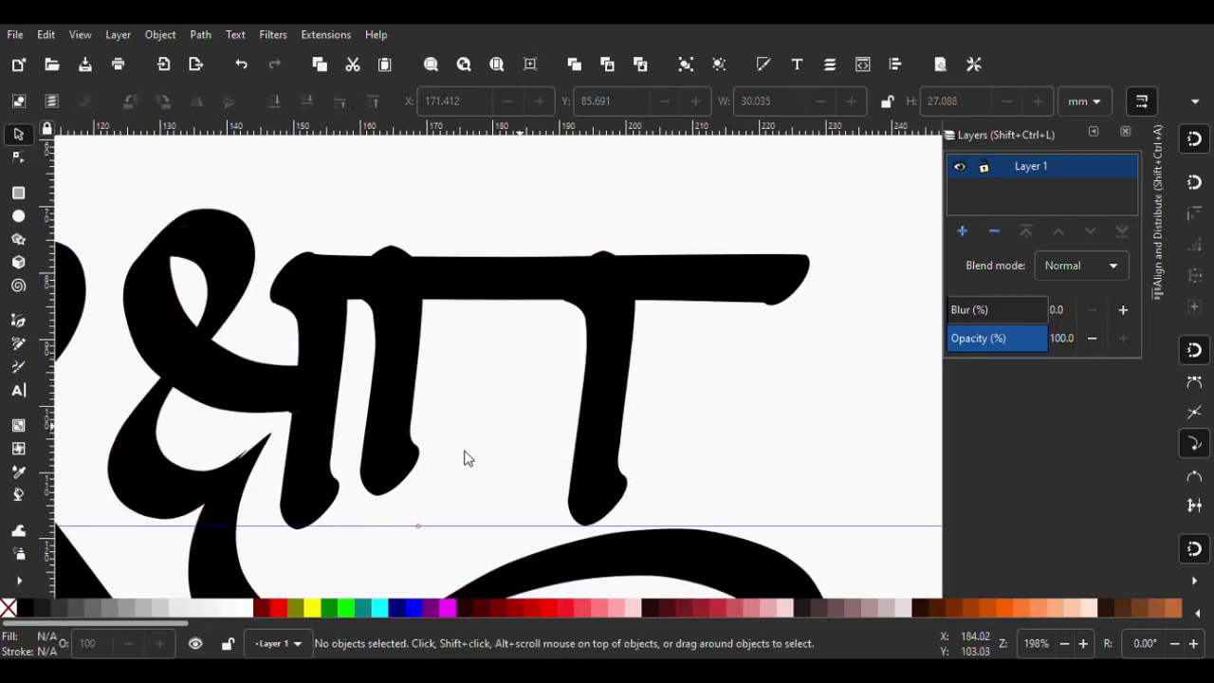
click(15, 370)
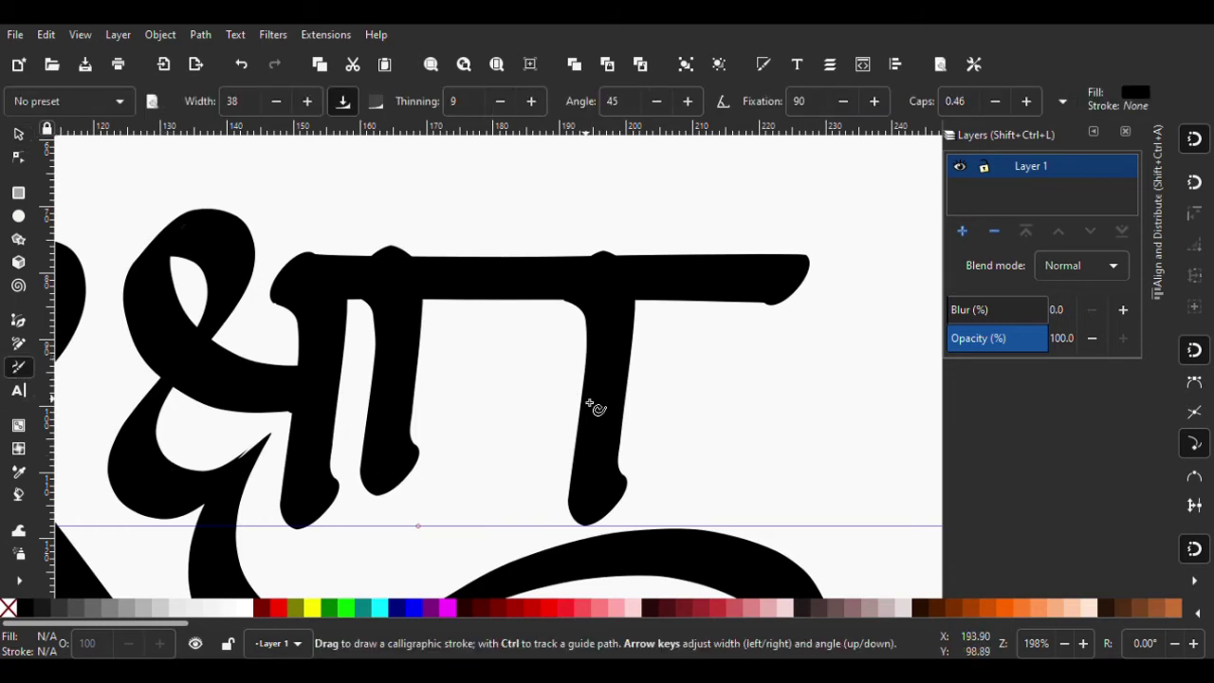
mouse_move(604, 379)
mouse_down()
mouse_move(507, 451)
mouse_move(560, 425)
mouse_move(472, 475)
mouse_move(617, 415)
mouse_up()
key(ctrl+z)
key(5)
scroll(564, 414, up, 4)
key(ctrl+z)
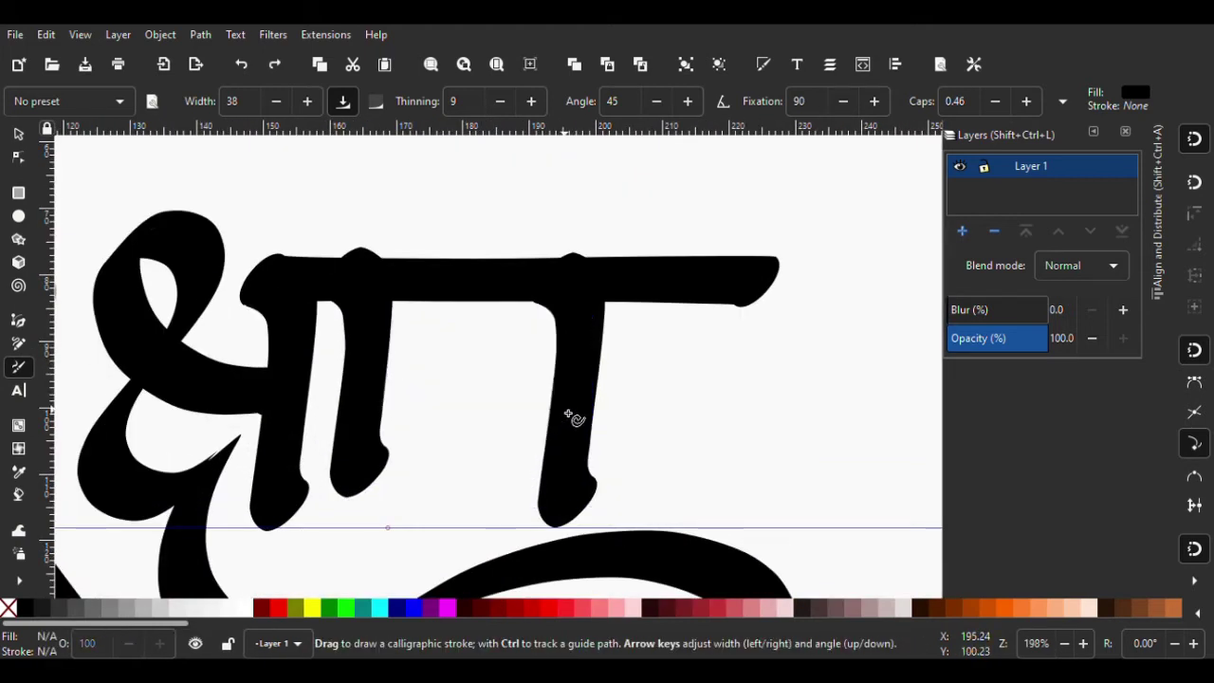
Redraw the व loop leftward from the stem and settle it down onto the stem
mouse_move(559, 328)
mouse_down()
mouse_move(438, 429)
mouse_move(490, 493)
mouse_move(544, 474)
mouse_move(577, 429)
mouse_up()
scroll(575, 425, down, 1)
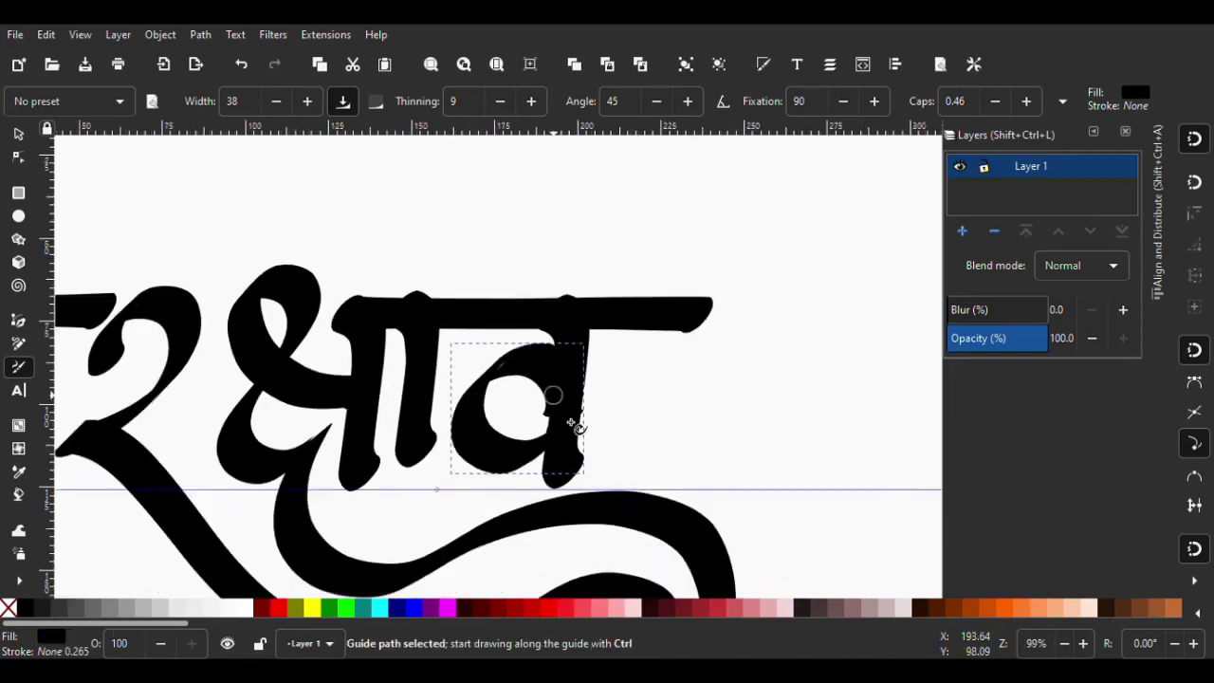
scroll(564, 420, down, 1)
scroll(559, 408, up, 1)
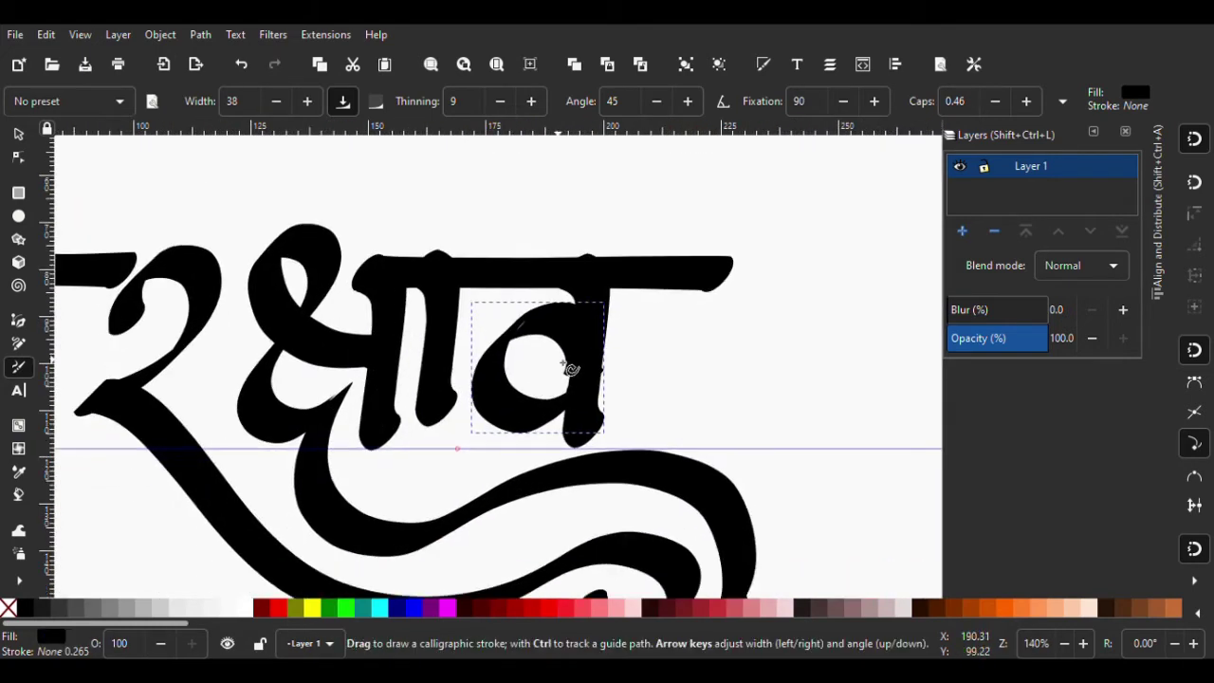
click(18, 137)
drag(579, 336, 587, 347)
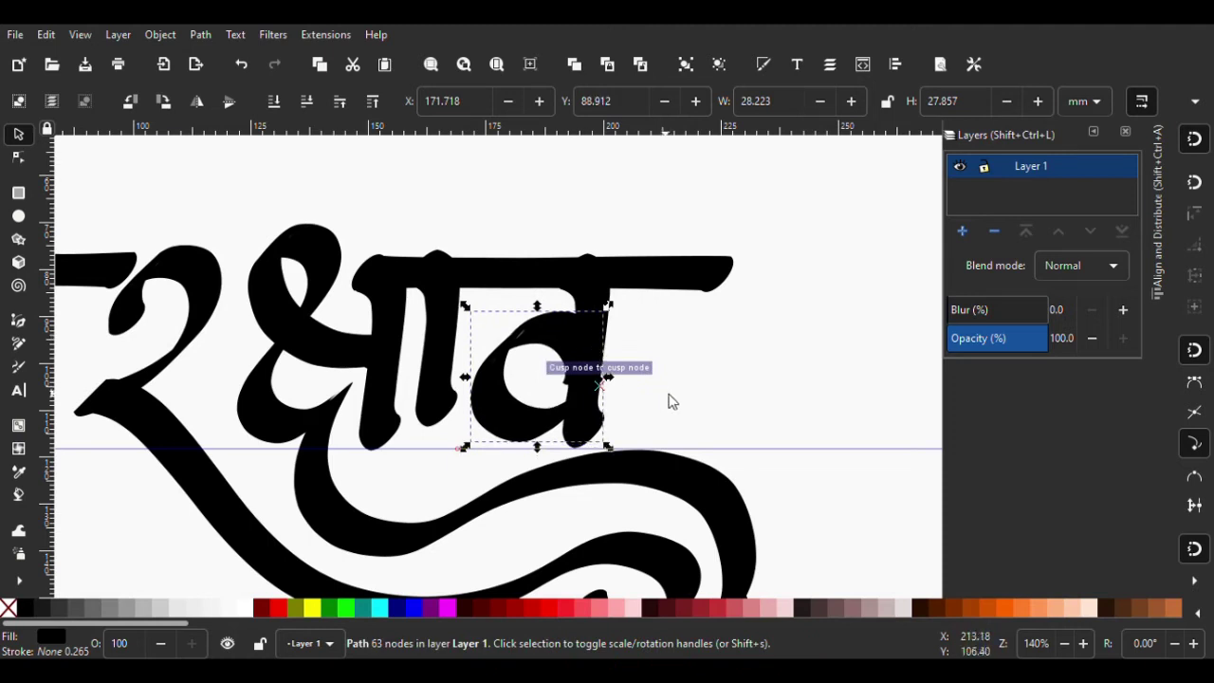
drag(671, 401, 658, 379)
click(646, 333)
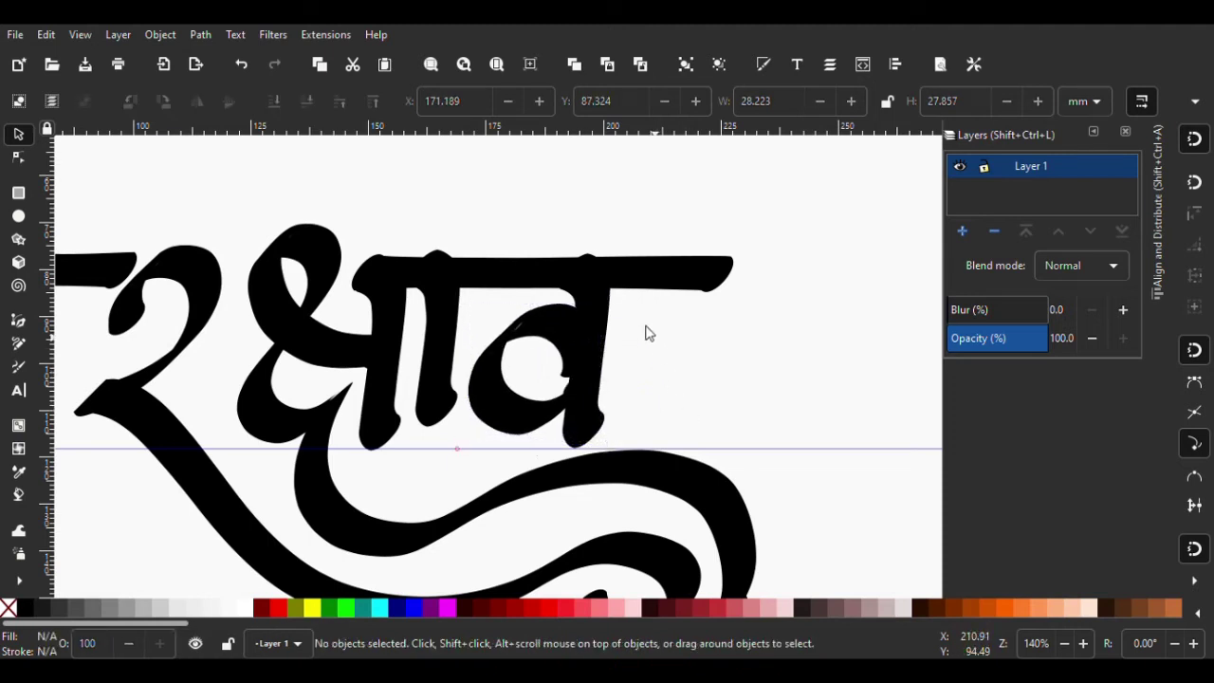
Check the व loop and stem together, then save 001.svg
mouse_move(433, 192)
mouse_down()
mouse_move(464, 195)
mouse_move(464, 238)
mouse_move(650, 462)
mouse_up()
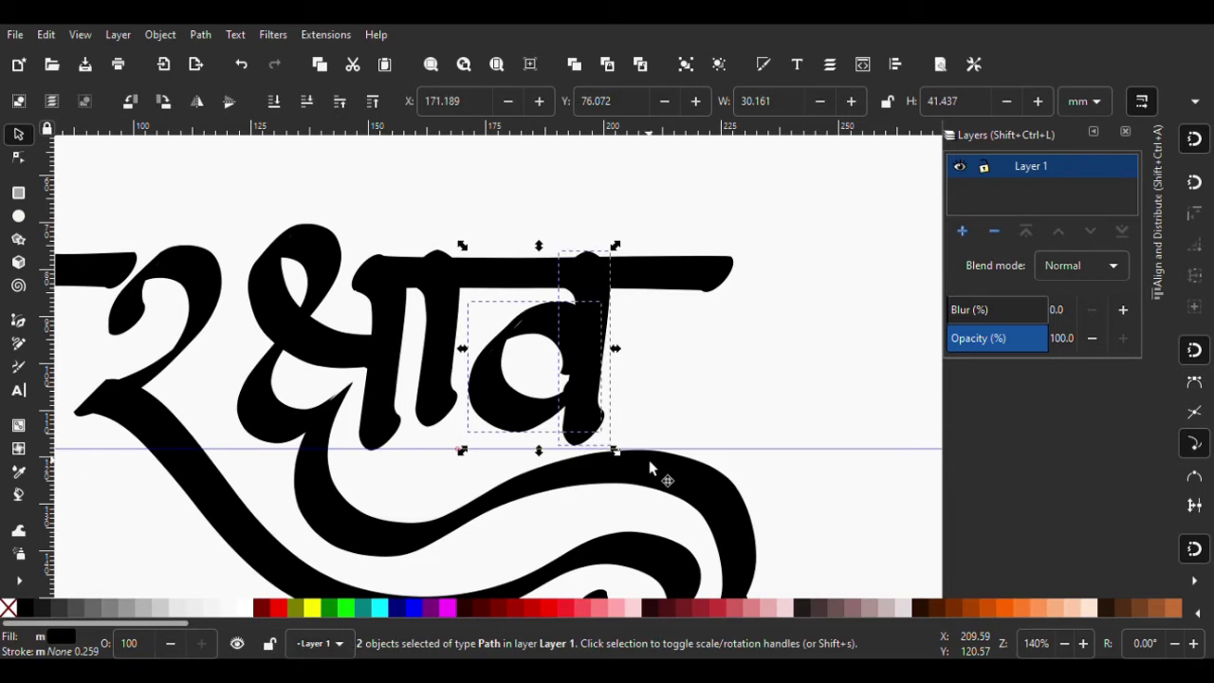
click(664, 389)
ctrl+scroll(523, 347, down, 3)
ctrl+scroll(541, 360, down, 2)
ctrl+scroll(560, 379, up, 5)
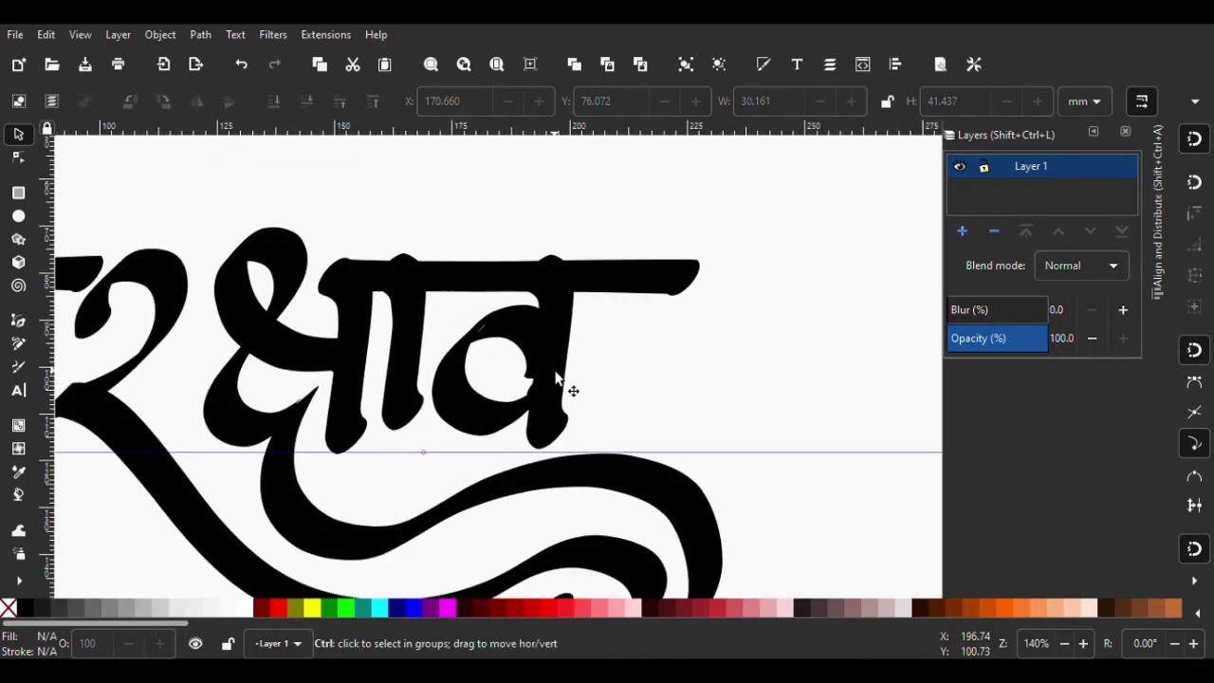
click(539, 356)
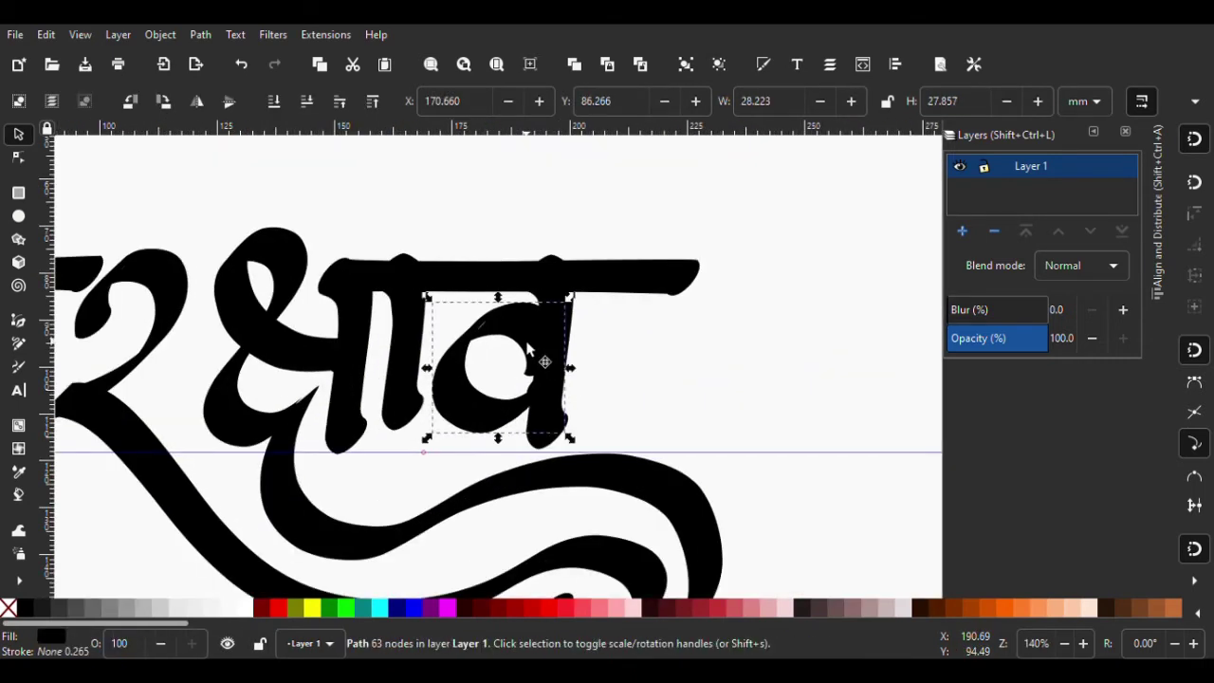
click(626, 352)
key(ctrl+s)
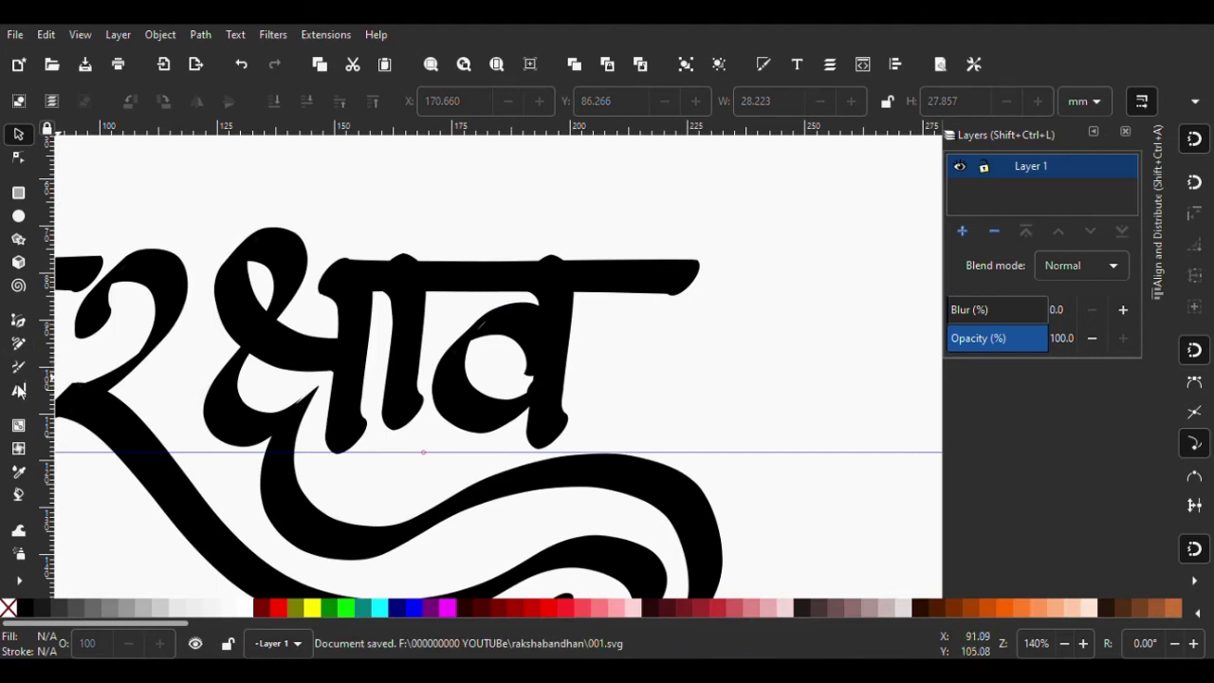
Undo a stray stroke and change the calligraphy width, testing a thin stroke in the व counter
click(19, 368)
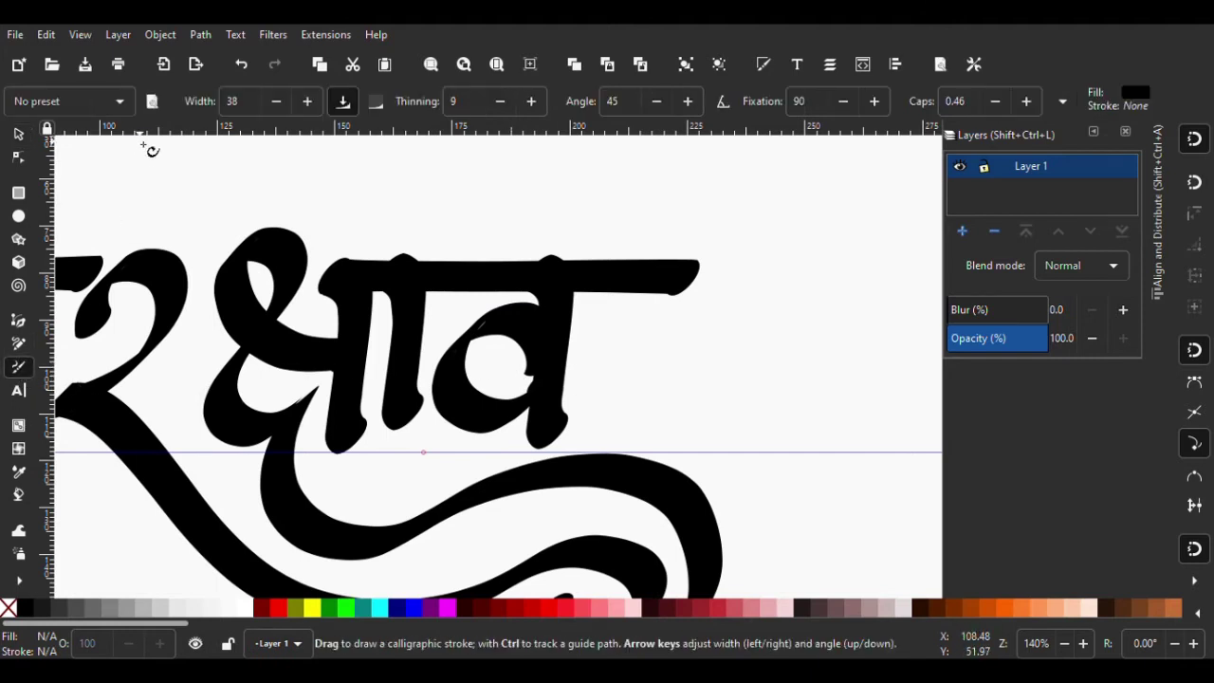
drag(603, 326, 684, 459)
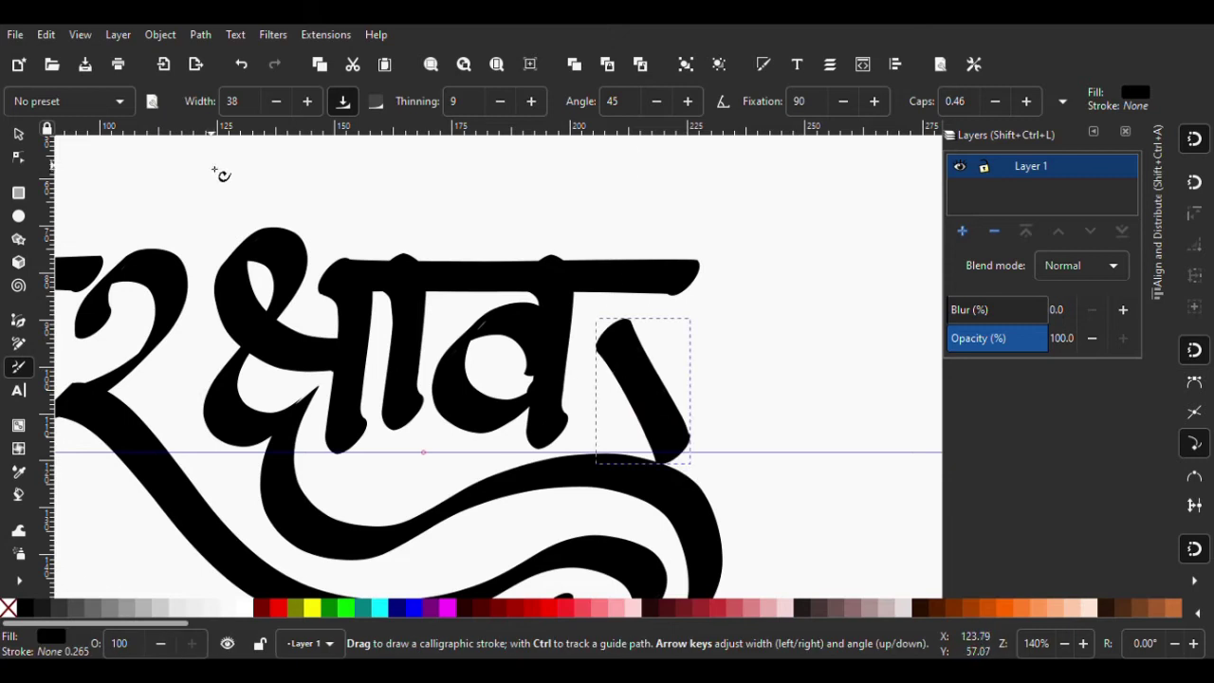
key(ctrl+z)
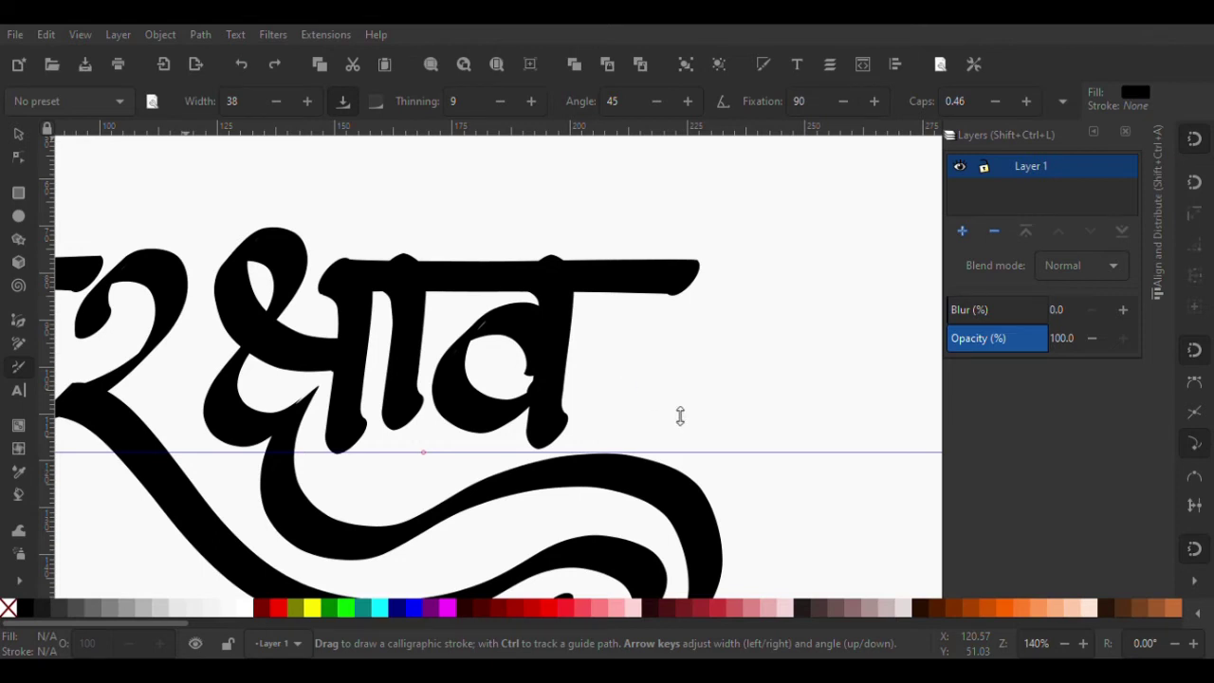
double_click(258, 109)
text(0)
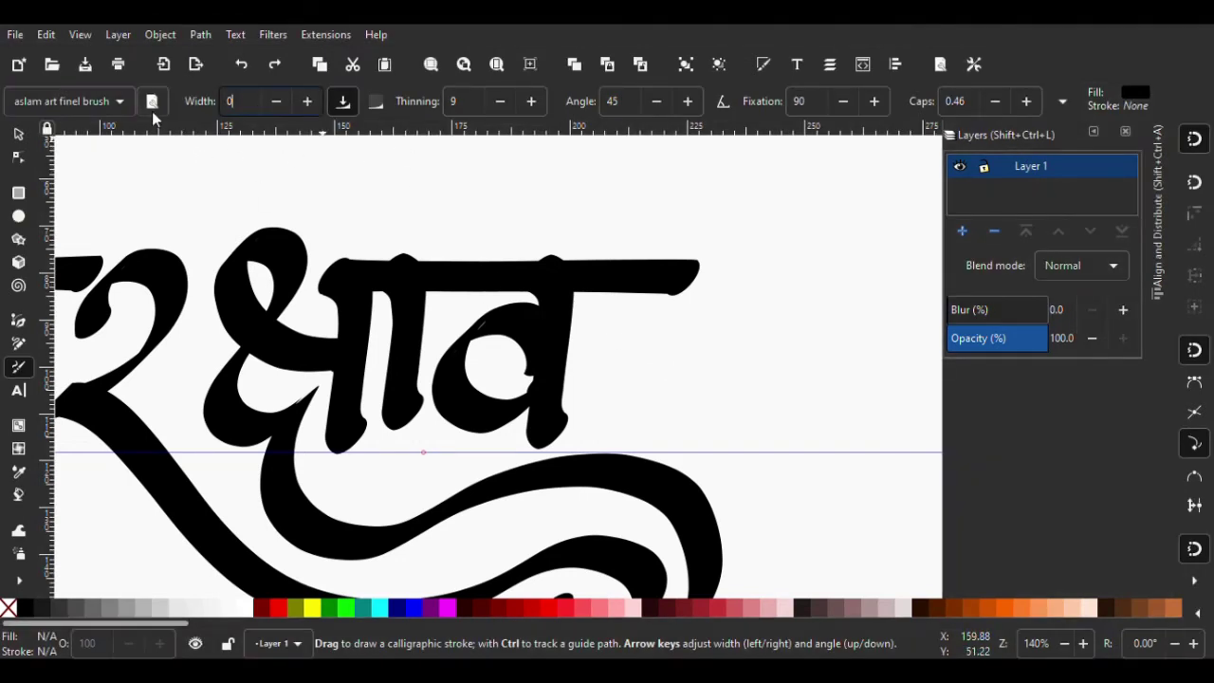
key(Return)
drag(554, 374, 502, 389)
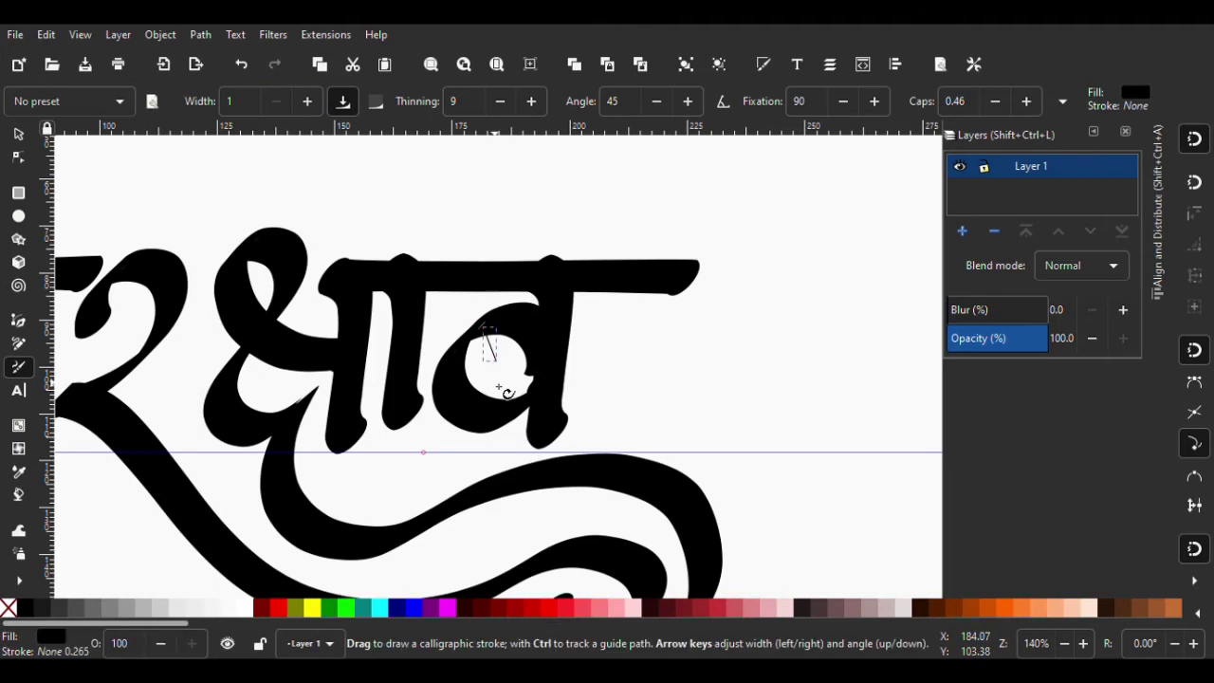
Draw a wide diagonal calligraphic stroke across the व counter, turning it into ब
scroll(503, 389, up, 4)
key(Escape)
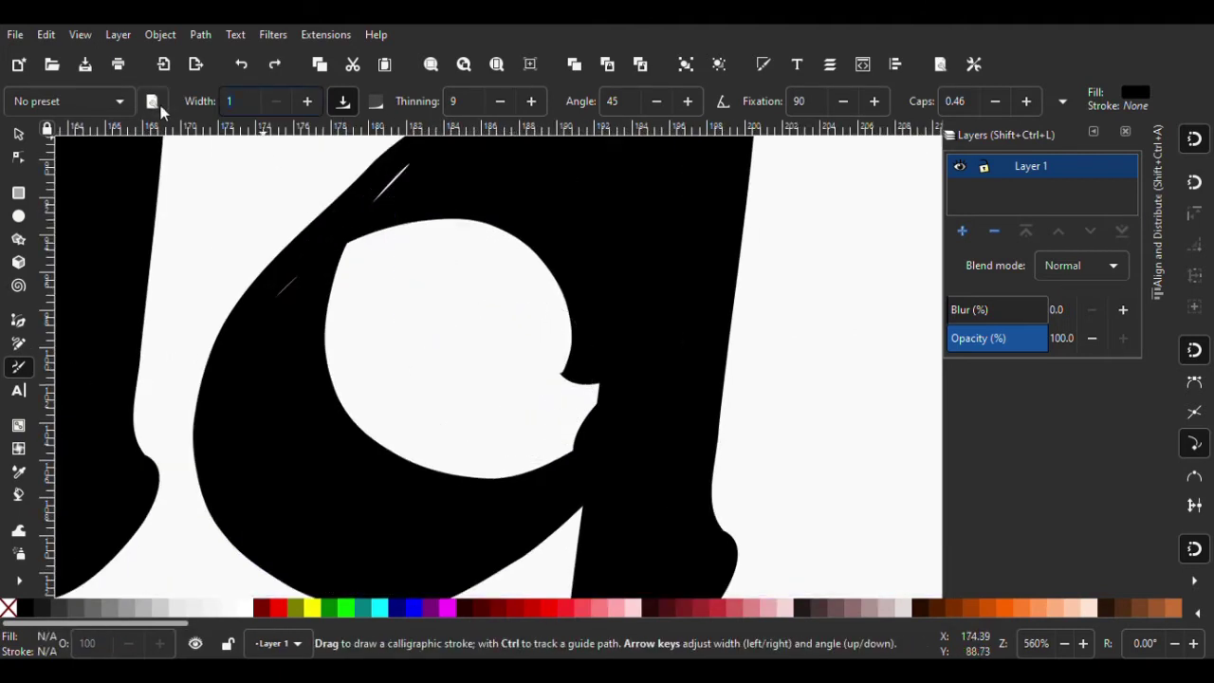
text(20)
drag(346, 213, 569, 501)
scroll(569, 408, down, 3)
scroll(599, 418, down, 3)
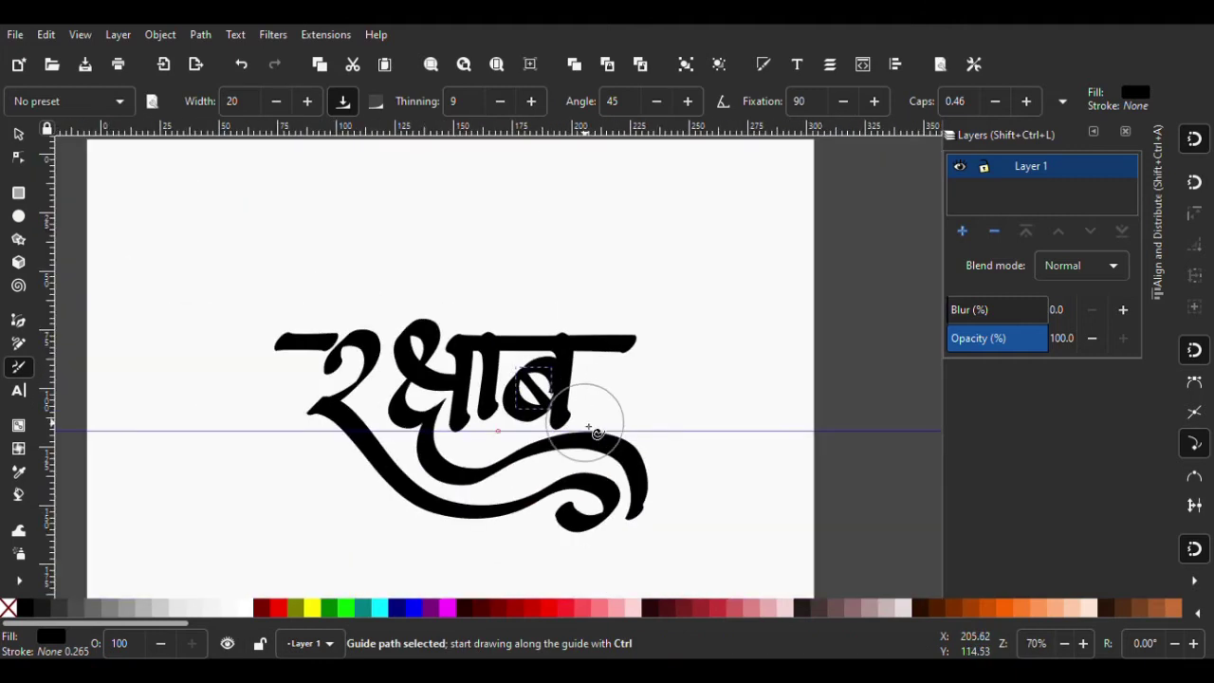
scroll(553, 380, up, 2)
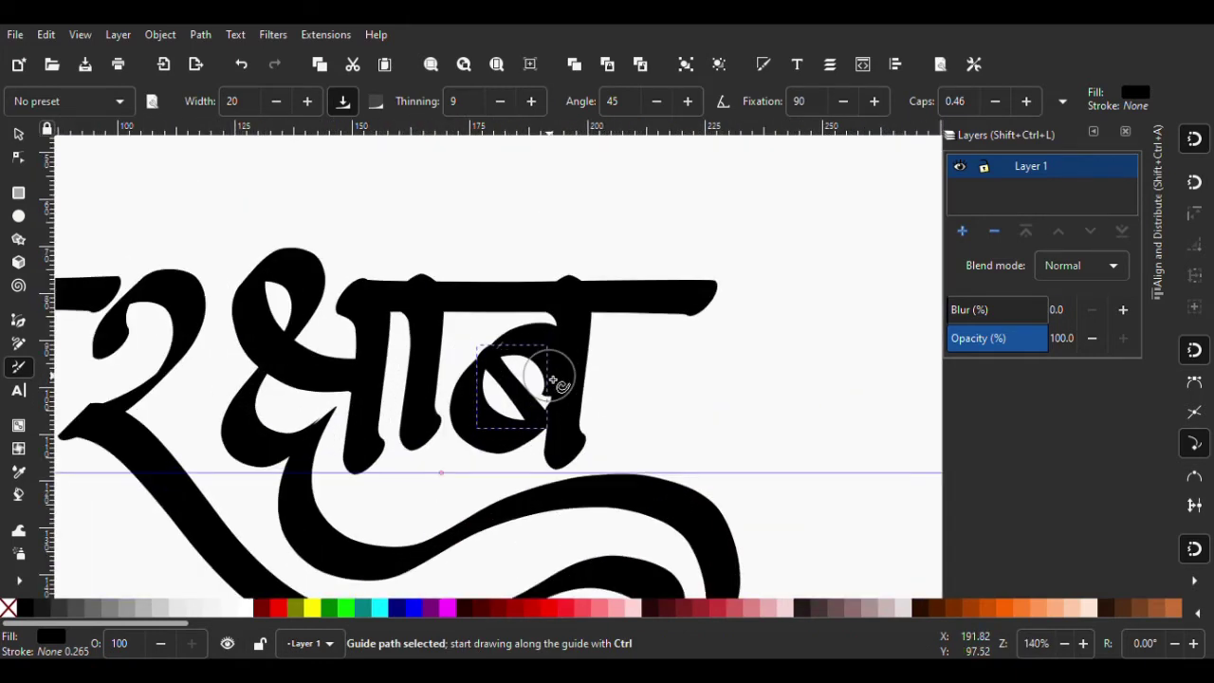
click(18, 135)
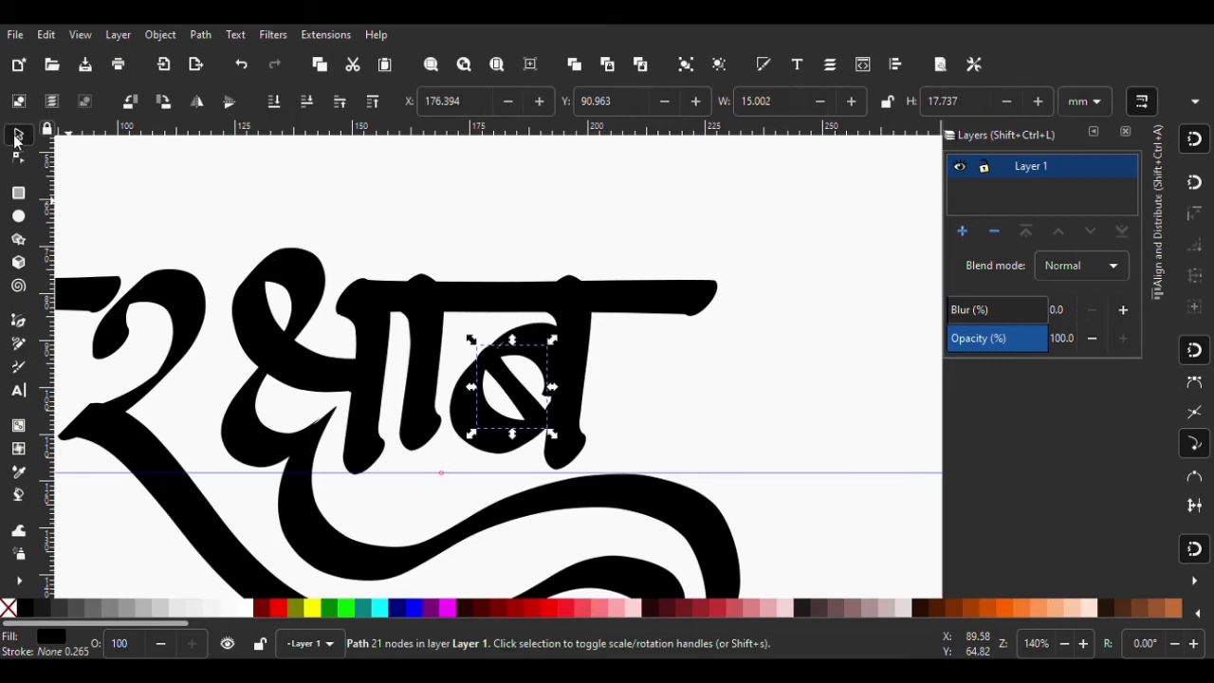
click(813, 415)
ctrl+scroll(727, 400, down, 1)
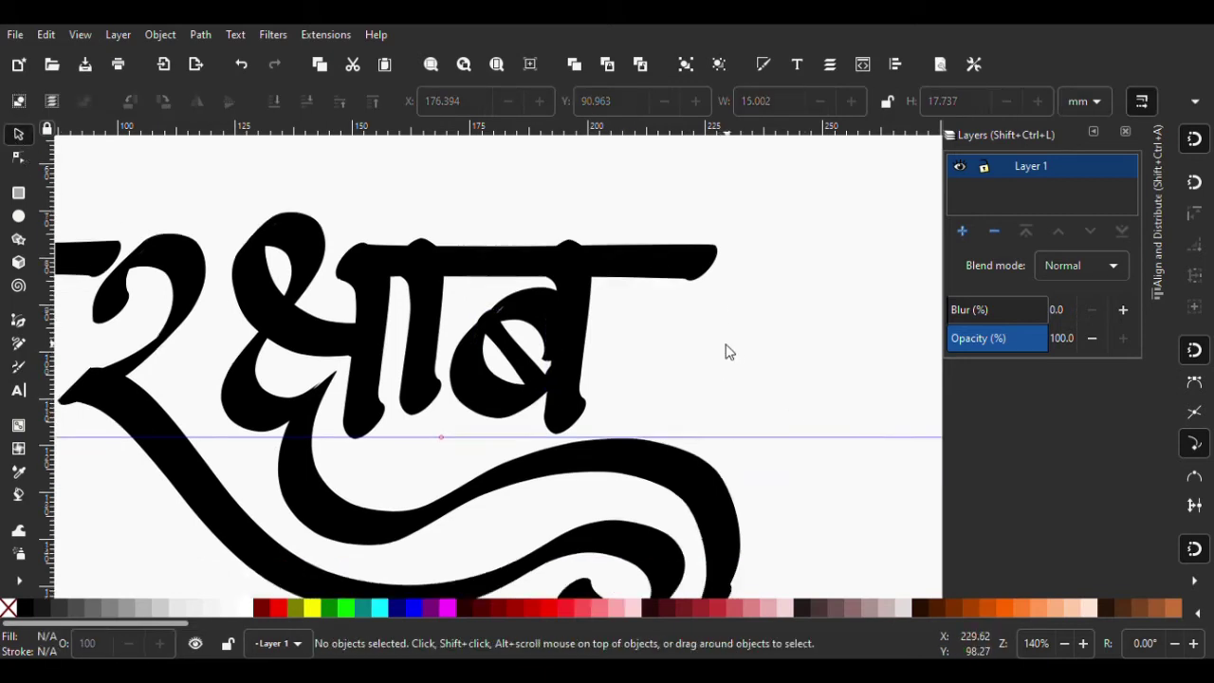
ctrl+scroll(678, 411, down, 1)
ctrl+scroll(702, 414, down, 2)
Save the document with the new ब letterform
ctrl+scroll(682, 339, up, 3)
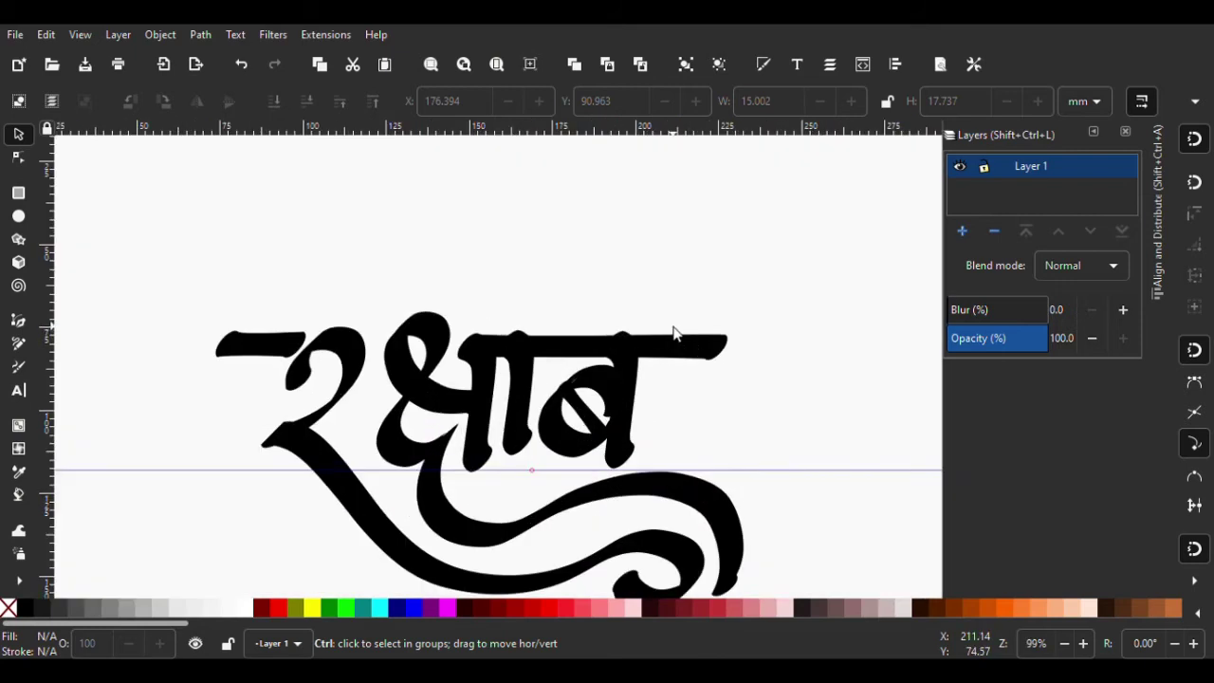
key(ctrl+s)
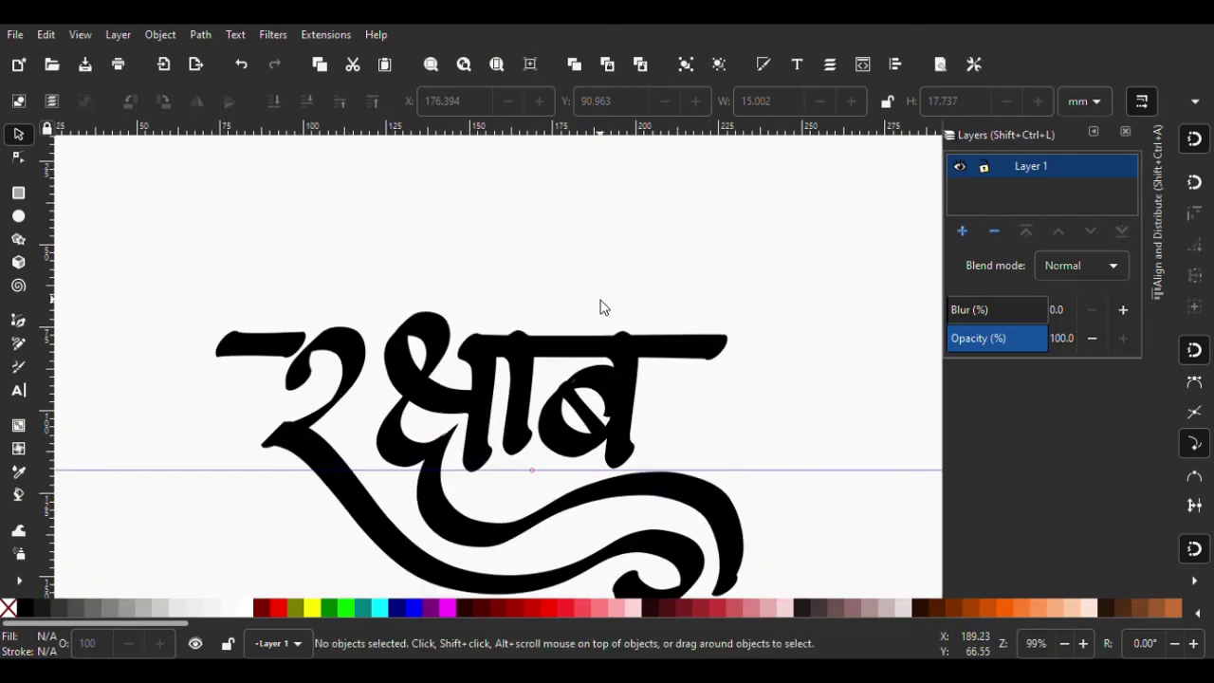
key(ctrl+s)
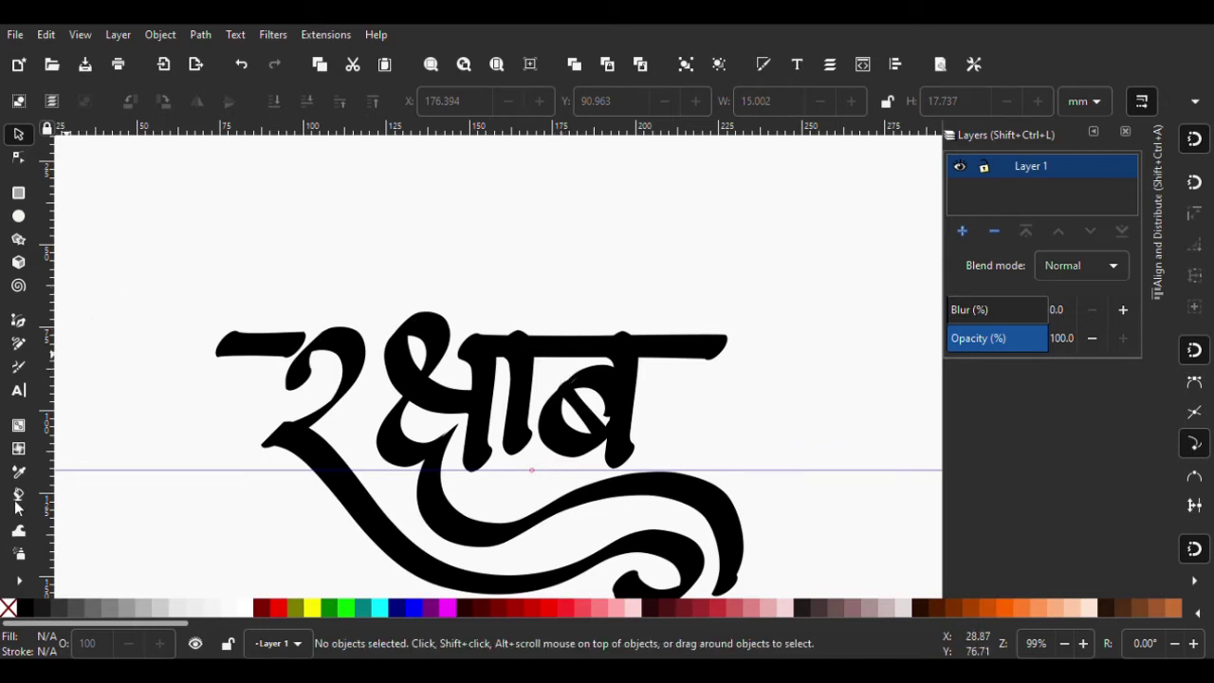
Draw a small looped calligraphic dot above the letters
click(18, 366)
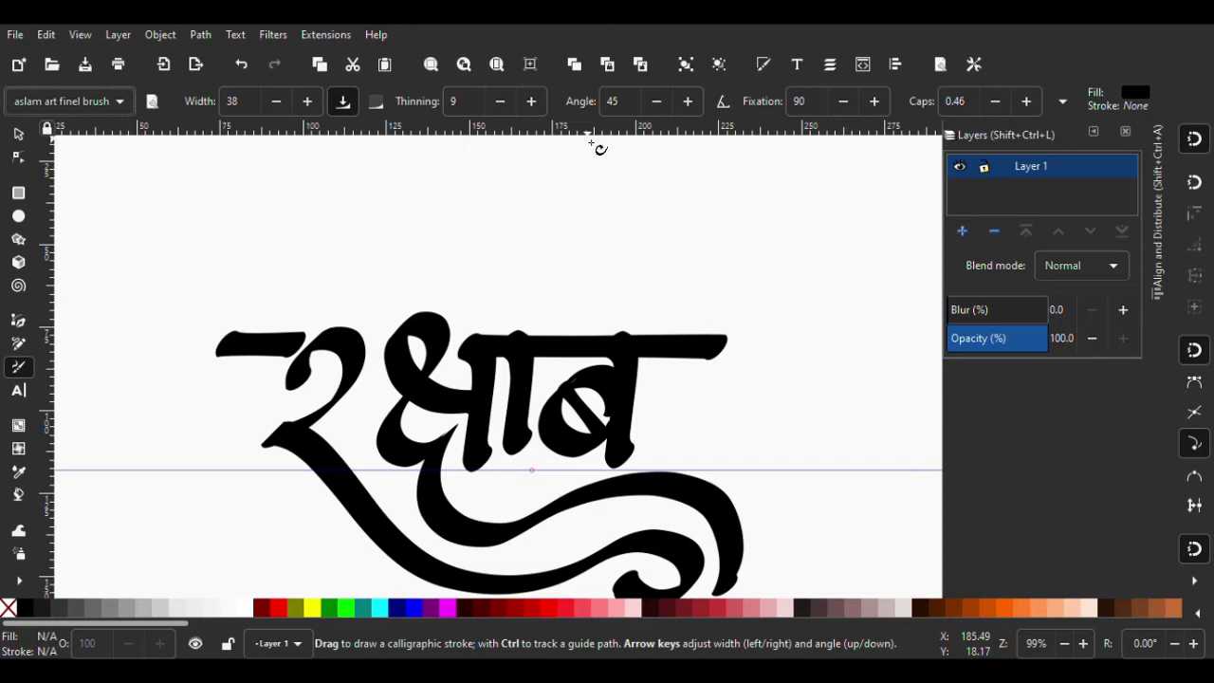
scroll(664, 301, up, 1)
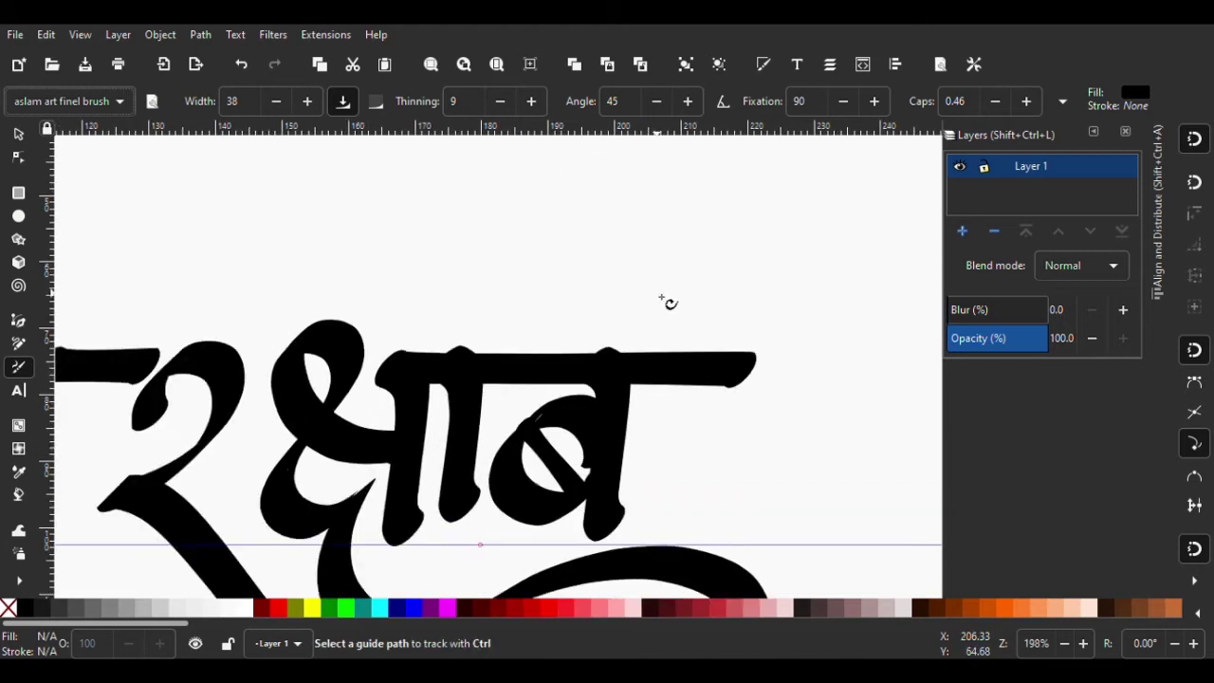
scroll(622, 308, up, 1)
drag(613, 339, 609, 326)
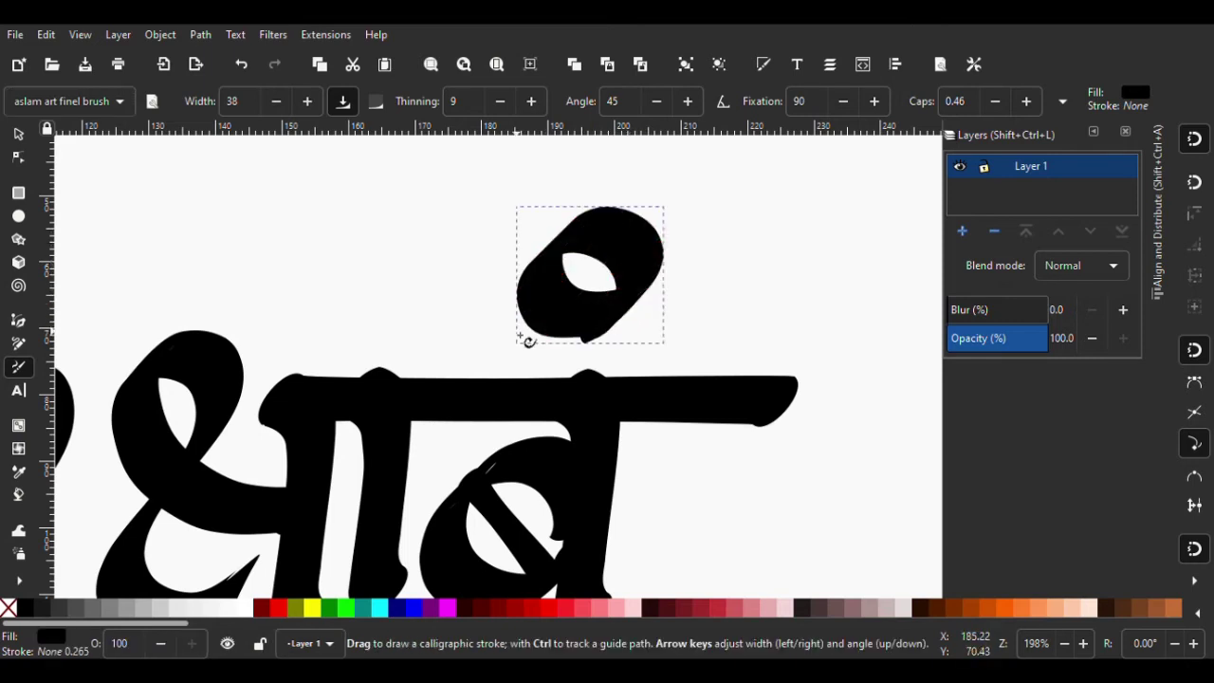
Move the dot down onto the headline above ब and nudge it up slightly
scroll(529, 420, down, 5)
scroll(529, 433, up, 4)
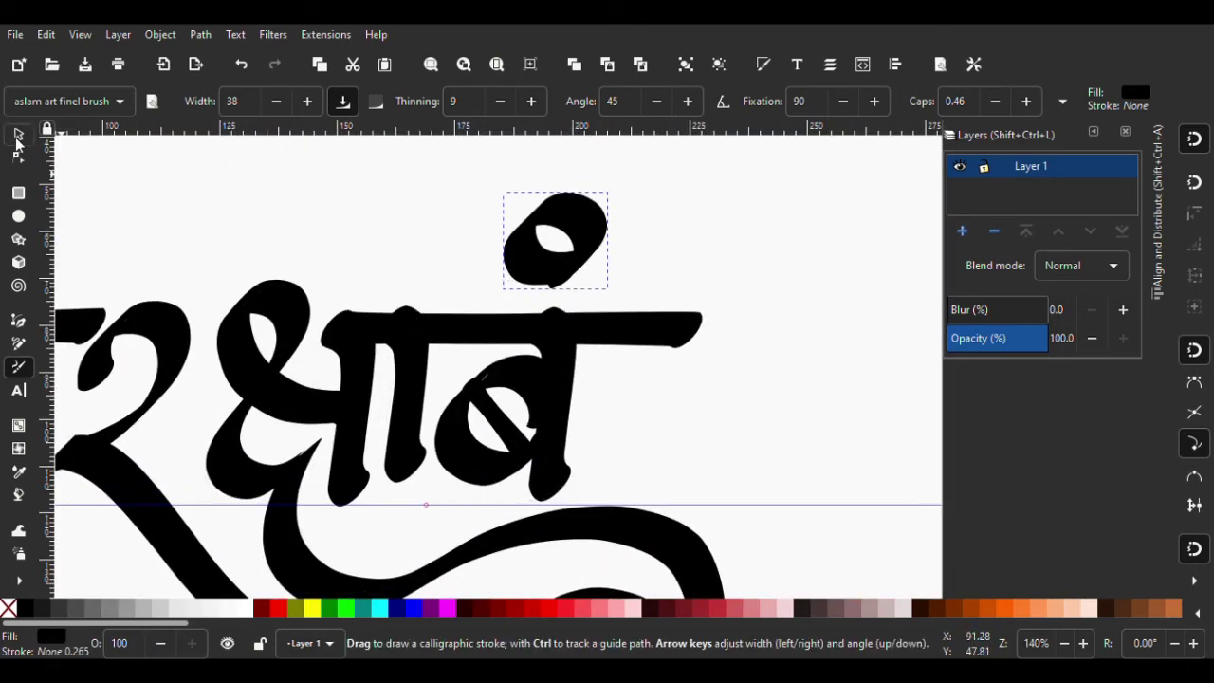
click(16, 139)
drag(515, 263, 512, 277)
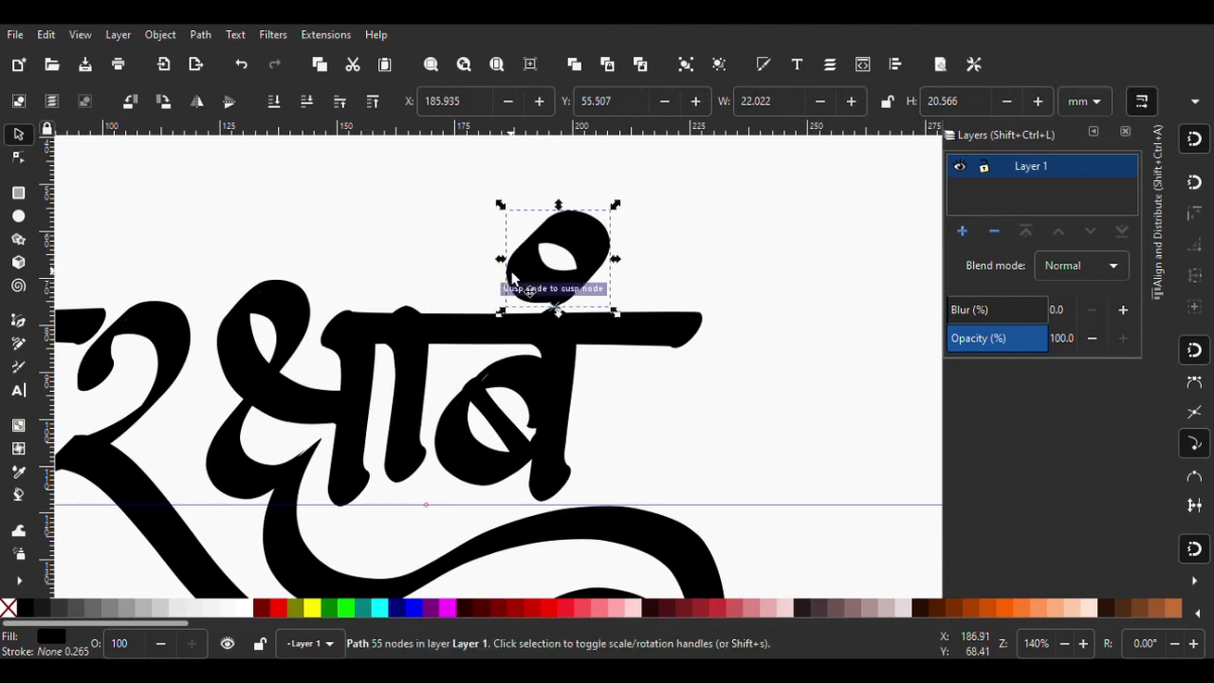
key(Up)
key(Up)
click(645, 420)
Save the document with the बं dot in place
scroll(547, 434, down, 3)
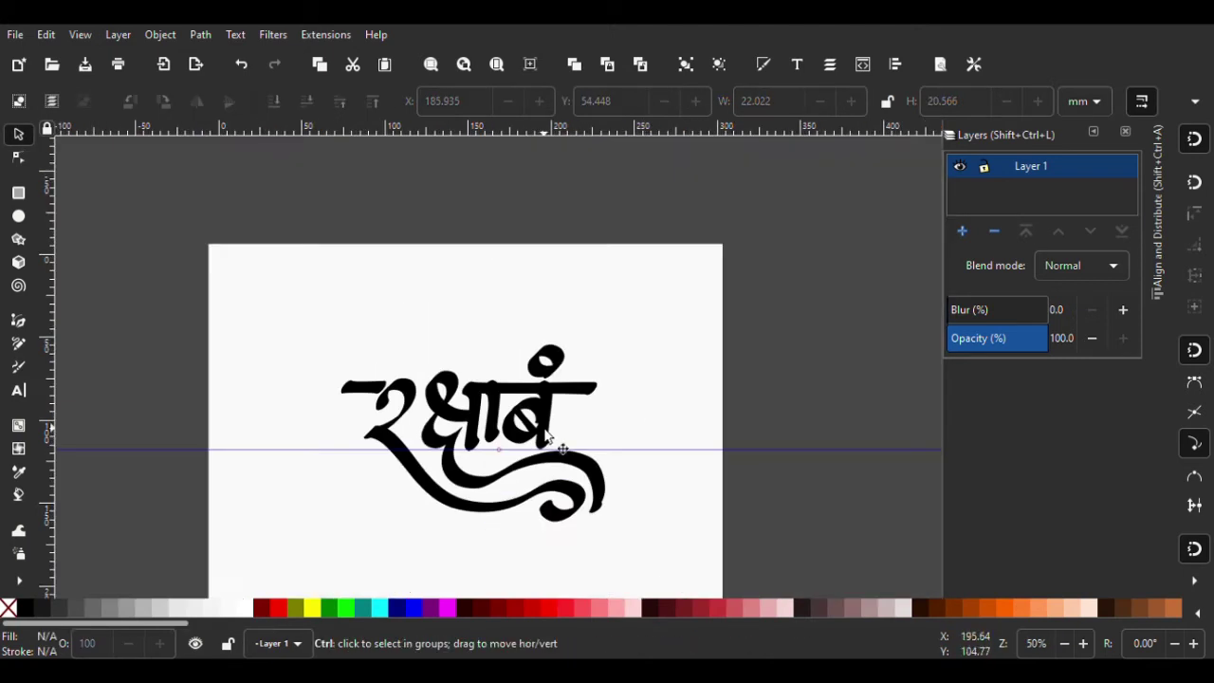
scroll(548, 434, up, 2)
scroll(575, 412, down, 2)
key(ctrl+s)
Shift all the lettering paths left from X 60.951 to 45.076 mm and save
mouse_move(284, 287)
mouse_down()
mouse_move(411, 427)
mouse_move(629, 502)
mouse_up()
key(shift+Left)
key(shift+Left)
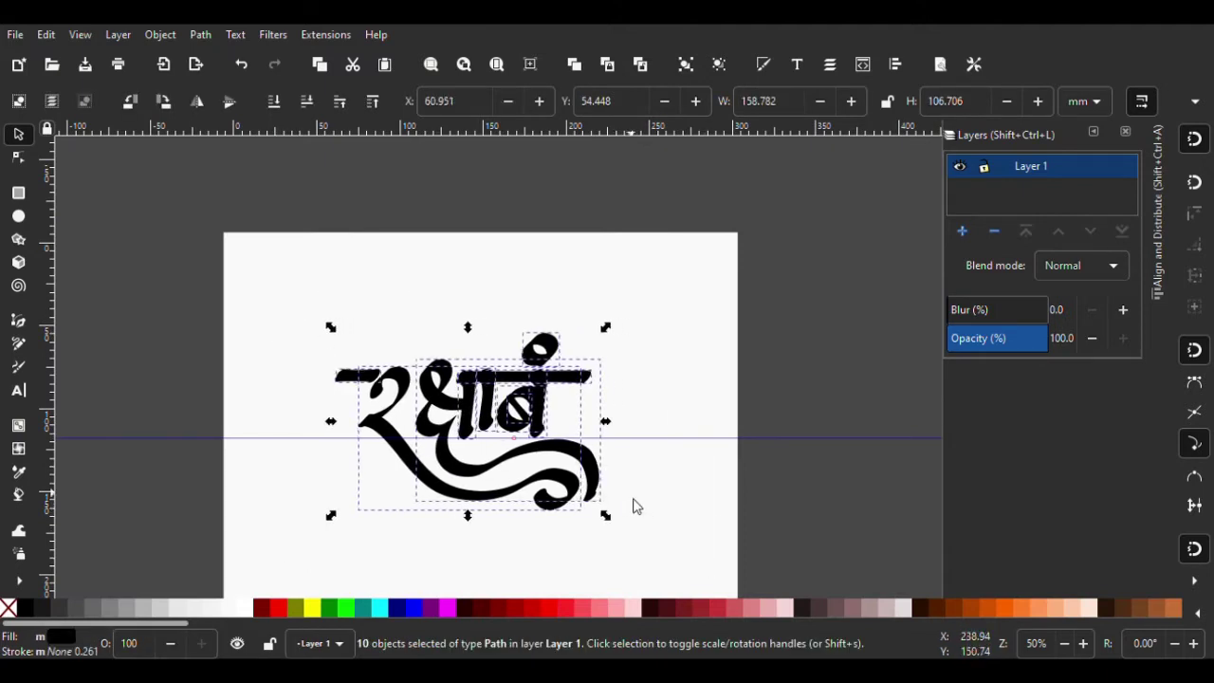
key(shift+Left)
key(shift+Left)
key(shift+Left)
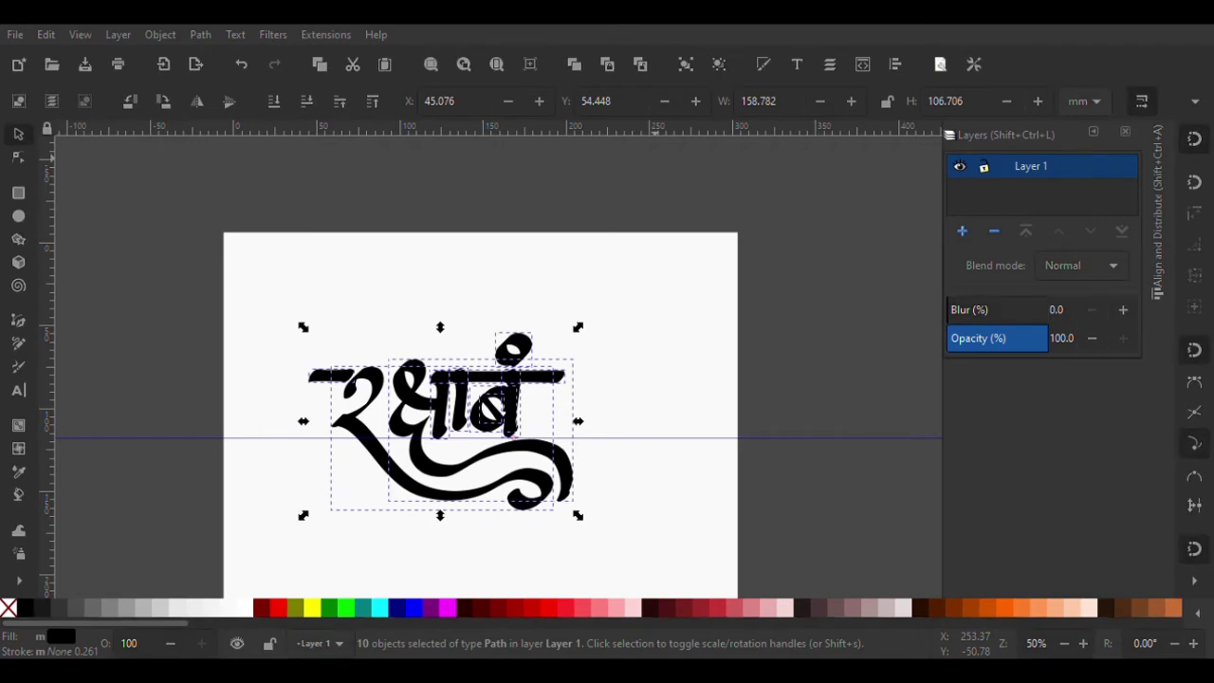
key(Escape)
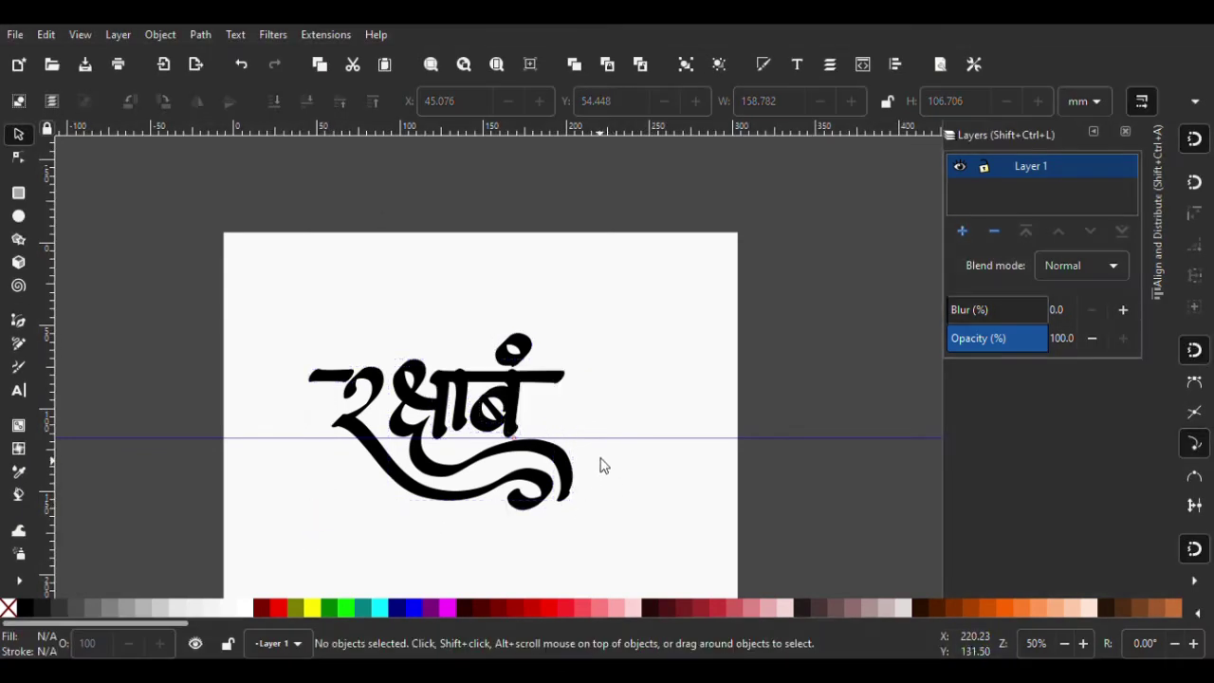
key(ctrl+s)
Select the headline bar
scroll(550, 370, up, 1)
scroll(561, 407, down, 3)
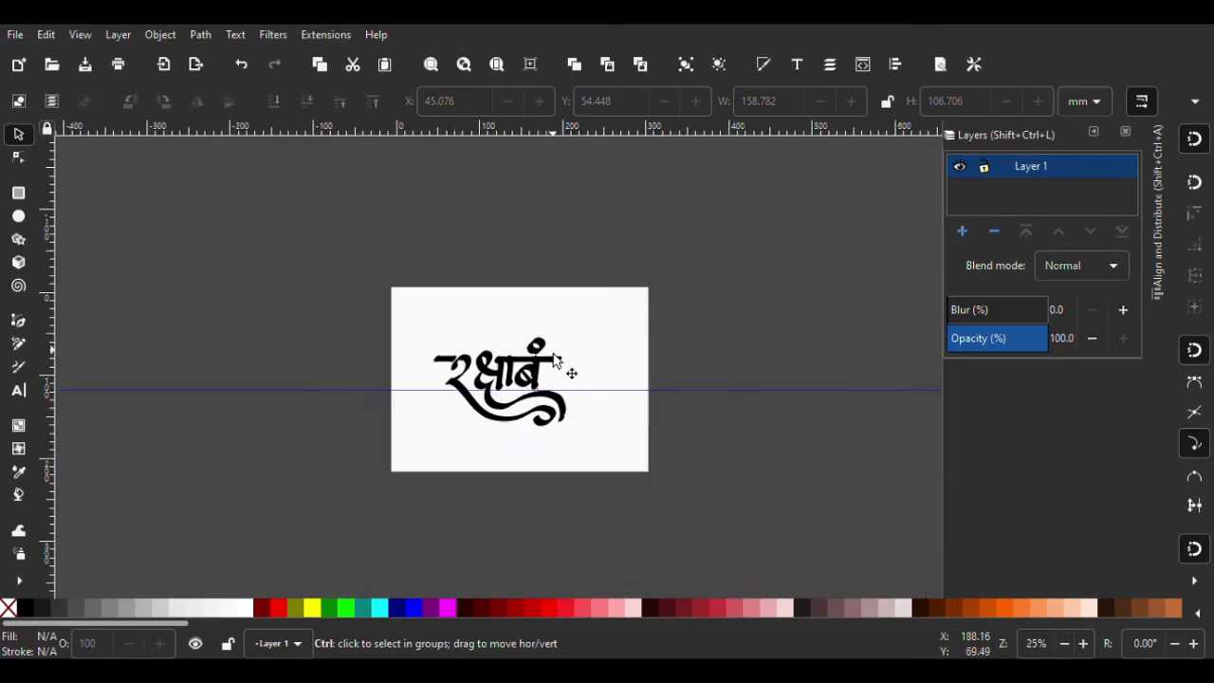
scroll(569, 373, up, 3)
scroll(550, 377, up, 1)
click(543, 334)
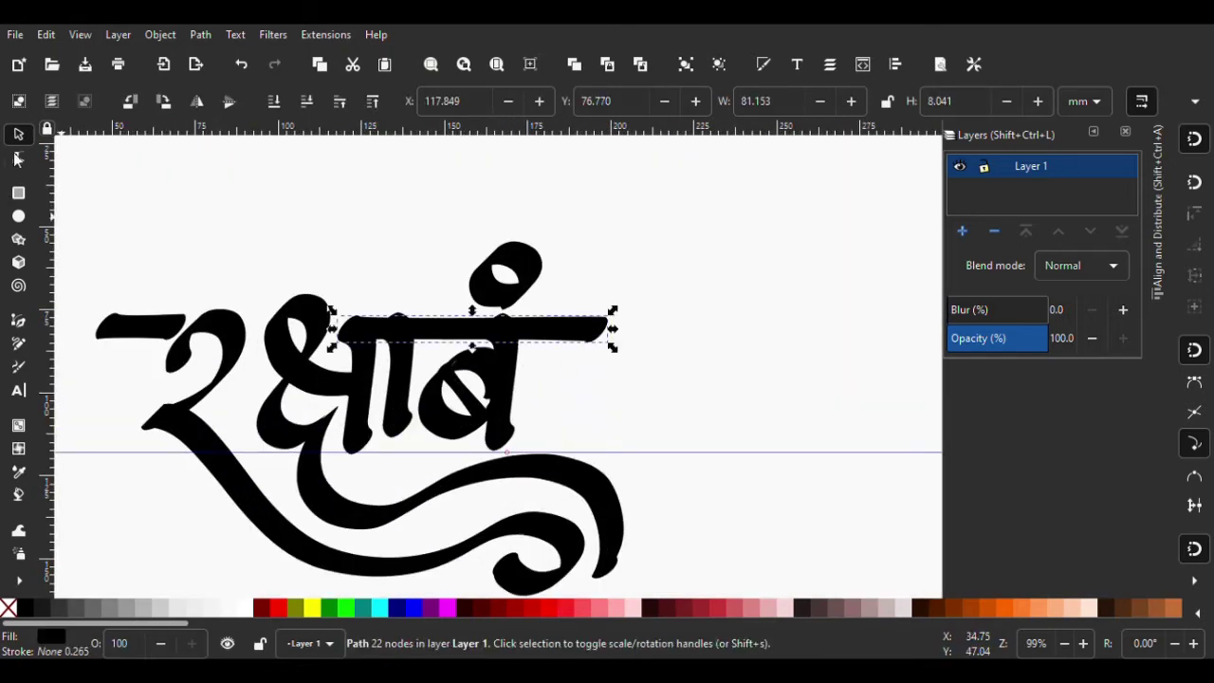
Pull the headline bar's three right-end nodes left so the bar stops just past ब
click(17, 157)
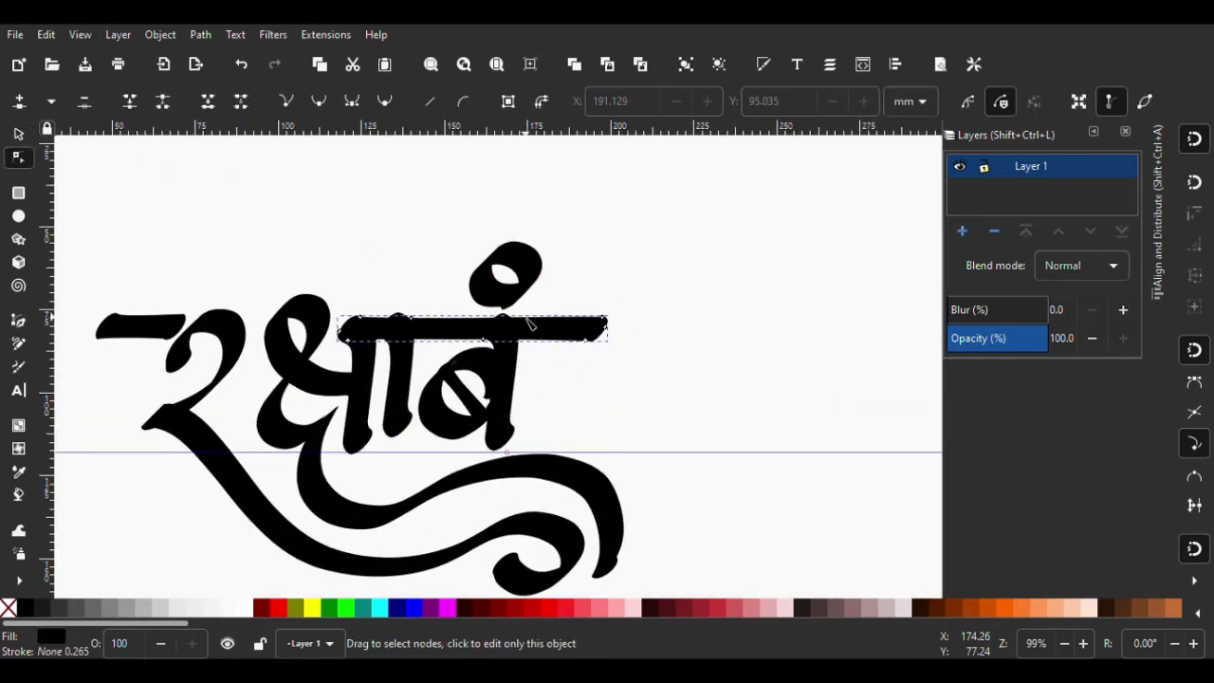
scroll(528, 335, up, 3)
drag(380, 339, 488, 452)
scroll(512, 408, down, 2)
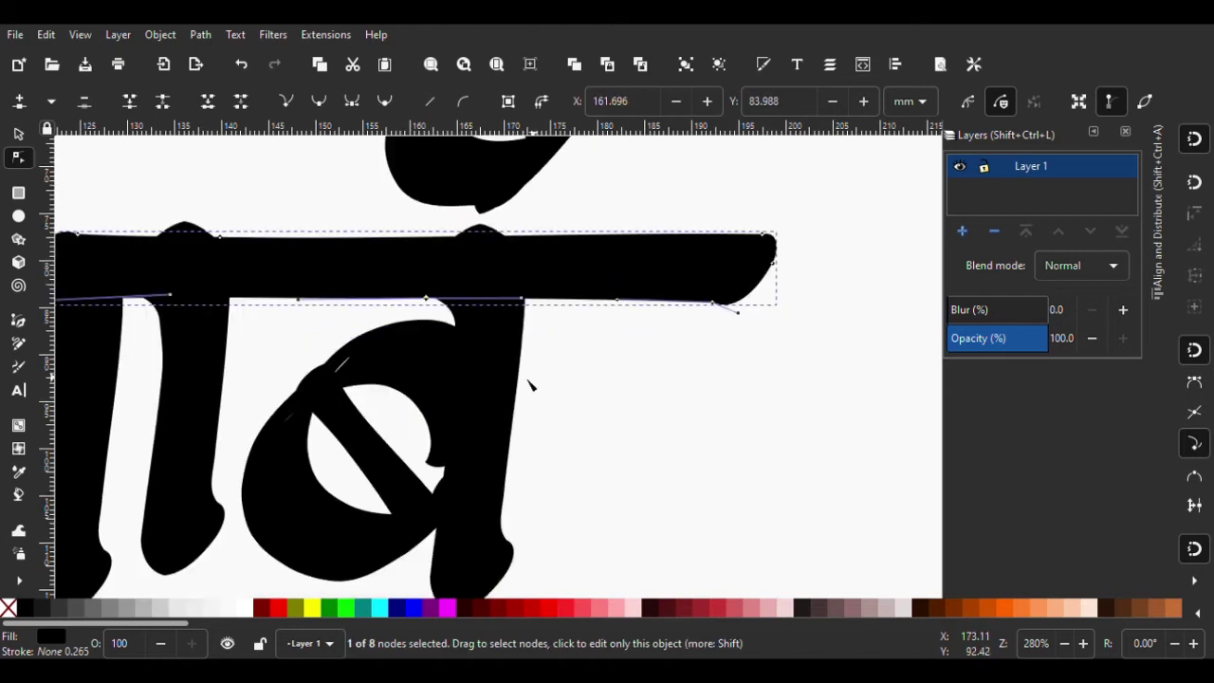
ctrl+scroll(591, 352, down, 2)
drag(533, 266, 718, 382)
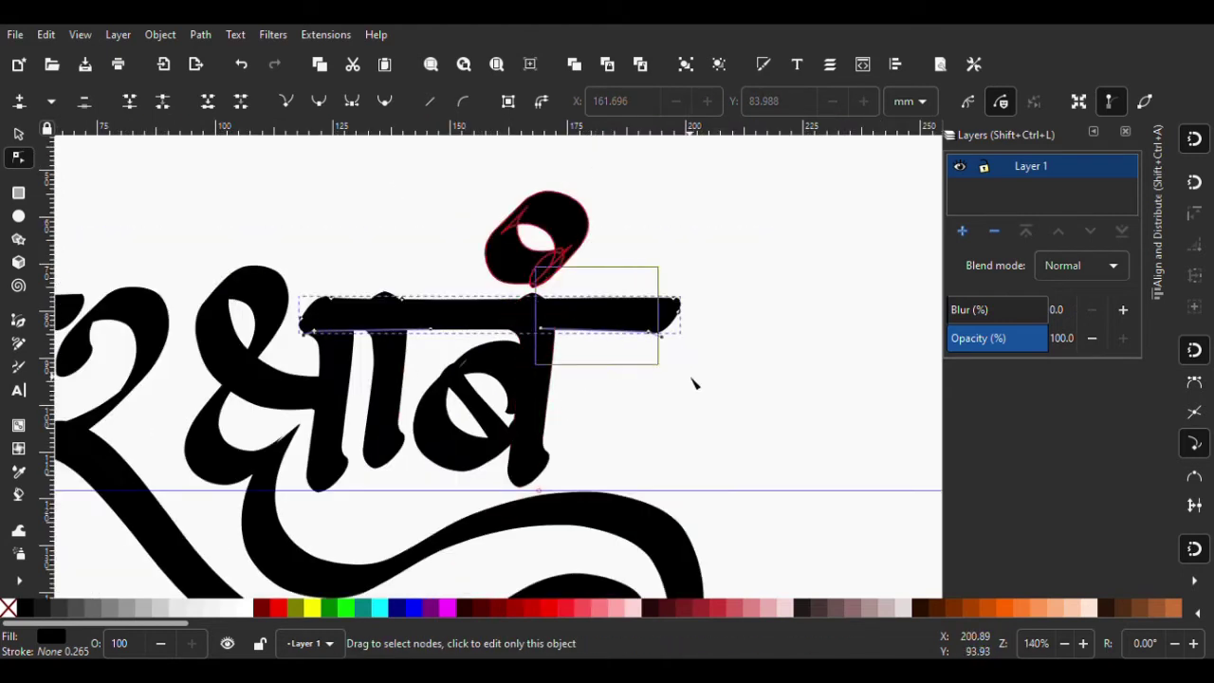
key(shift+Left)
key(shift+Left)
key(shift+Left)
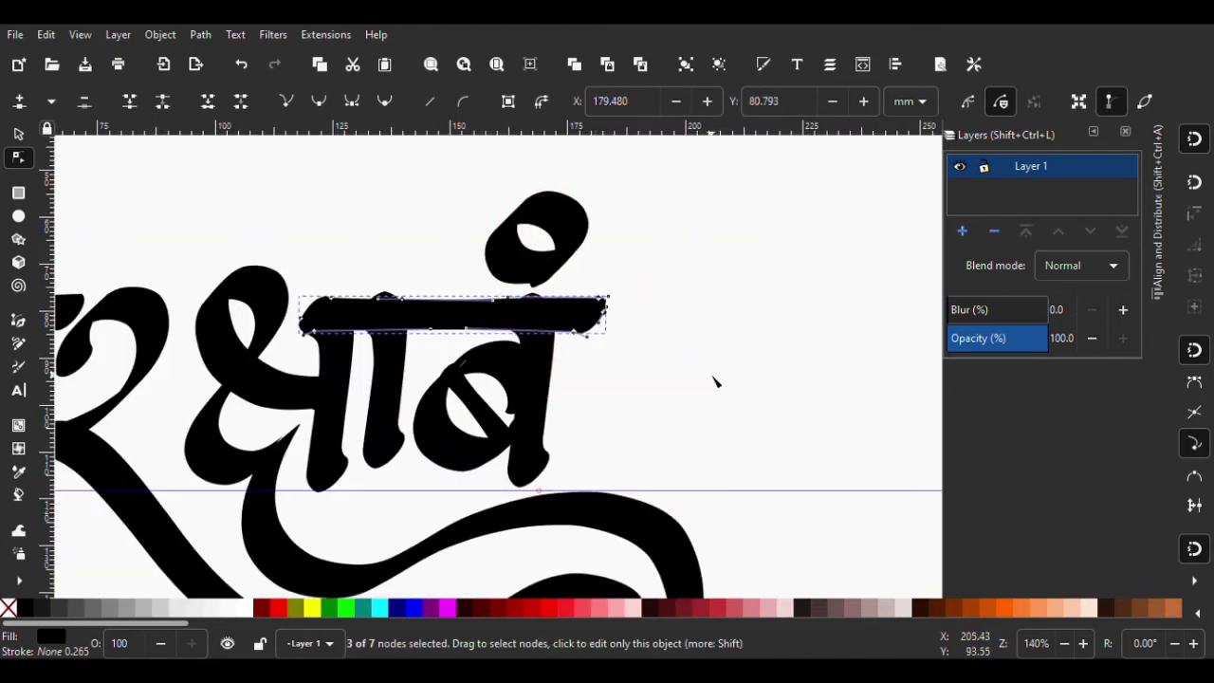
key(shift+Left)
key(shift+Right)
Return to the Selector, save the document and select the vertical stem of ब
key(Escape)
key(s)
key(Escape)
scroll(577, 379, down, 1)
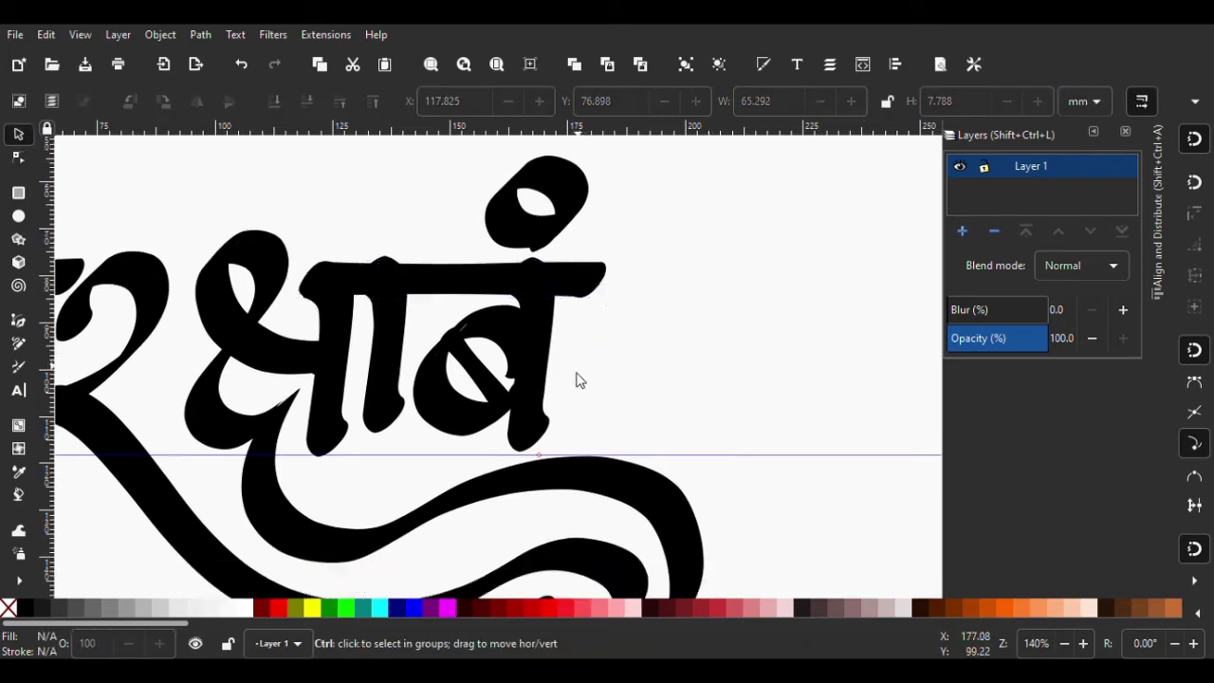
scroll(572, 392, down, 1)
key(ctrl+s)
click(552, 409)
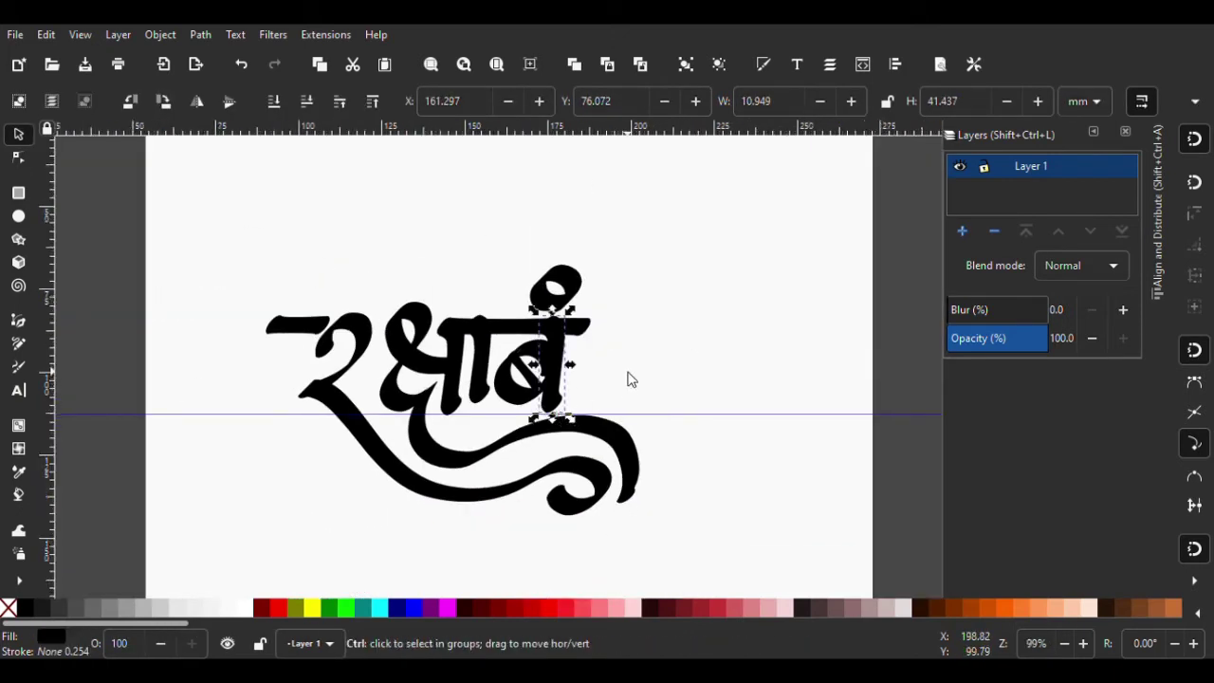
ctrl+scroll(598, 394, up, 2)
Duplicate the stem and headline bar as a T-shaped stroke placed to the right of बं
shift+click(408, 289)
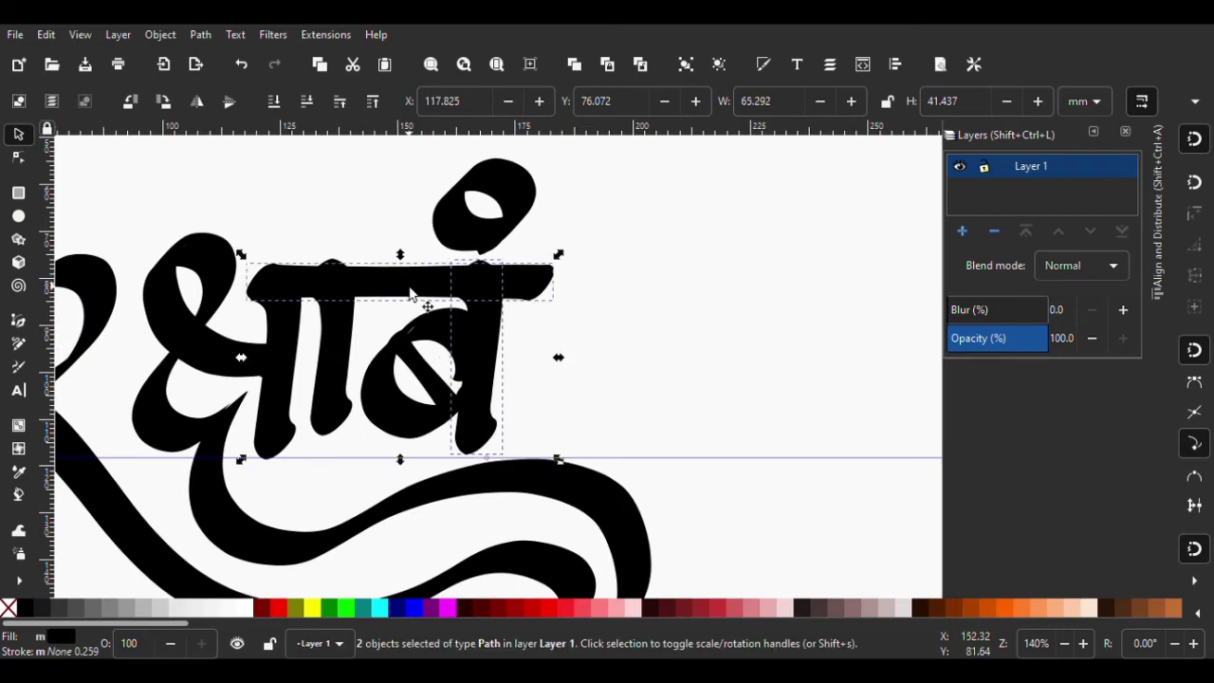
key(shift+Right)
key(shift+Right)
key(shift+Right)
key(shift+Right)
key(shift+Right)
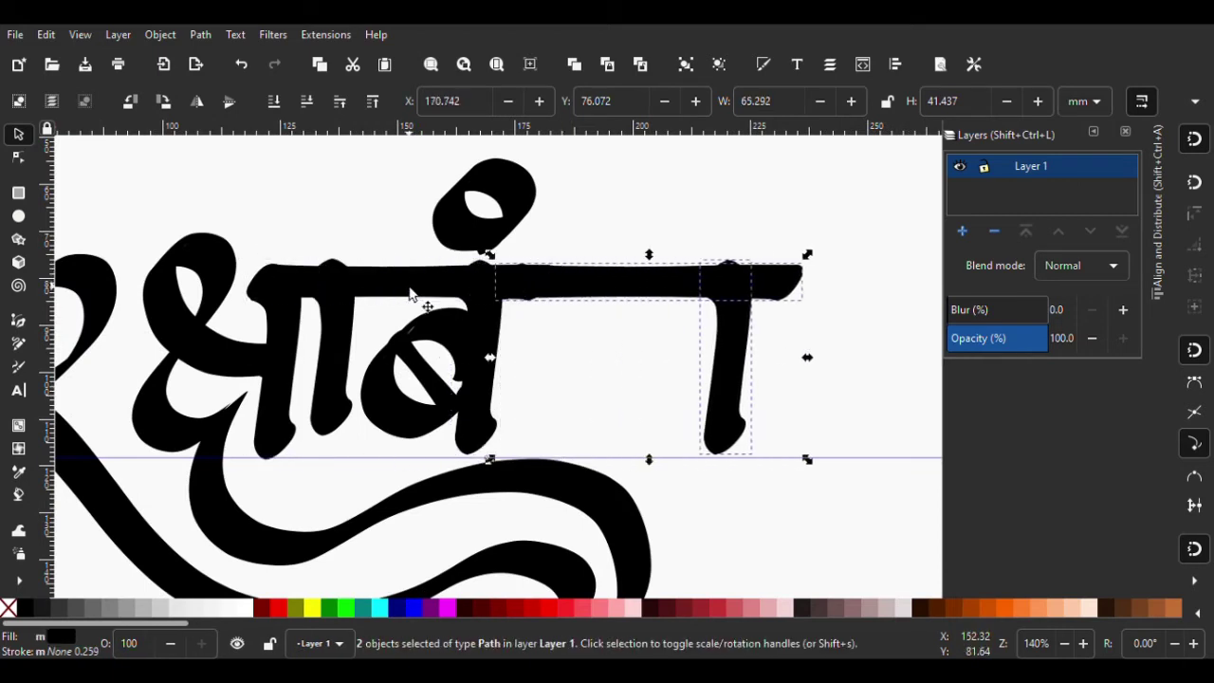
key(shift+Right)
key(shift+Right)
click(584, 343)
click(633, 292)
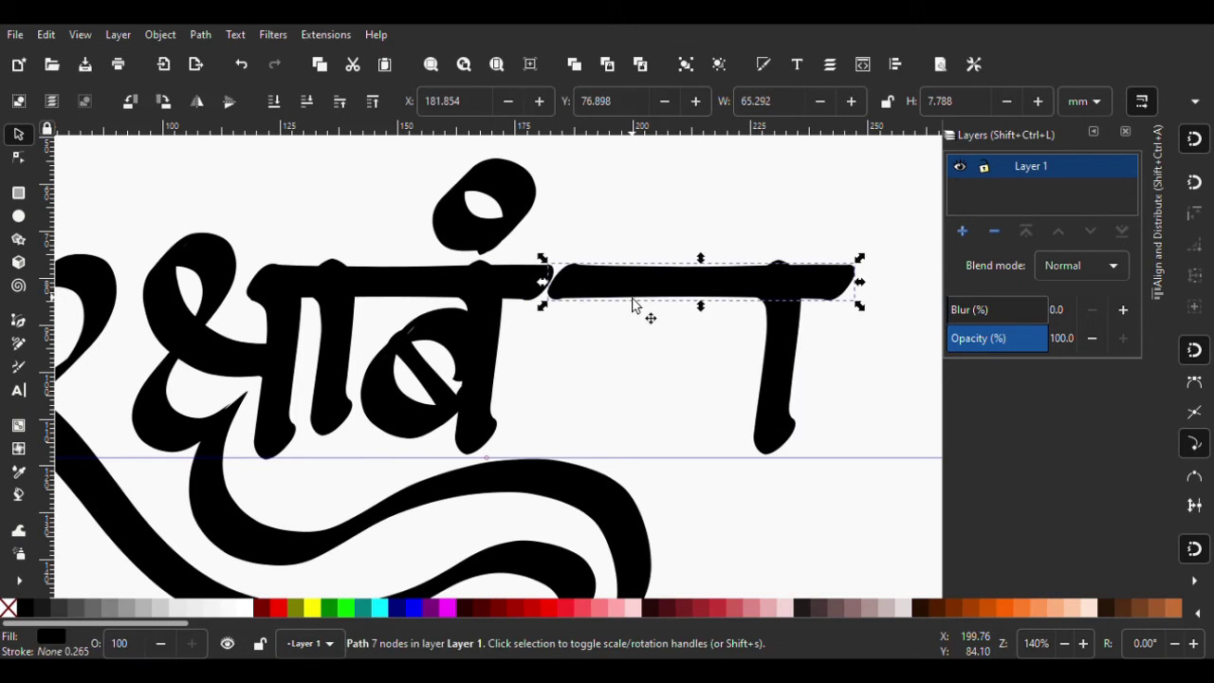
key(shift+Right)
key(Right)
key(Right)
key(Right)
key(Right)
key(Right)
key(Right)
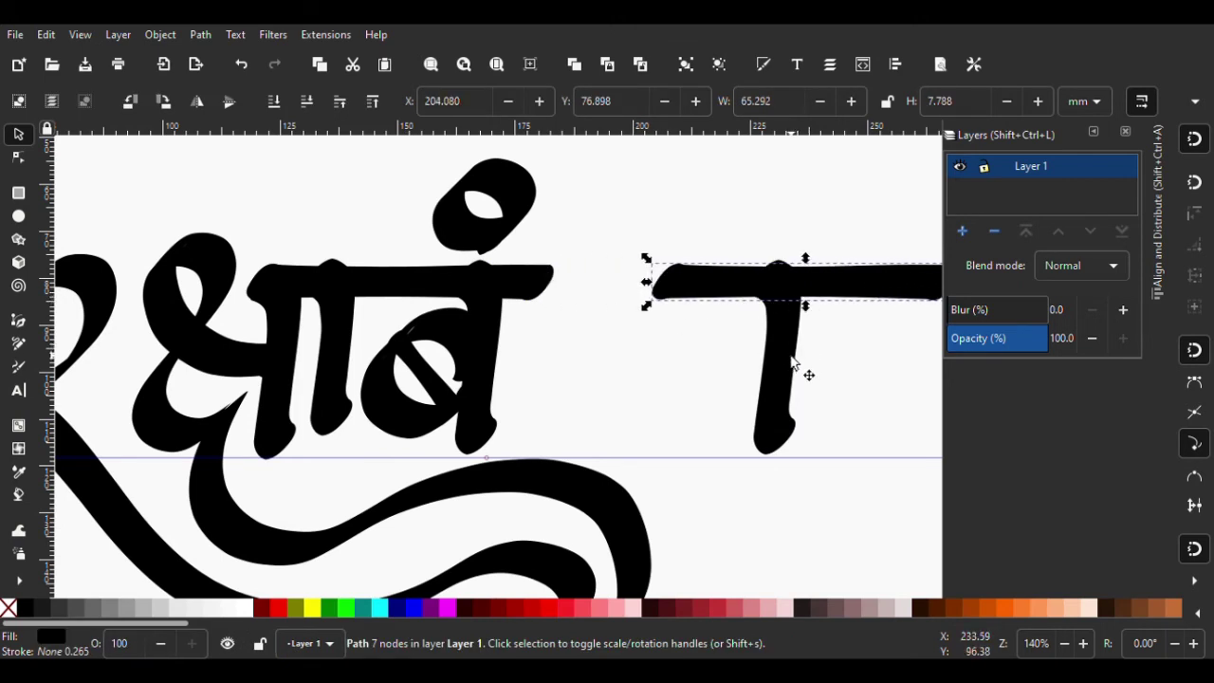
shift+click(792, 358)
key(Left)
key(Left)
key(Left)
key(Left)
key(Left)
key(Left)
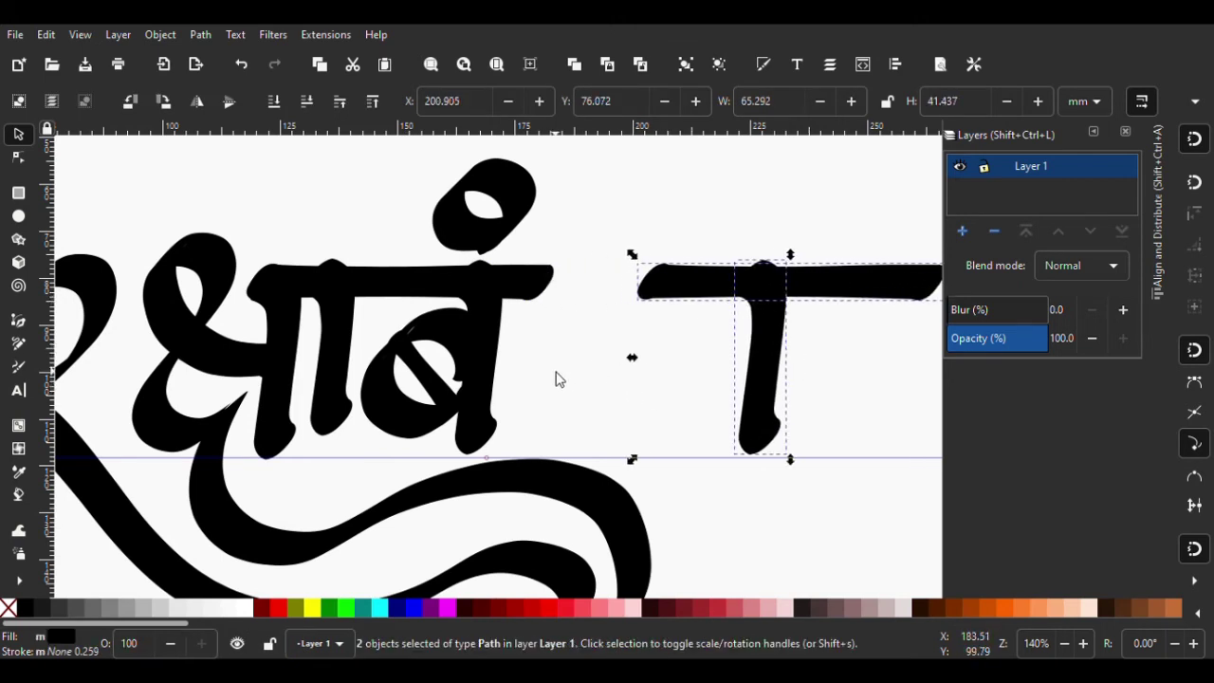
key(Left)
key(Left)
key(Left)
key(Escape)
Trim बं's headline bar right end flush with the ब stem and save 001.svg
click(507, 283)
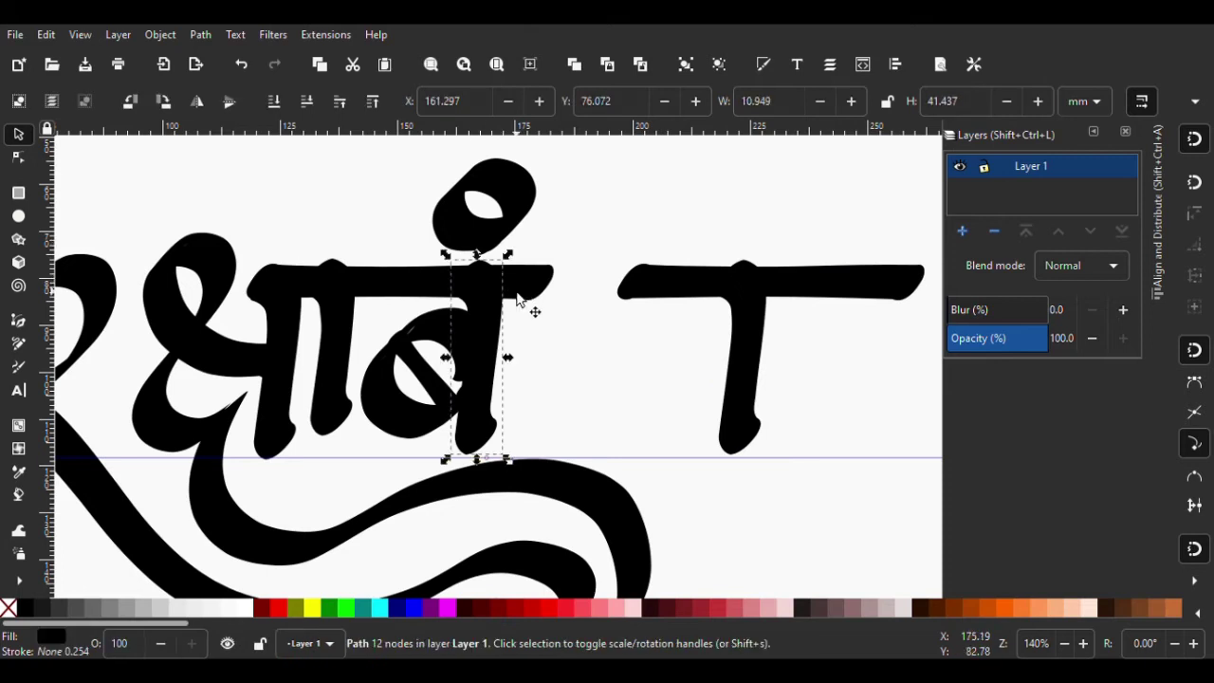
click(548, 283)
click(18, 158)
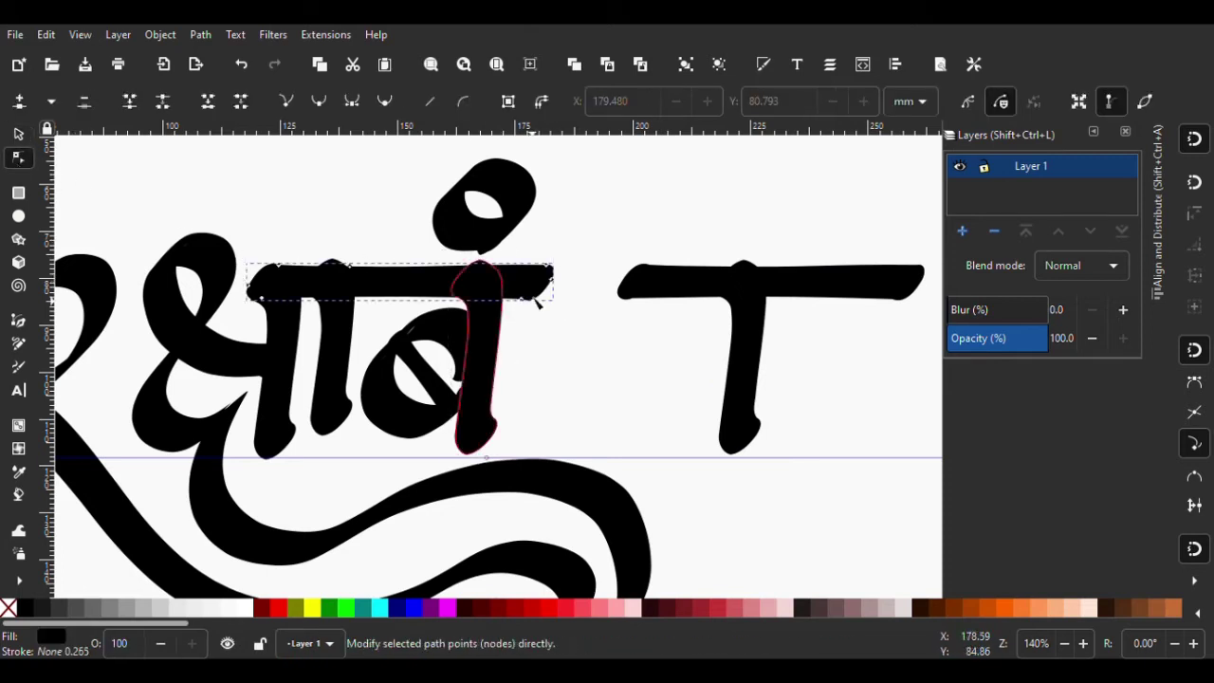
drag(498, 248, 579, 354)
key(Left)
key(Left)
key(Left)
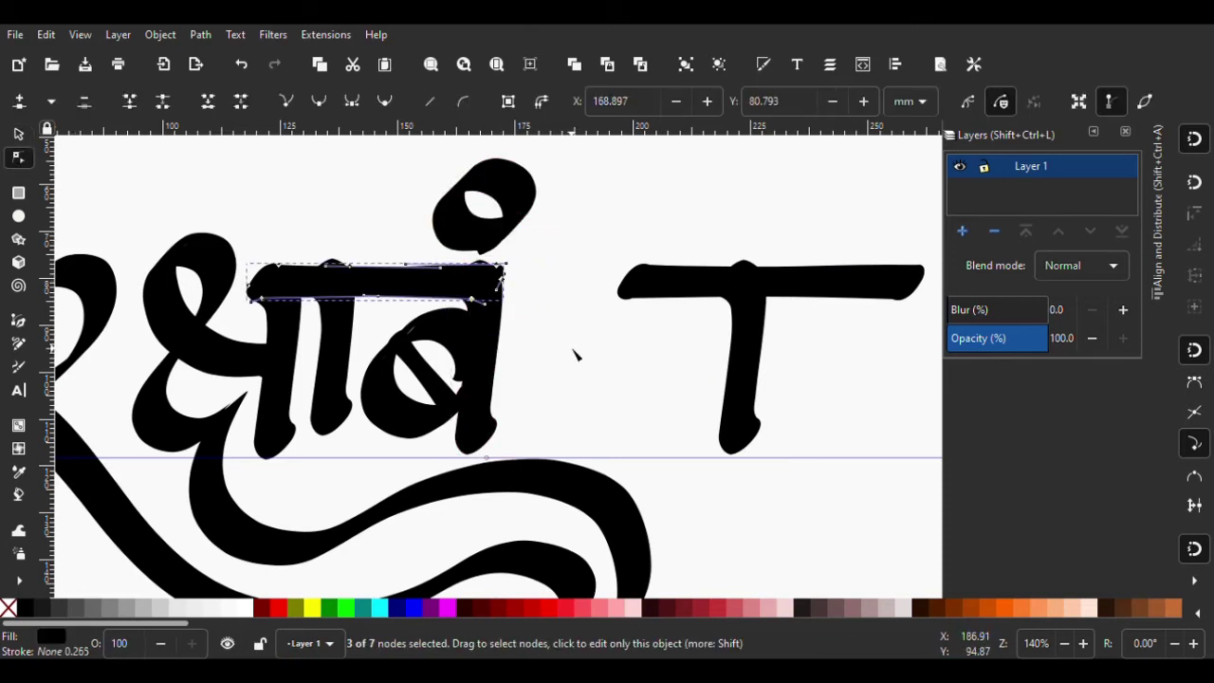
key(Left)
key(Left)
key(Left)
key(Left)
key(Left)
key(Right)
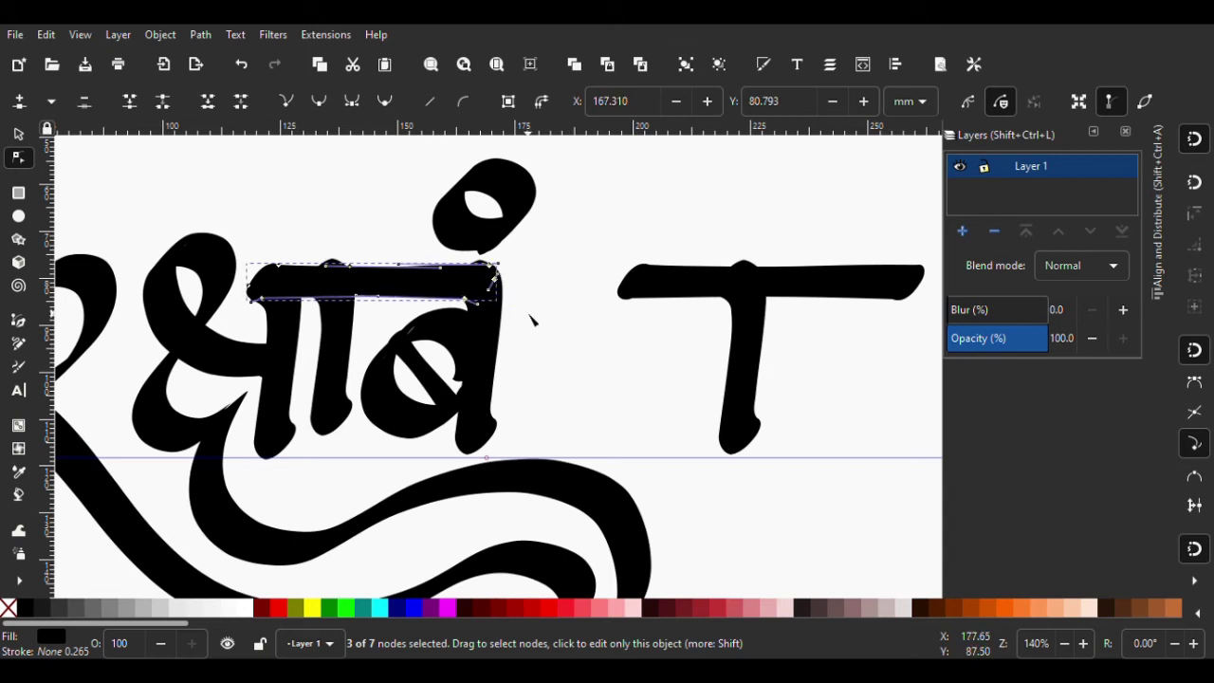
key(Right)
key(Right)
key(Right)
click(18, 133)
click(301, 222)
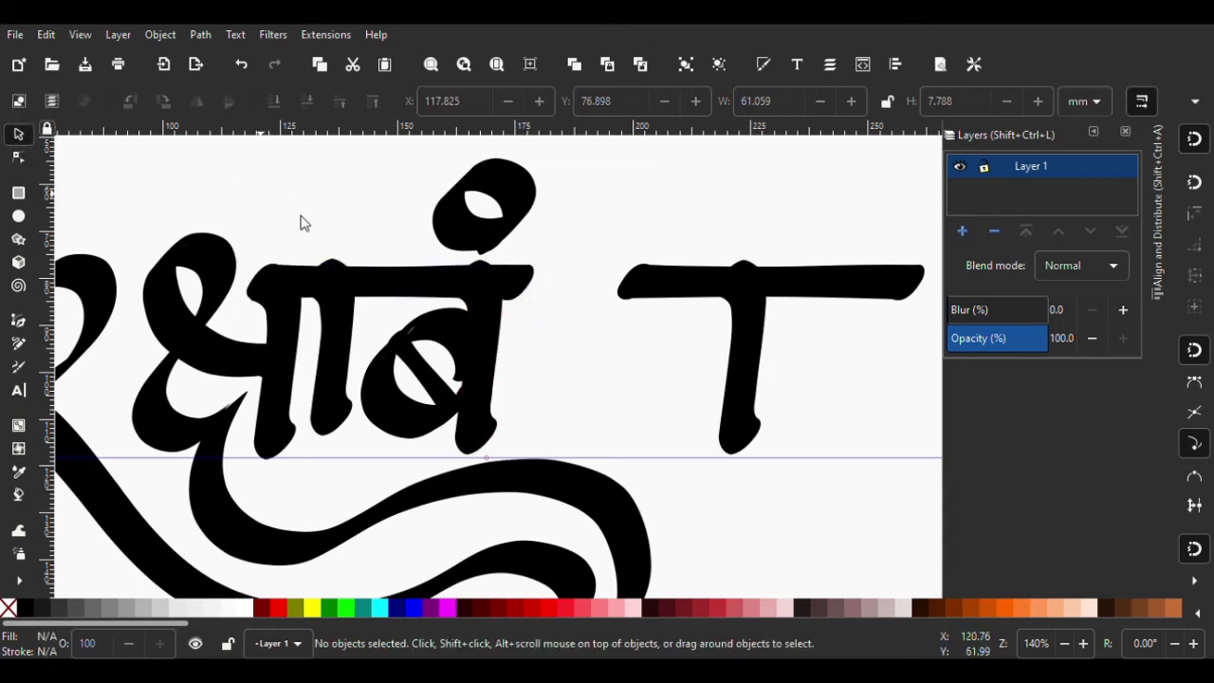
key(5)
key(ctrl+s)
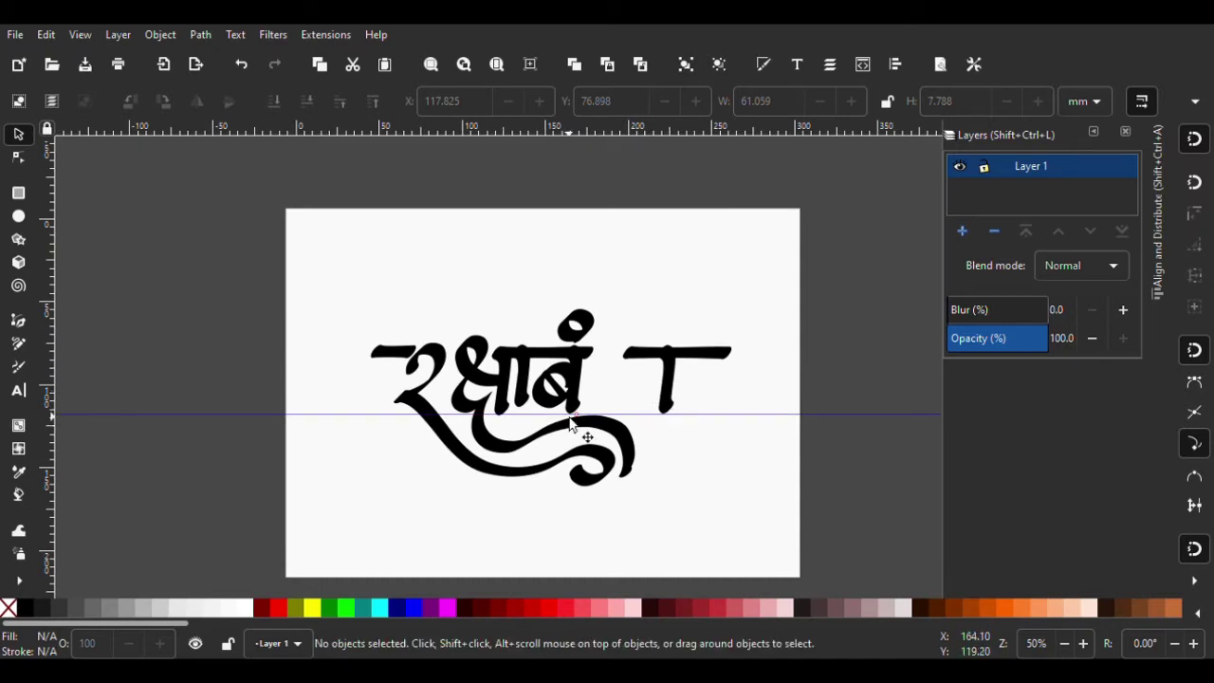
Nudge the new T-shape's headline bar further to the right
click(18, 367)
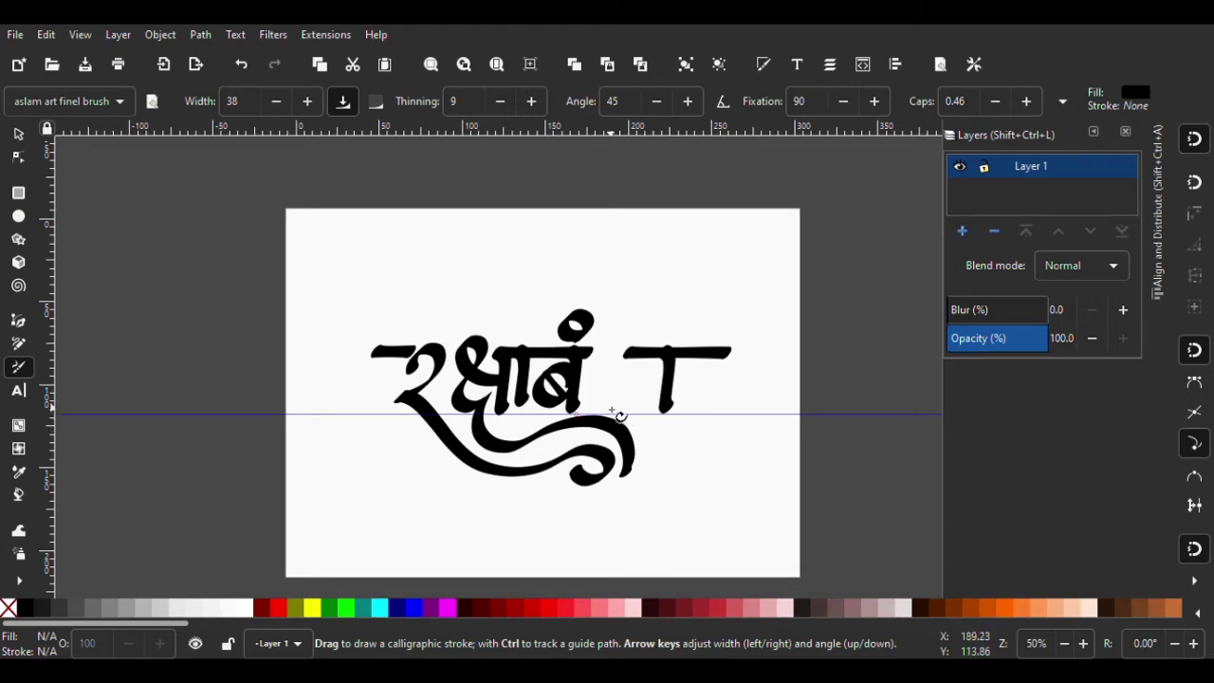
ctrl+scroll(636, 389, up, 2)
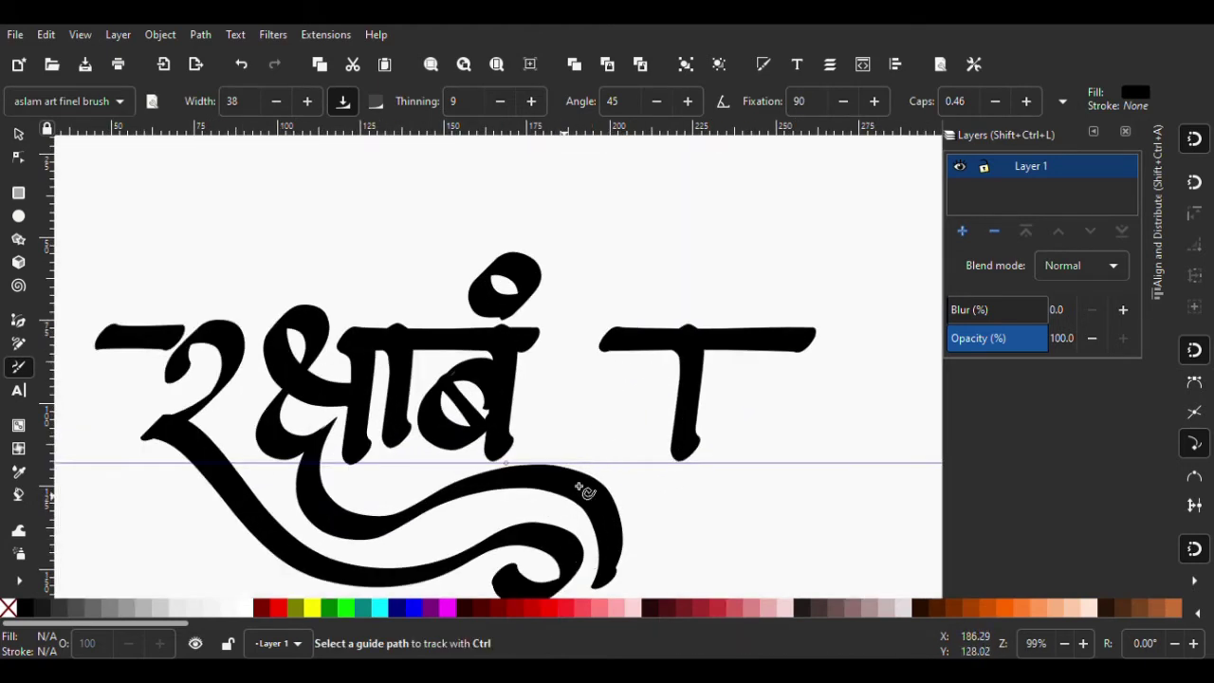
ctrl+scroll(581, 455, up, 1)
key(s)
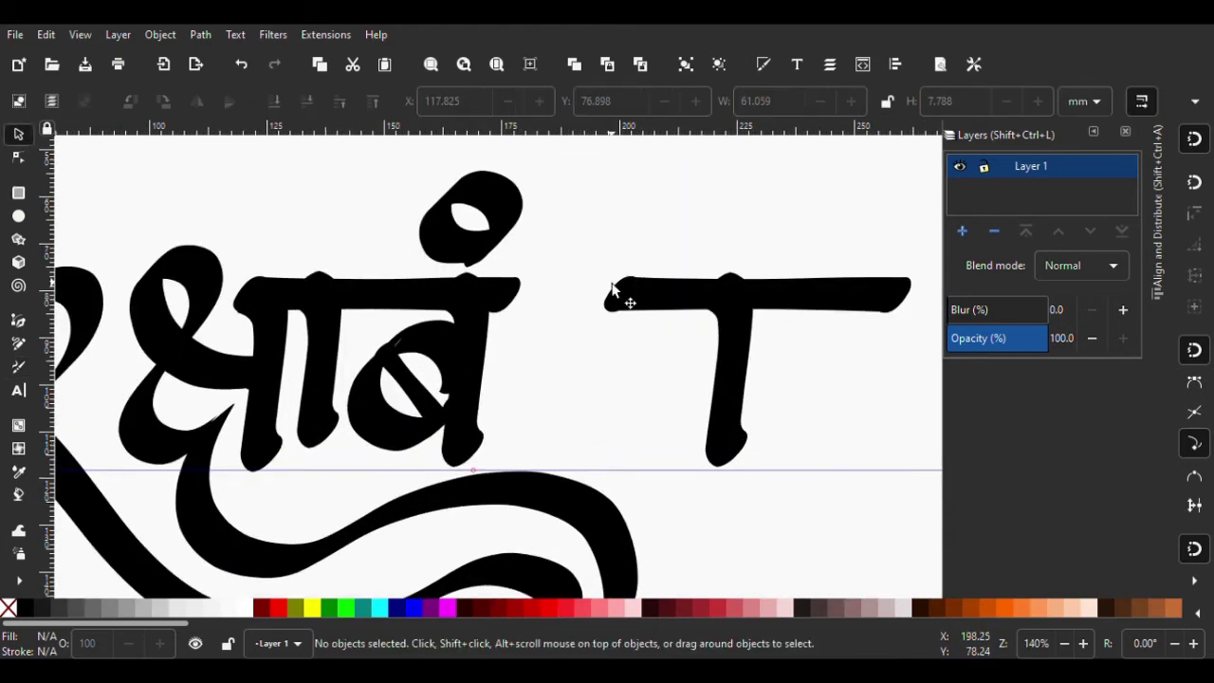
shift+click(608, 300)
key(shift+Right)
key(shift+Right)
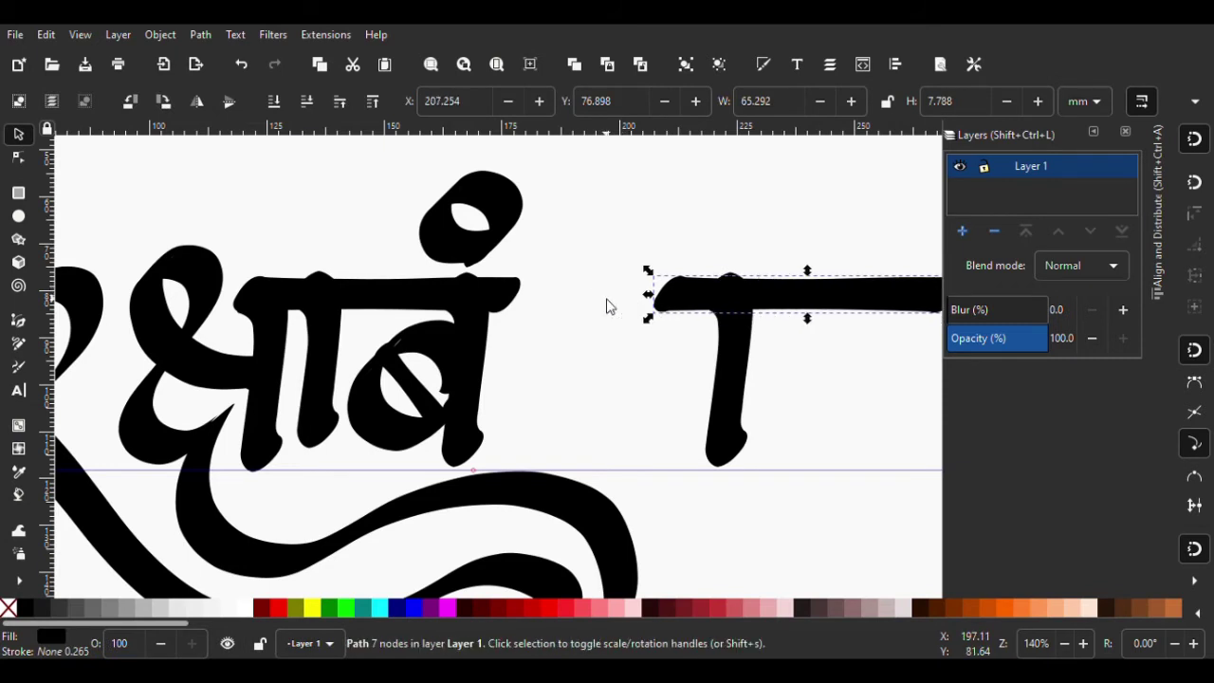
key(shift+Right)
key(Escape)
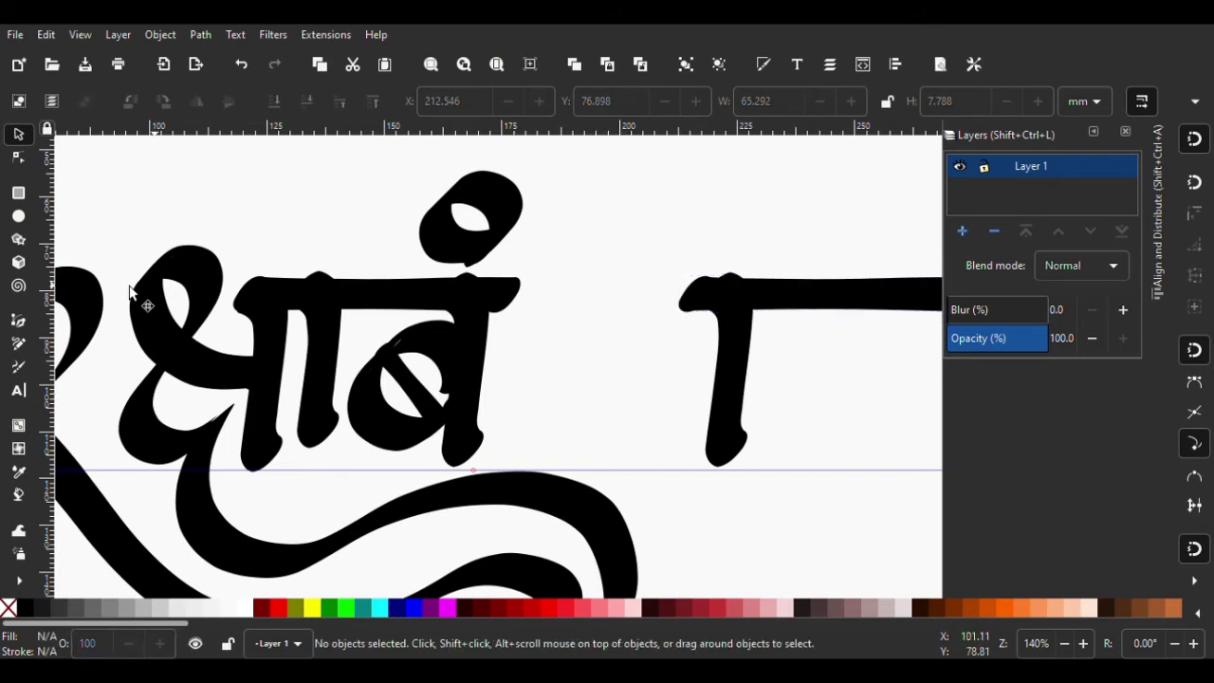
Save, then draw a first heavy calligraphic ध stroke ending against the new stem
click(24, 373)
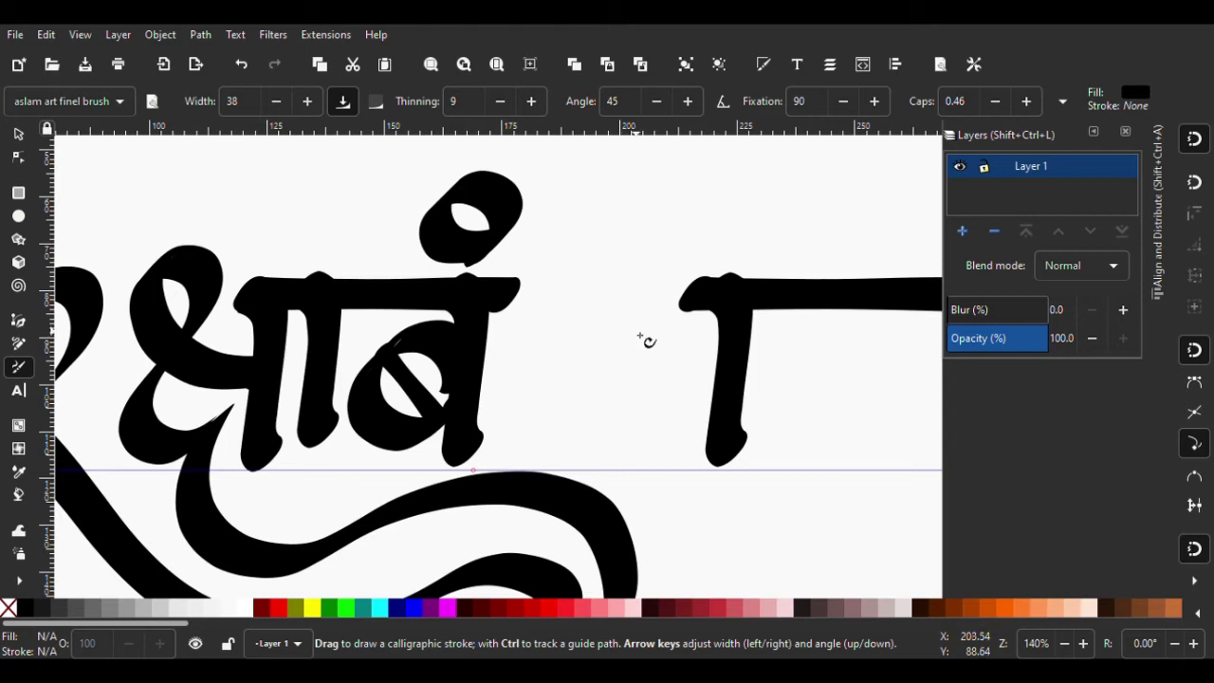
scroll(648, 349, down, 2)
scroll(664, 370, down, 2)
scroll(674, 370, up, 2)
scroll(636, 361, up, 2)
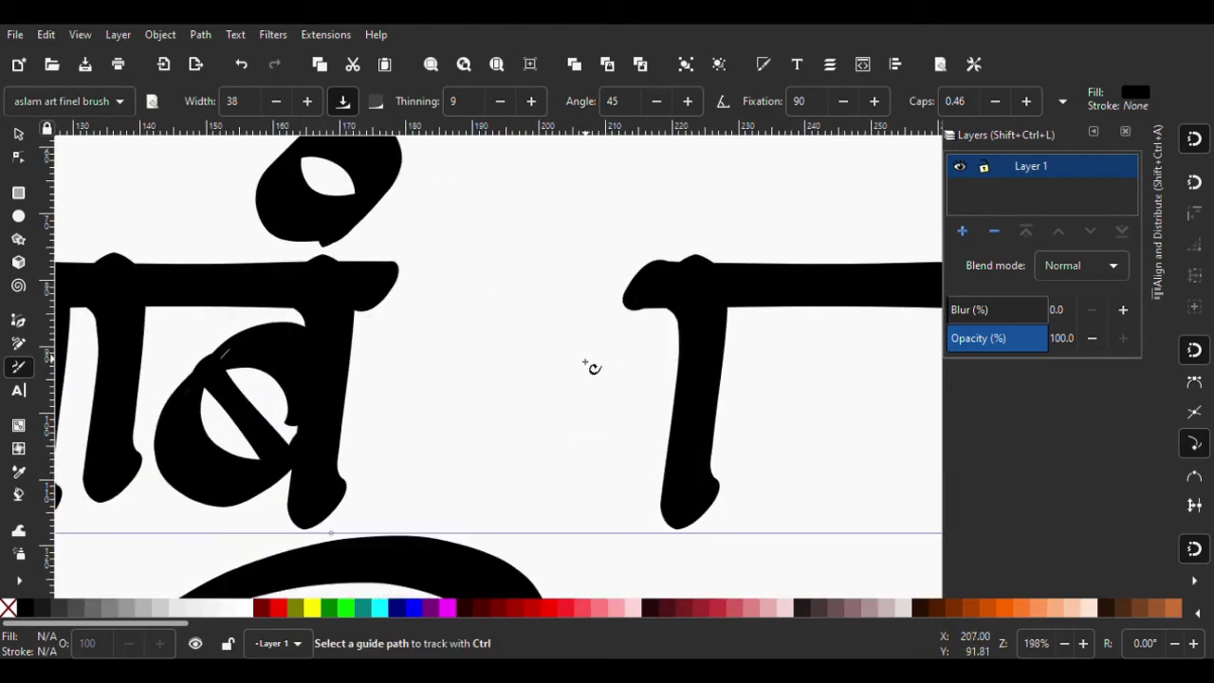
key(ctrl+s)
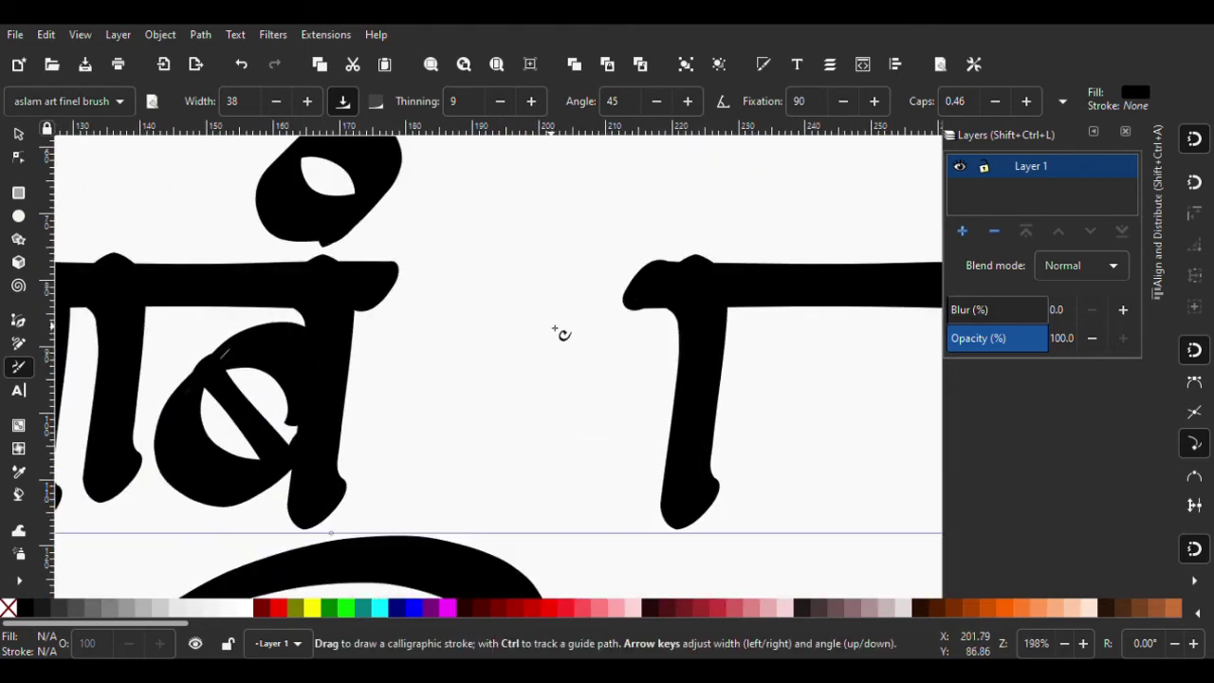
mouse_move(558, 318)
mouse_down()
mouse_move(549, 409)
mouse_move(561, 523)
mouse_up()
drag(671, 435, 683, 343)
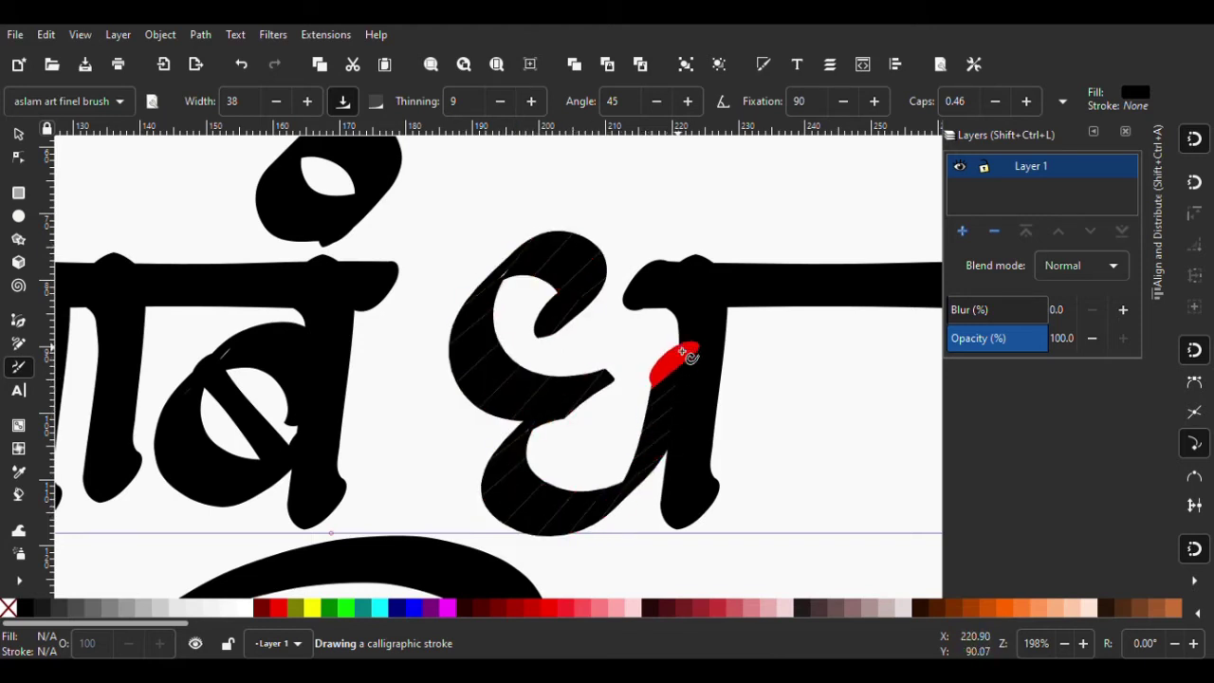
Shift the unsatisfactory ध stroke slightly, then delete it
scroll(583, 393, down, 2)
scroll(610, 401, up, 1)
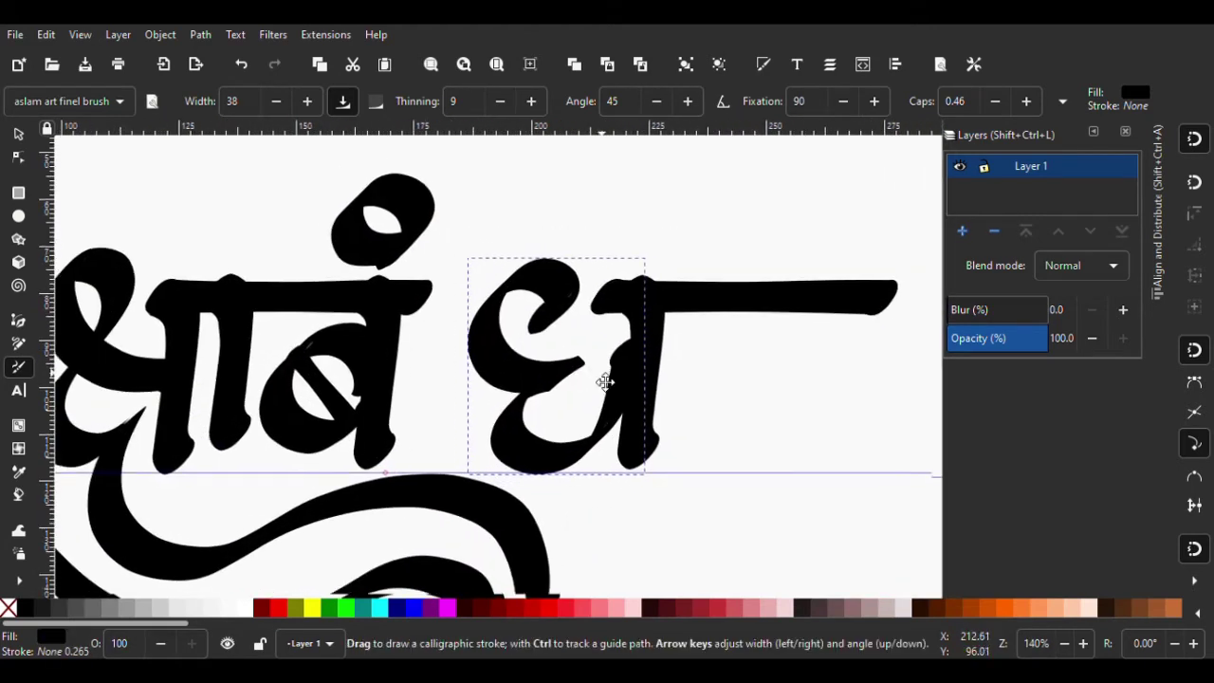
click(18, 134)
drag(590, 315, 603, 304)
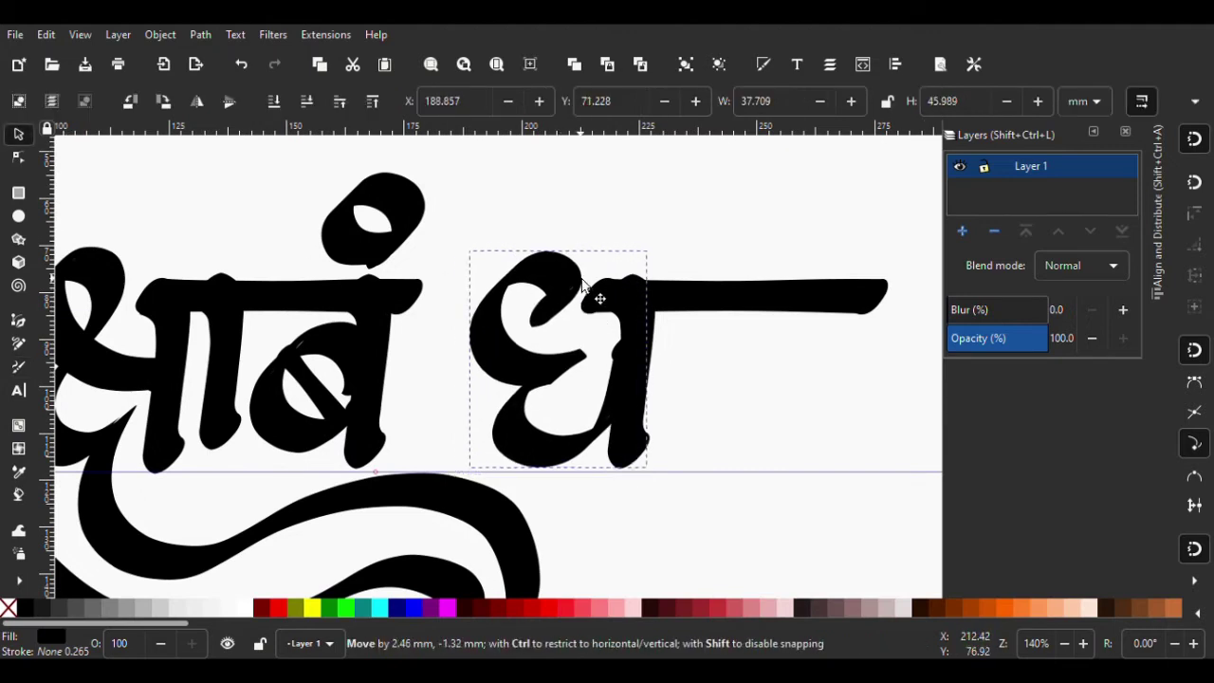
key(Delete)
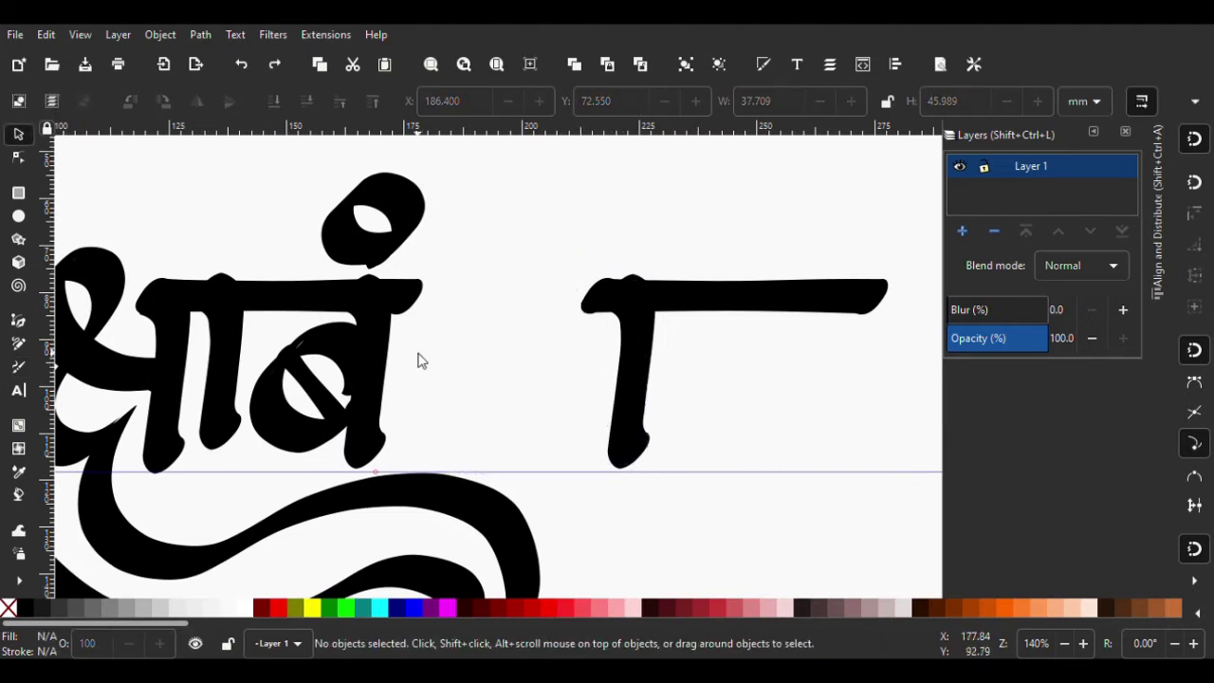
Redraw ध calligraphically: top hook, curve down, and join into the stem
click(18, 368)
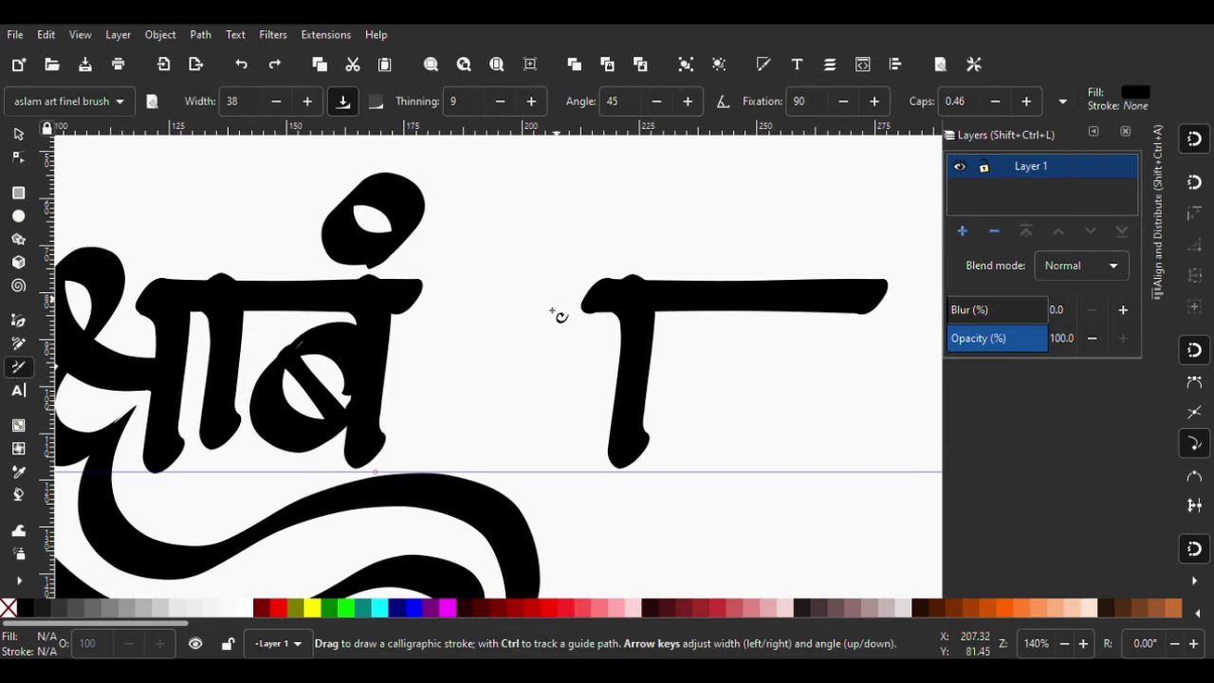
drag(528, 334, 501, 272)
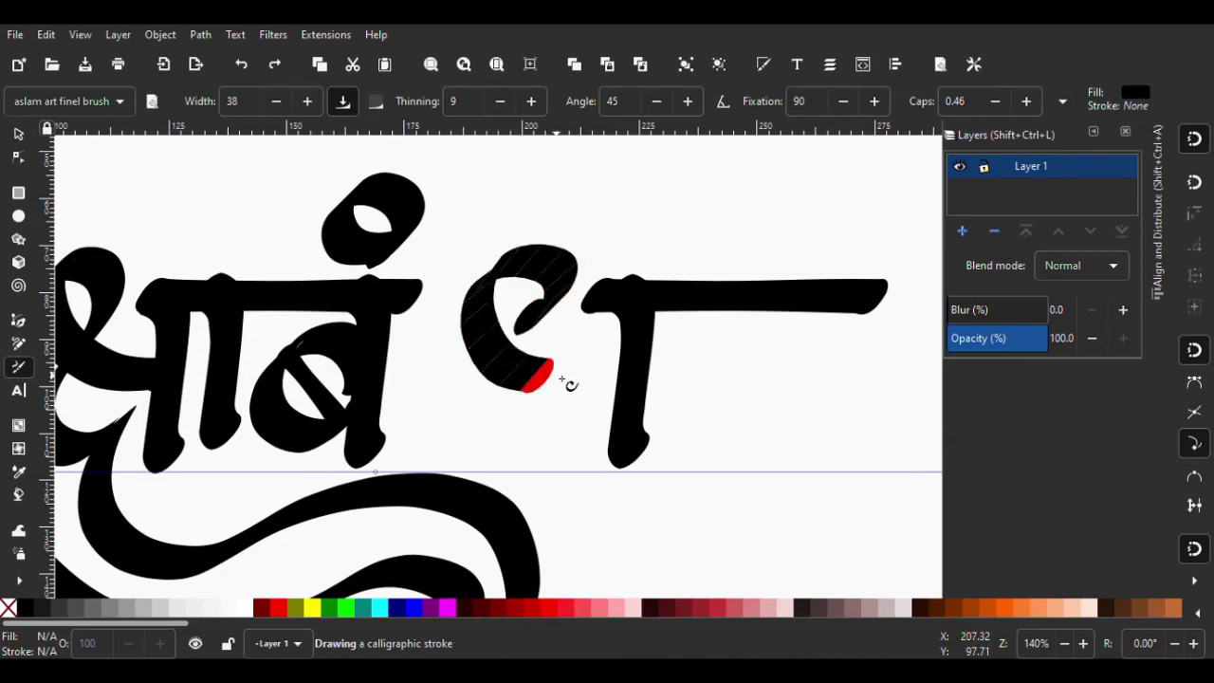
drag(500, 363, 570, 385)
key(ctrl+z)
drag(520, 332, 569, 273)
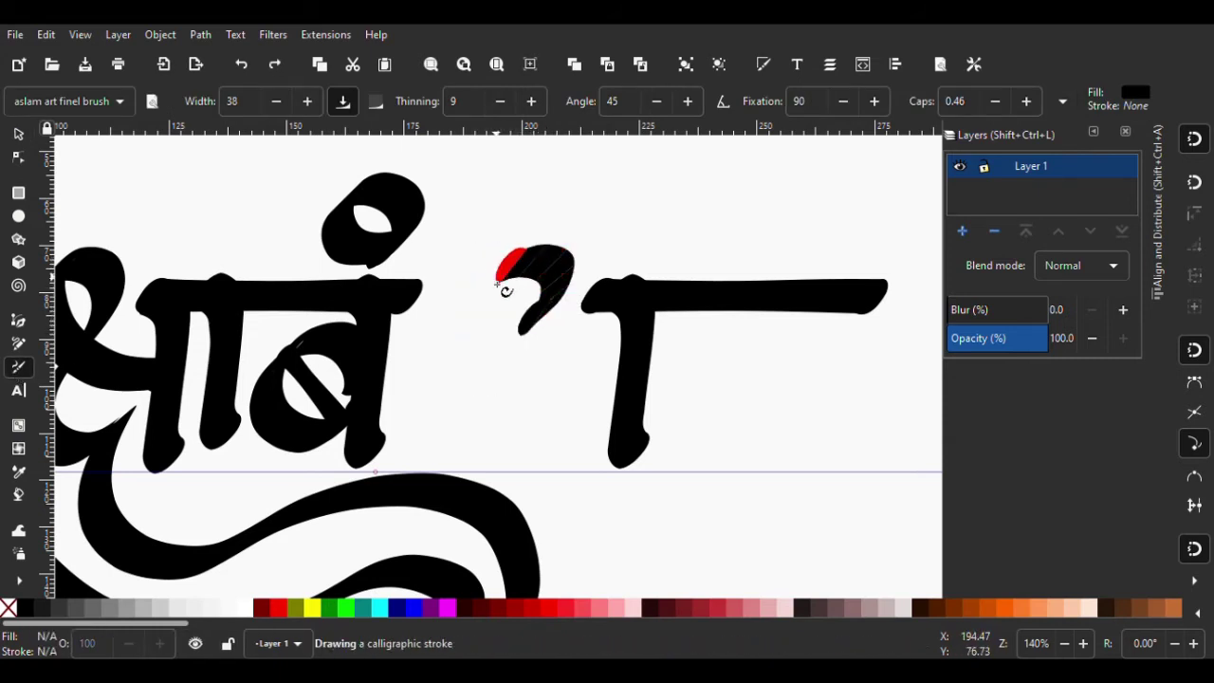
drag(538, 359, 581, 367)
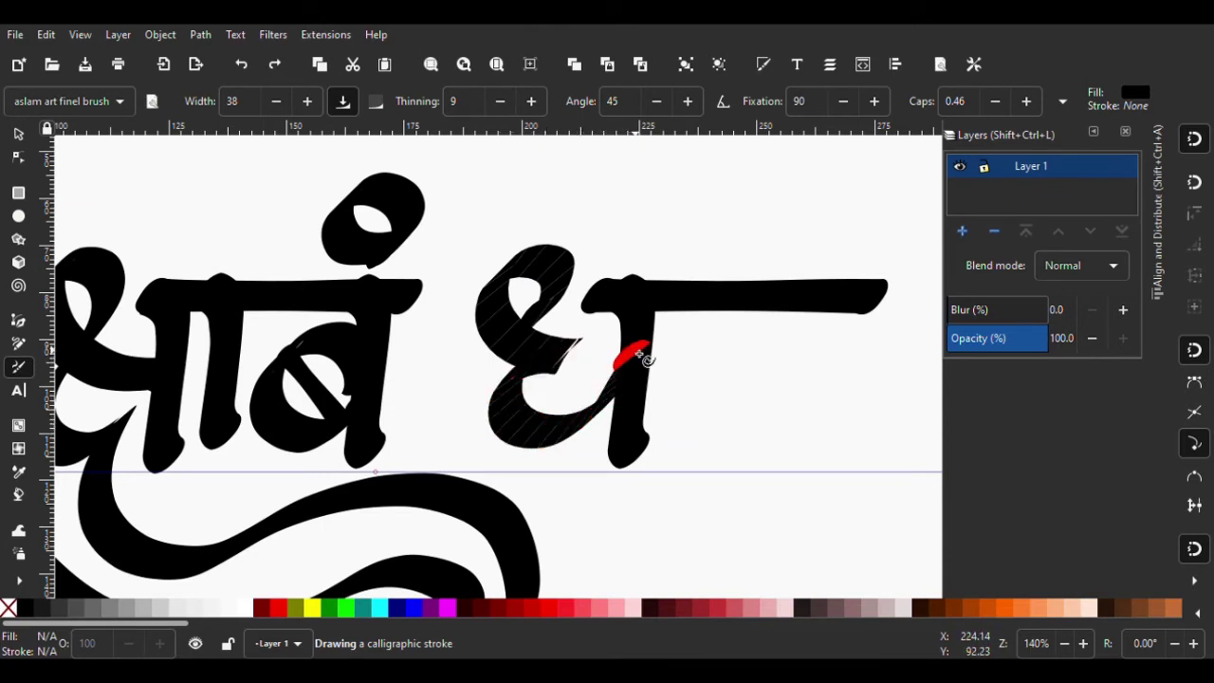
drag(643, 357, 619, 383)
click(18, 133)
Nudge both ध strokes with the arrow keys until they sit snugly against बं
scroll(502, 379, down, 2)
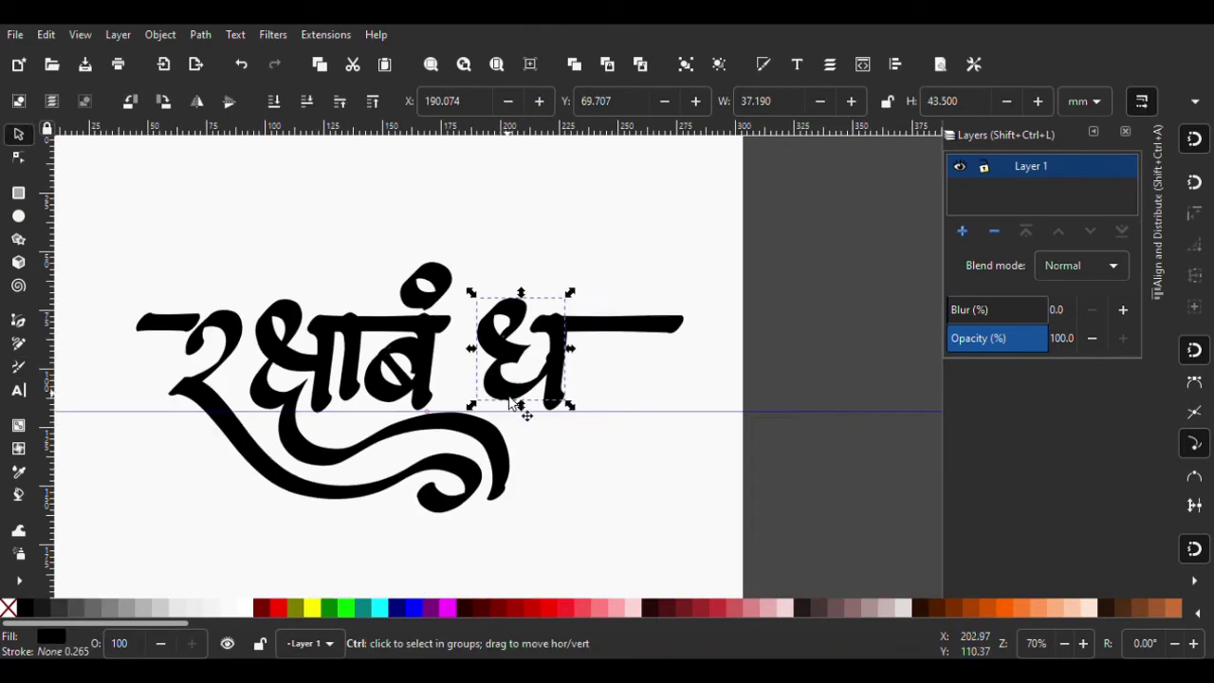
click(629, 474)
drag(487, 285, 458, 231)
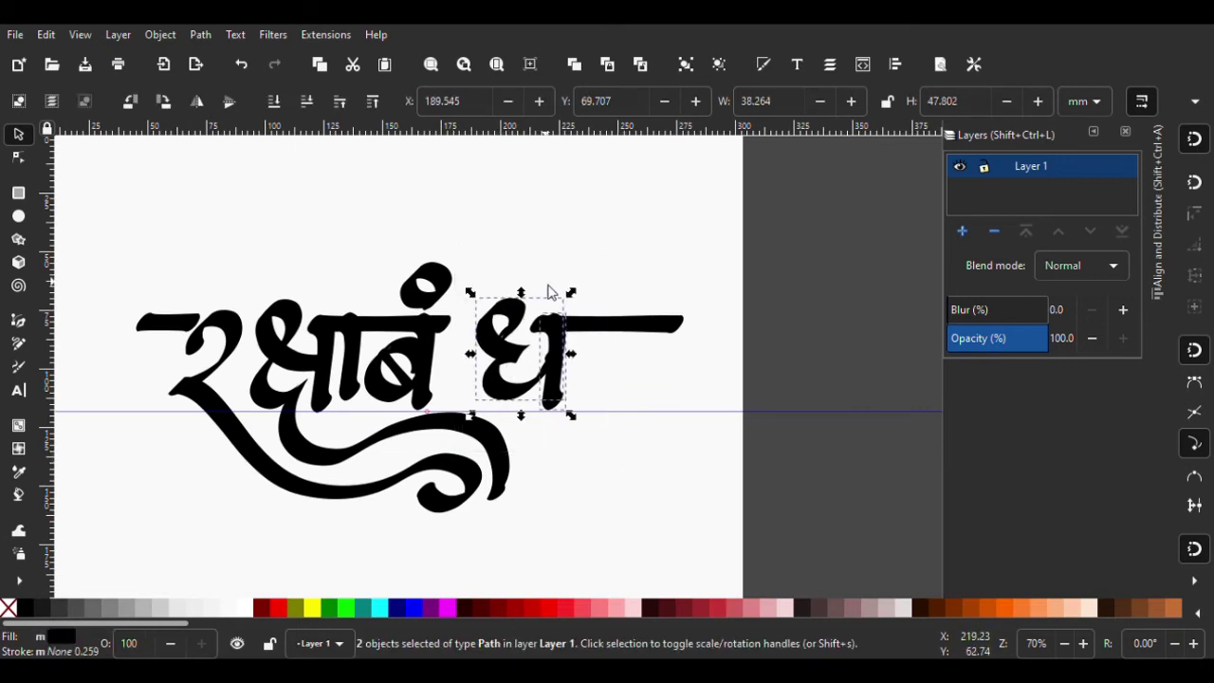
key(Left)
key(Left)
key(Left)
key(Right)
key(Right)
key(Right)
key(Right)
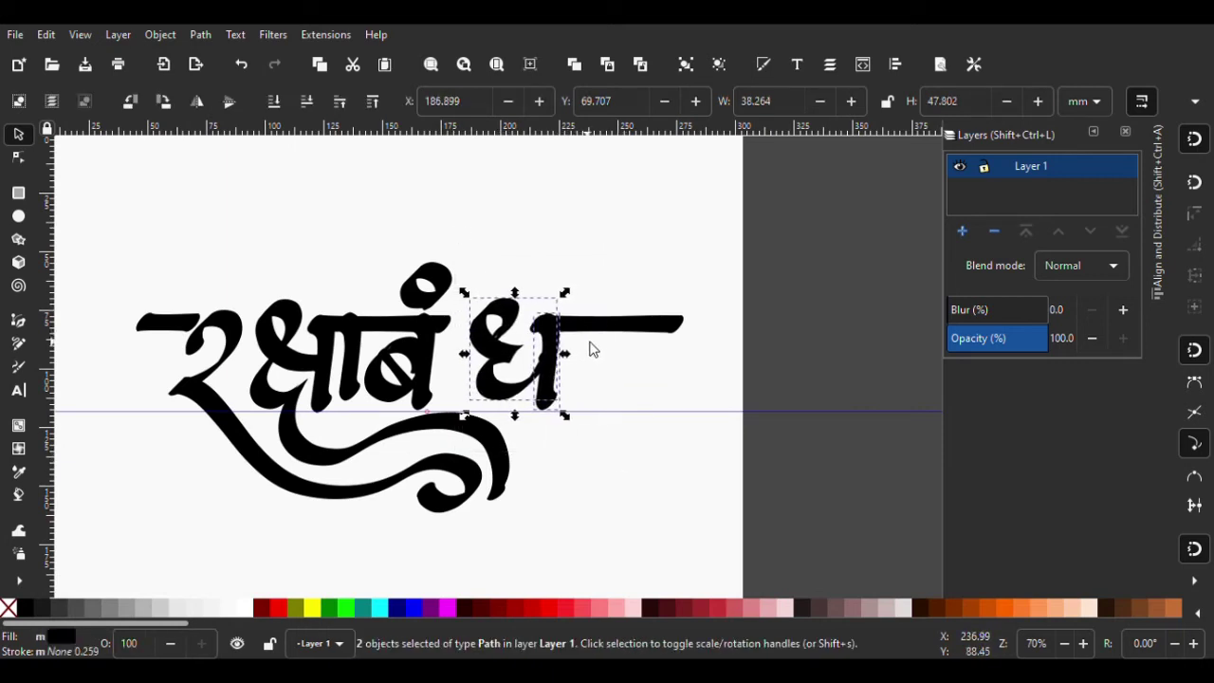
key(Right)
key(Right)
key(Left)
key(Left)
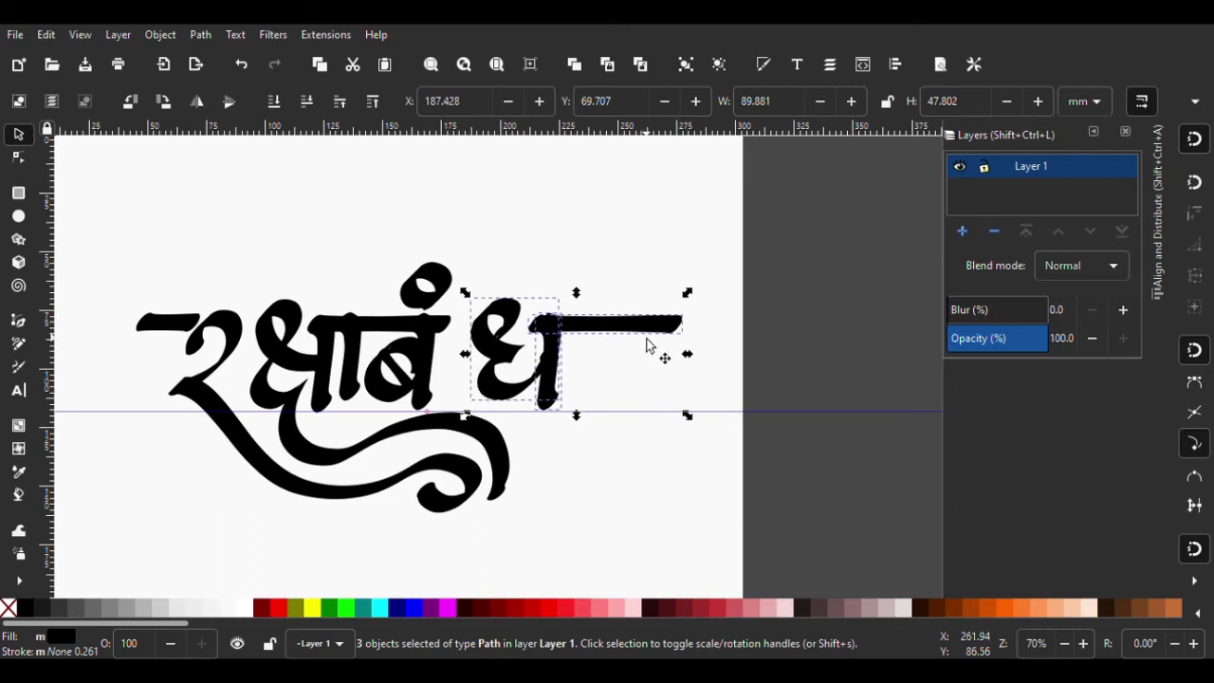
key(Left)
key(Left)
key(Left)
key(Left)
key(Left)
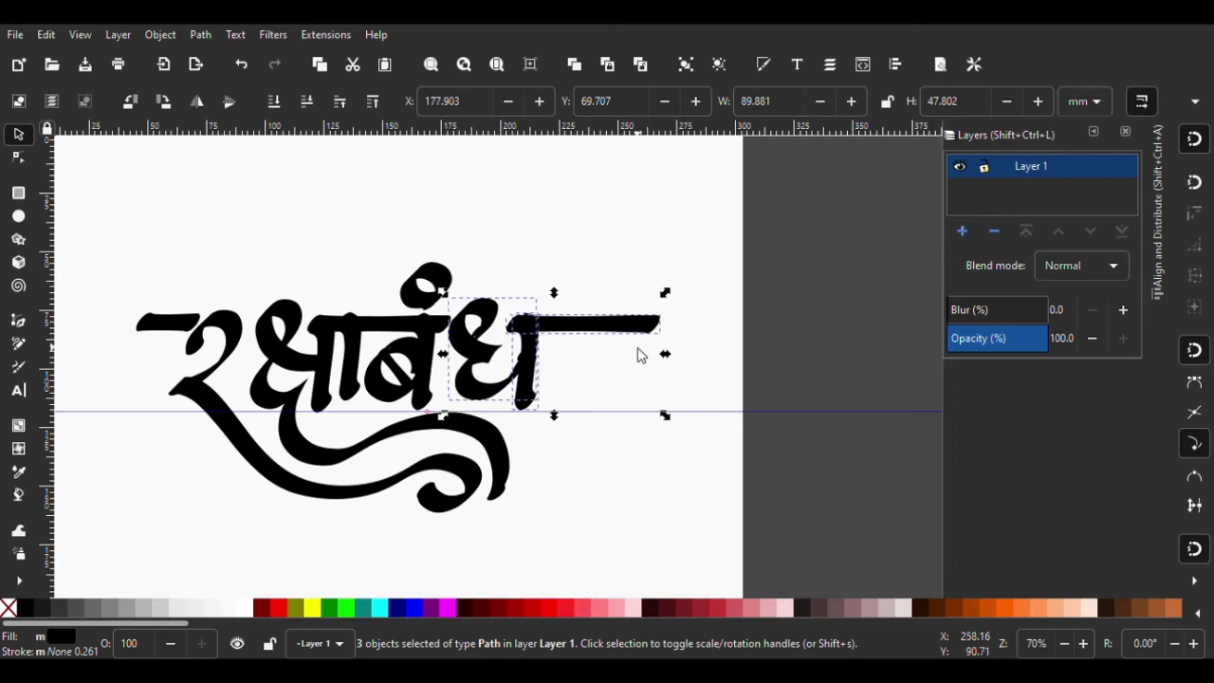
key(Left)
key(Left)
key(Left)
key(Left)
key(Left)
key(Left)
key(Right)
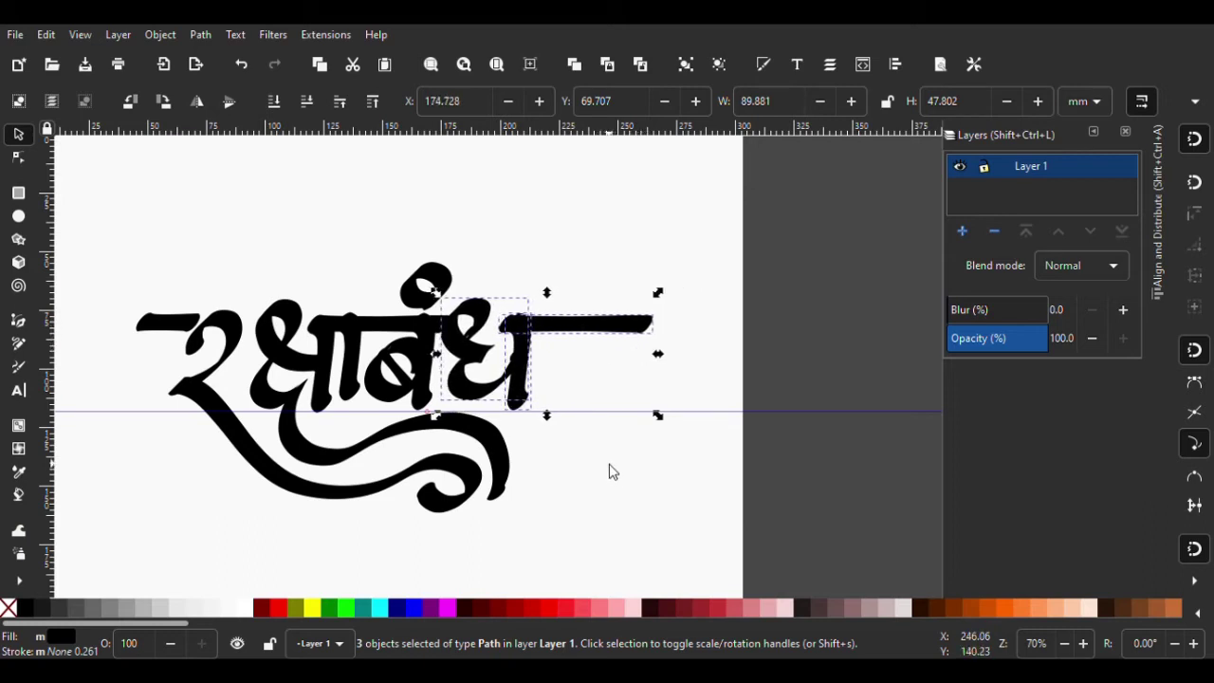
key(Escape)
Select the ध stroke together with the headline bar to check their alignment
click(516, 397)
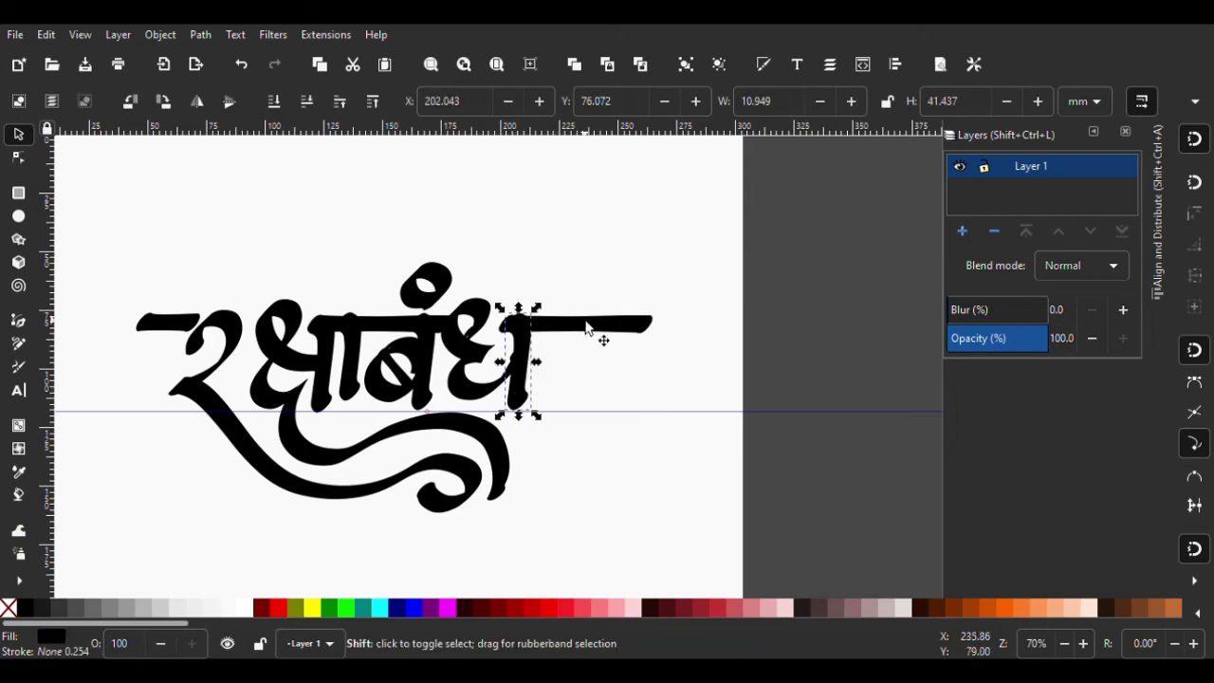
shift+click(599, 331)
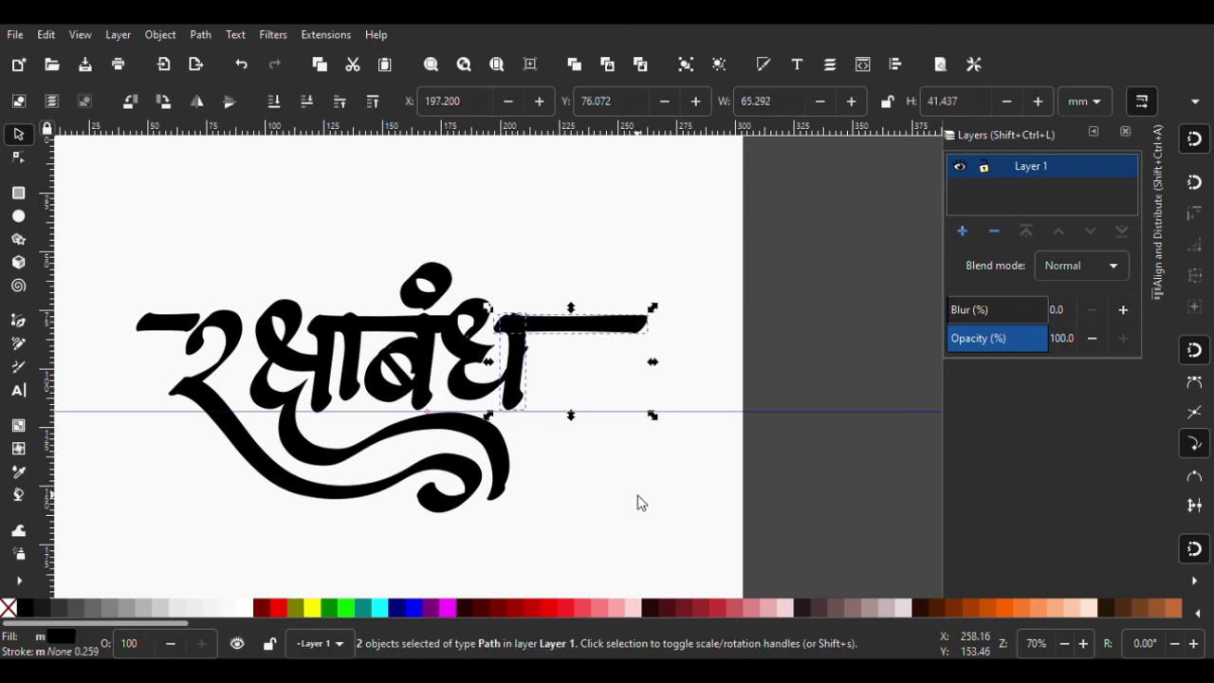
key(Escape)
scroll(581, 431, down, 3)
scroll(581, 431, up, 4)
Select the ध path and bring up its inner loop's nodes in the Node tool
scroll(584, 390, up, 2)
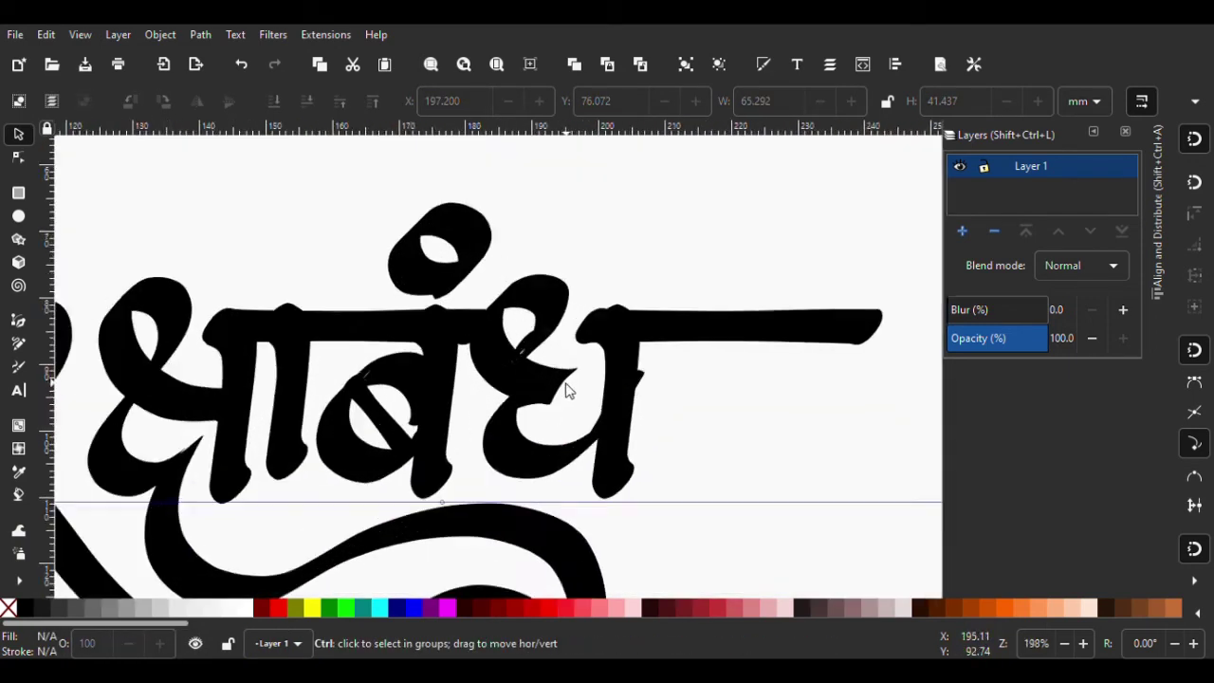
scroll(567, 390, up, 1)
scroll(541, 279, up, 1)
ctrl+click(560, 285)
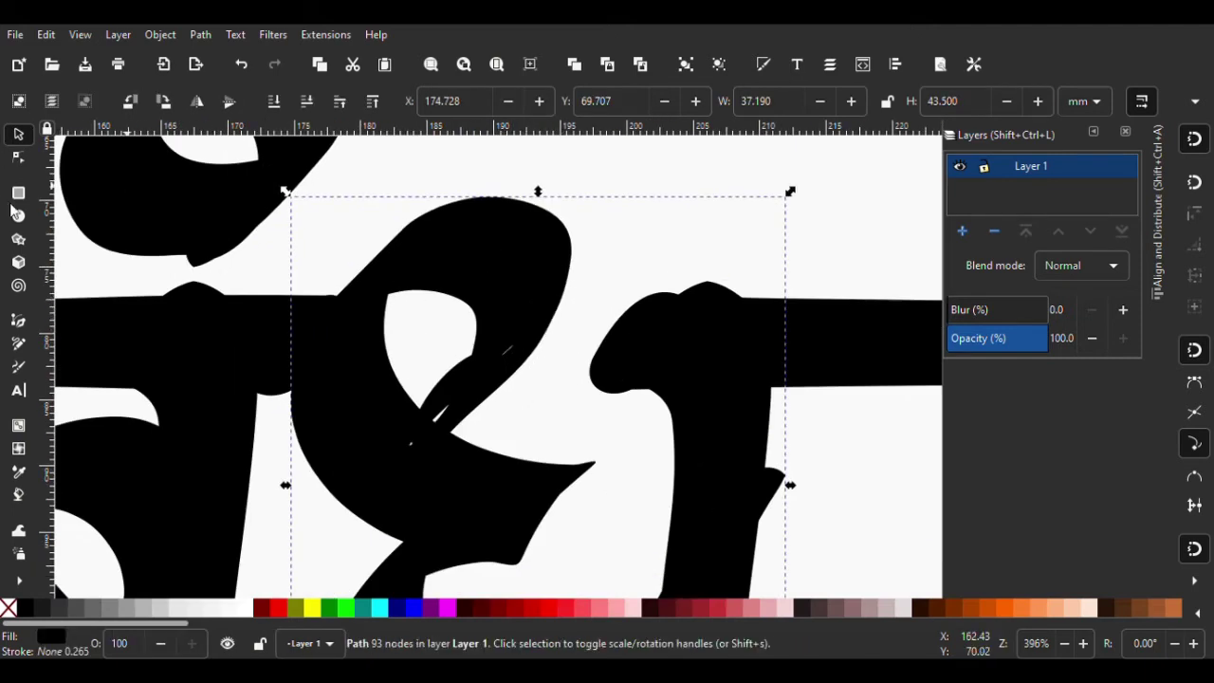
click(18, 158)
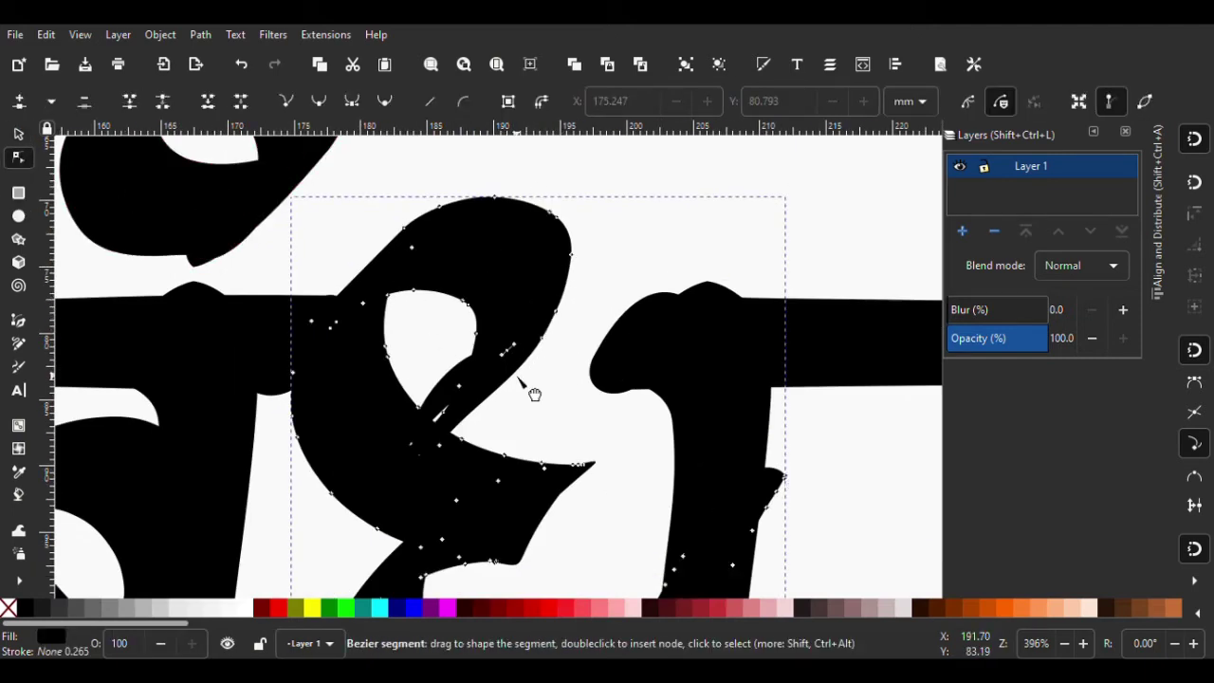
click(519, 381)
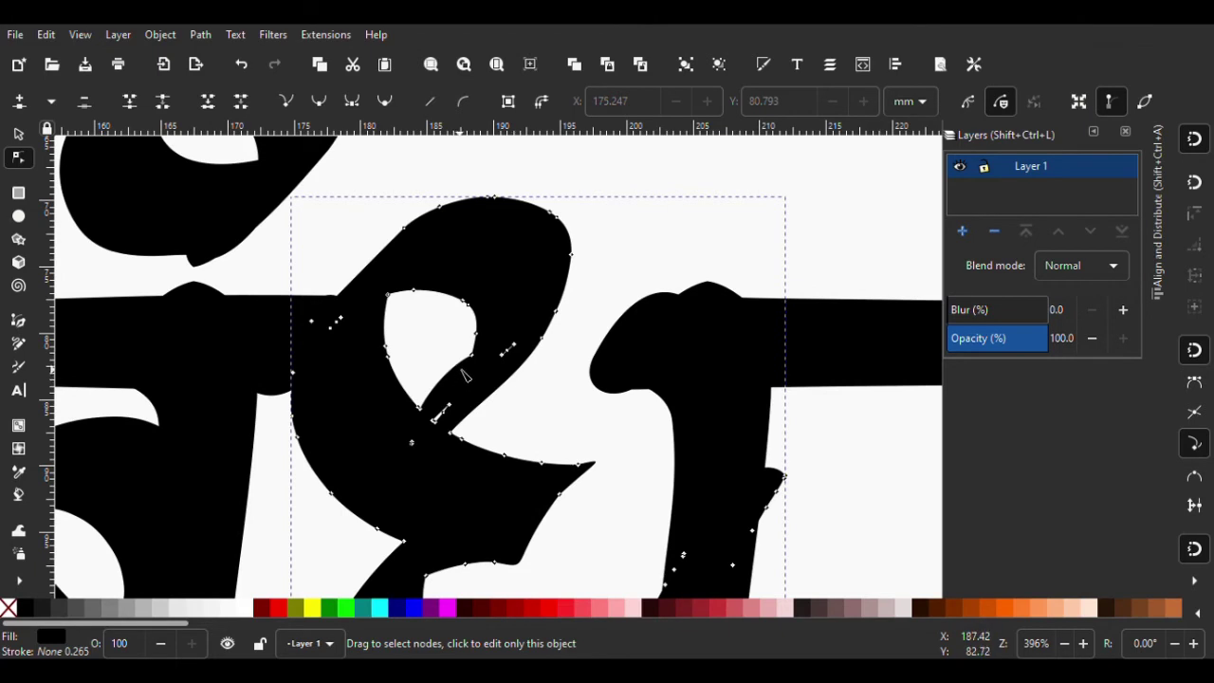
scroll(465, 376, up, 1)
scroll(492, 381, up, 1)
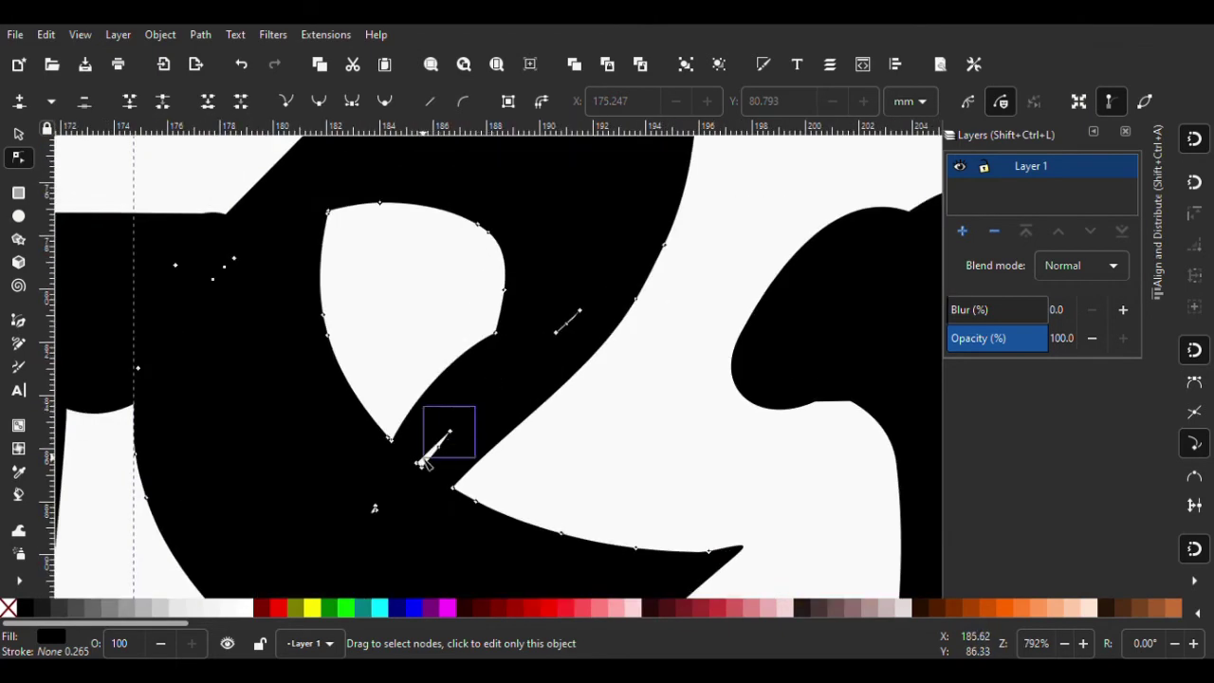
Delete the stray sliver nodes inside the ध loop and straighten its inner curved edge
drag(419, 460, 399, 486)
key(ctrl+shift+c)
click(433, 476)
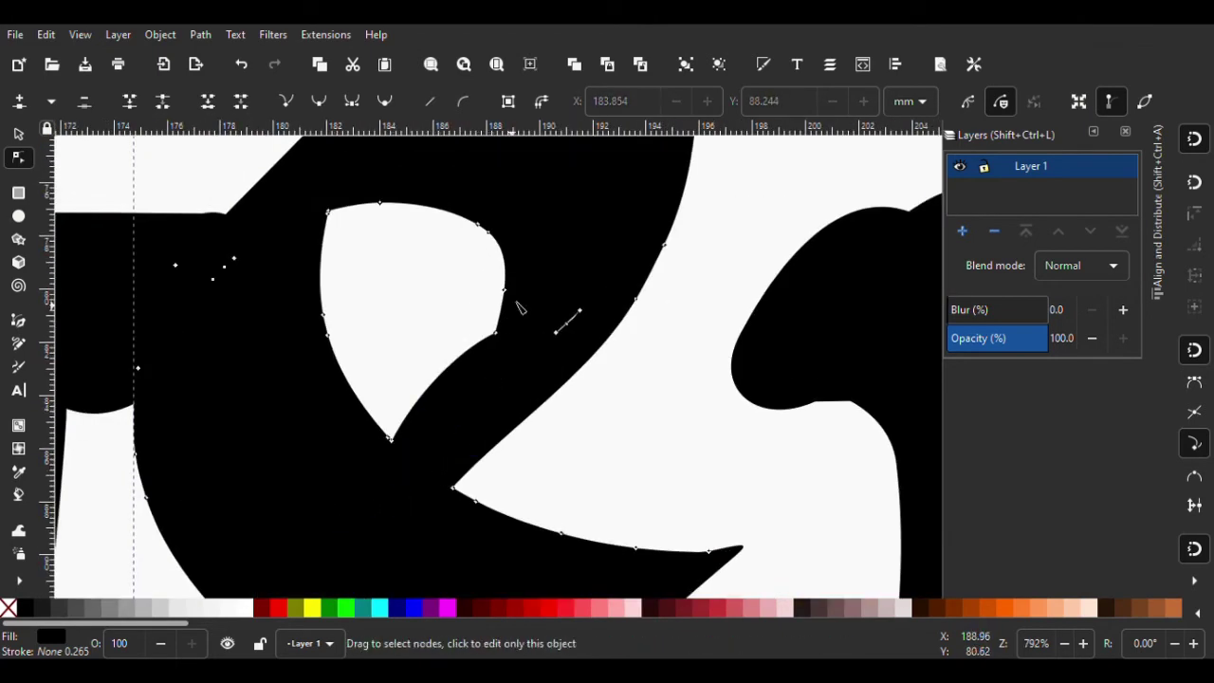
key(Delete)
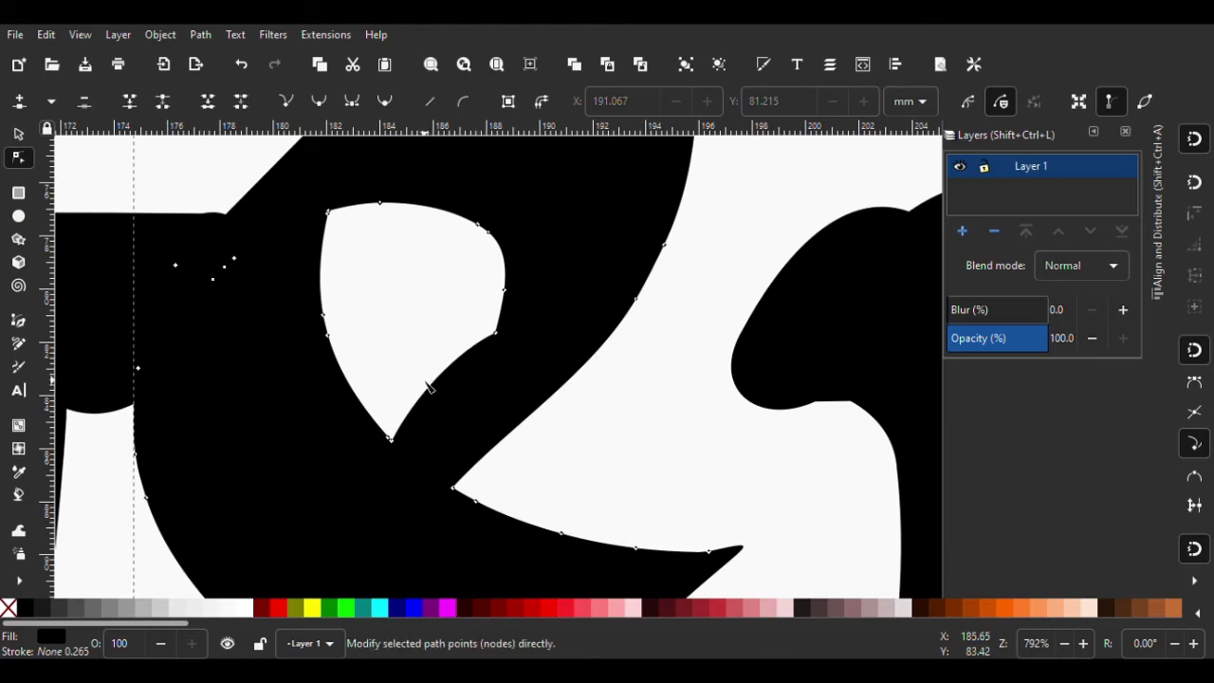
click(429, 387)
drag(433, 387, 447, 398)
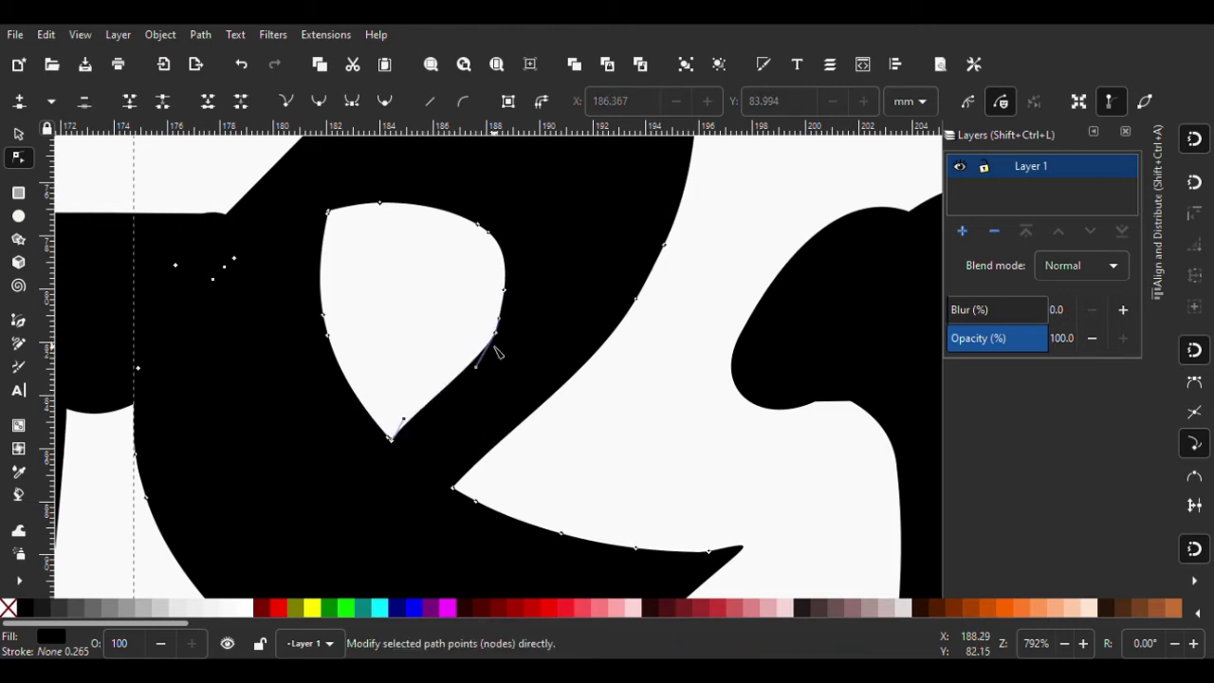
scroll(529, 396, down, 3)
scroll(507, 376, down, 5)
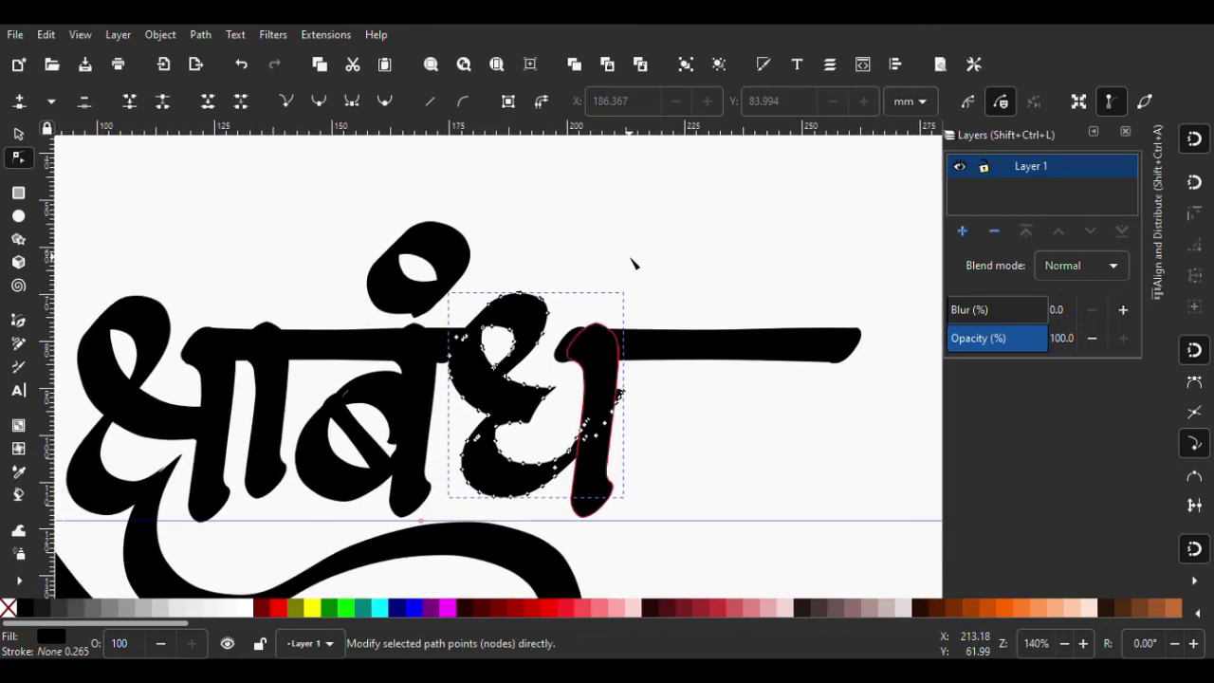
Fine-tune the end nodes of the headline bar piece over बं
key(Escape)
scroll(590, 389, down, 3)
scroll(434, 352, up, 3)
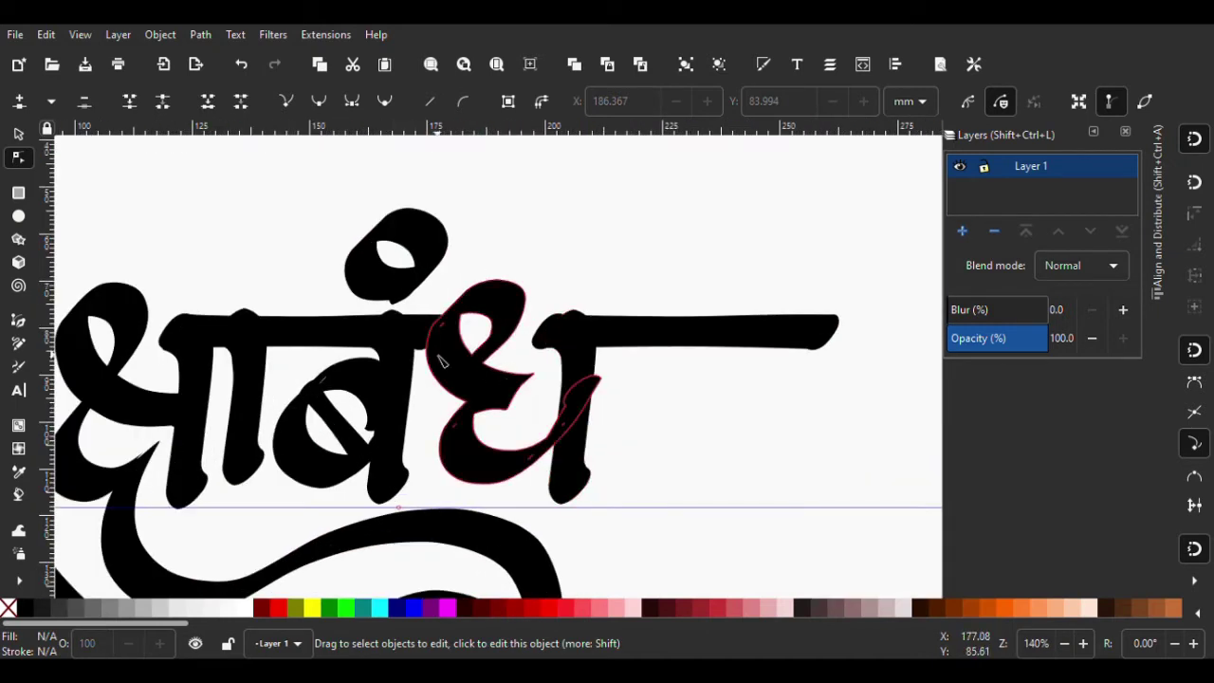
click(428, 327)
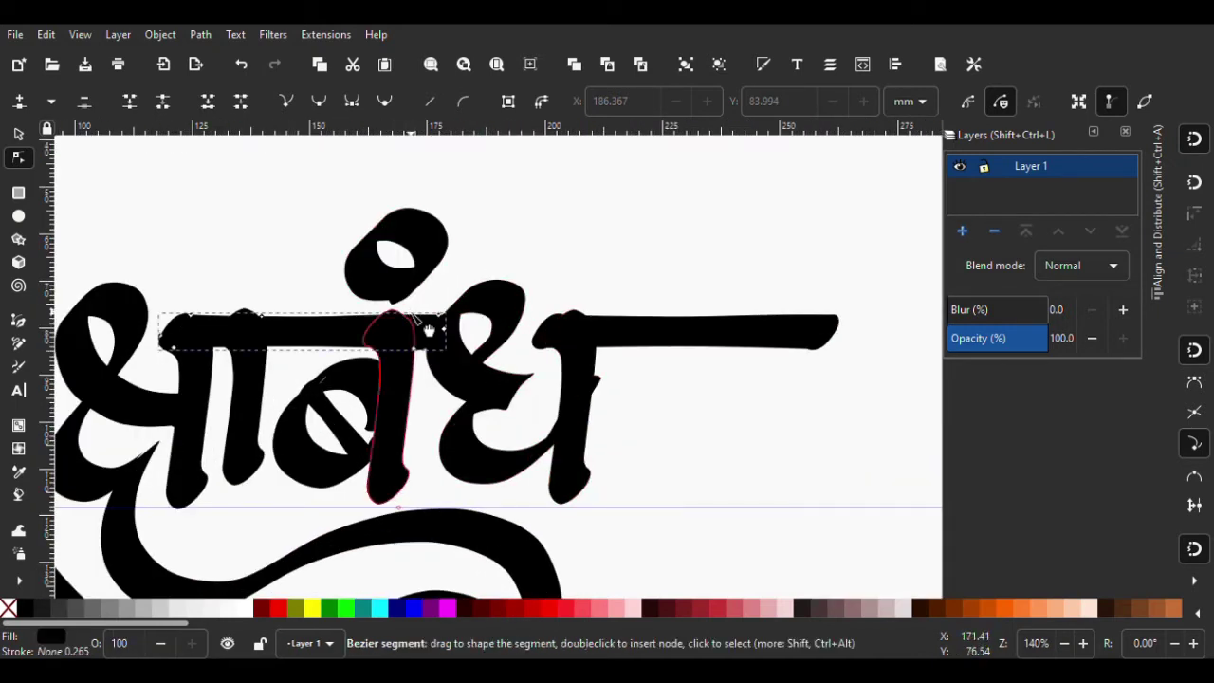
drag(410, 309, 452, 353)
key(Left)
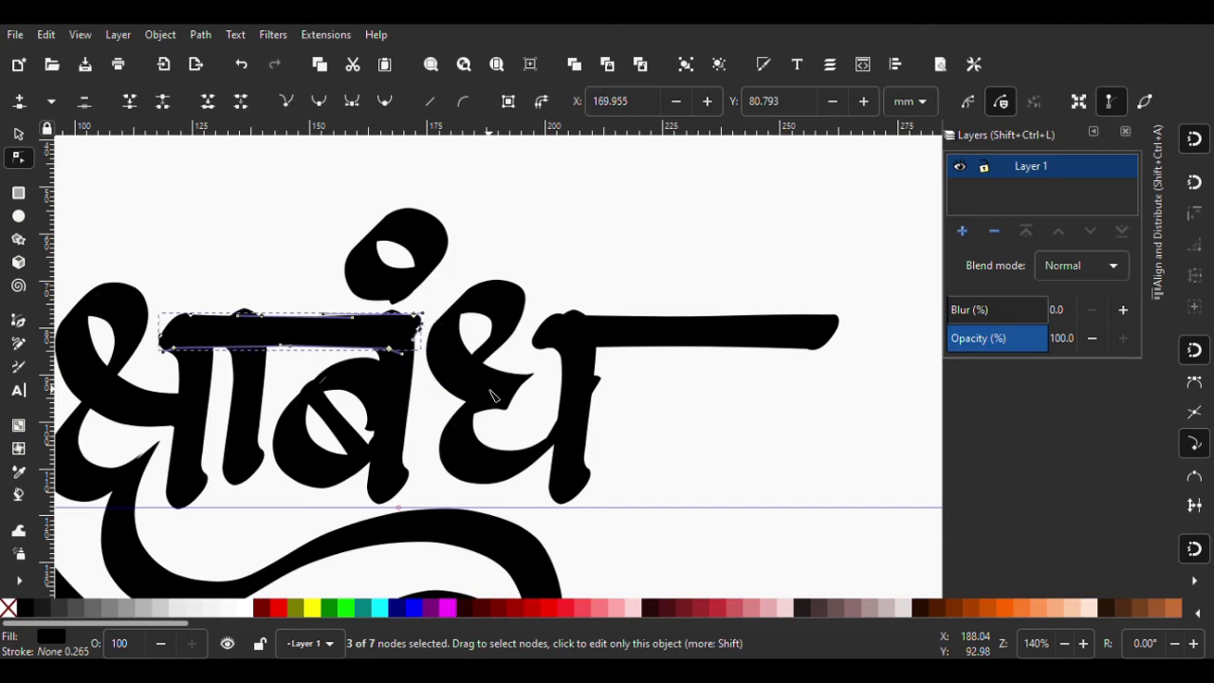
key(Right)
Move the ध glyph right from X 174.728 to 176.315 mm
click(18, 137)
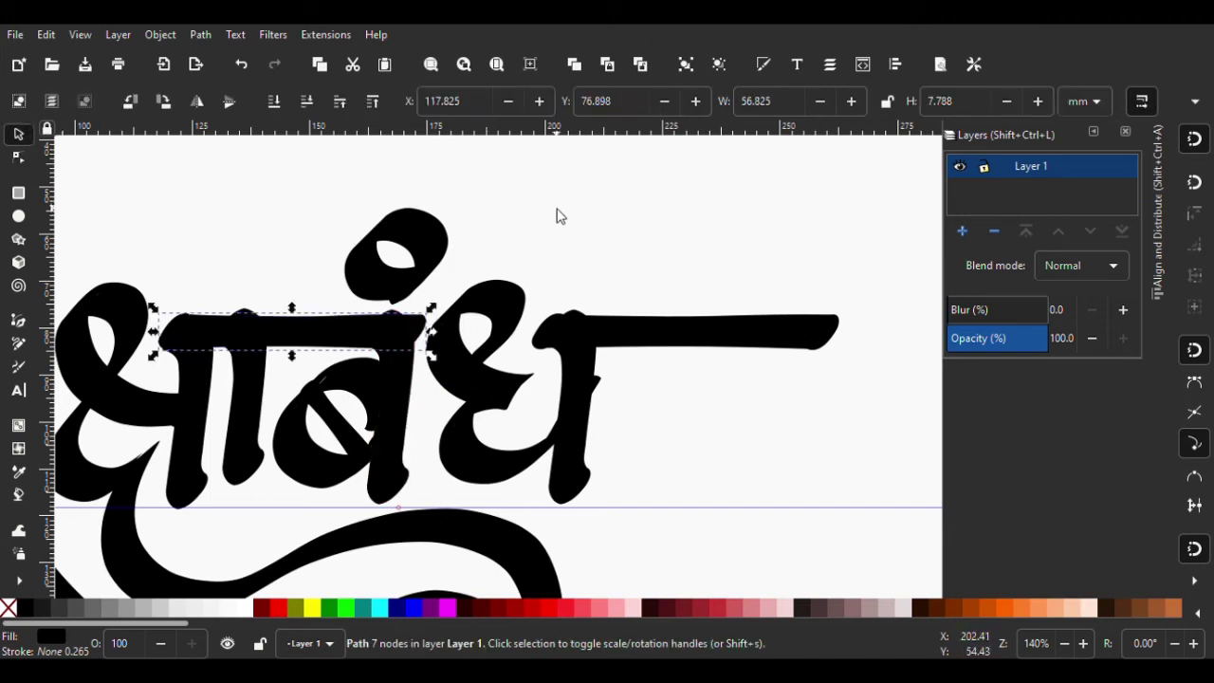
key(Escape)
ctrl+scroll(531, 408, down, 2)
click(574, 412)
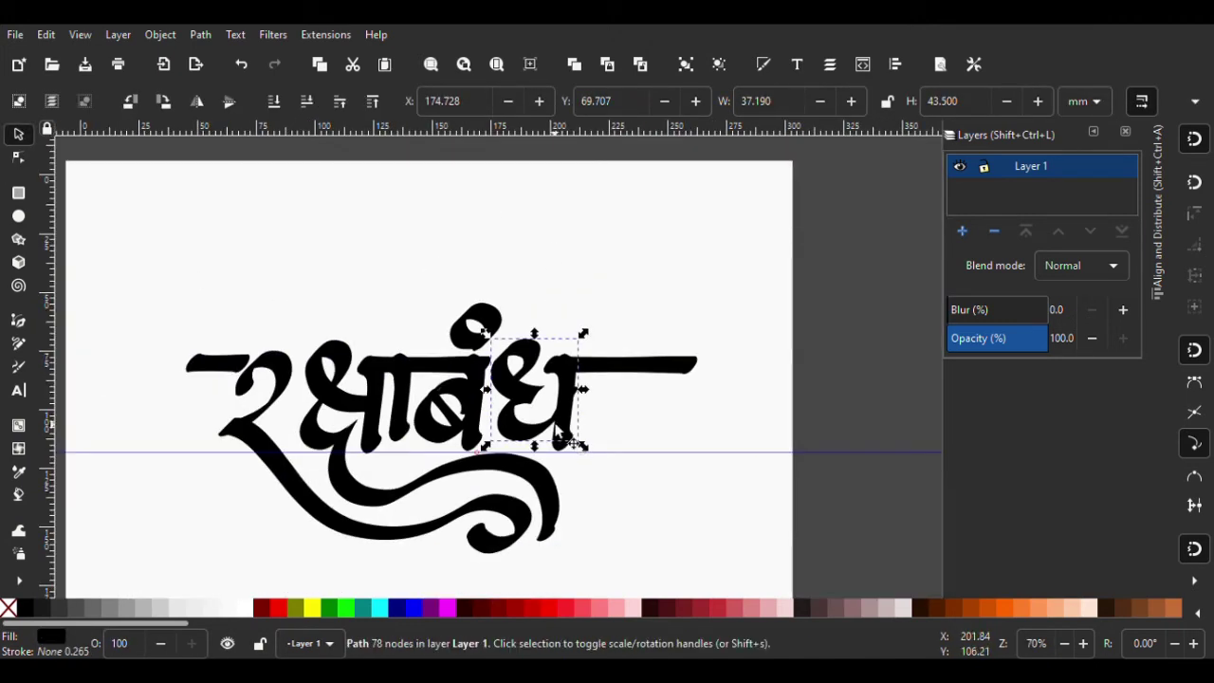
ctrl+scroll(574, 412, up, 2)
key(Right)
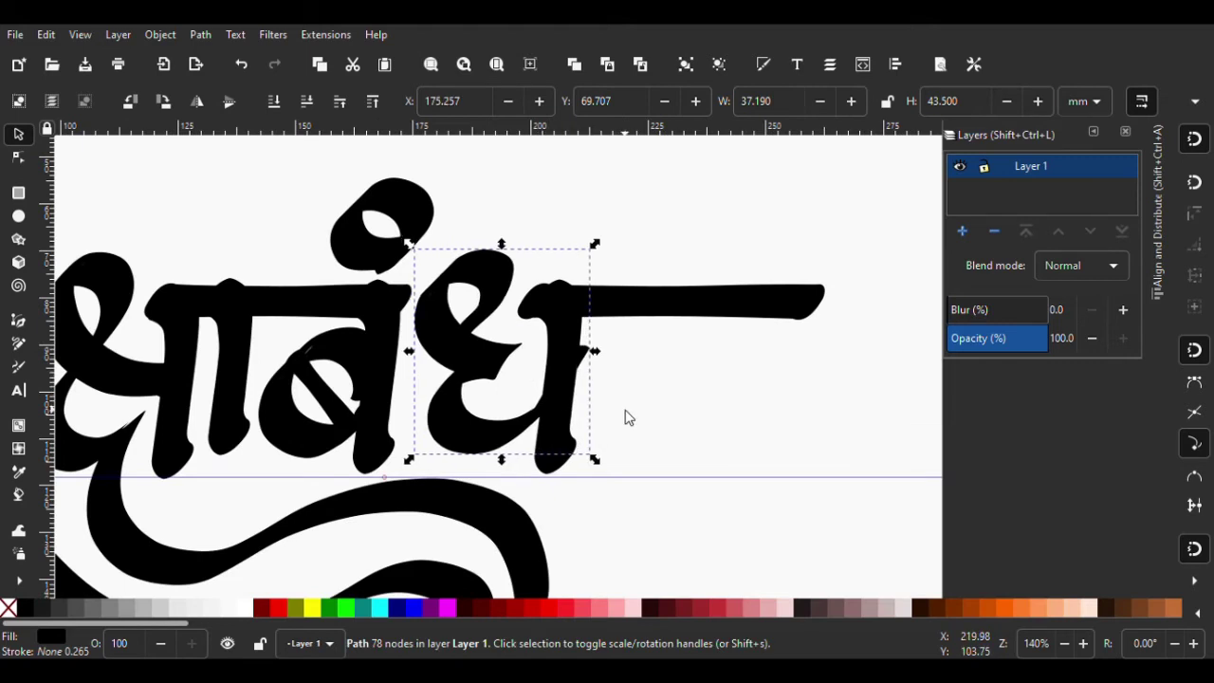
key(Right)
key(Right)
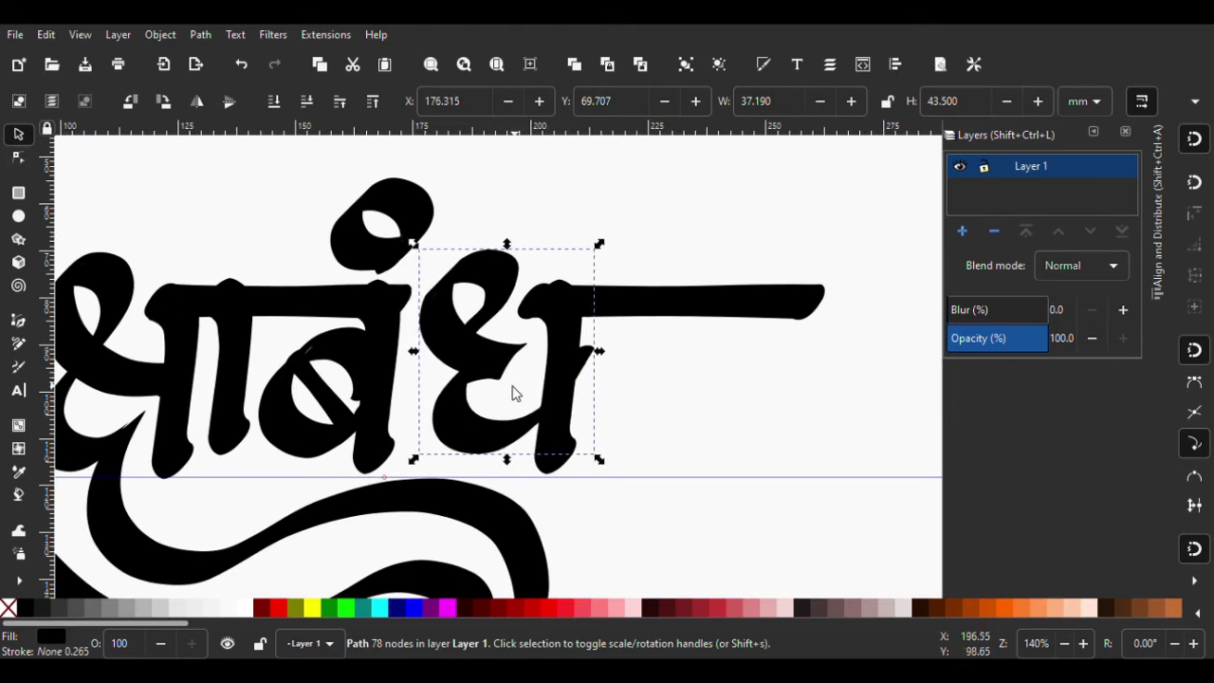
Draw a rectangle over ध's right side and subtract it from ध with Path Difference
click(18, 193)
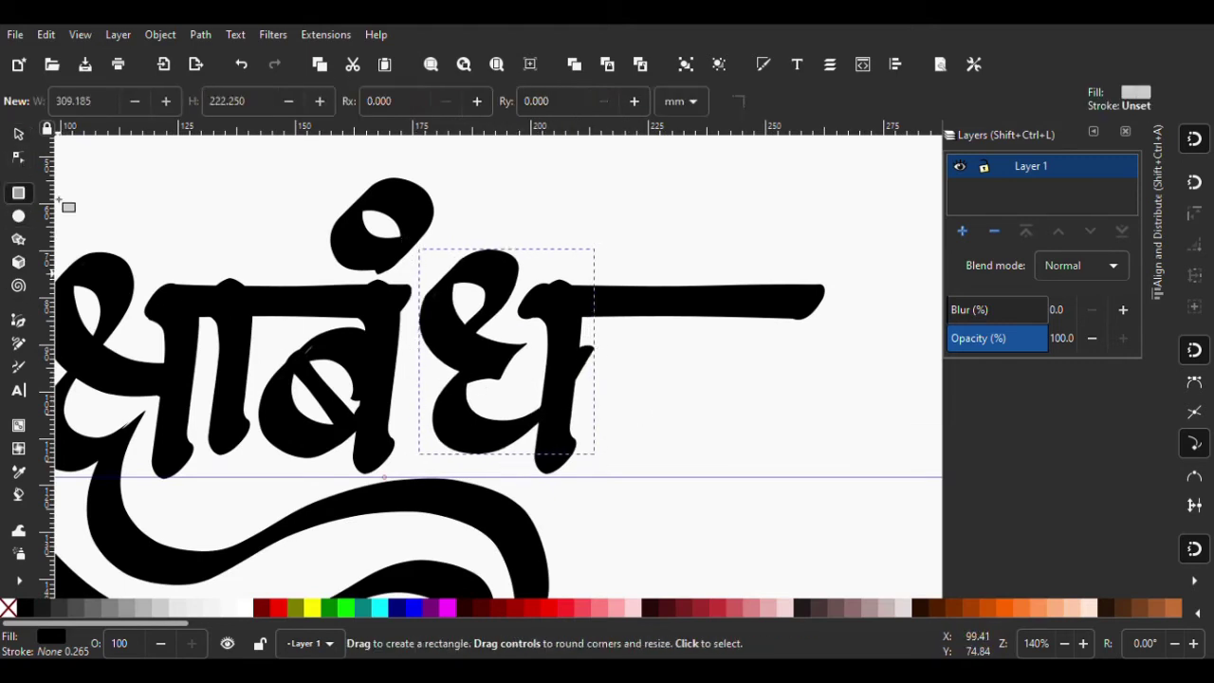
drag(573, 330, 642, 515)
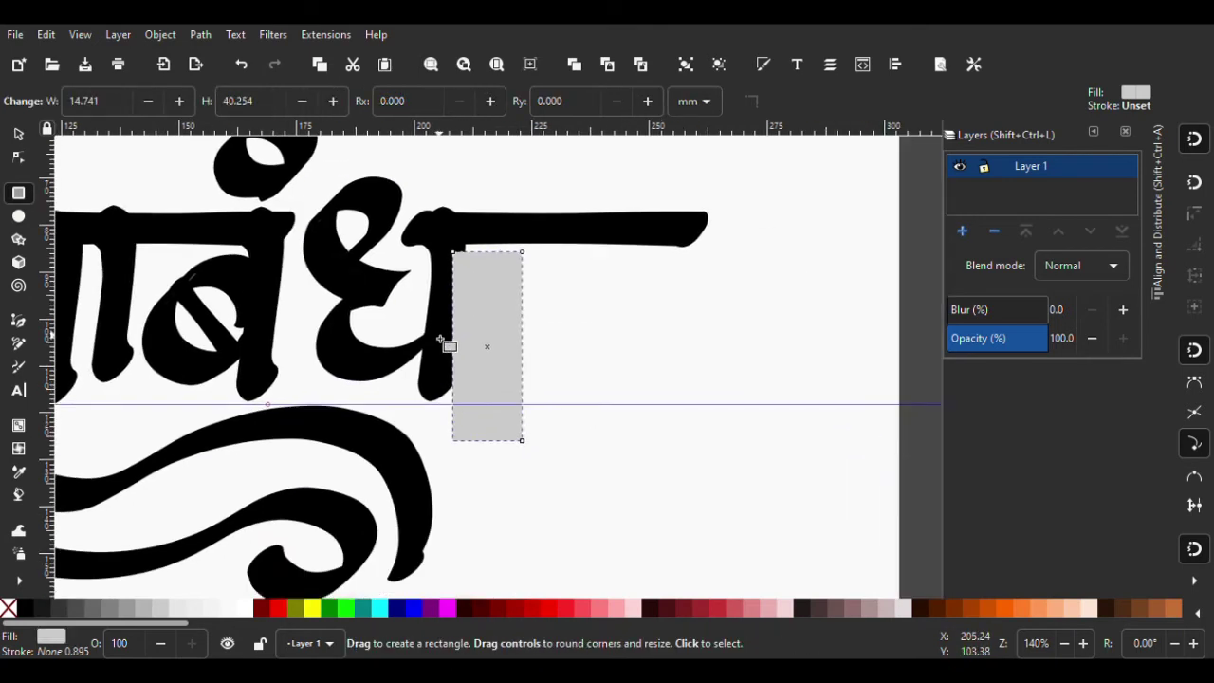
click(18, 135)
shift+click(364, 242)
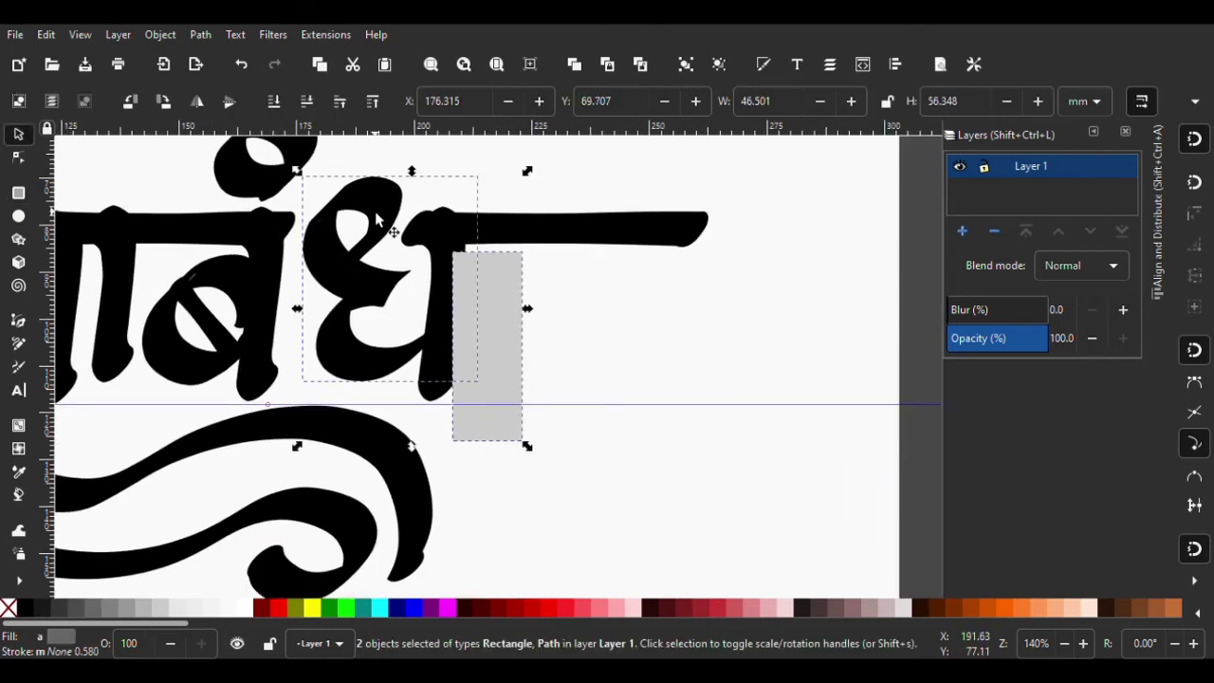
key(ctrl+minus)
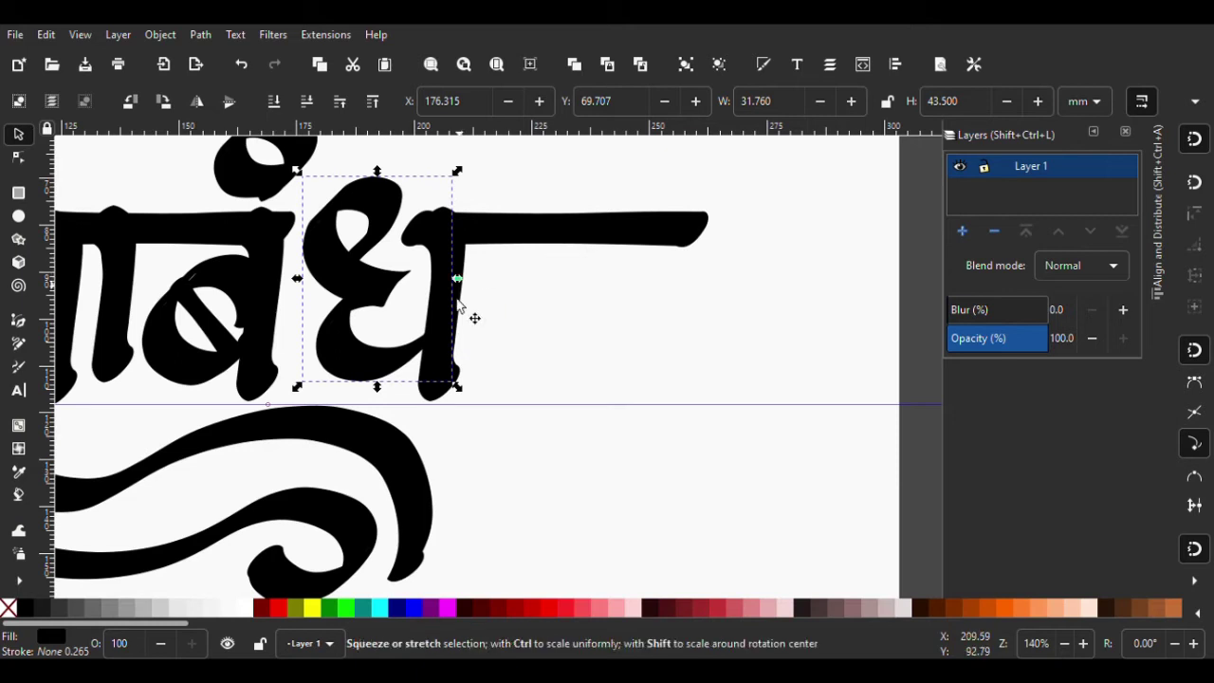
Check the trimmed ध with its stem at X 174.728 mm and save 001.svg
shift+click(447, 384)
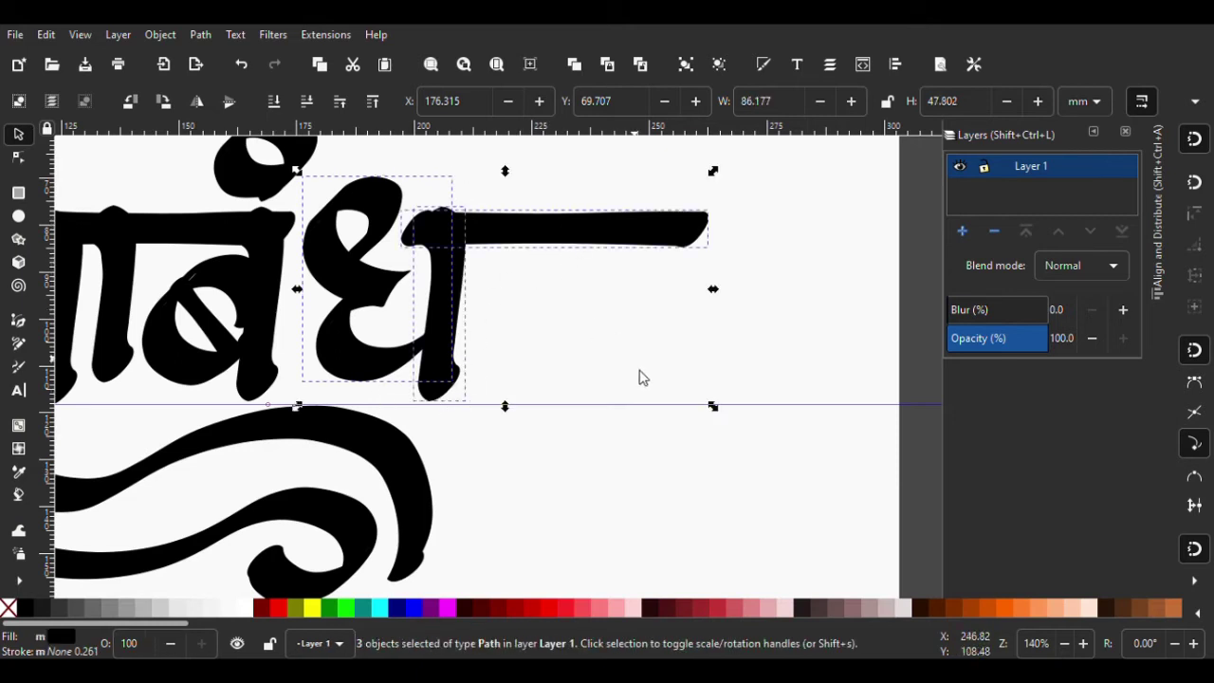
scroll(641, 378, down, 1)
click(564, 421)
ctrl+scroll(548, 448, down, 2)
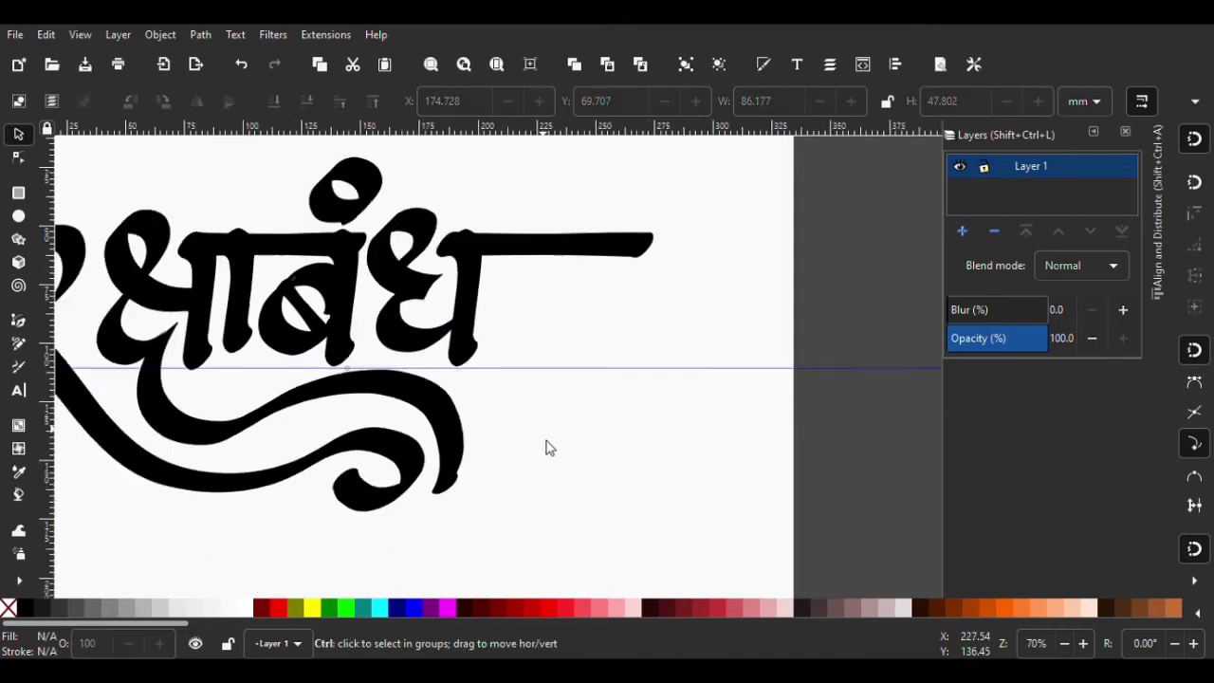
ctrl+scroll(541, 427, down, 2)
key(ctrl+s)
ctrl+scroll(512, 339, up, 5)
Drag a Bezier handle at the V-shaped corner inside ध's loop to smooth the curve
ctrl+scroll(464, 228, up, 2)
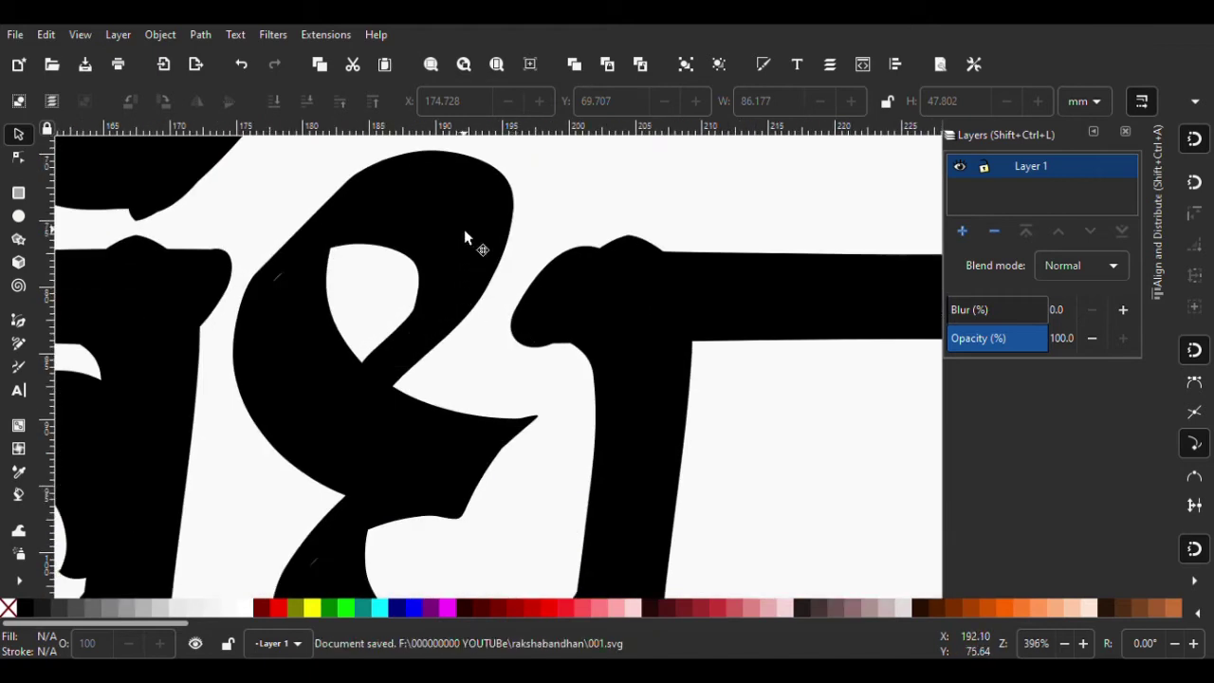
click(464, 229)
click(18, 157)
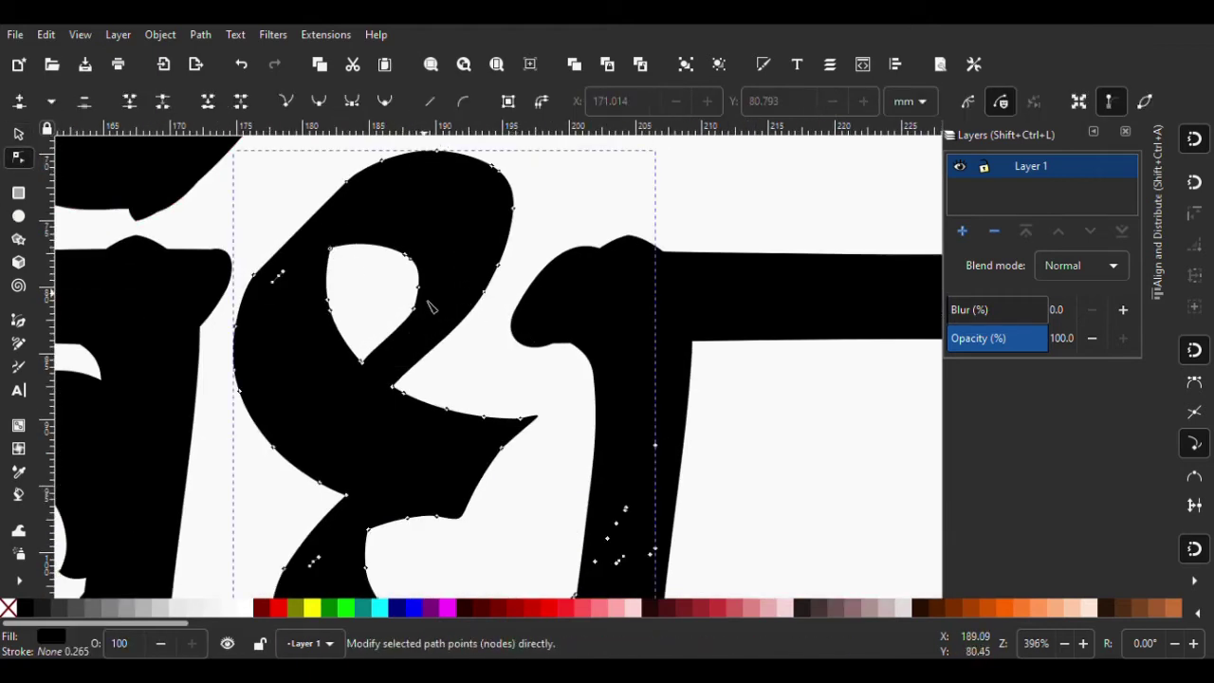
scroll(389, 337, up, 3)
click(332, 420)
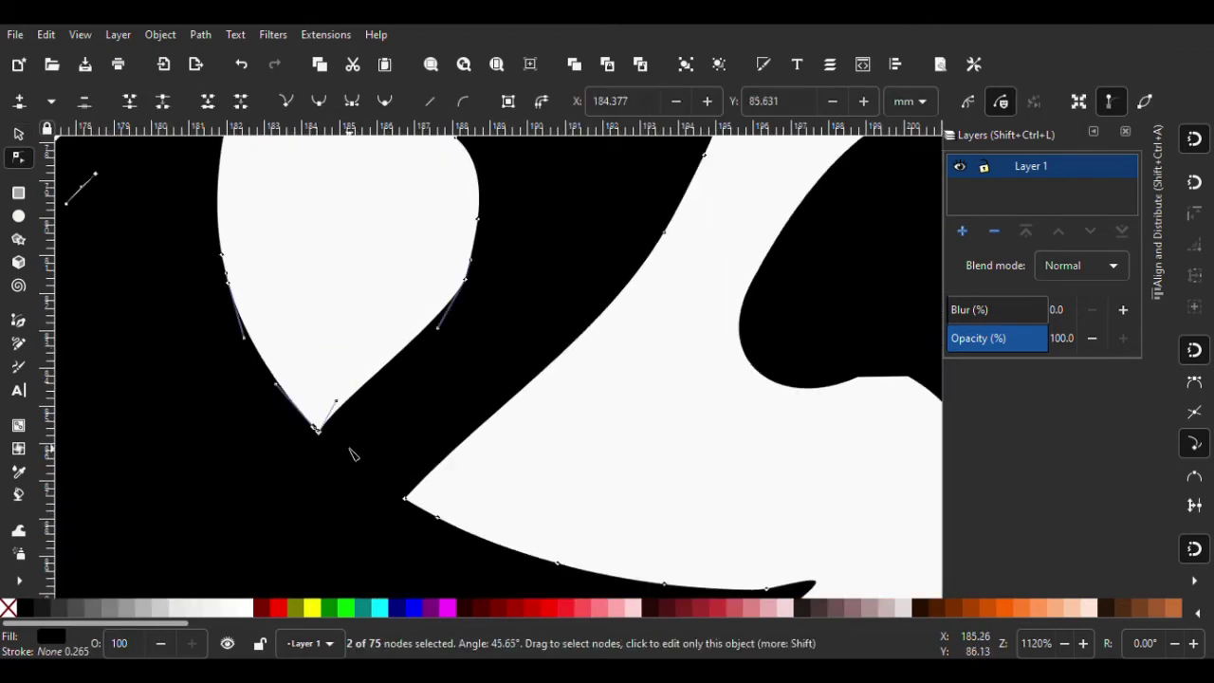
drag(337, 403, 349, 402)
scroll(418, 379, up, 4)
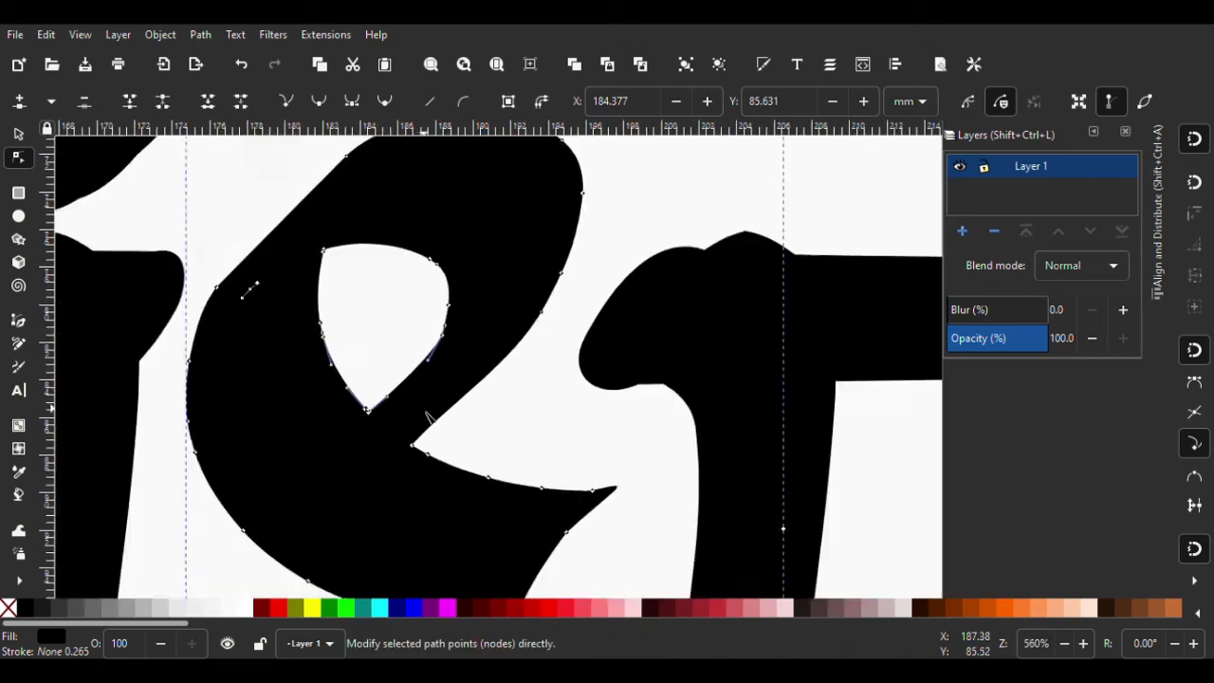
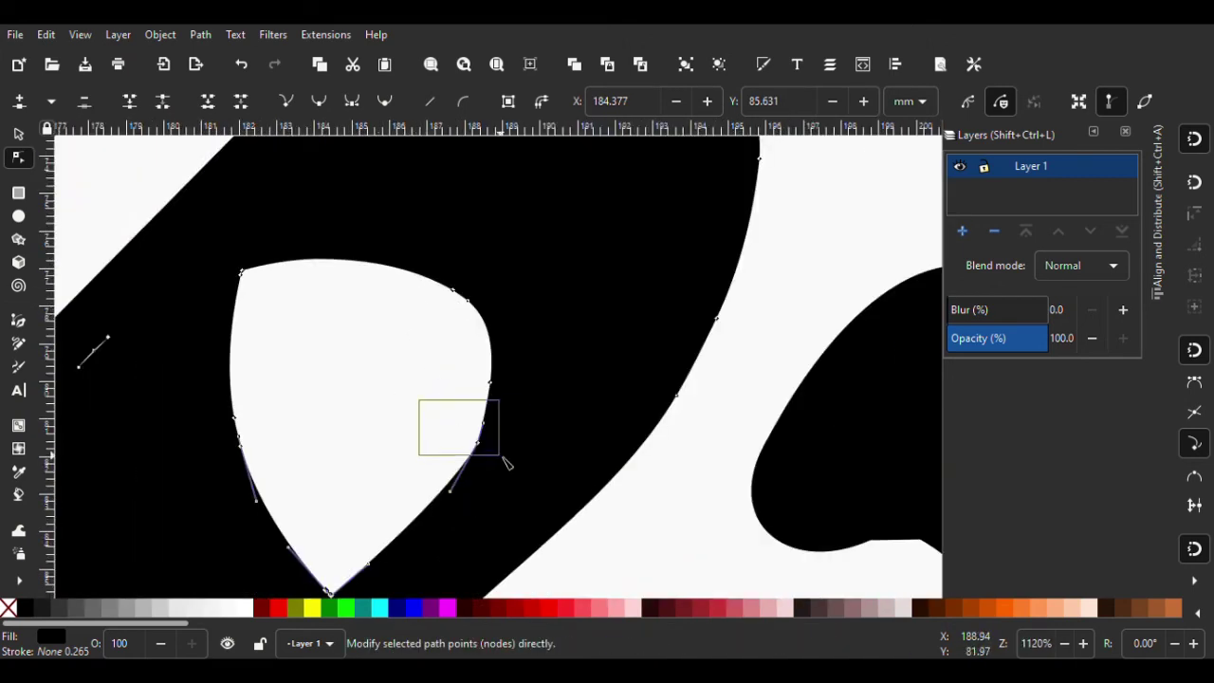
Delete the surplus nodes on the counter's lower-right curve, leaving the path at 74 nodes
drag(505, 459, 507, 459)
key(Delete)
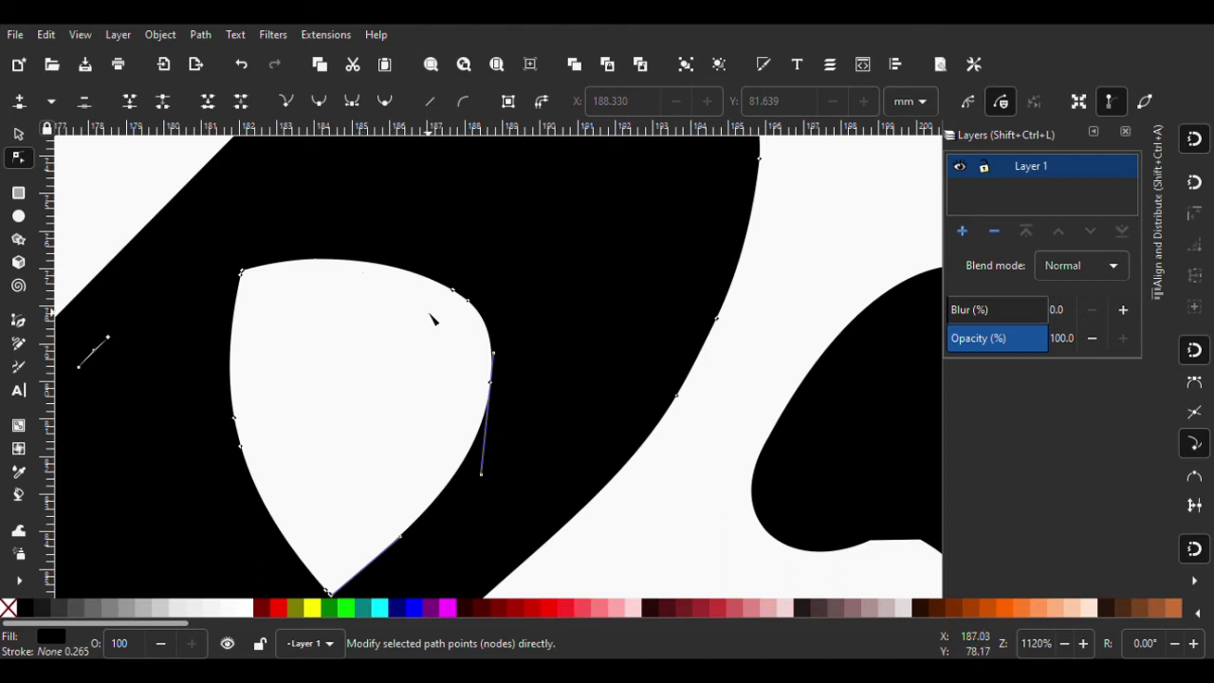
ctrl+scroll(432, 319, down, 6)
Deselect everything and save the रक्षाबंध lettering as 001.svg
key(s)
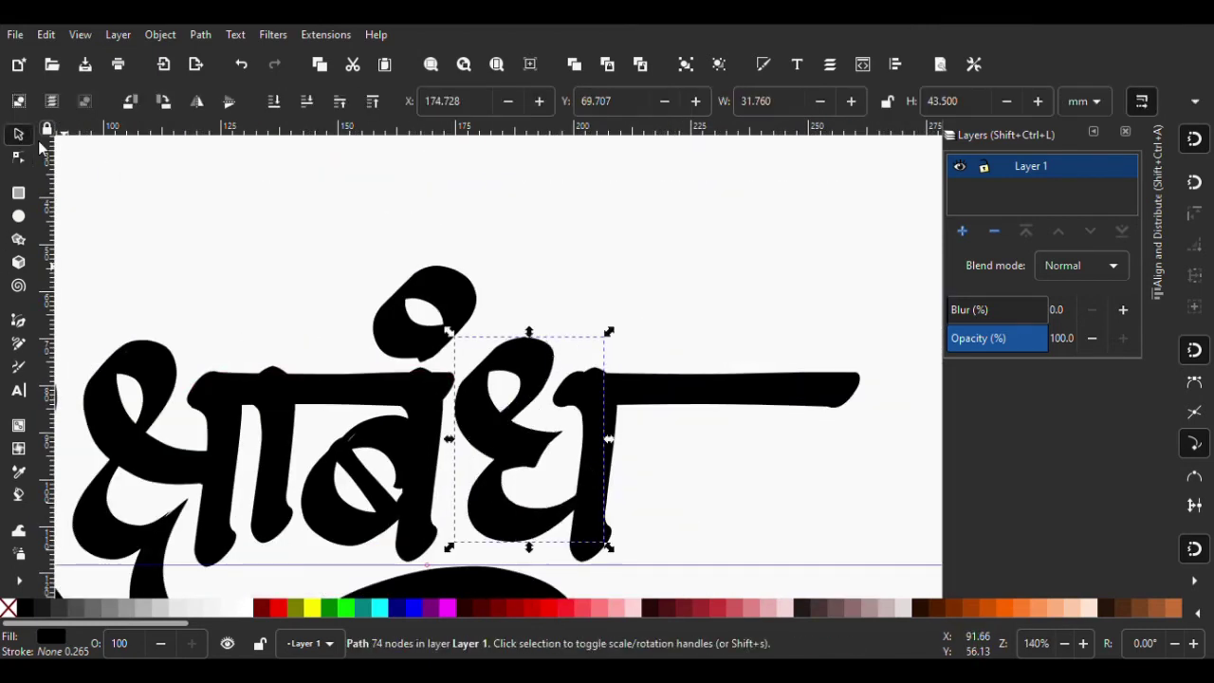
click(307, 274)
ctrl+scroll(531, 427, down, 2)
ctrl+scroll(542, 442, down, 2)
ctrl+scroll(529, 414, up, 4)
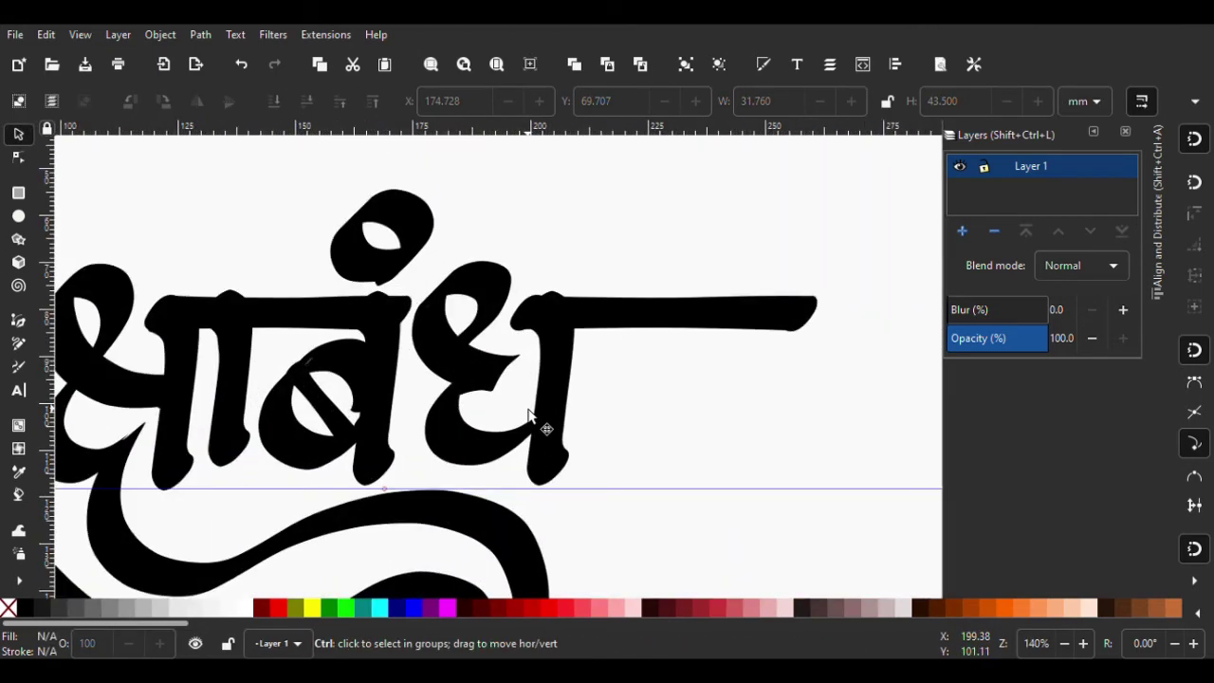
ctrl+scroll(529, 414, down, 2)
key(ctrl+s)
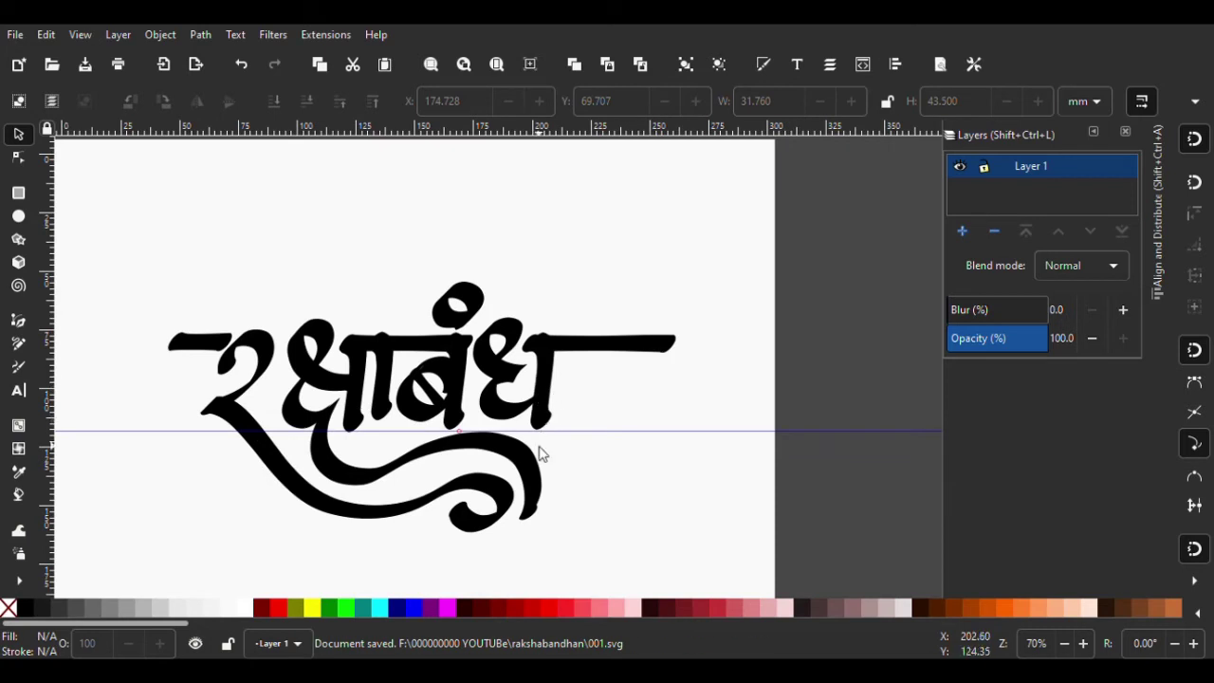
key(ctrl+s)
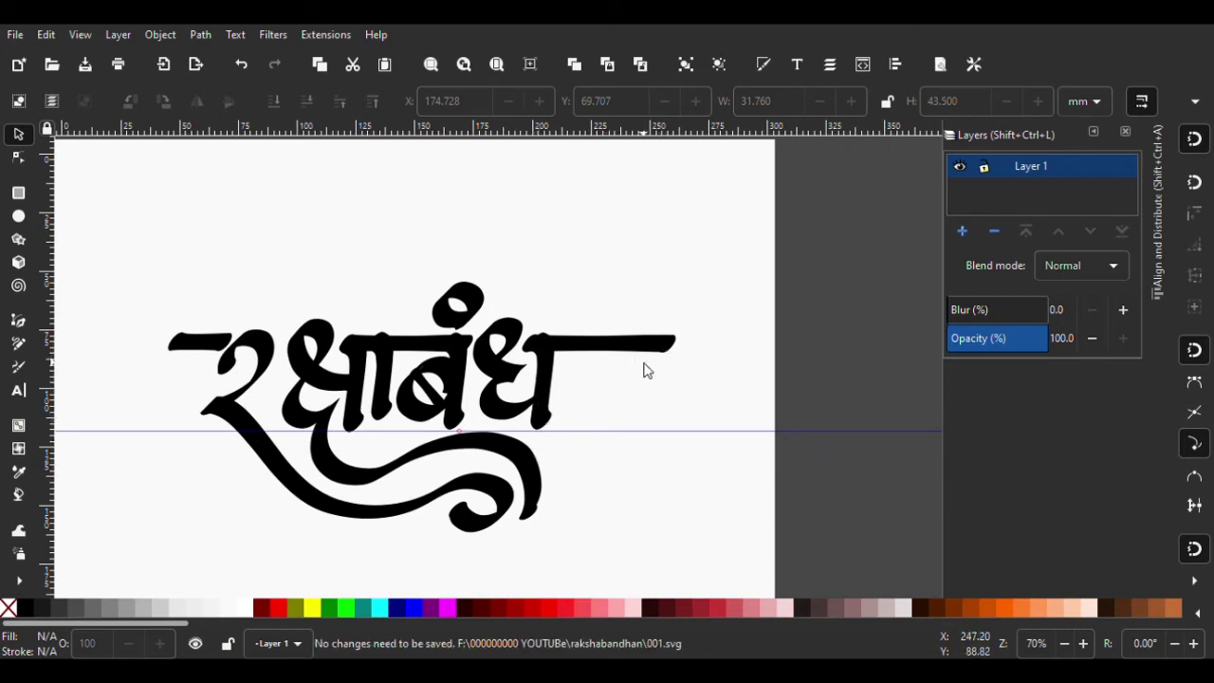
Shift the vertical stem beside ध to the right, leaving room for the final letter
click(547, 420)
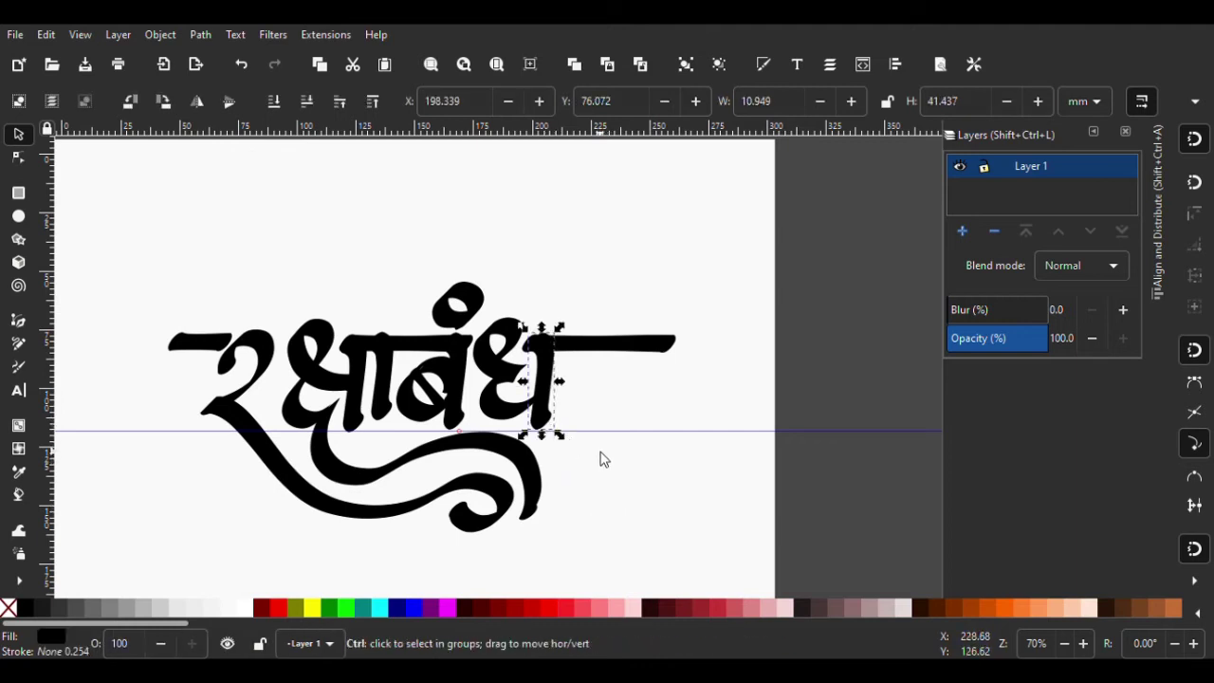
key(shift+Right)
key(shift+Right)
key(shift+Right)
key(shift+Right)
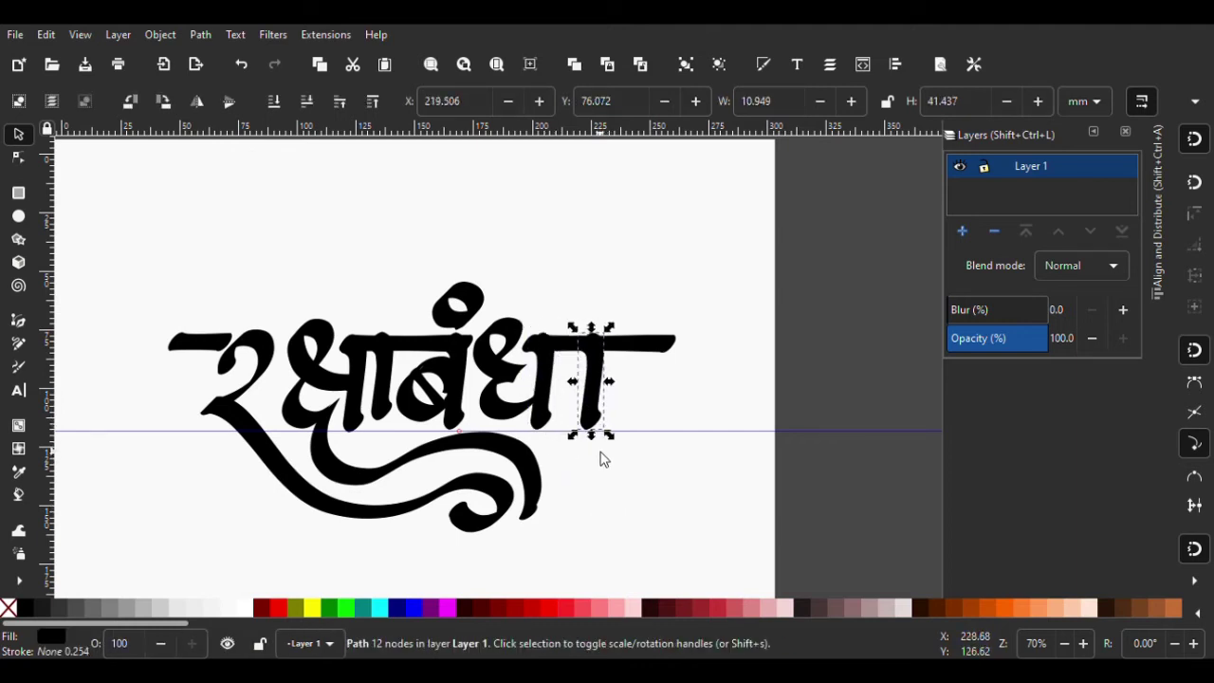
key(shift+Right)
key(shift+Right)
click(599, 496)
scroll(612, 437, down, 3)
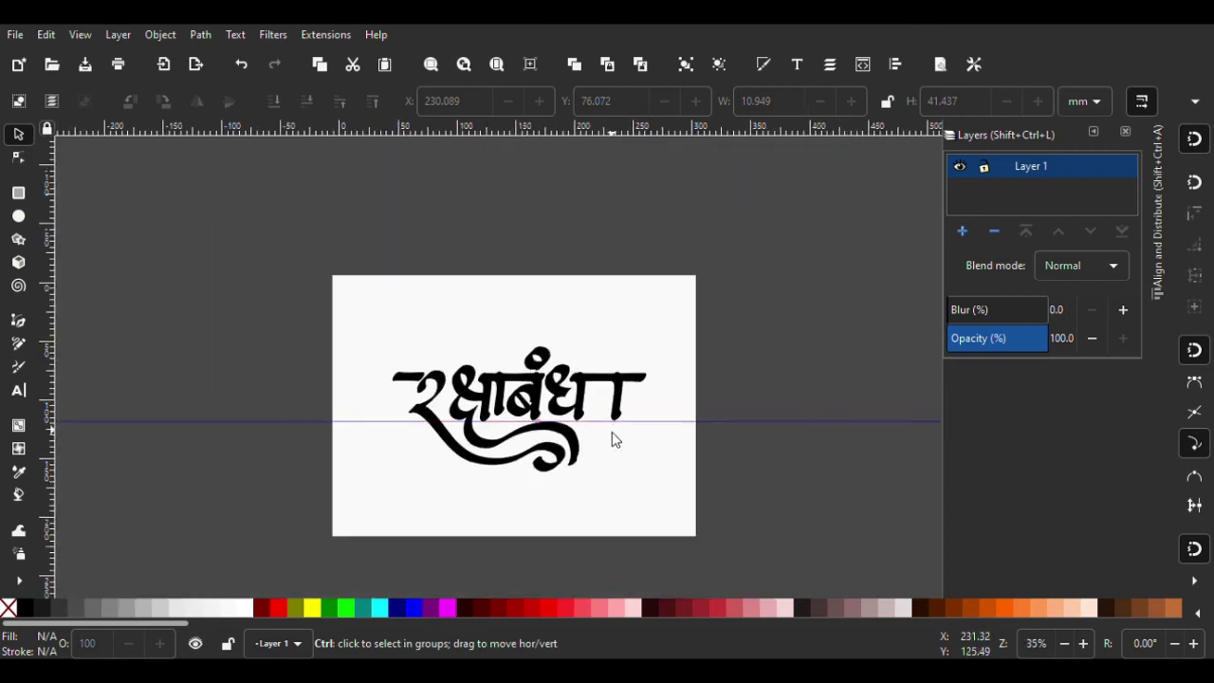
scroll(586, 401, up, 4)
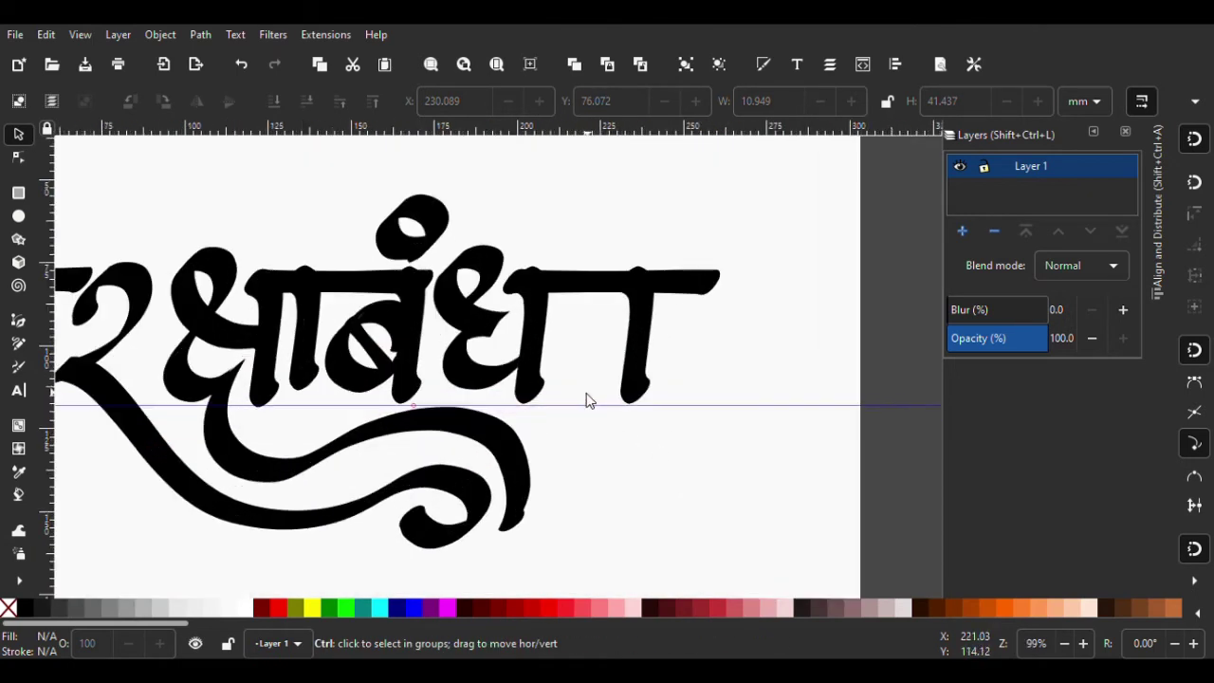
click(637, 375)
key(Right)
key(Right)
key(Right)
key(Right)
key(Escape)
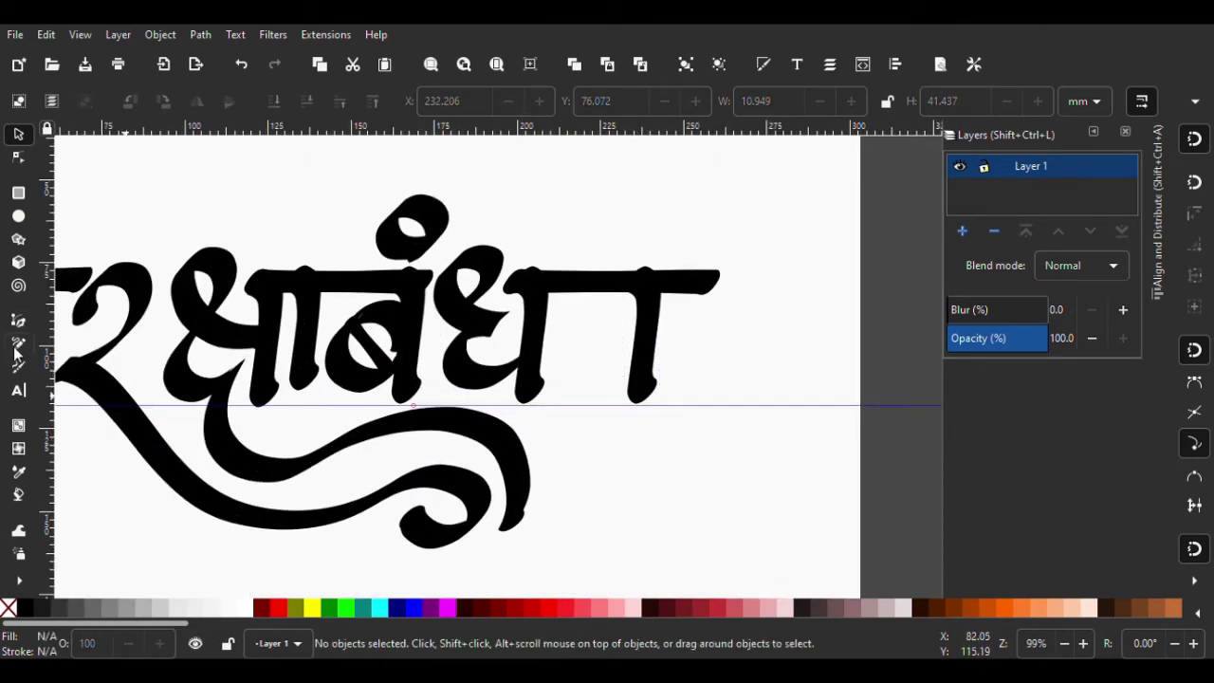
Save the current lettering with the Calligraphy tool selected
click(17, 368)
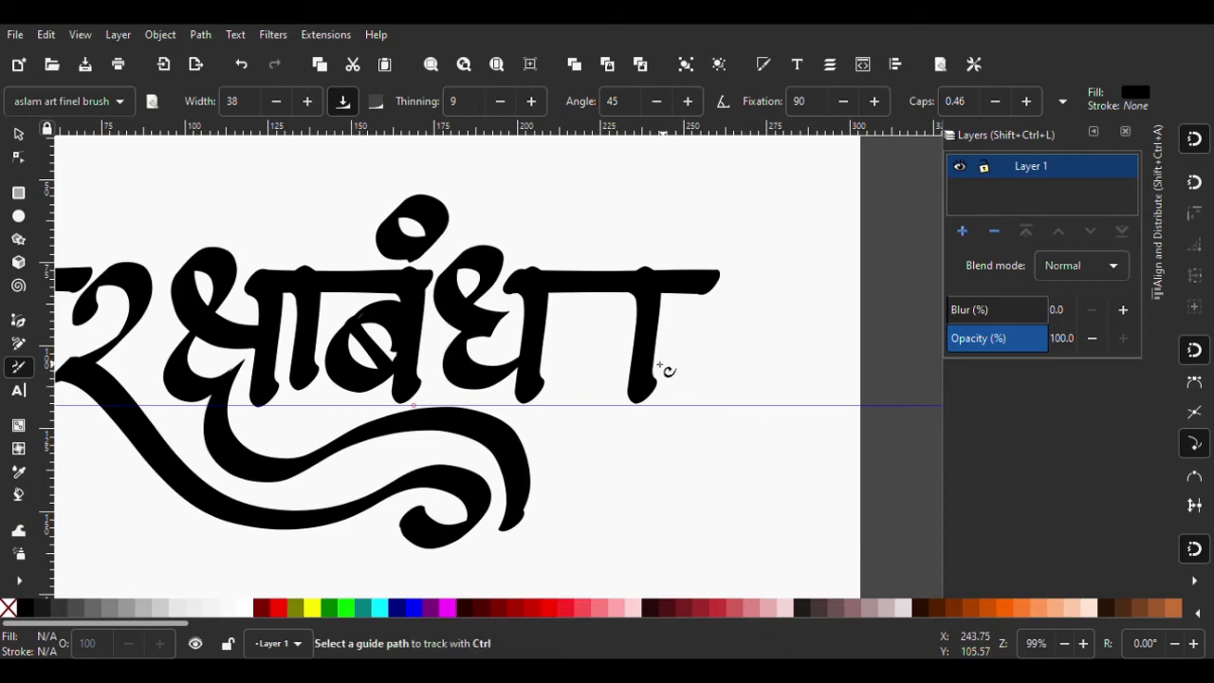
key(ctrl+s)
ctrl+scroll(640, 384, up, 1)
ctrl+scroll(607, 394, up, 1)
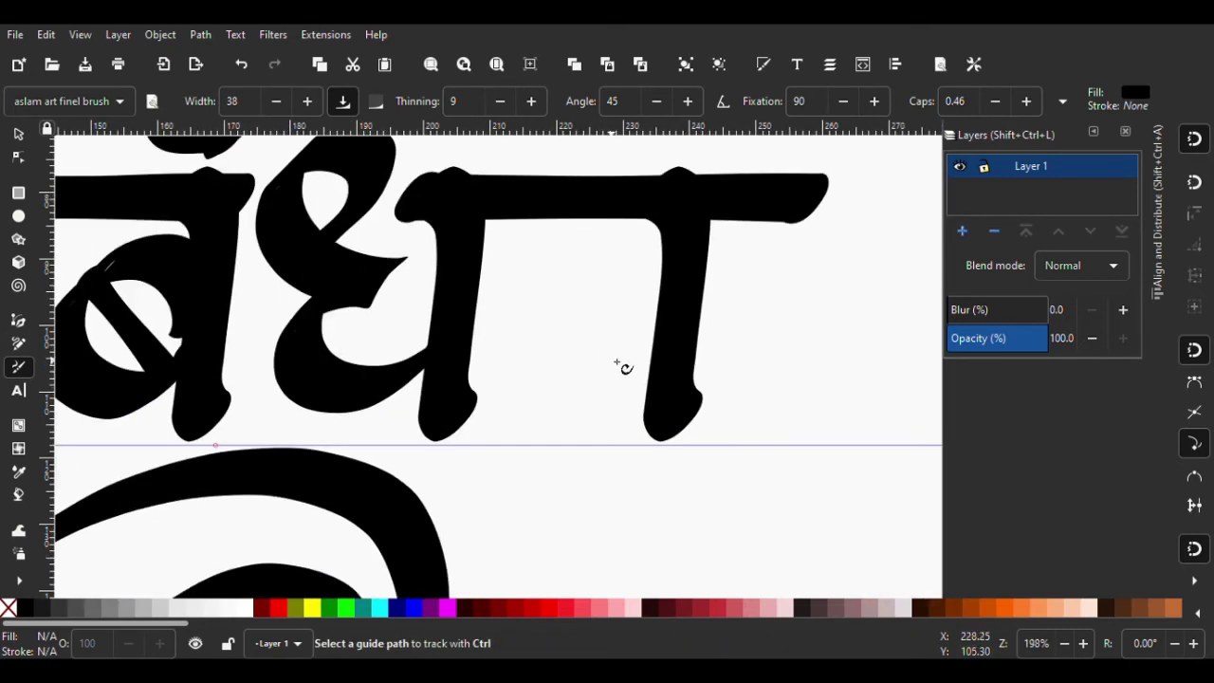
ctrl+scroll(623, 366, down, 1)
ctrl+scroll(629, 336, up, 1)
Draw the न loop out from the stem, retrying until the stroke looks right
mouse_move(692, 320)
mouse_down()
mouse_move(573, 275)
mouse_move(502, 417)
mouse_up()
key(ctrl+z)
mouse_move(697, 280)
mouse_down()
mouse_move(610, 273)
mouse_move(611, 293)
mouse_up()
key(ctrl+z)
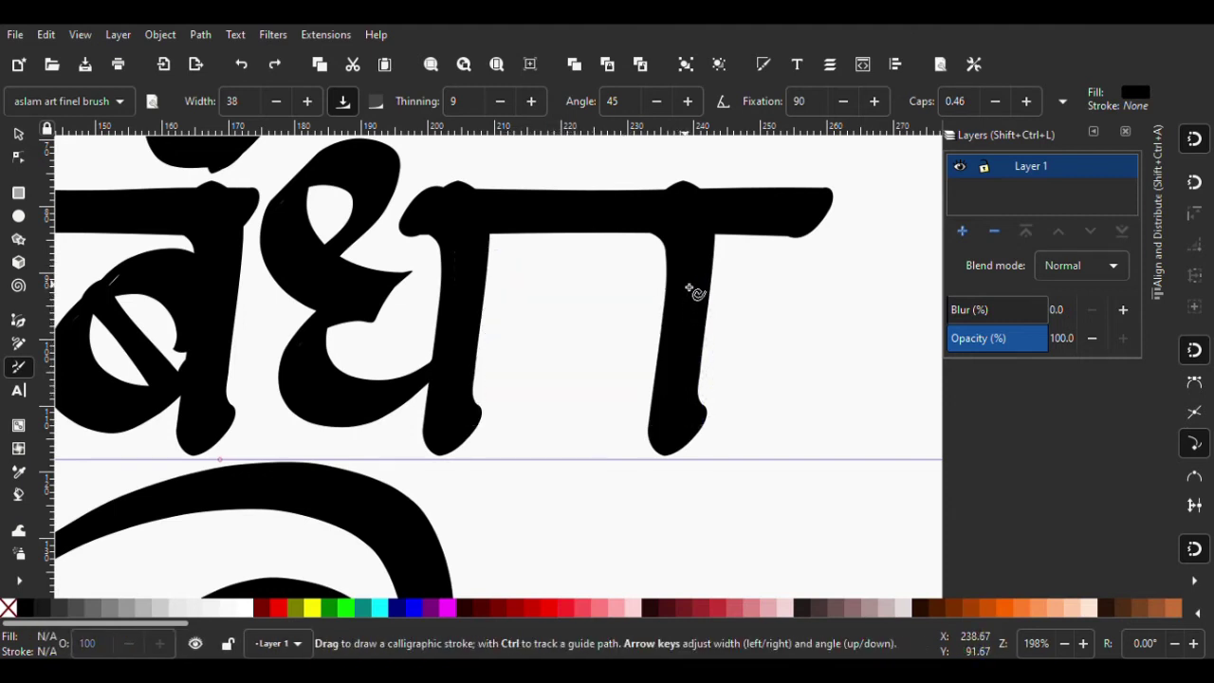
drag(691, 284, 597, 374)
scroll(600, 408, down, 3)
scroll(612, 422, up, 1)
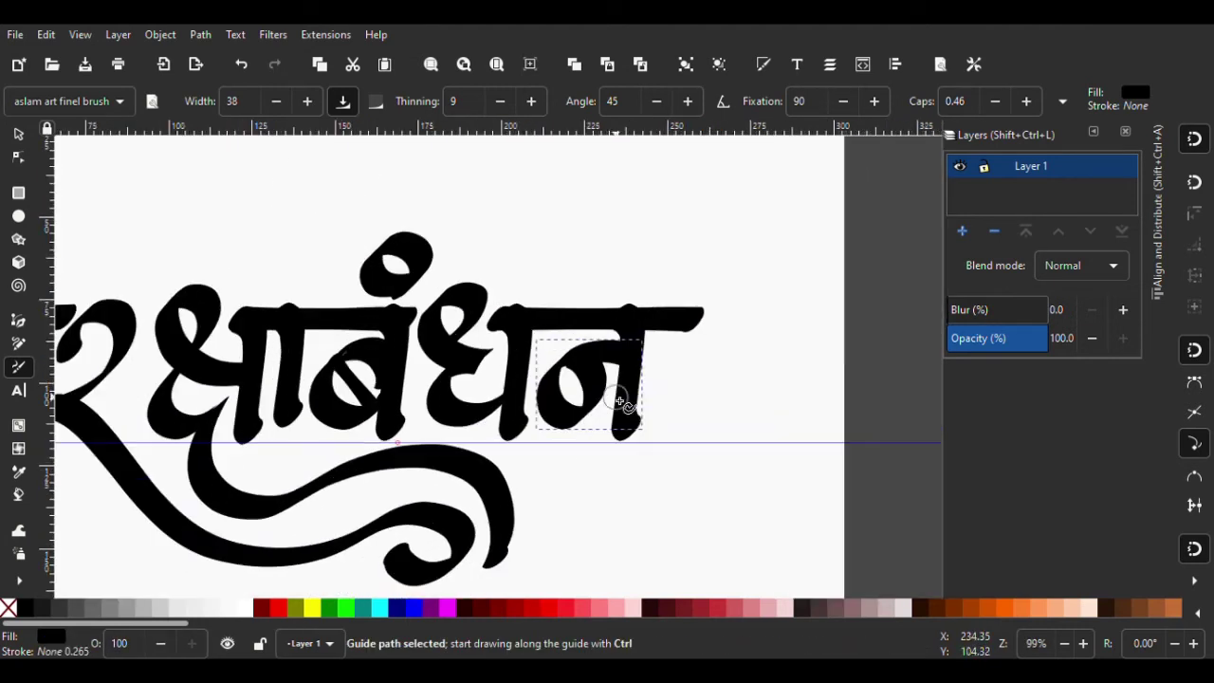
Select the new न loop and stem together to check the letter
click(21, 134)
click(707, 507)
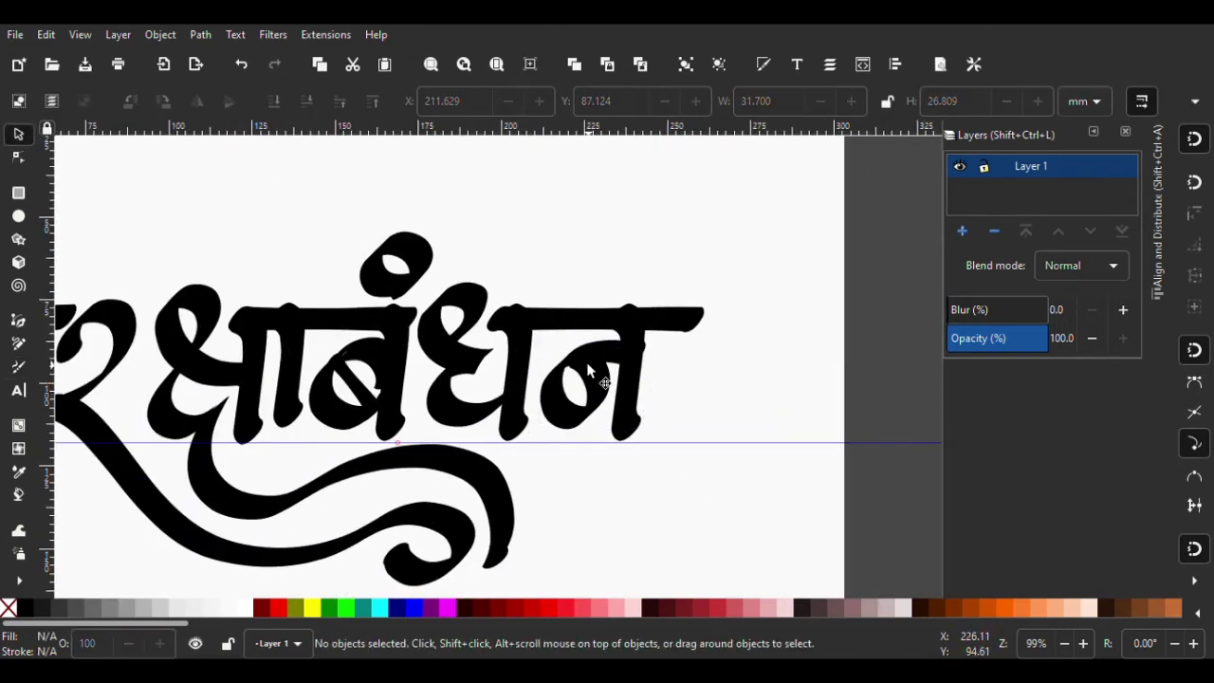
click(626, 408)
drag(715, 535, 528, 205)
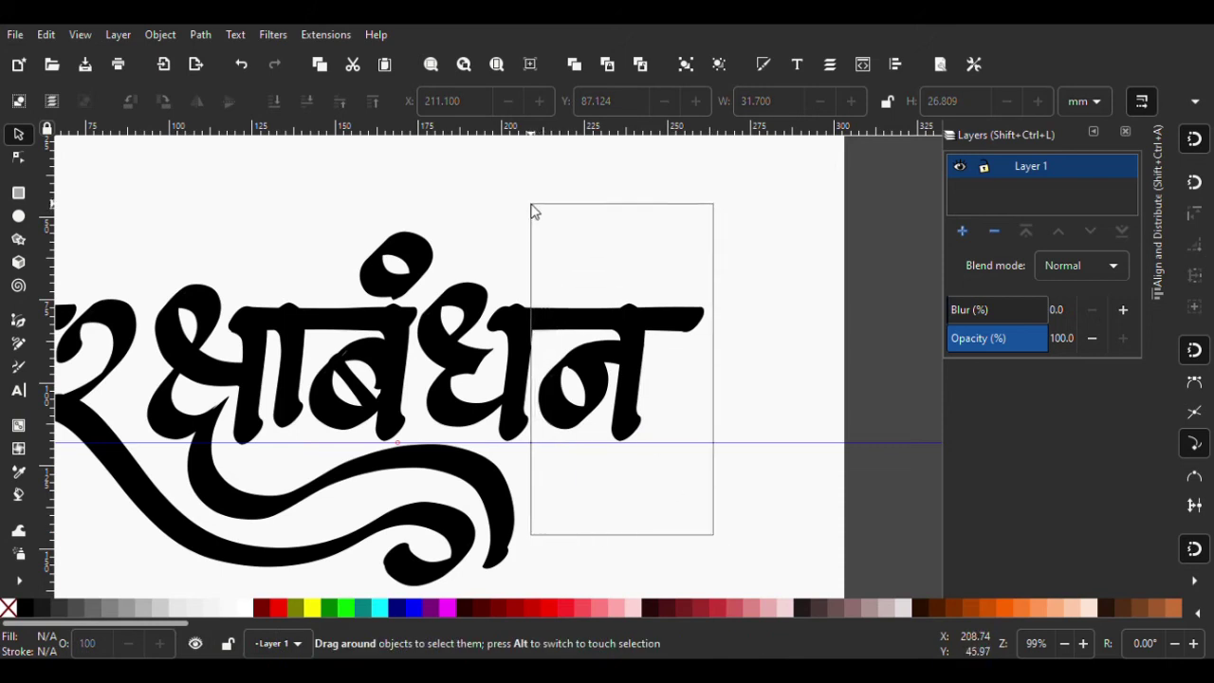
click(677, 467)
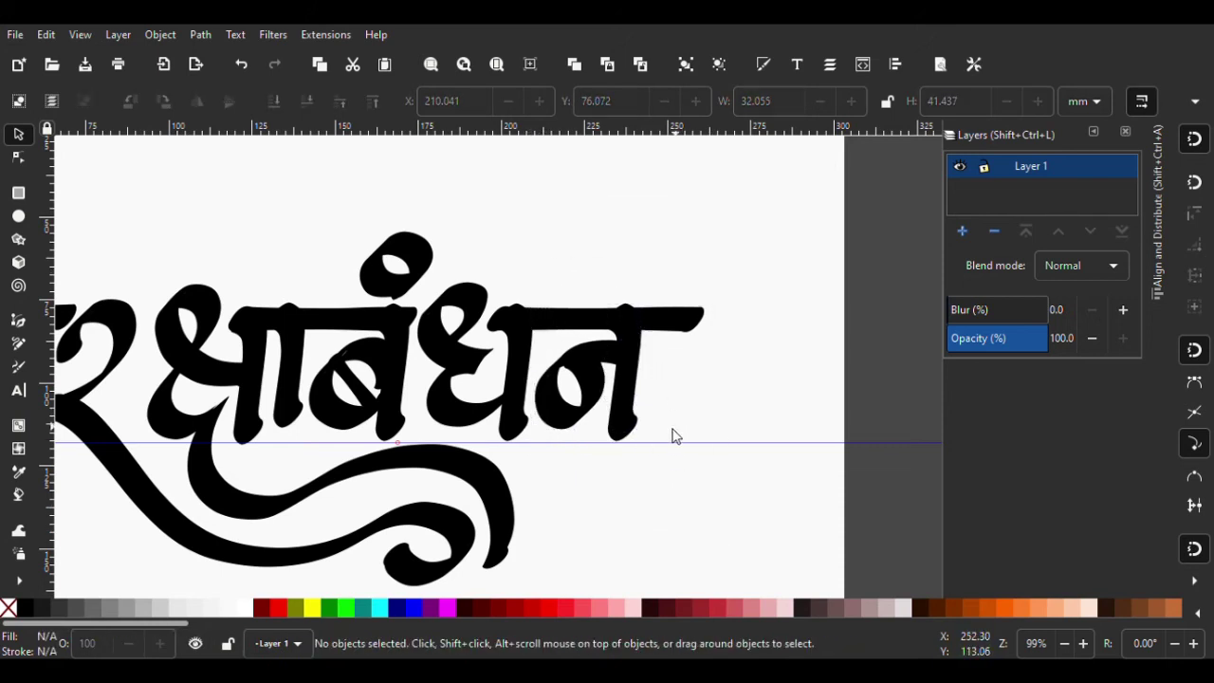
scroll(619, 455, down, 3)
scroll(614, 425, up, 3)
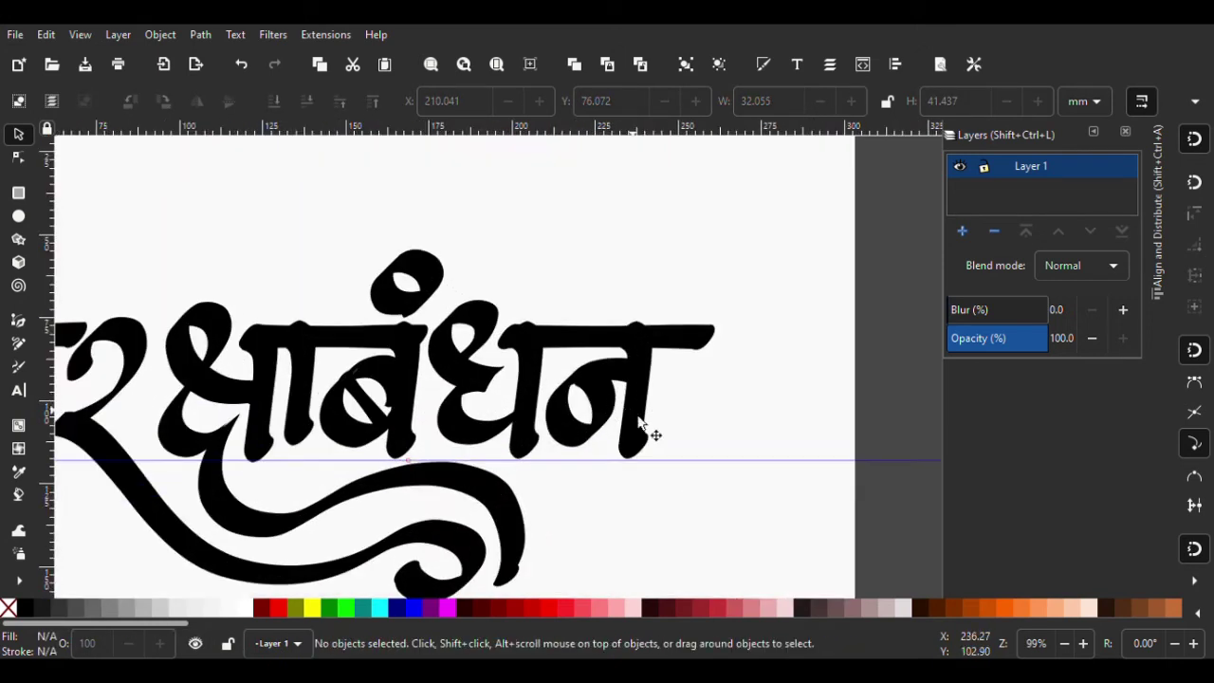
Pull the headline bar's right-end nodes left to shorten it over धन
click(690, 347)
click(18, 157)
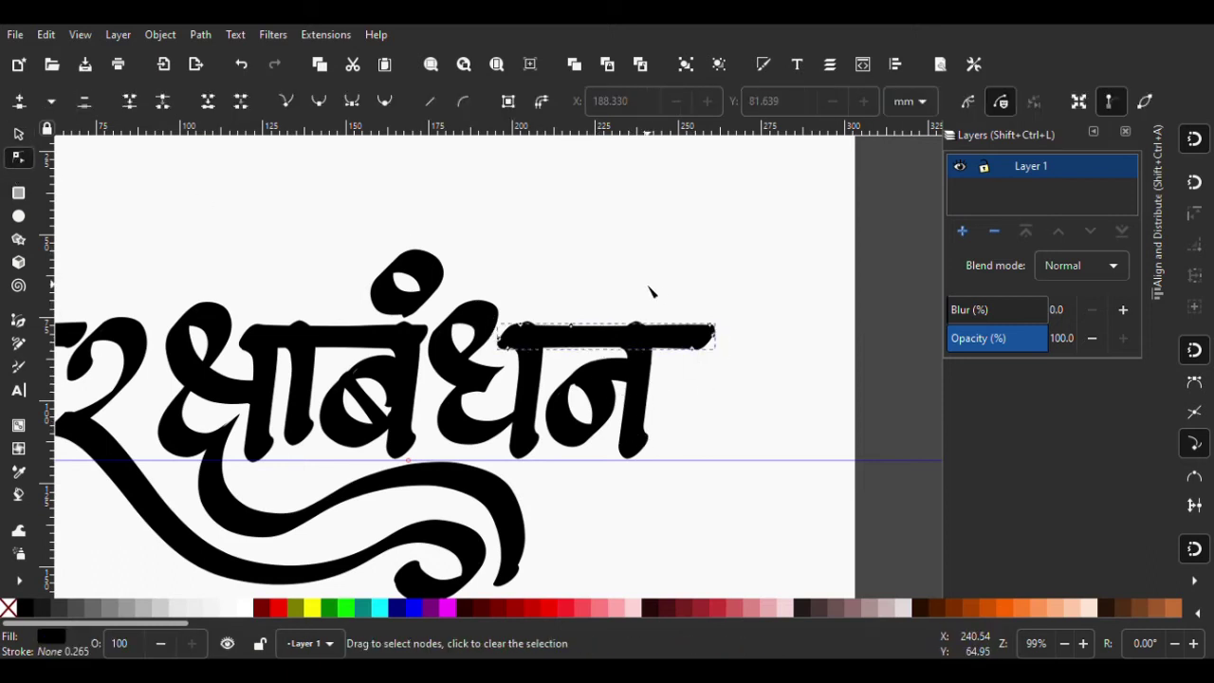
drag(650, 291, 752, 430)
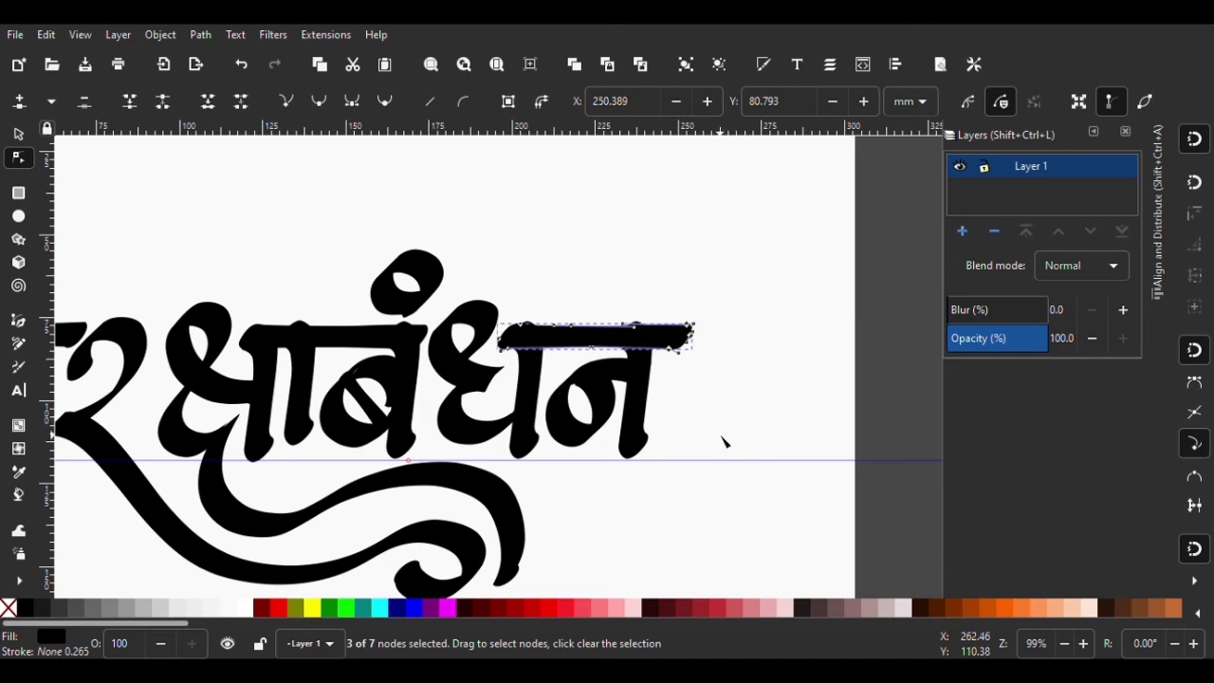
key(Escape)
key(s)
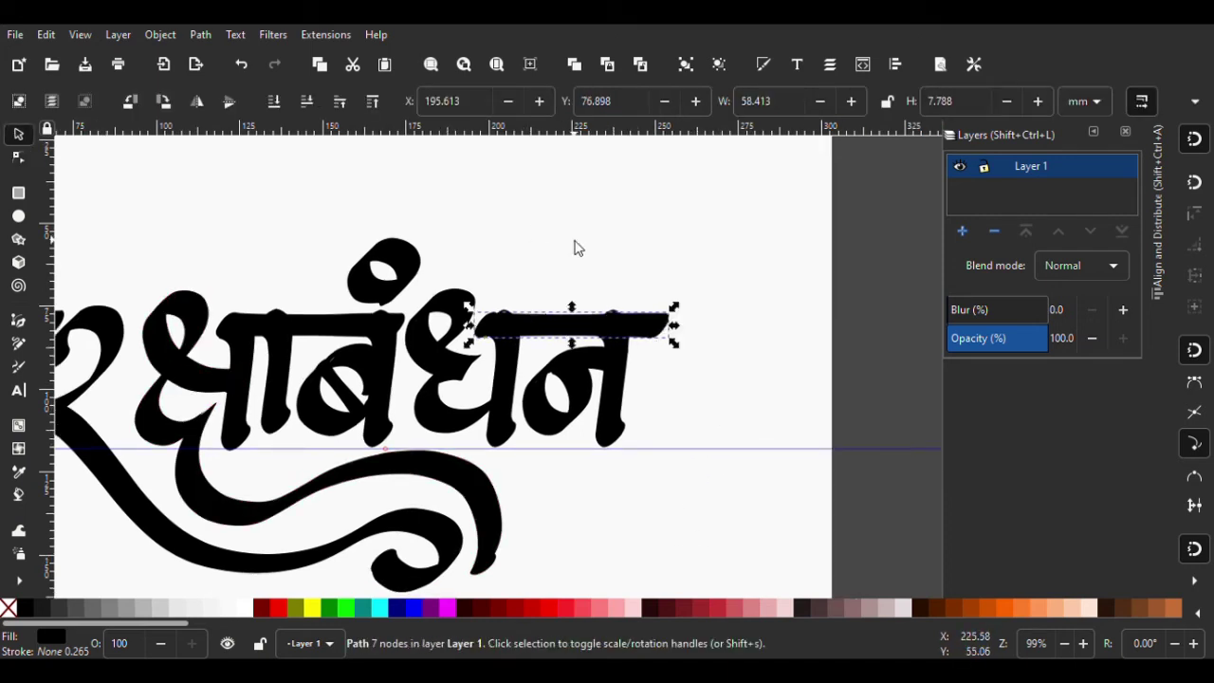
key(Escape)
Save the document and select the न loop
ctrl+scroll(624, 460, down, 2)
ctrl+scroll(625, 459, down, 1)
key(ctrl+s)
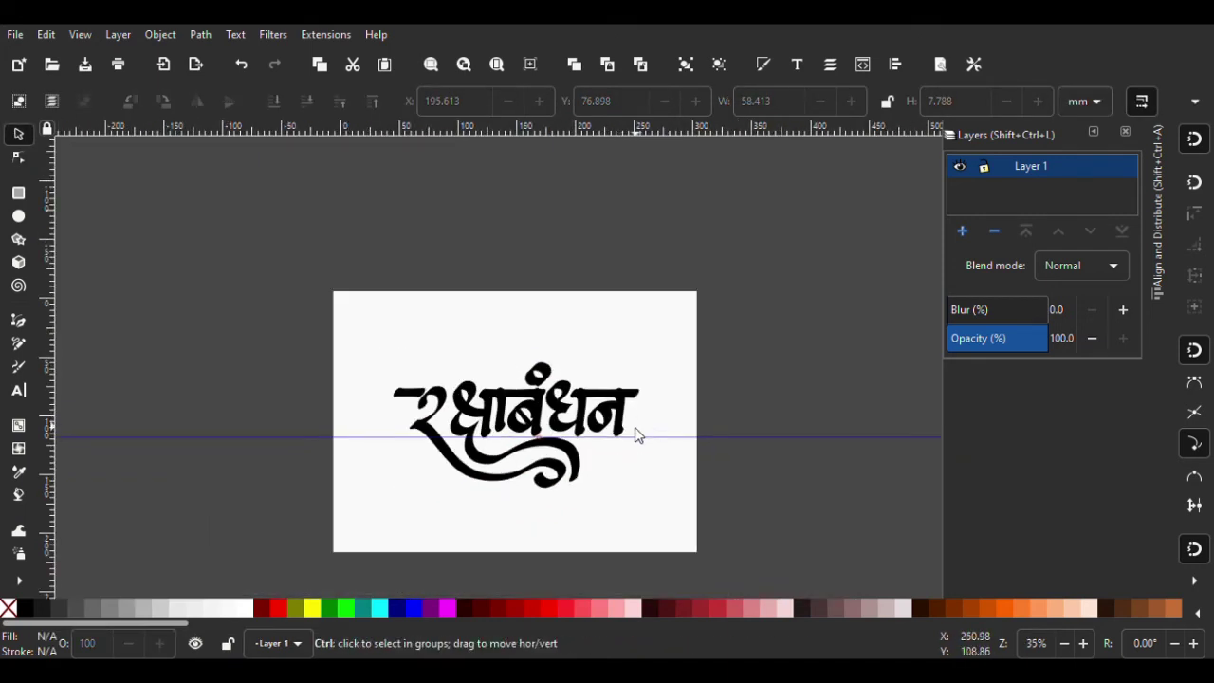
ctrl+scroll(612, 428, up, 4)
click(610, 426)
Move the old न loop up out of the way and nudge the stem right
key(n)
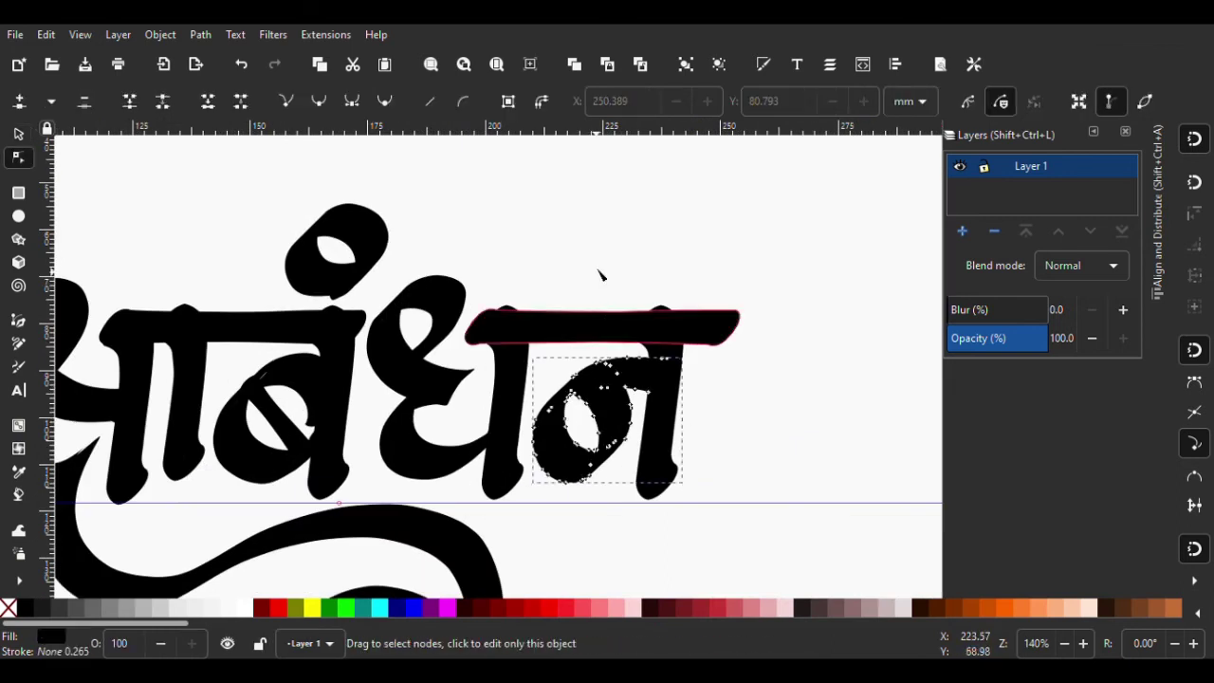
click(13, 134)
drag(624, 465, 607, 238)
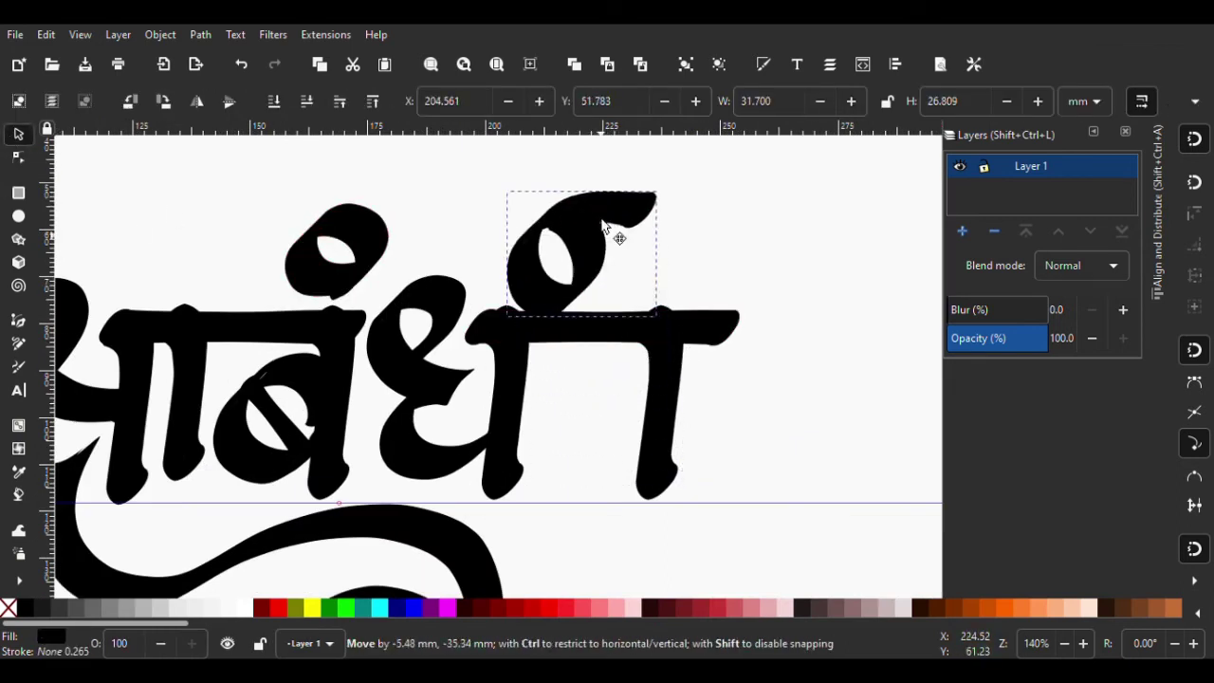
click(675, 408)
key(Right)
key(Right)
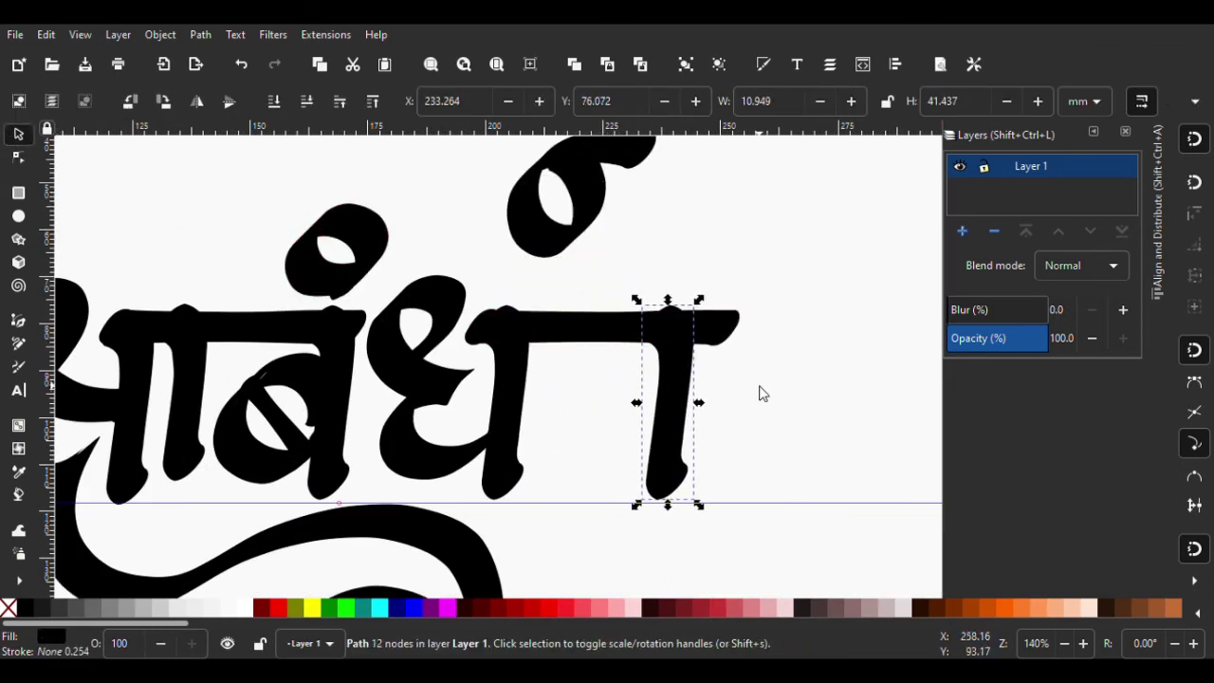
key(Escape)
Draw a fuller, rounder न loop beside the stem, retrying several strokes
click(15, 370)
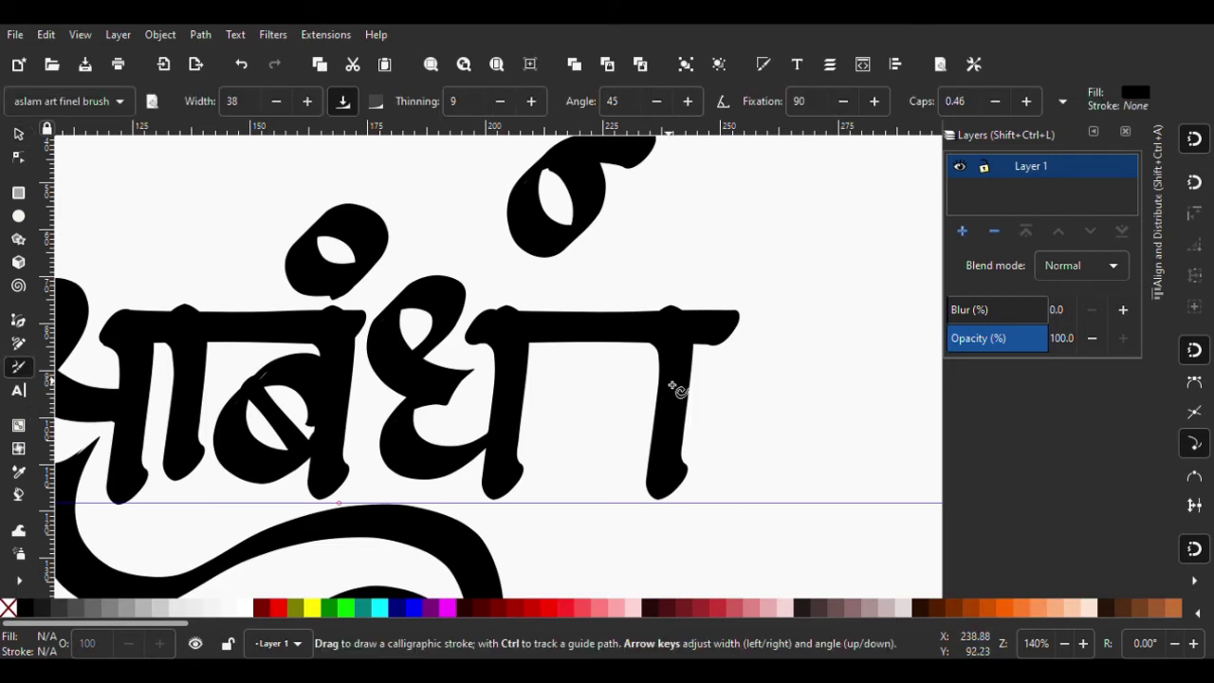
drag(676, 330, 621, 457)
ctrl+scroll(675, 392, up, 1)
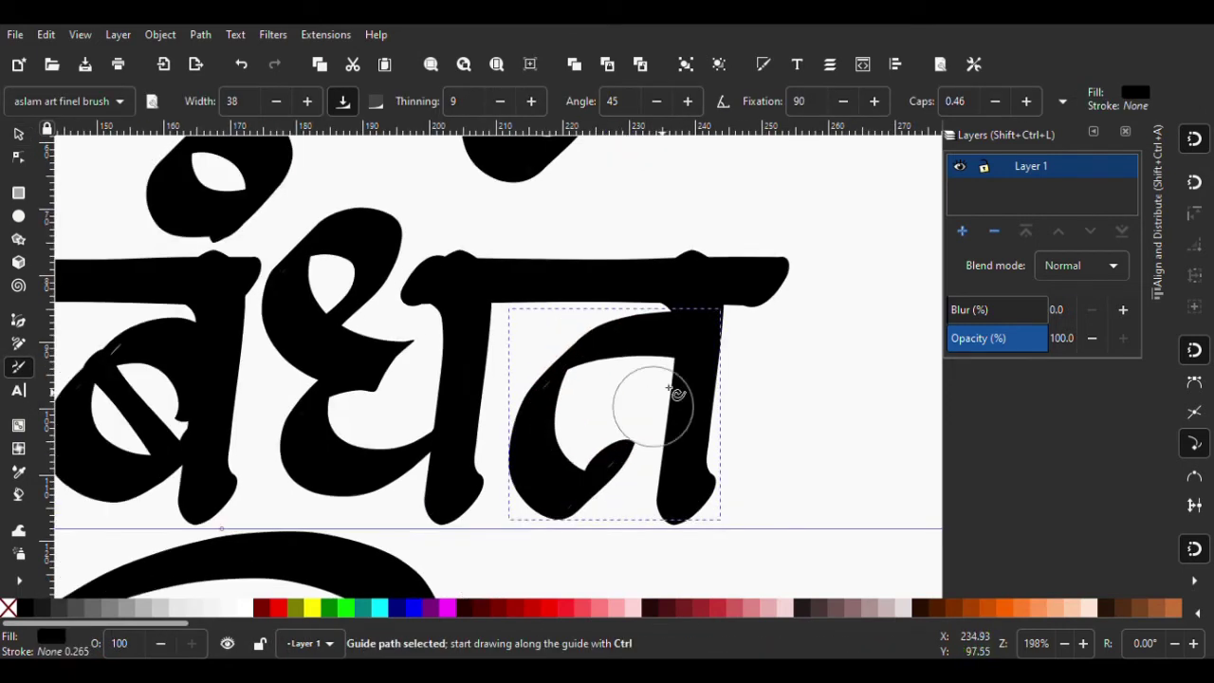
key(ctrl+z)
mouse_move(681, 327)
mouse_down()
mouse_move(604, 442)
mouse_move(569, 380)
mouse_up()
key(ctrl+z)
mouse_move(673, 325)
mouse_down()
mouse_move(580, 372)
mouse_move(564, 480)
mouse_up()
key(ctrl+z)
mouse_move(676, 324)
mouse_down()
mouse_move(550, 397)
mouse_move(596, 378)
mouse_up()
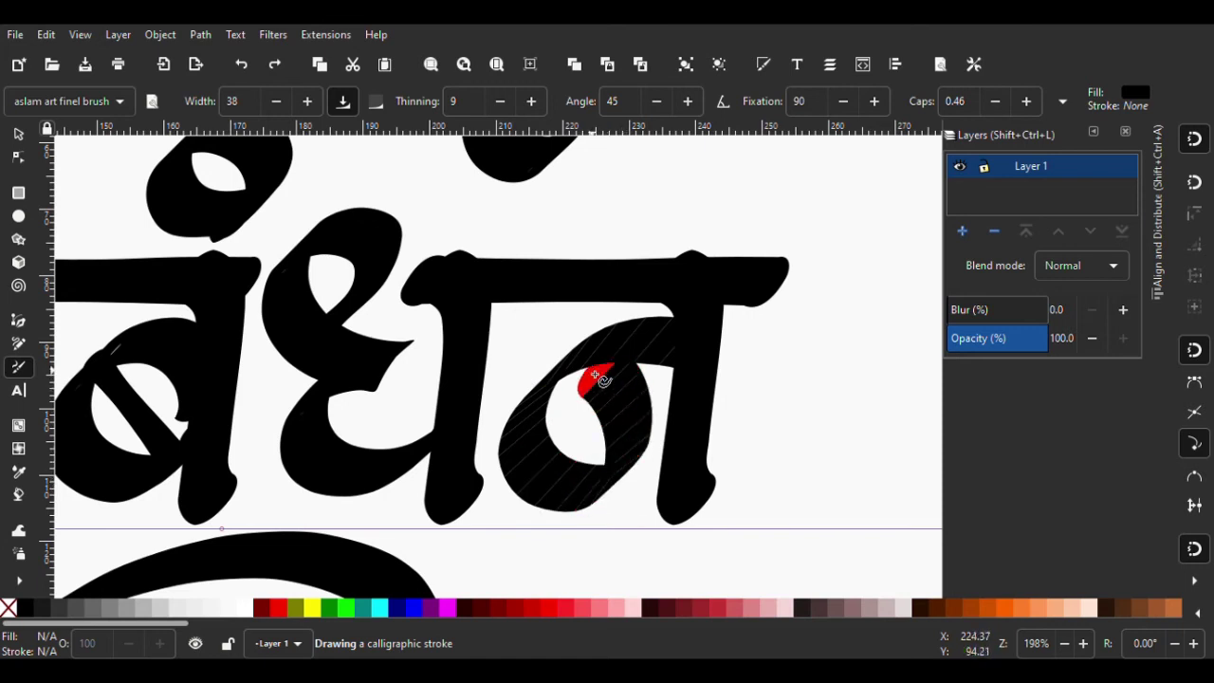
drag(563, 373, 569, 359)
scroll(632, 401, down, 2)
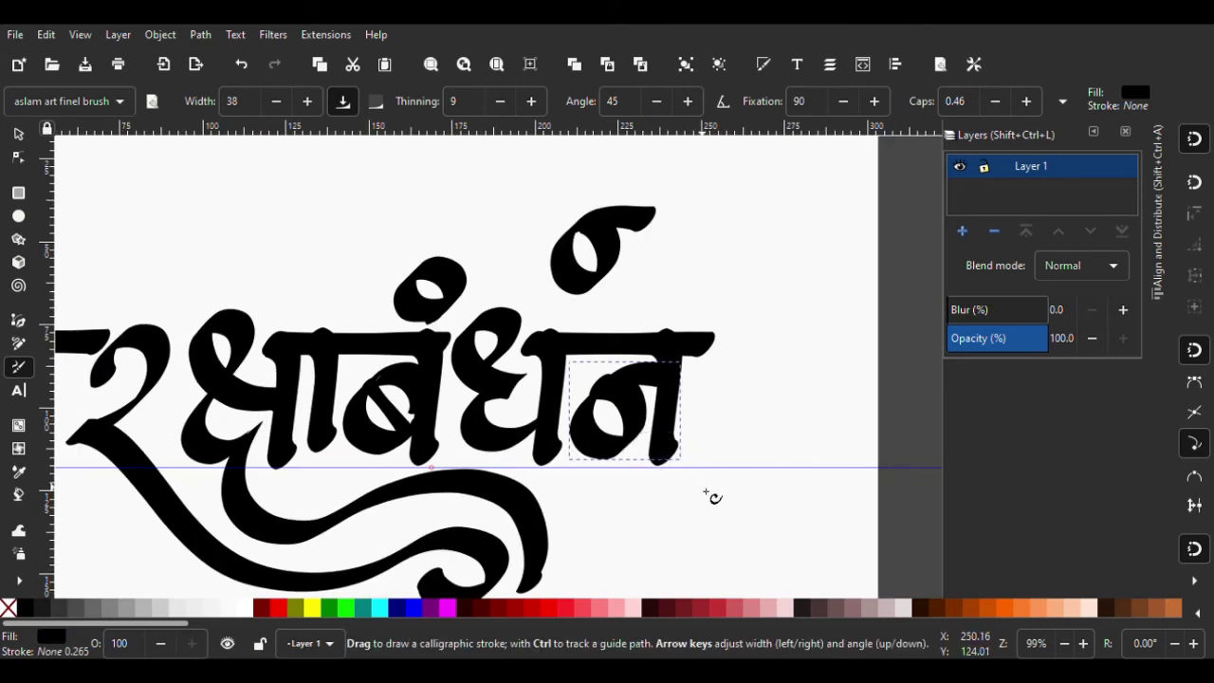
Undo the last loop stroke, snap the horizontal guide to the cusp node, and save
click(21, 133)
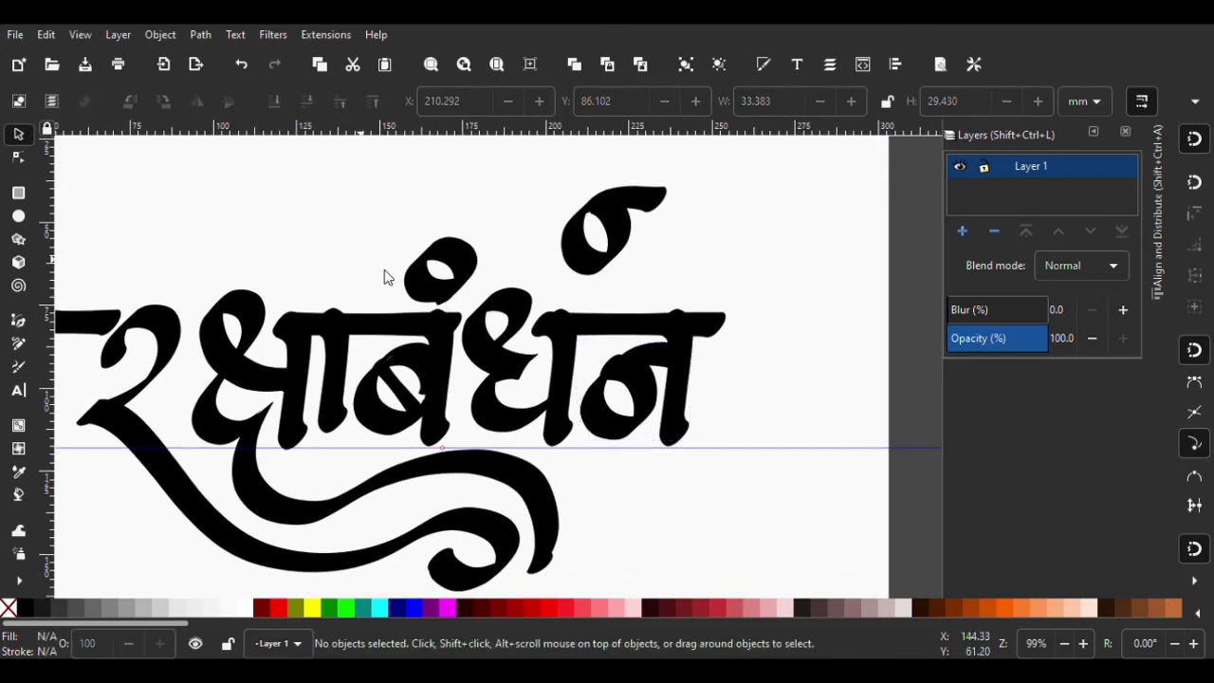
scroll(634, 504, down, 4)
scroll(622, 450, up, 2)
scroll(621, 451, up, 2)
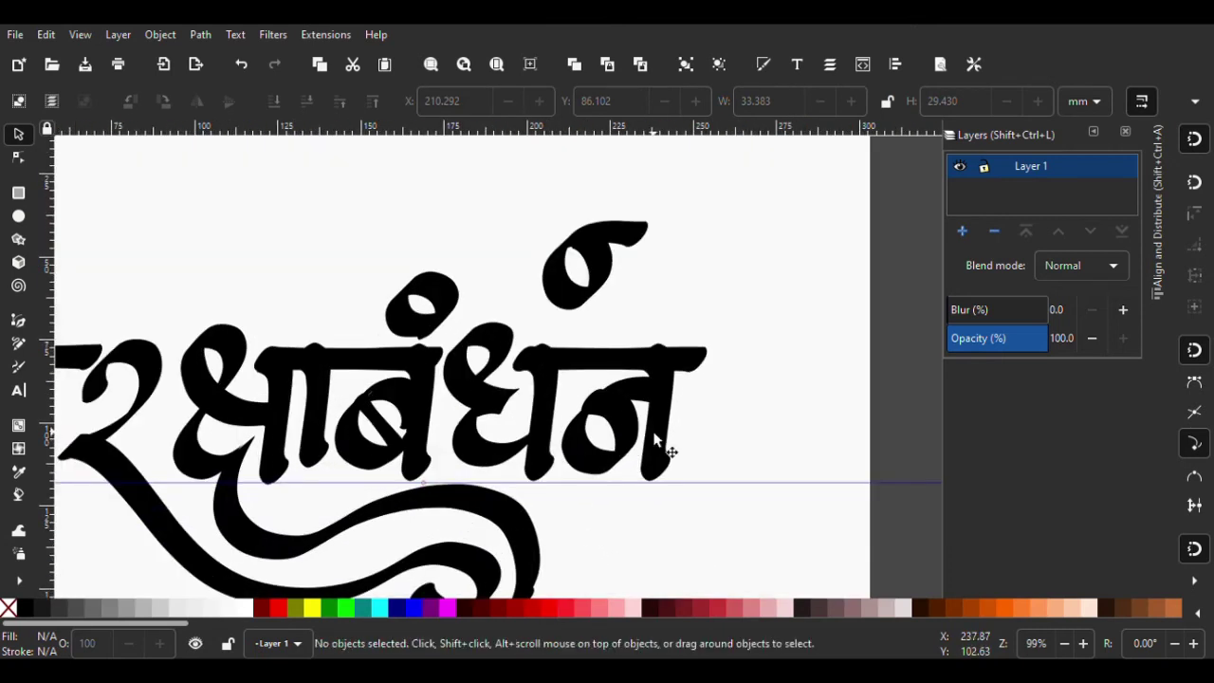
key(ctrl+z)
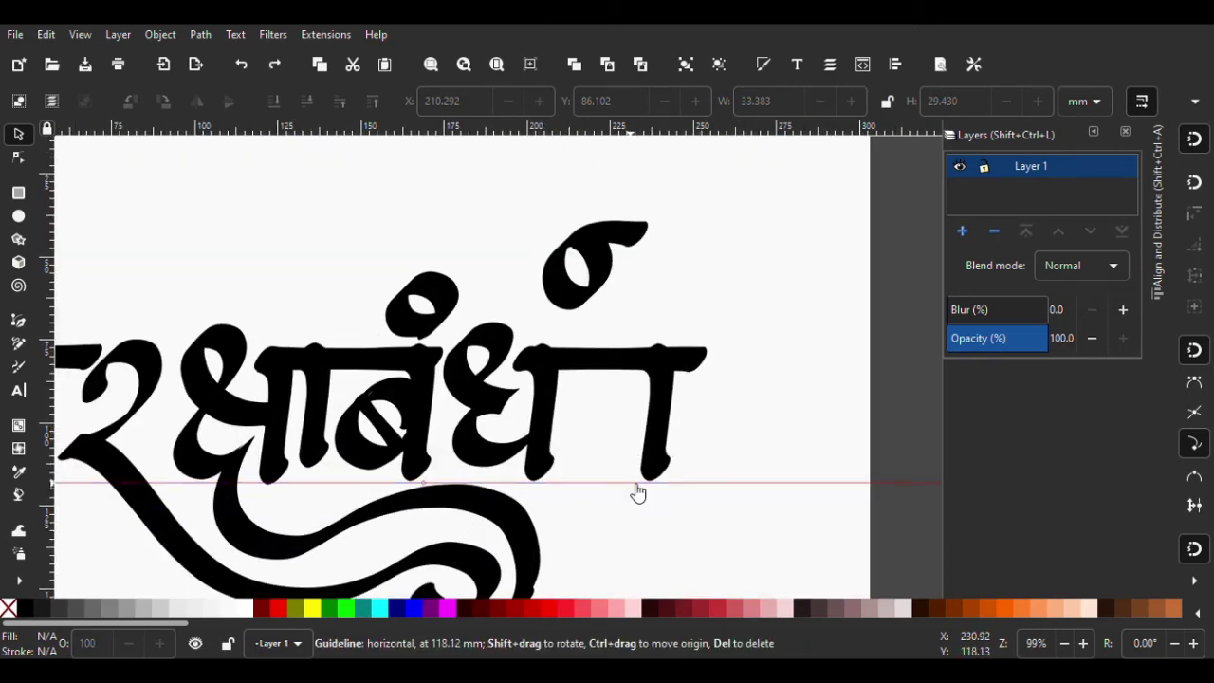
drag(634, 483, 638, 468)
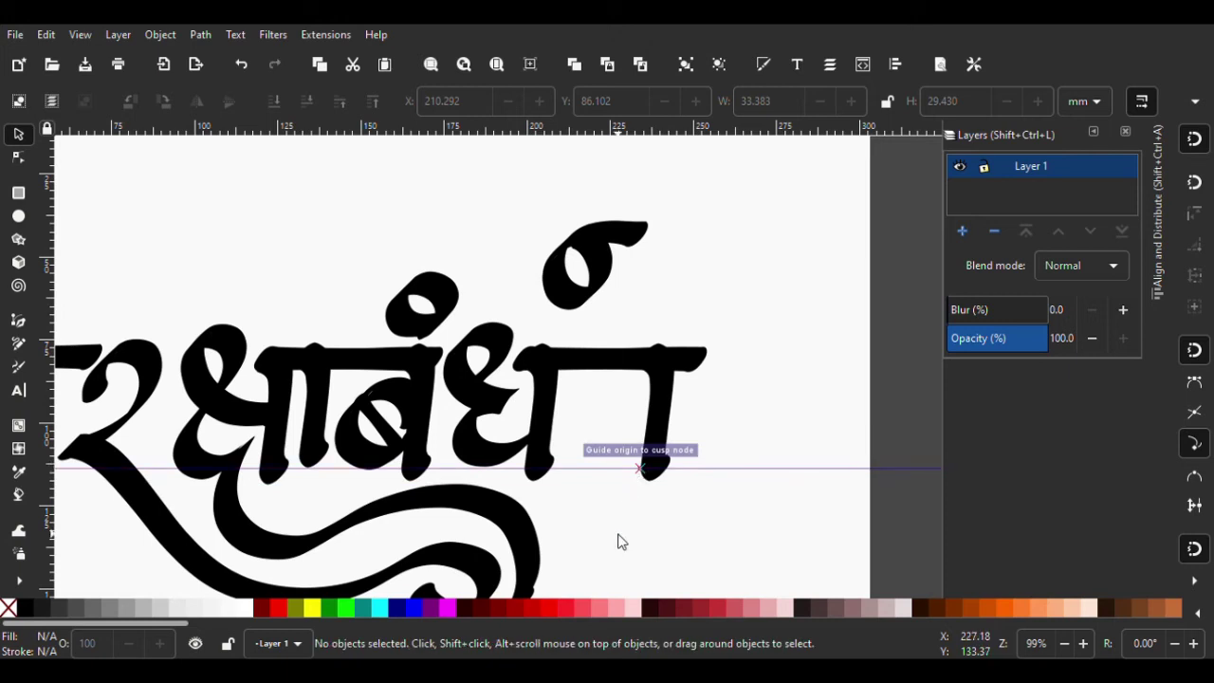
scroll(610, 433, up, 2)
scroll(602, 410, up, 1)
key(ctrl+s)
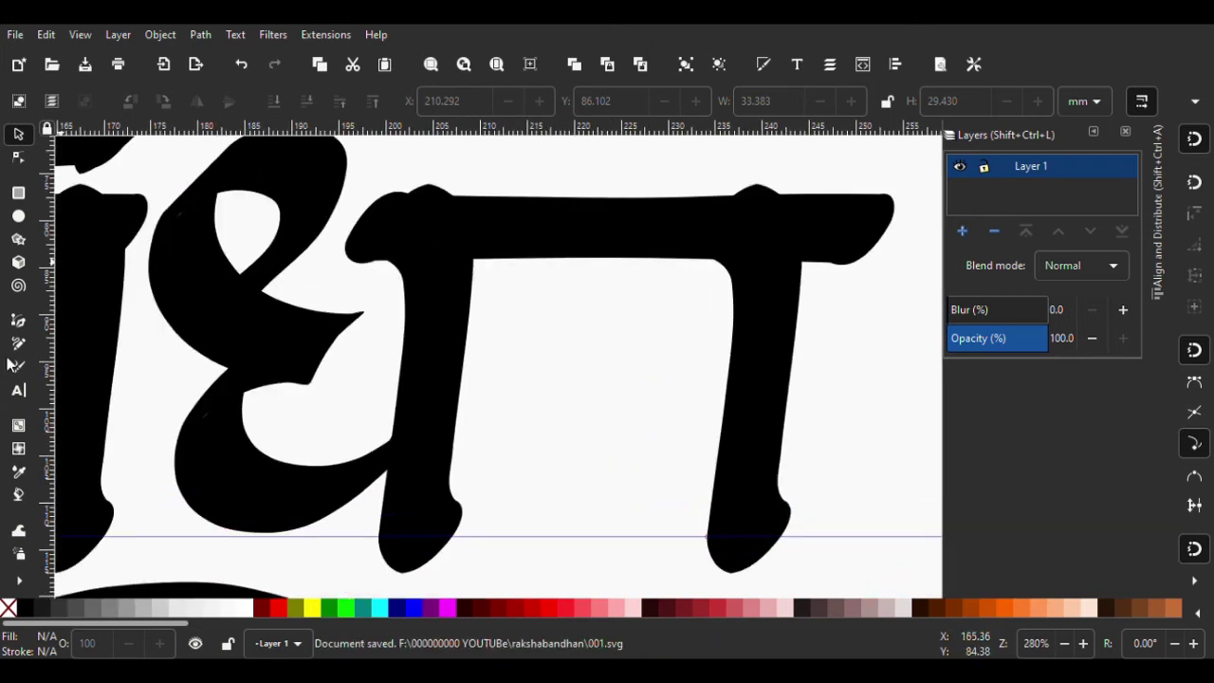
Redraw the न bowl as a calligraphic stroke curving from its right stem
click(19, 368)
mouse_move(762, 380)
mouse_down()
mouse_move(644, 468)
mouse_move(610, 355)
mouse_move(572, 328)
mouse_move(637, 487)
mouse_up()
scroll(597, 393, down, 1)
key(ctrl+z)
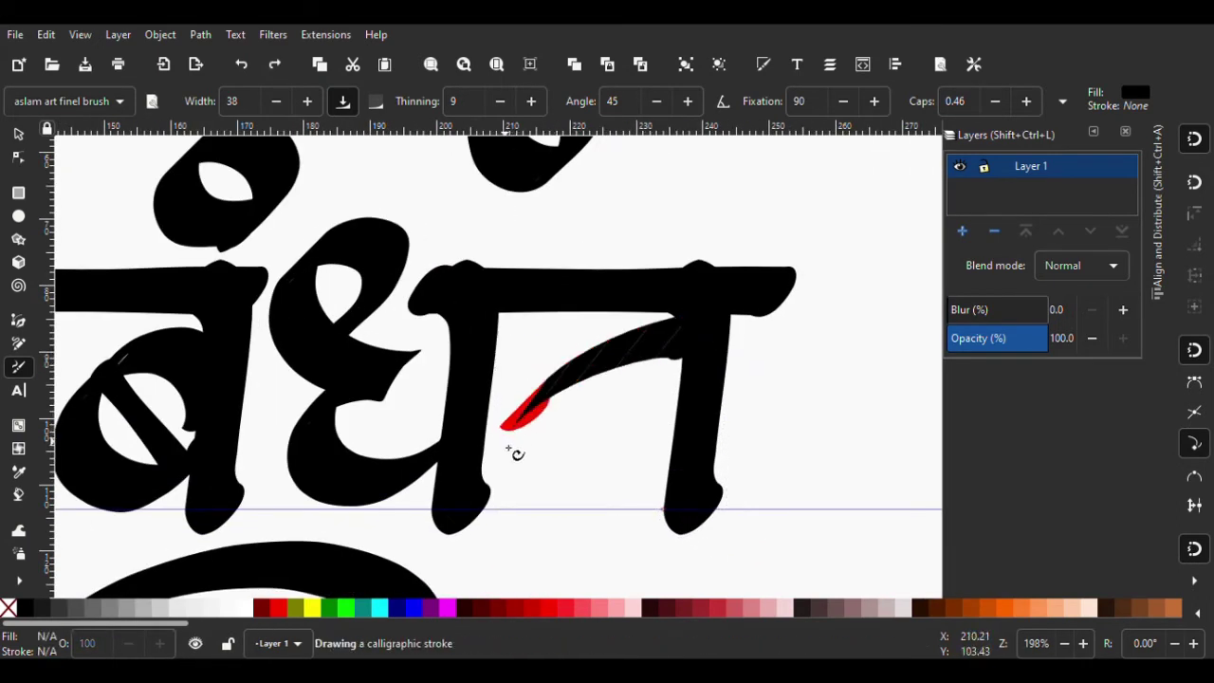
key(ctrl+z)
mouse_move(703, 358)
mouse_down()
mouse_move(629, 469)
mouse_move(602, 369)
mouse_move(591, 402)
mouse_up()
ctrl+scroll(651, 512, down, 3)
Drag the top swirl down into the letters of धन
key(s)
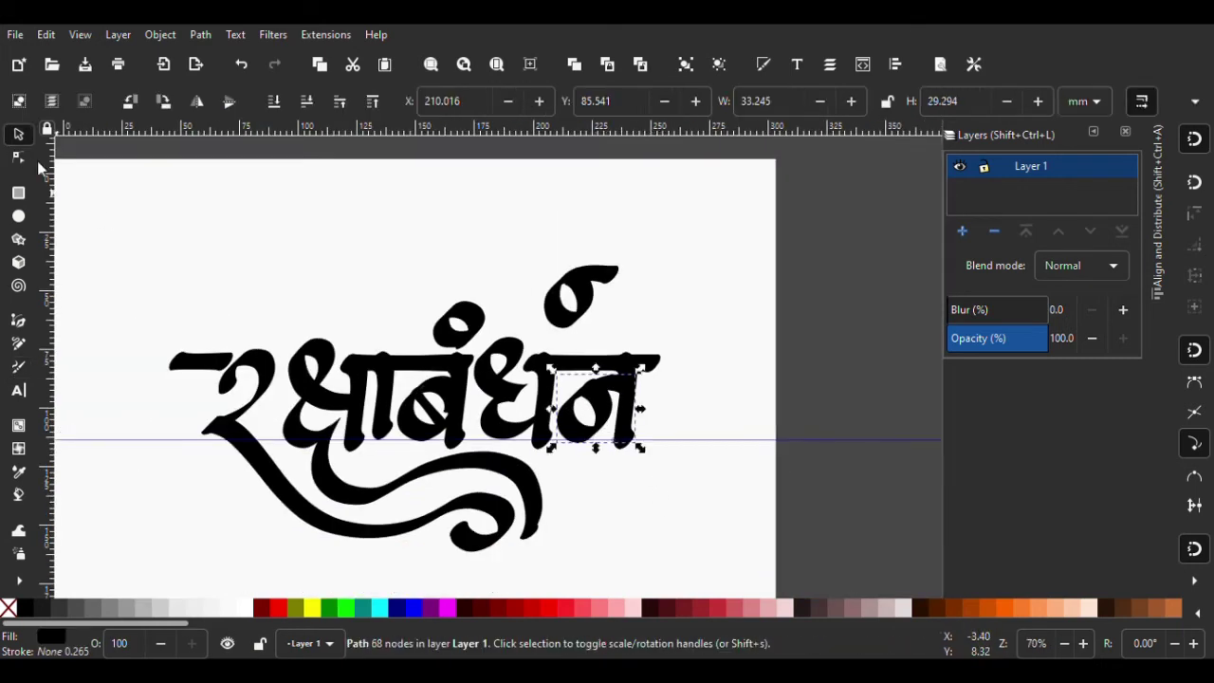
click(266, 186)
drag(579, 297, 633, 377)
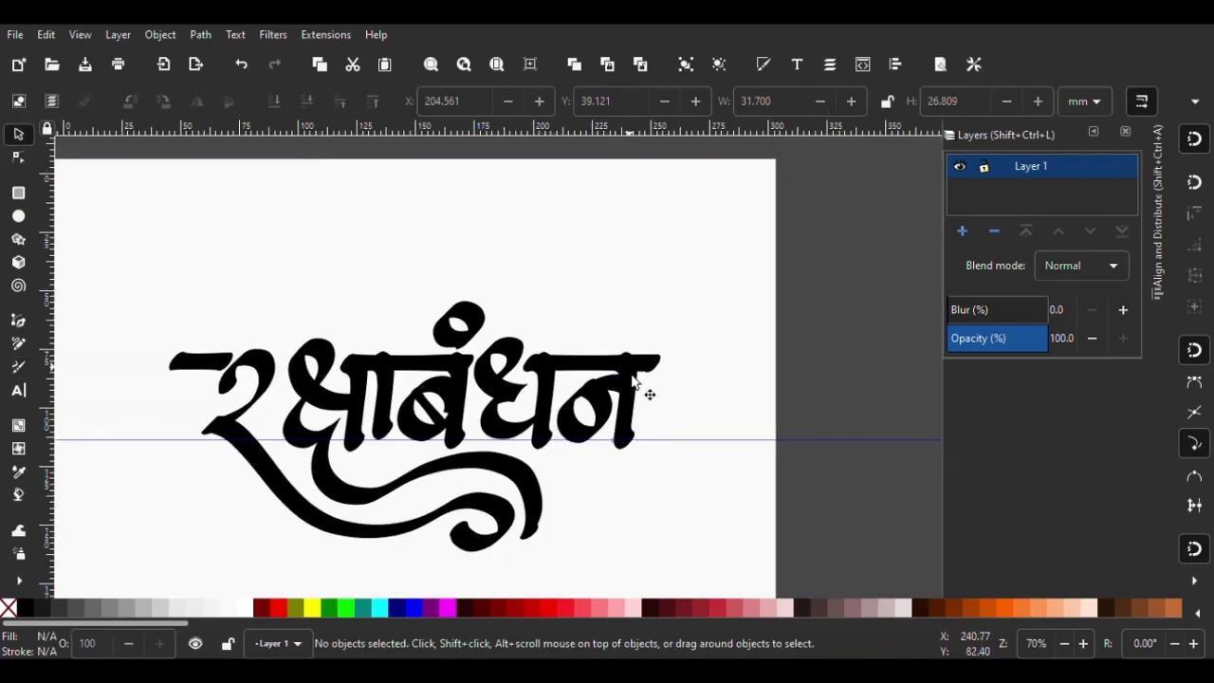
ctrl+scroll(607, 403, down, 1)
ctrl+scroll(382, 391, up, 2)
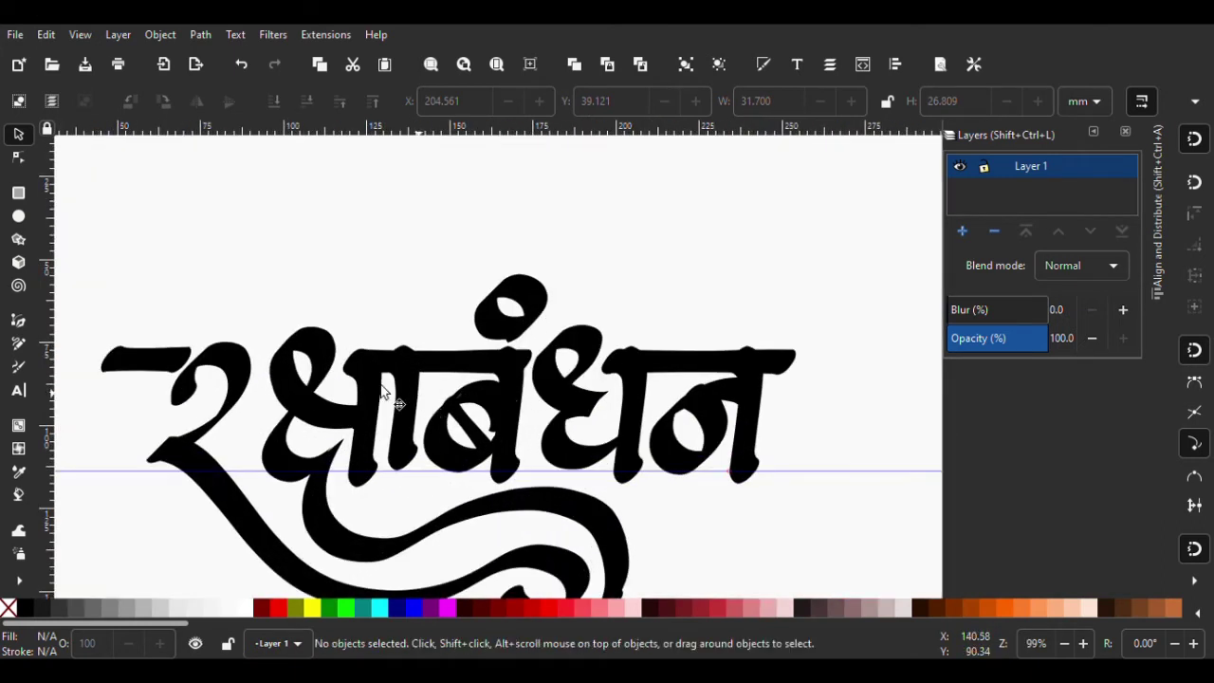
Select the left-end nodes of the word's opening headline bar and convert it to a path
click(152, 370)
key(n)
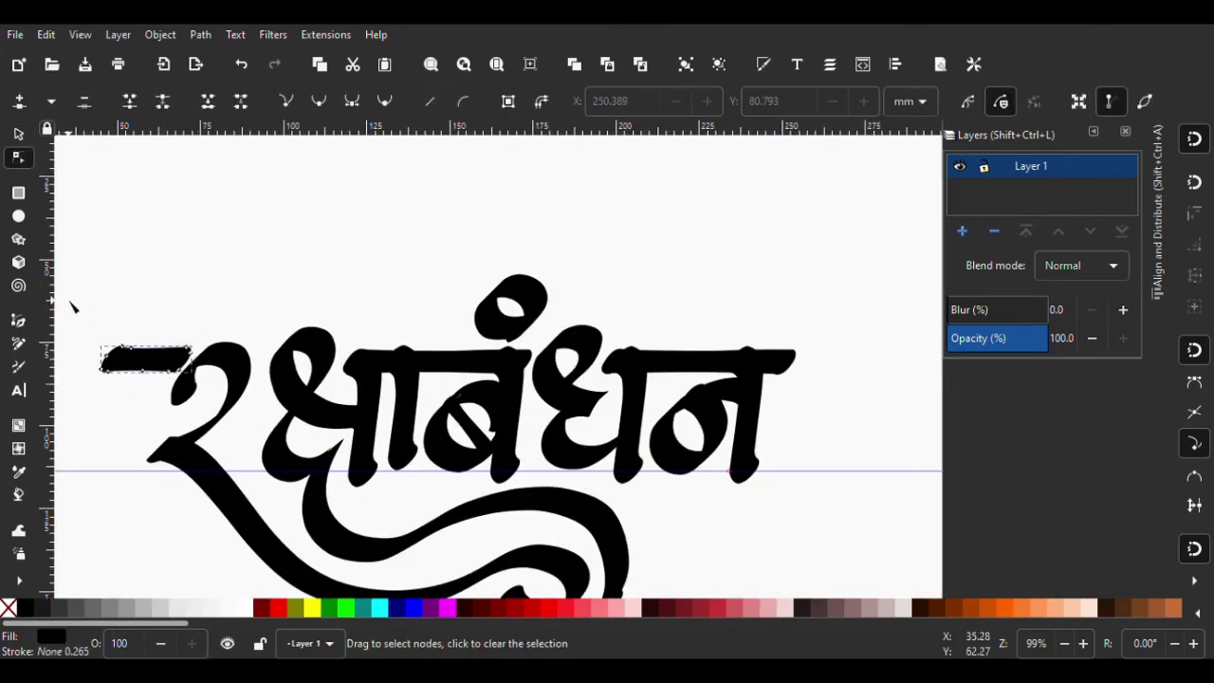
drag(140, 399, 142, 401)
key(ctrl+shift+c)
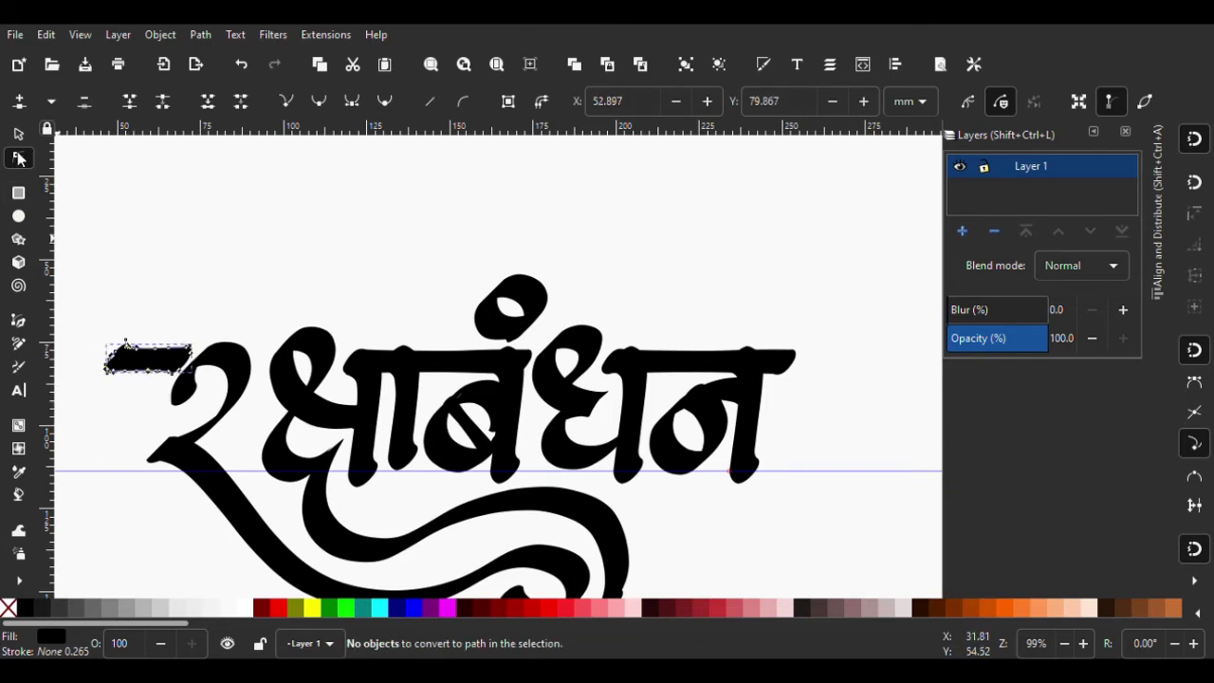
key(s)
click(366, 233)
scroll(351, 342, down, 2)
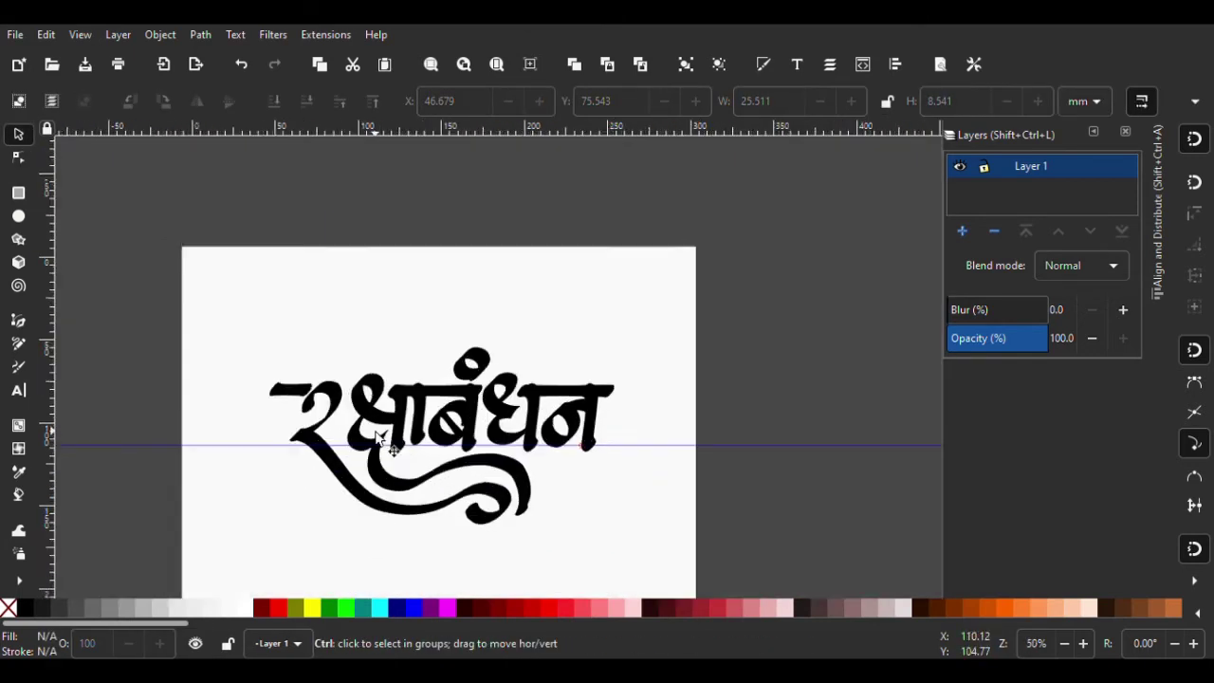
Save the lettering document as 001.svg
scroll(355, 424, up, 1)
scroll(323, 417, up, 2)
scroll(401, 351, down, 2)
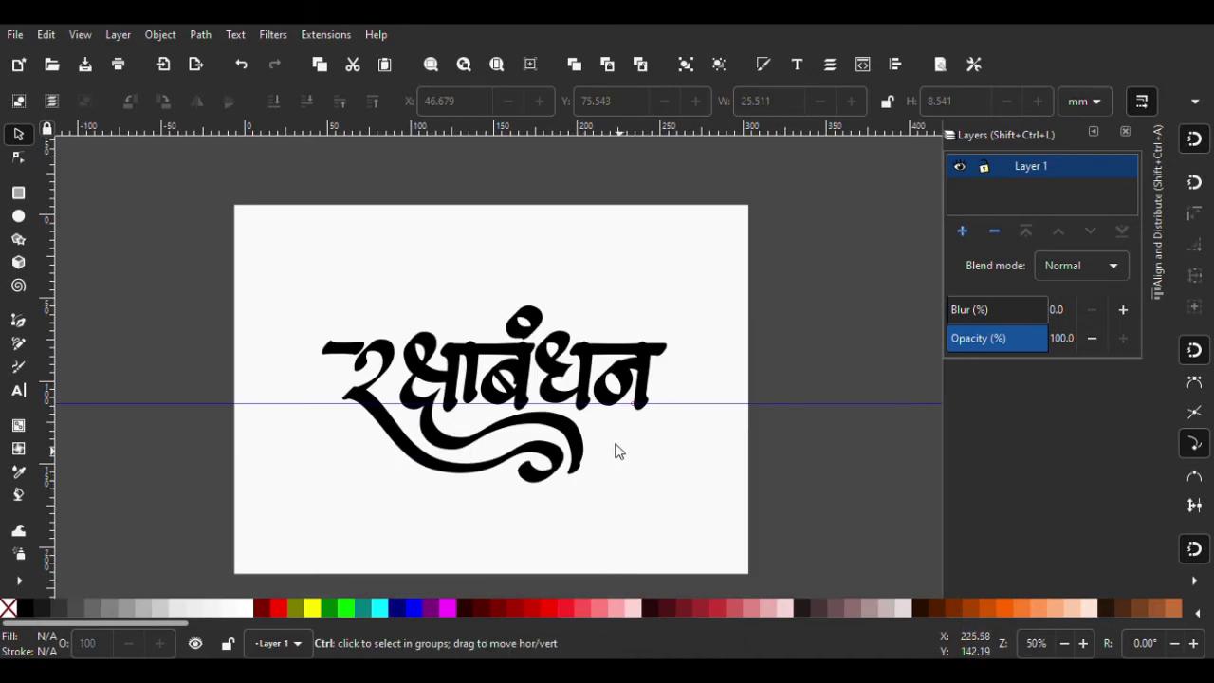
scroll(615, 452, up, 2)
scroll(612, 455, down, 3)
scroll(596, 464, up, 2)
key(ctrl+s)
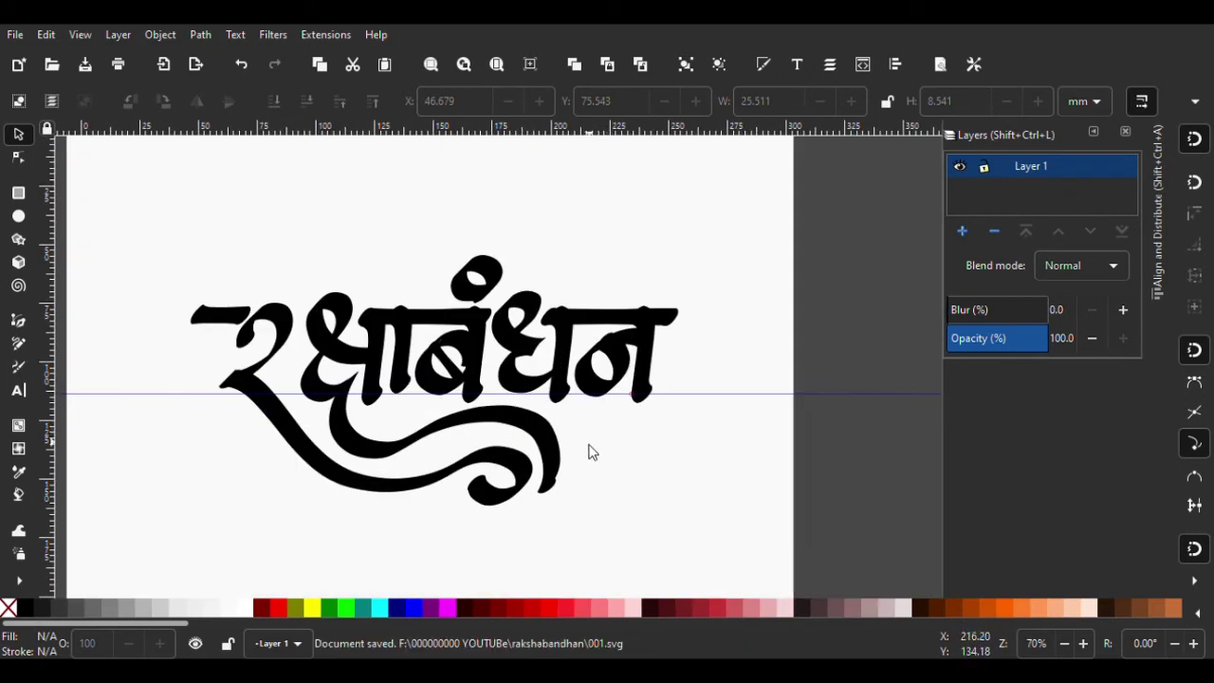
Select the swash beneath the word and undo its last change
scroll(569, 446, down, 1)
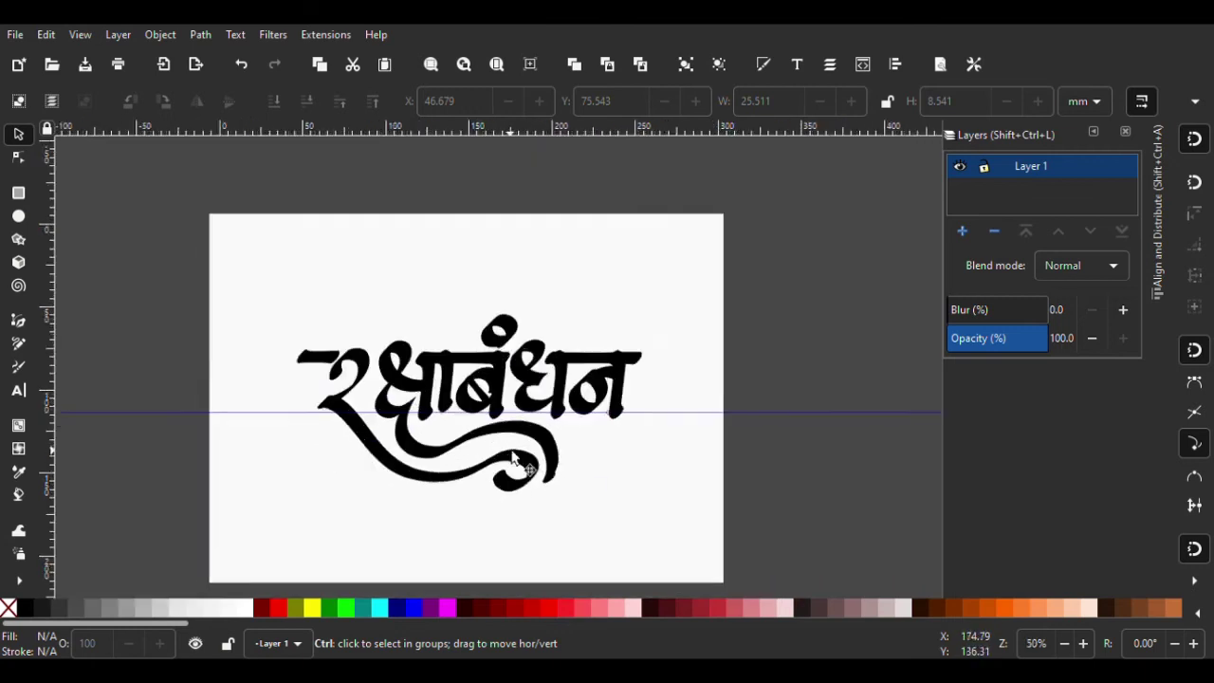
scroll(688, 389, up, 1)
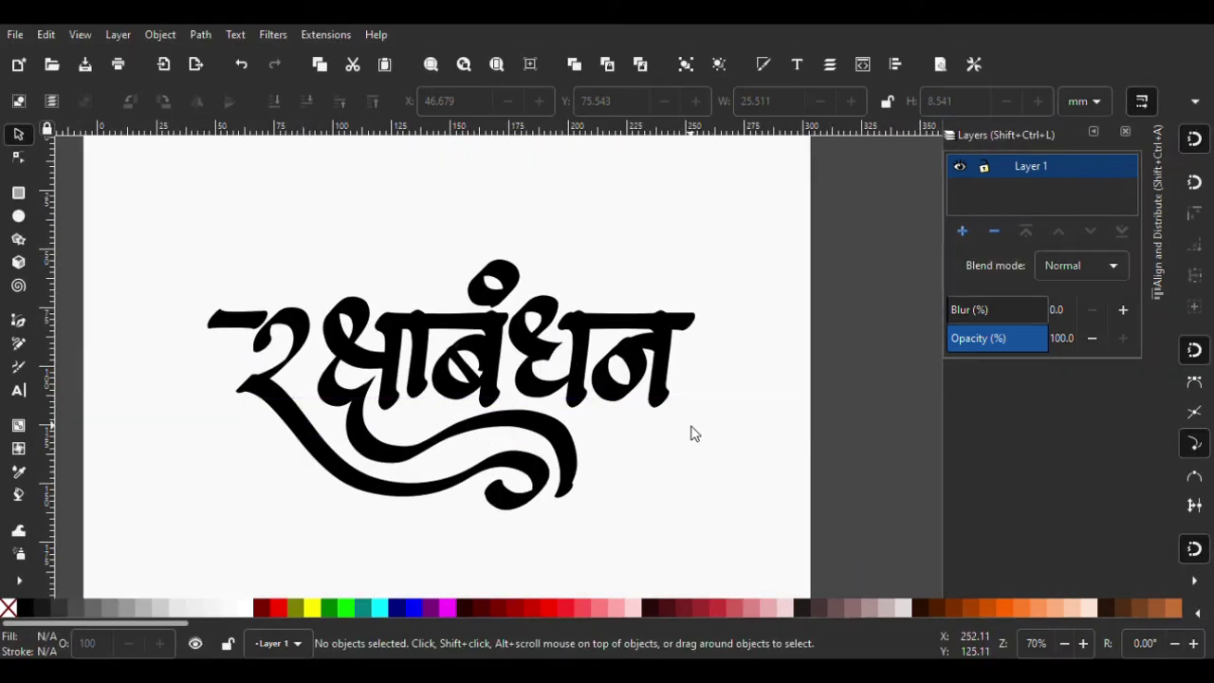
click(517, 442)
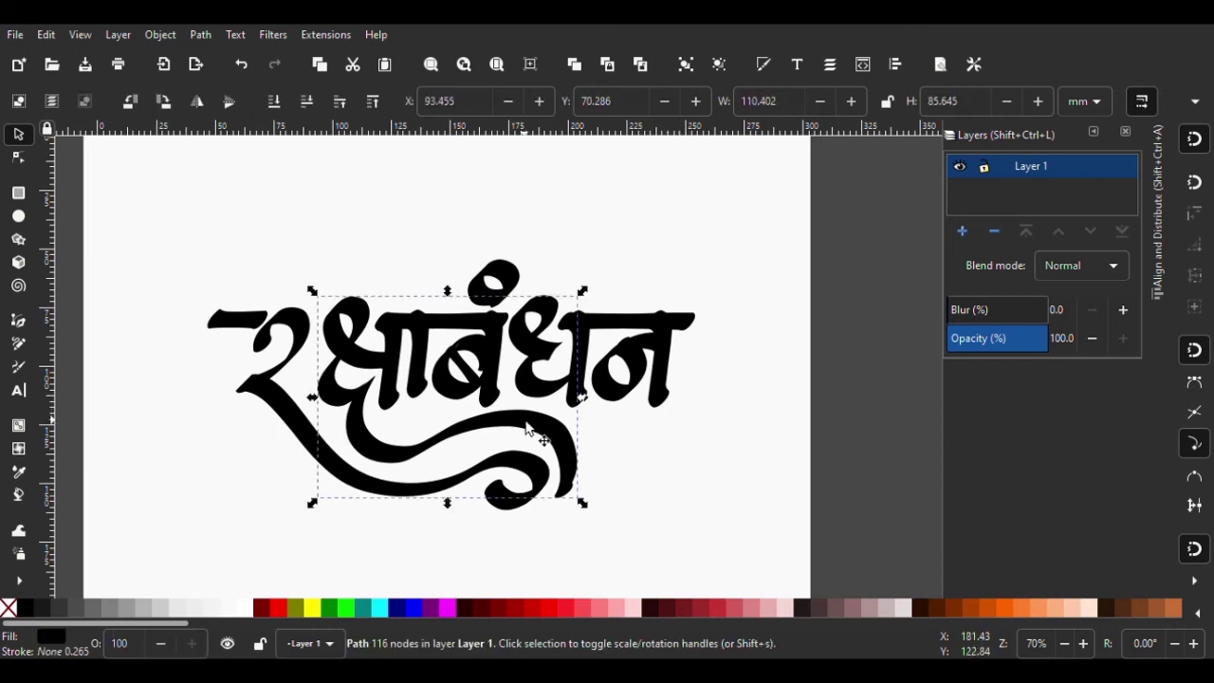
key(ctrl+z)
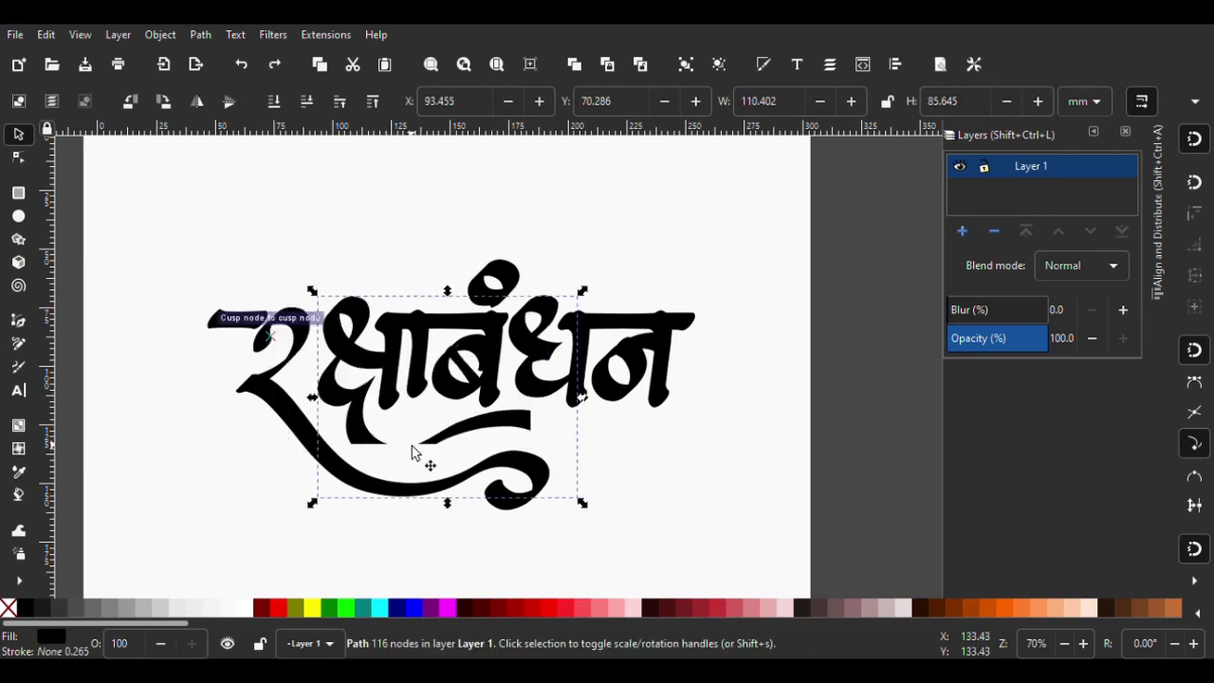
Draw a closed pen shape around the inner swash under the word's start
ctrl+scroll(446, 455, down, 3)
ctrl+scroll(465, 427, up, 4)
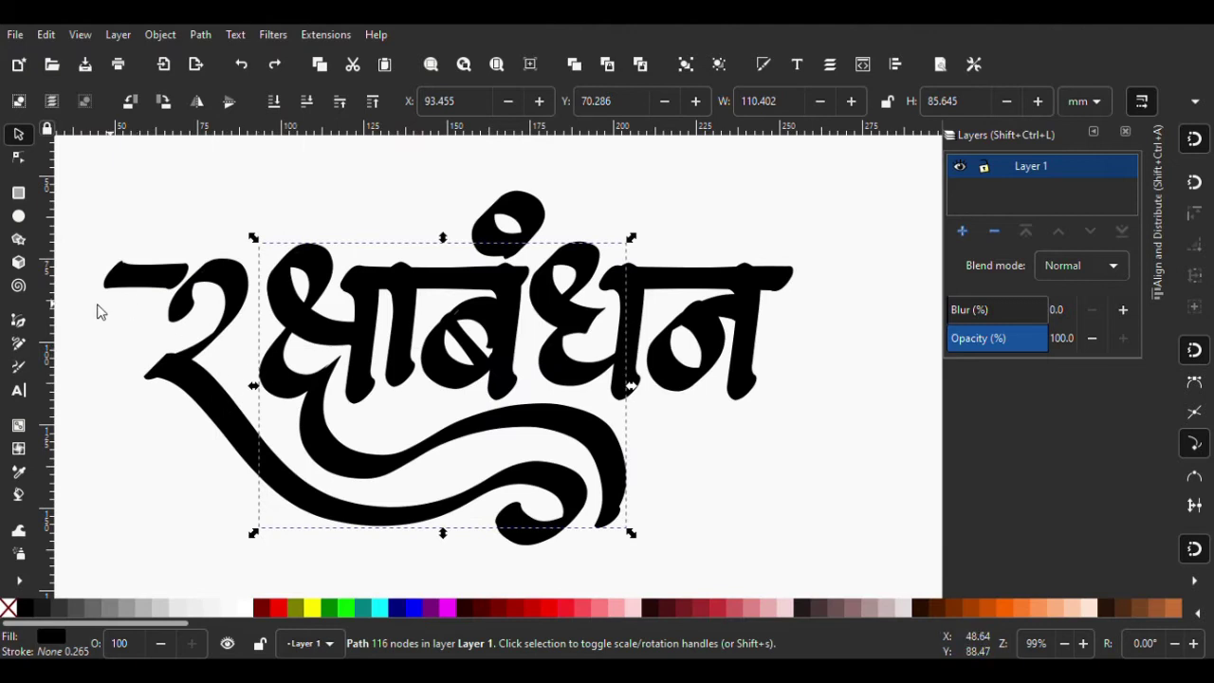
click(19, 323)
ctrl+scroll(313, 398, up, 1)
ctrl+scroll(284, 475, up, 3)
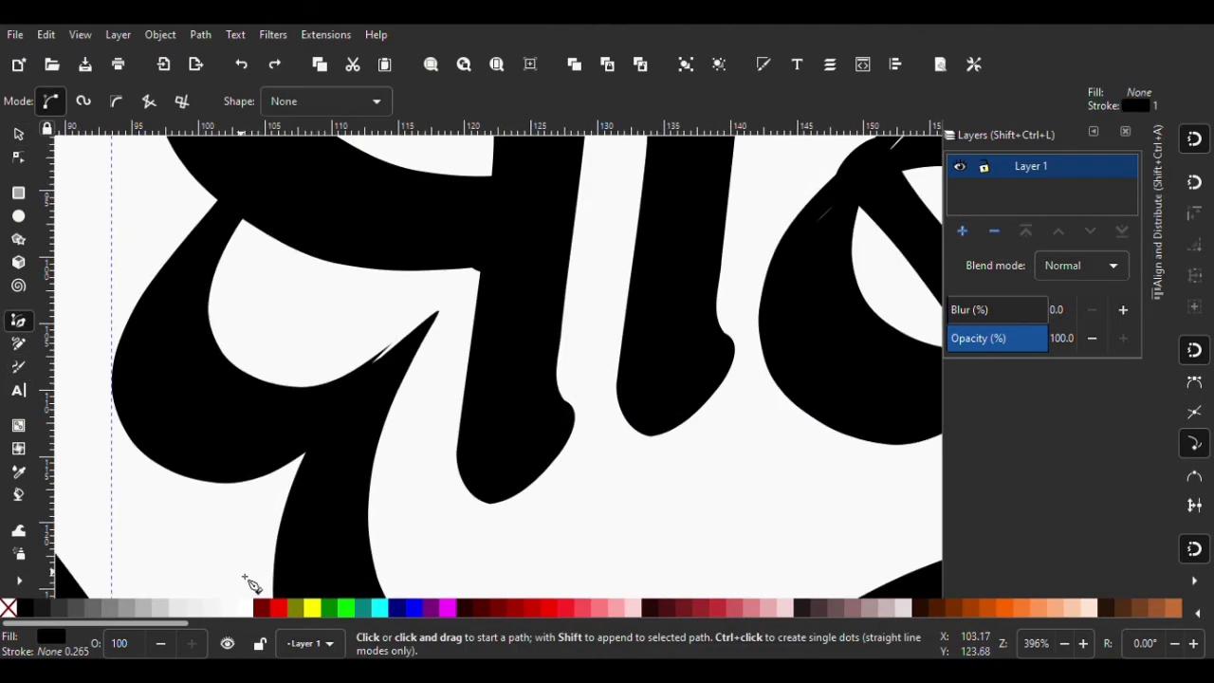
click(220, 573)
click(303, 452)
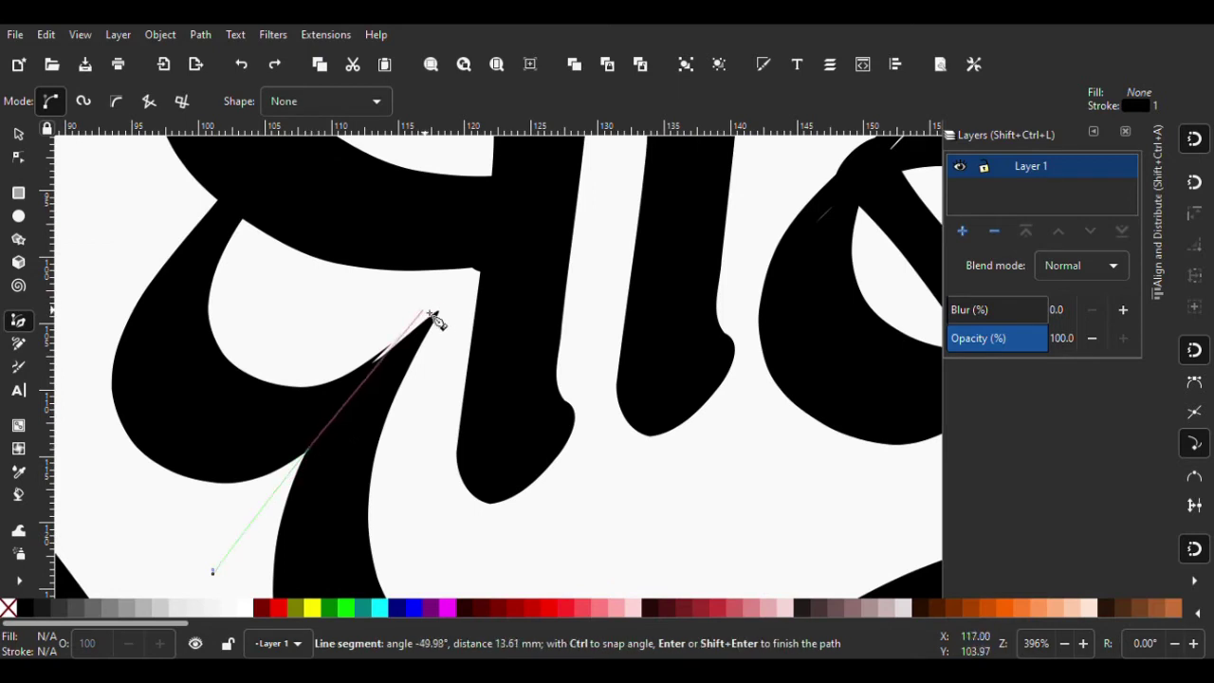
ctrl+scroll(379, 317, down, 3)
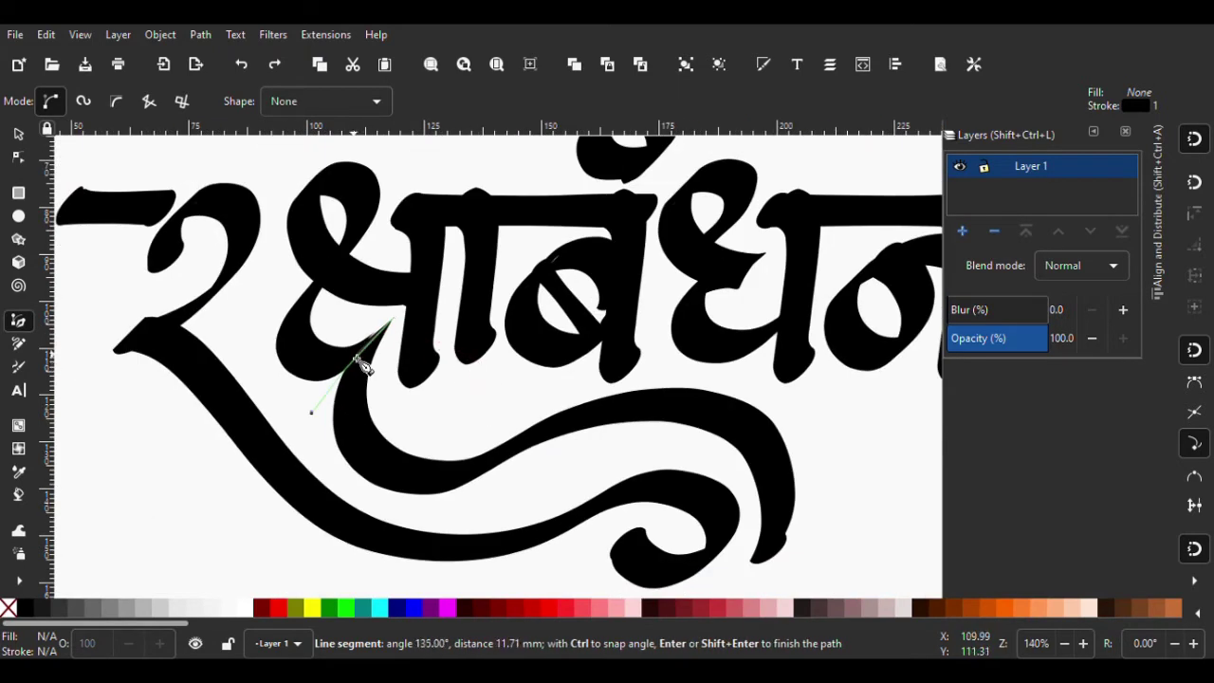
ctrl+scroll(360, 352, down, 3)
drag(226, 483, 236, 444)
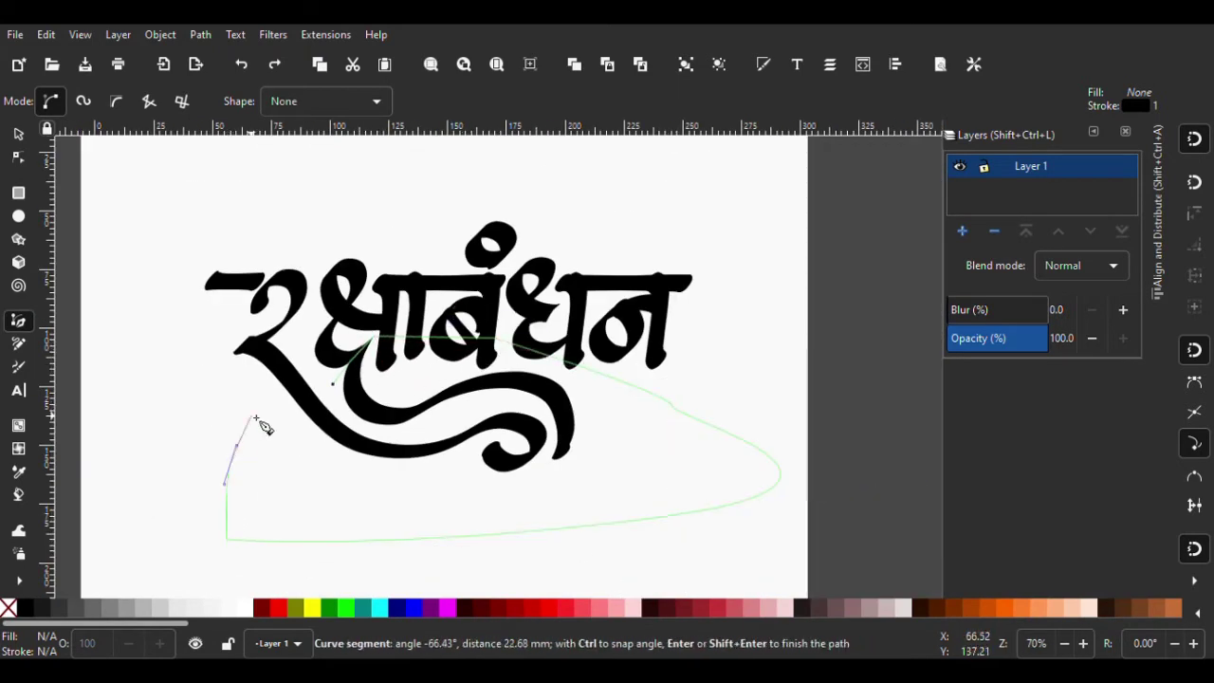
click(334, 391)
Subtract the shape from the lettering with Difference to cut away the inner swash
click(20, 139)
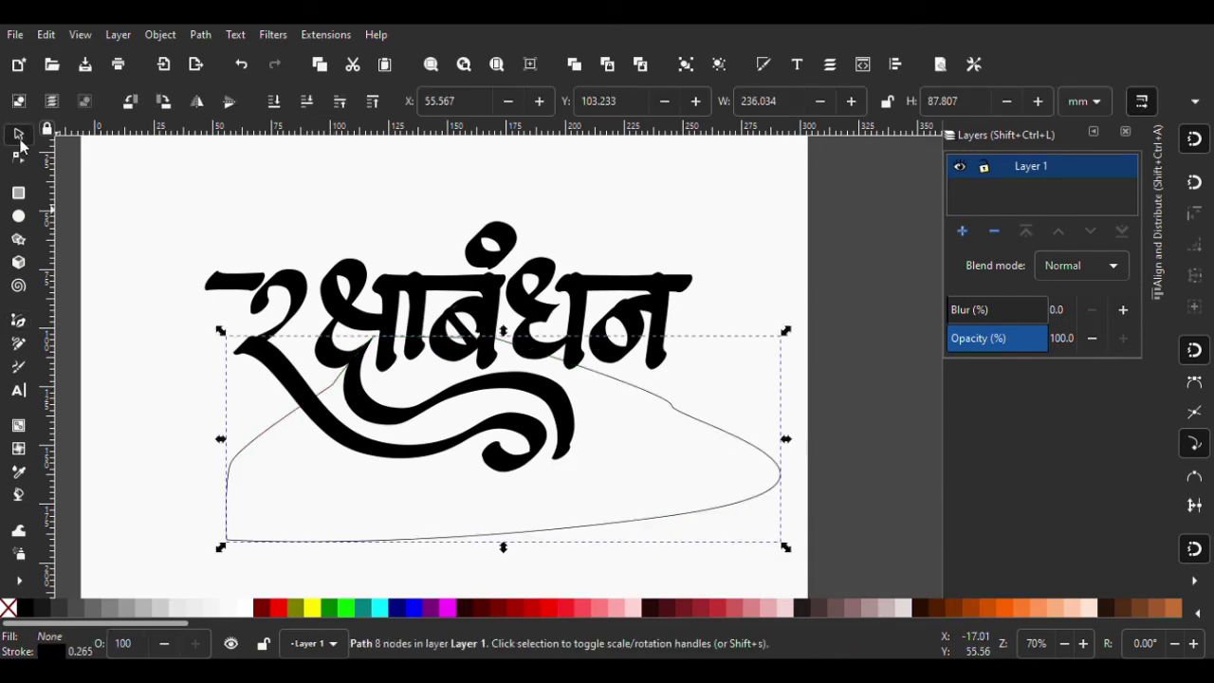
shift+click(360, 274)
key(ctrl+minus)
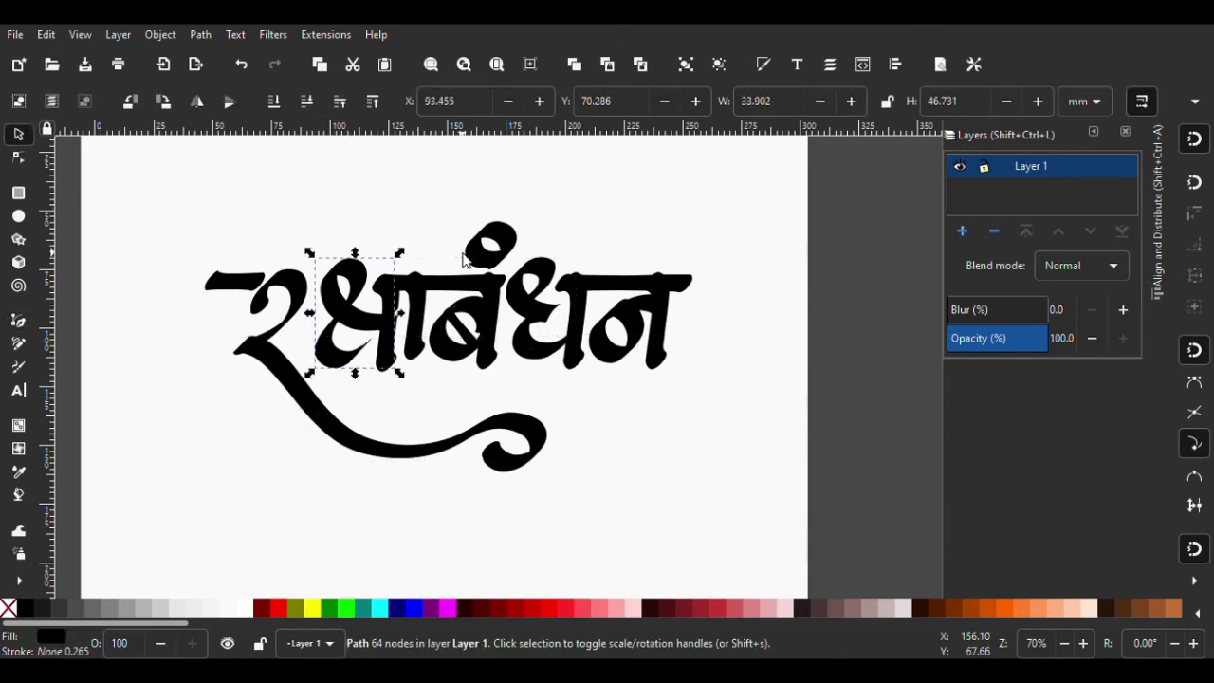
click(227, 512)
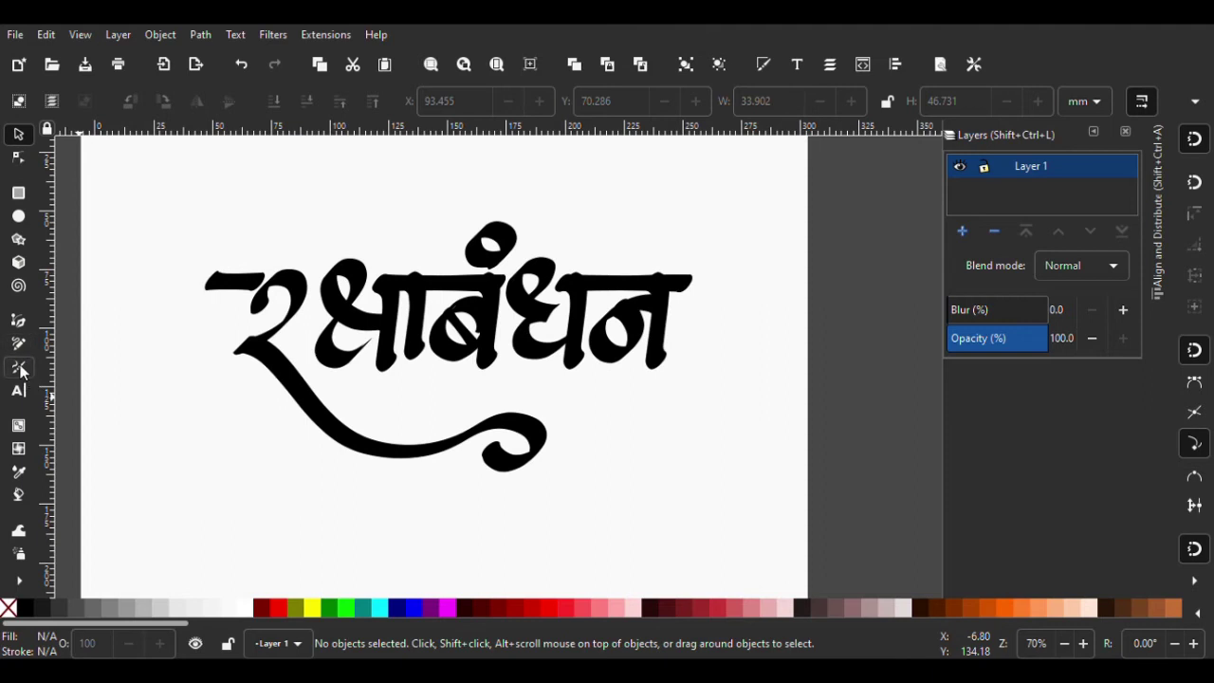
With the Calligraphy tool, draw a swash sweeping right from क्षा, then undo it
click(18, 368)
ctrl+scroll(446, 398, up, 1)
drag(339, 326, 607, 534)
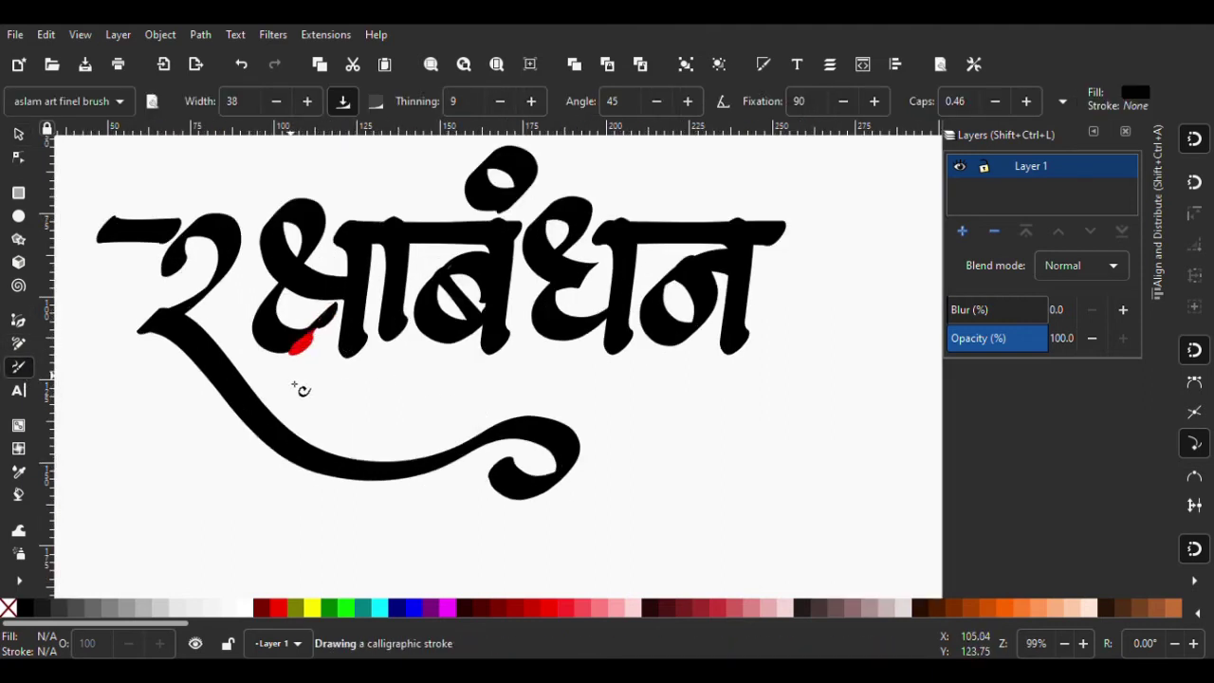
ctrl+scroll(256, 370, down, 1)
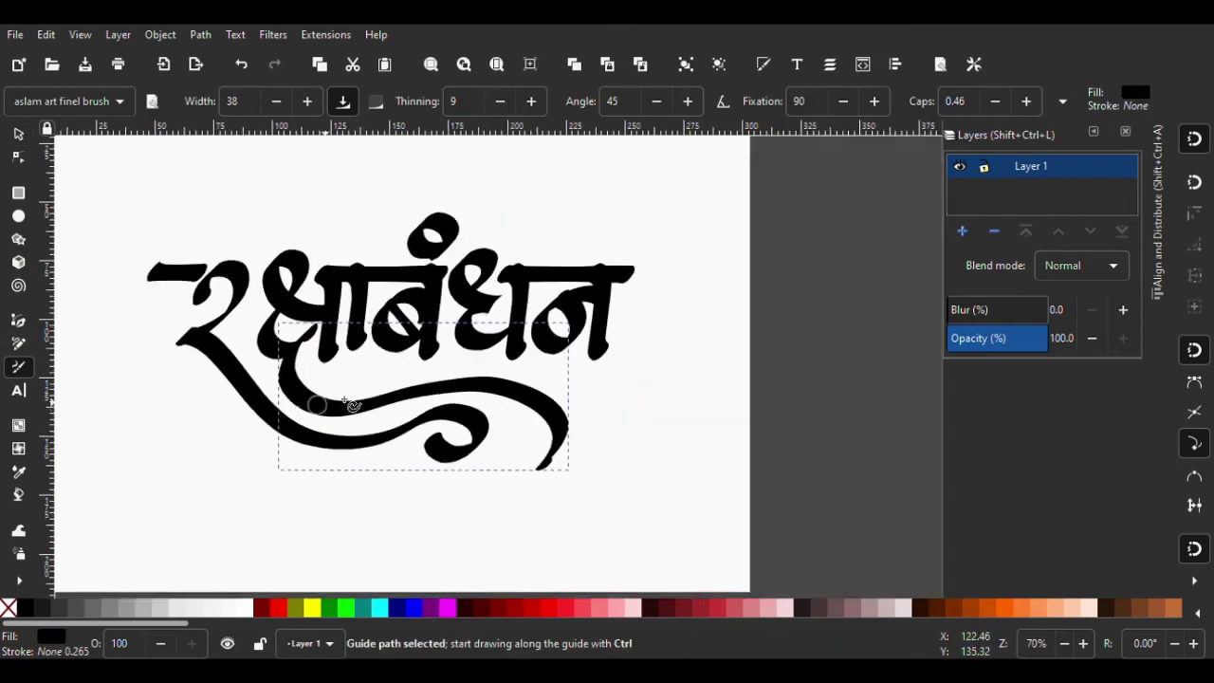
ctrl+scroll(373, 387, up, 1)
key(ctrl+z)
Redraw the swash from क्षा sweeping right, with a tail curling down to the right
drag(283, 309, 568, 386)
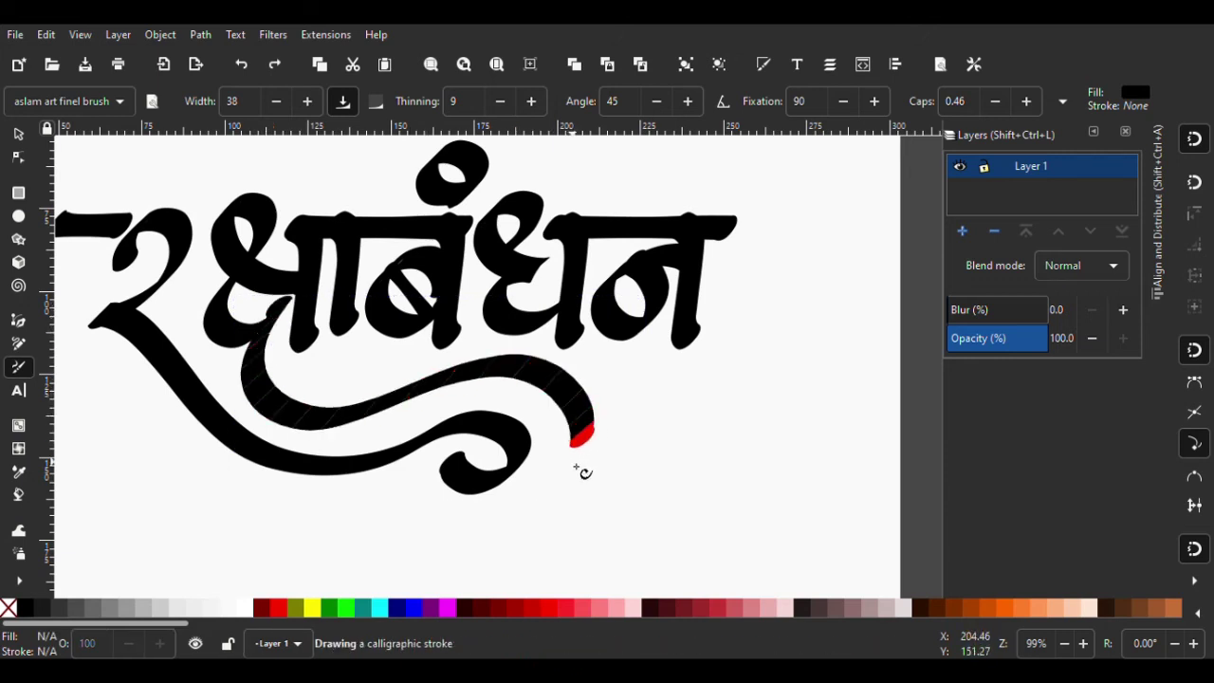
drag(569, 387, 558, 500)
ctrl+scroll(577, 428, down, 2)
ctrl+scroll(579, 449, up, 1)
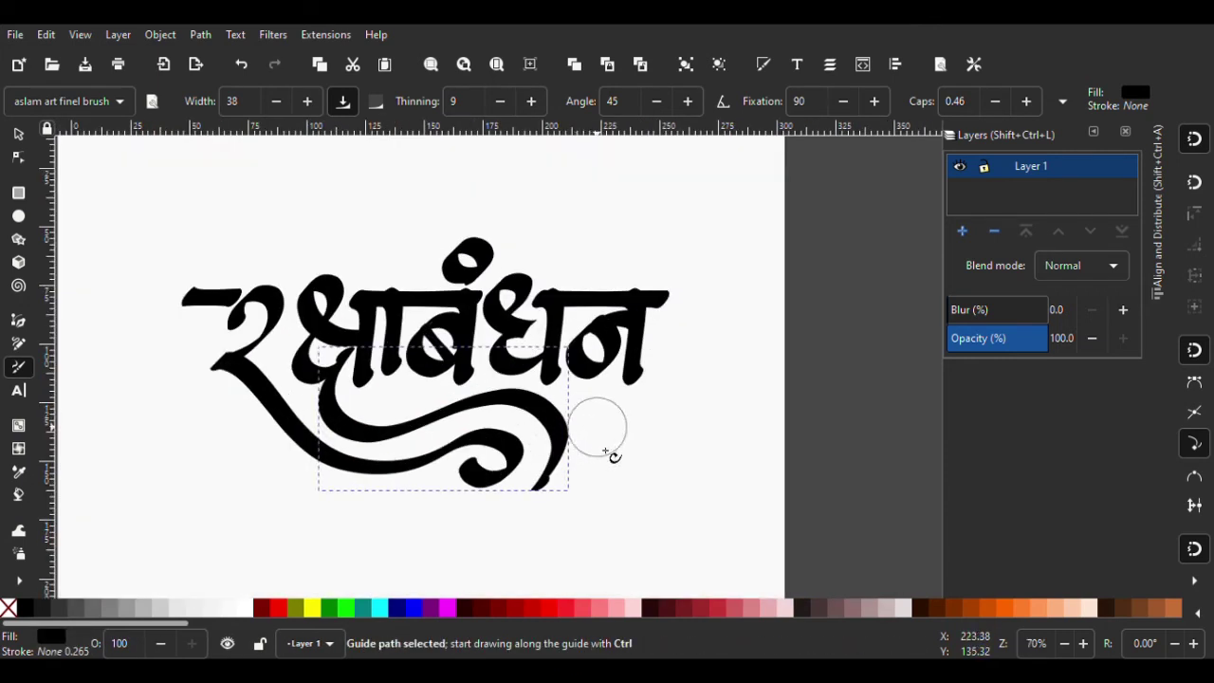
ctrl+scroll(588, 475, up, 1)
Replace an unwanted curled stroke with a new stroke at the swash end
drag(564, 479, 729, 429)
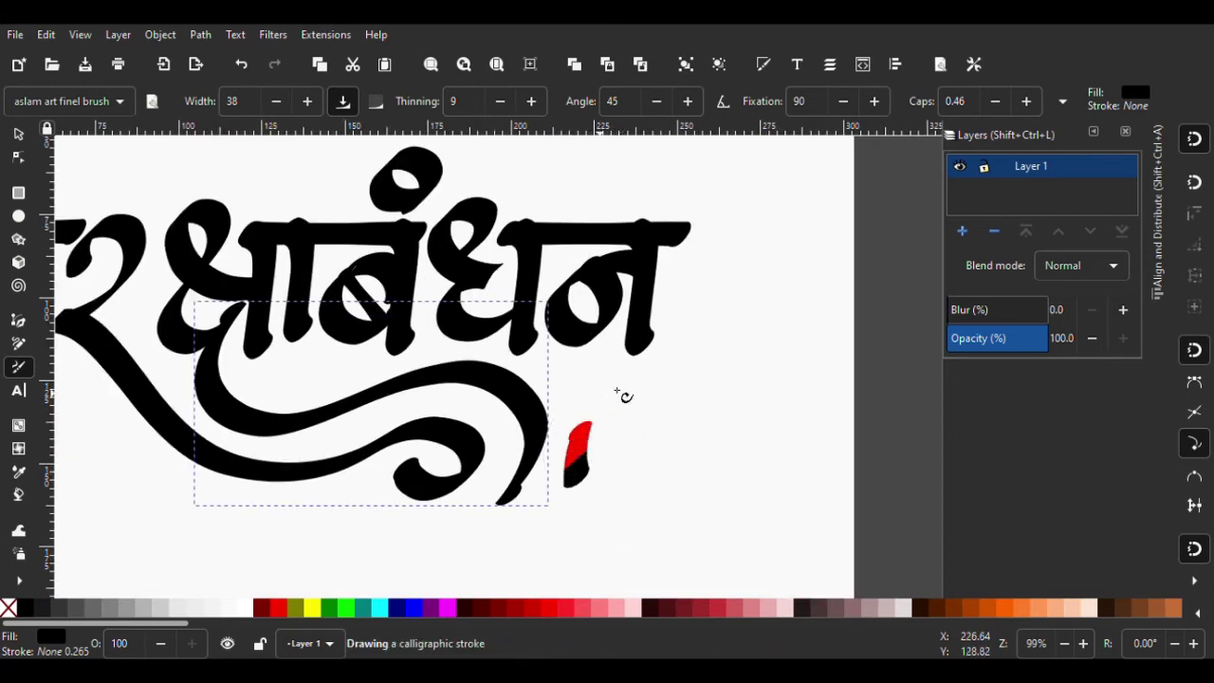
ctrl+scroll(576, 432, down, 2)
ctrl+scroll(577, 431, up, 2)
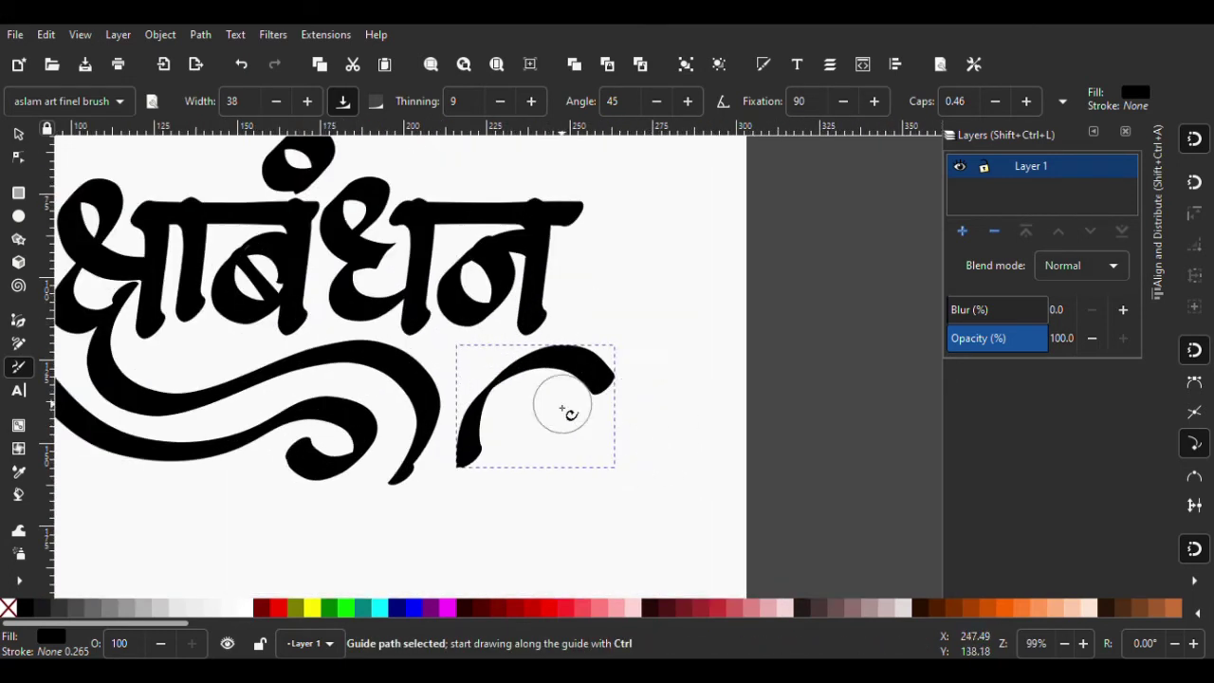
key(ctrl+z)
mouse_move(456, 432)
mouse_down()
mouse_move(615, 367)
mouse_move(657, 429)
mouse_up()
scroll(662, 432, down, 2)
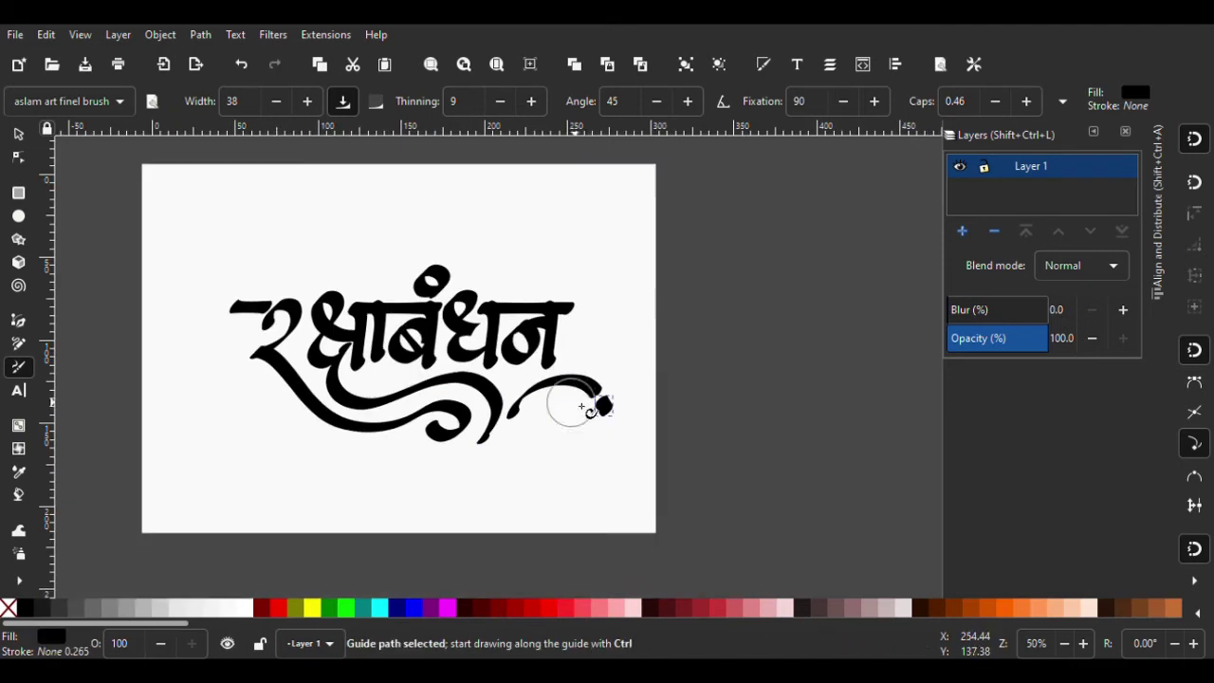
Draw another curved calligraphic swash to the right of the flourish
key(s)
ctrl+scroll(574, 394, up, 3)
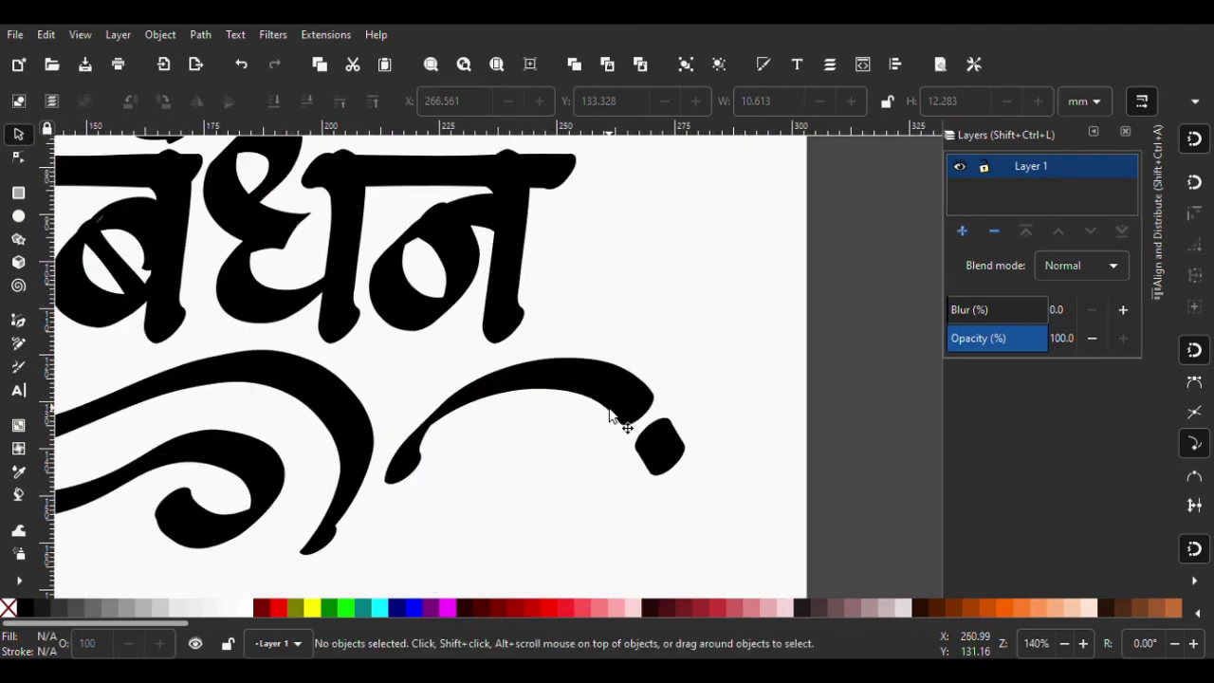
click(19, 367)
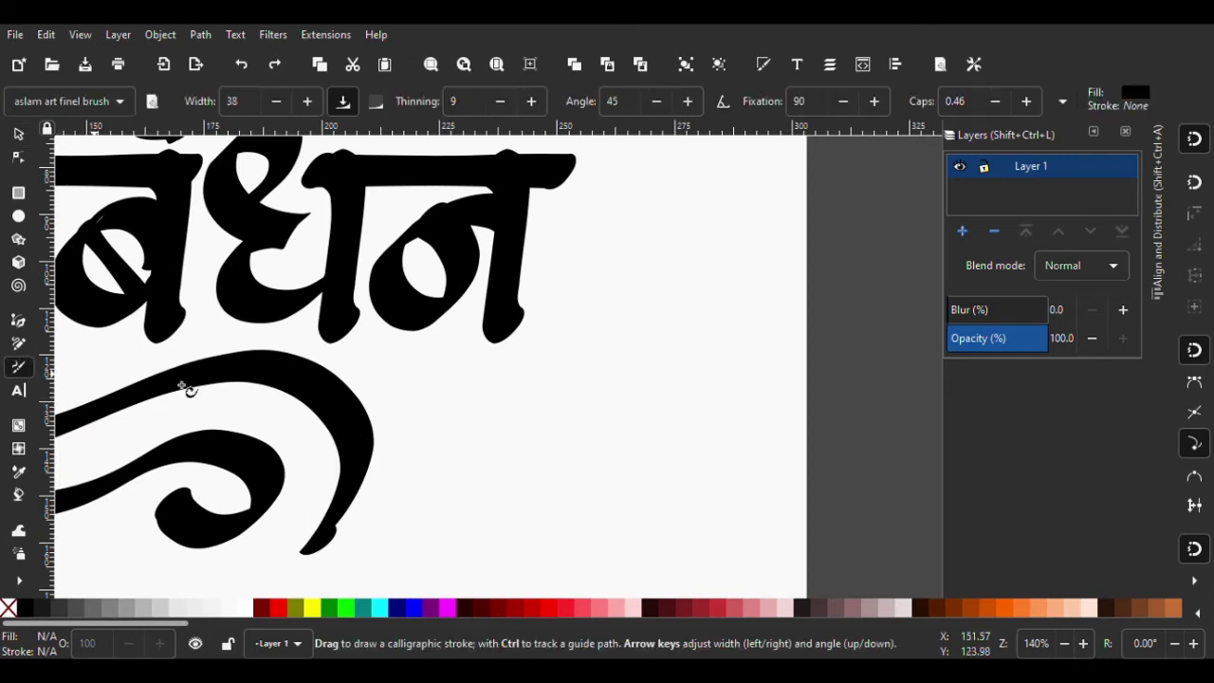
mouse_move(375, 501)
mouse_down()
mouse_move(609, 475)
mouse_move(626, 503)
mouse_move(495, 396)
mouse_move(597, 353)
mouse_up()
Add a dot at the new swash's tip and deselect everything
key(5)
key(s)
key(Escape)
scroll(569, 408, up, 3)
key(5)
key(Escape)
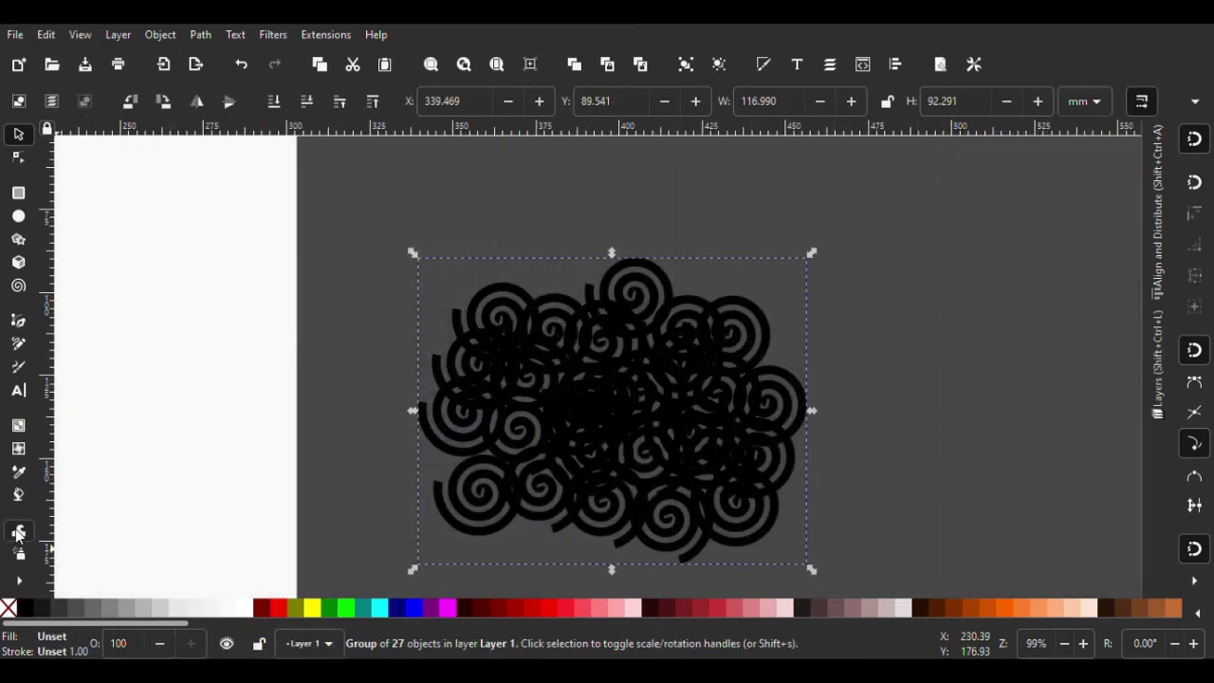
Fill the spiral group blue and jitter its colours into blue and purple tones
click(18, 534)
mouse_move(632, 402)
mouse_down()
mouse_move(566, 480)
mouse_move(548, 382)
mouse_move(647, 511)
mouse_up()
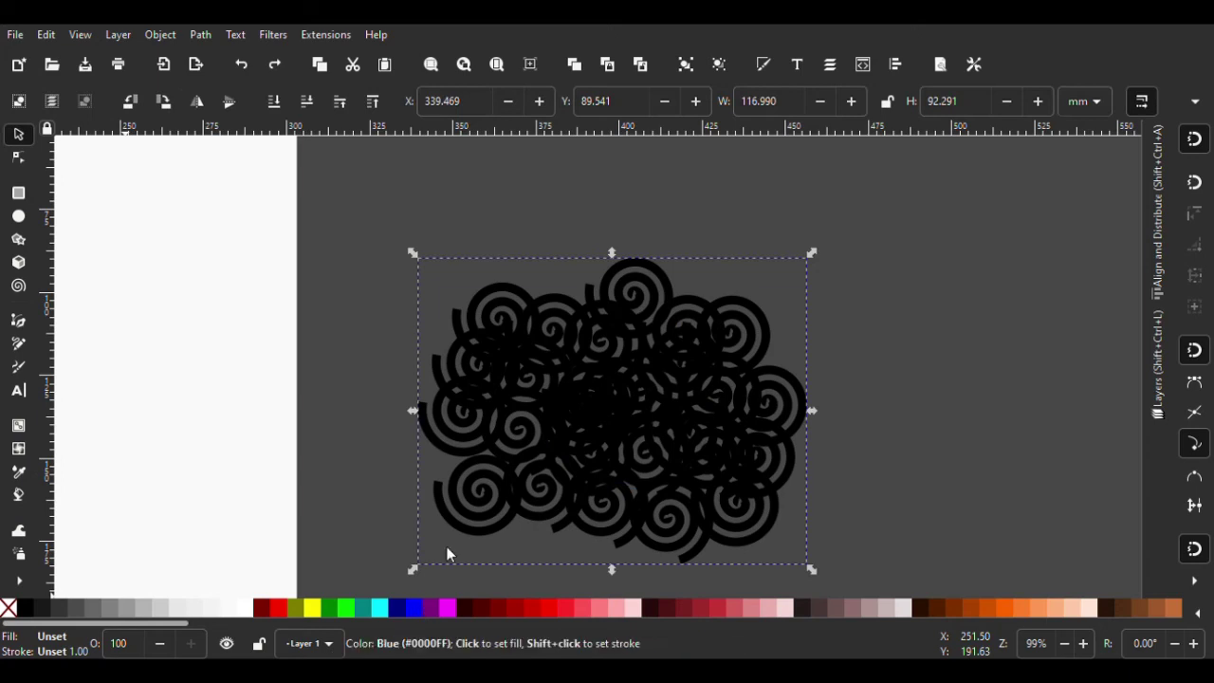
click(413, 608)
click(18, 532)
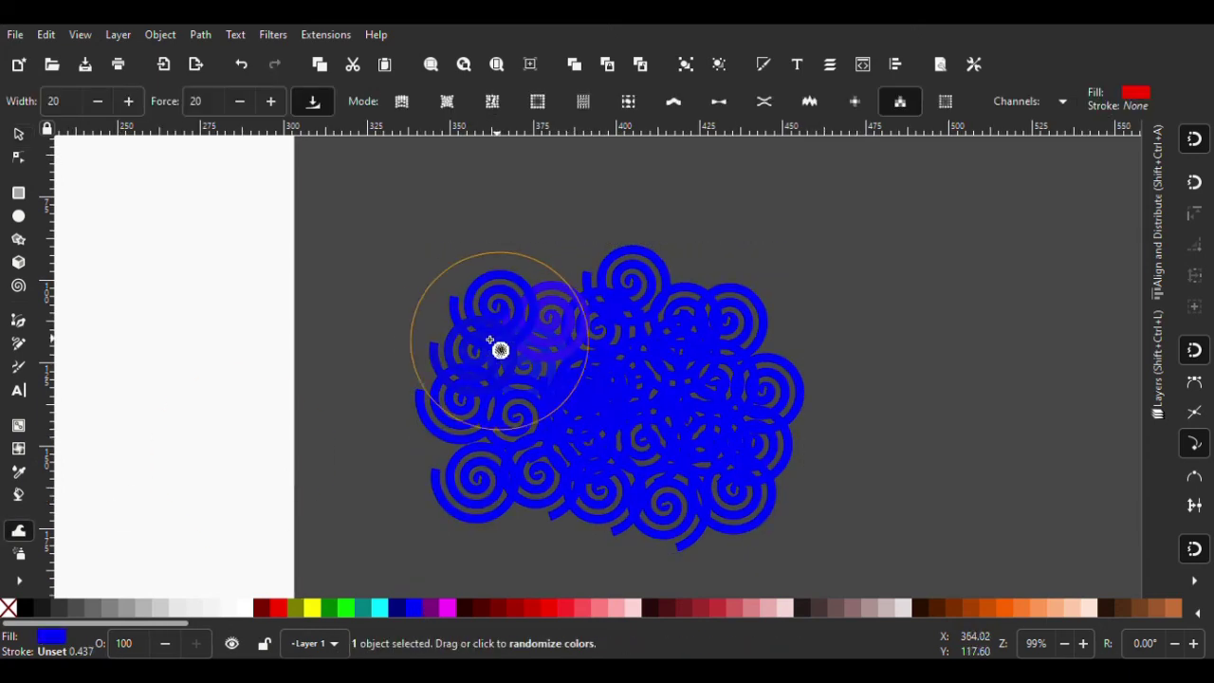
mouse_move(499, 347)
mouse_down()
mouse_move(518, 497)
mouse_move(450, 407)
mouse_move(600, 408)
mouse_move(605, 437)
mouse_move(623, 361)
mouse_move(553, 404)
mouse_move(744, 422)
mouse_move(537, 455)
mouse_move(731, 369)
mouse_move(664, 317)
mouse_move(468, 360)
mouse_move(493, 336)
mouse_move(626, 309)
mouse_move(621, 290)
mouse_move(634, 285)
mouse_move(832, 402)
mouse_move(761, 398)
mouse_move(720, 449)
mouse_move(729, 373)
mouse_move(667, 401)
mouse_move(607, 513)
mouse_move(578, 474)
mouse_move(651, 518)
mouse_move(617, 493)
mouse_move(626, 521)
mouse_move(696, 515)
mouse_move(506, 494)
mouse_move(499, 459)
mouse_move(702, 401)
mouse_move(552, 373)
mouse_up()
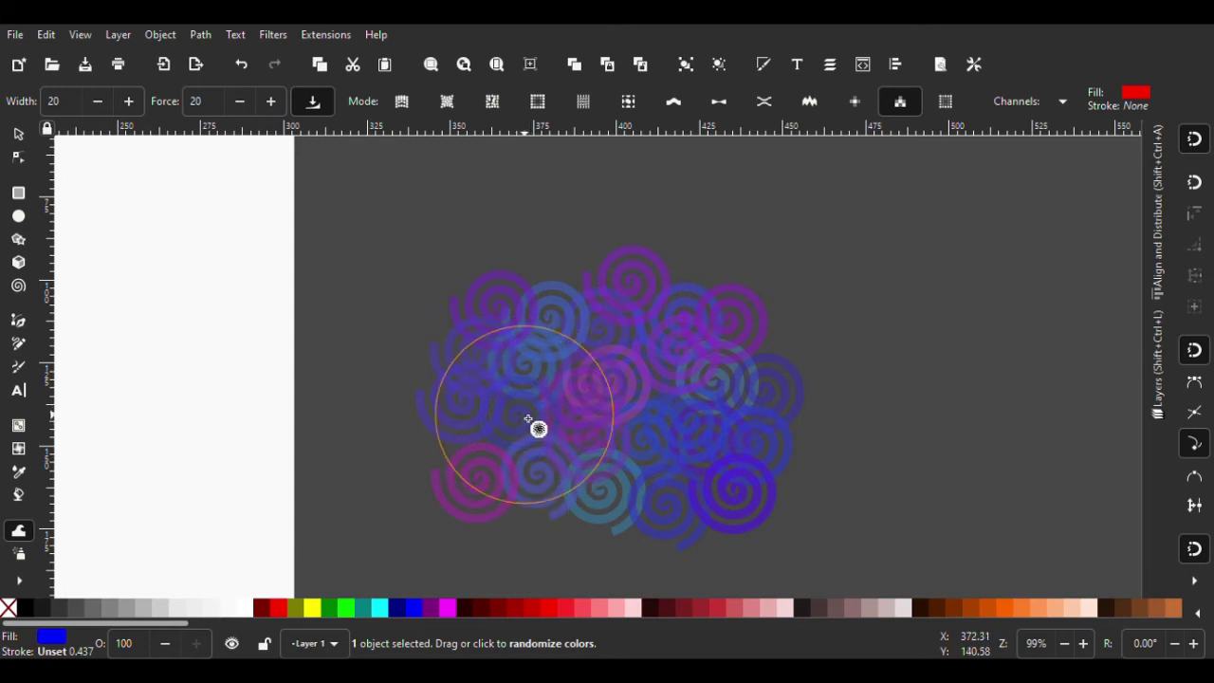
click(18, 134)
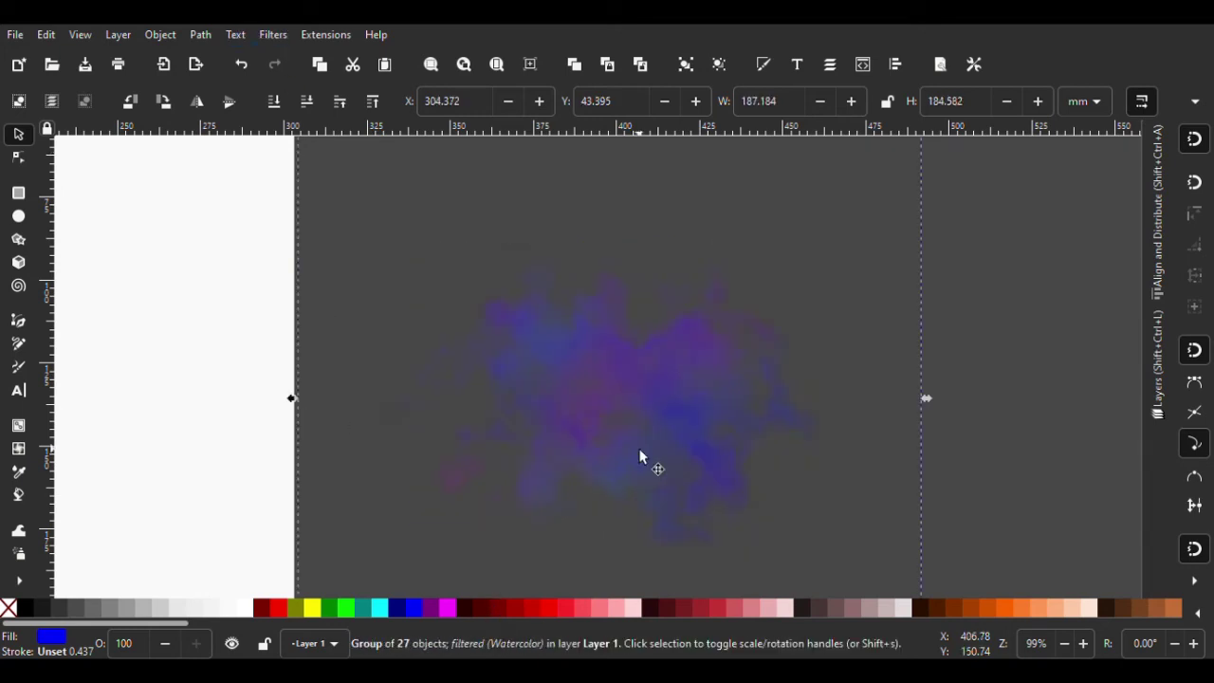
Move the watercolor cloud to the page centre and enlarge it to about double size
ctrl+scroll(684, 422, down, 2)
ctrl+scroll(684, 422, down, 1)
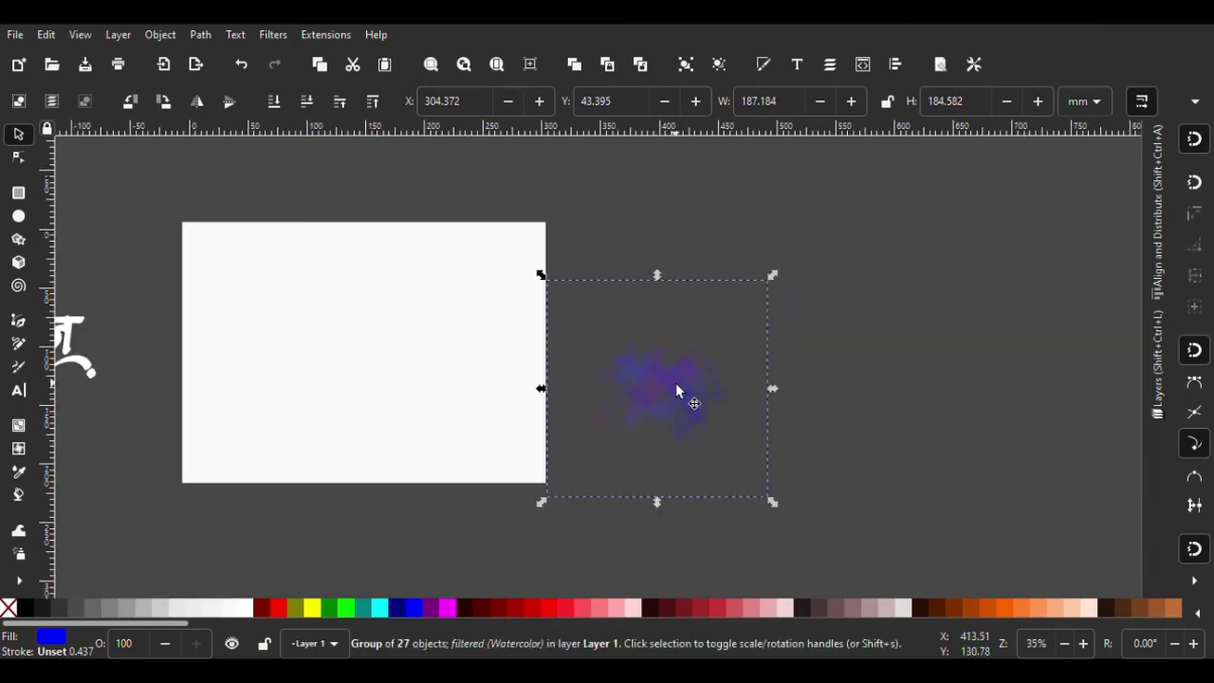
drag(675, 382, 339, 373)
ctrl+scroll(412, 361, up, 3)
ctrl+scroll(521, 360, down, 3)
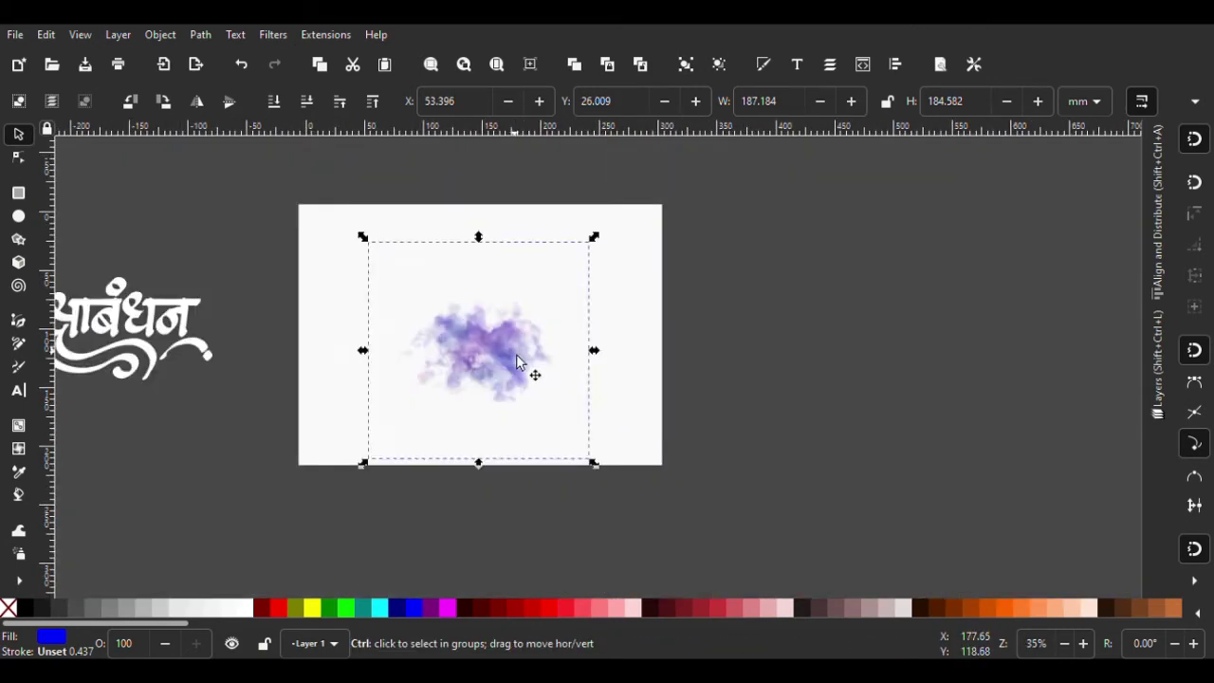
ctrl+scroll(531, 360, down, 1)
ctrl+scroll(523, 365, up, 1)
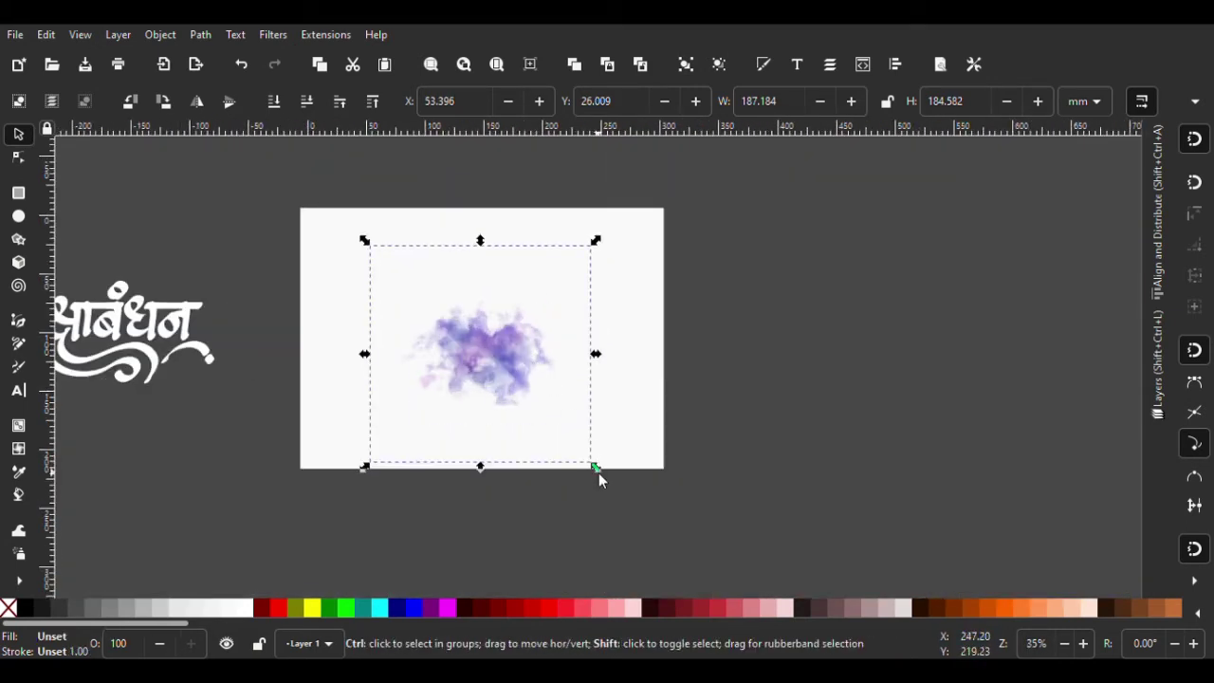
mouse_move(596, 467)
mouse_down()
mouse_move(780, 576)
mouse_move(840, 584)
mouse_up()
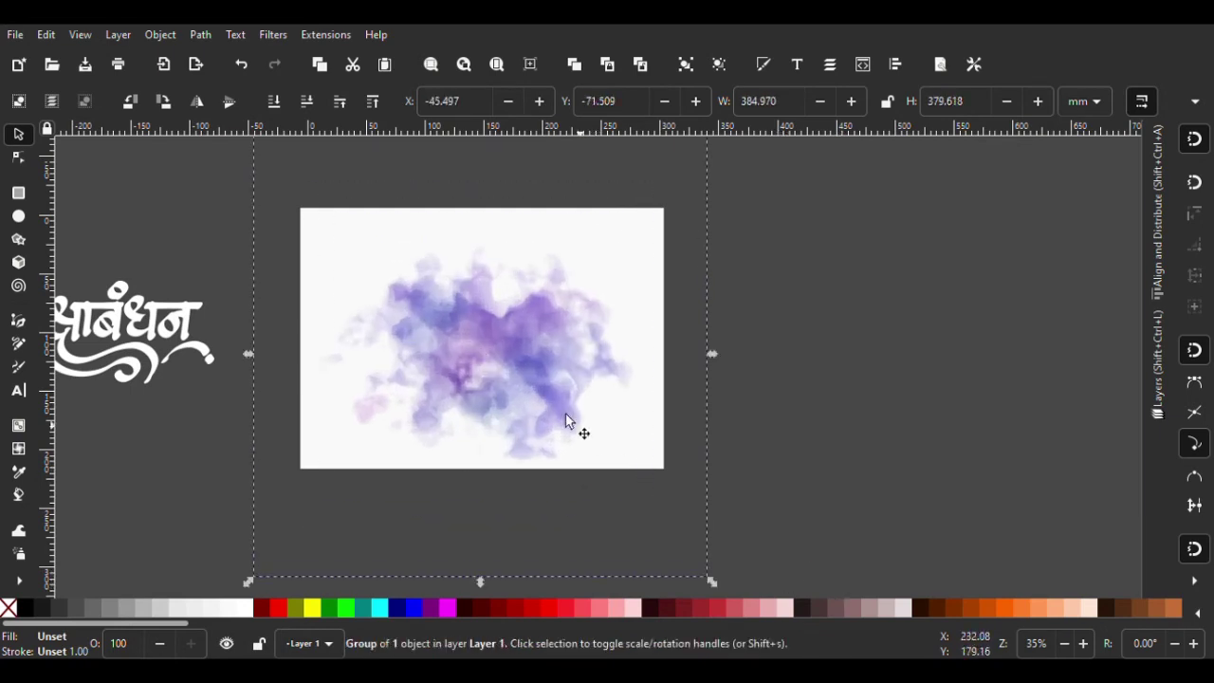
drag(536, 387, 528, 354)
Enlarge the cloud further to about 417 × 412 mm, then select the white lettering
ctrl+scroll(464, 321, up, 1)
ctrl+scroll(464, 321, up, 1)
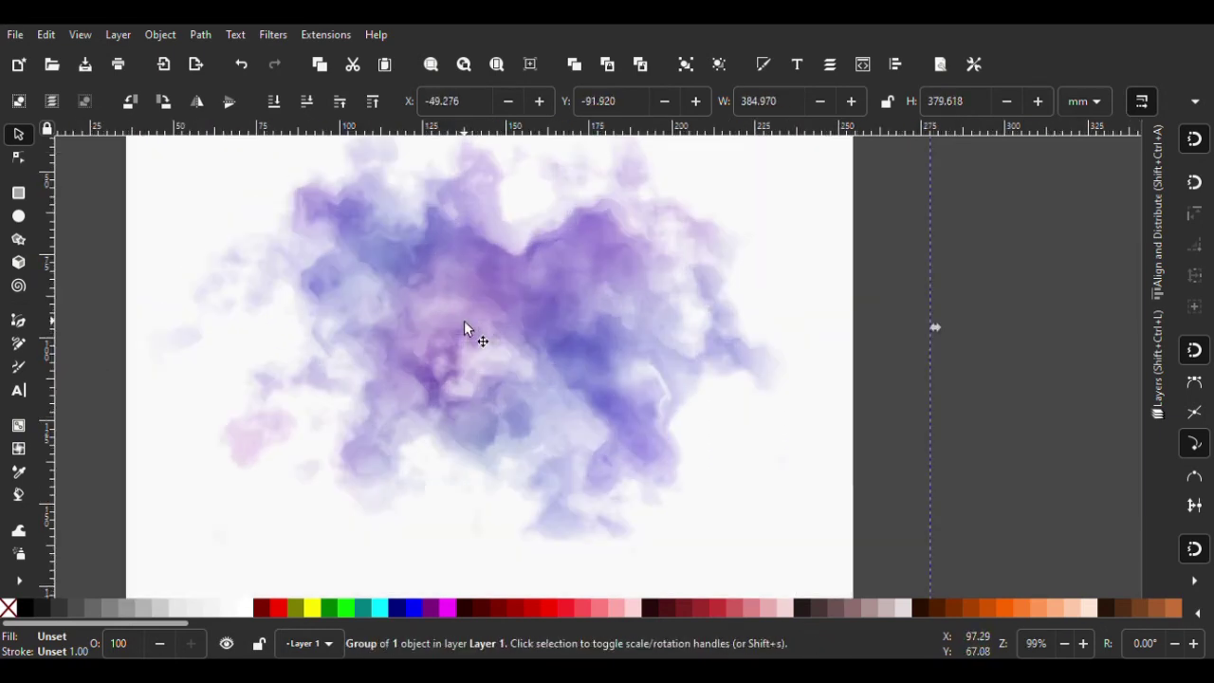
ctrl+scroll(464, 321, up, 1)
ctrl+scroll(470, 339, down, 4)
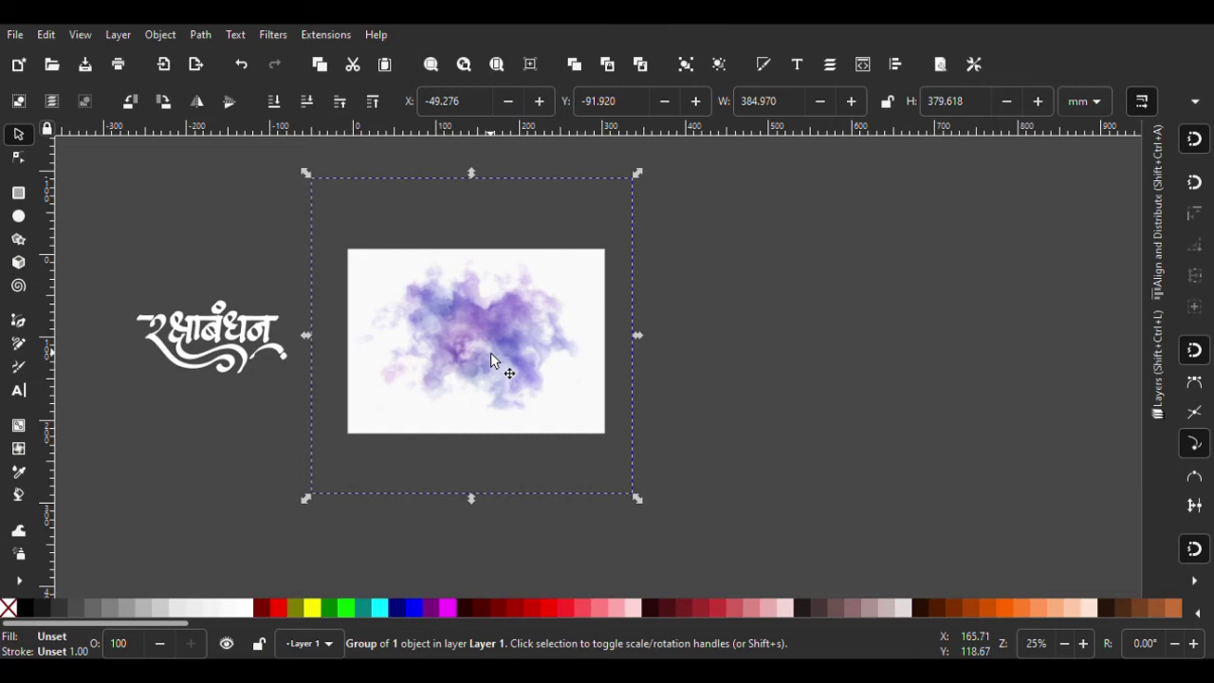
drag(638, 499, 657, 516)
ctrl+scroll(461, 336, up, 1)
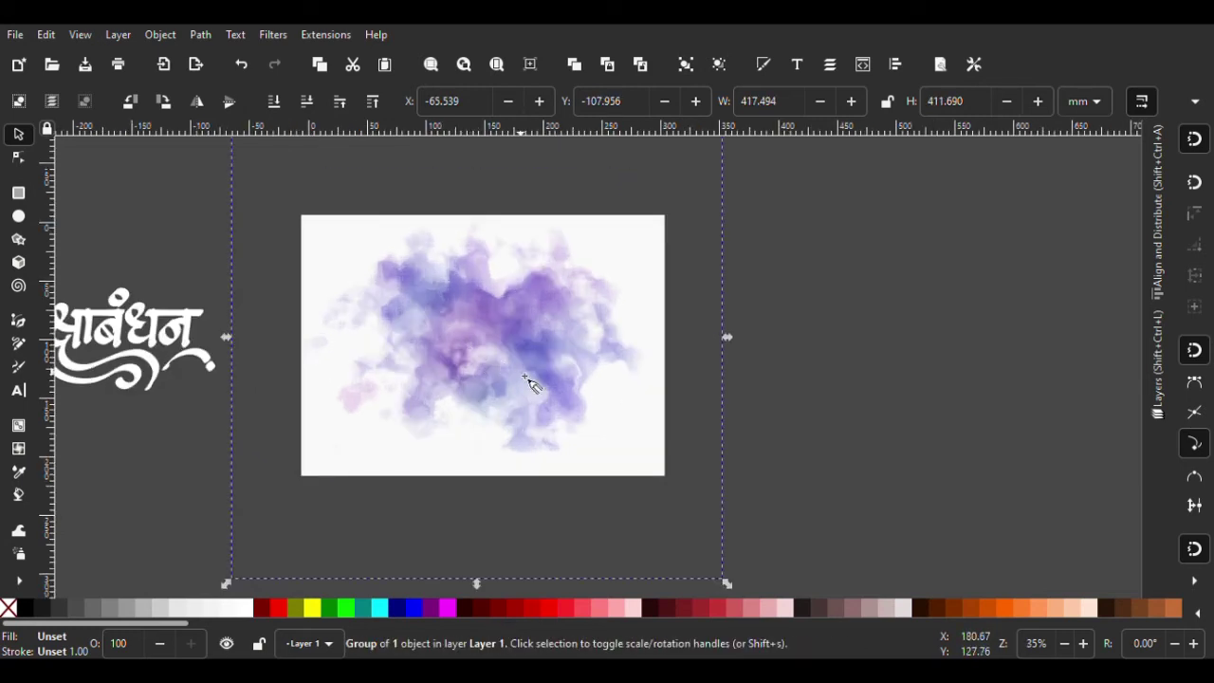
key(p)
click(17, 133)
key(Escape)
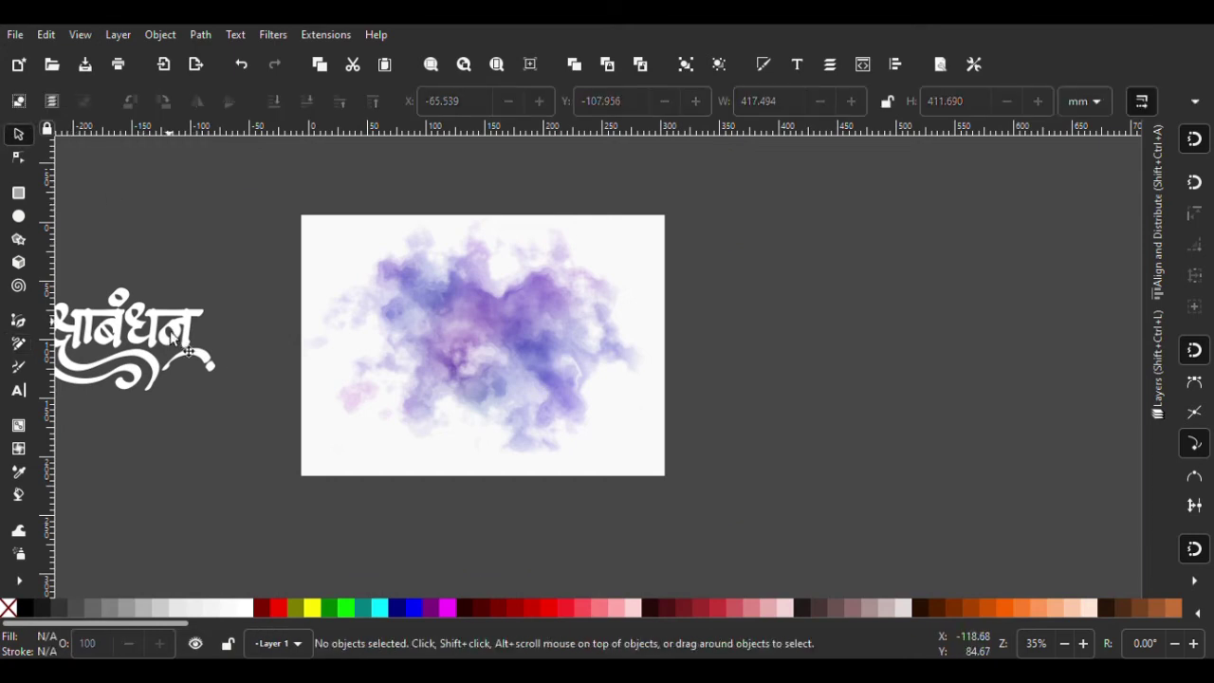
click(148, 318)
Move the lettering onto the cloud, raise it to the top, colour it dark maroon, and centre it
mouse_move(148, 318)
mouse_down()
mouse_move(581, 351)
mouse_move(558, 333)
mouse_up()
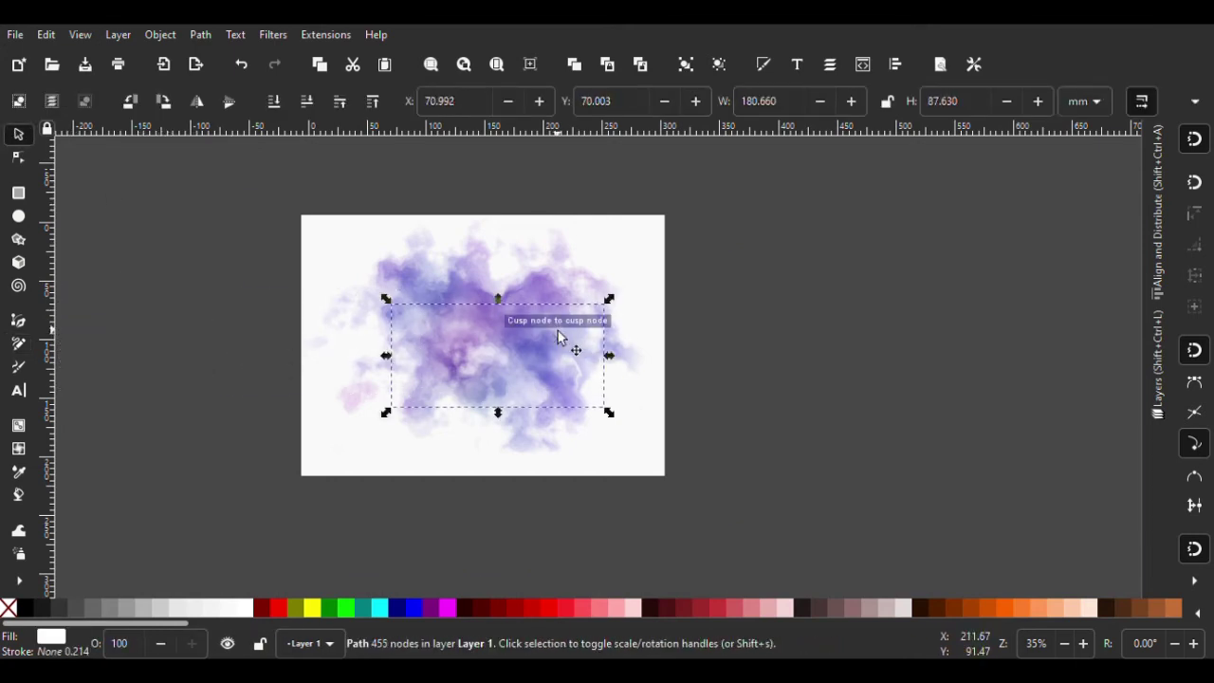
click(358, 106)
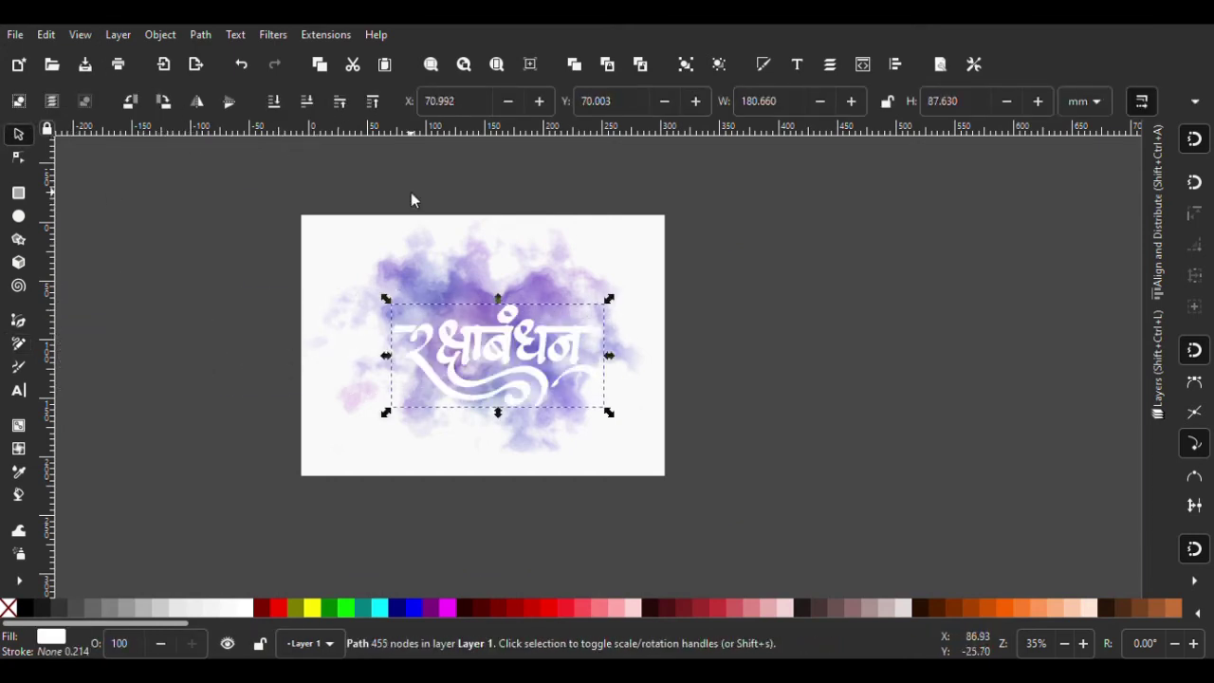
click(481, 606)
scroll(517, 353, up, 1)
scroll(517, 353, up, 1)
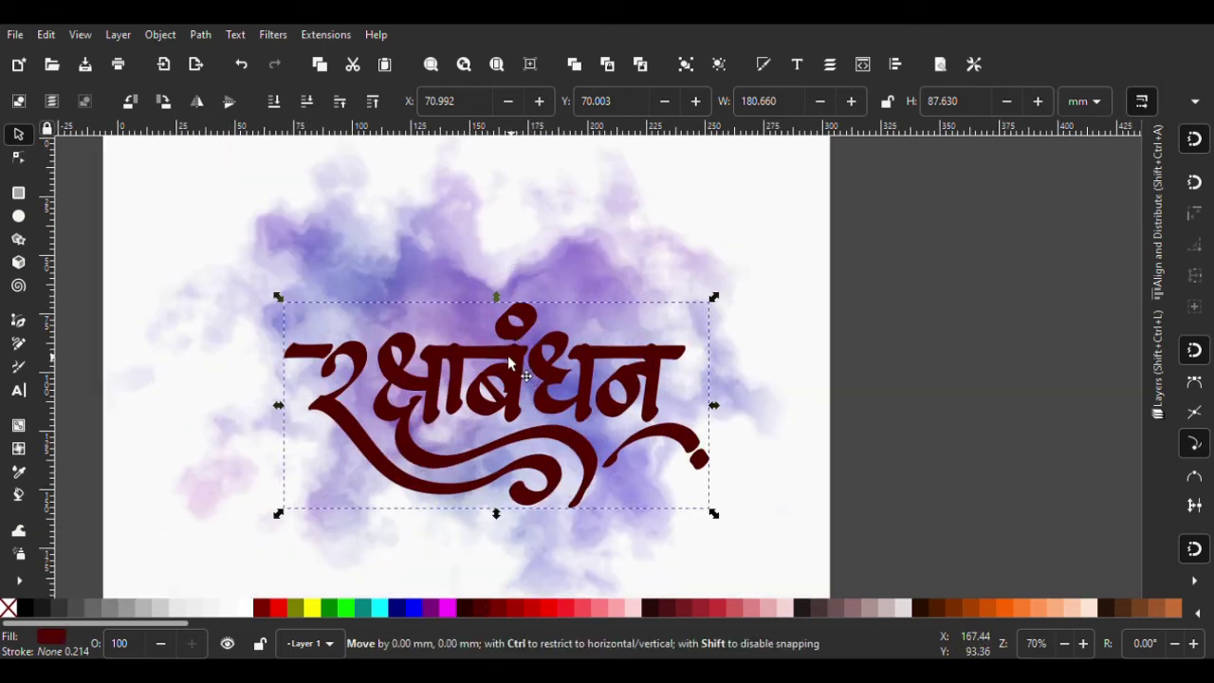
drag(514, 371, 500, 344)
Save the document and set the lettering fill to maroon #800000
scroll(460, 370, down, 2)
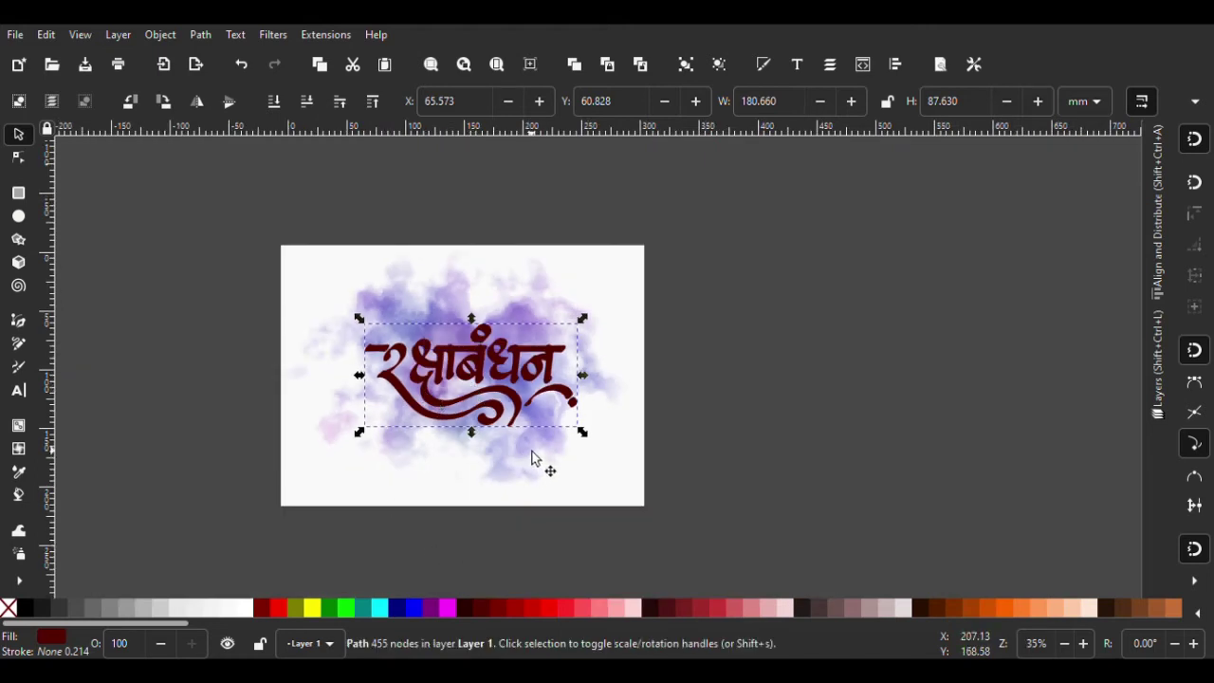
scroll(446, 342, up, 1)
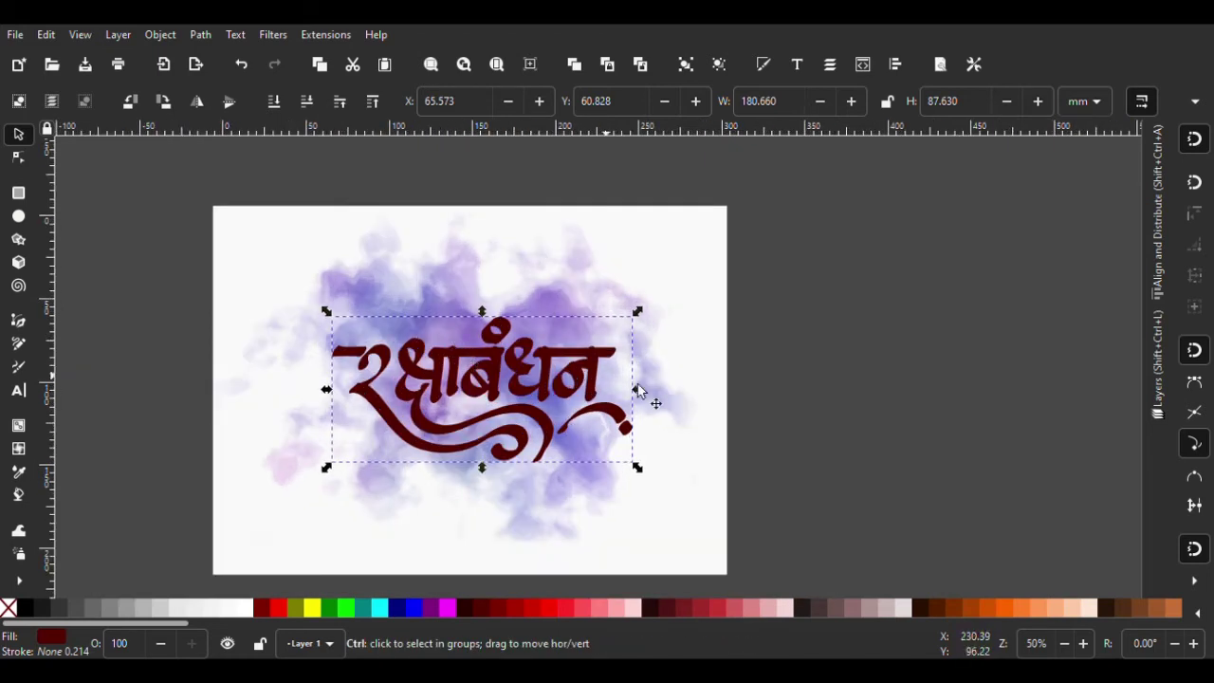
click(812, 392)
key(ctrl+s)
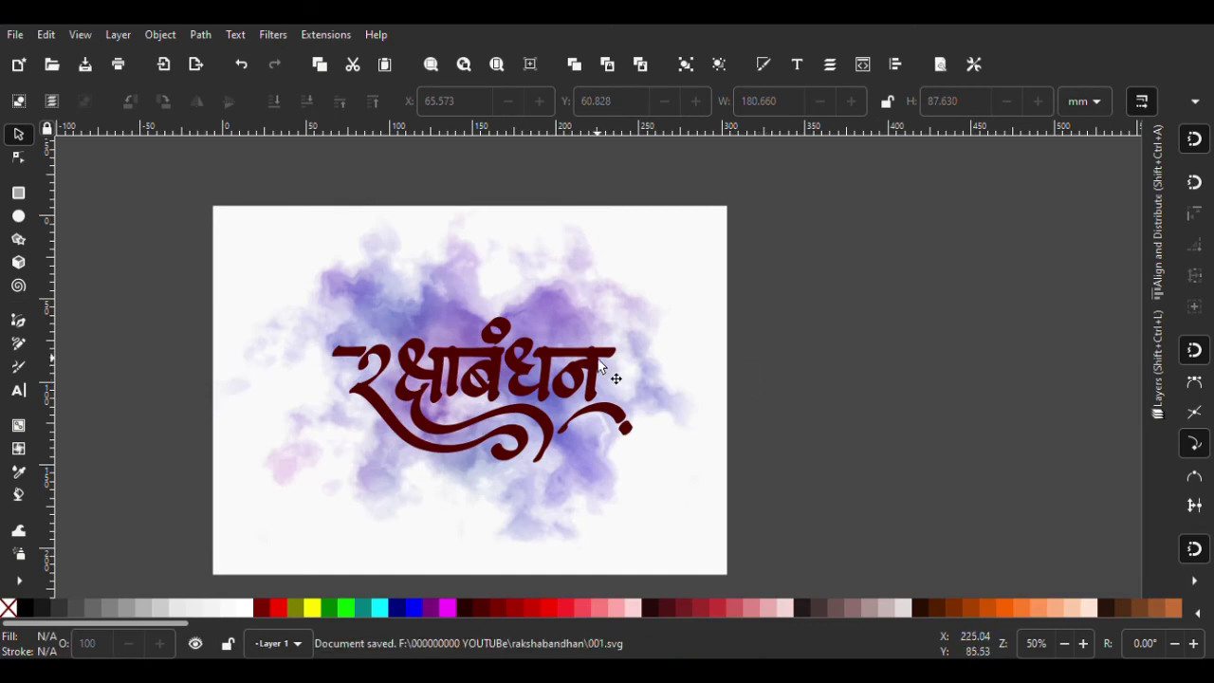
click(591, 363)
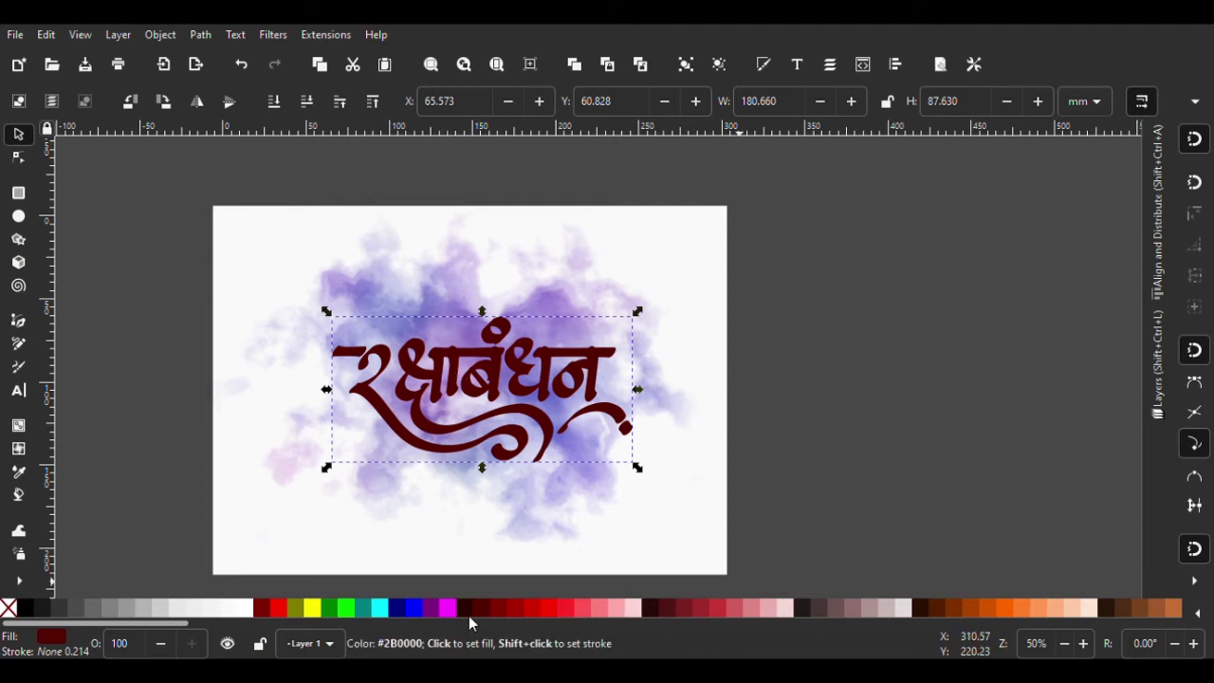
click(492, 608)
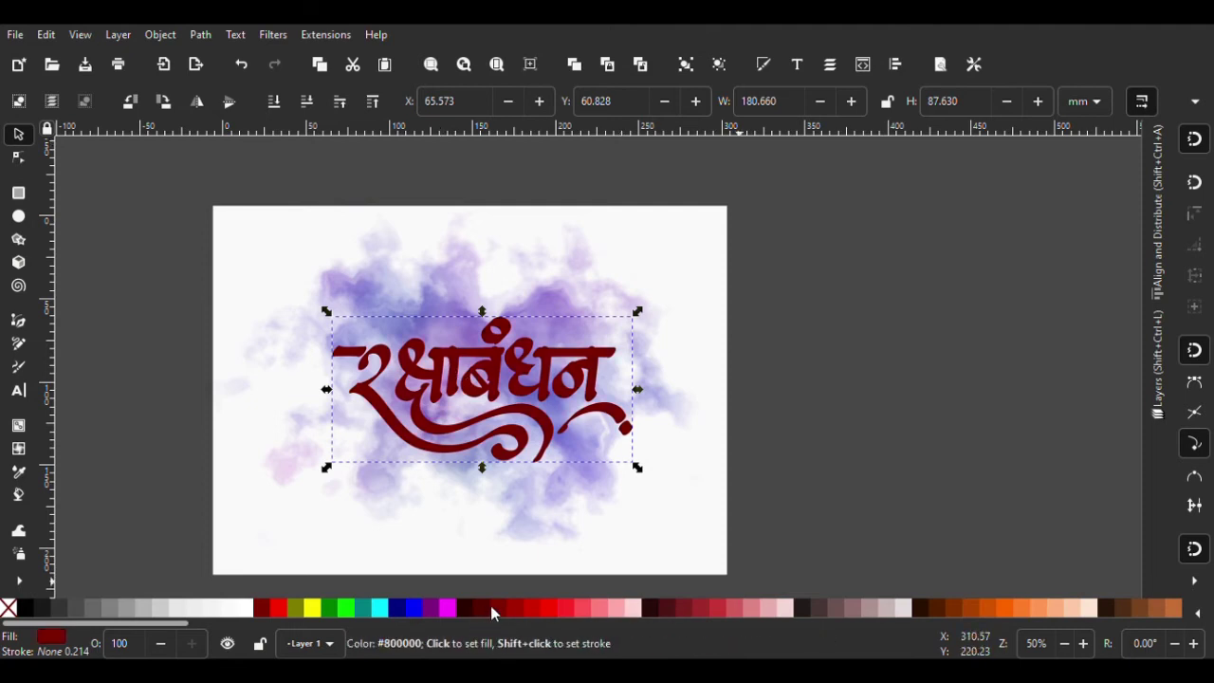
click(852, 345)
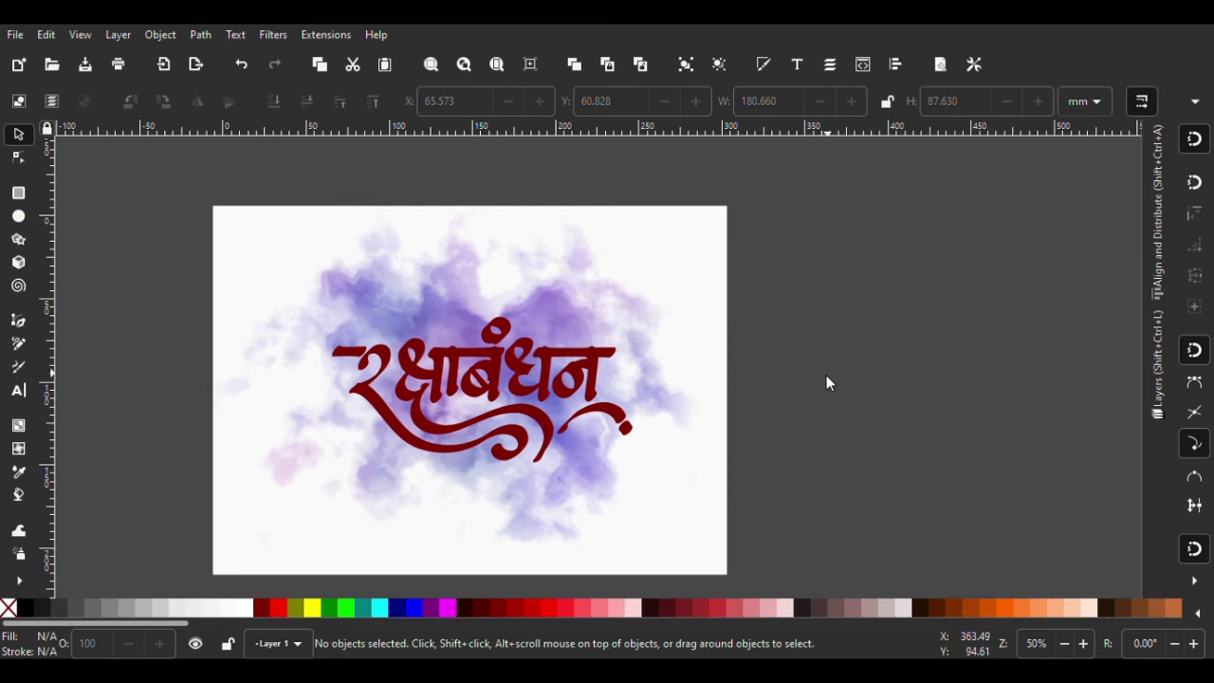
Save the maroon lettering design over the cloud and reselect the lettering
ctrl+scroll(503, 371, up, 1)
ctrl+scroll(503, 374, up, 1)
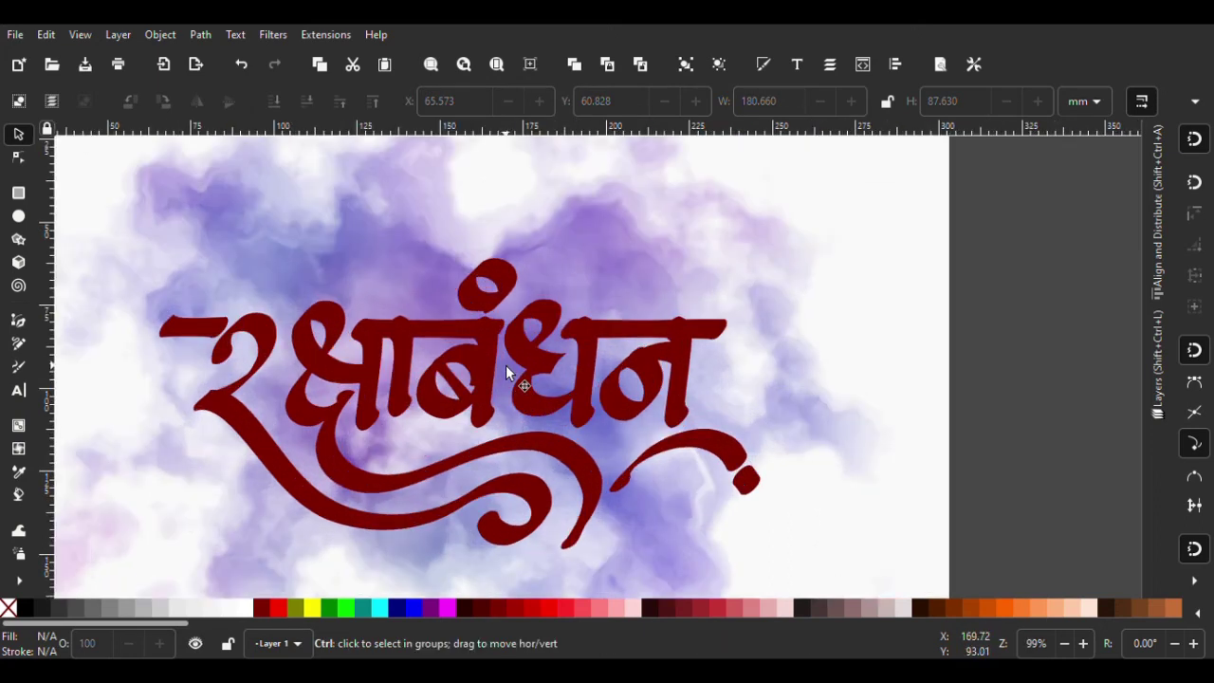
ctrl+scroll(506, 370, down, 1)
ctrl+scroll(510, 365, down, 1)
key(ctrl+s)
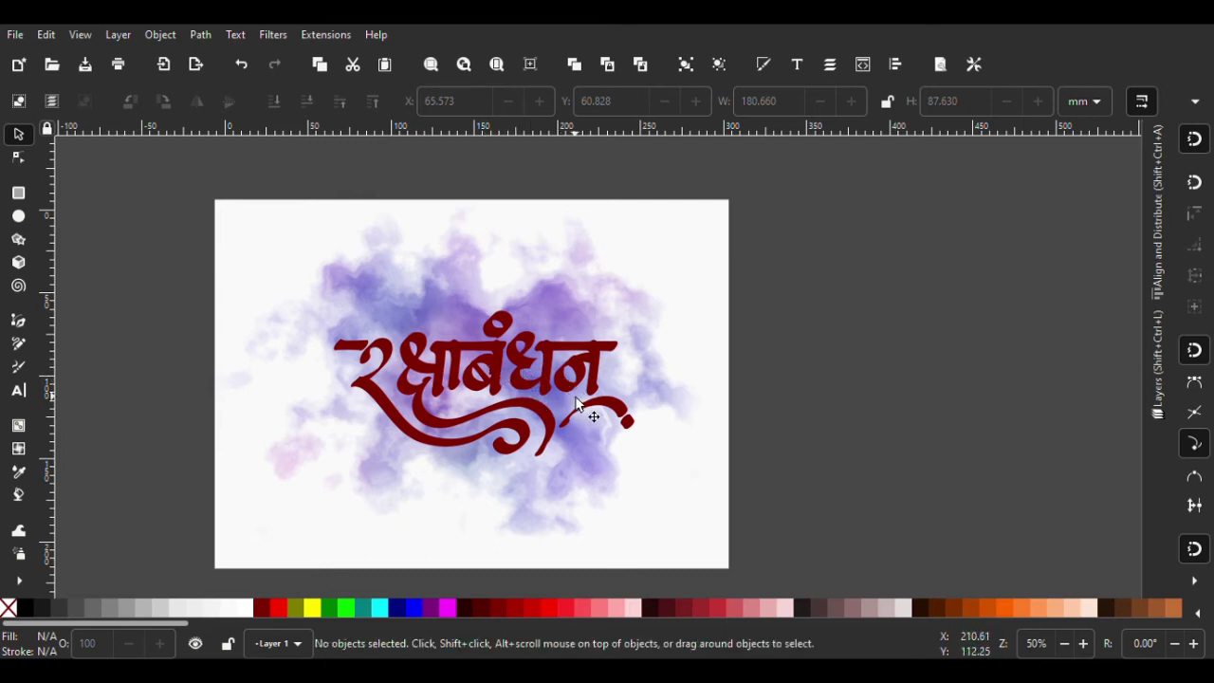
ctrl+scroll(493, 360, up, 1)
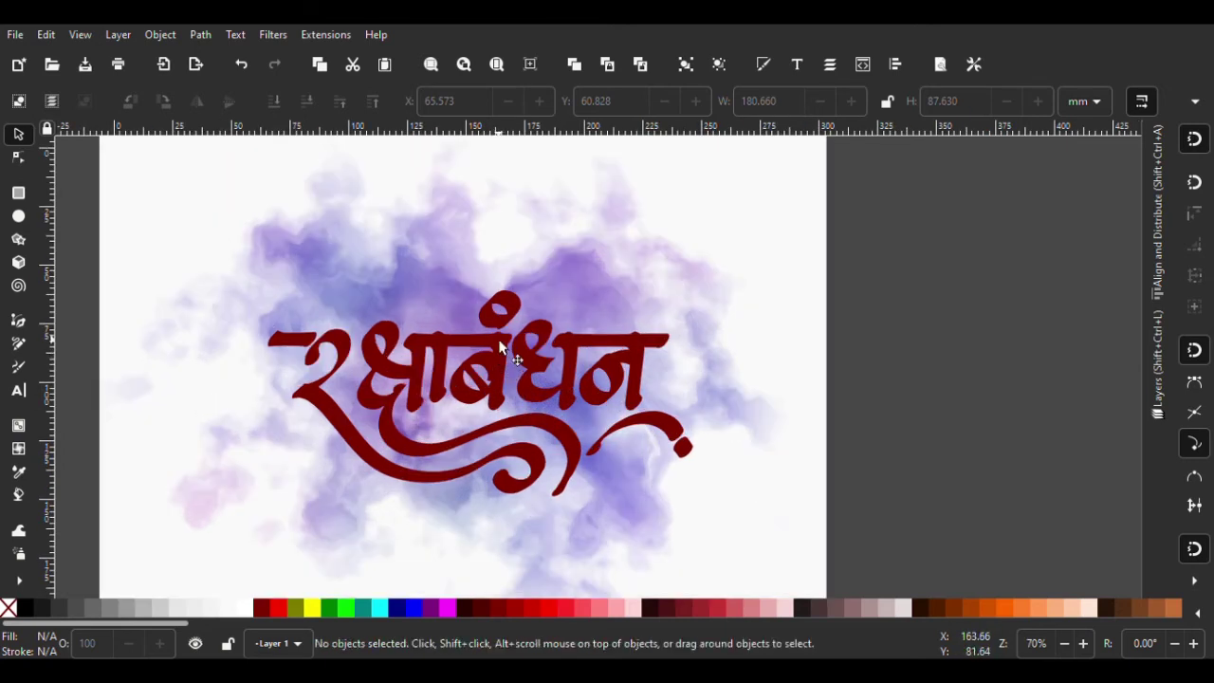
click(500, 348)
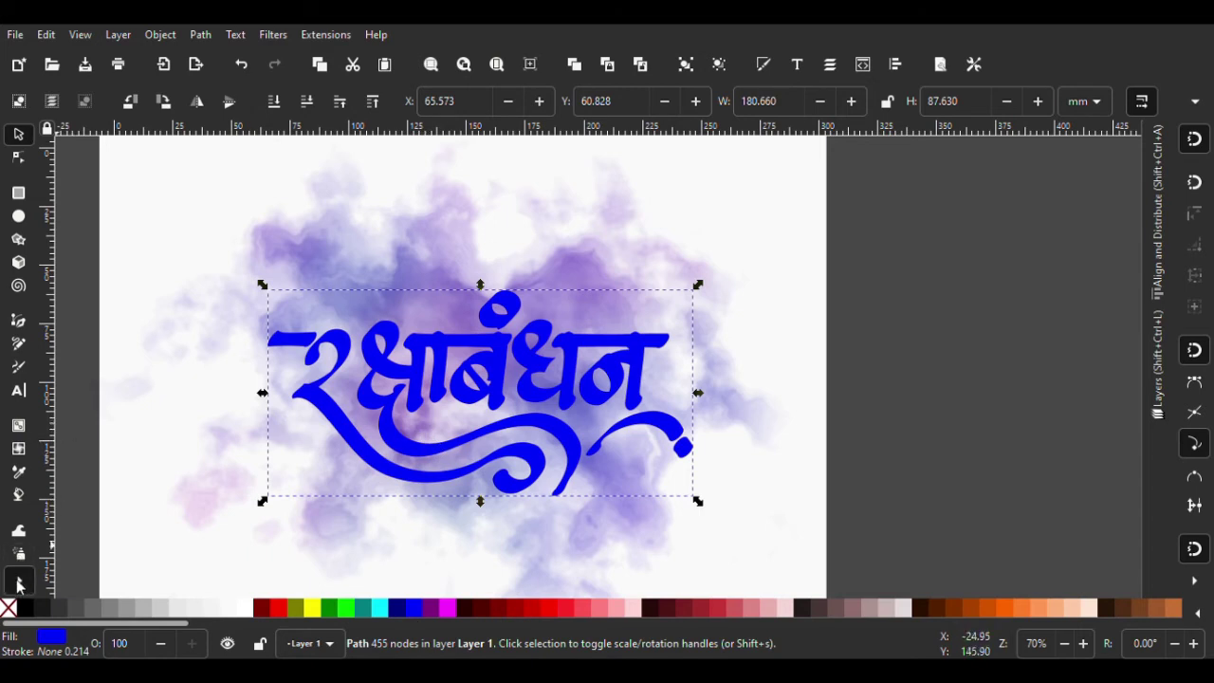
Try filling an area inside the lettering with the Paint Bucket
click(18, 496)
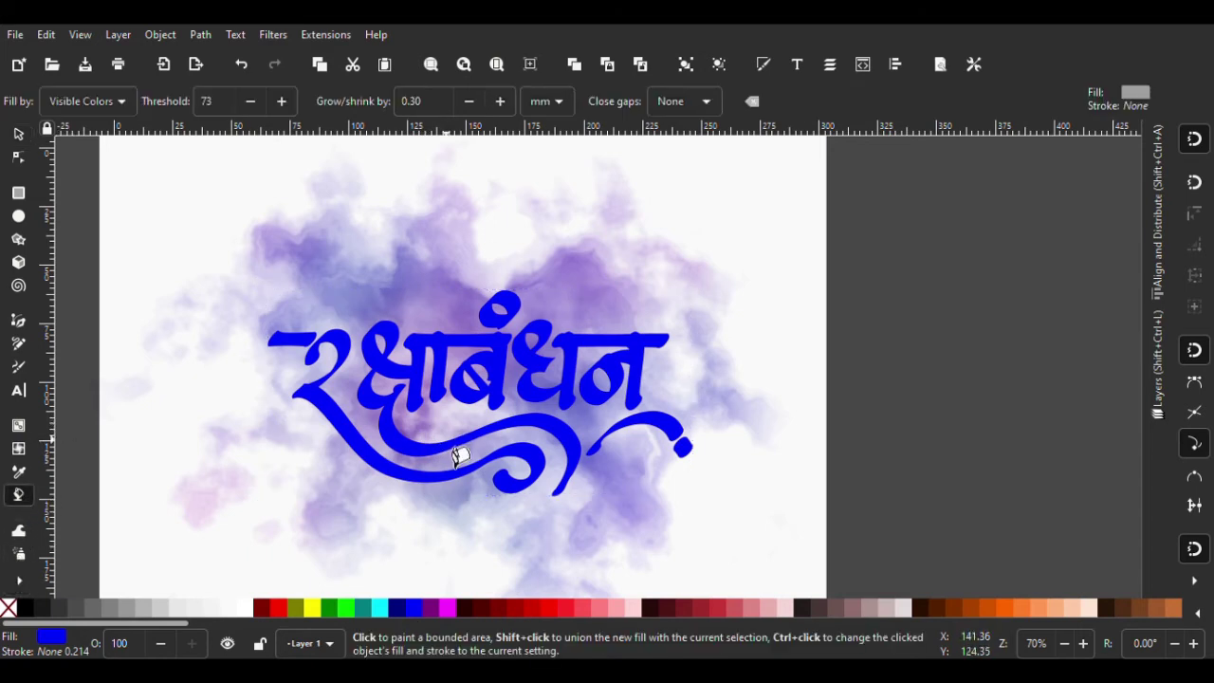
click(515, 370)
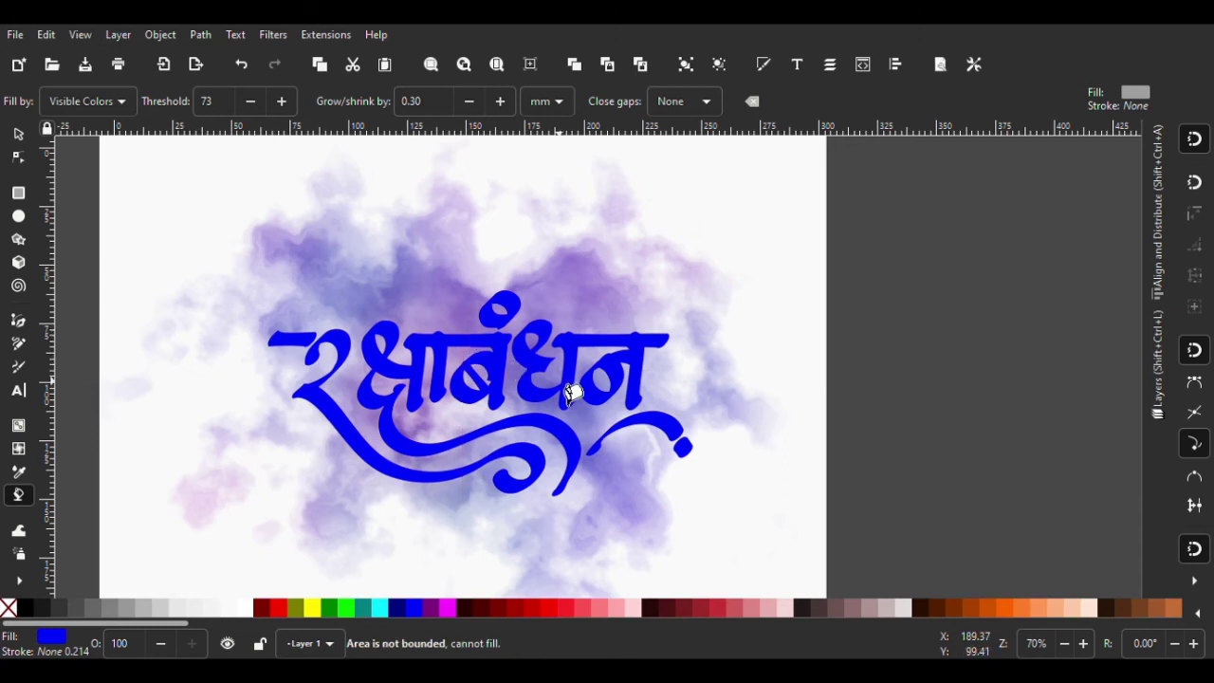
click(21, 500)
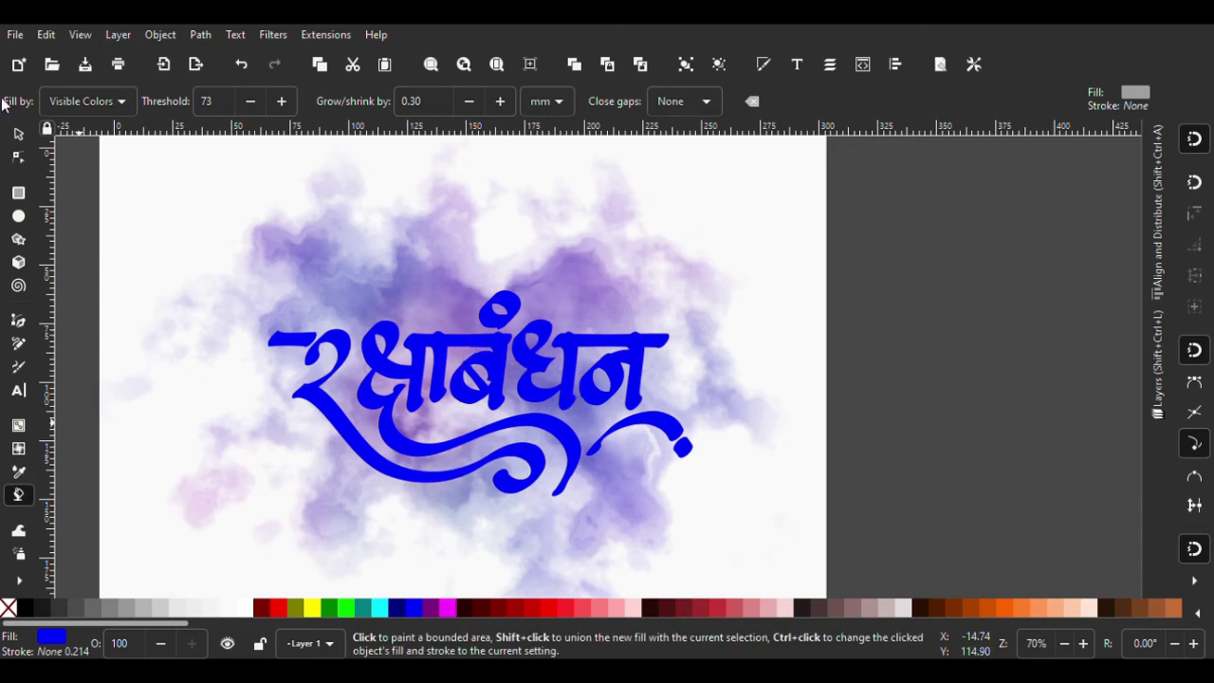
Reselect the blue lettering and lay a bottom-to-top linear gradient across it
click(19, 136)
click(377, 415)
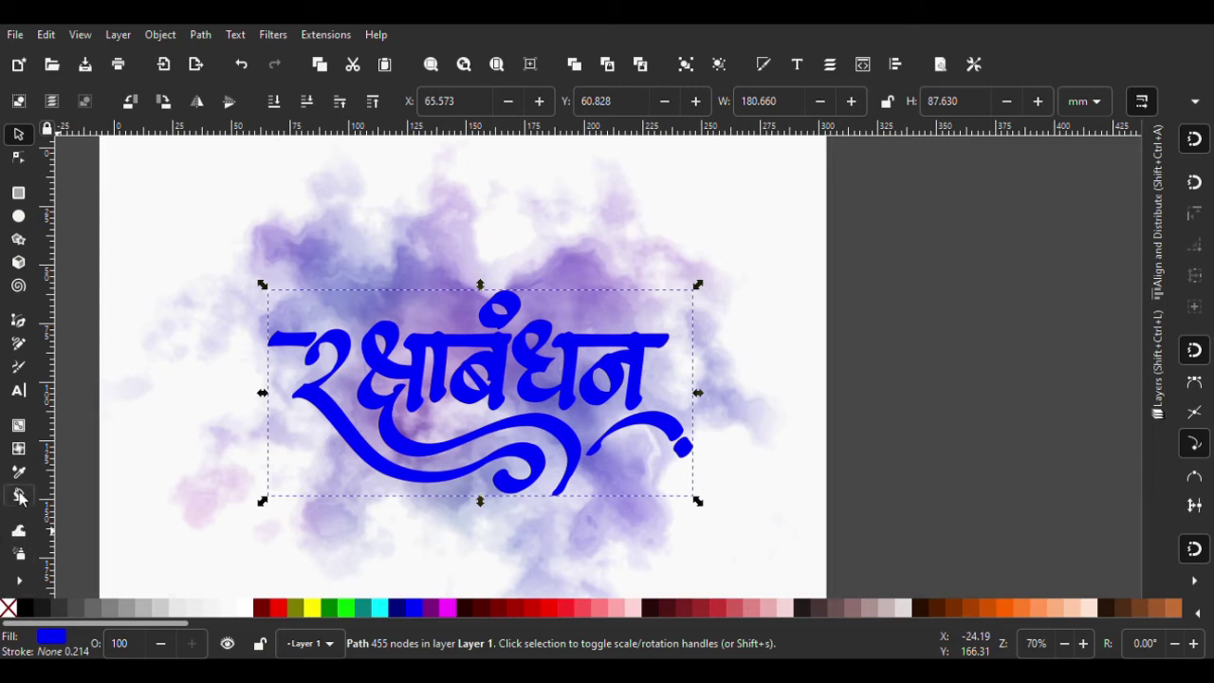
click(18, 426)
drag(445, 454, 460, 332)
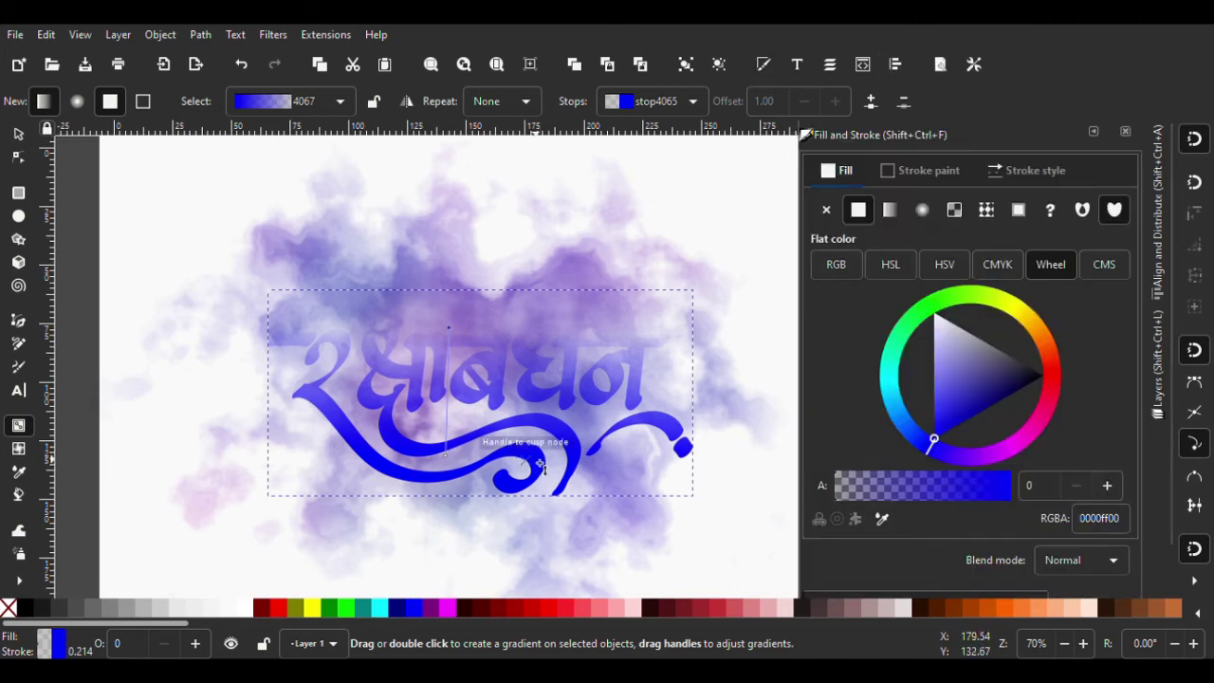
Redraw the vertical gradient and make its top stop fully opaque
drag(523, 465, 533, 313)
click(533, 313)
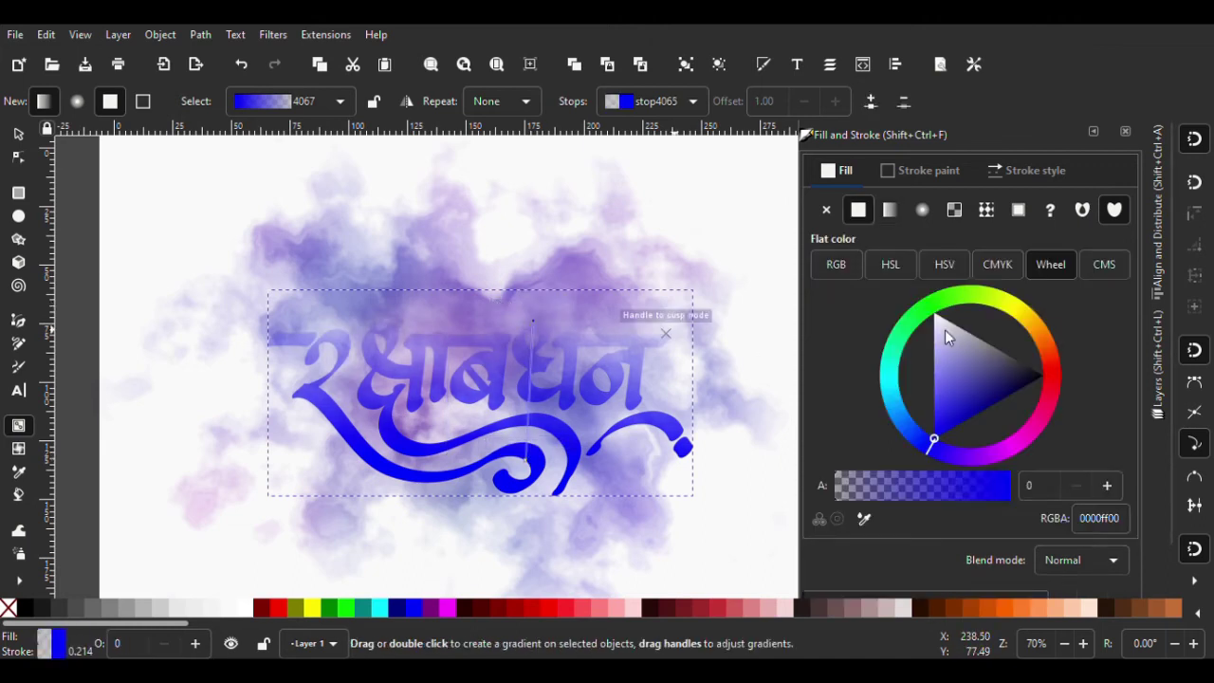
scroll(991, 507, down, 1)
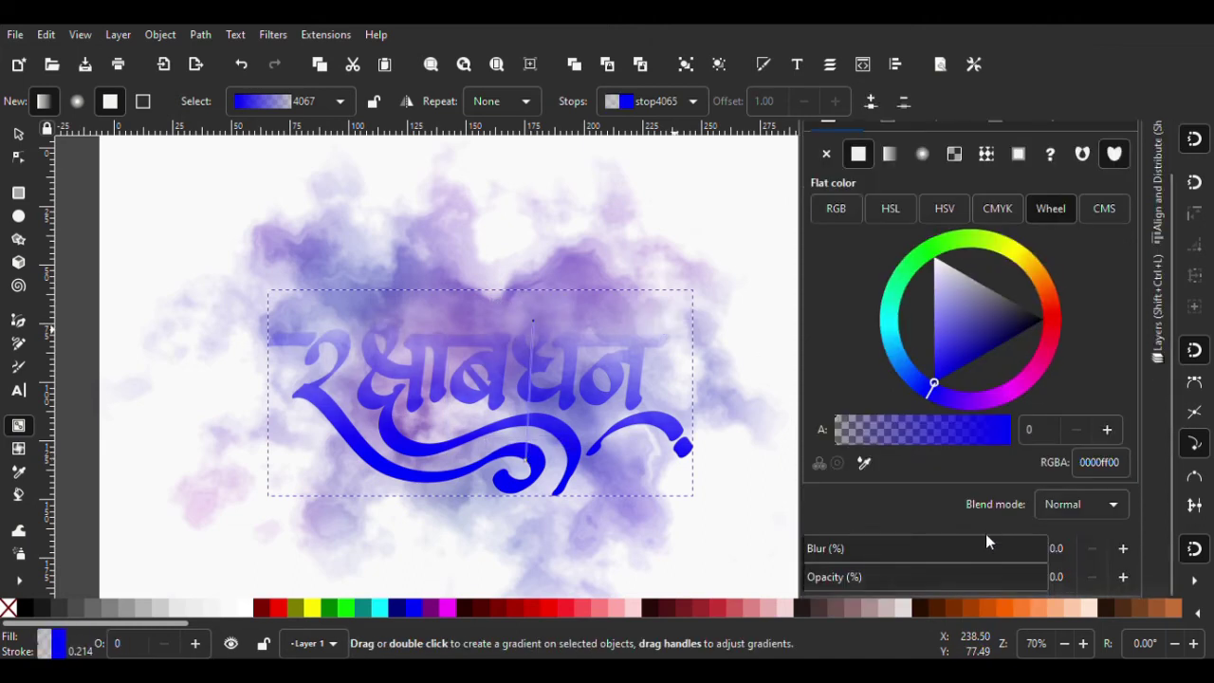
drag(831, 577, 1133, 591)
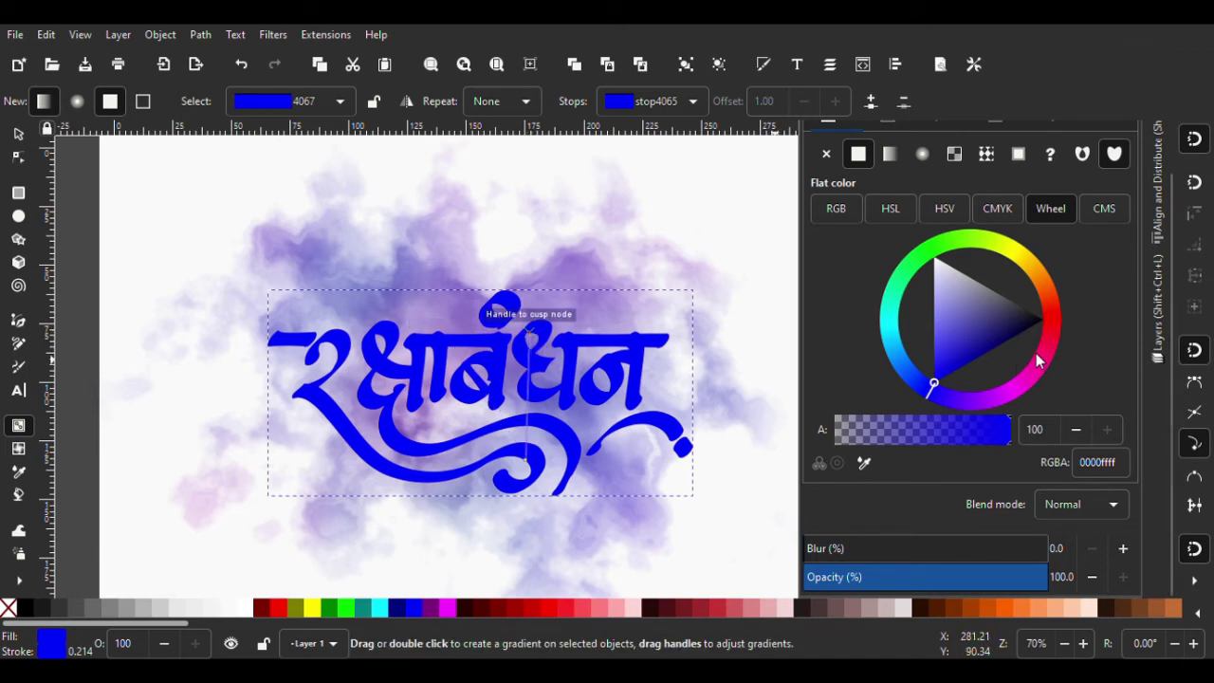
drag(1016, 311, 916, 334)
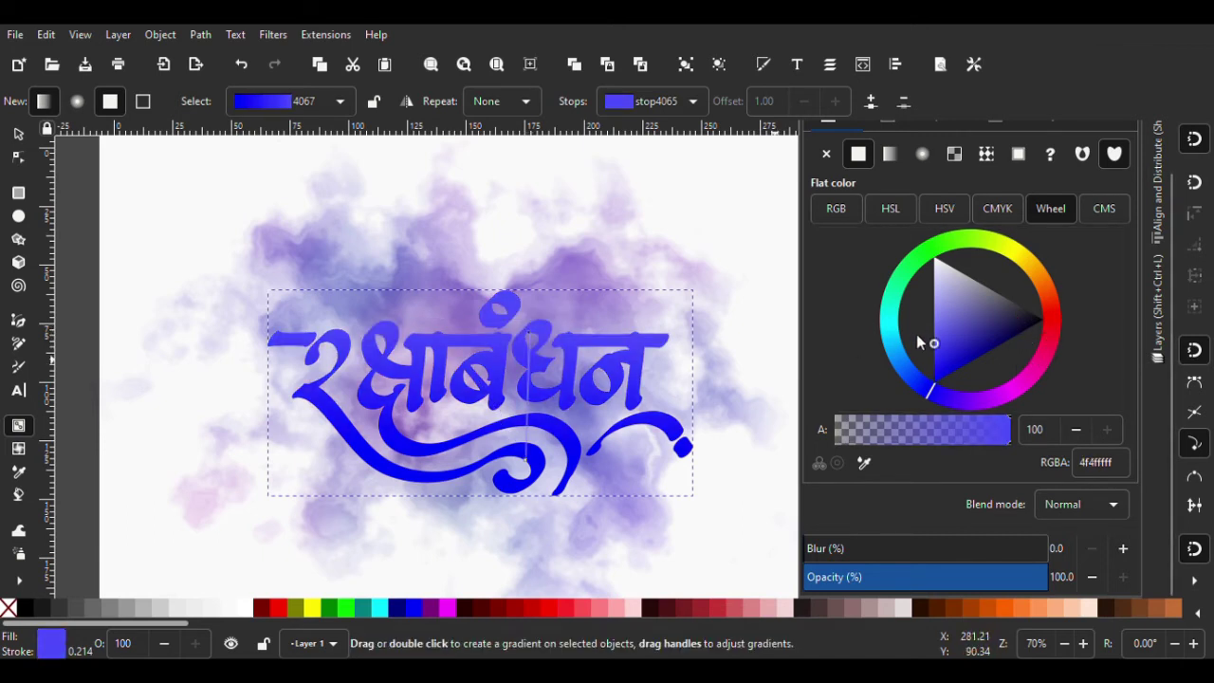
Set the top gradient stop to medium brown #803300 after trying orange and darker brown
click(960, 610)
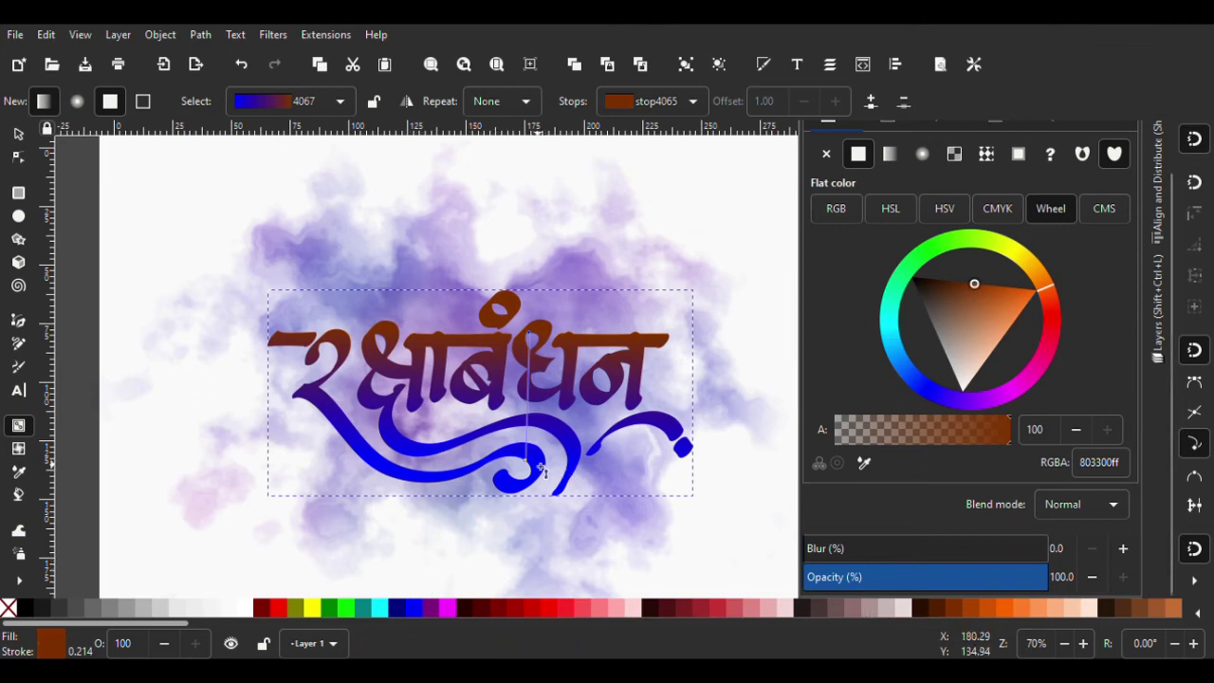
click(1008, 610)
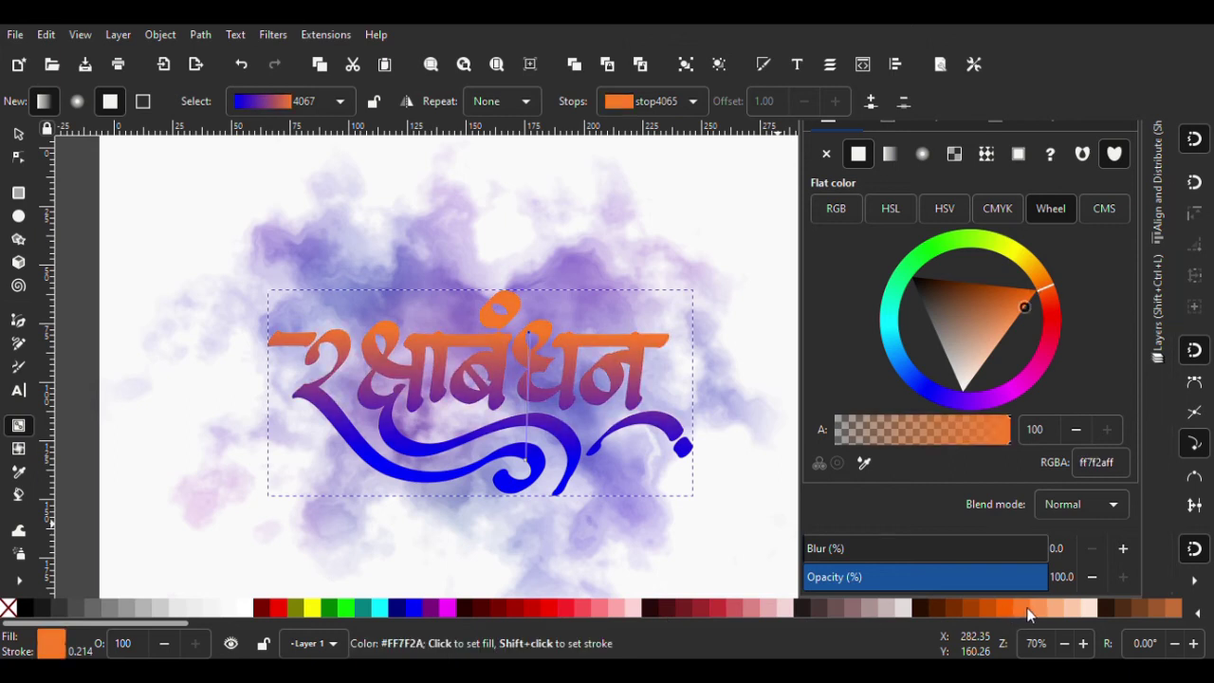
click(952, 606)
click(945, 607)
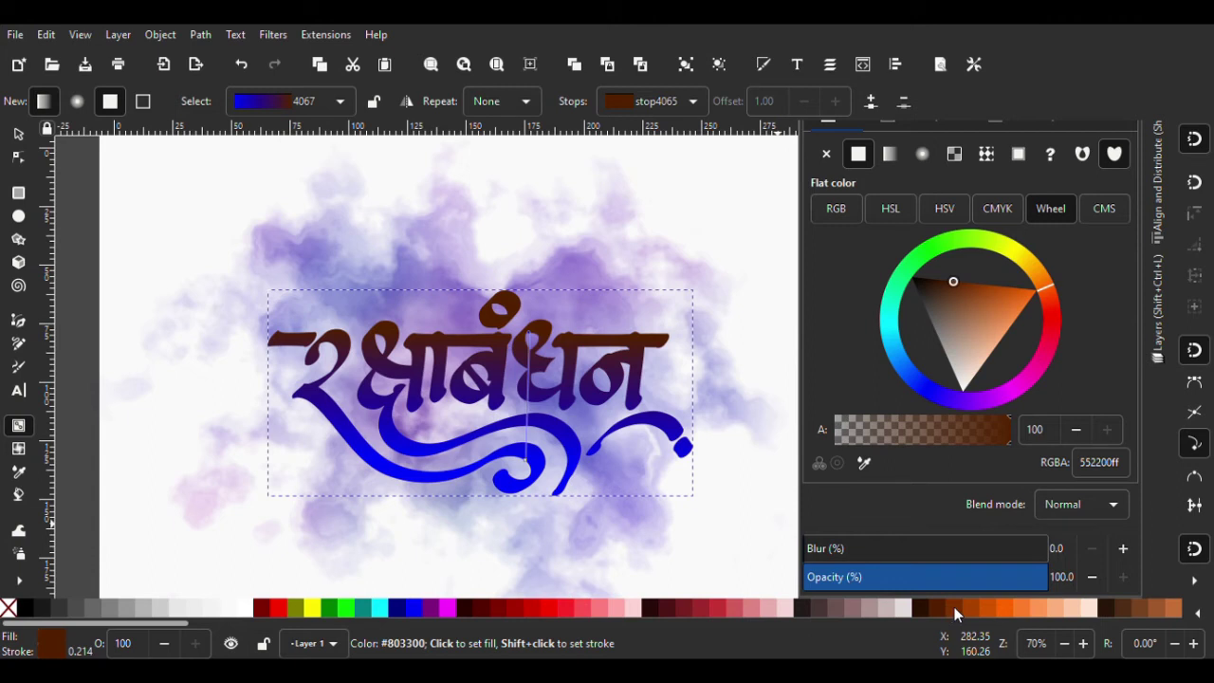
click(956, 607)
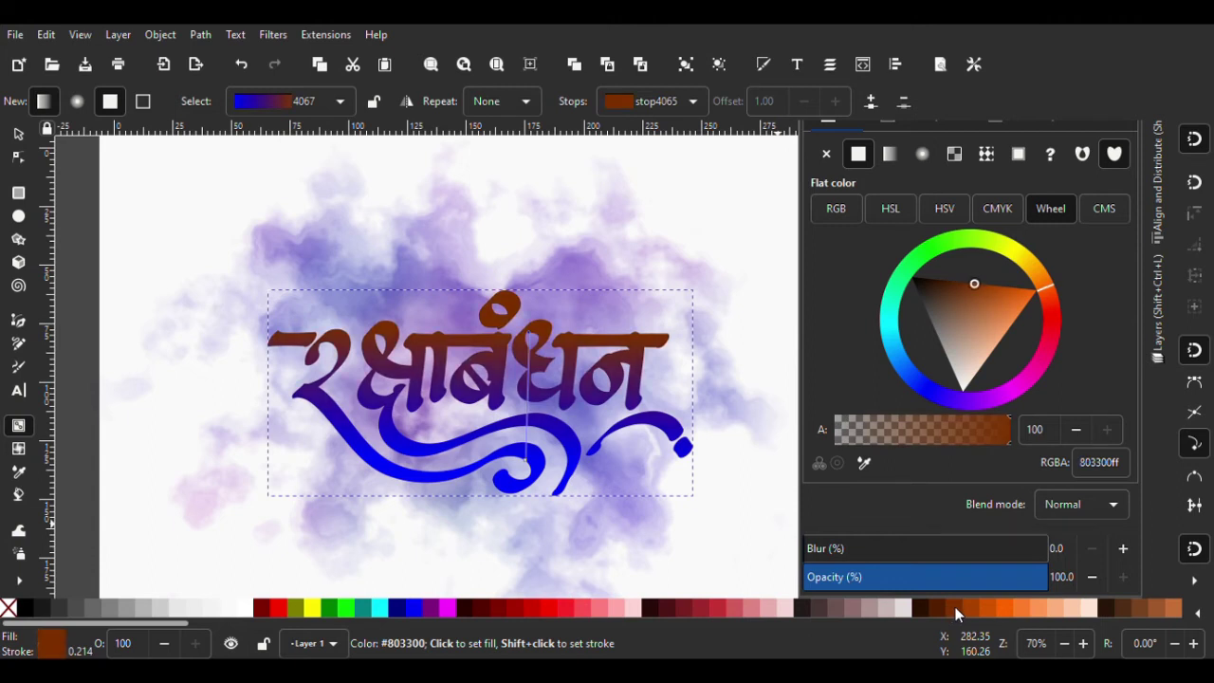
Move the gradient start below the lettering and shift the bottom stop toward violet
drag(530, 466, 532, 513)
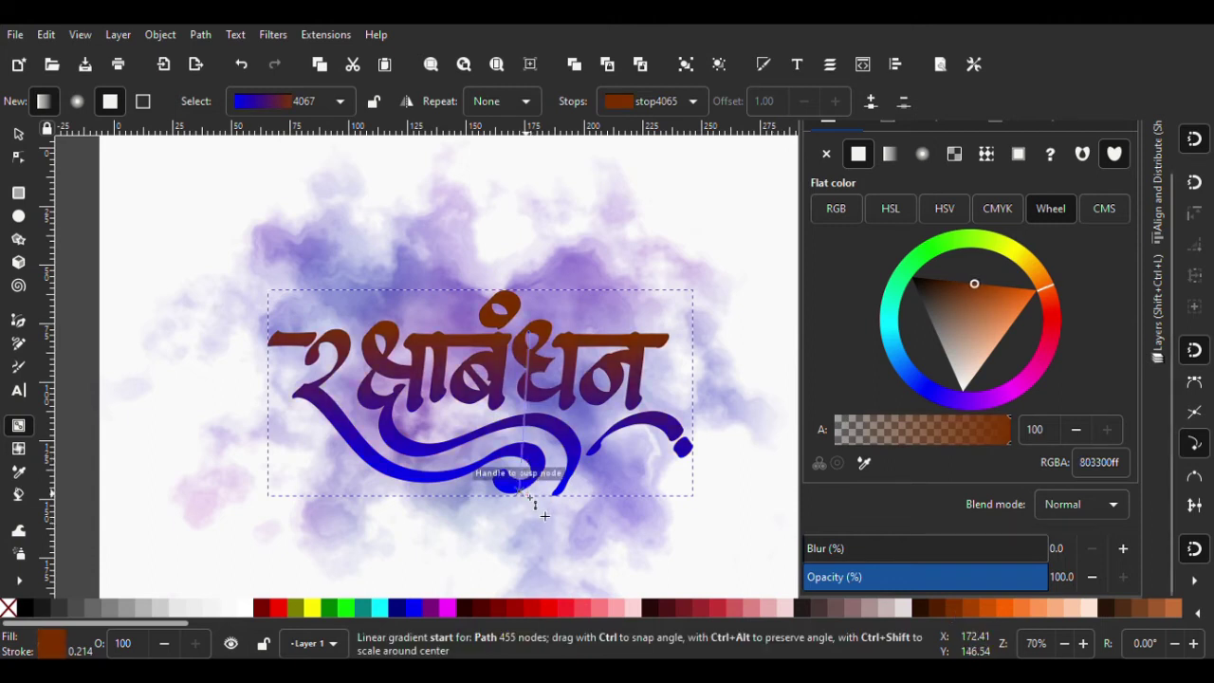
click(527, 504)
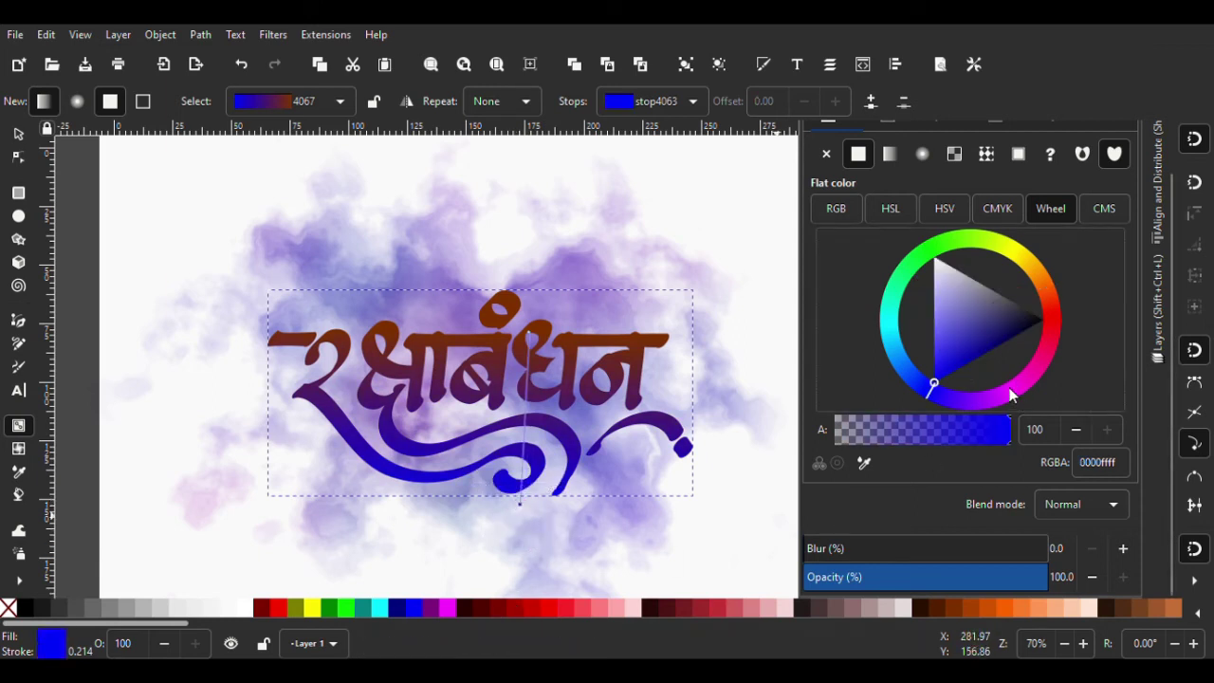
drag(933, 396, 992, 289)
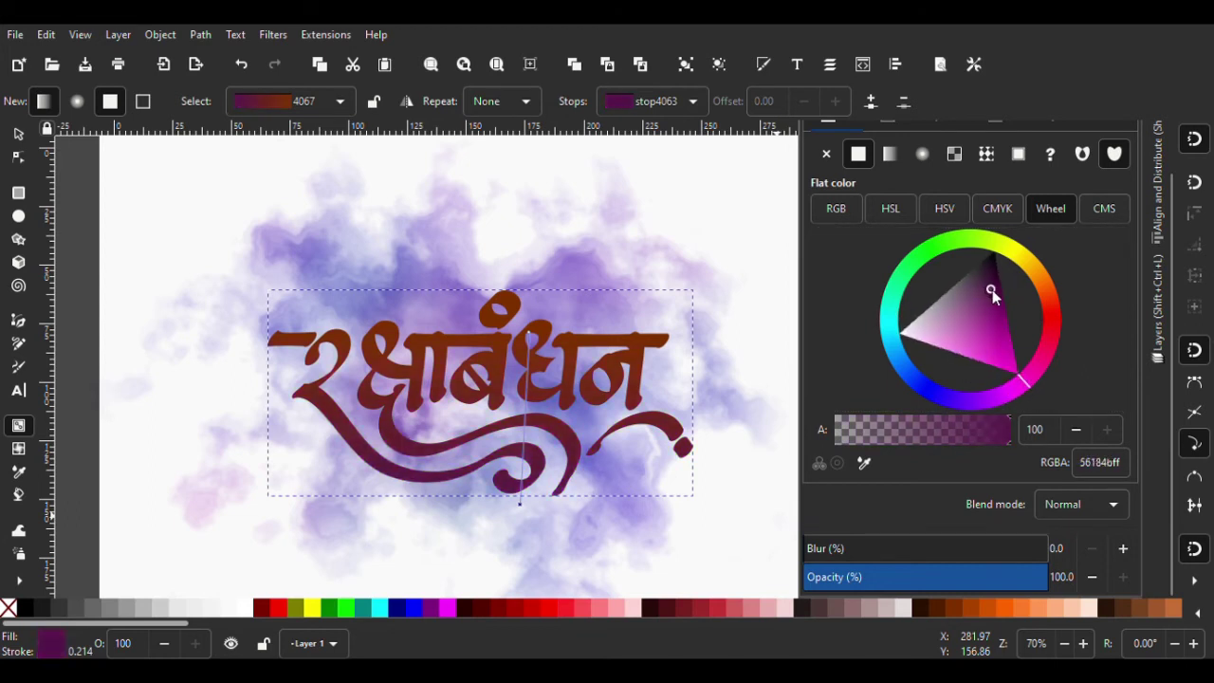
click(998, 209)
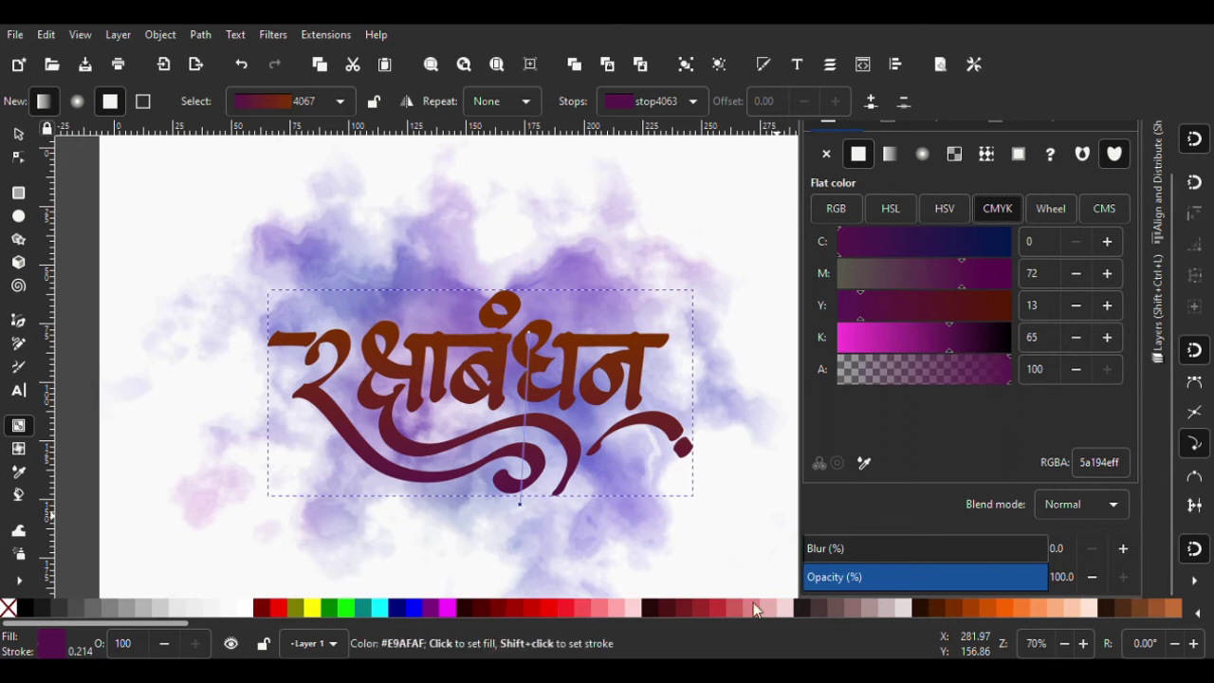
scroll(806, 609, down, 5)
click(824, 603)
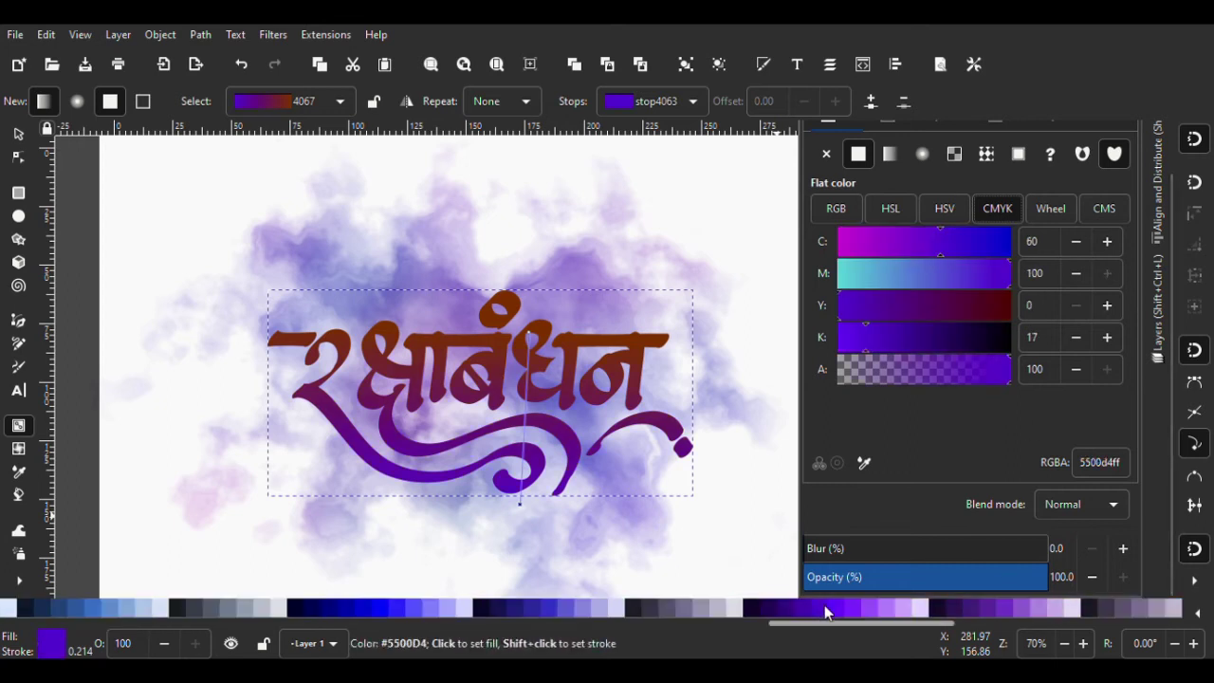
Try dark purples and magentas, then settle the gradient stop on deep plum #782167
scroll(835, 610, down, 3)
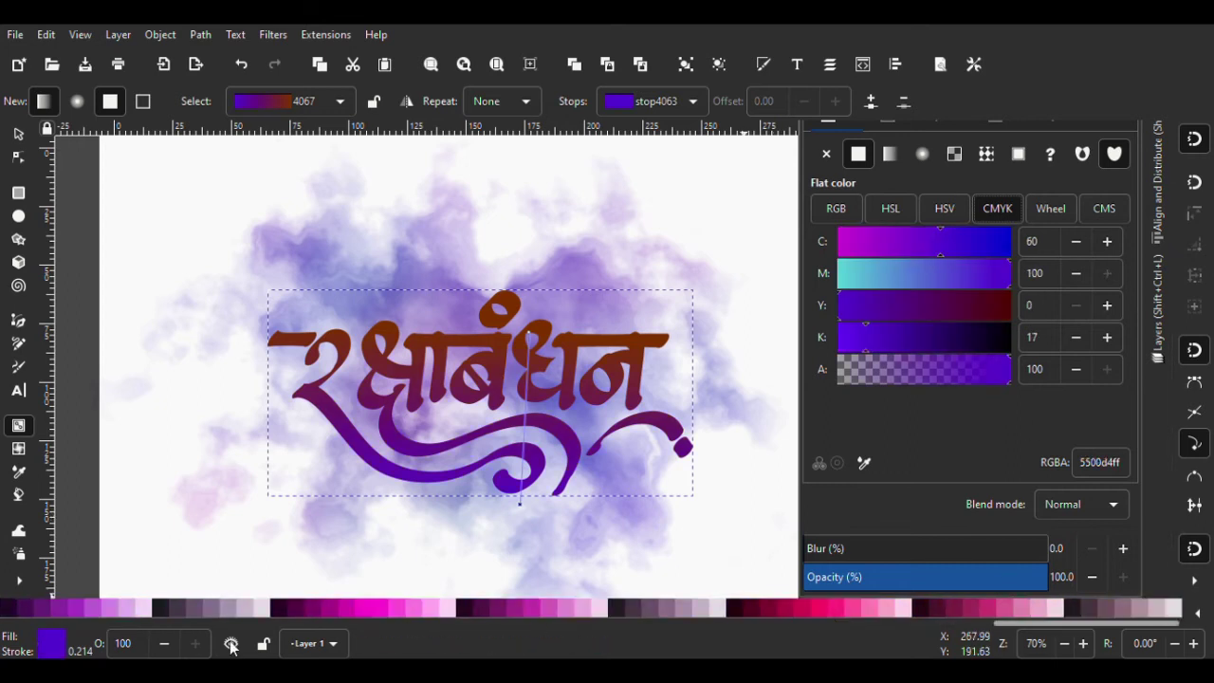
click(27, 611)
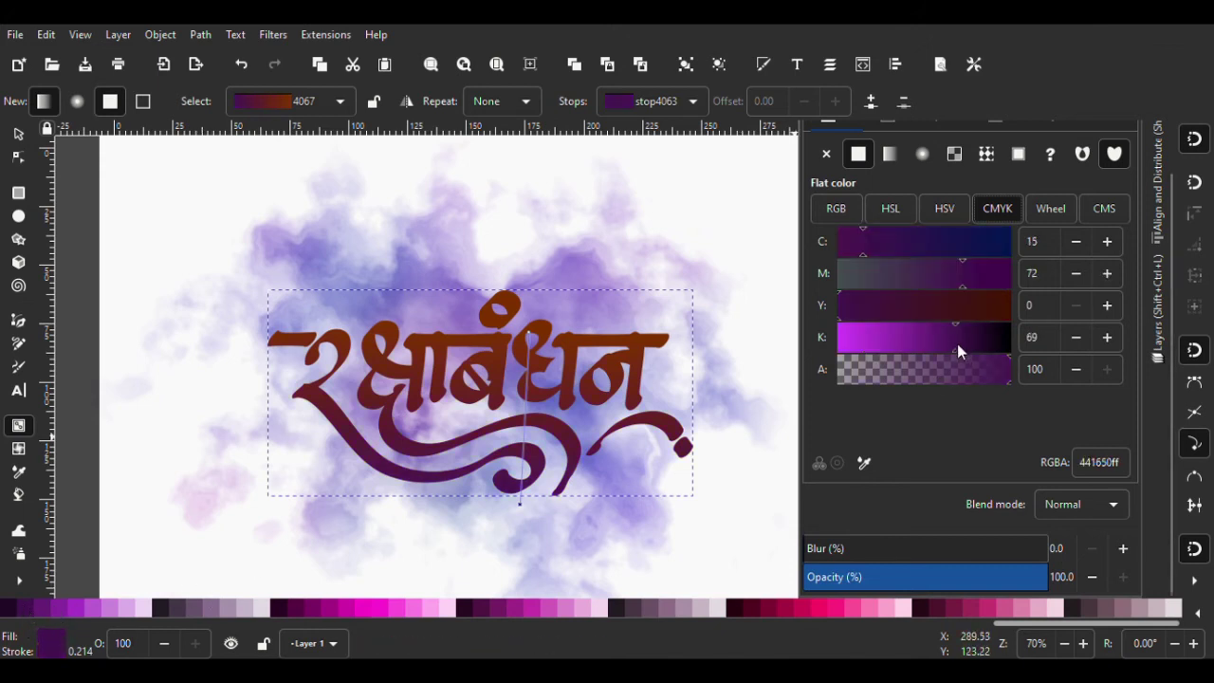
mouse_move(957, 344)
mouse_down()
mouse_move(992, 350)
mouse_move(974, 337)
mouse_up()
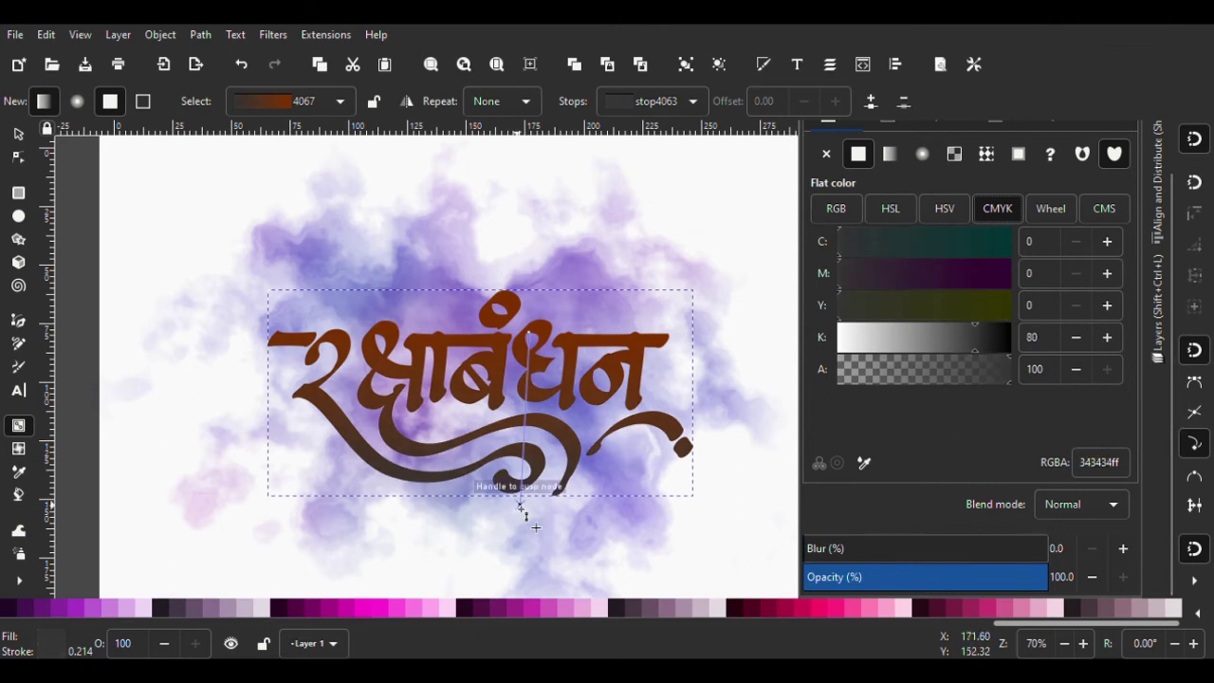
click(399, 607)
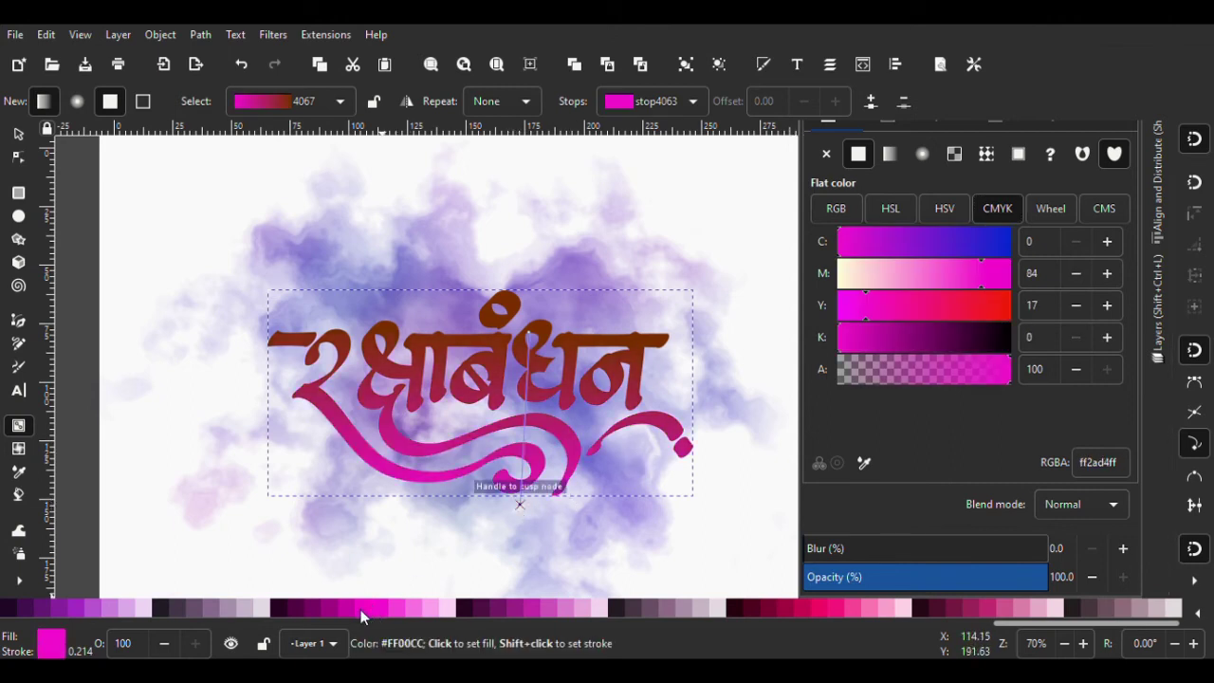
click(26, 609)
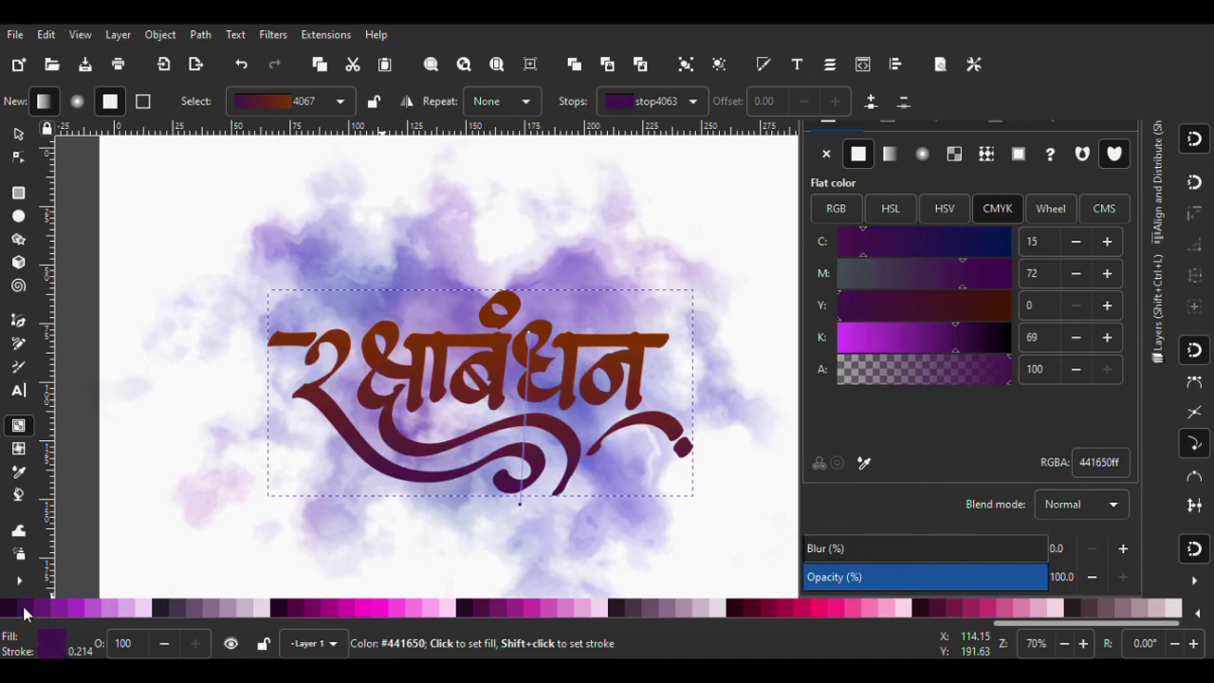
click(17, 609)
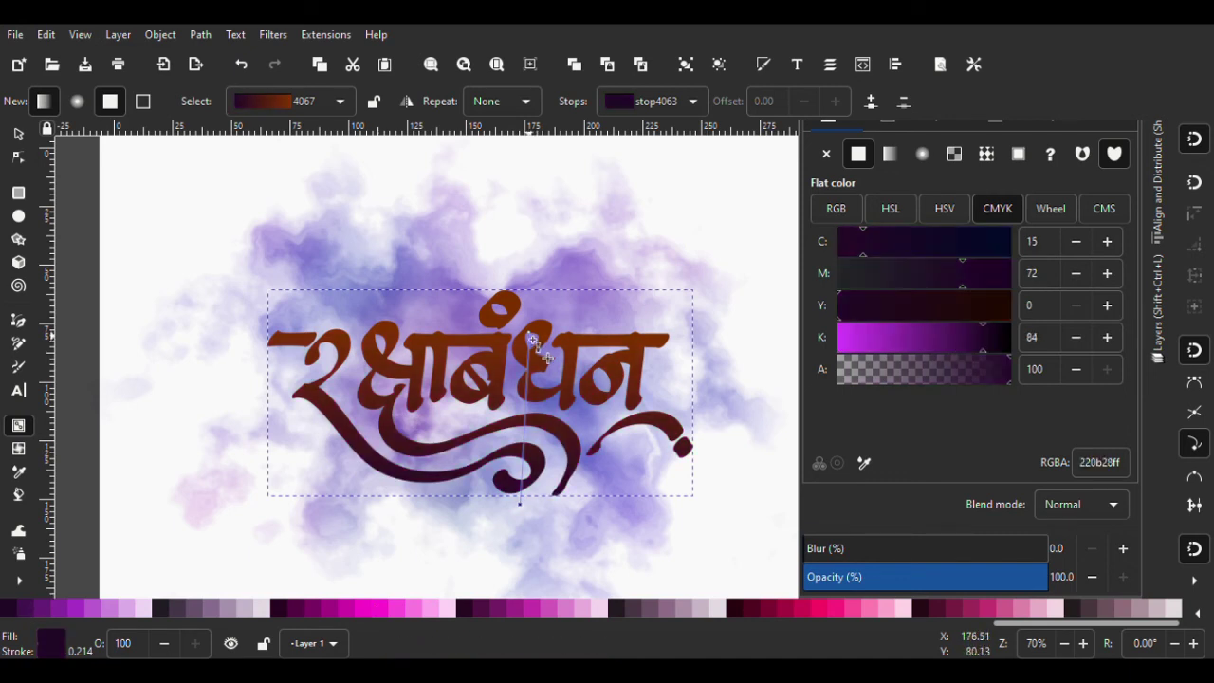
click(352, 607)
click(477, 609)
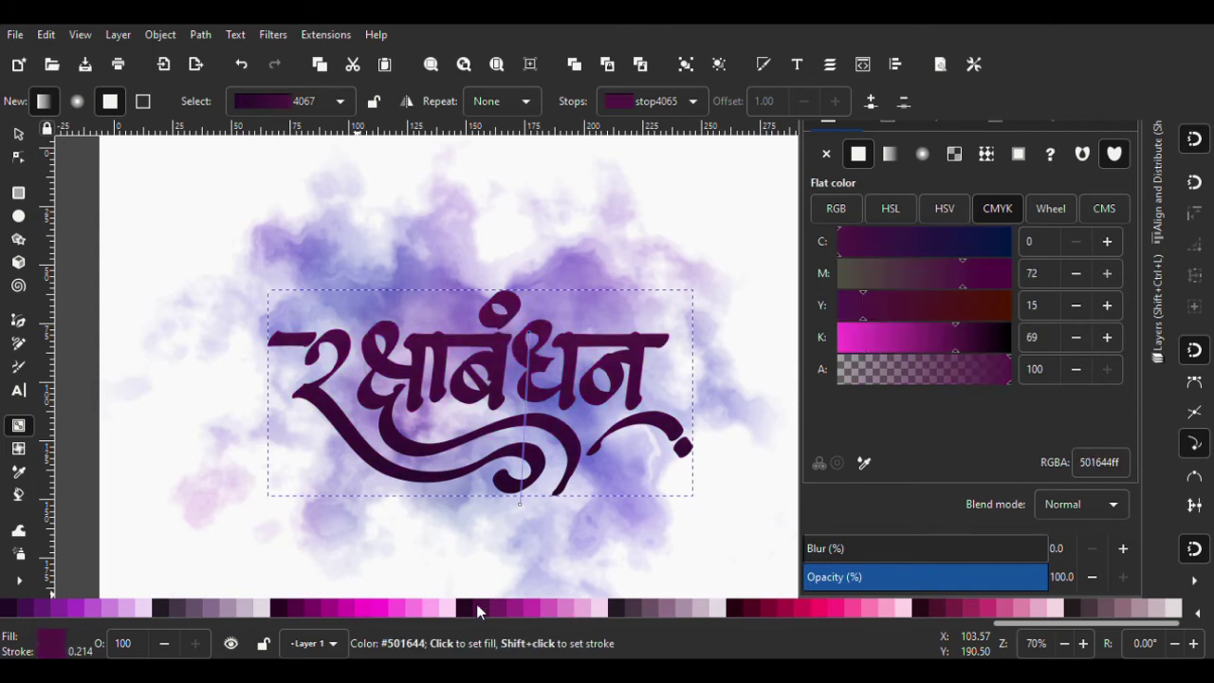
click(500, 612)
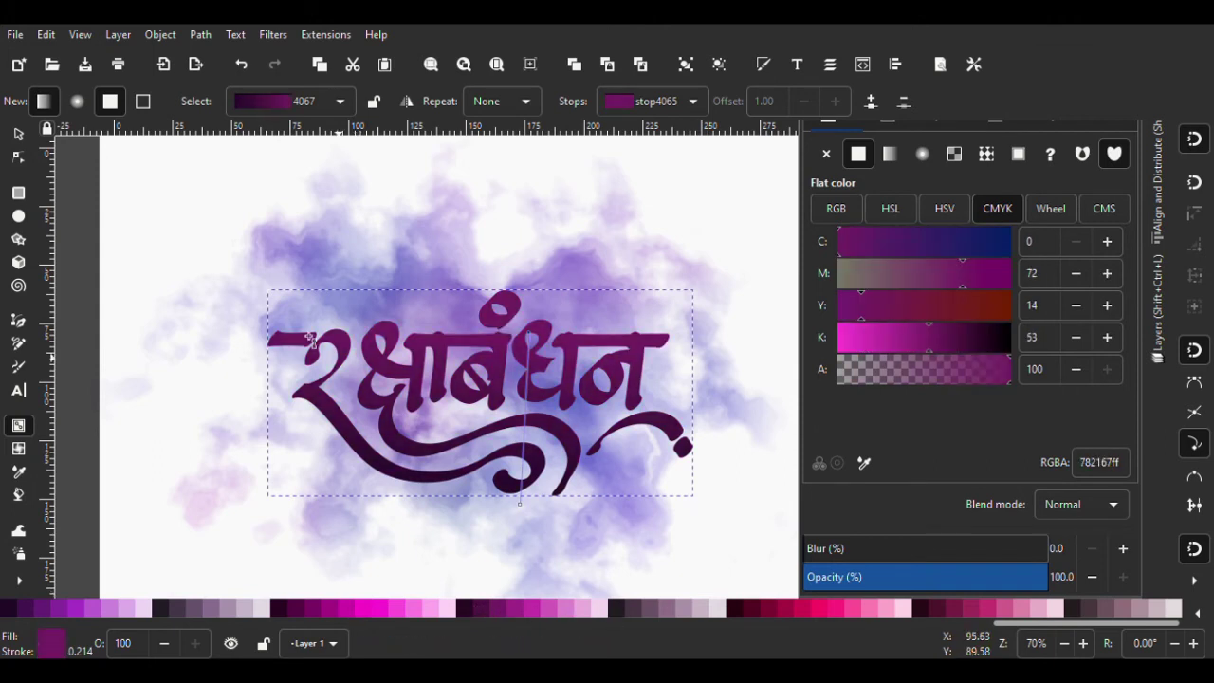
click(19, 136)
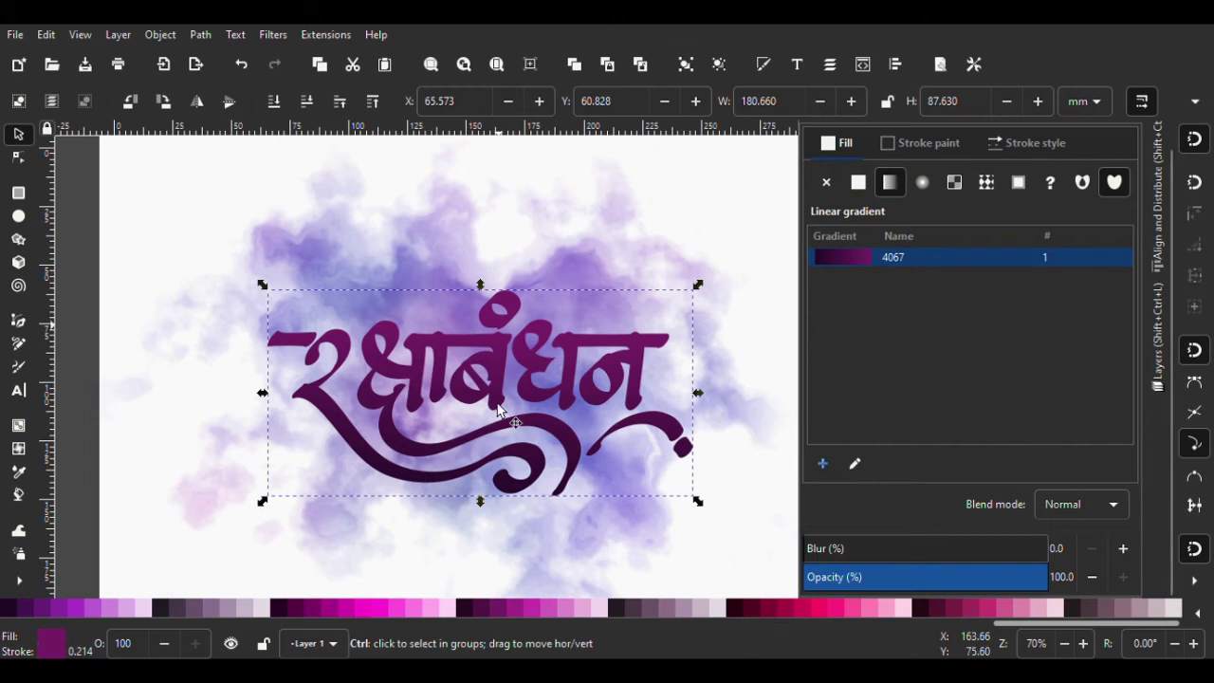
Save the document with the plum gradient lettering
ctrl+scroll(499, 373, down, 2)
click(682, 435)
ctrl+scroll(557, 386, up, 1)
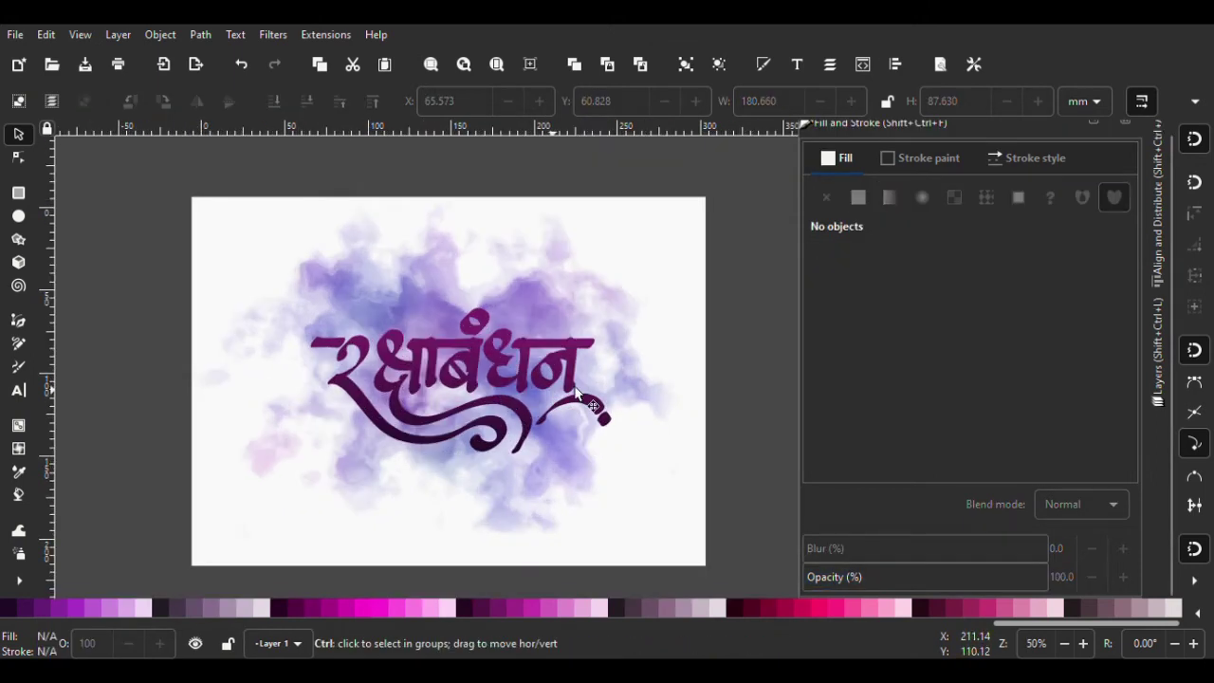
click(520, 342)
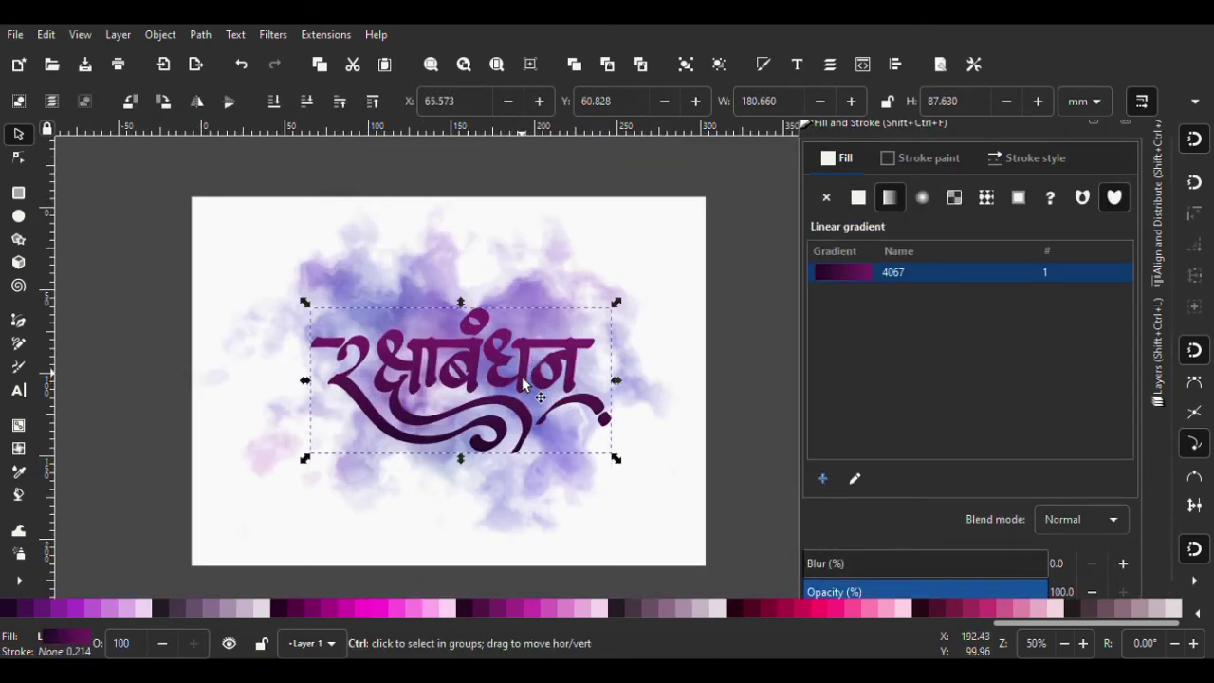
ctrl+scroll(522, 380, up, 1)
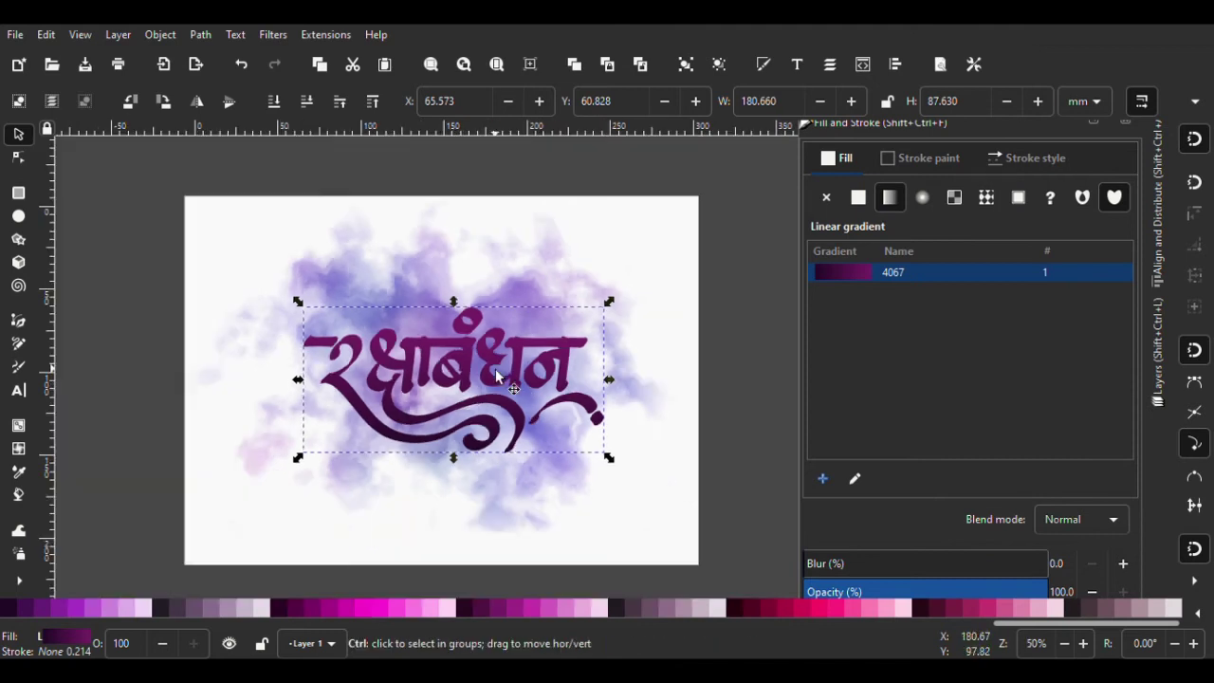
ctrl+scroll(503, 375, down, 1)
click(744, 390)
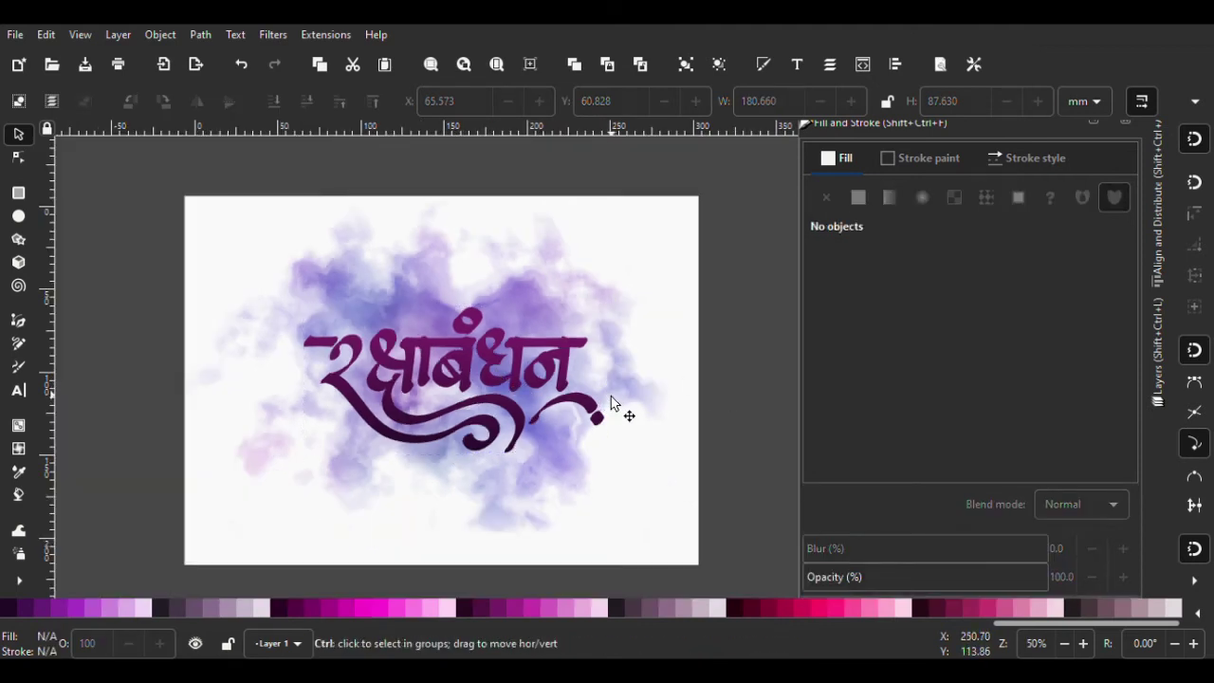
key(ctrl+s)
Paste a copy of the lettering in place and fill it flat light mauve c4b7c8
click(497, 353)
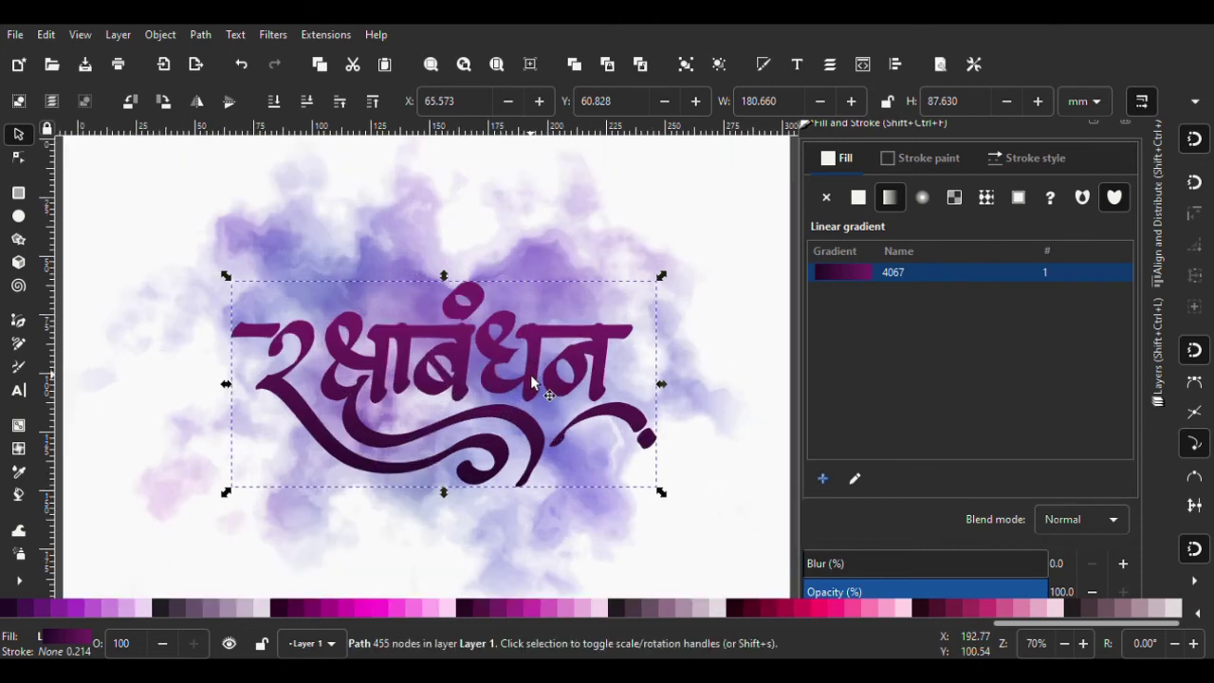
key(ctrl+v)
key(ctrl+z)
click(524, 342)
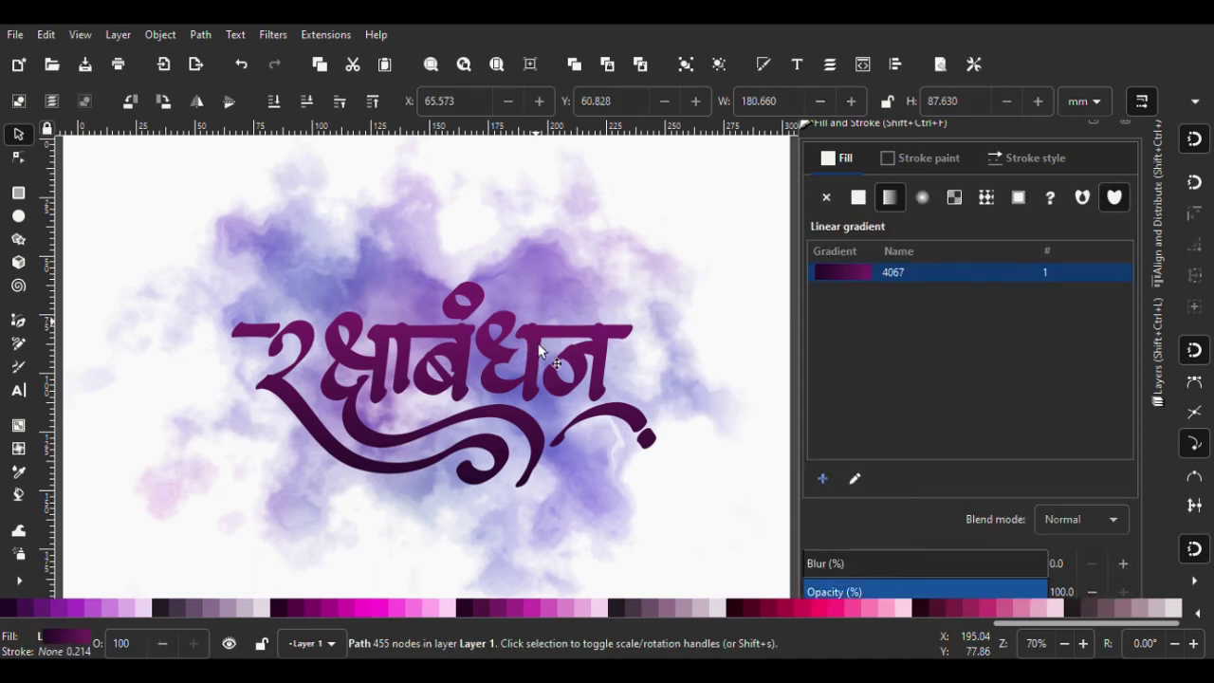
key(ctrl+alt+v)
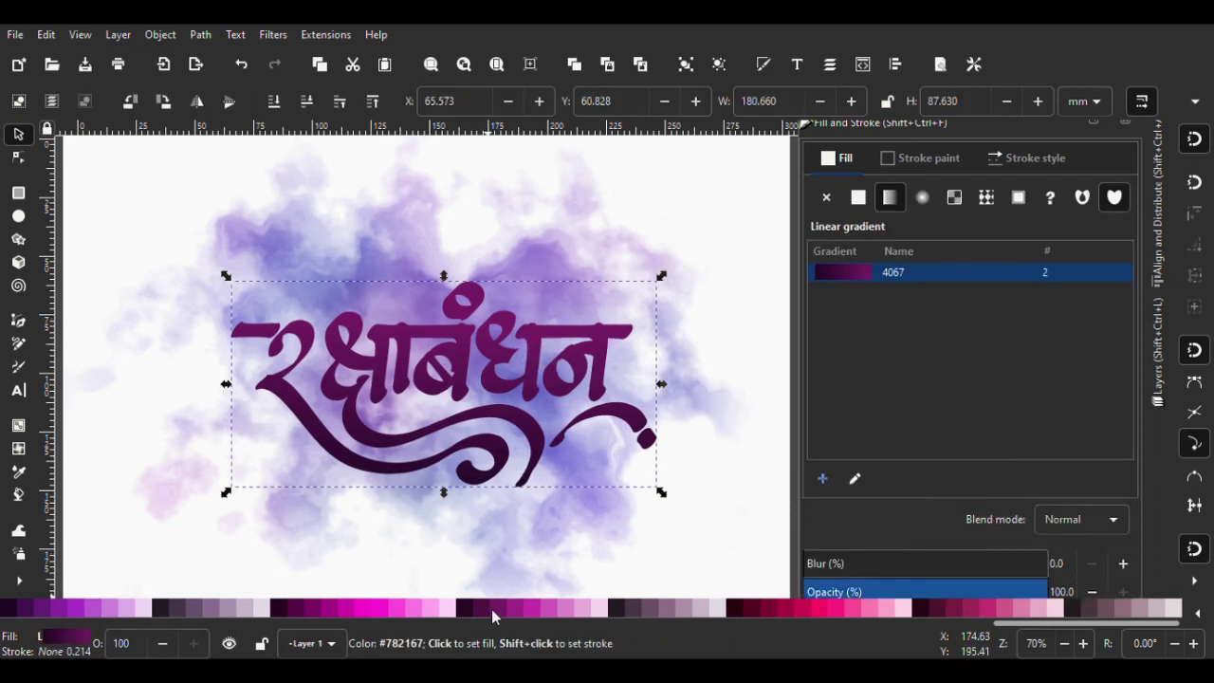
click(246, 611)
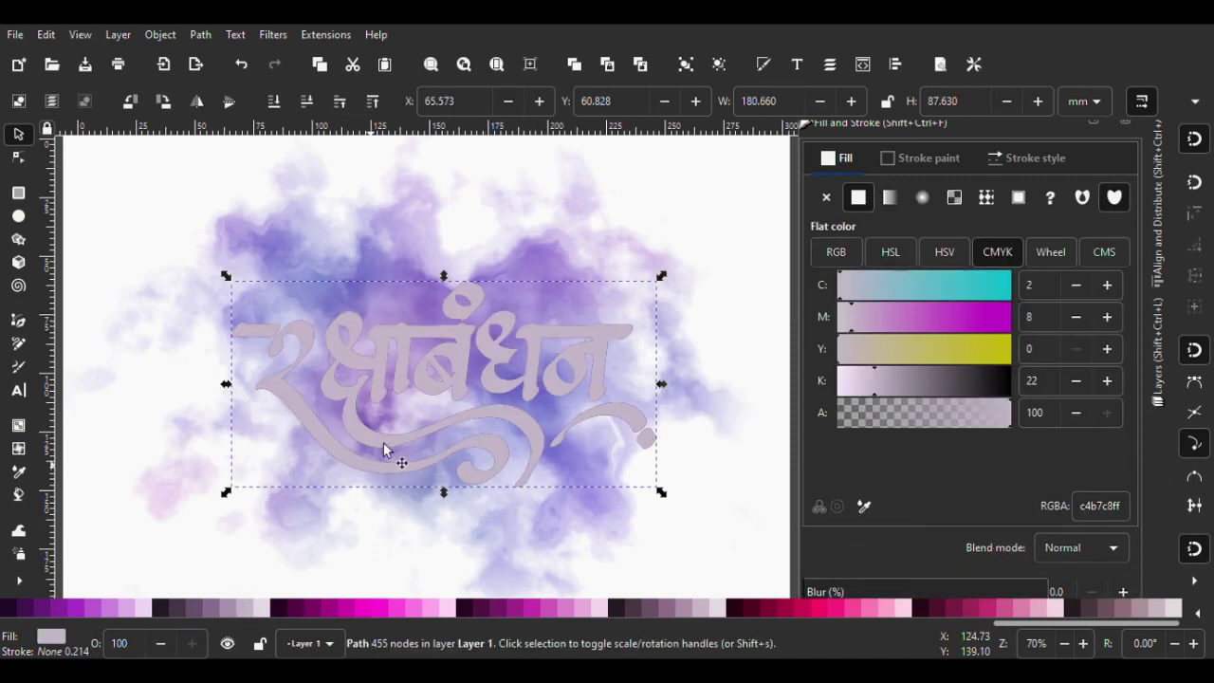
Lower the copy behind the lettering, nudge it down, blur it, and lighten it to pale pink
click(308, 104)
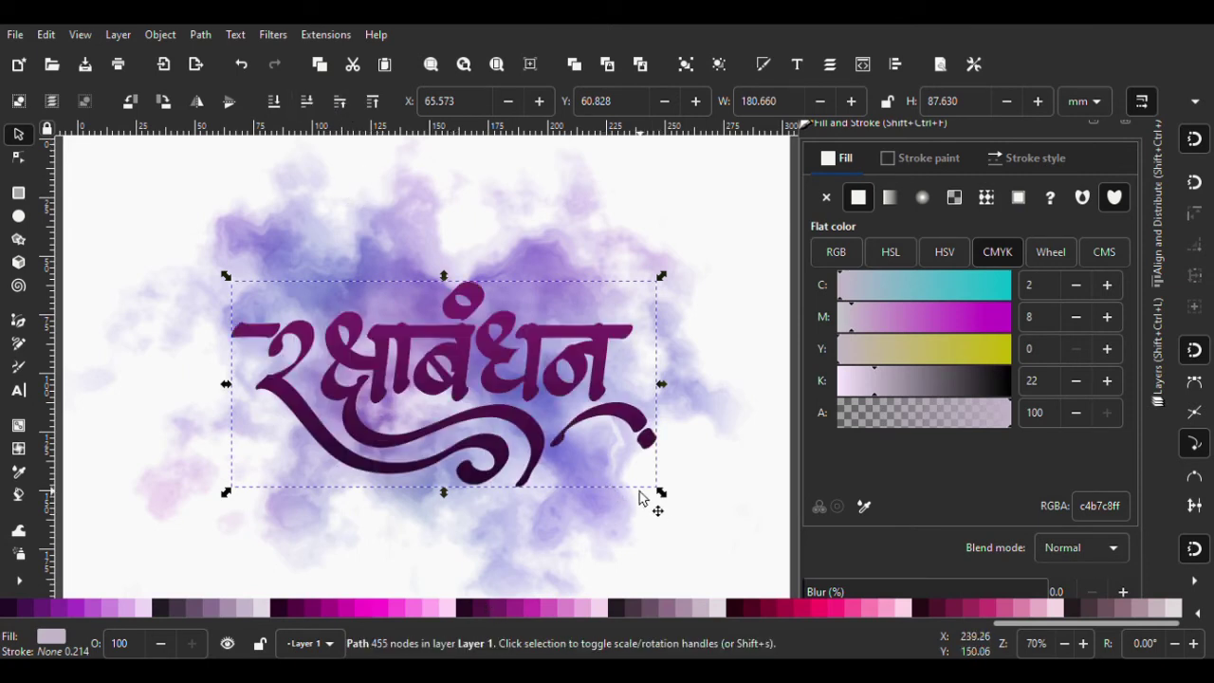
key(Down)
key(Down)
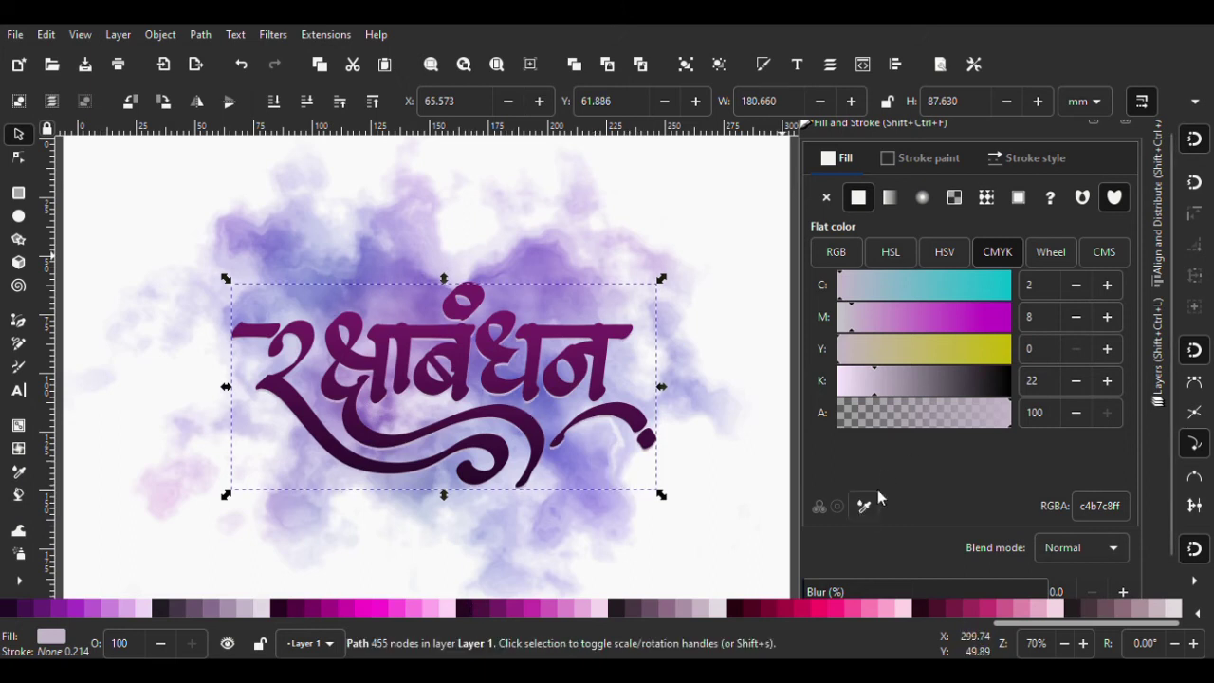
scroll(876, 496, down, 1)
drag(835, 555, 888, 552)
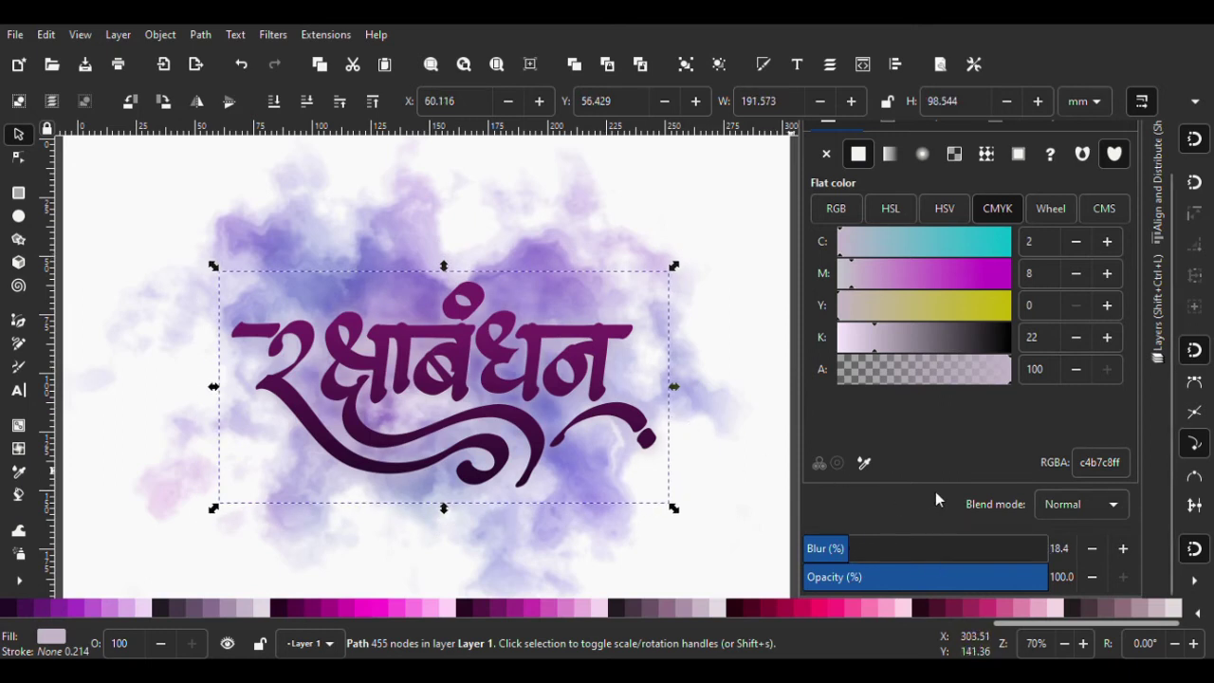
drag(881, 354, 791, 349)
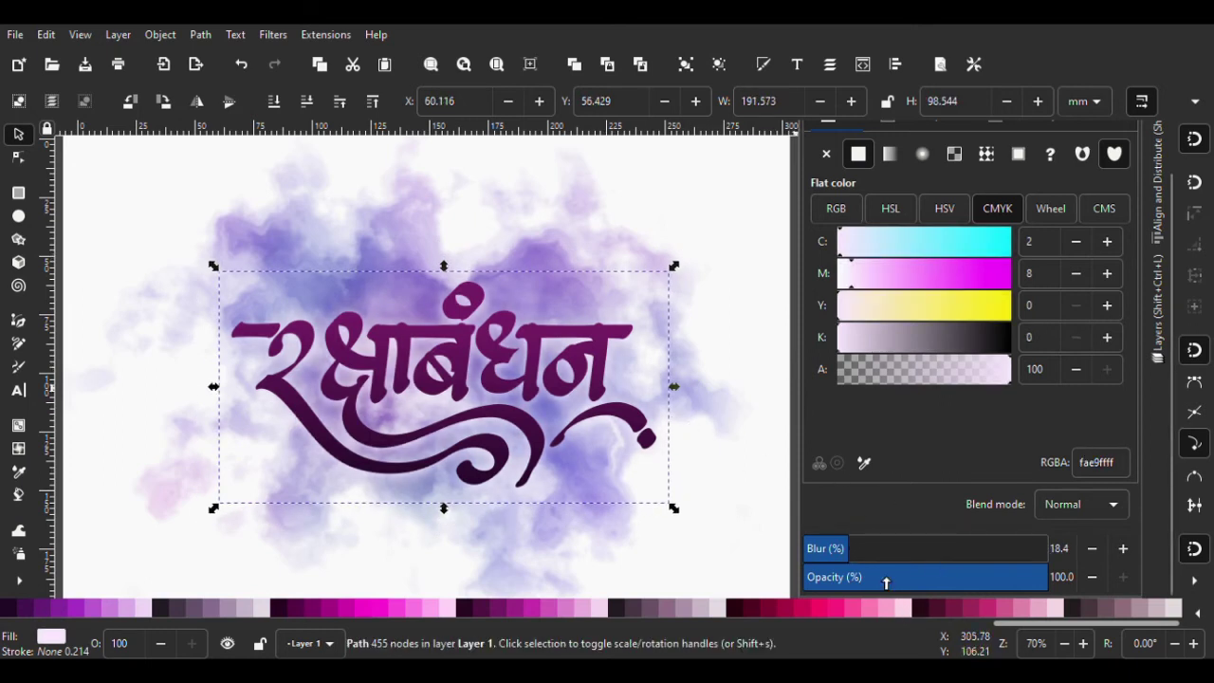
click(843, 548)
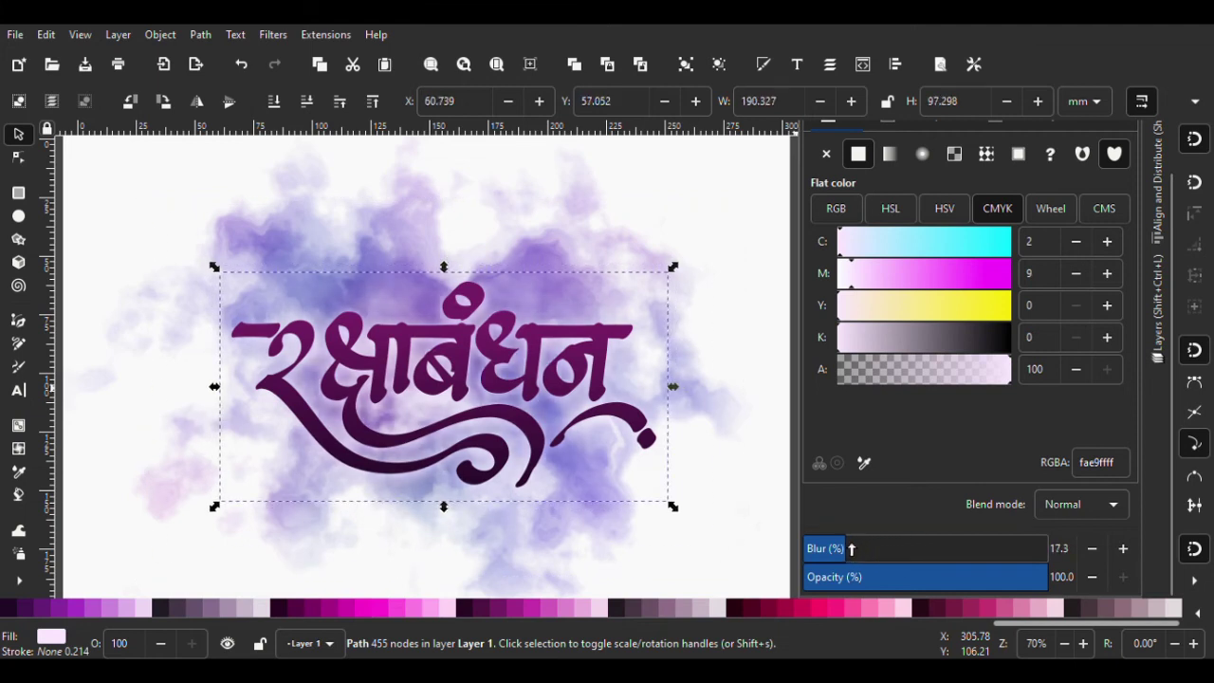
Adjust the glow's opacity and raise its blur to about 28%
drag(1029, 579, 1164, 578)
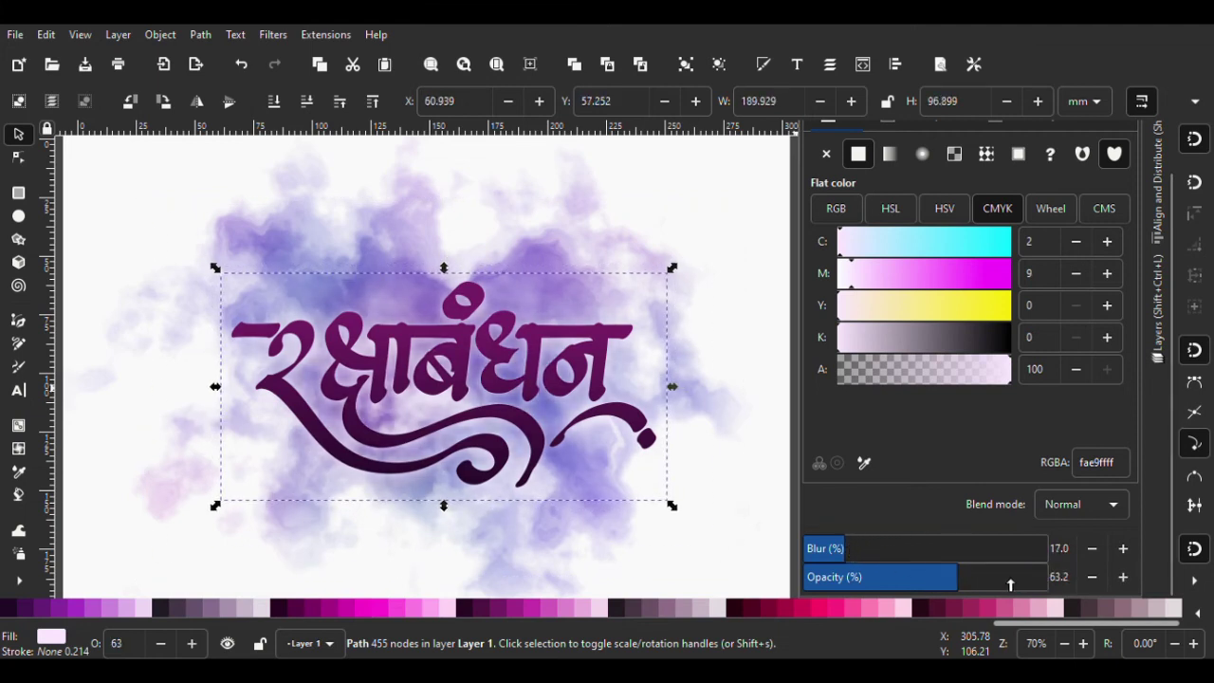
ctrl+scroll(559, 418, down, 1)
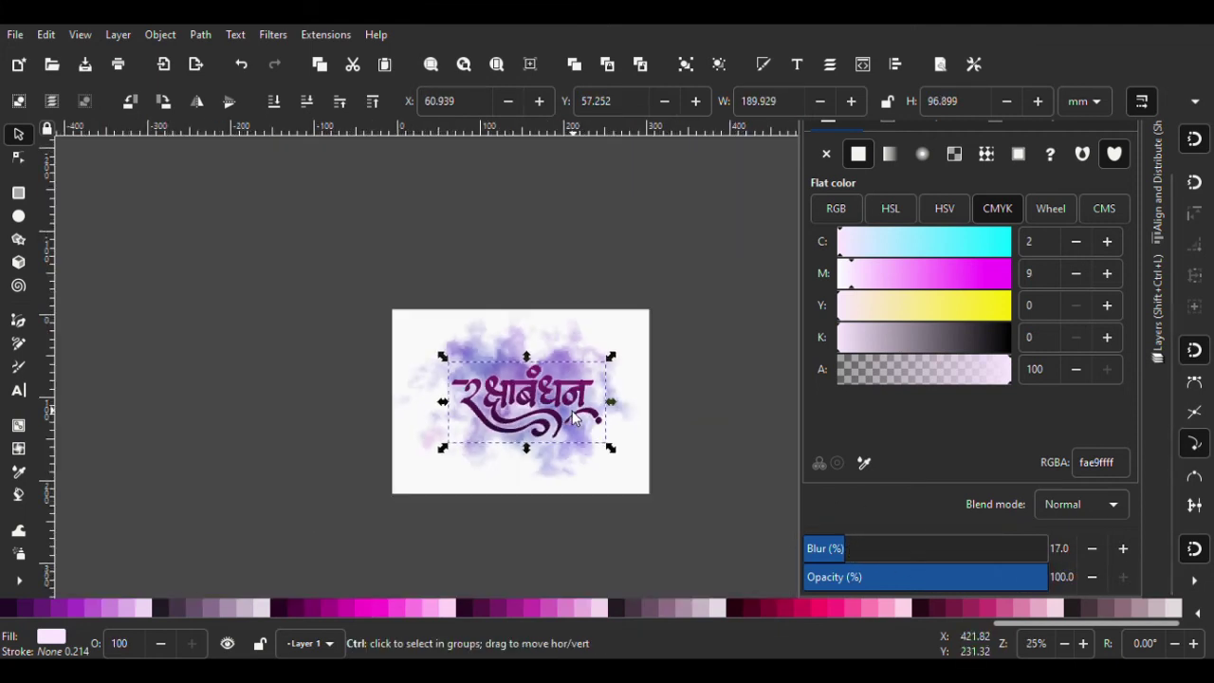
scroll(543, 406, up, 1)
scroll(522, 406, up, 1)
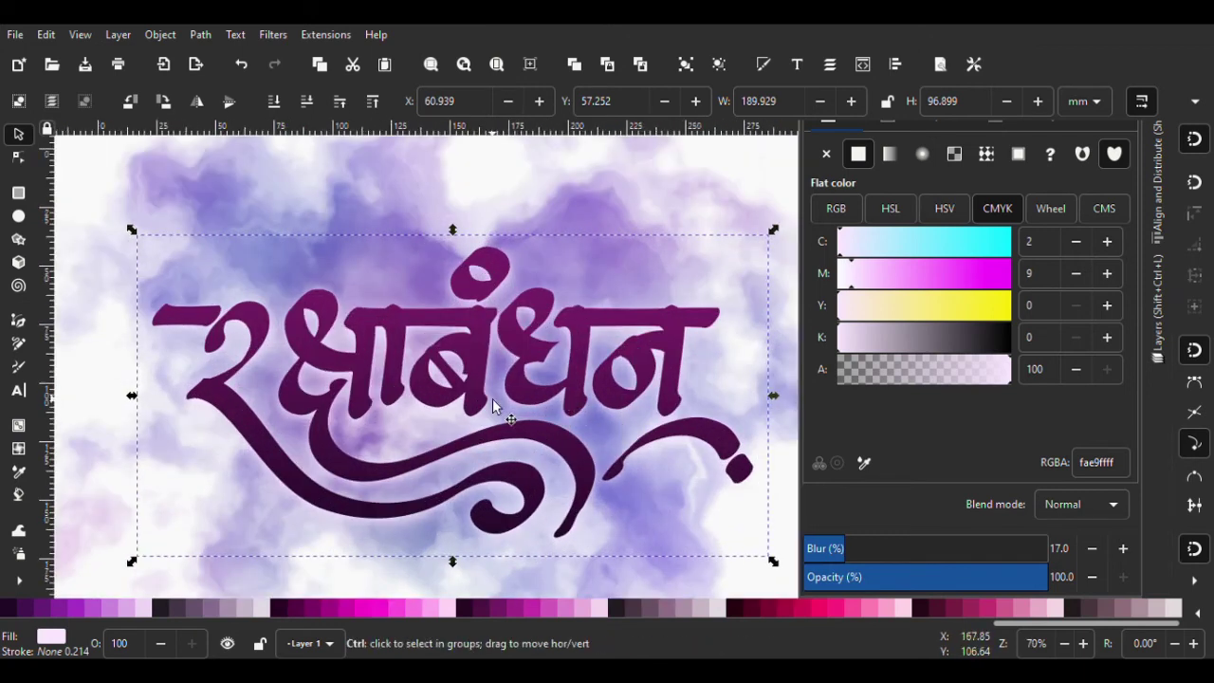
scroll(493, 406, down, 1)
drag(847, 550, 871, 550)
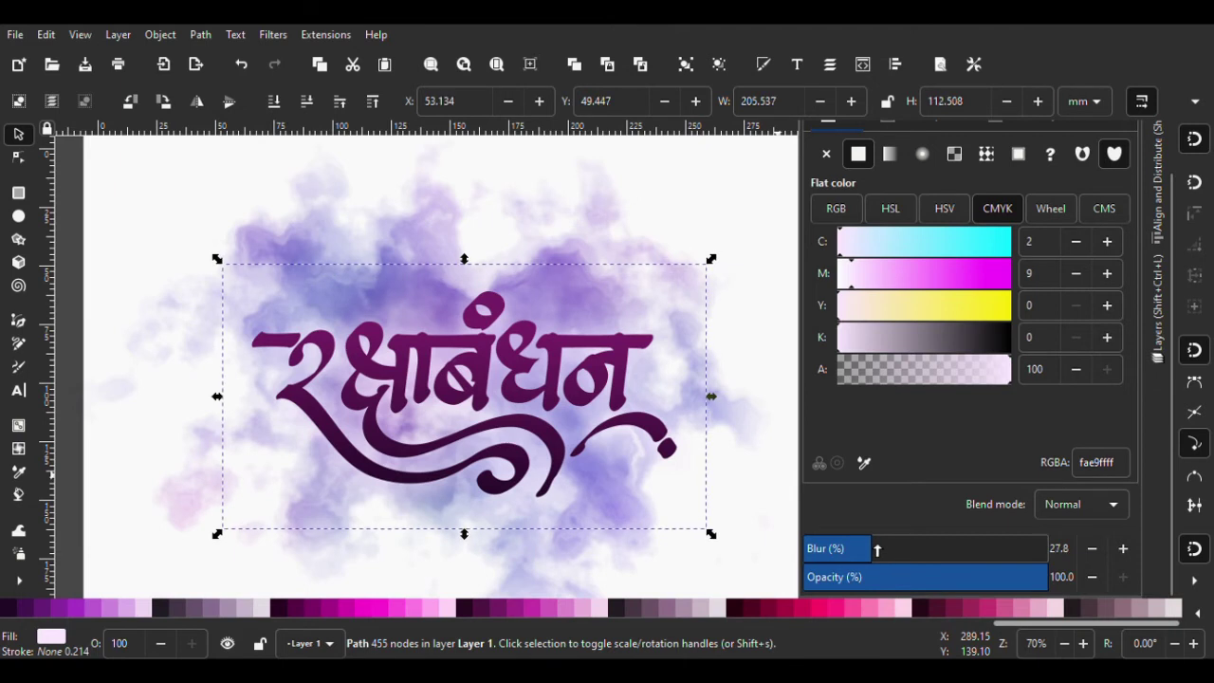
key(minus)
click(715, 460)
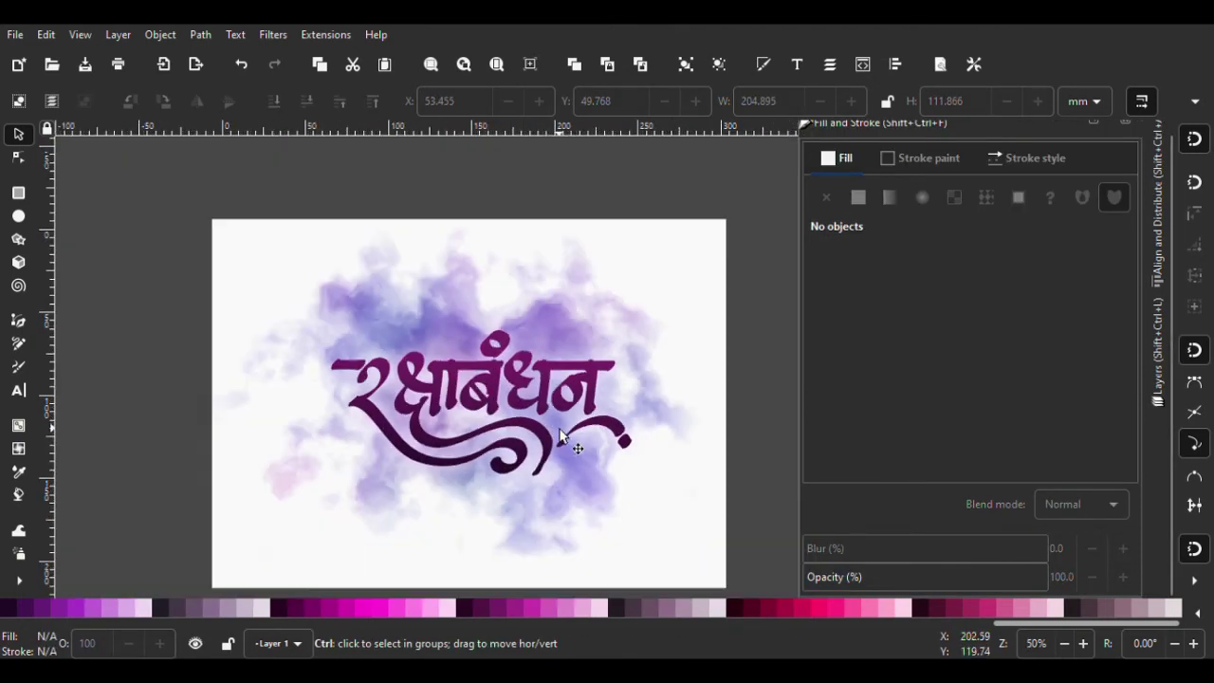
Save the drawing with its new glow, then select and deselect the artwork group
key(ctrl+s)
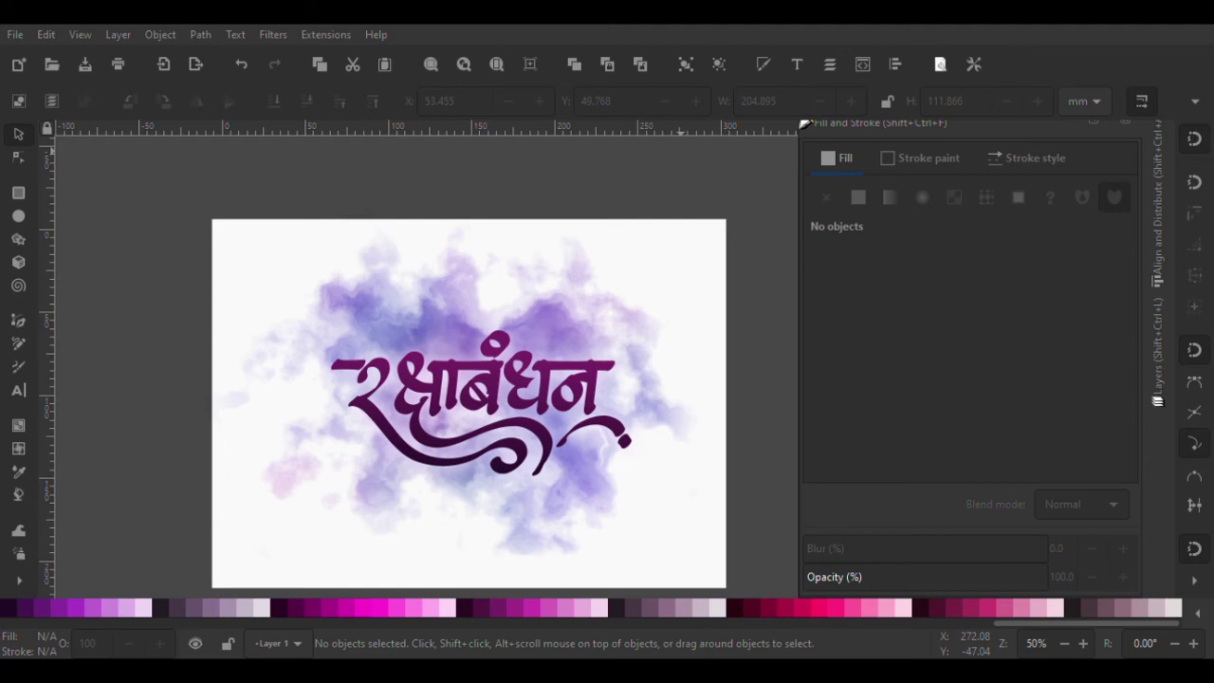
click(573, 335)
click(770, 360)
click(418, 299)
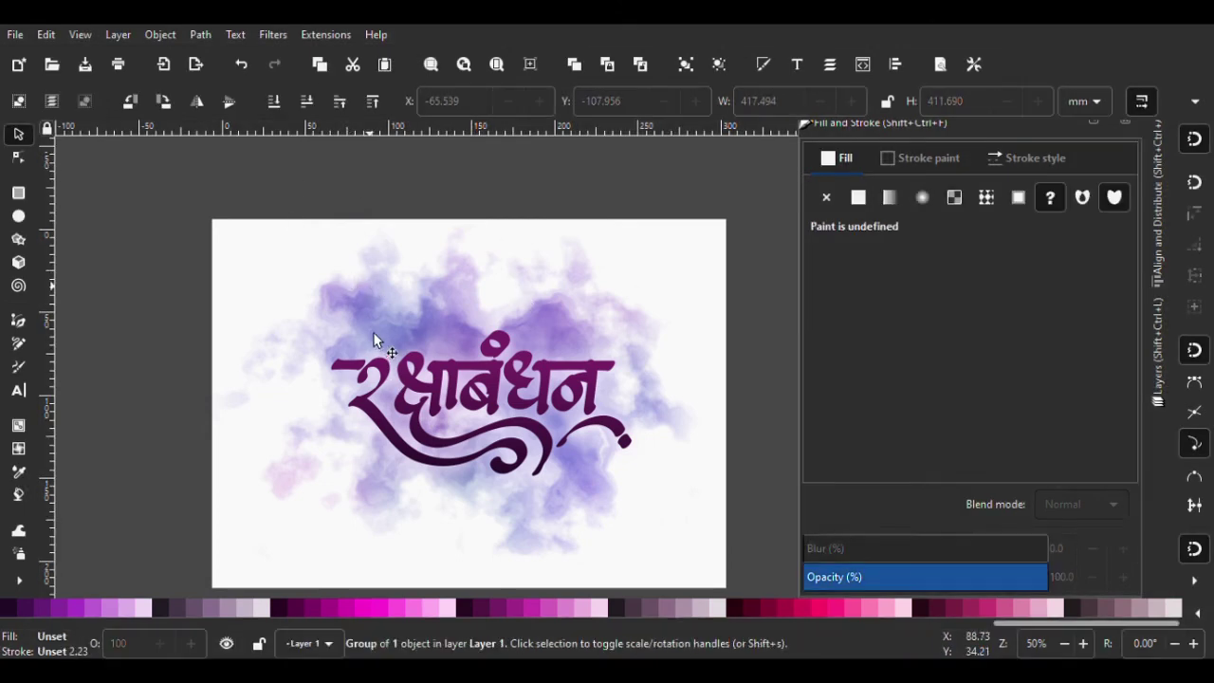
scroll(445, 289, up, 2)
scroll(474, 279, down, 6)
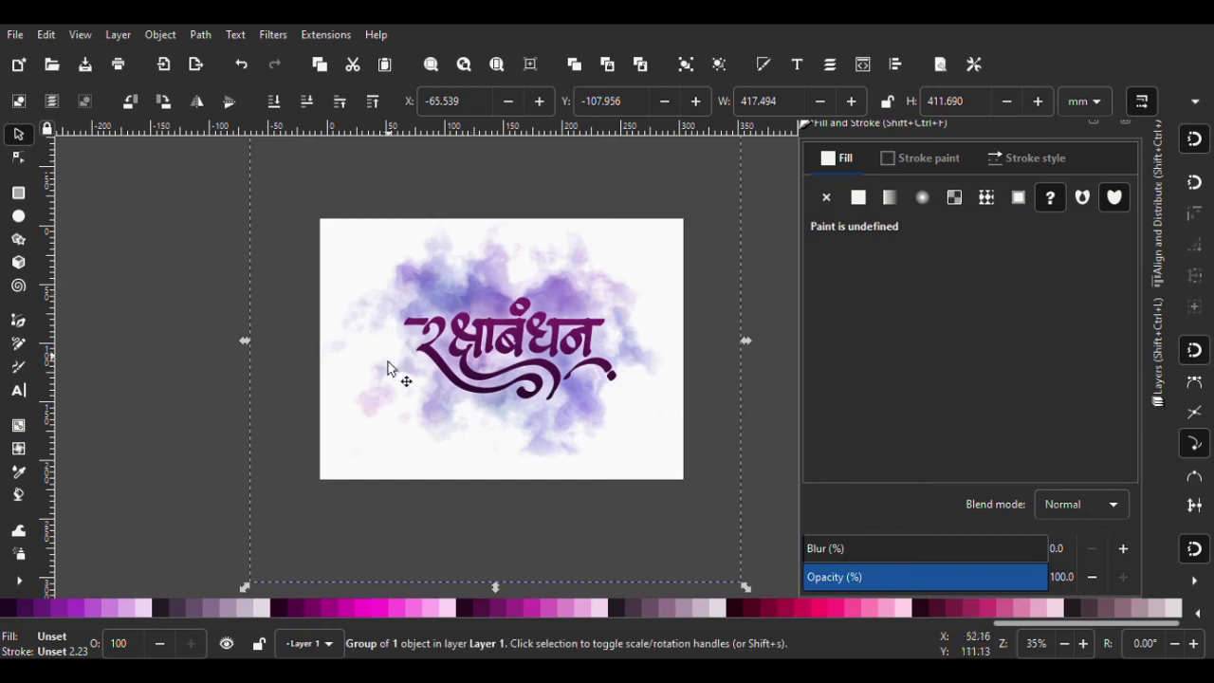
click(100, 325)
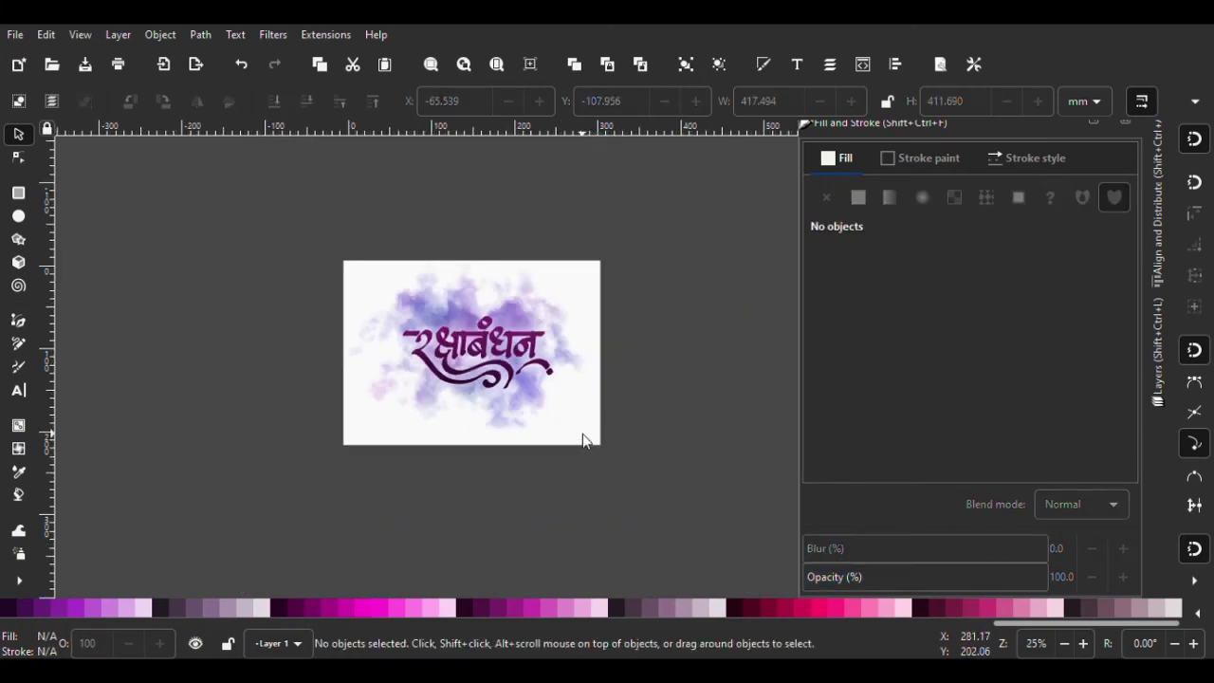
click(628, 416)
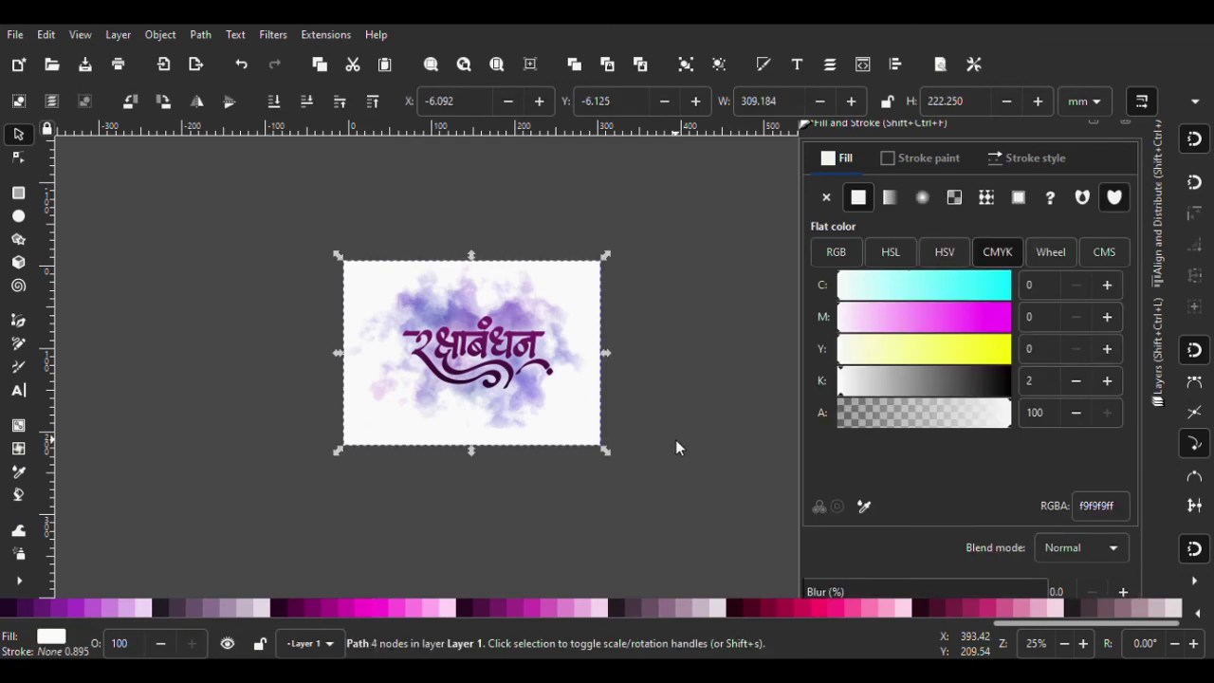
key(Escape)
key(ctrl+z)
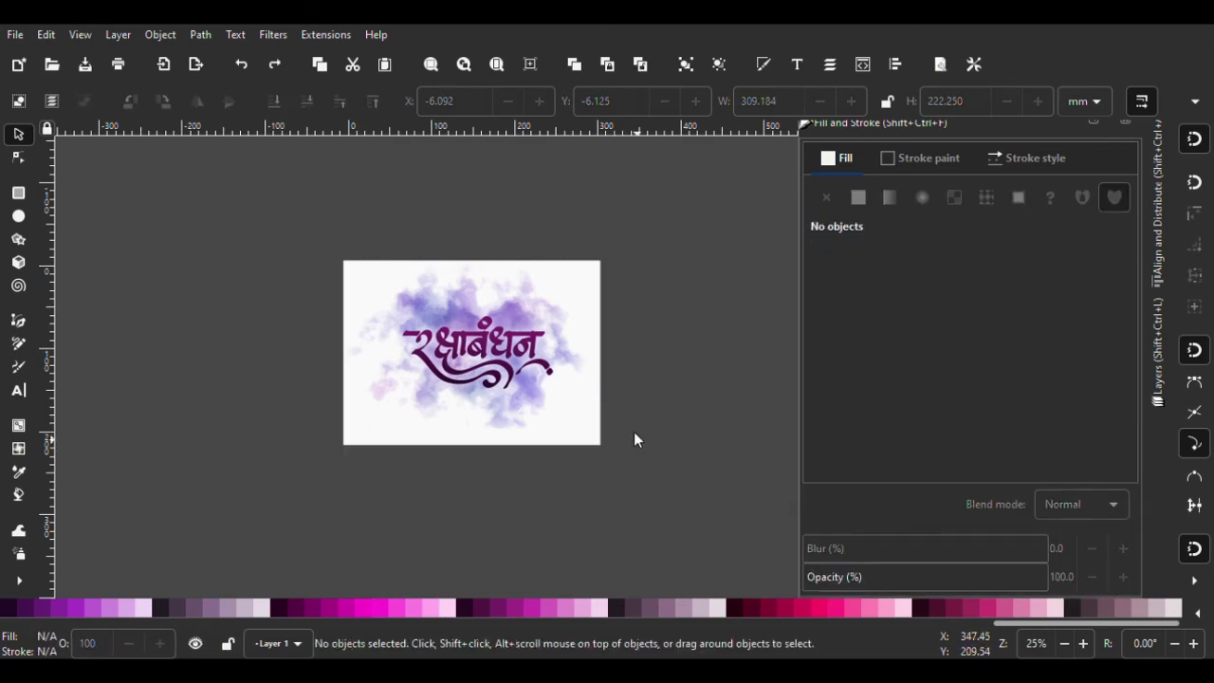
Save the drawing and scroll to bring the artwork into view
key(ctrl+s)
scroll(561, 408, up, 2)
scroll(466, 346, down, 1)
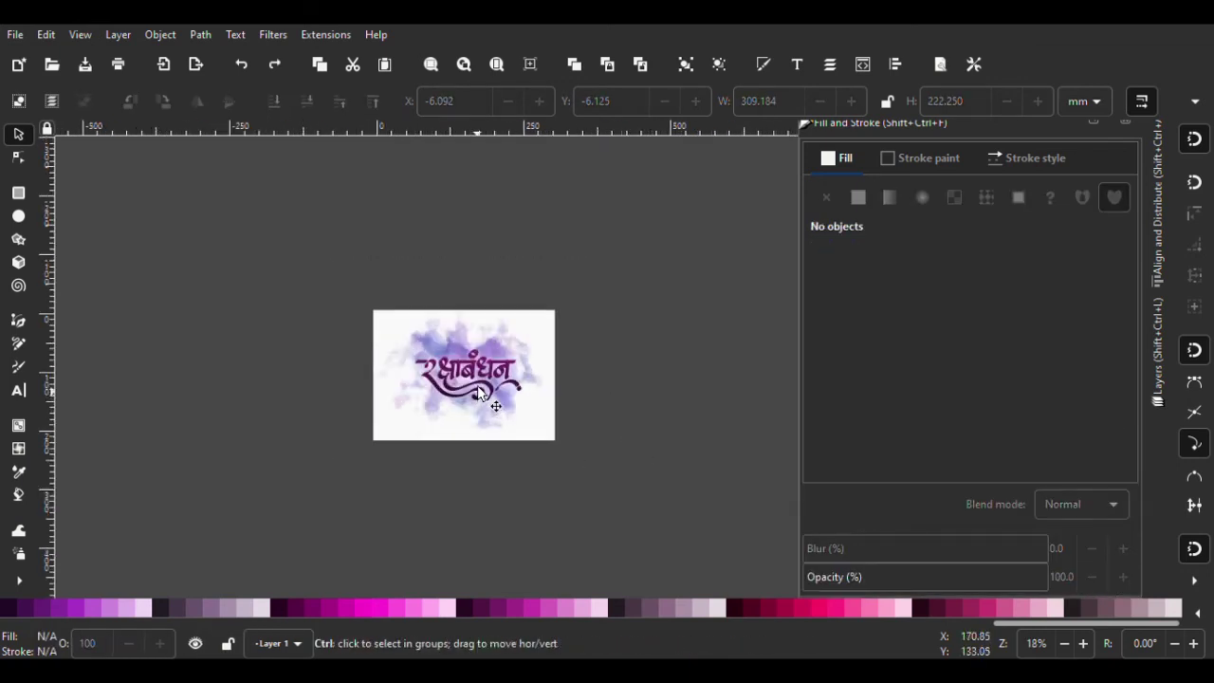
scroll(467, 355, up, 3)
scroll(467, 360, down, 3)
scroll(567, 426, up, 1)
scroll(563, 417, up, 2)
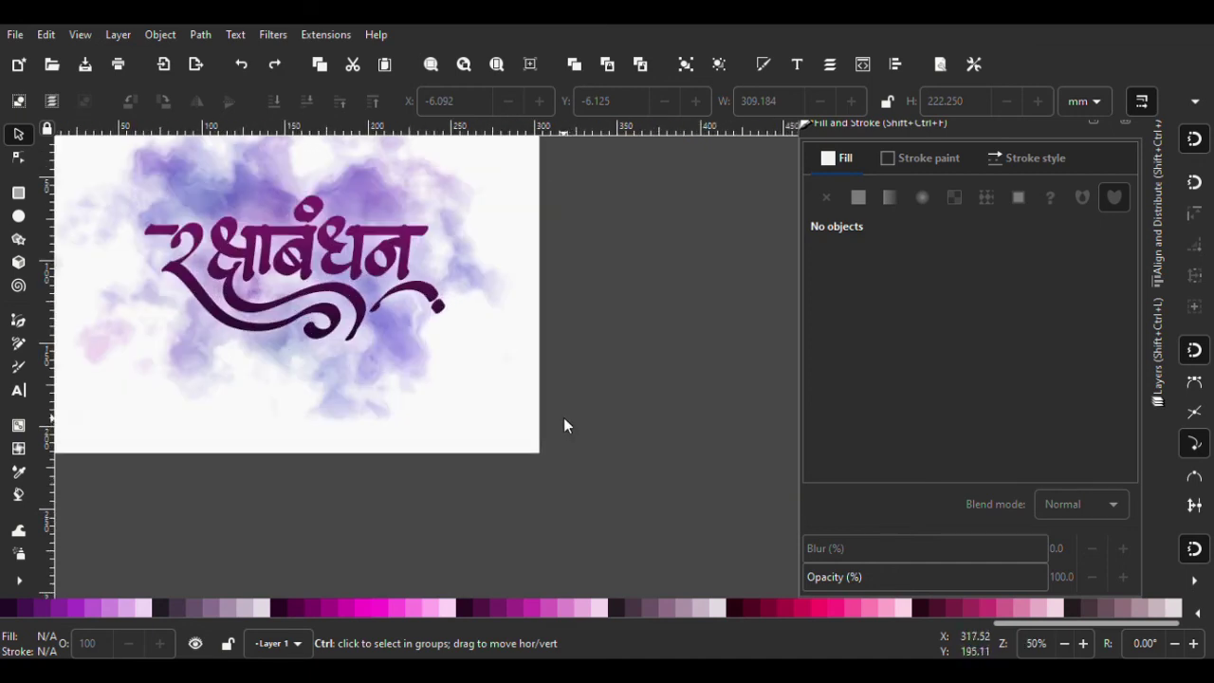
key(ctrl+s)
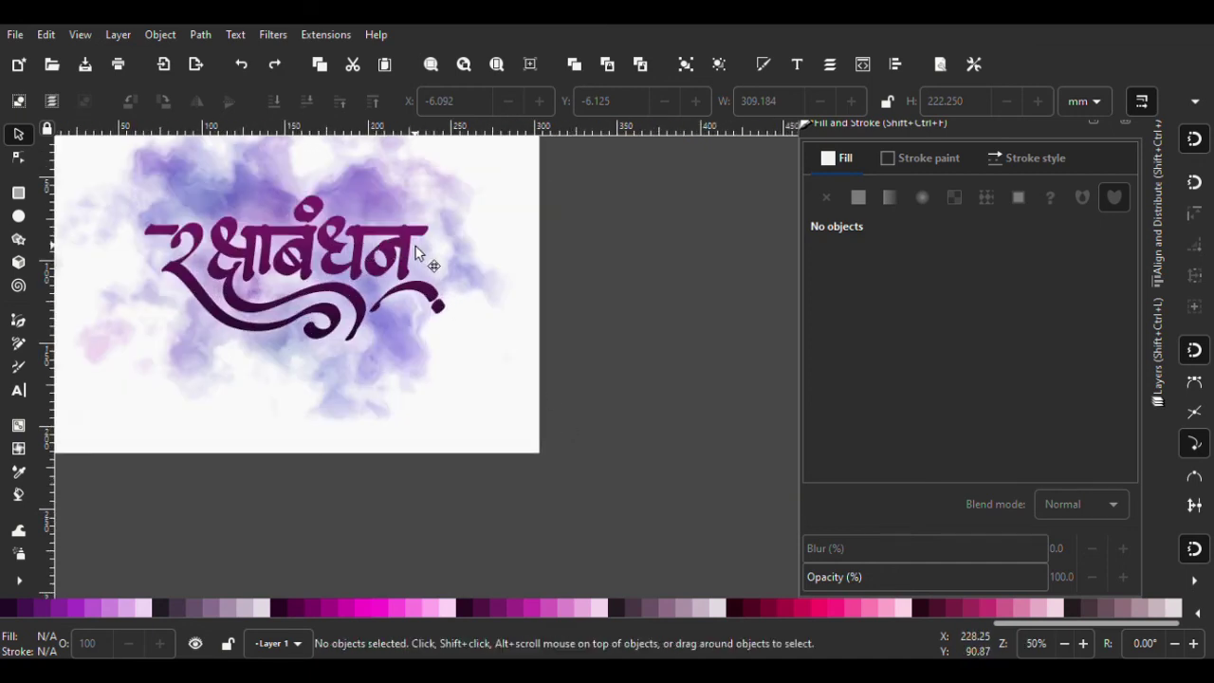
Undo the accidental shift of the purple cloud background and clear the selection
drag(423, 262, 444, 262)
key(ctrl+z)
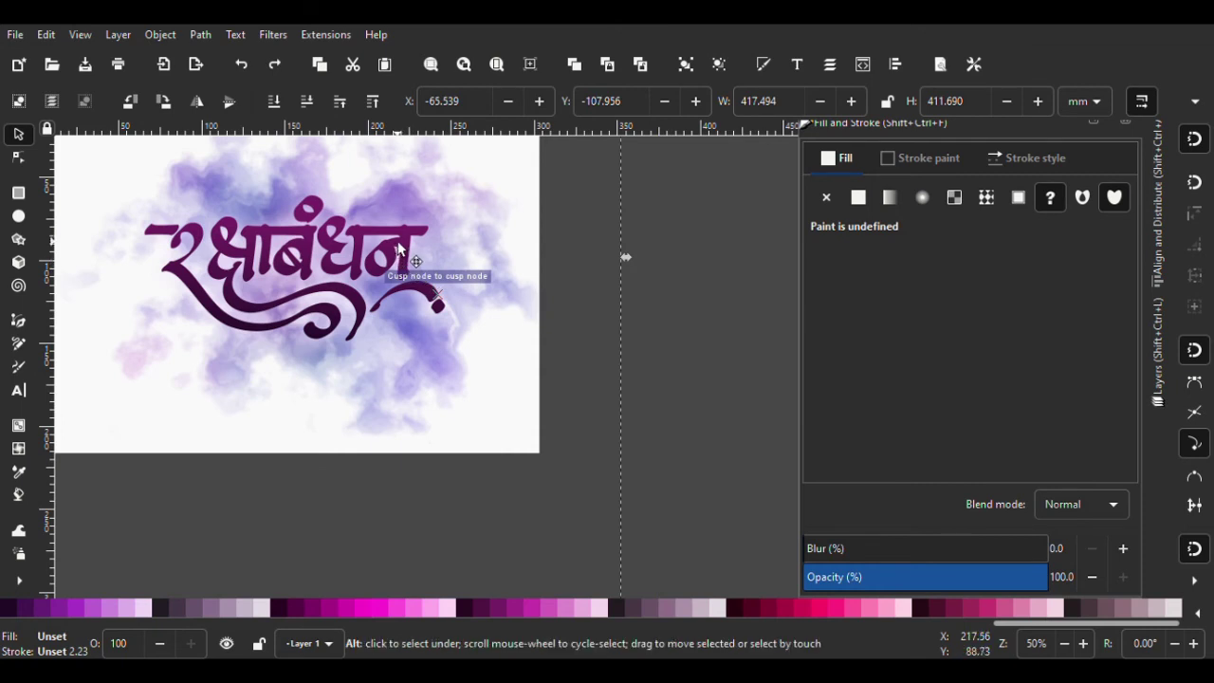
key(Escape)
scroll(484, 351, down, 2)
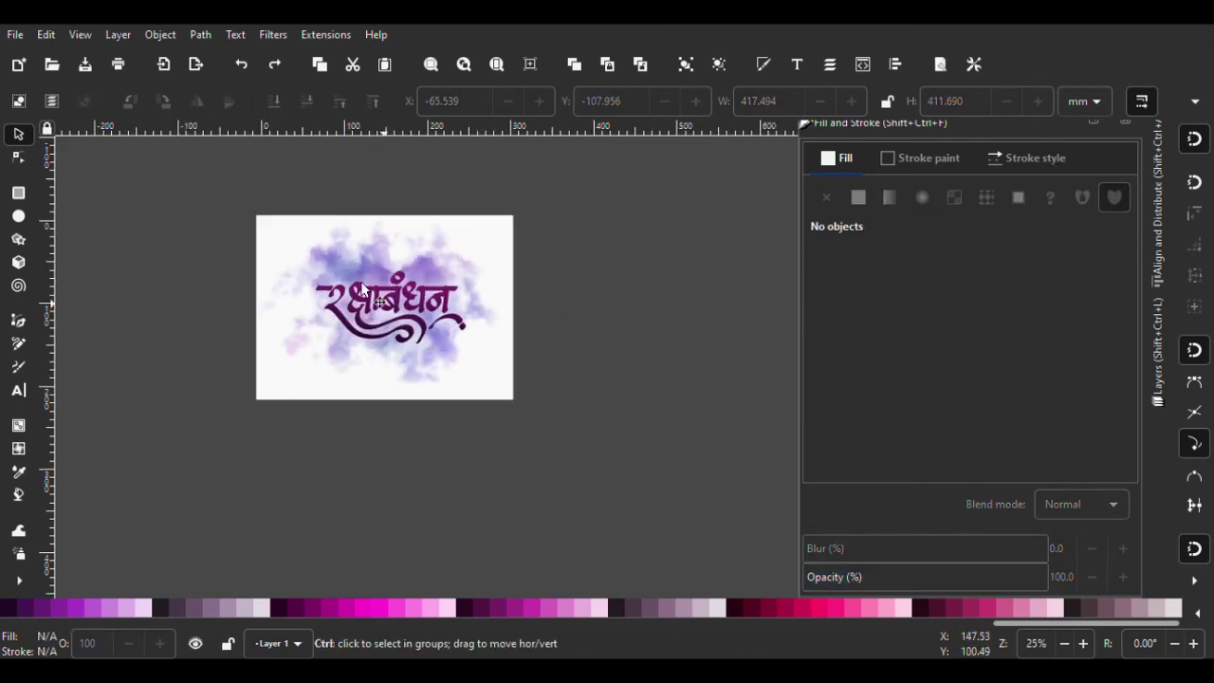
scroll(383, 341, up, 2)
scroll(386, 344, up, 1)
Duplicate the plum gradient lettering in place
click(399, 347)
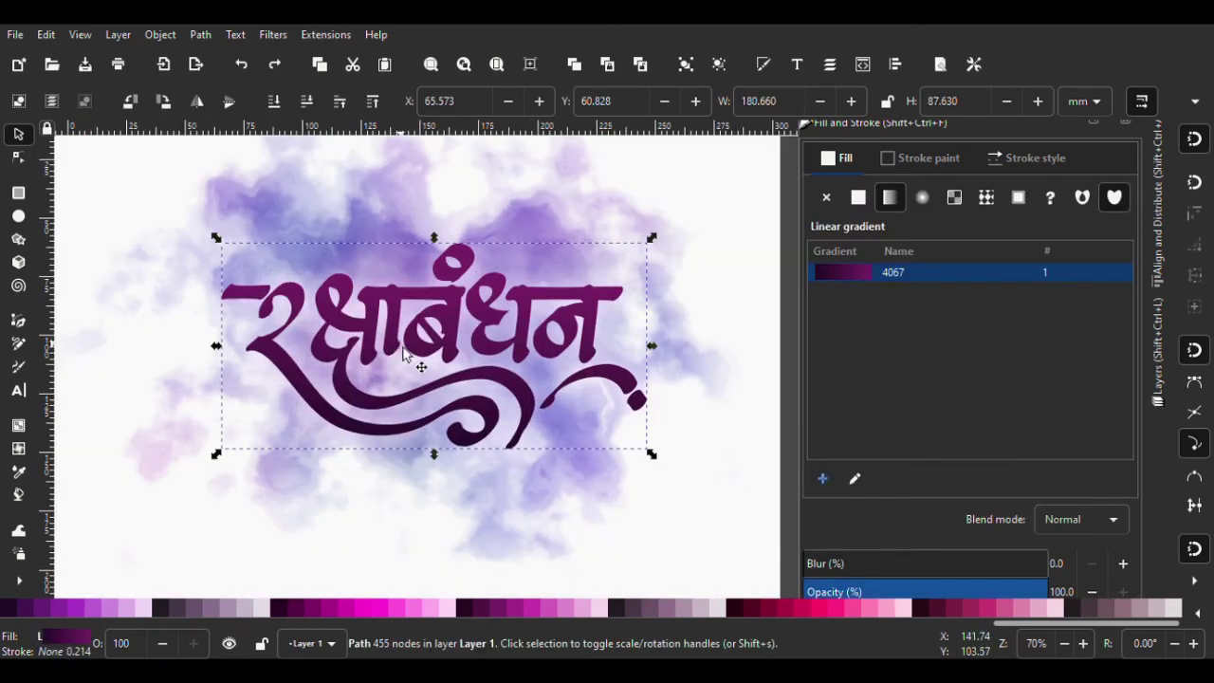
drag(484, 368, 420, 488)
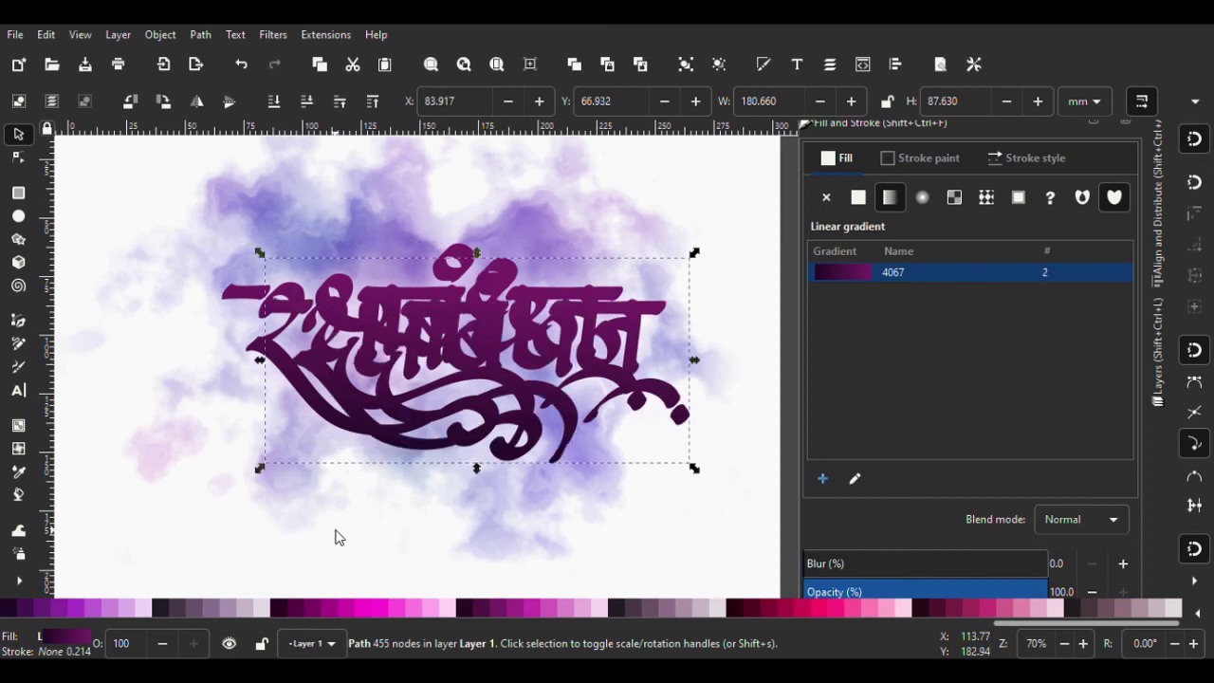
key(ctrl+z)
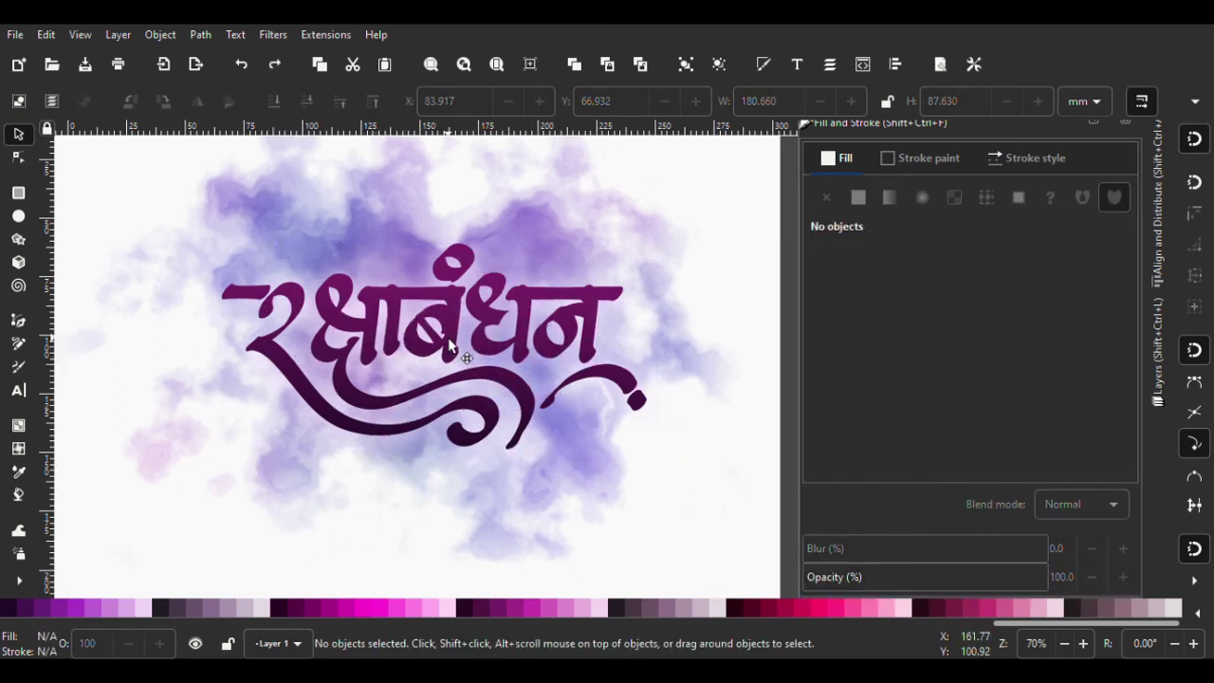
click(456, 347)
key(ctrl+d)
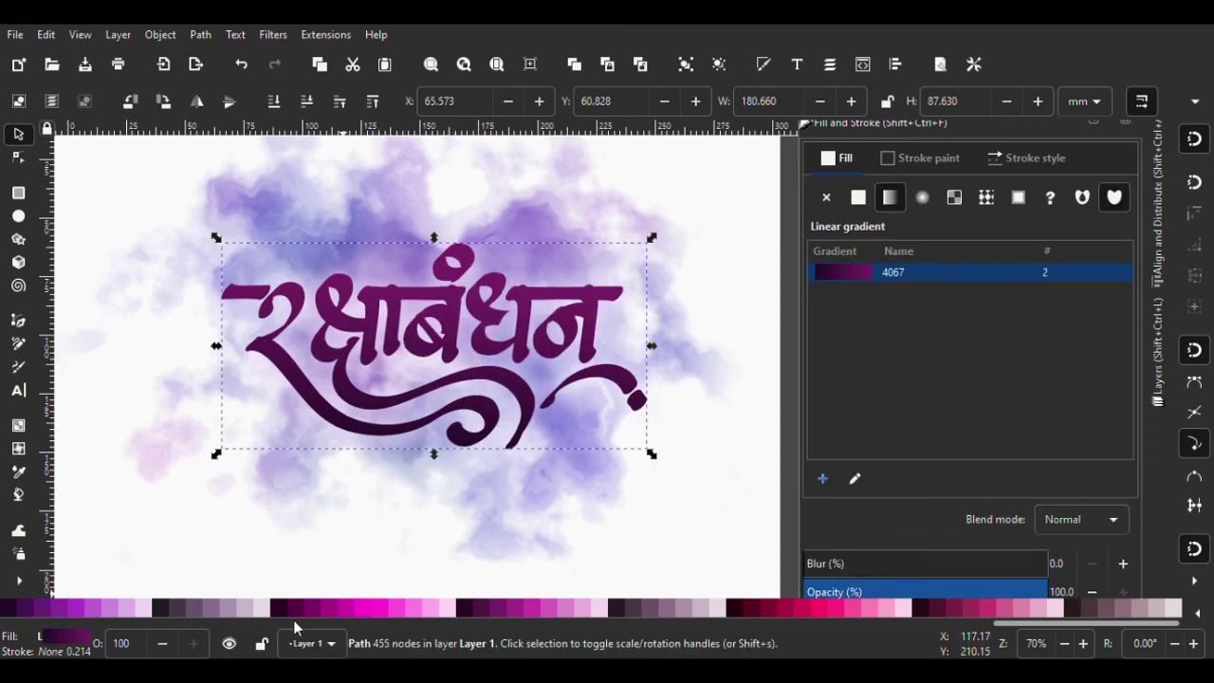
Give the duplicate a flat fill, lower it beneath the lettering, and blur it to 9.4
click(260, 609)
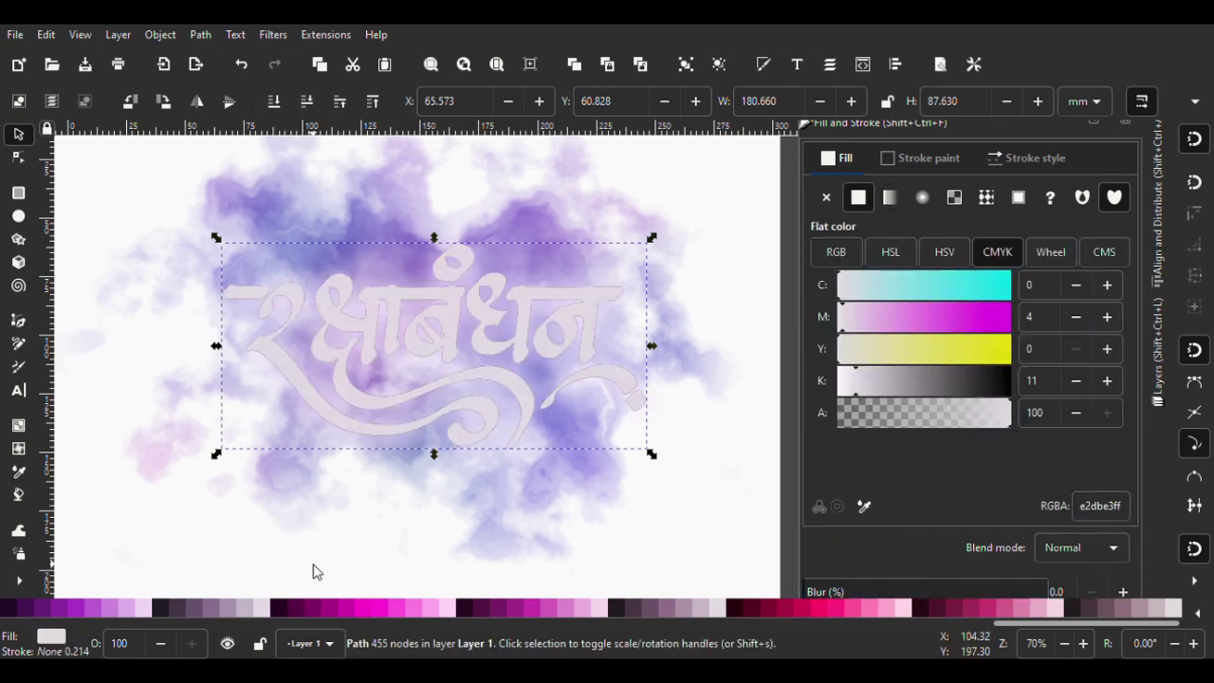
click(307, 101)
scroll(915, 472, down, 2)
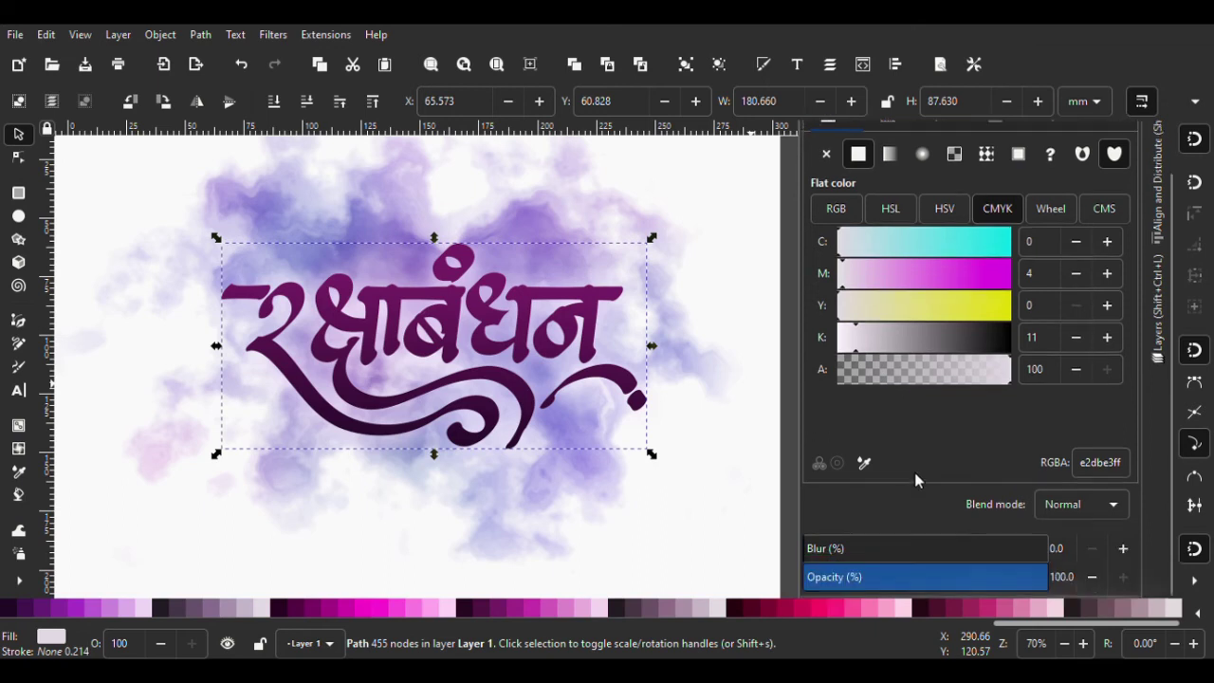
drag(840, 563, 827, 563)
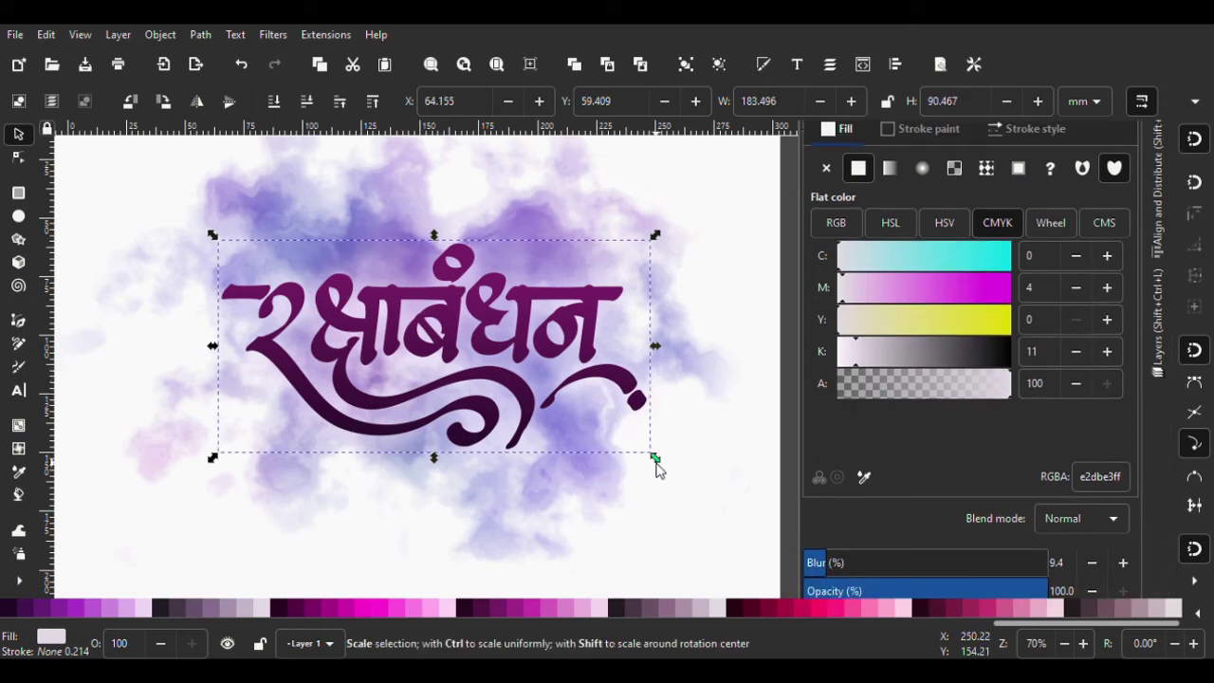
Scale the blurred copy up so the glow extends slightly past the letters
drag(655, 459, 683, 483)
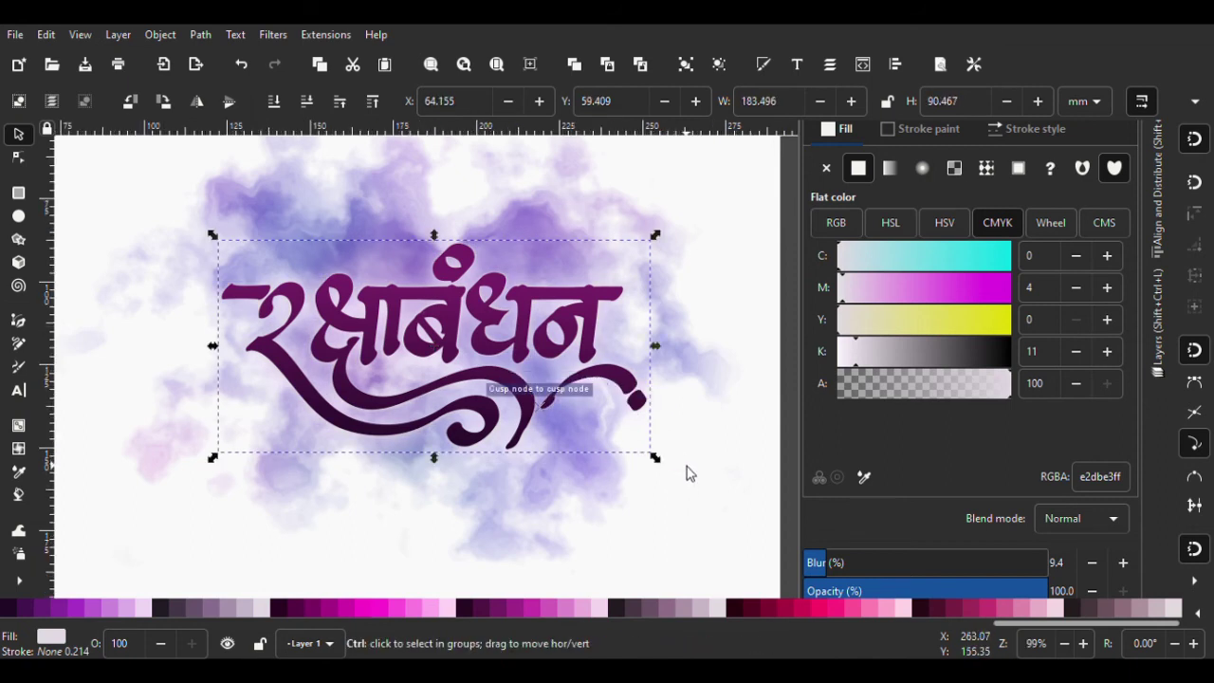
scroll(659, 476, up, 2)
mouse_move(621, 445)
mouse_down()
mouse_move(616, 455)
mouse_move(677, 485)
mouse_up()
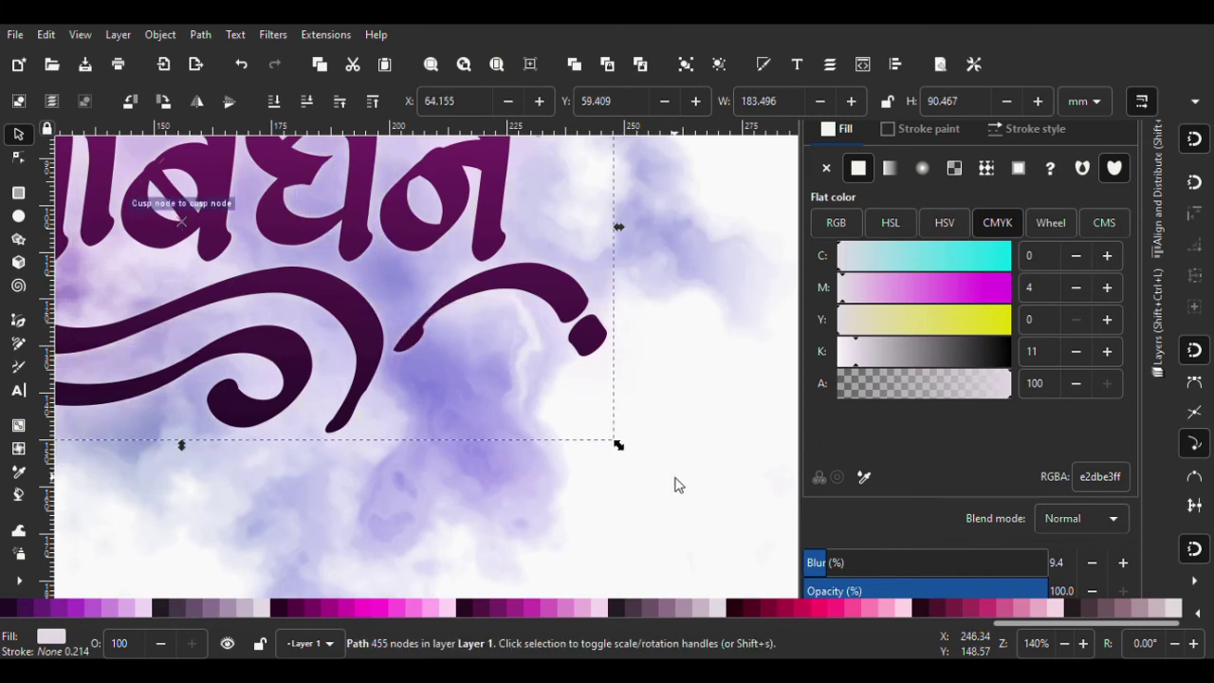
scroll(653, 472, up, 1)
scroll(590, 440, up, 2)
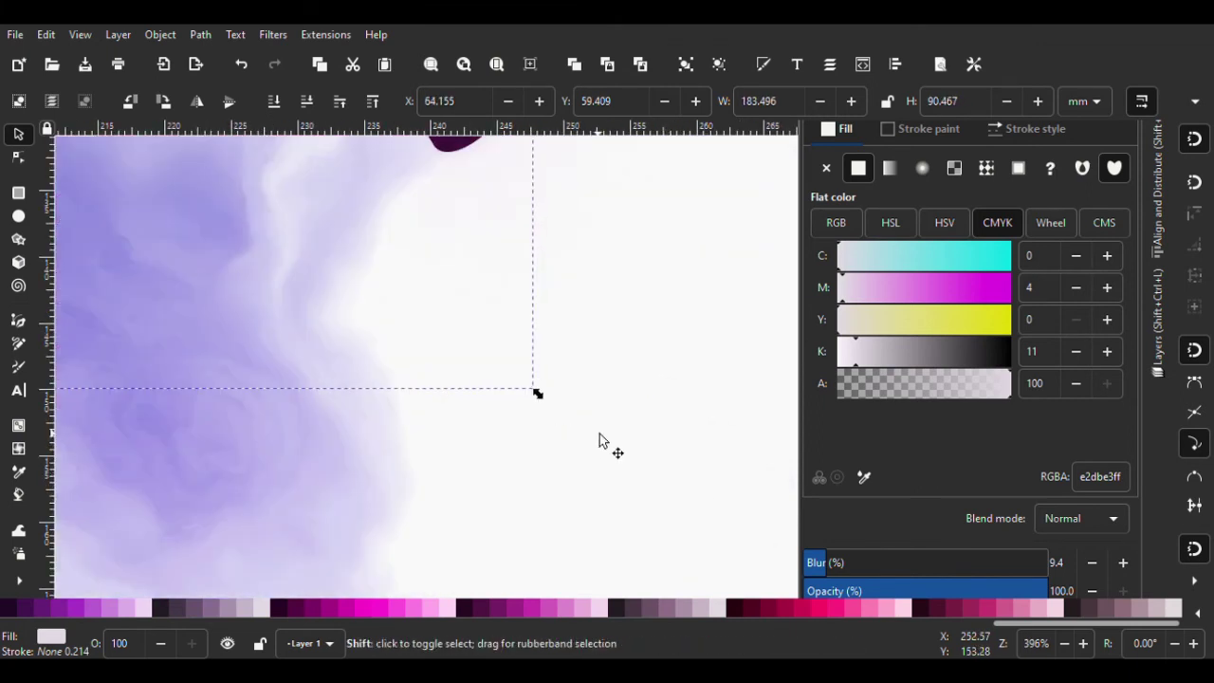
drag(541, 406, 603, 452)
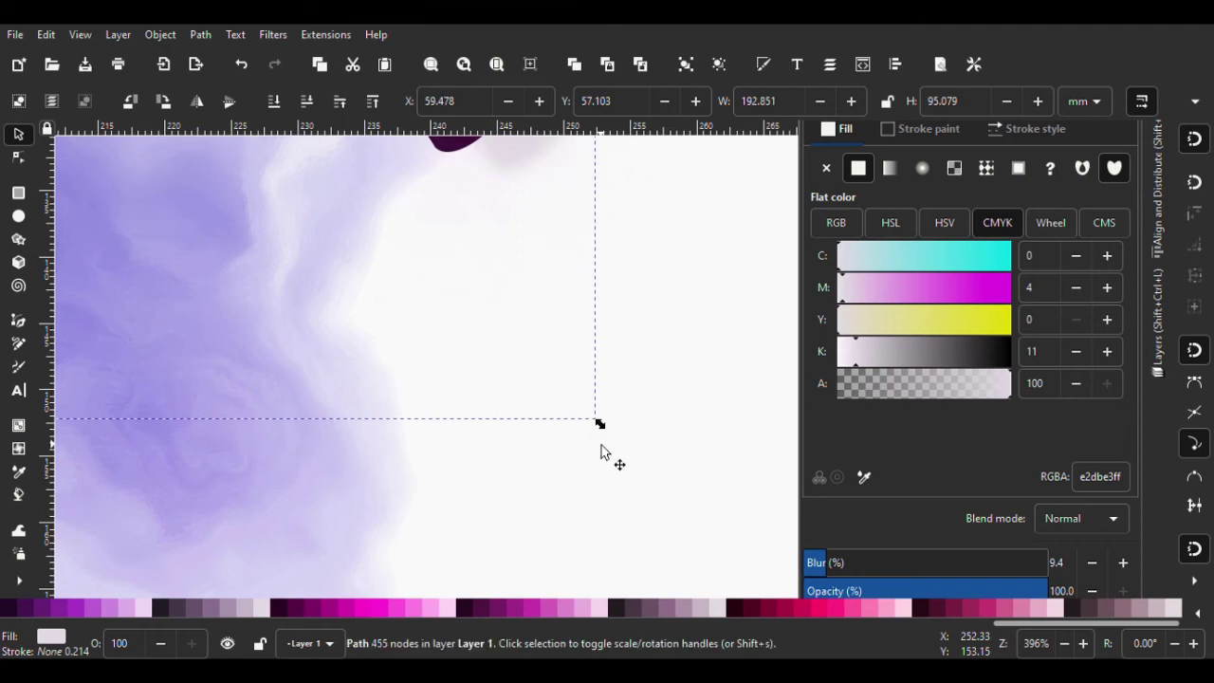
scroll(544, 408, down, 1)
scroll(555, 426, down, 1)
scroll(613, 428, down, 4)
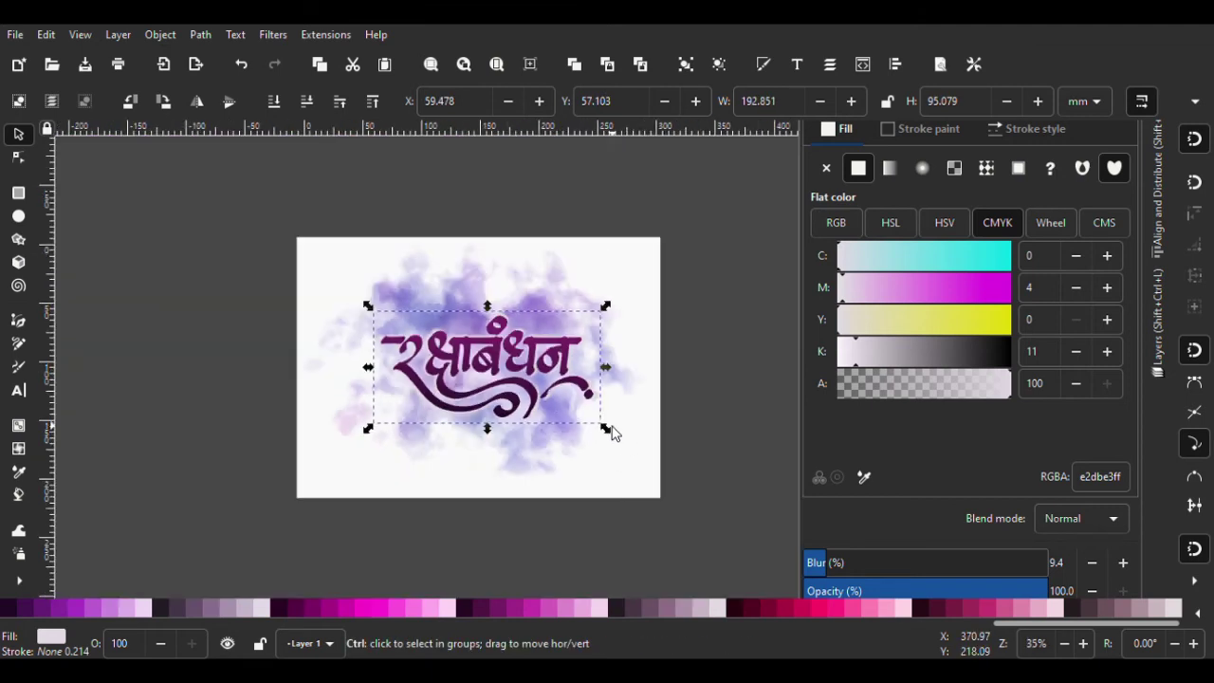
scroll(610, 434, up, 1)
Set the glow fill to fef6ffff, nudge it slightly up, and save 001.svg
drag(860, 352, 838, 353)
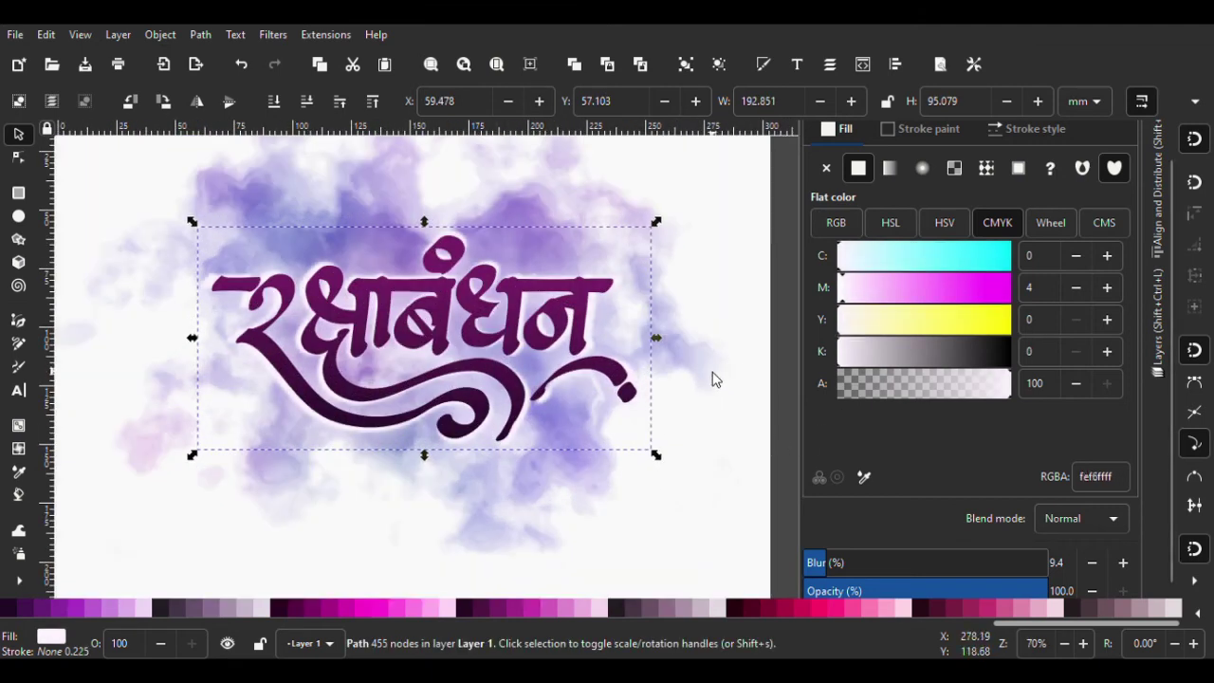
scroll(500, 406, down, 1)
scroll(531, 399, up, 1)
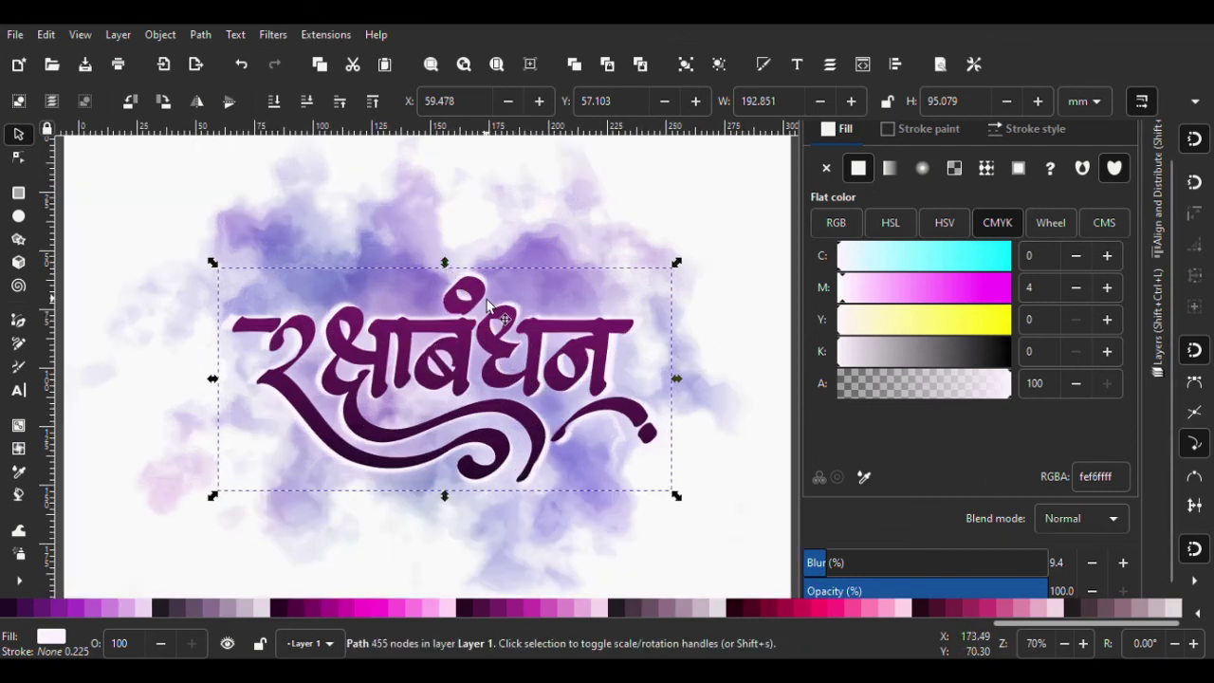
key(Up)
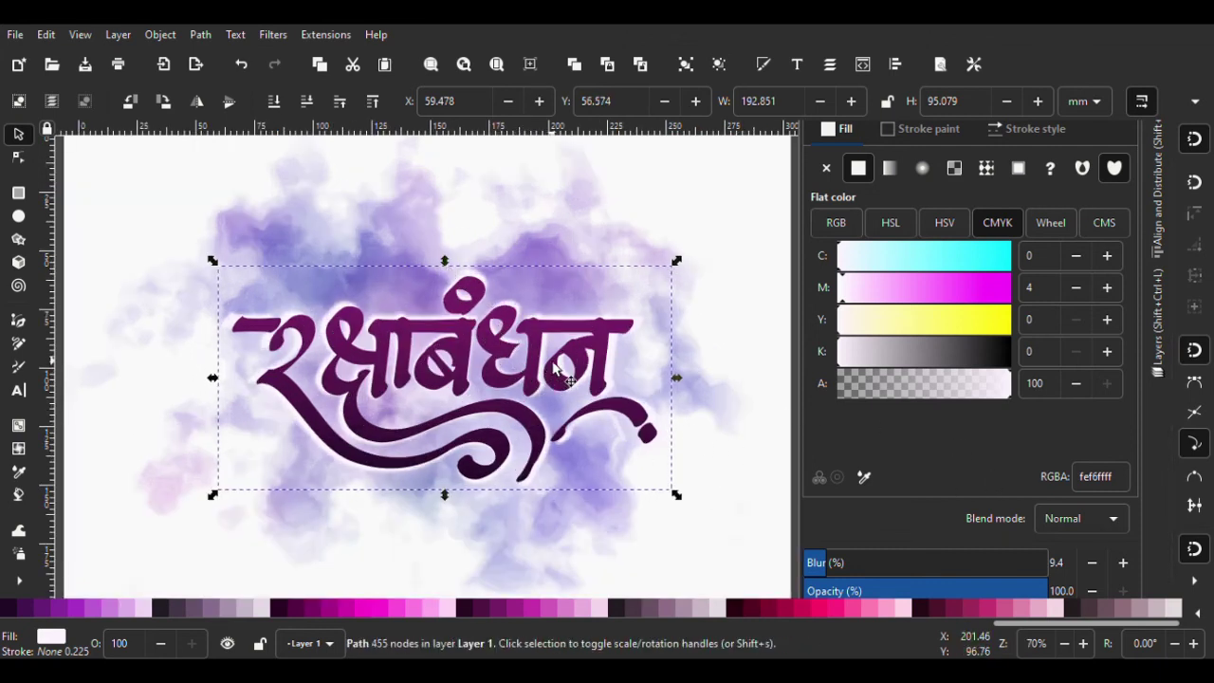
scroll(526, 380, down, 1)
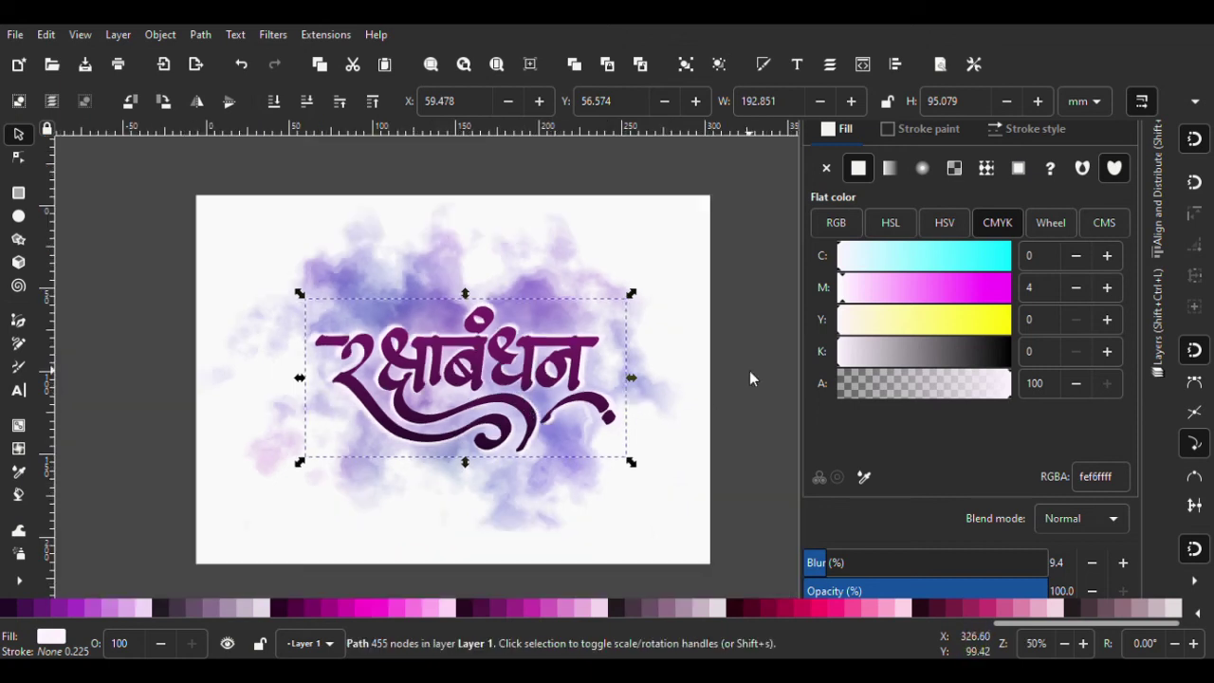
click(750, 371)
key(ctrl+s)
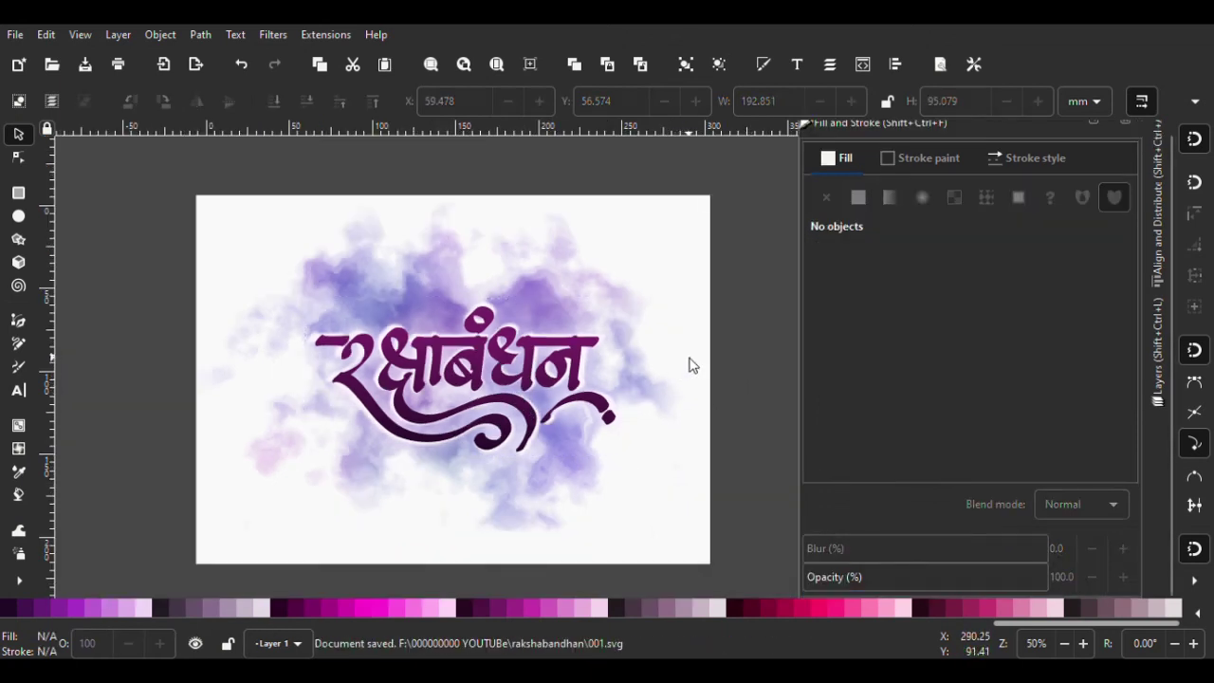
scroll(433, 332, down, 2)
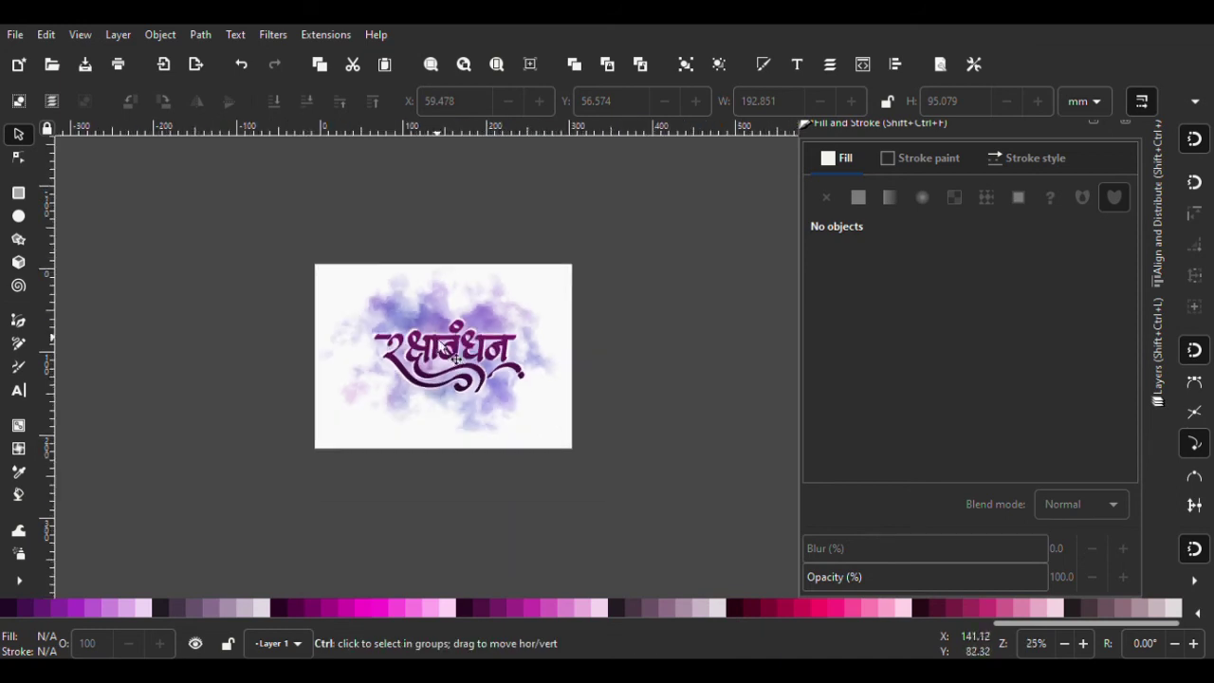
scroll(481, 480, up, 2)
scroll(481, 480, up, 1)
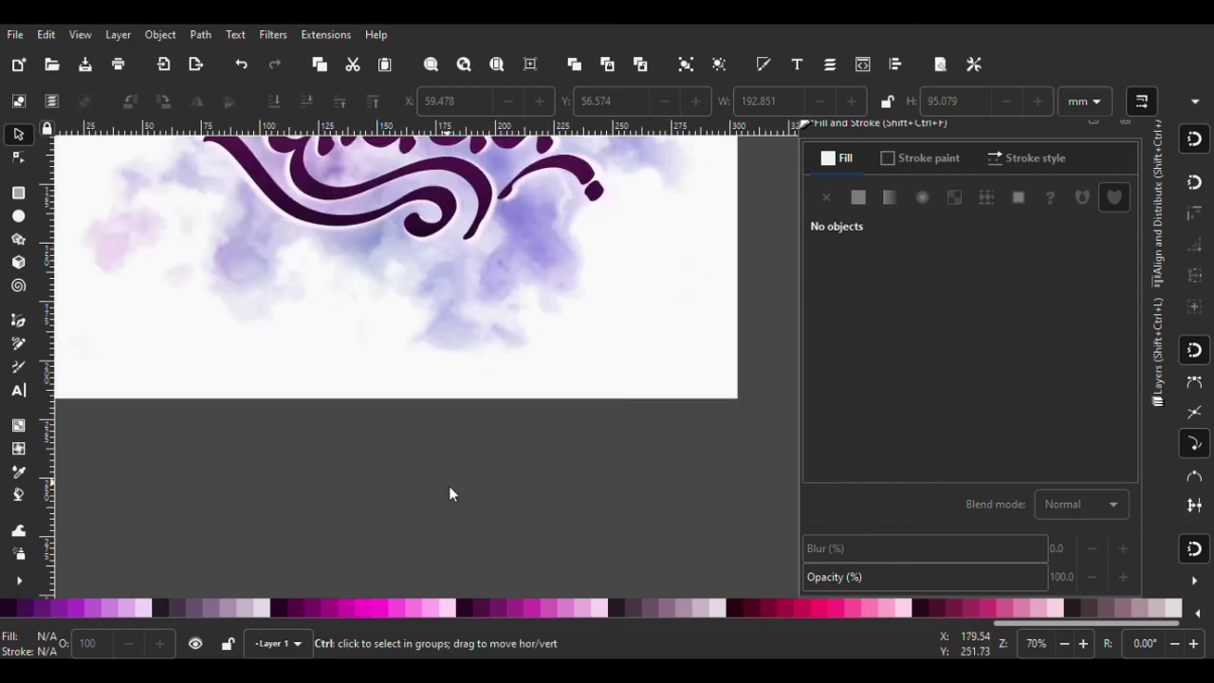
scroll(500, 414, down, 1)
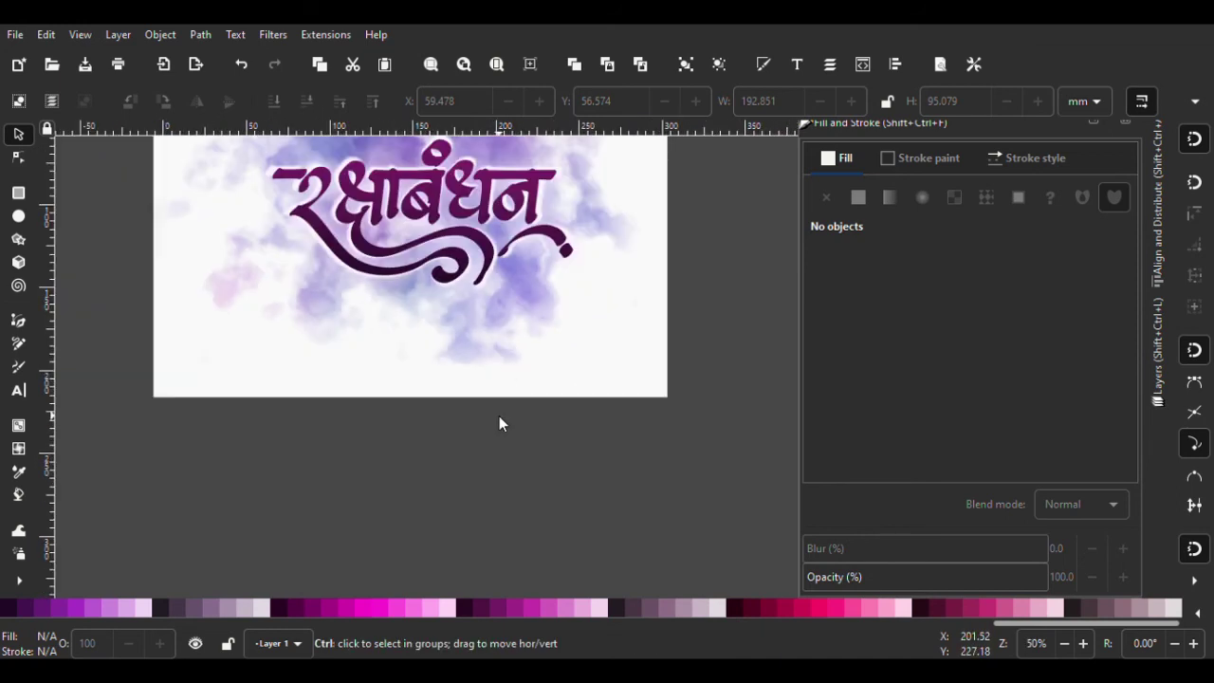
scroll(495, 423, down, 1)
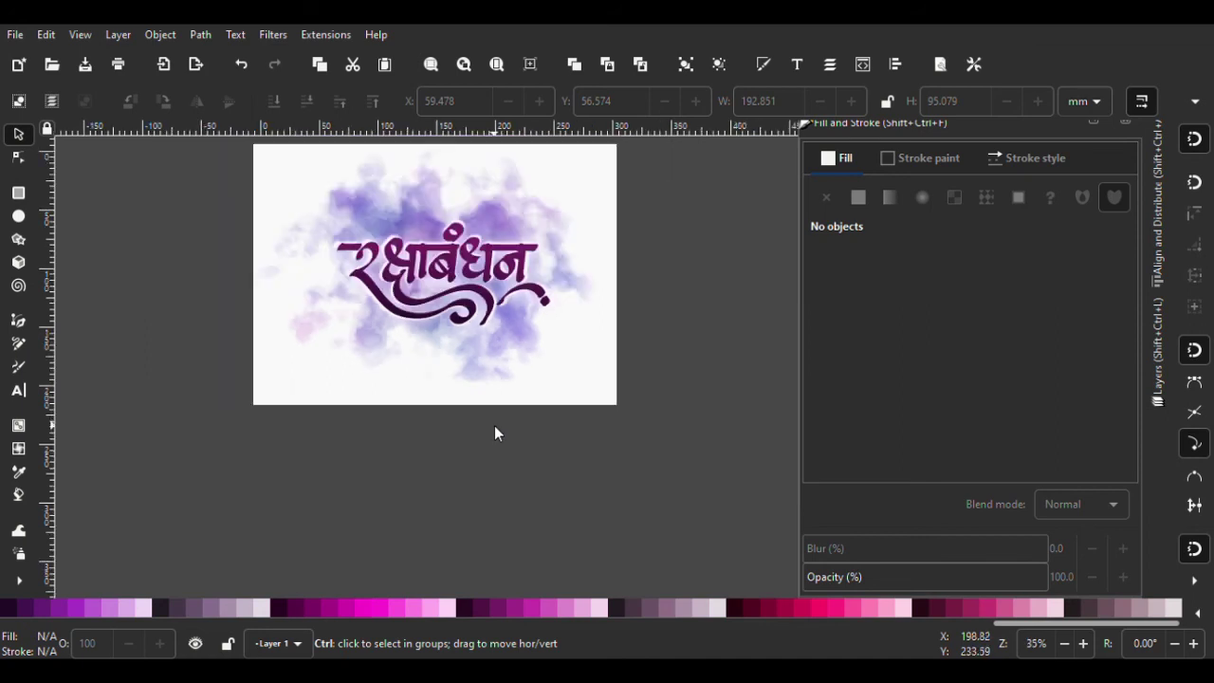
scroll(425, 308, up, 1)
scroll(425, 307, down, 1)
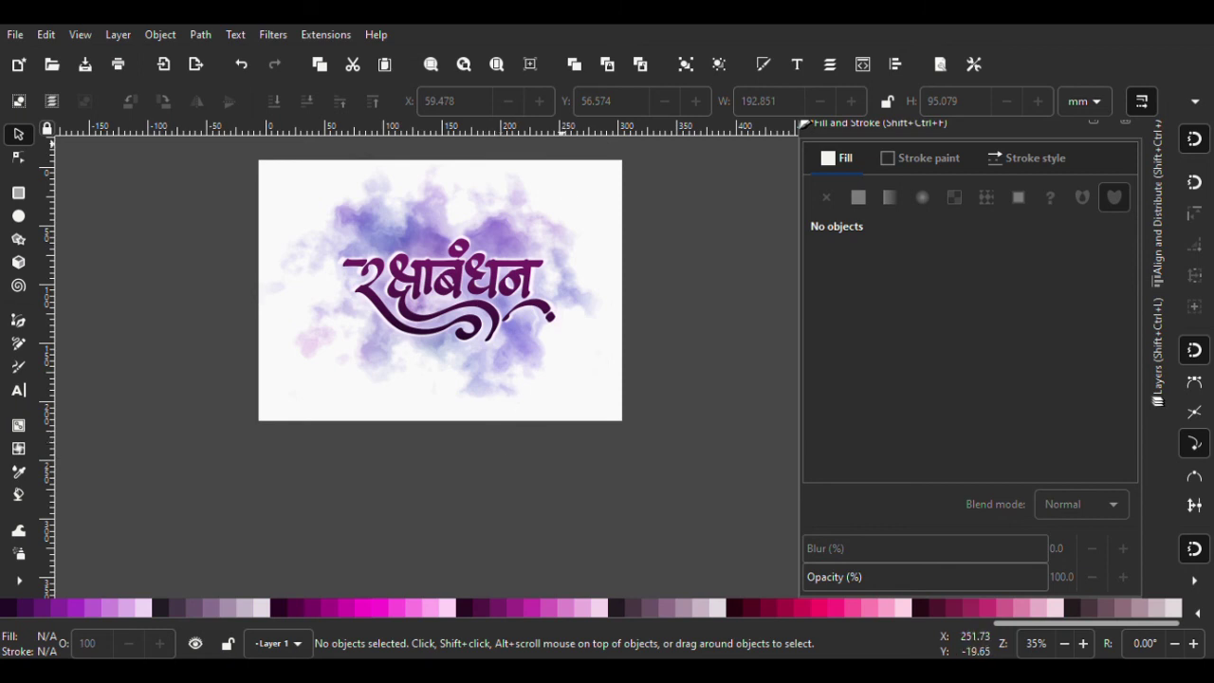
scroll(424, 239, up, 1)
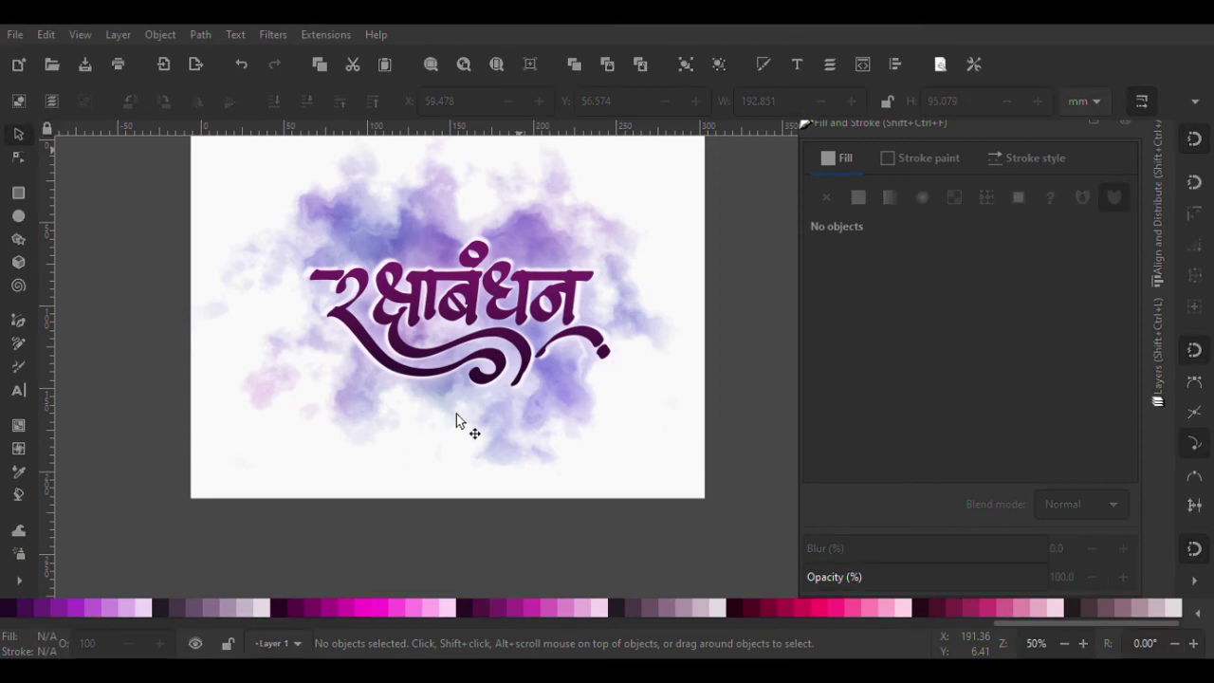
Paste the rakhi image, shrink it, and move it onto the lettering
key(ctrl+v)
key(minus)
key(minus)
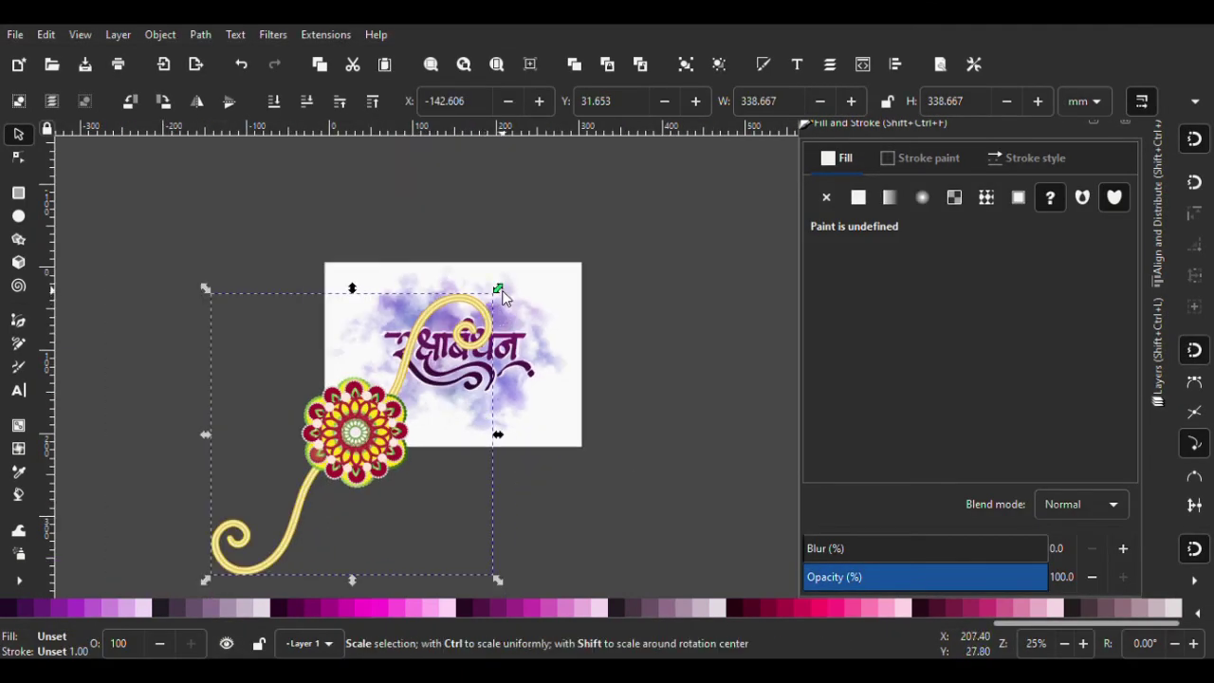
drag(503, 297, 302, 479)
mouse_move(282, 530)
mouse_down()
mouse_move(443, 357)
mouse_move(437, 347)
mouse_up()
scroll(443, 343, up, 3)
Rotate the rakhi about 45 degrees and place it just above the lettering
click(409, 338)
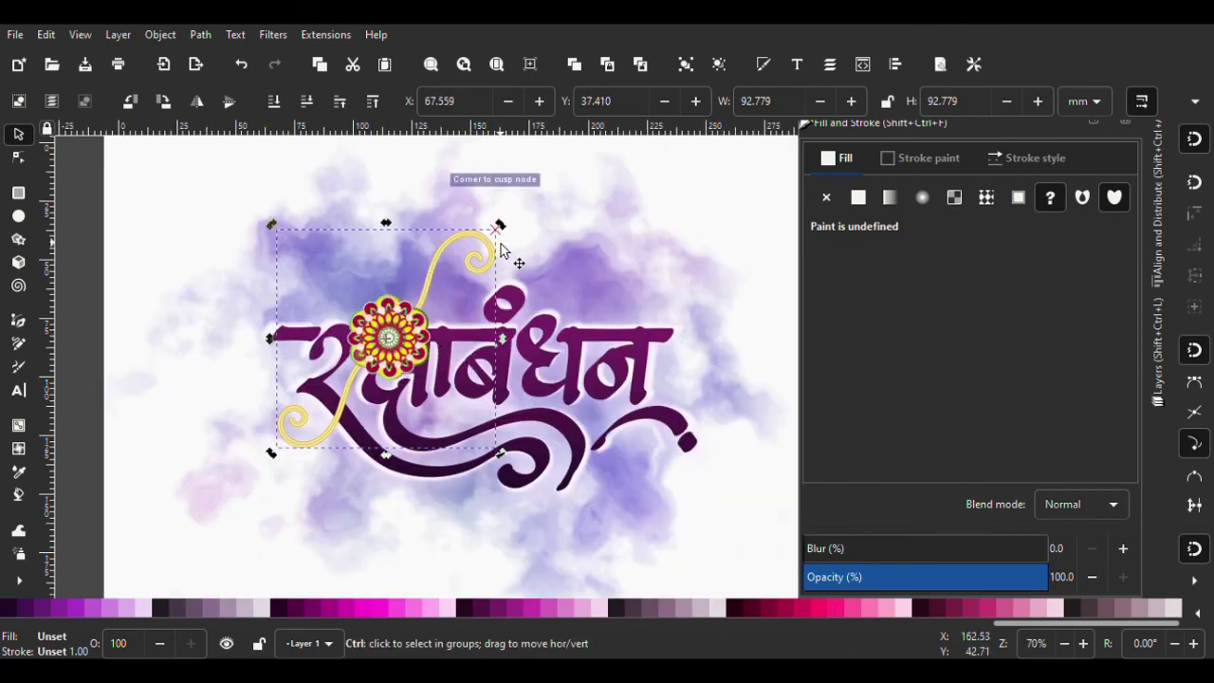
mouse_move(500, 228)
mouse_down()
mouse_move(544, 290)
mouse_move(550, 349)
mouse_up()
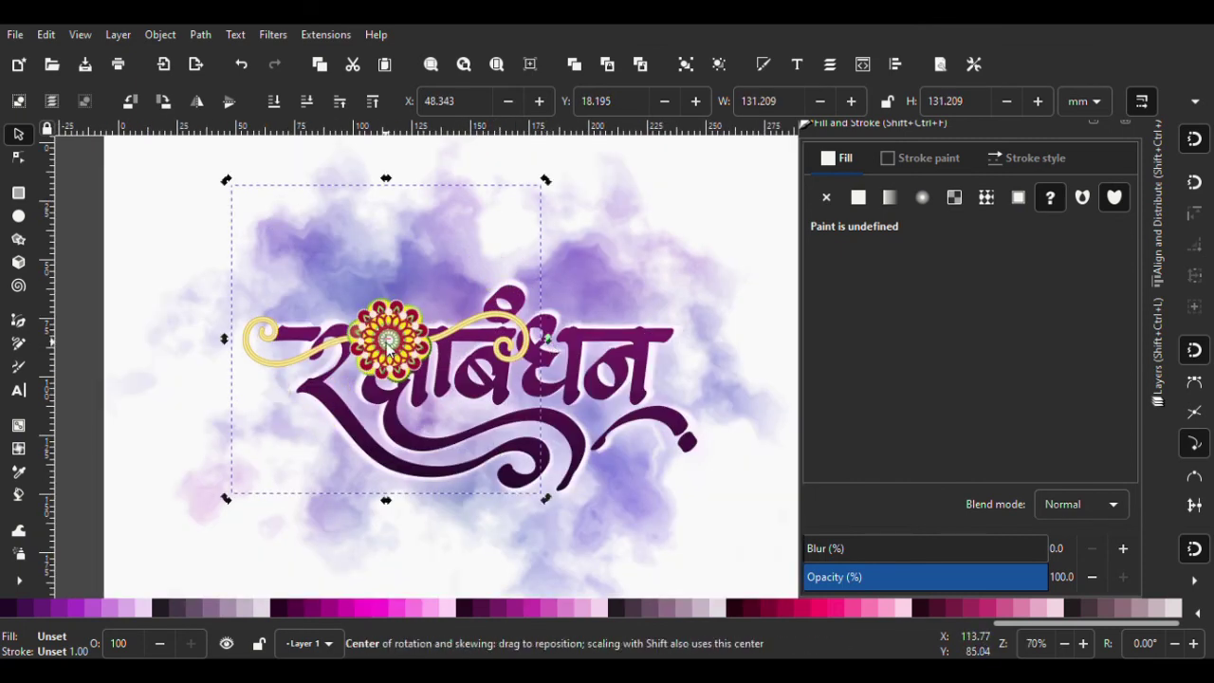
drag(391, 349, 507, 297)
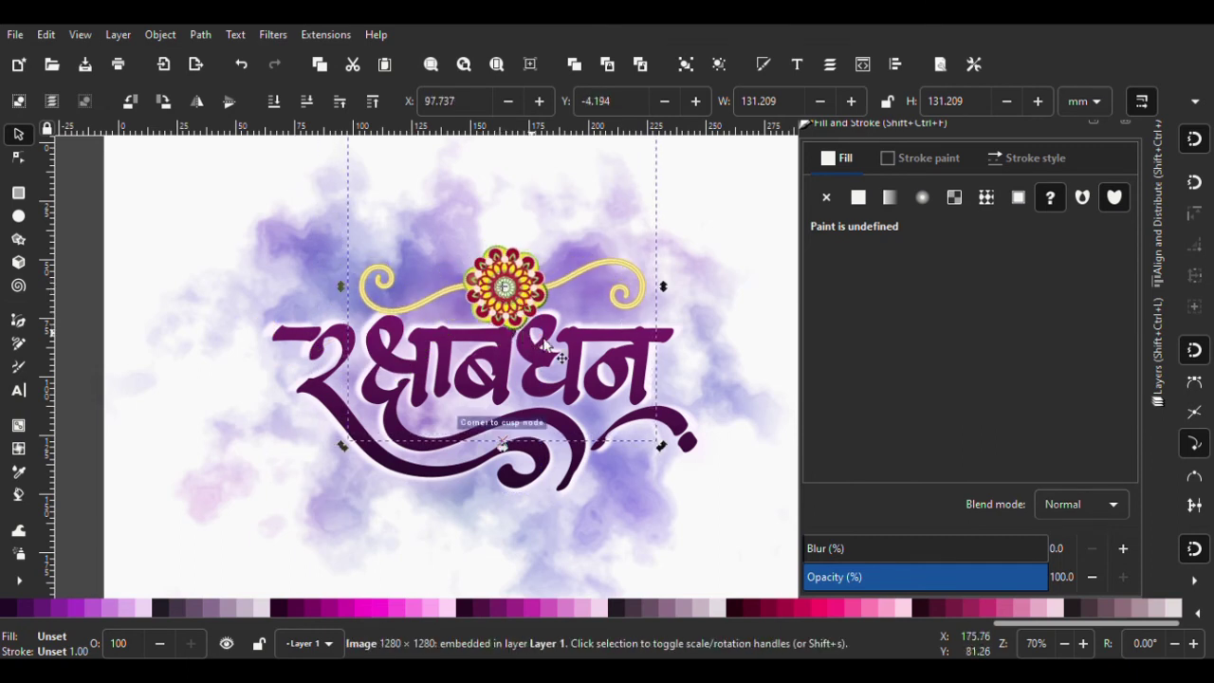
key(Left)
key(Left)
key(Left)
key(Left)
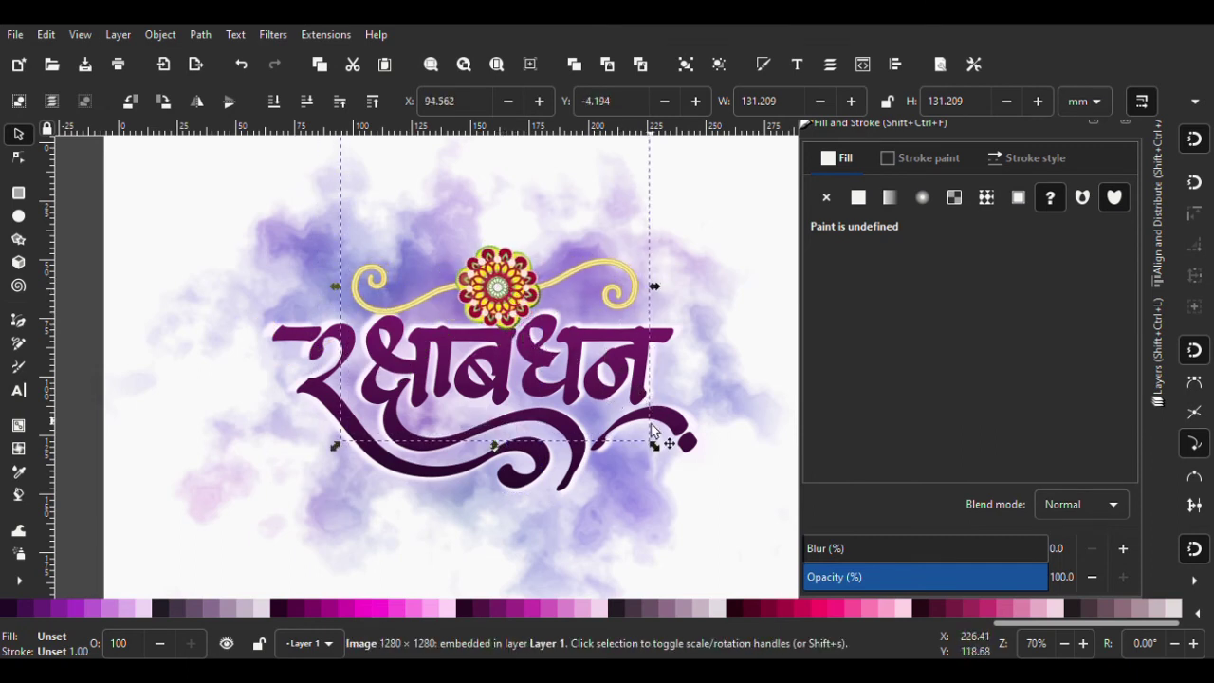
Rotate the rakhi slightly more and nudge it two steps higher
click(516, 290)
drag(649, 454, 638, 461)
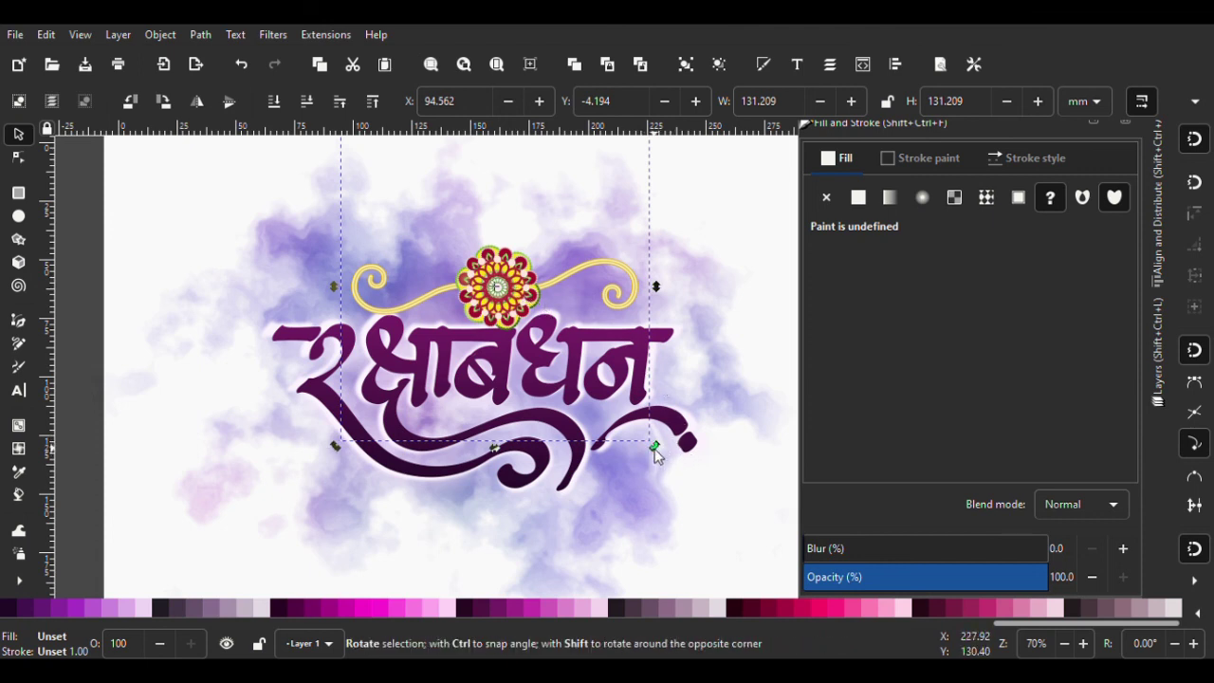
scroll(475, 344, down, 2)
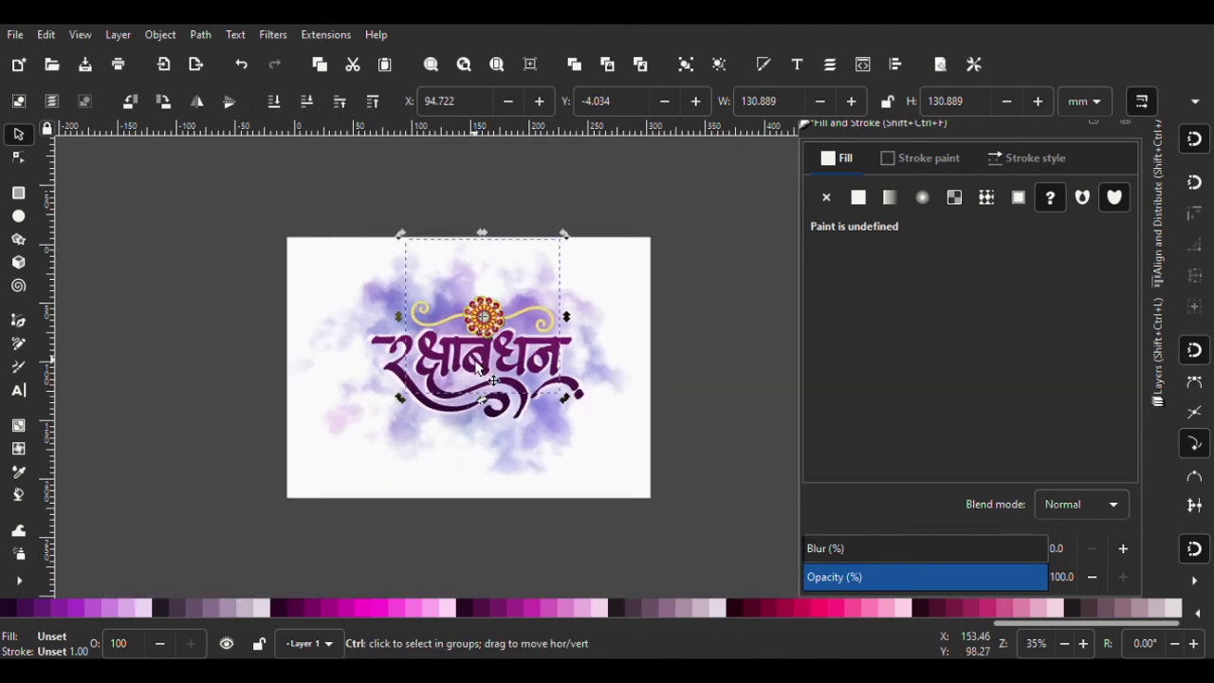
key(Up)
key(Up)
key(Up)
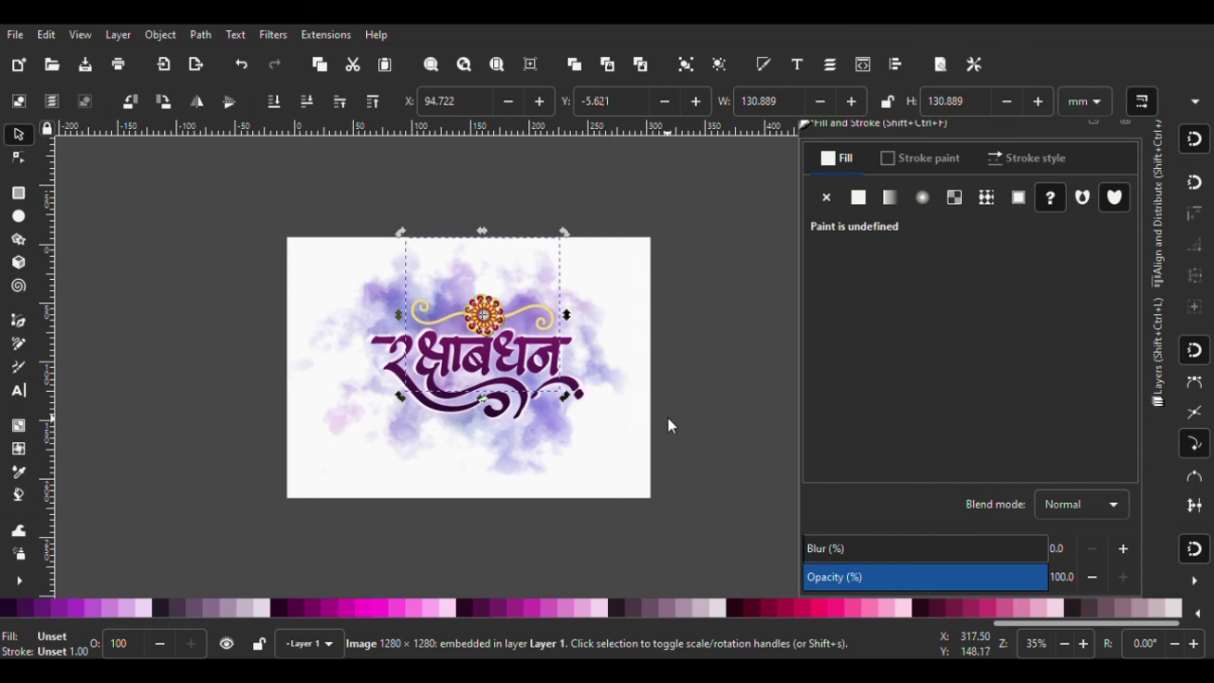
key(Up)
key(Up)
Reselect the rakhi image and save the document
key(Escape)
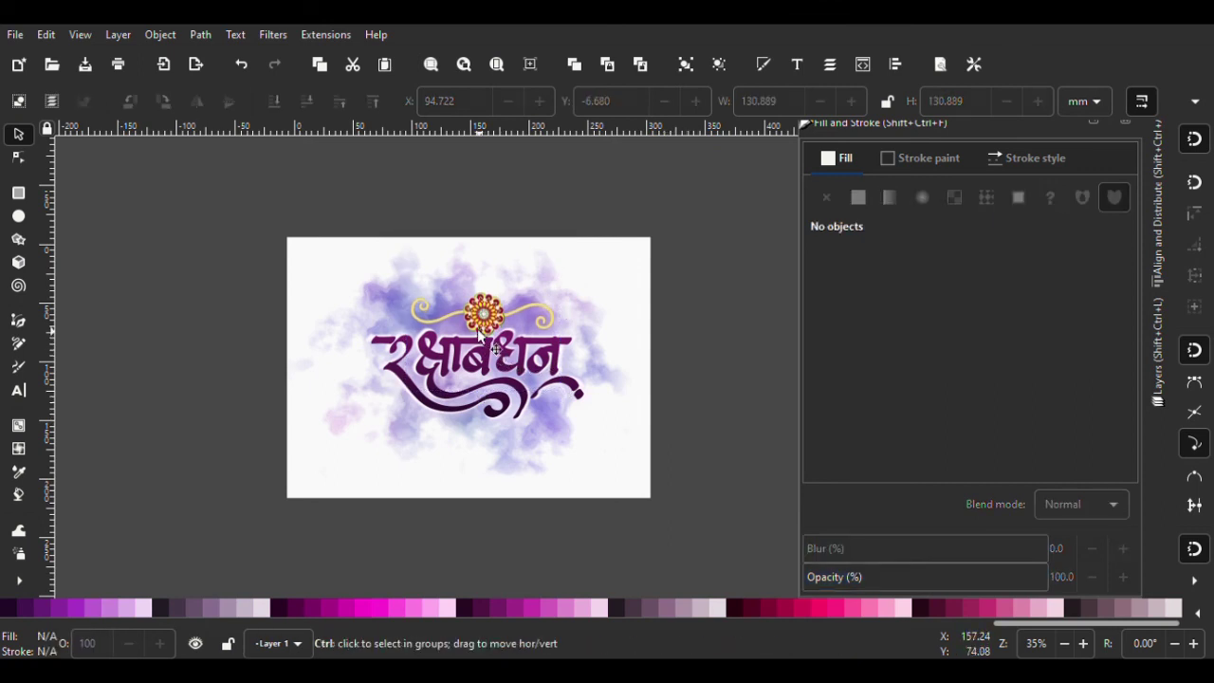
scroll(479, 332, up, 2)
scroll(479, 332, up, 1)
click(519, 313)
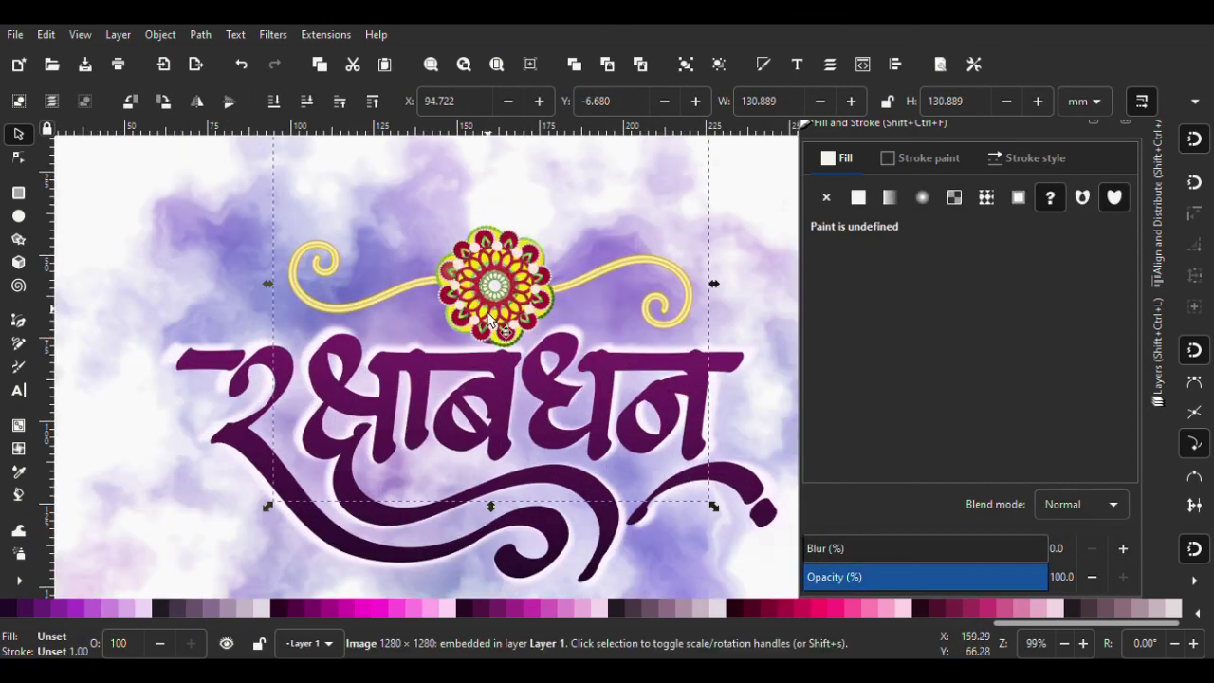
scroll(485, 327, down, 1)
key(ctrl+s)
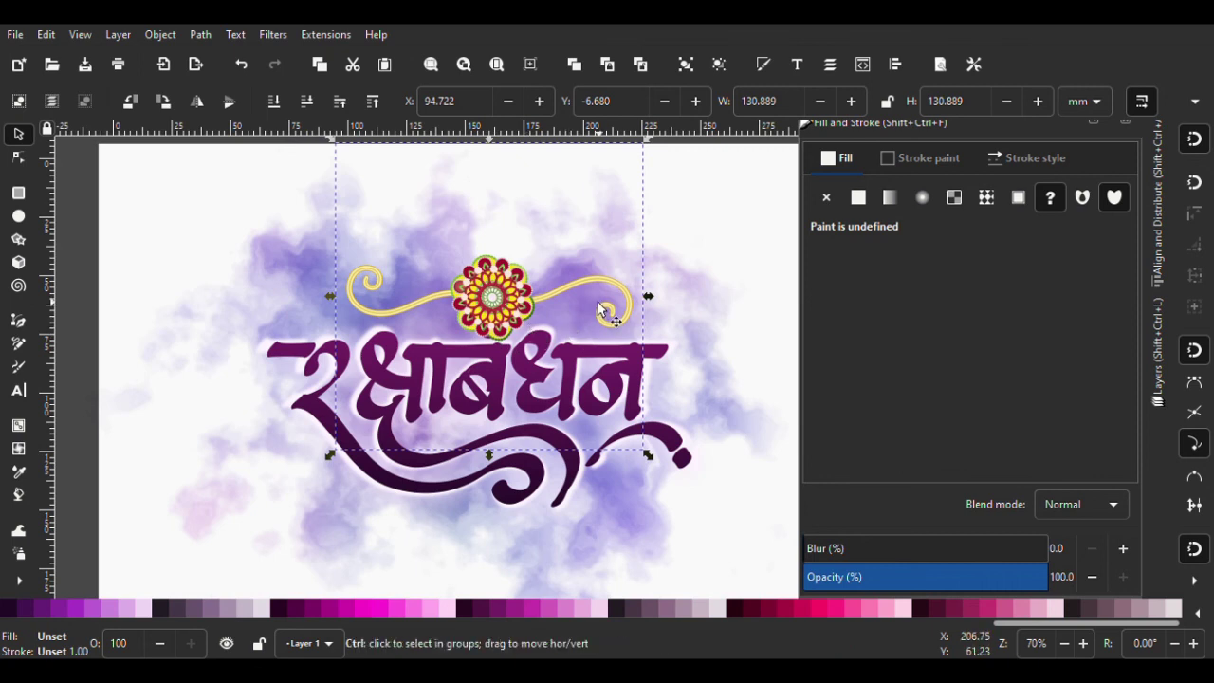
Browse the Path menu without choosing a command, then deselect the rakhi image
scroll(563, 287, up, 1)
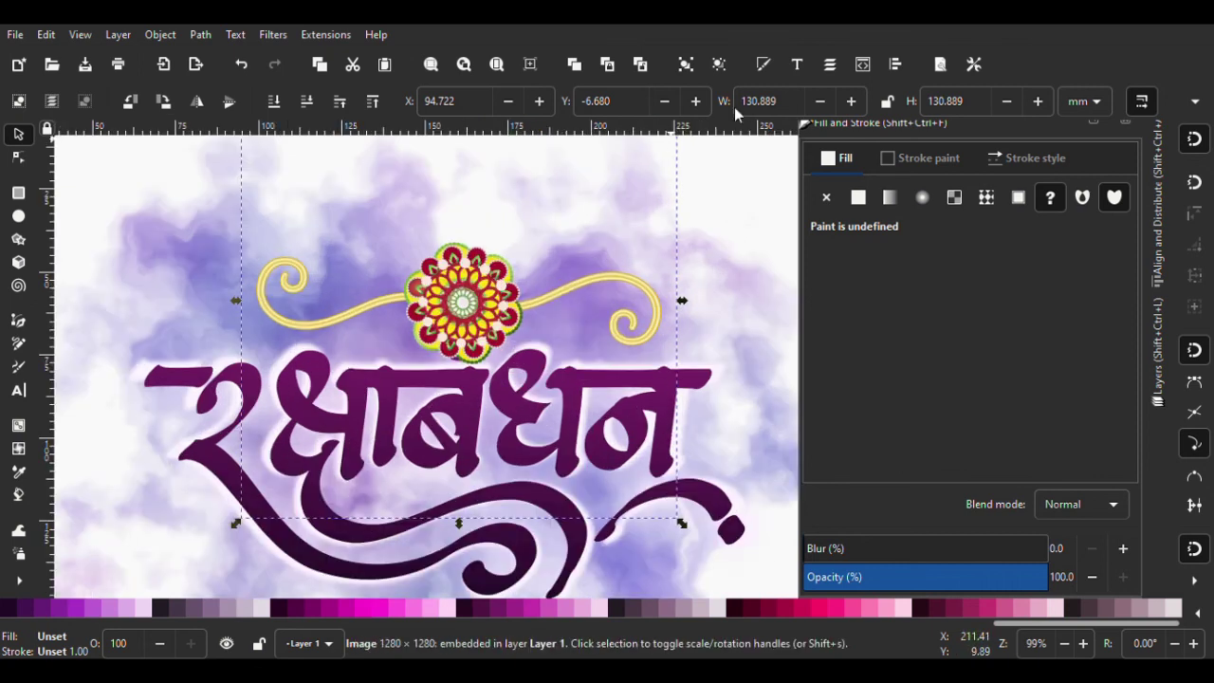
click(202, 35)
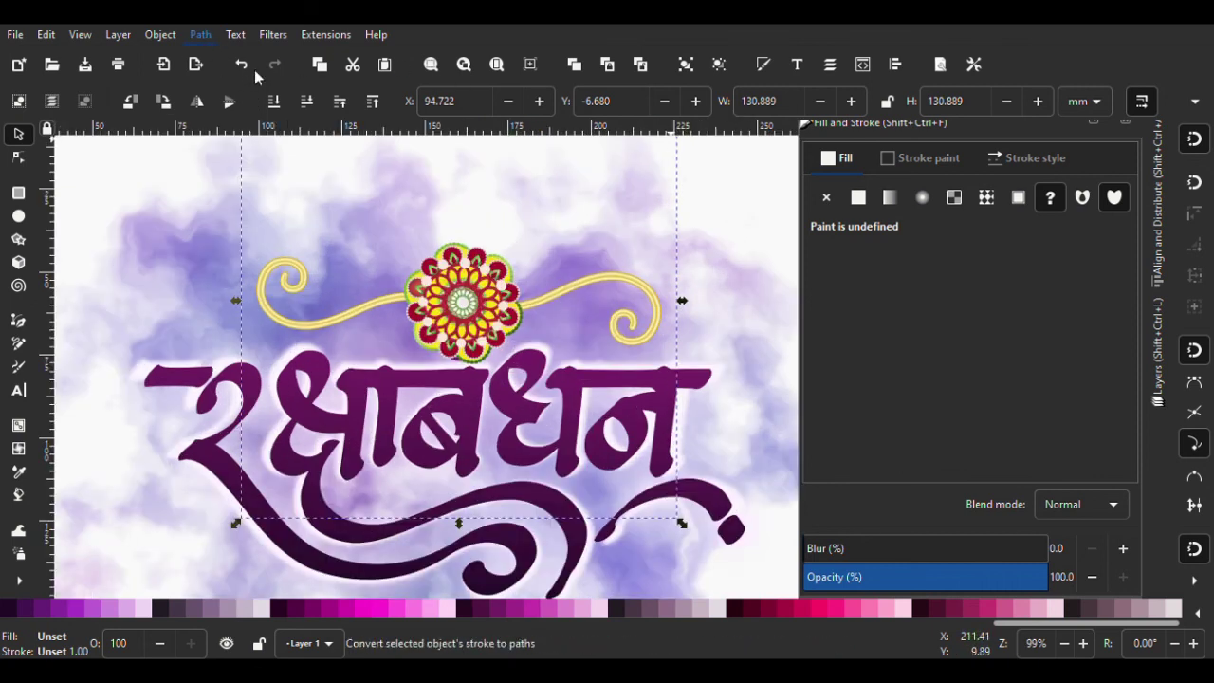
click(716, 240)
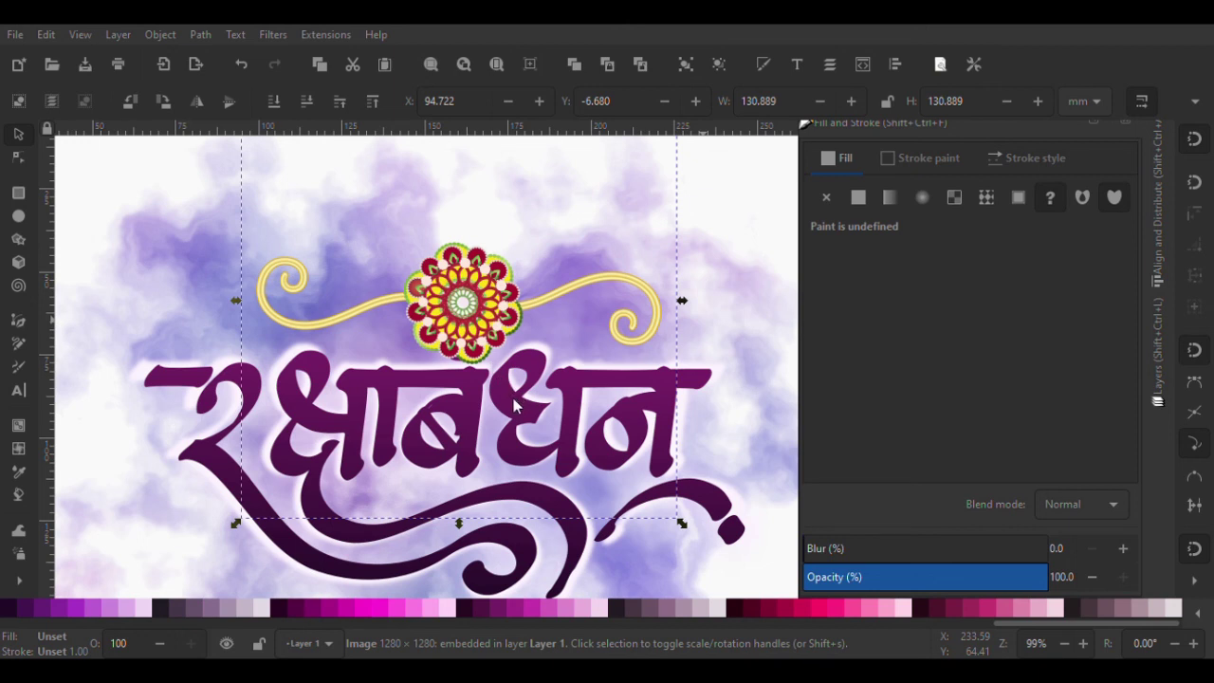
click(481, 315)
scroll(481, 315, down, 1)
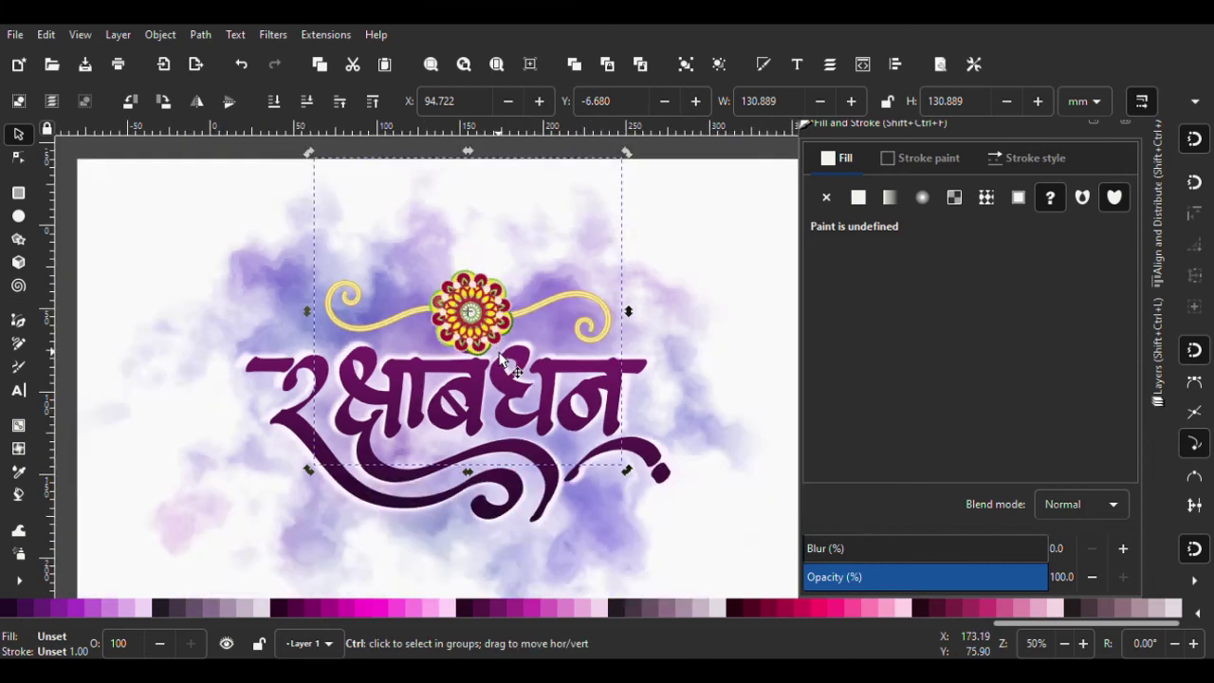
scroll(481, 316, down, 1)
click(729, 371)
scroll(560, 379, down, 1)
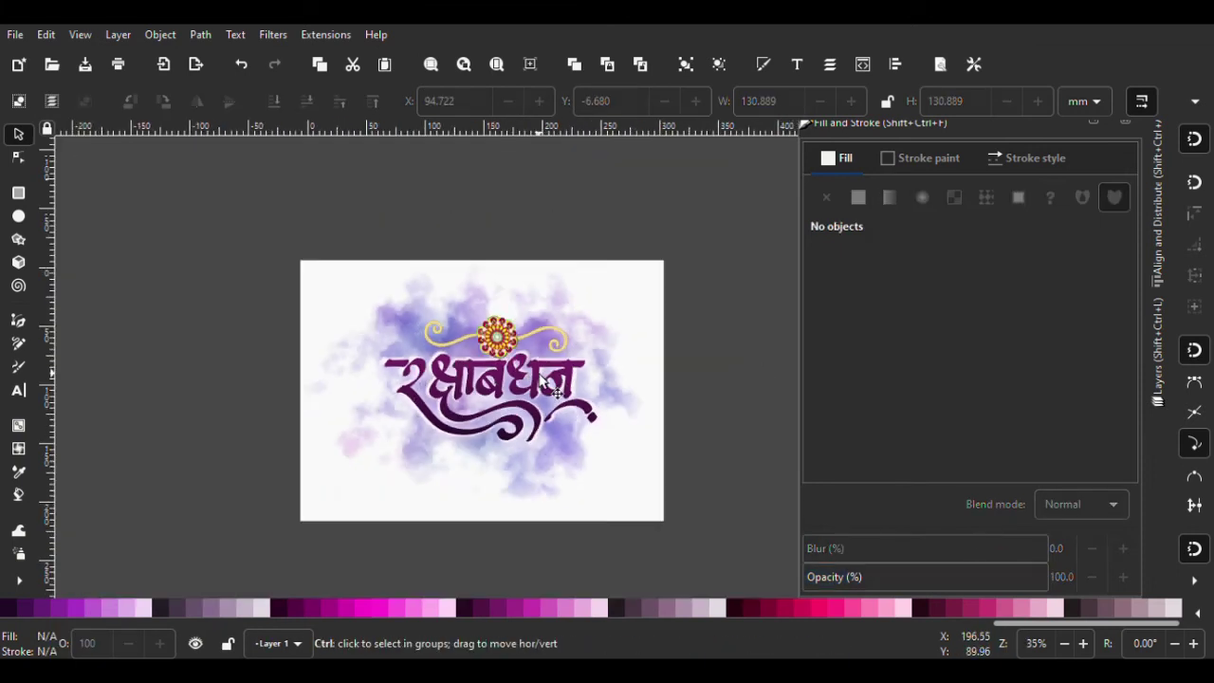
scroll(569, 374, up, 1)
scroll(489, 327, up, 1)
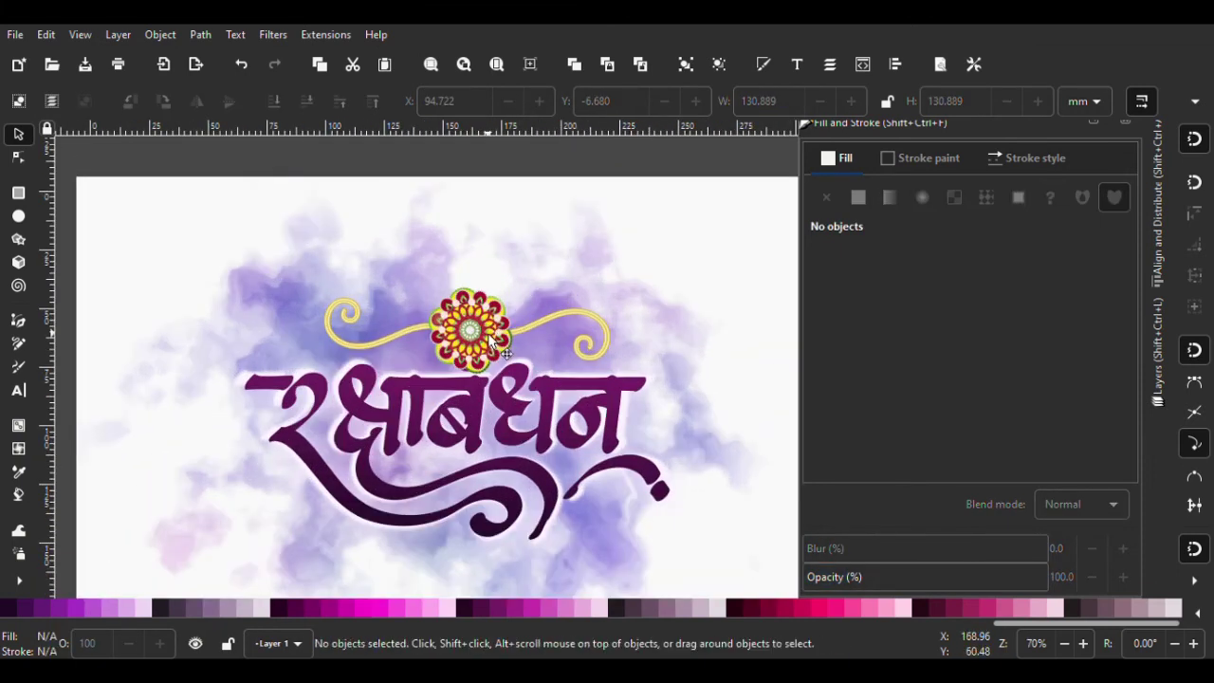
Select the rakhi image and scroll around the page to inspect its placement
click(530, 353)
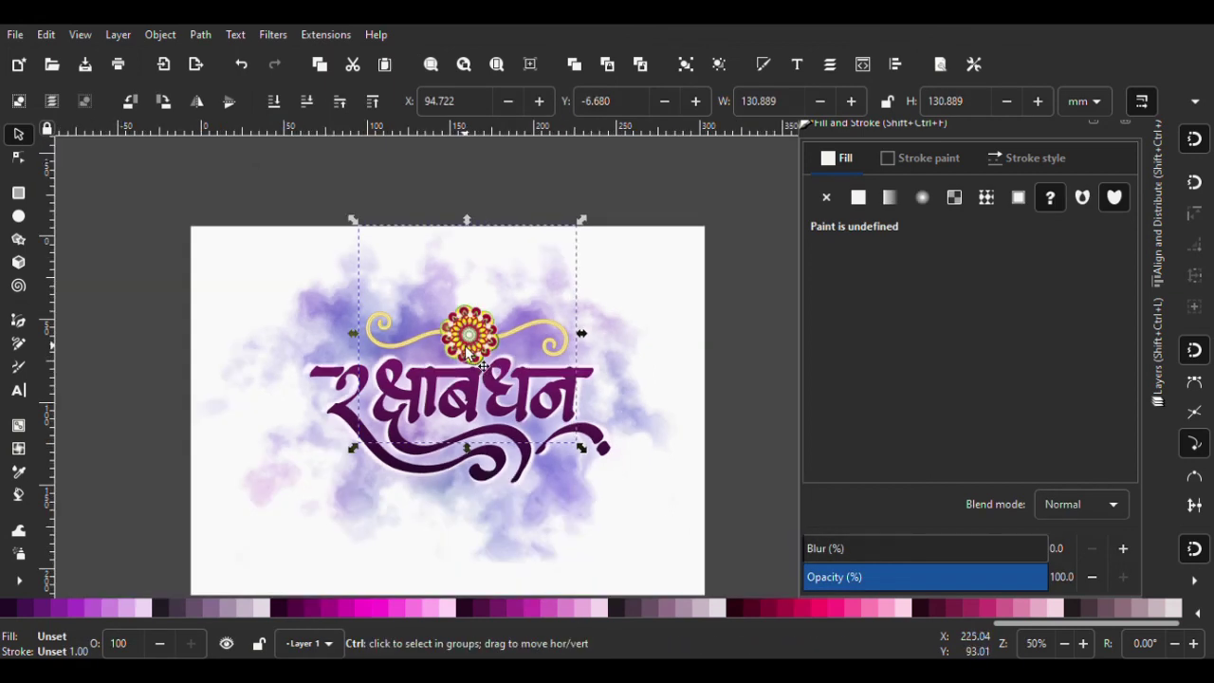
scroll(469, 345, down, 1)
scroll(488, 354, up, 1)
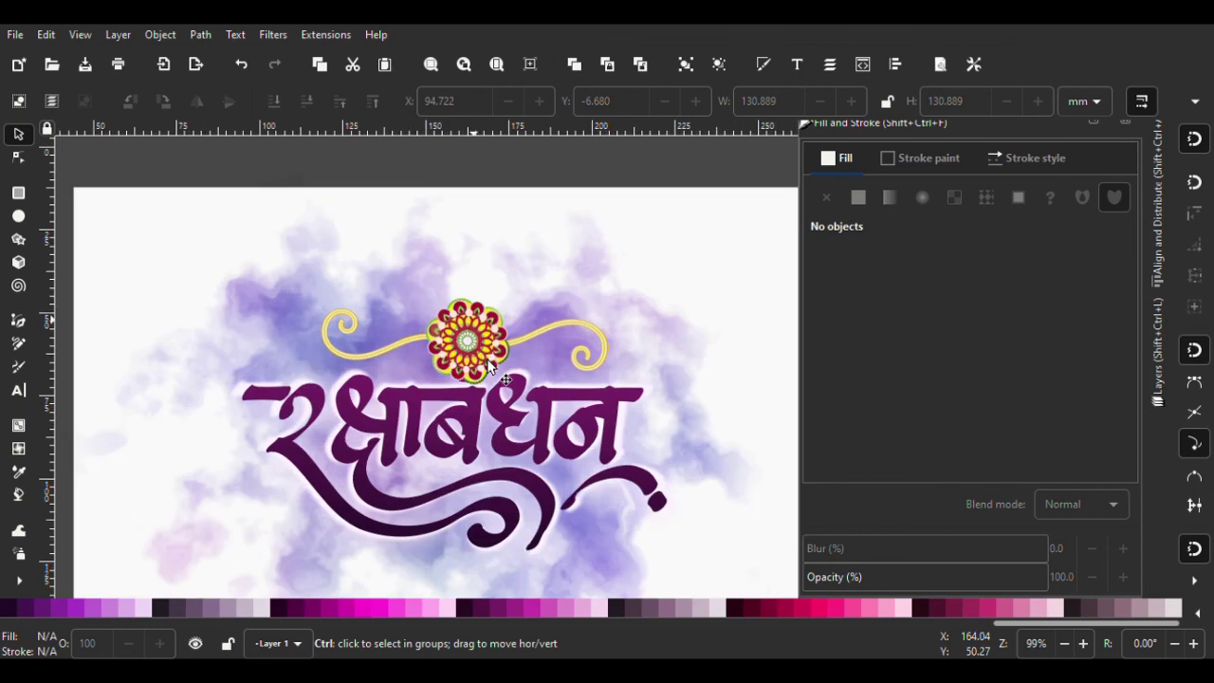
scroll(489, 354, up, 1)
scroll(488, 354, up, 2)
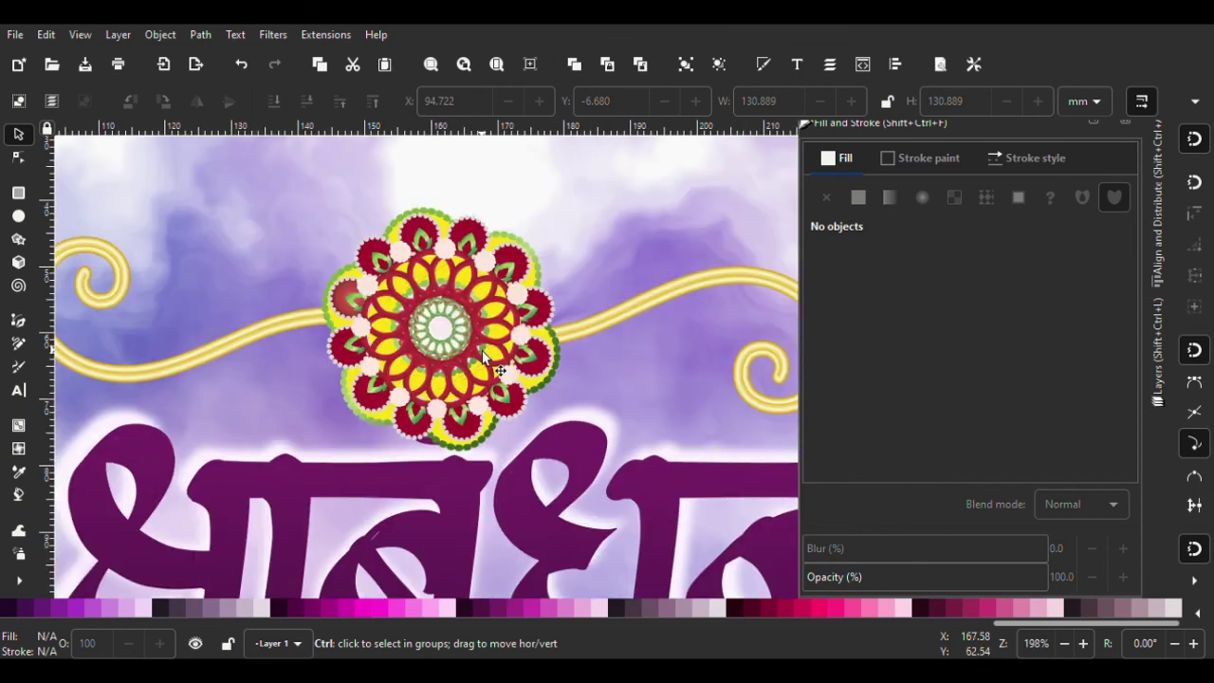
scroll(483, 354, down, 1)
scroll(479, 353, down, 1)
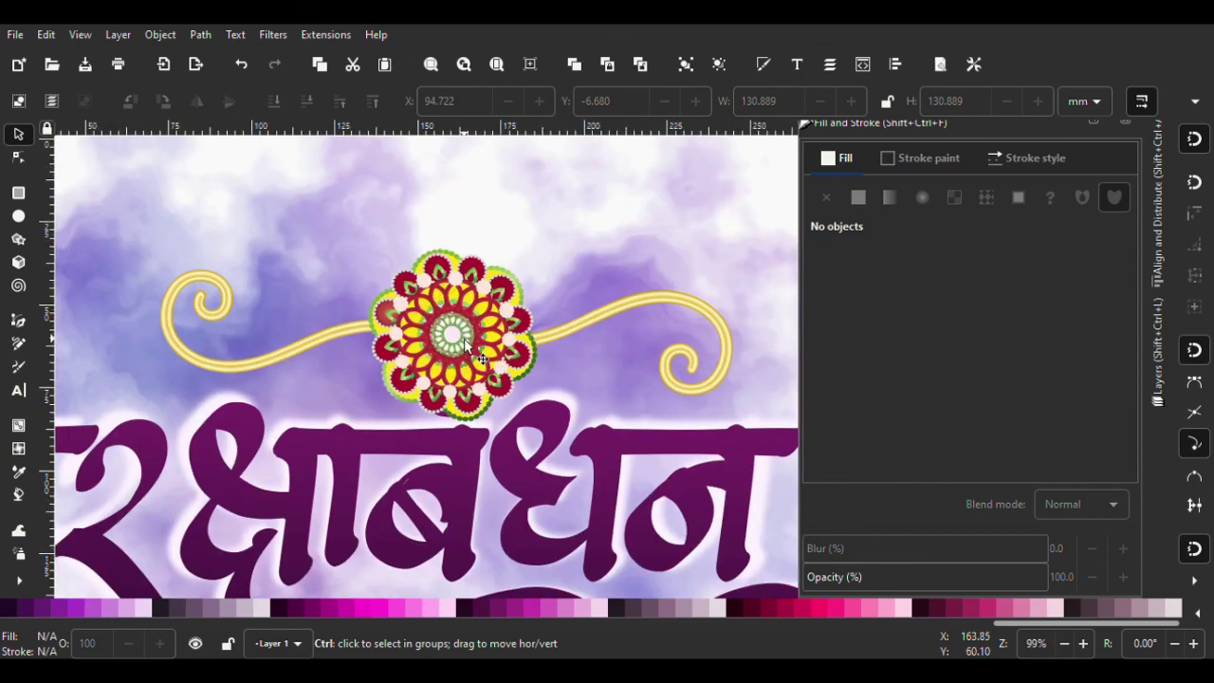
scroll(479, 353, down, 1)
scroll(479, 352, down, 1)
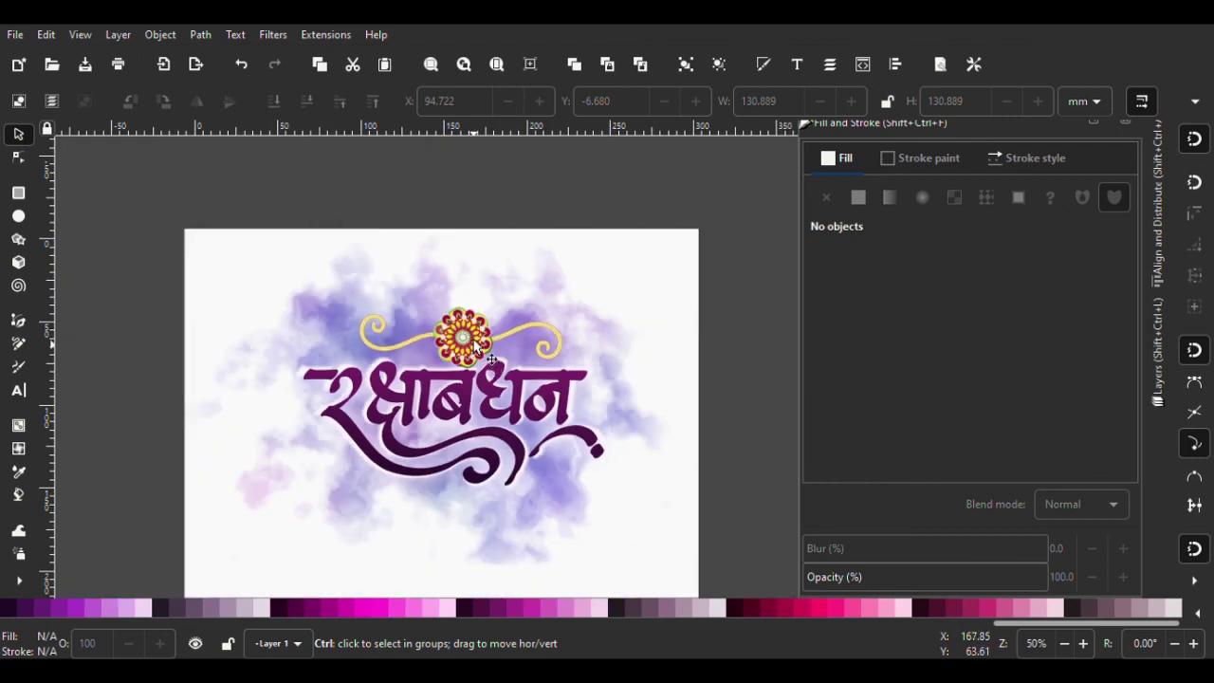
scroll(478, 352, up, 2)
scroll(466, 327, up, 3)
scroll(451, 321, up, 2)
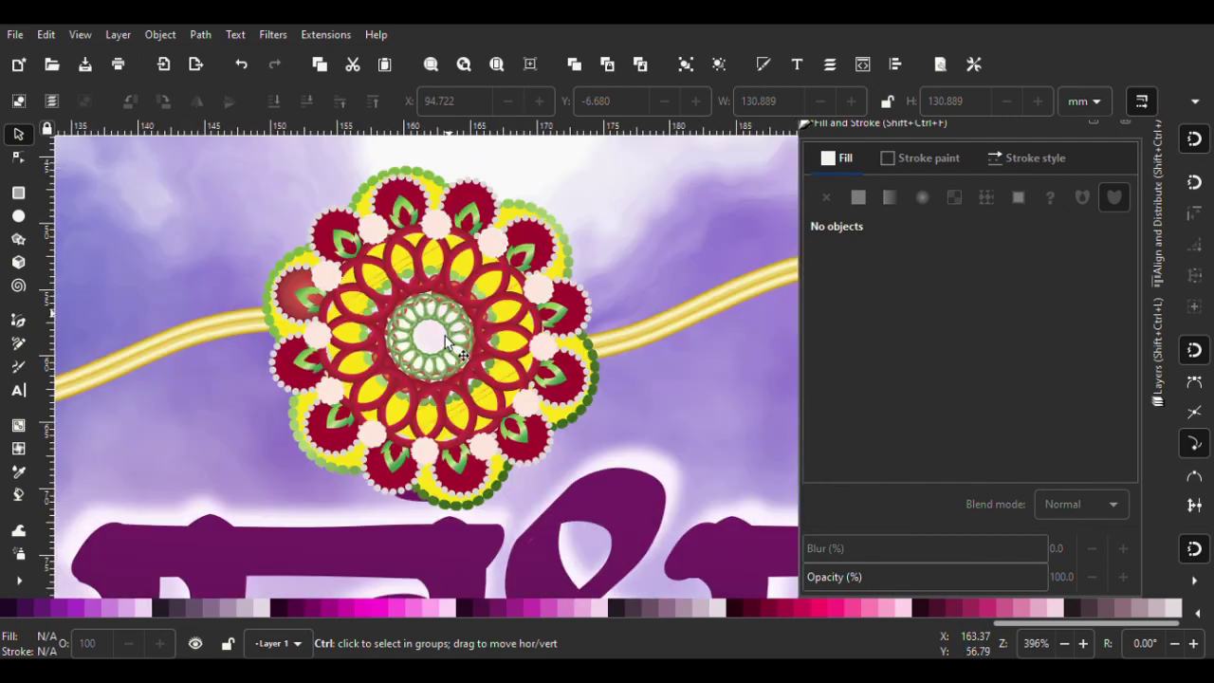
scroll(454, 357, up, 1)
scroll(453, 357, down, 1)
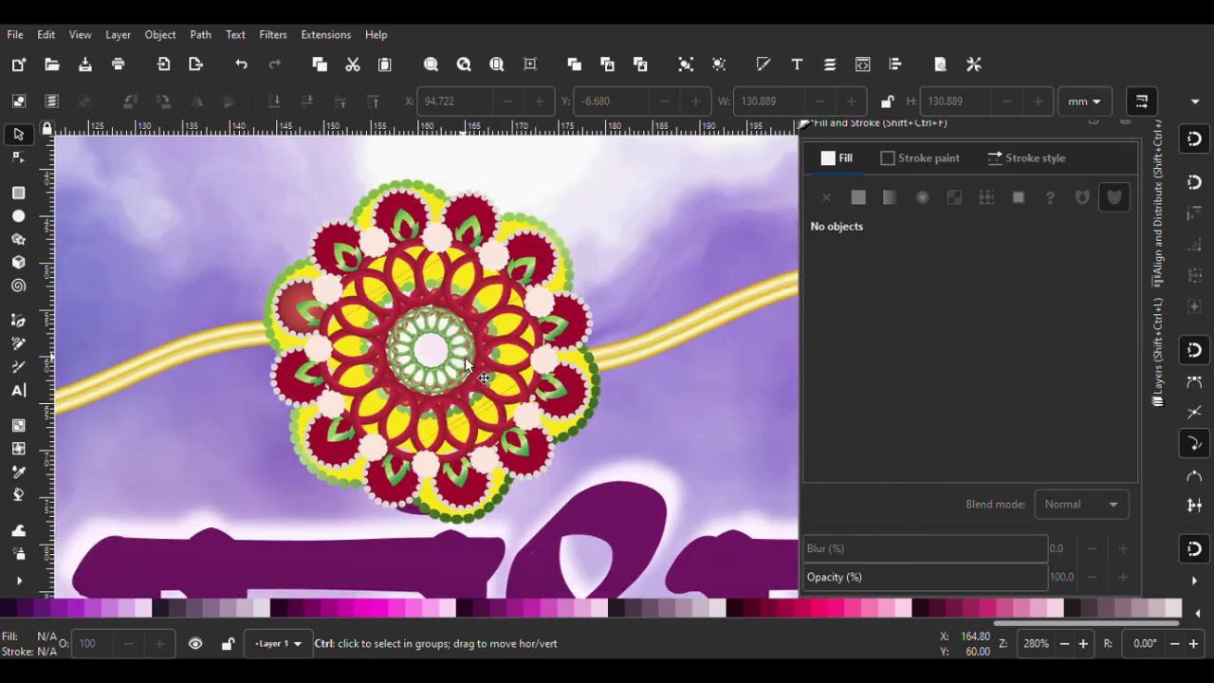
scroll(467, 365, down, 1)
scroll(472, 380, down, 1)
Nudge the rakhi left, right and down to X 93.134, Y -6.150 mm
click(477, 402)
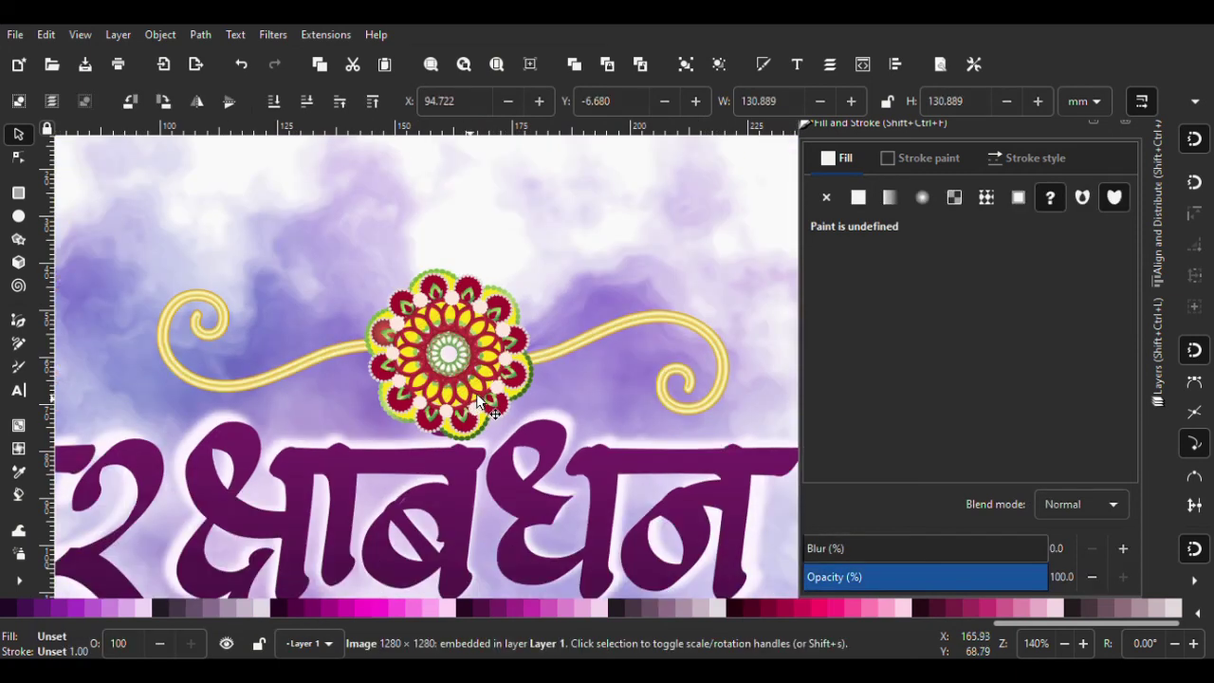
key(Left)
key(Left)
key(Left)
key(Left)
key(Left)
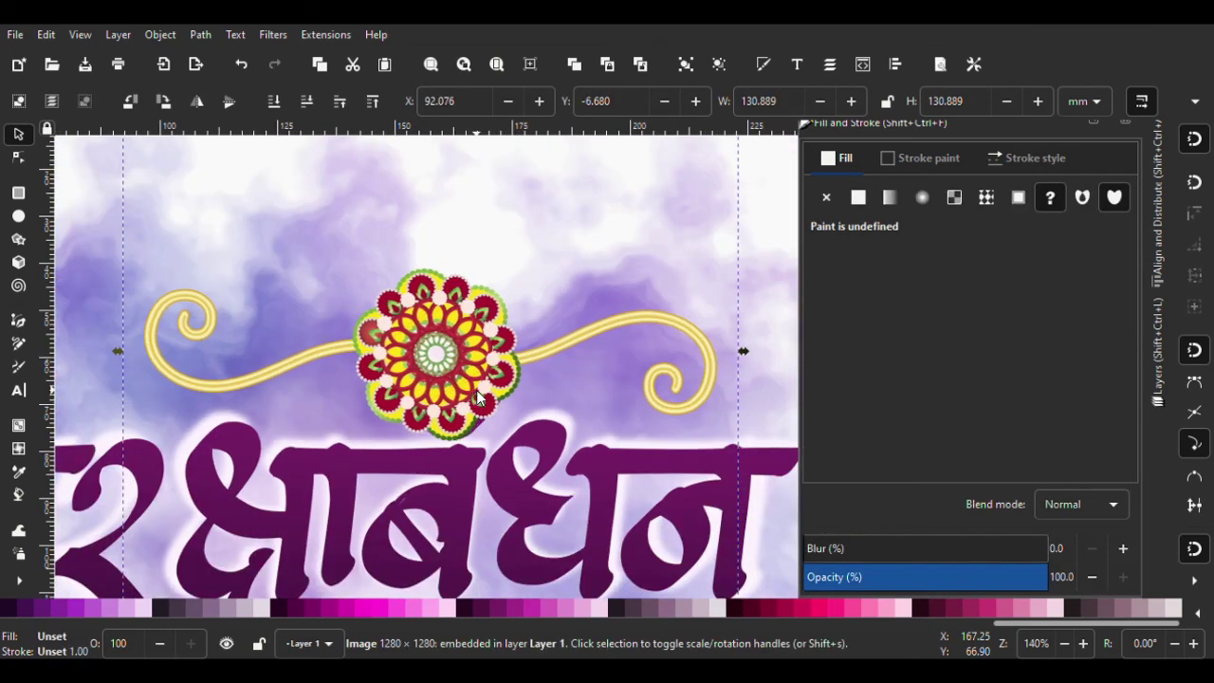
key(Right)
key(Right)
key(Down)
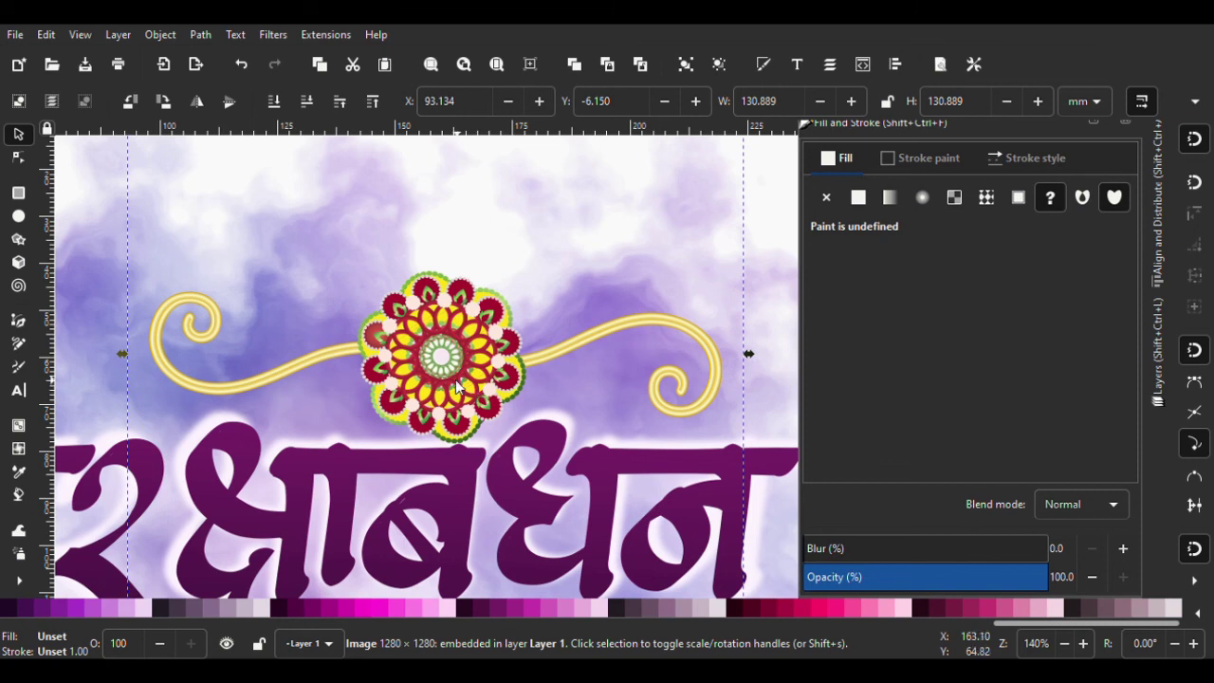
scroll(460, 378, up, 1)
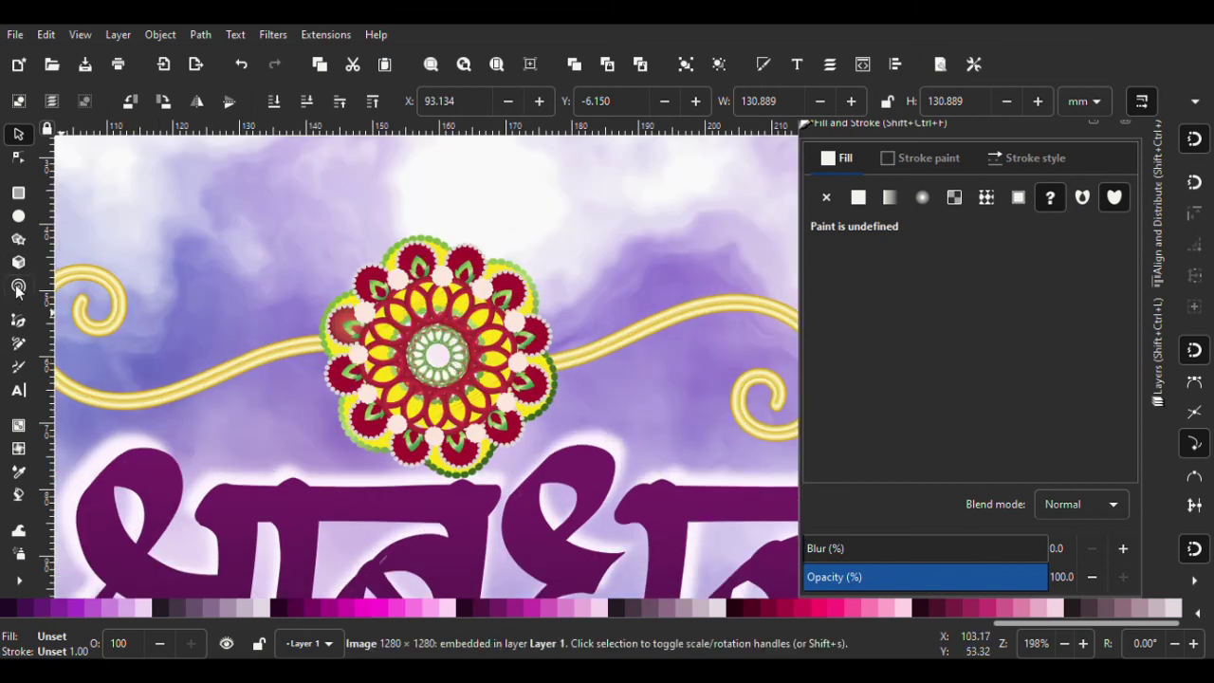
Draw a circle and centre it over the rakhi's middle
click(18, 216)
mouse_move(399, 318)
mouse_down()
mouse_move(474, 375)
mouse_move(445, 365)
mouse_up()
key(s)
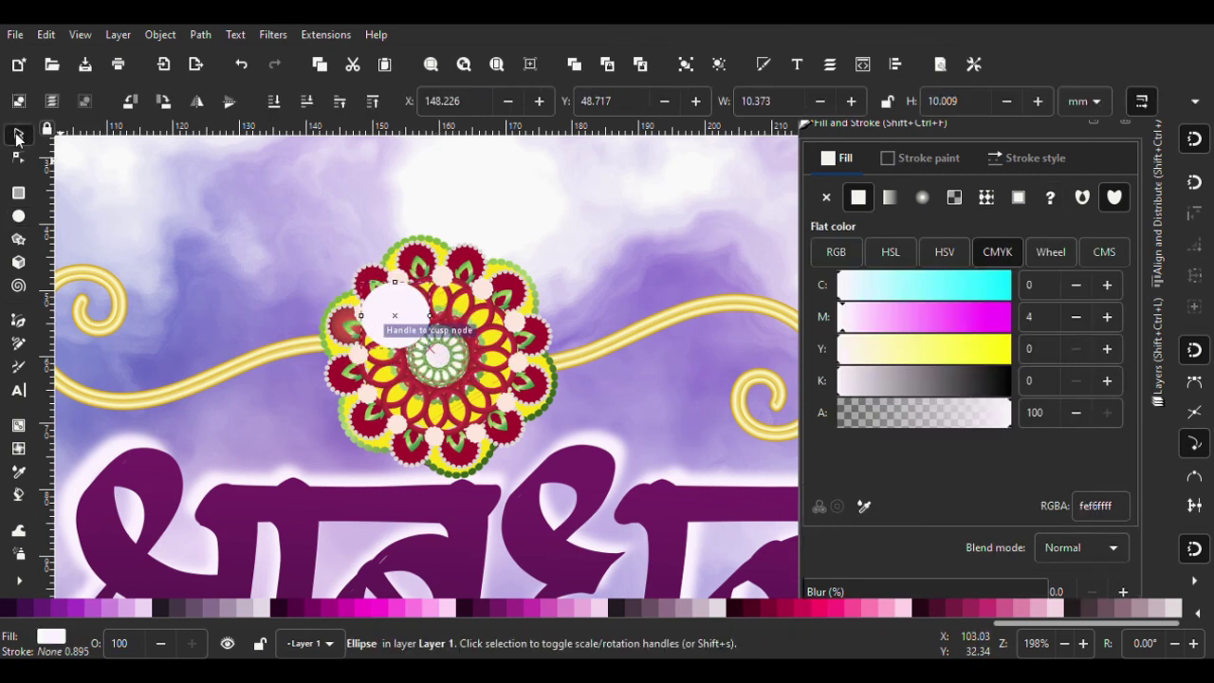
drag(386, 304, 430, 342)
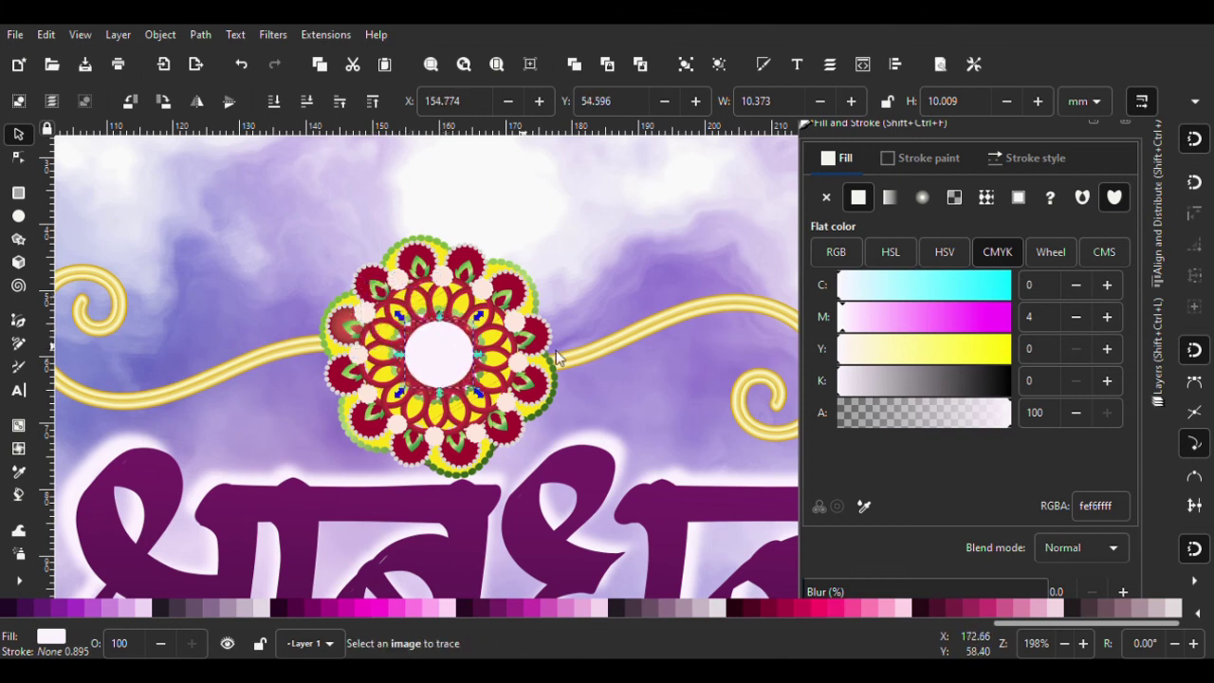
Remove the circle's fill and give it a flat purple outline
click(894, 159)
click(835, 158)
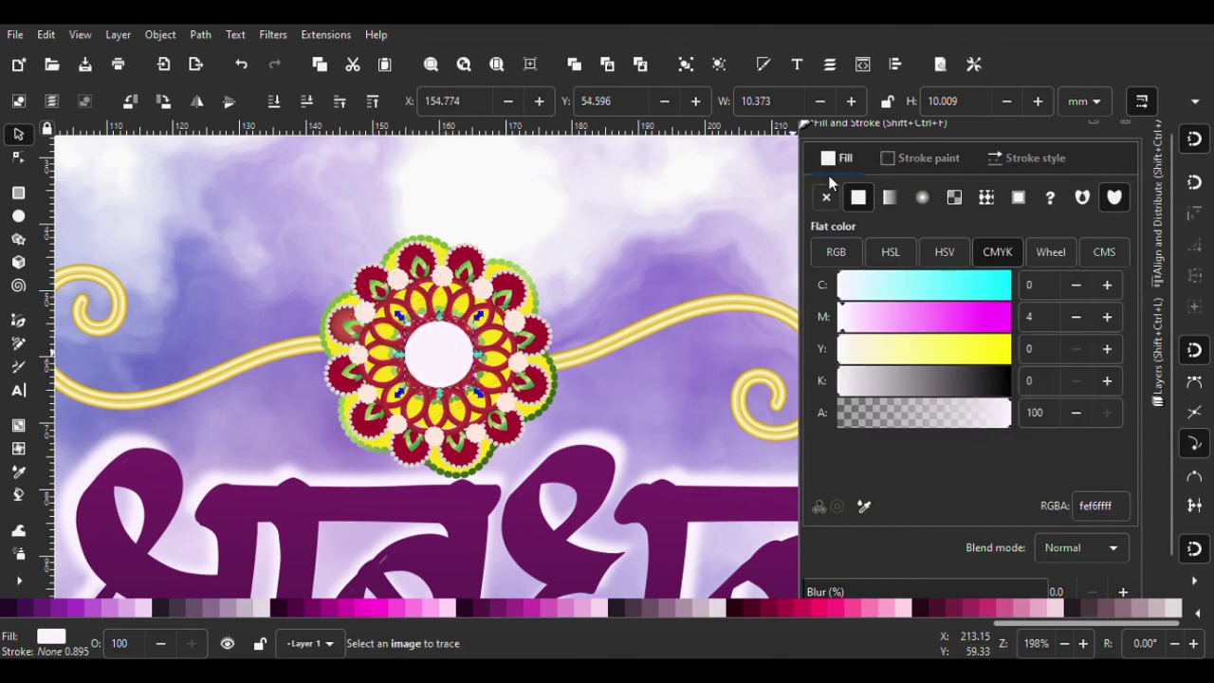
click(827, 196)
click(928, 159)
click(858, 198)
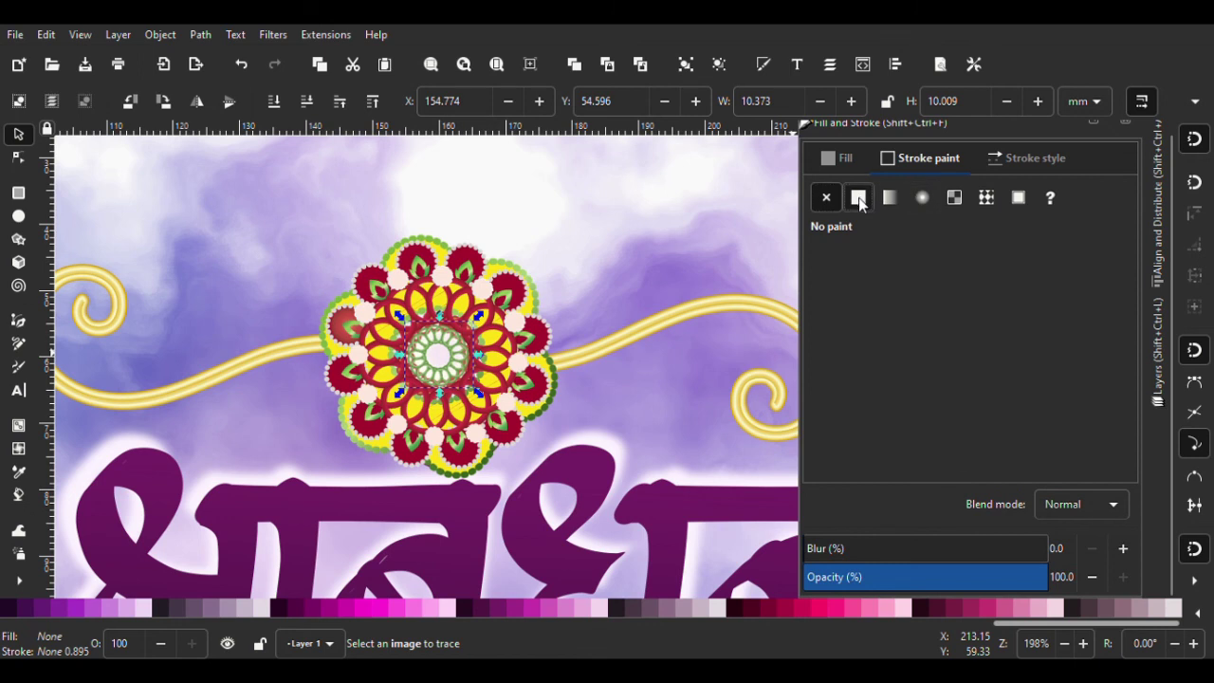
Set the purple ring's stroke width to 1.295 mm
click(1016, 162)
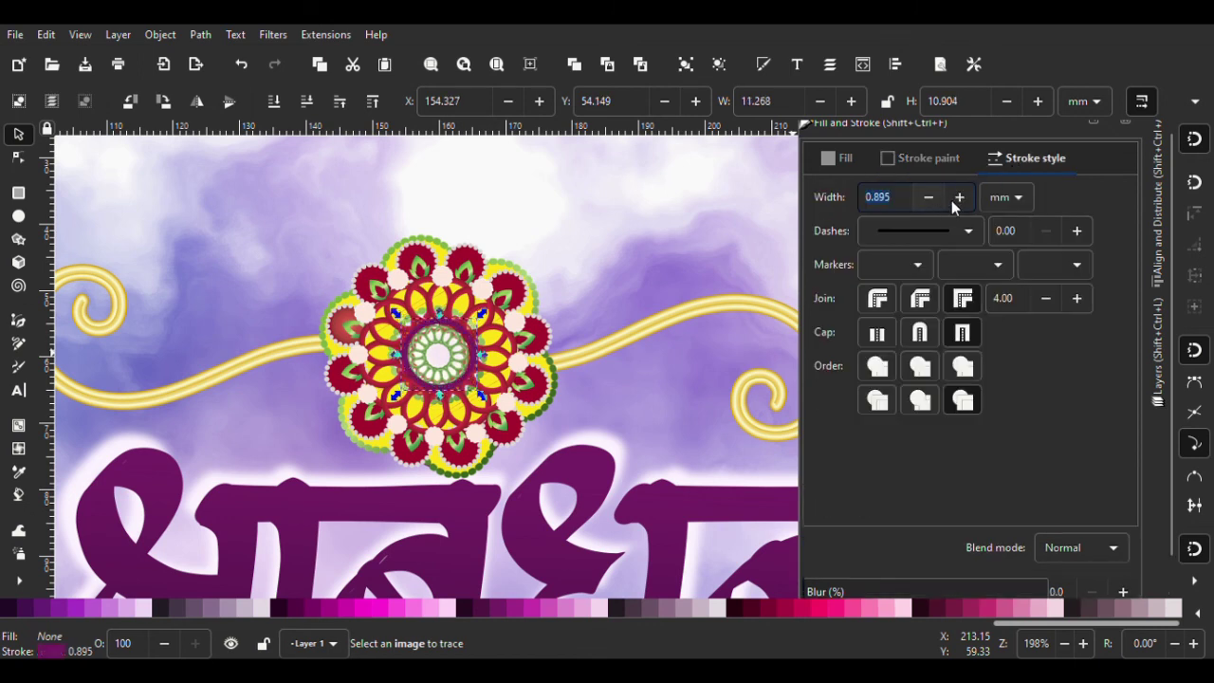
click(960, 198)
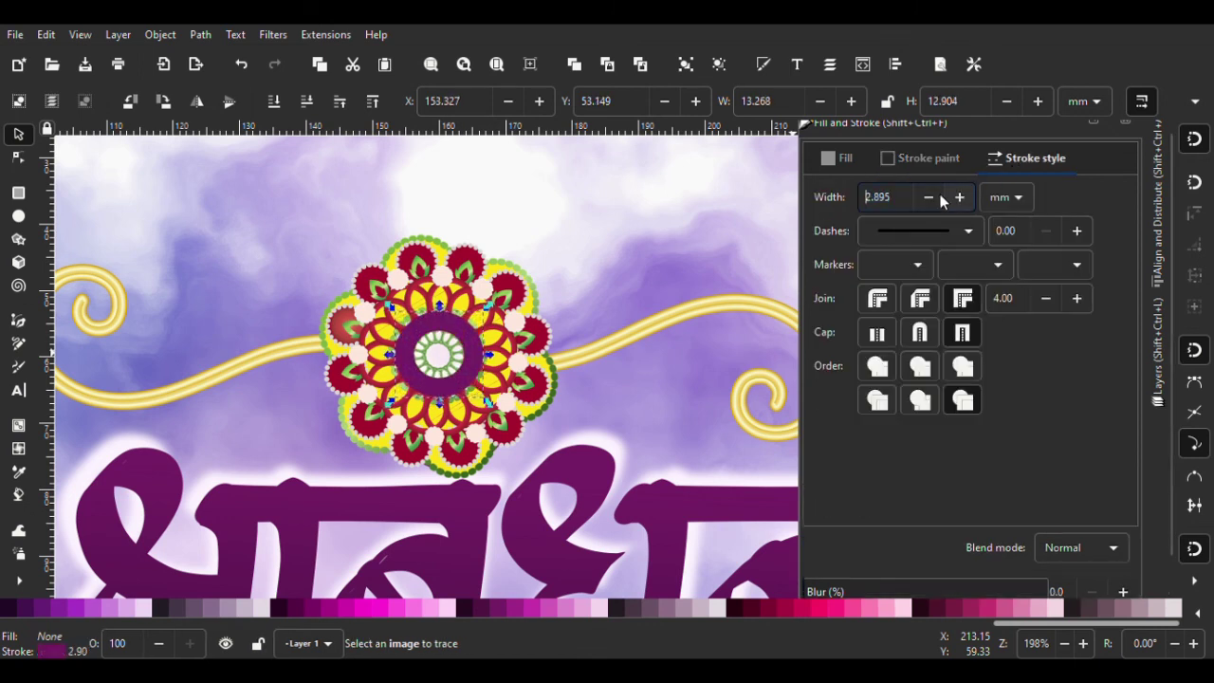
click(929, 198)
click(928, 197)
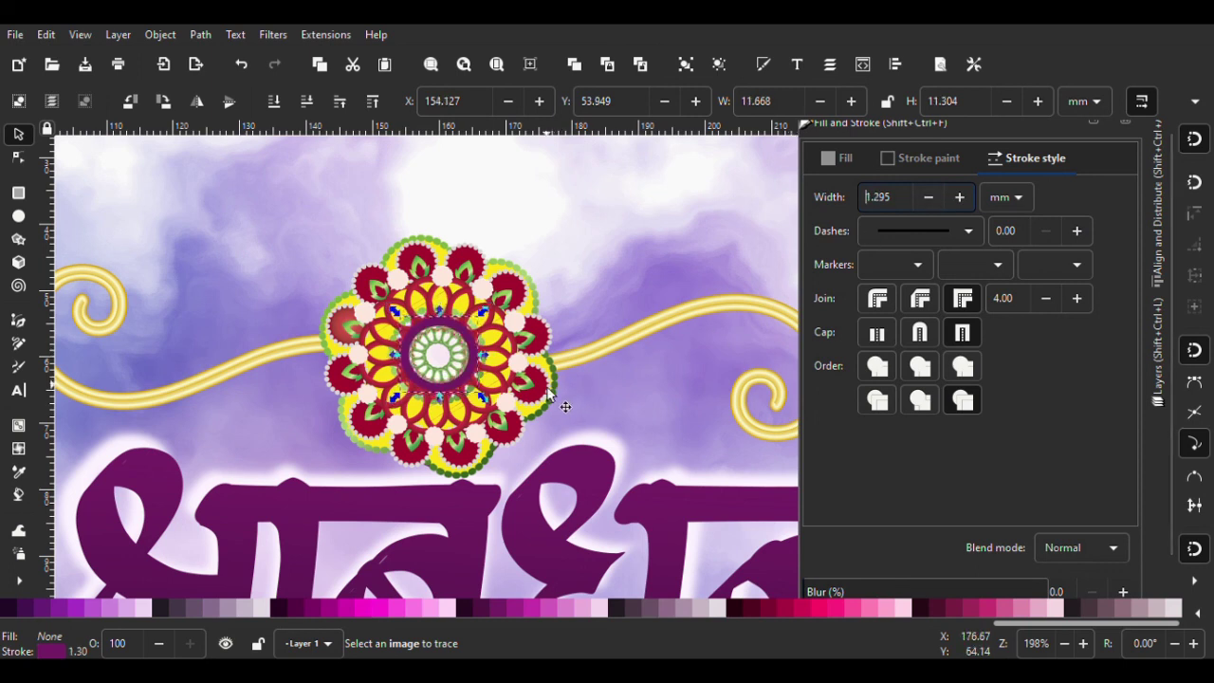
scroll(477, 381, up, 2)
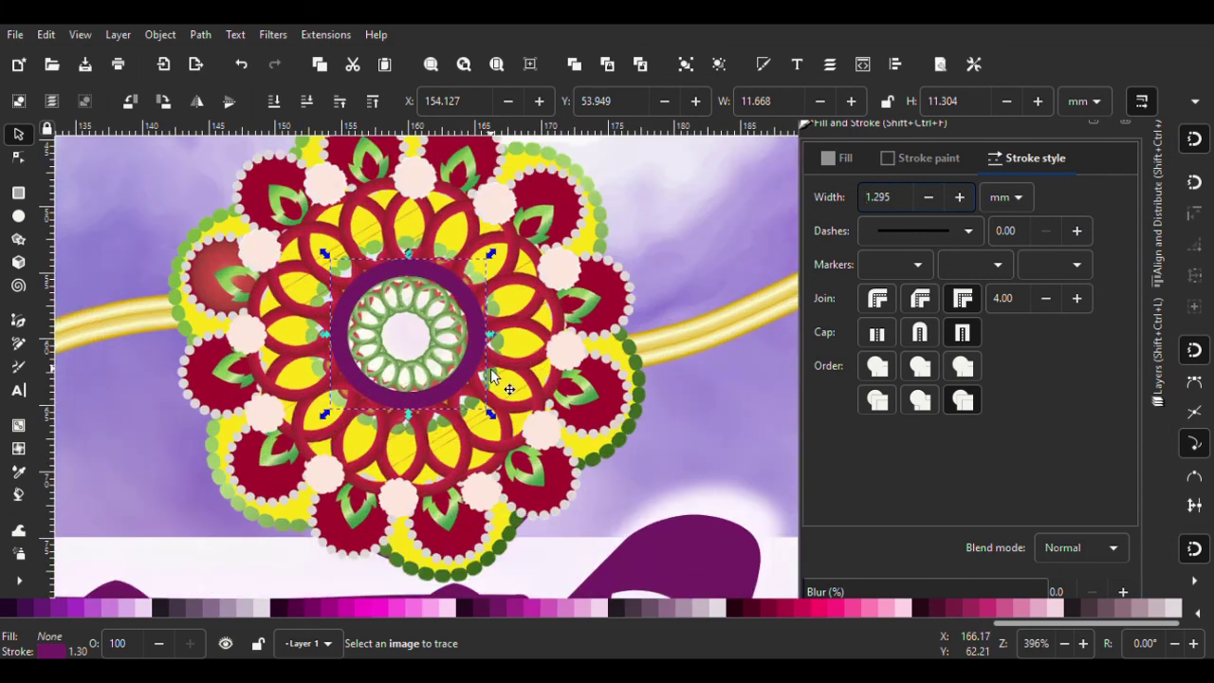
Nudge the purple ring to X 154.060, Y 54.016 mm and clear the selection
drag(480, 352, 479, 351)
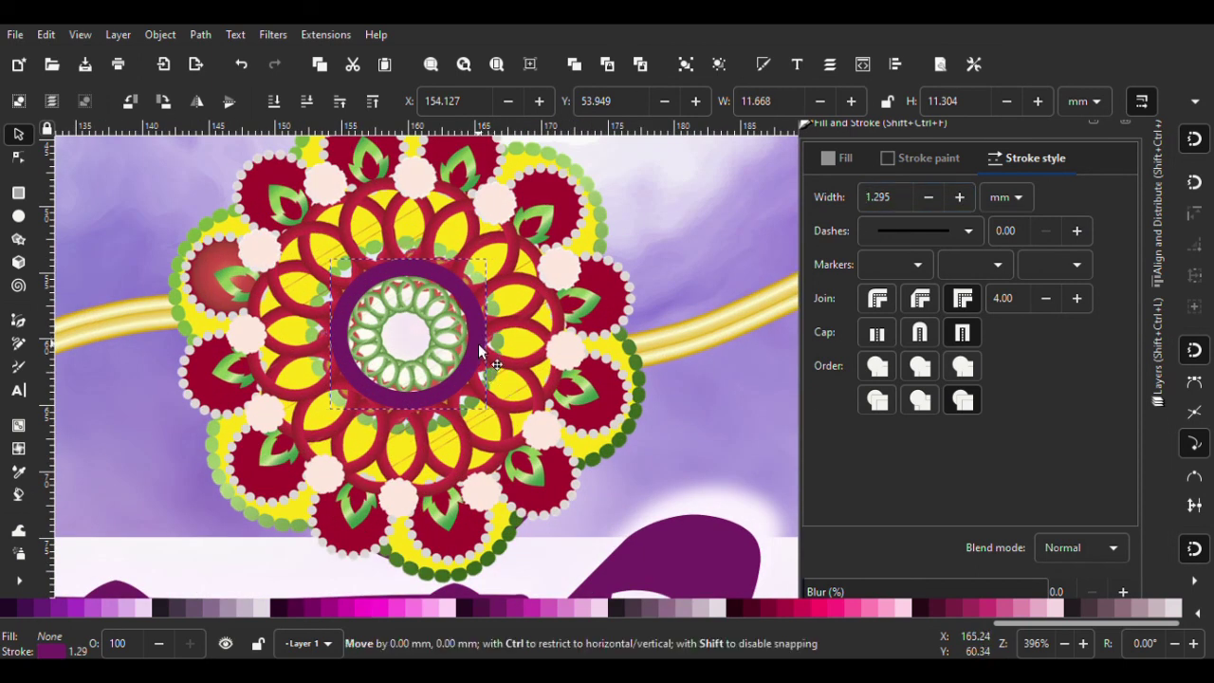
click(481, 345)
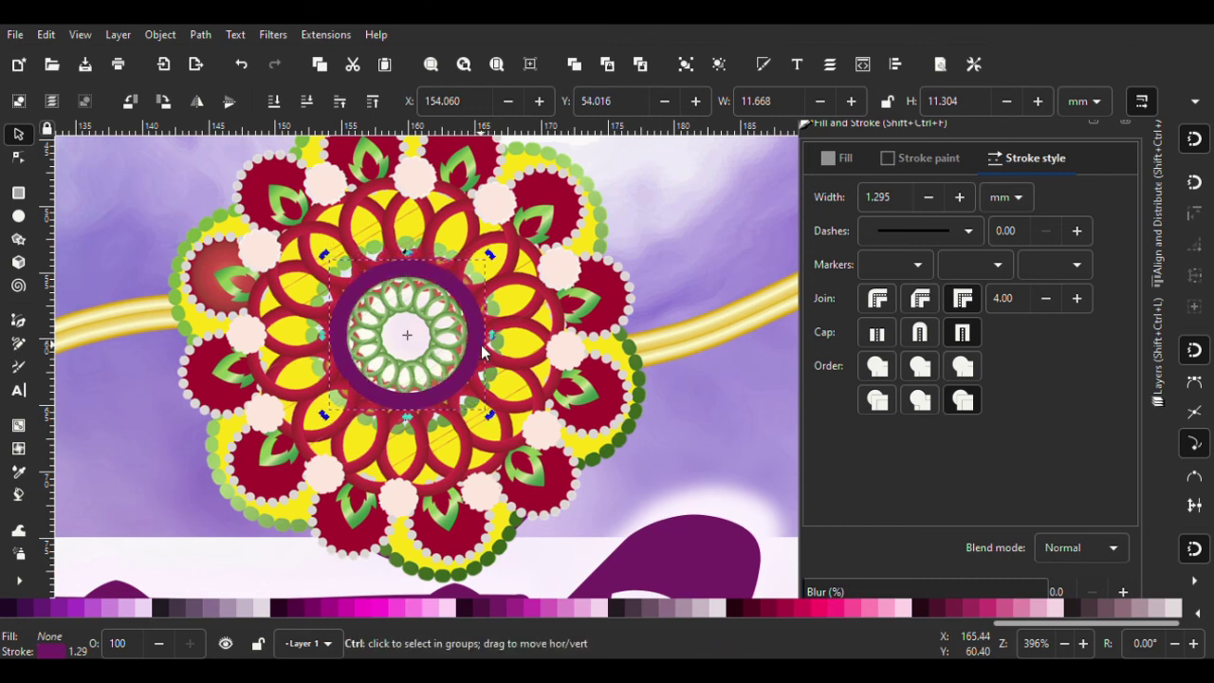
ctrl+scroll(518, 350, down, 2)
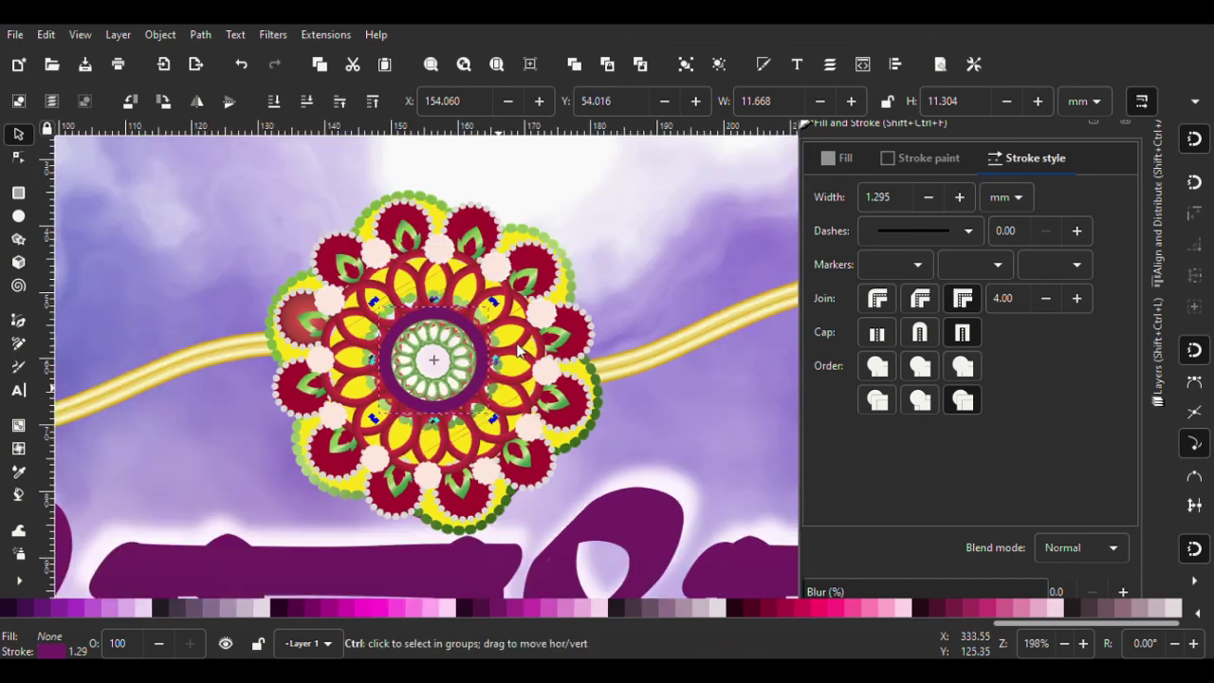
ctrl+scroll(531, 356, down, 2)
ctrl+scroll(531, 355, down, 2)
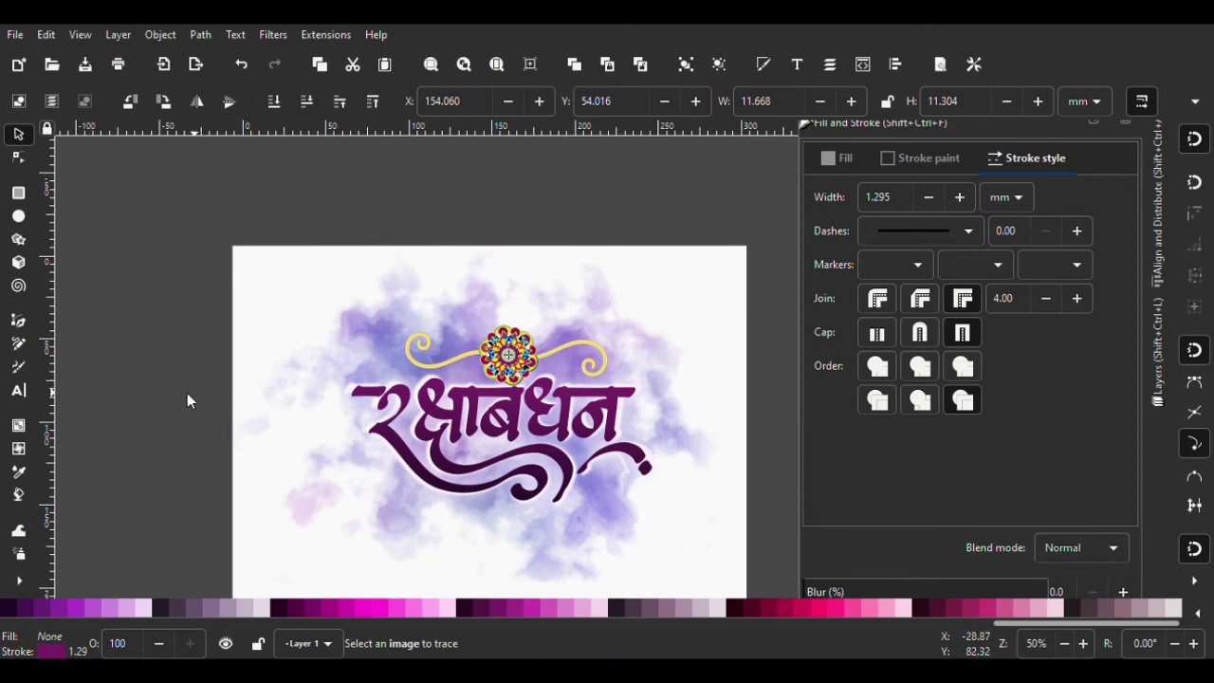
click(163, 391)
Save 001.svg, scroll over the finished rakhi design, and save it twice more
key(ctrl+s)
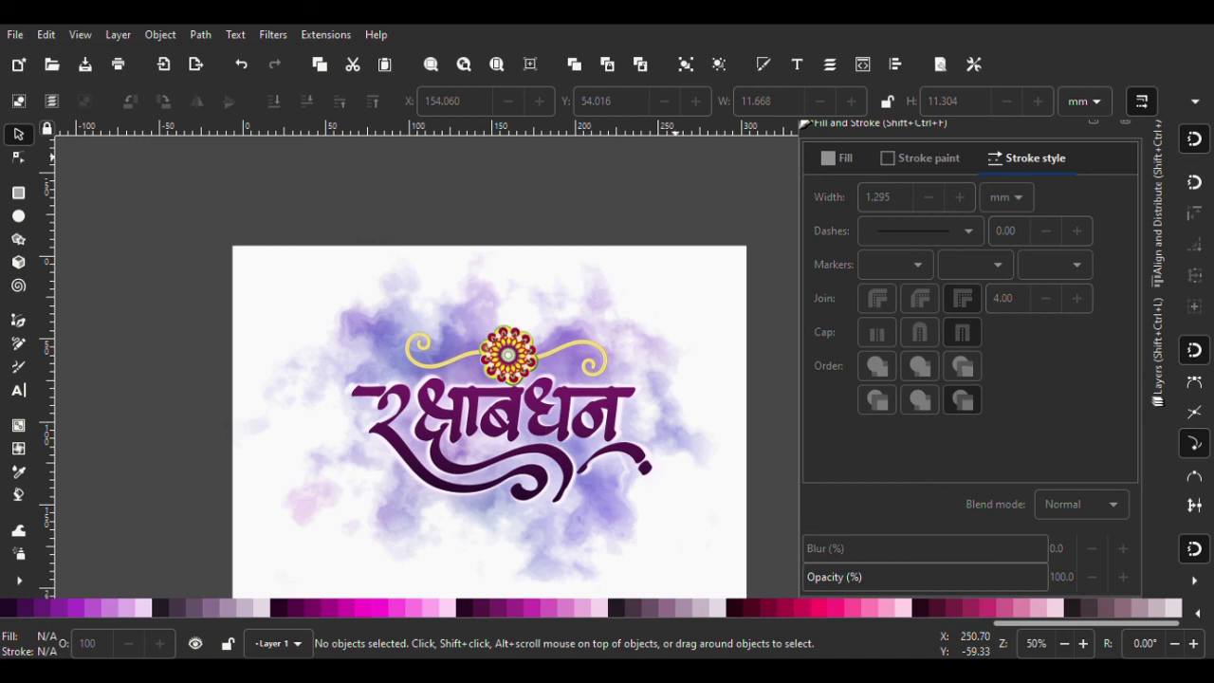
scroll(569, 247, down, 1)
scroll(552, 275, up, 2)
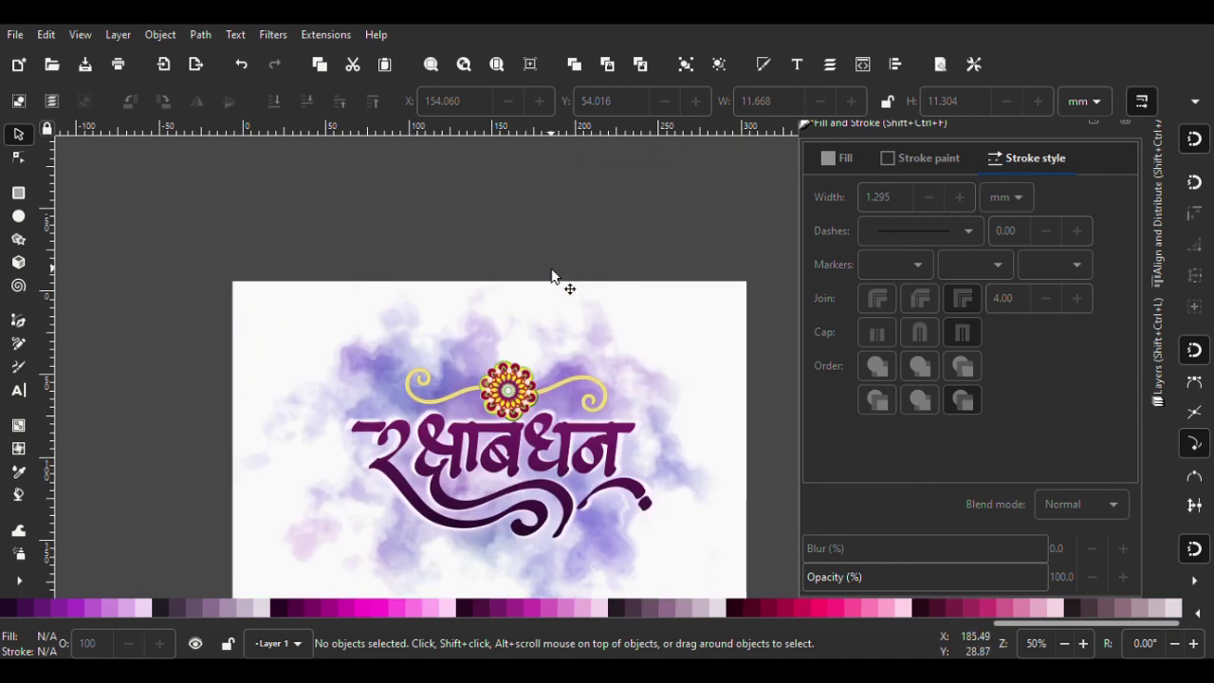
scroll(544, 292, down, 1)
ctrl+scroll(491, 382, down, 1)
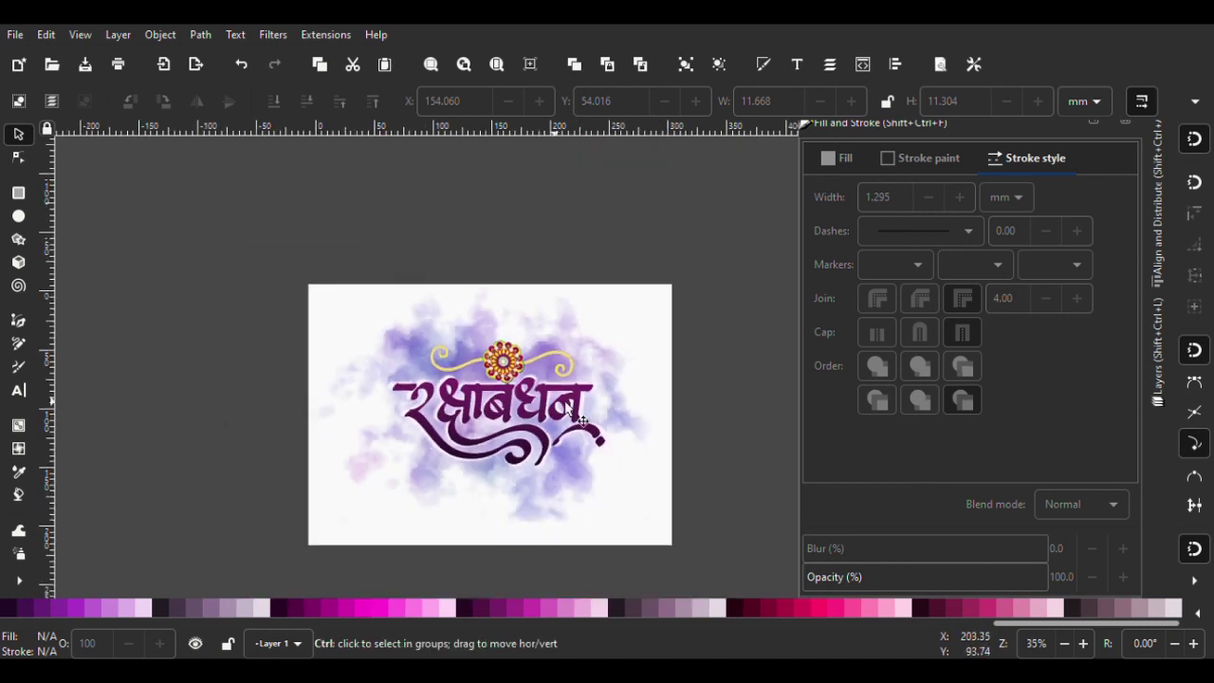
ctrl+scroll(589, 412, up, 1)
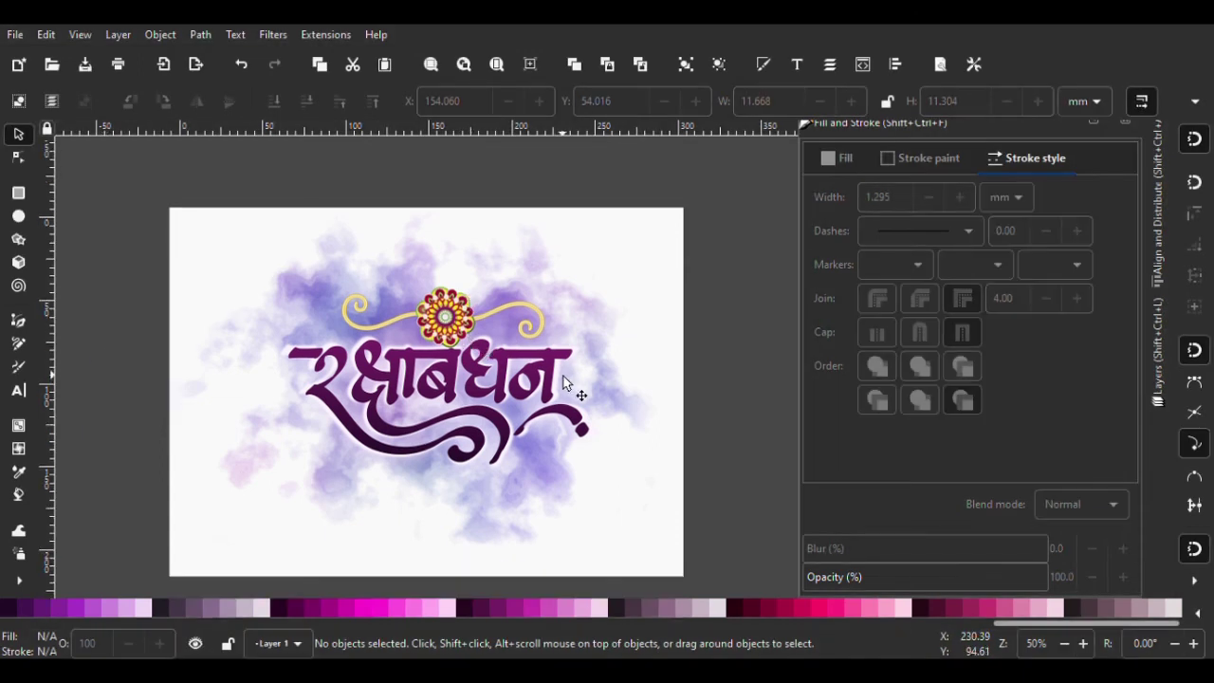
scroll(563, 382, down, 3)
key(ctrl+s)
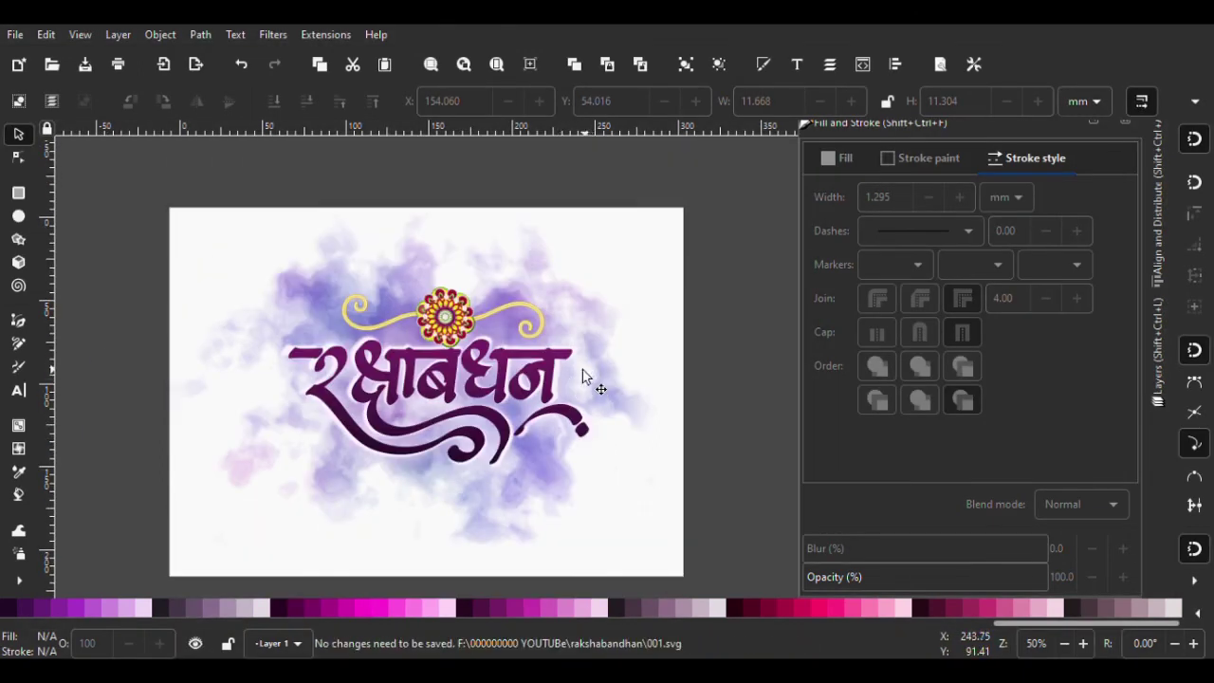
scroll(563, 382, down, 1)
key(ctrl+s)
scroll(560, 384, up, 1)
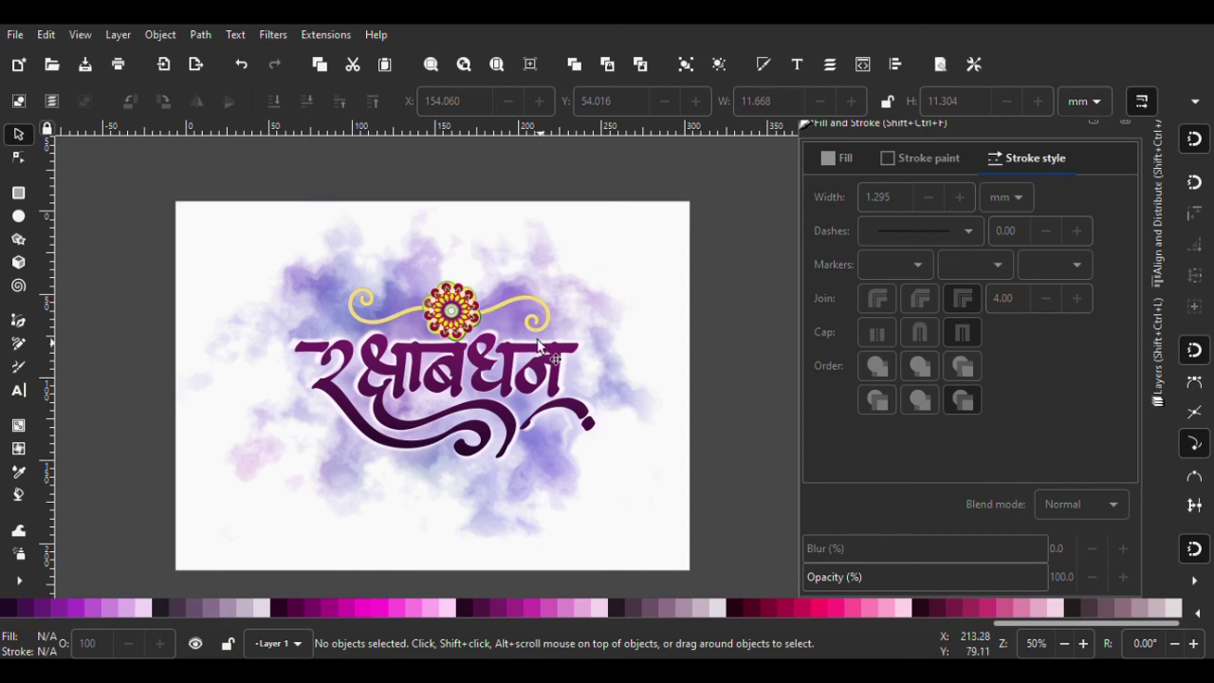
Enlarge the purple ring to encircle the yellow petals and thin its outline to 0.946 mm
scroll(451, 313, up, 2)
scroll(452, 313, up, 2)
scroll(449, 316, up, 1)
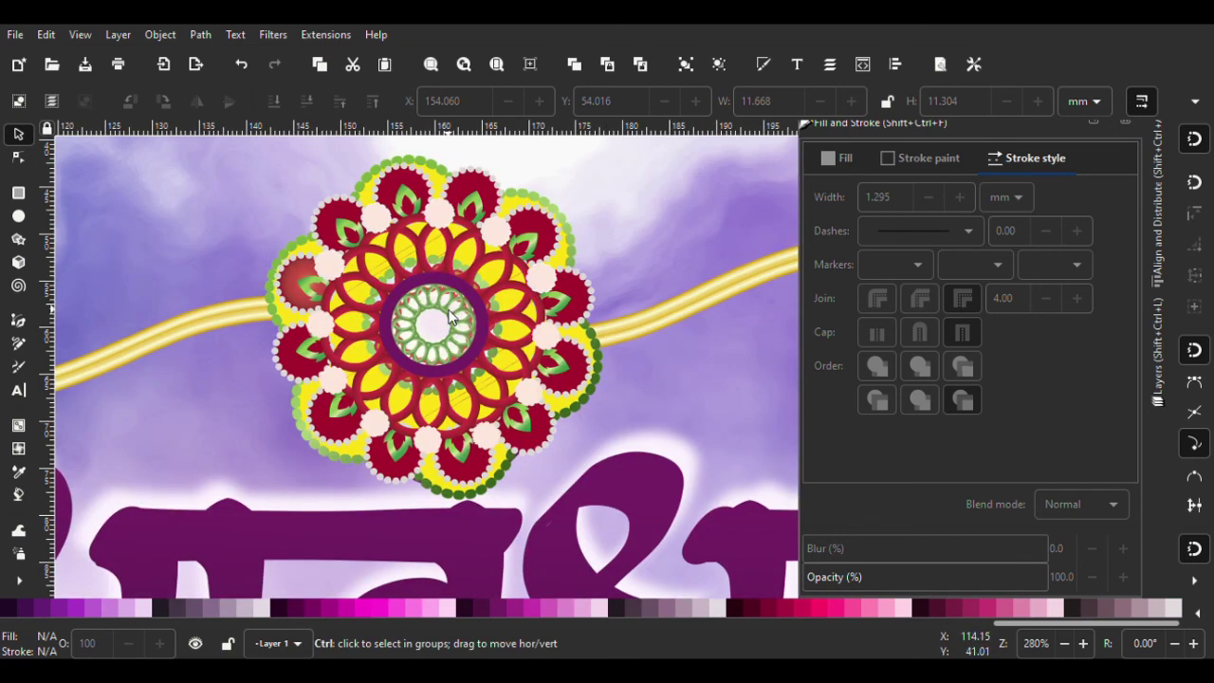
click(477, 324)
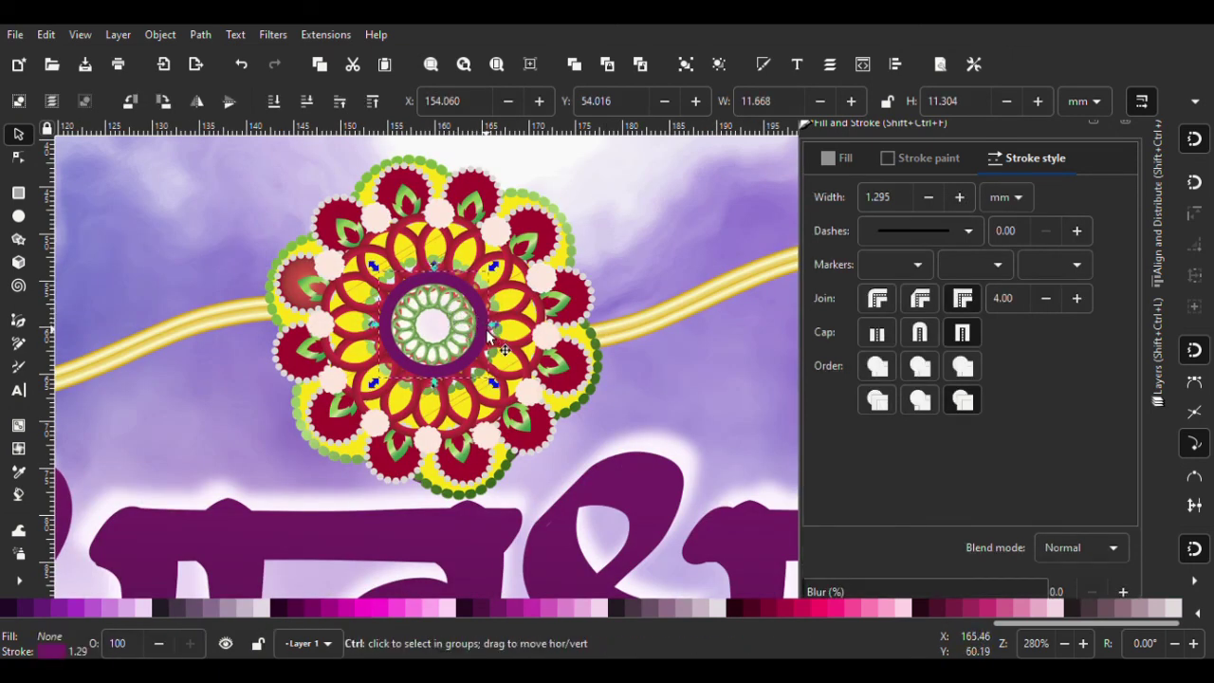
drag(494, 395, 554, 447)
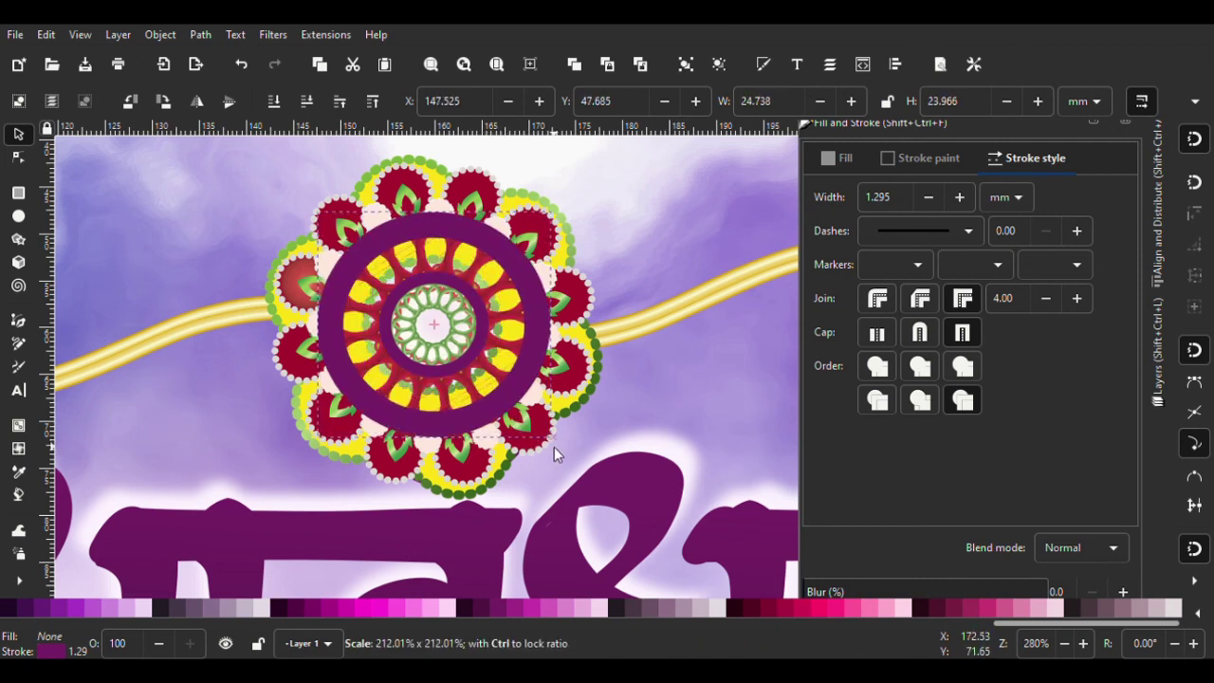
click(931, 202)
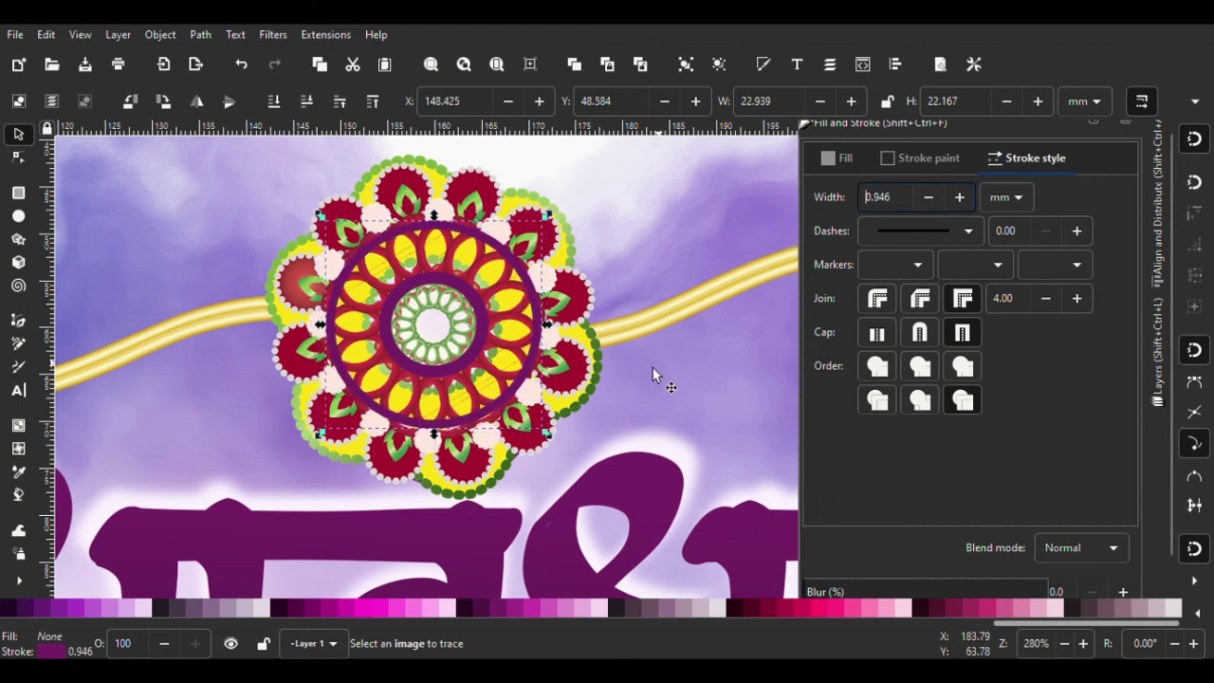
scroll(572, 381, down, 1)
scroll(577, 381, down, 1)
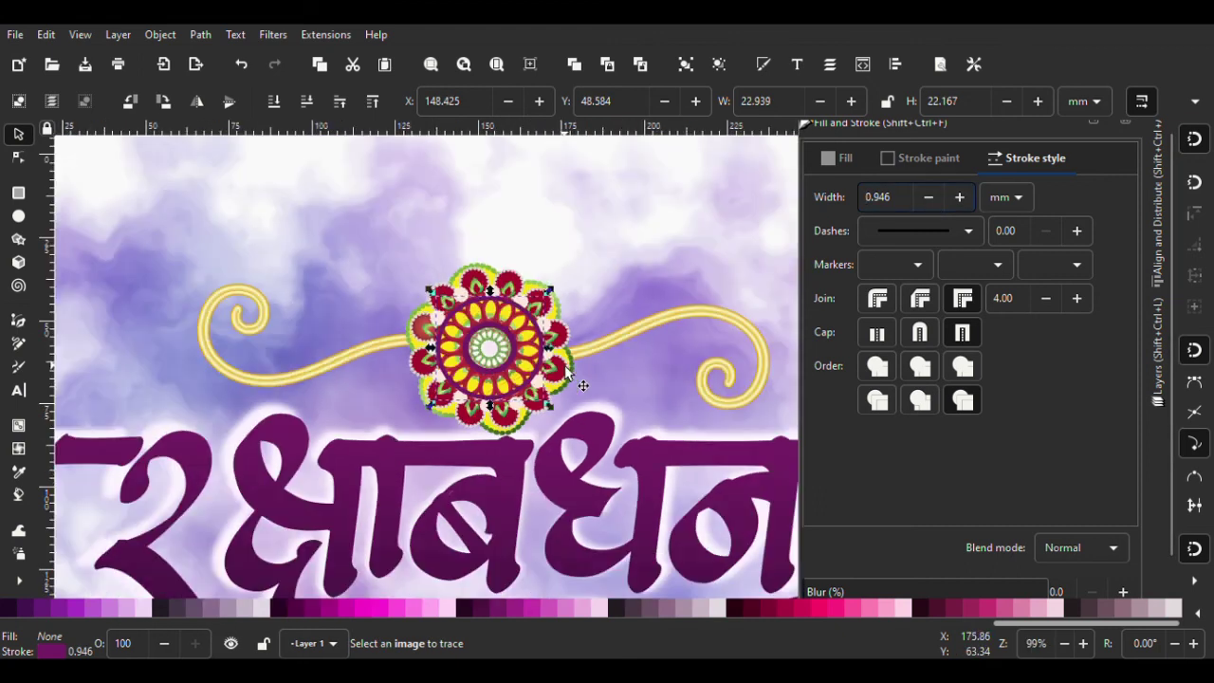
scroll(579, 383, down, 1)
scroll(583, 386, down, 1)
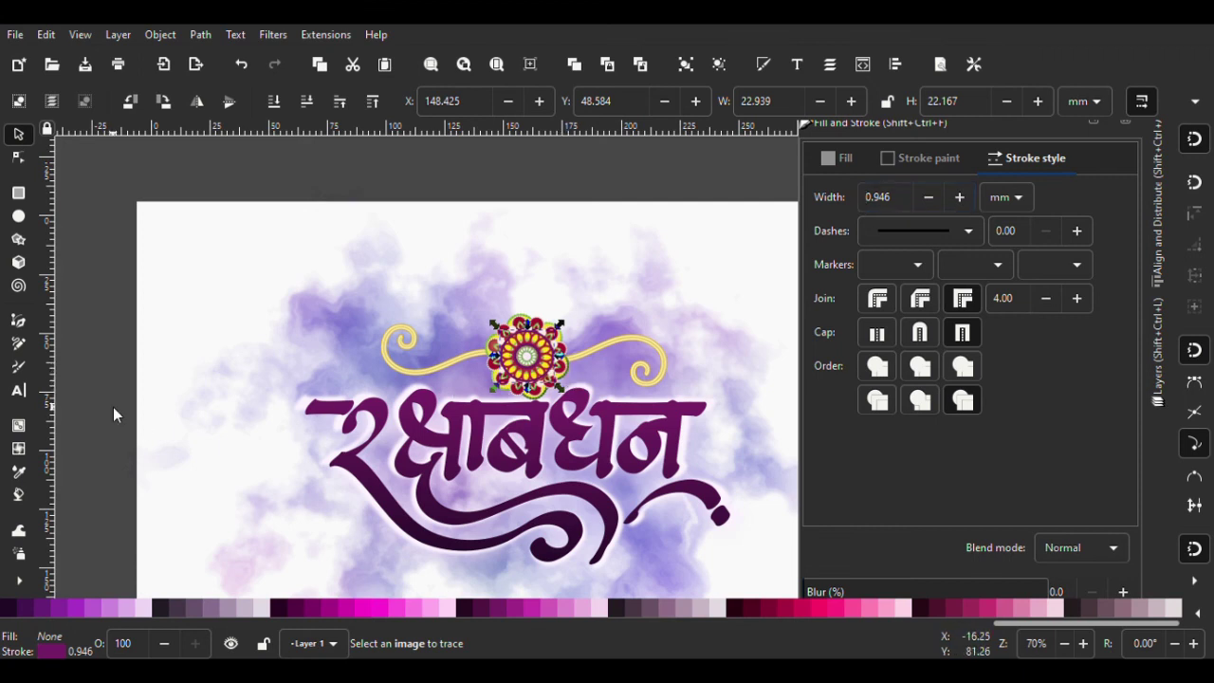
Thicken the inner purple ring's stroke to 3.295 mm
click(112, 407)
click(548, 378)
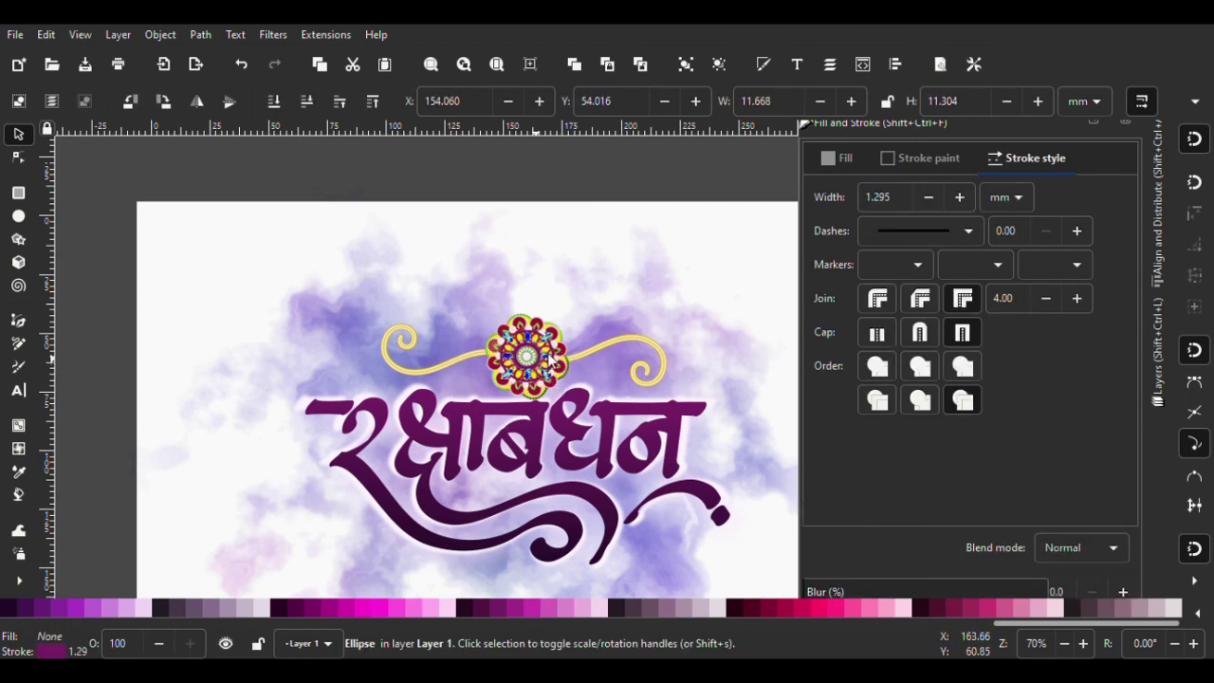
click(959, 197)
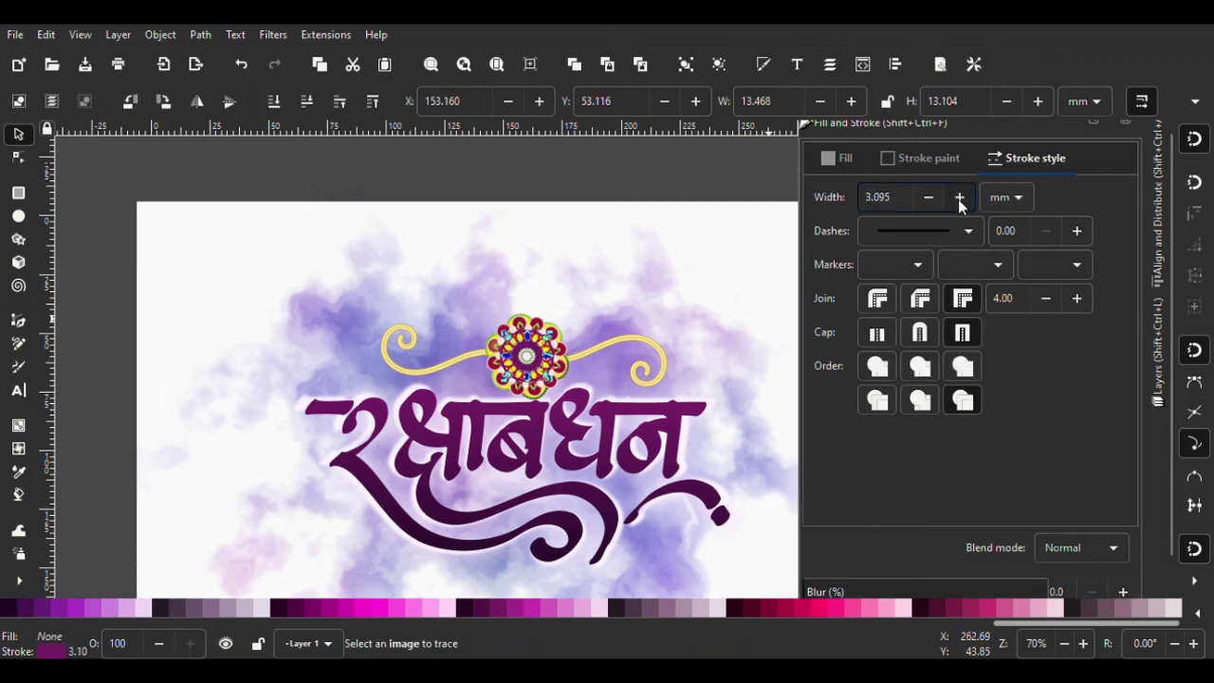
scroll(531, 365, up, 3)
scroll(511, 376, up, 1)
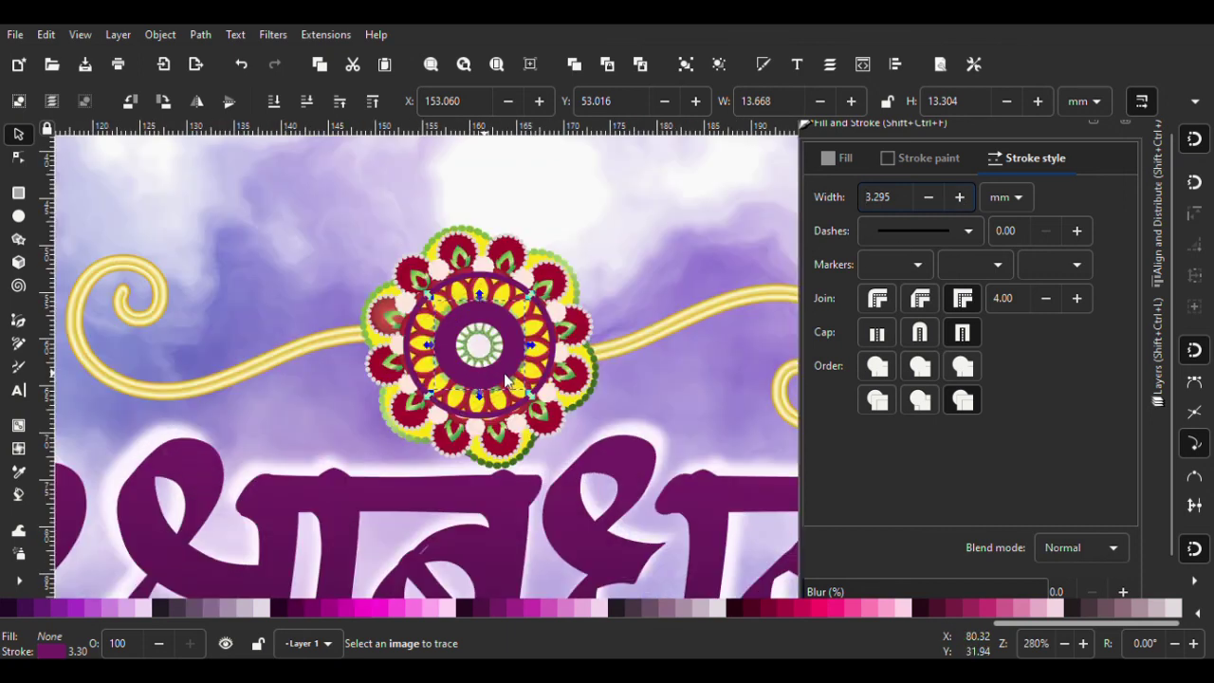
scroll(517, 379, up, 1)
scroll(534, 373, down, 8)
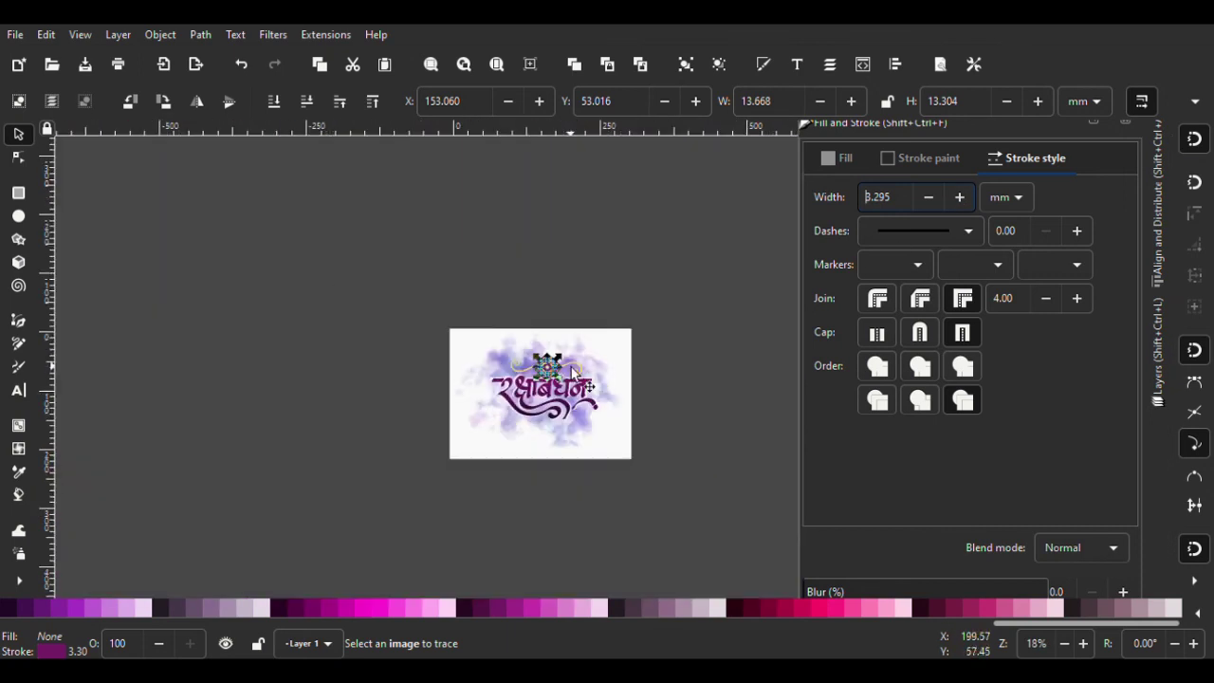
scroll(621, 428, up, 2)
click(699, 347)
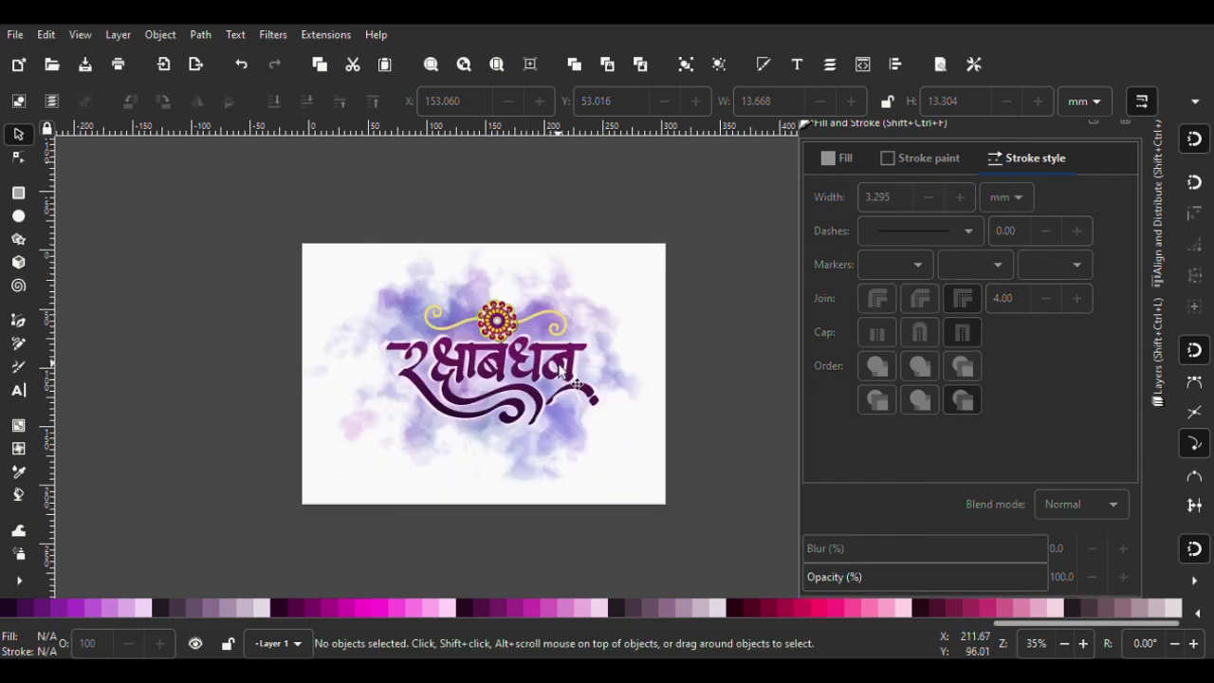
Save the finished rakhi design to 001.svg with Ctrl+S
scroll(506, 384, up, 1)
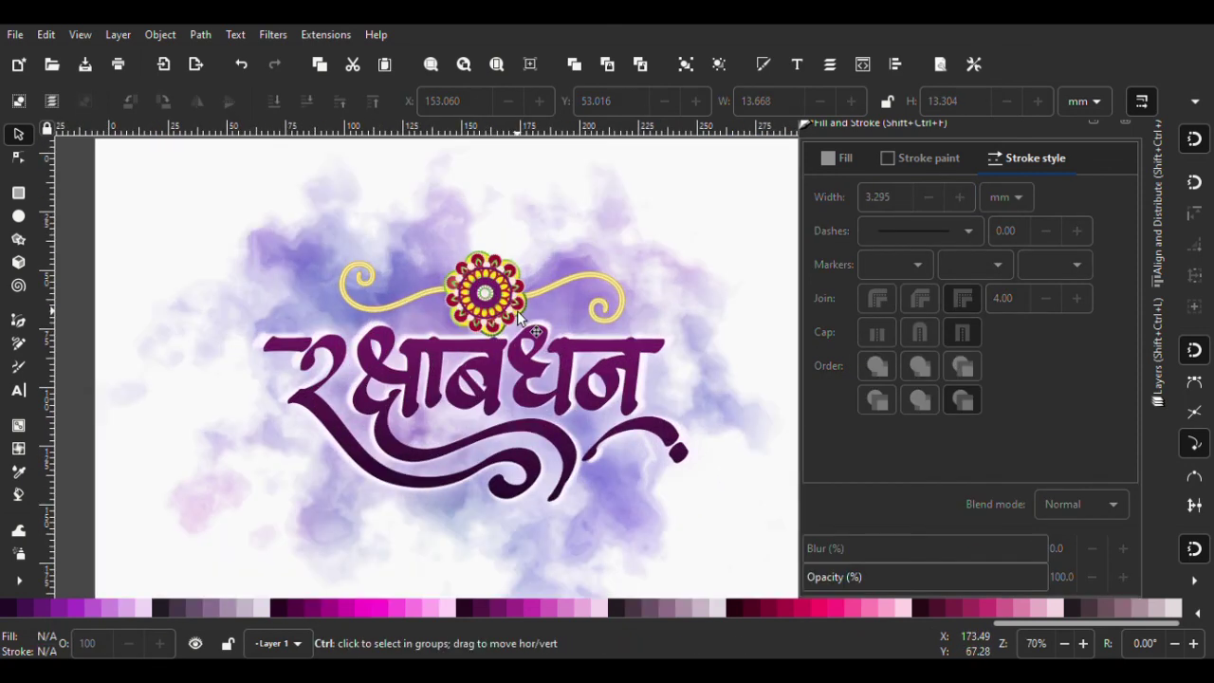
scroll(517, 323, up, 1)
key(ctrl+s)
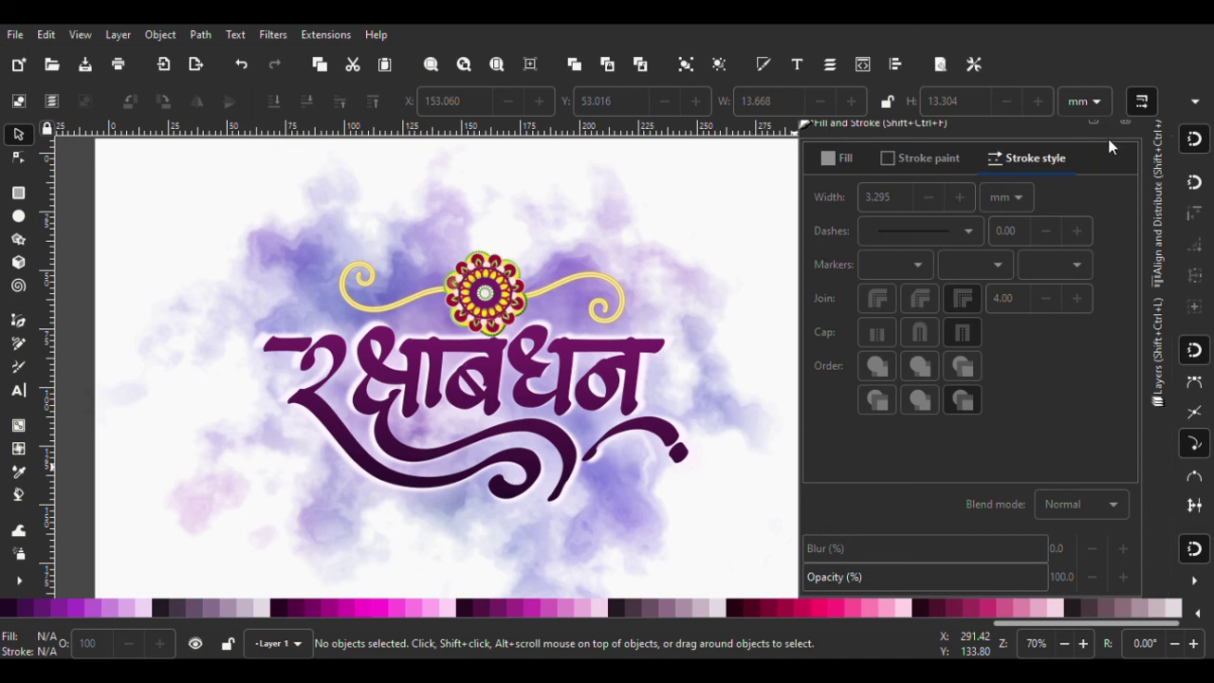
Close the docked Fill and Stroke dialog so the artwork fills the window
scroll(1155, 175, up, 1)
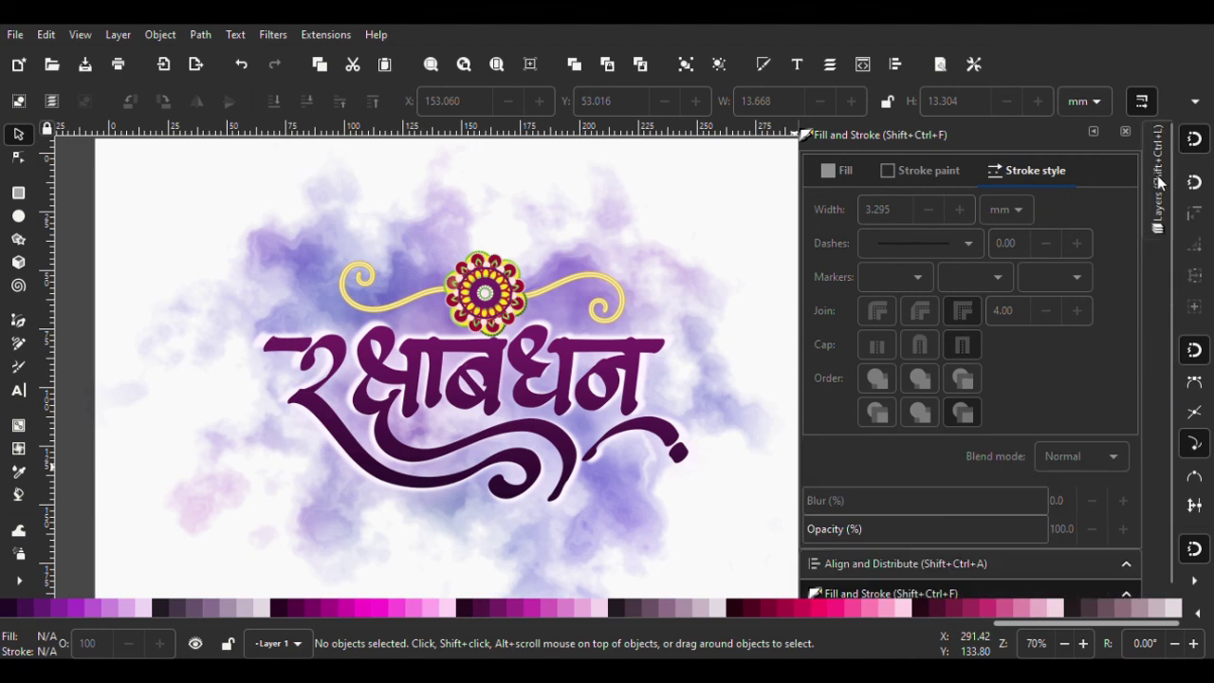
click(1098, 150)
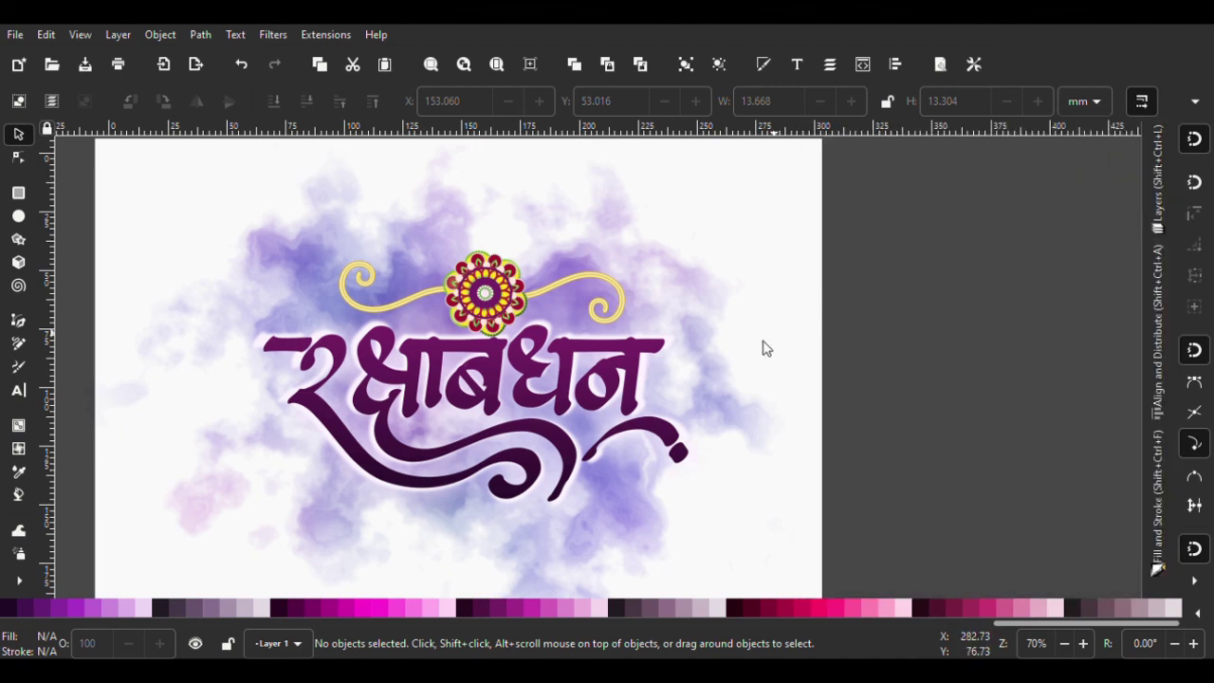
scroll(659, 455, down, 1)
scroll(677, 417, up, 2)
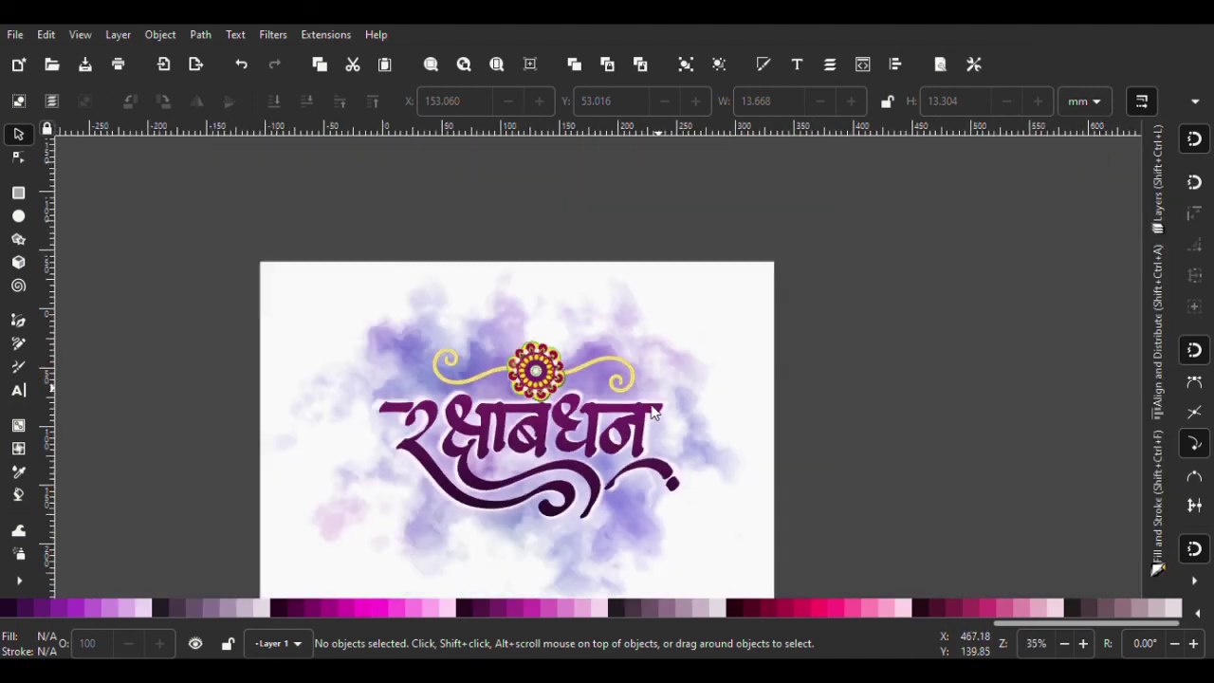